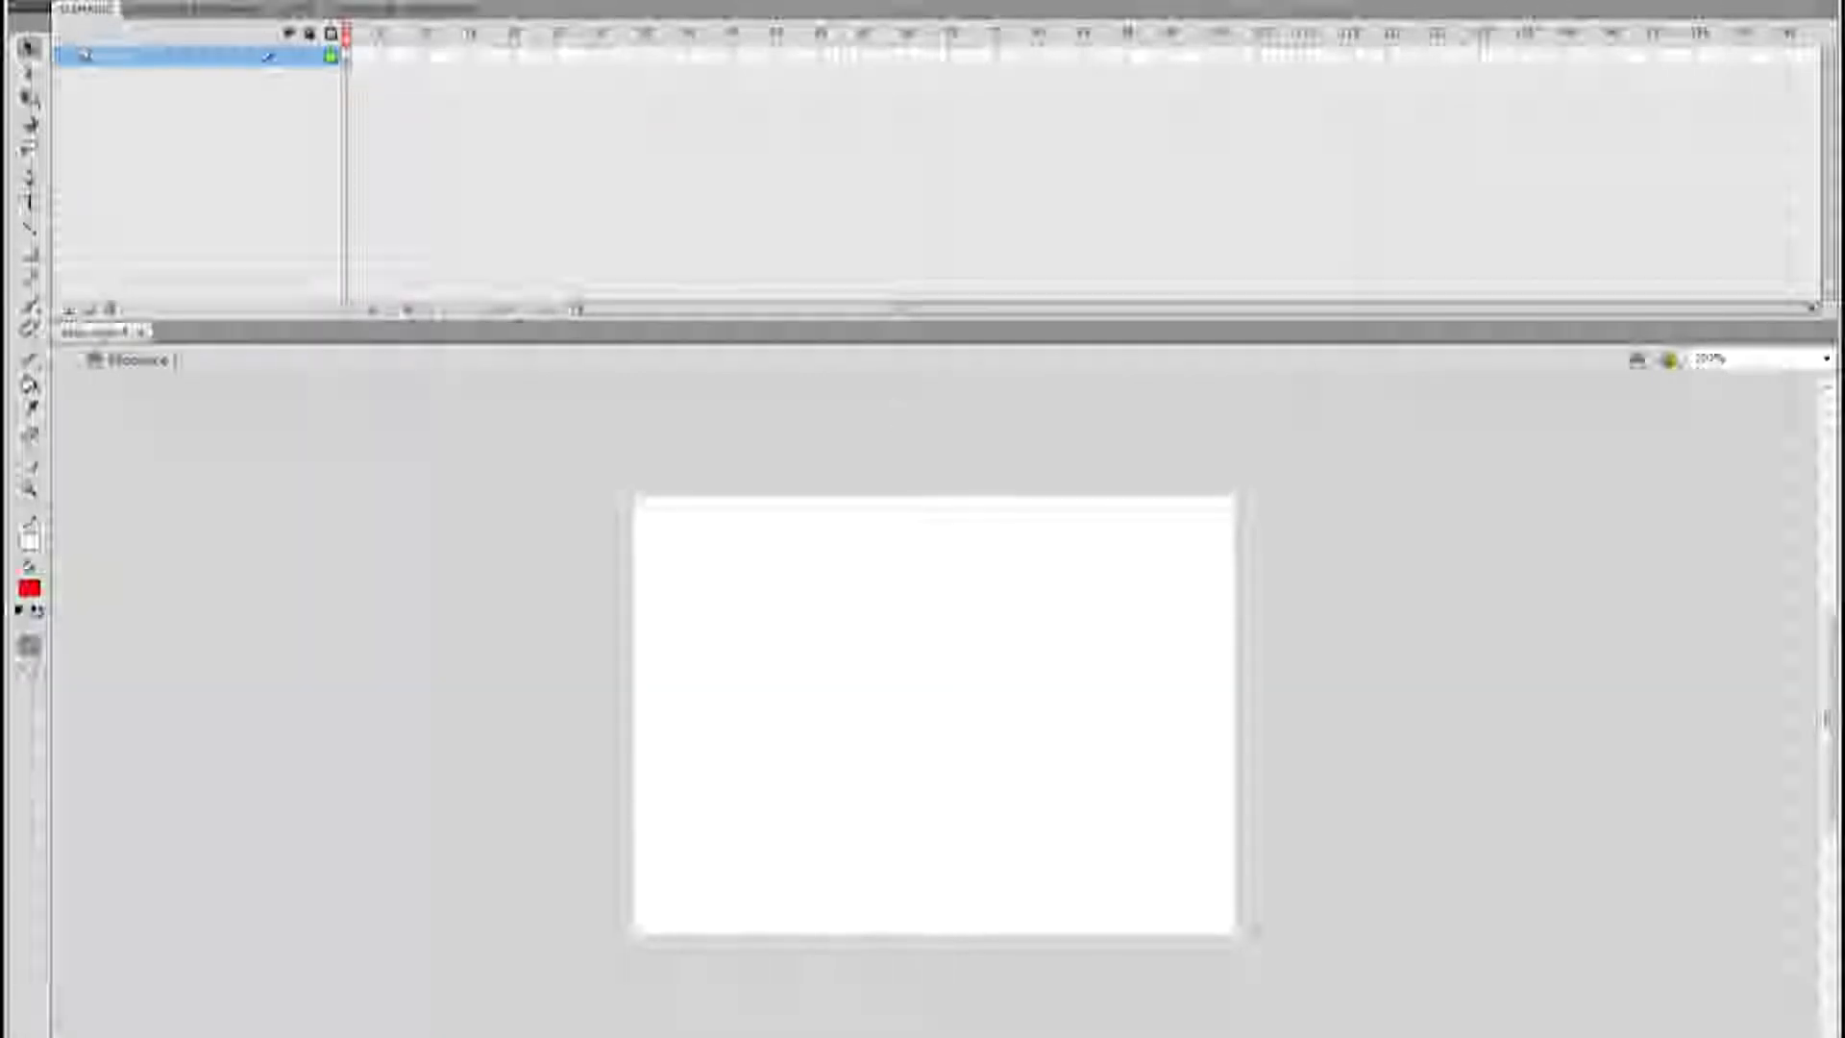
# Show the rulers and set the document to 950 x 470 px with a dark grey background
pyautogui.moveTo(1838, 144); pyautogui.dragTo(1485, 135)
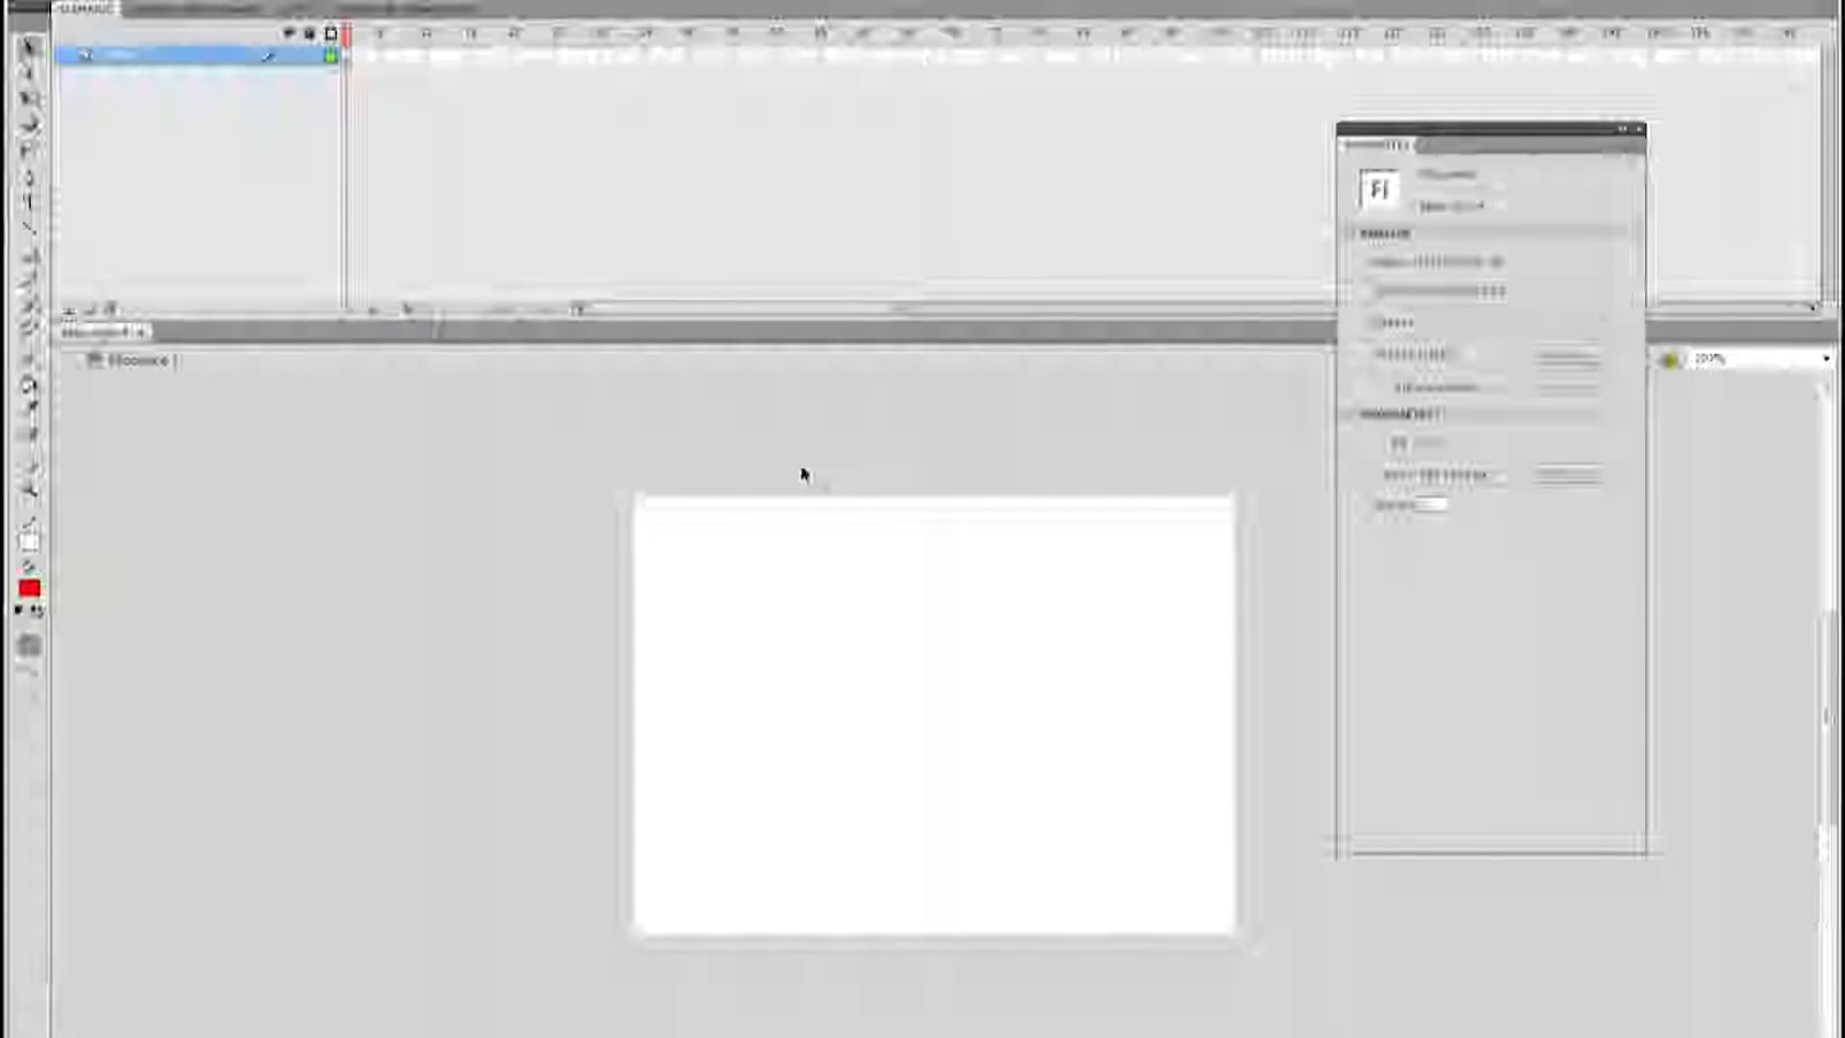
pyautogui.hotkey('ctrl', 'alt', 'shift', 'r')
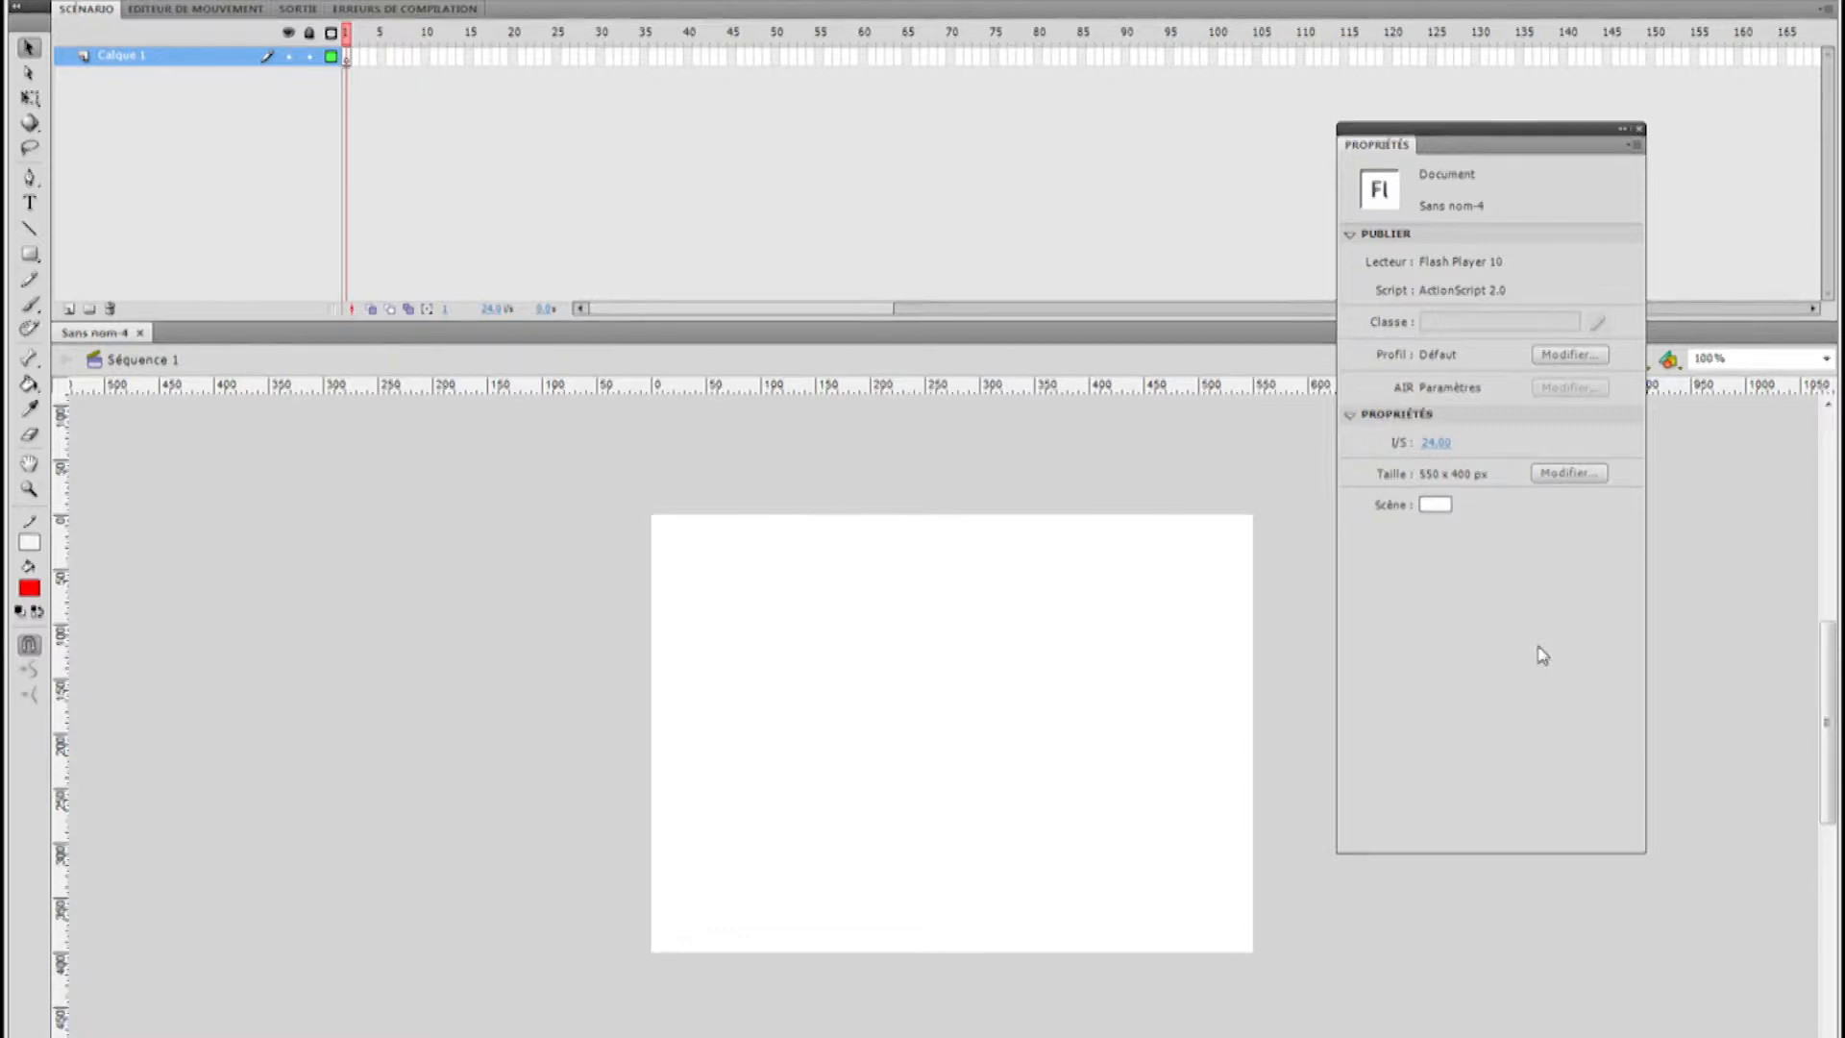
pyautogui.click(1569, 473)
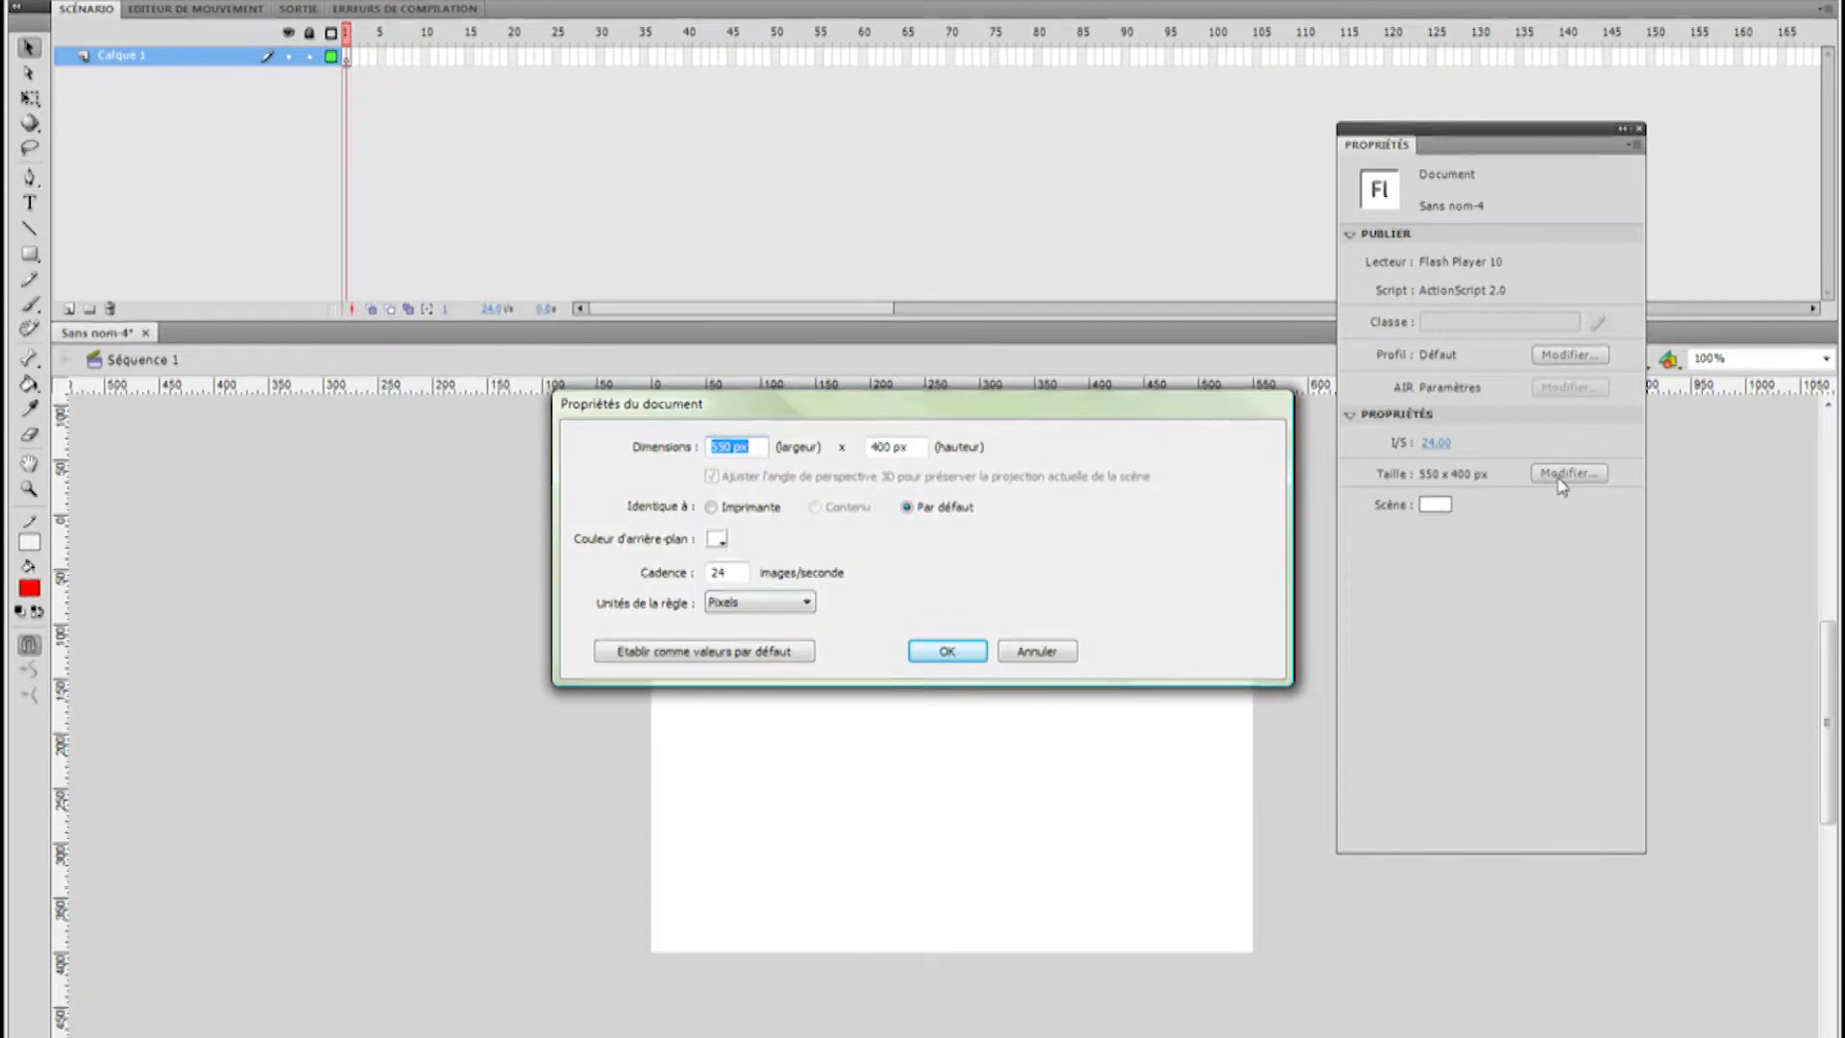
pyautogui.write('9')
pyautogui.press('Tab')
pyautogui.write('47')
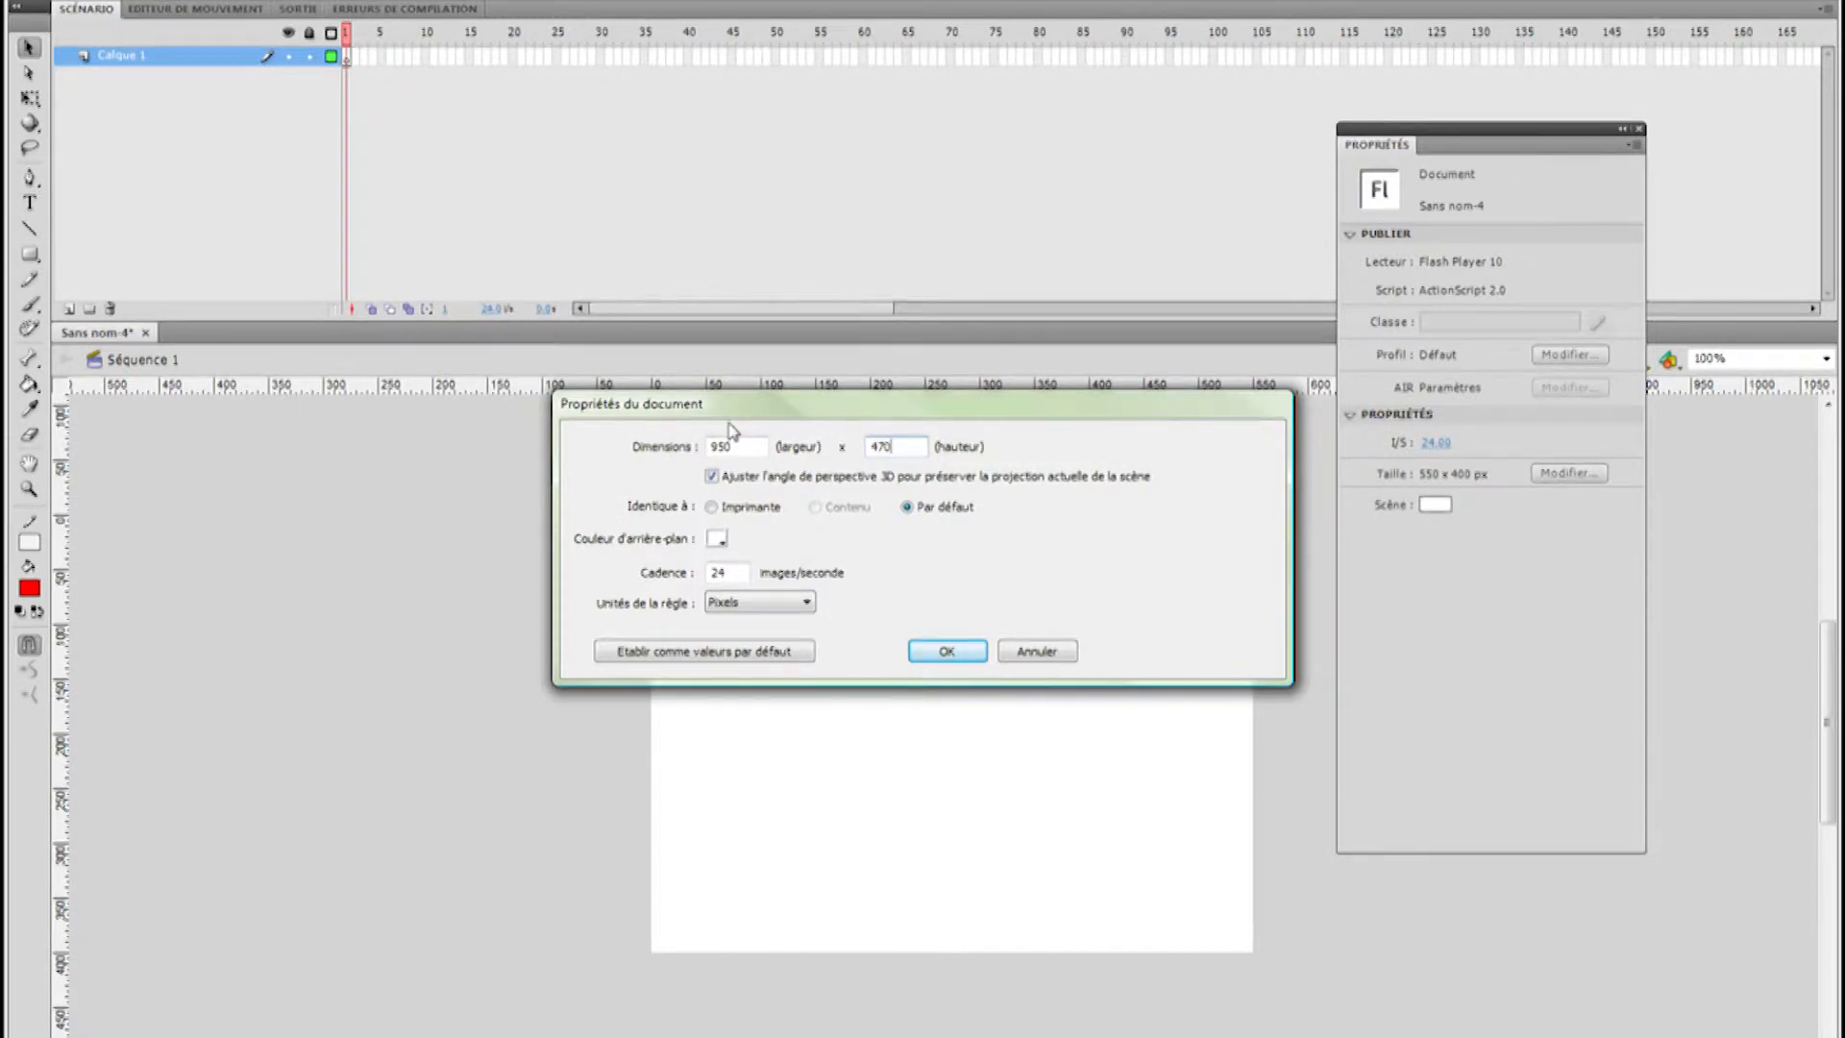
pyautogui.click(718, 539)
pyautogui.click(729, 574)
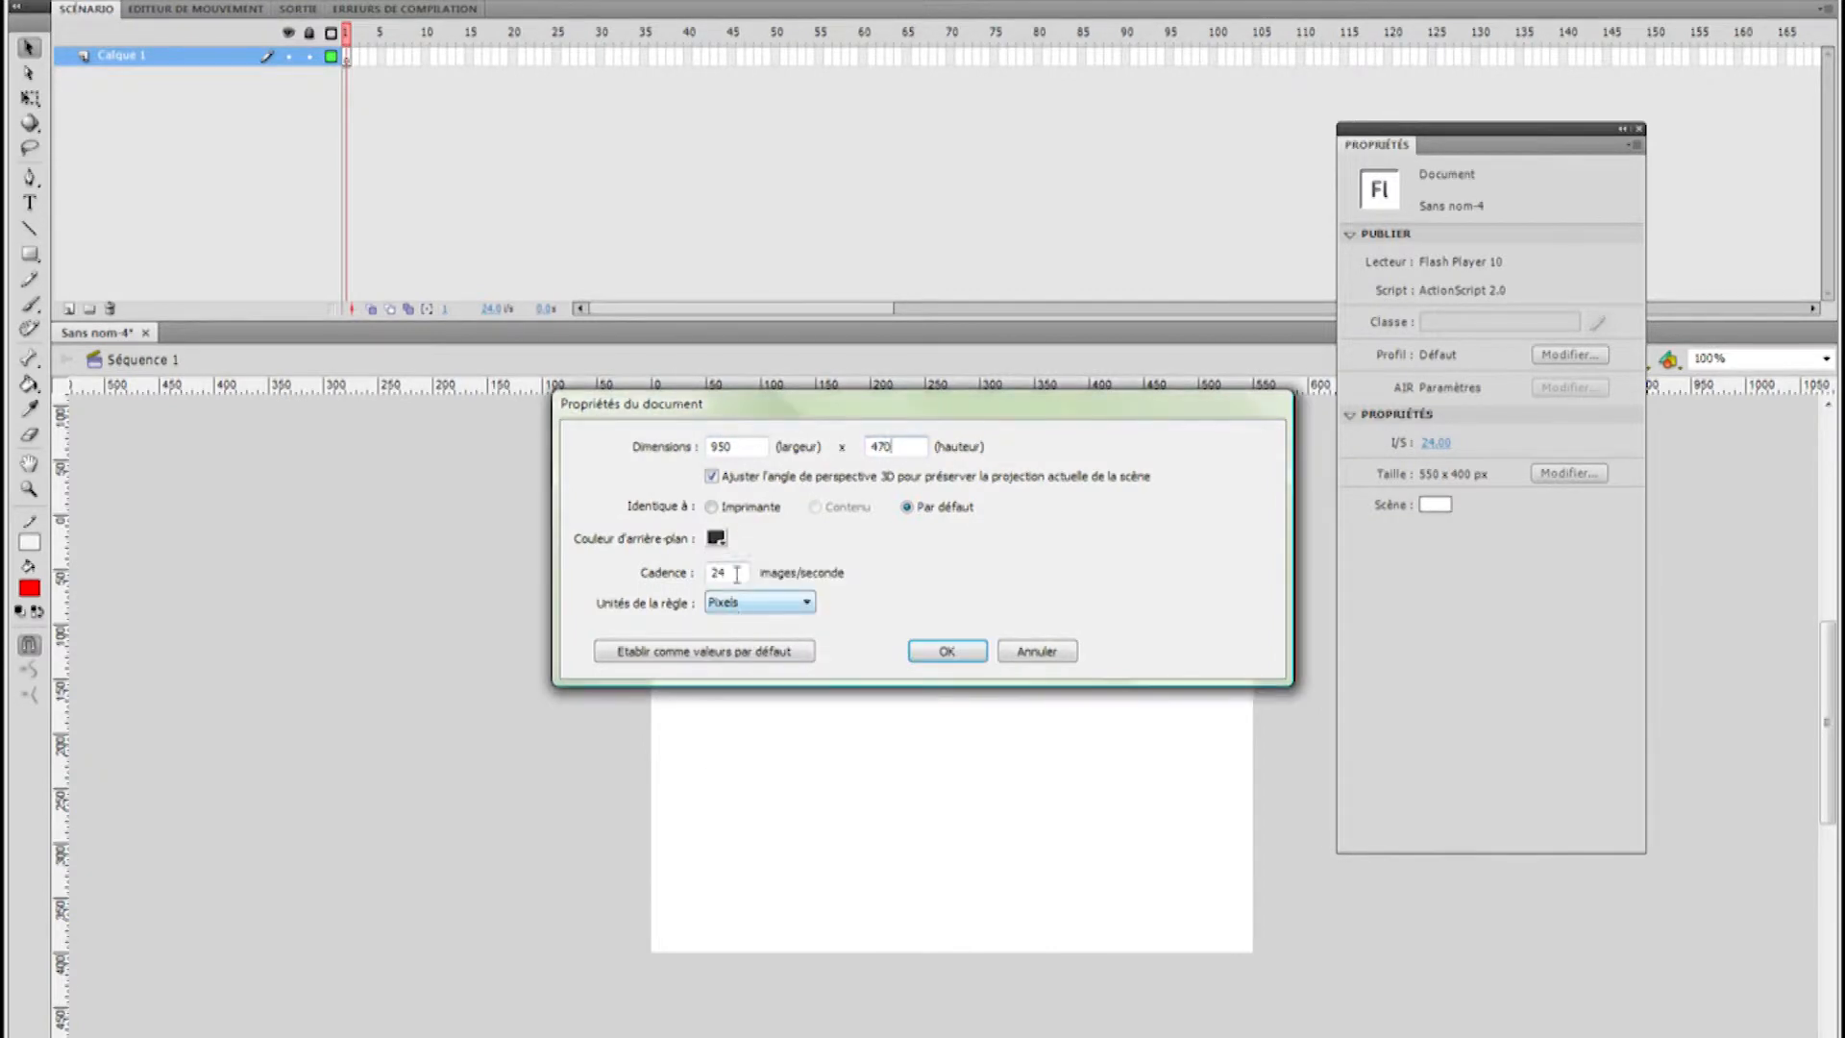
pyautogui.click(947, 651)
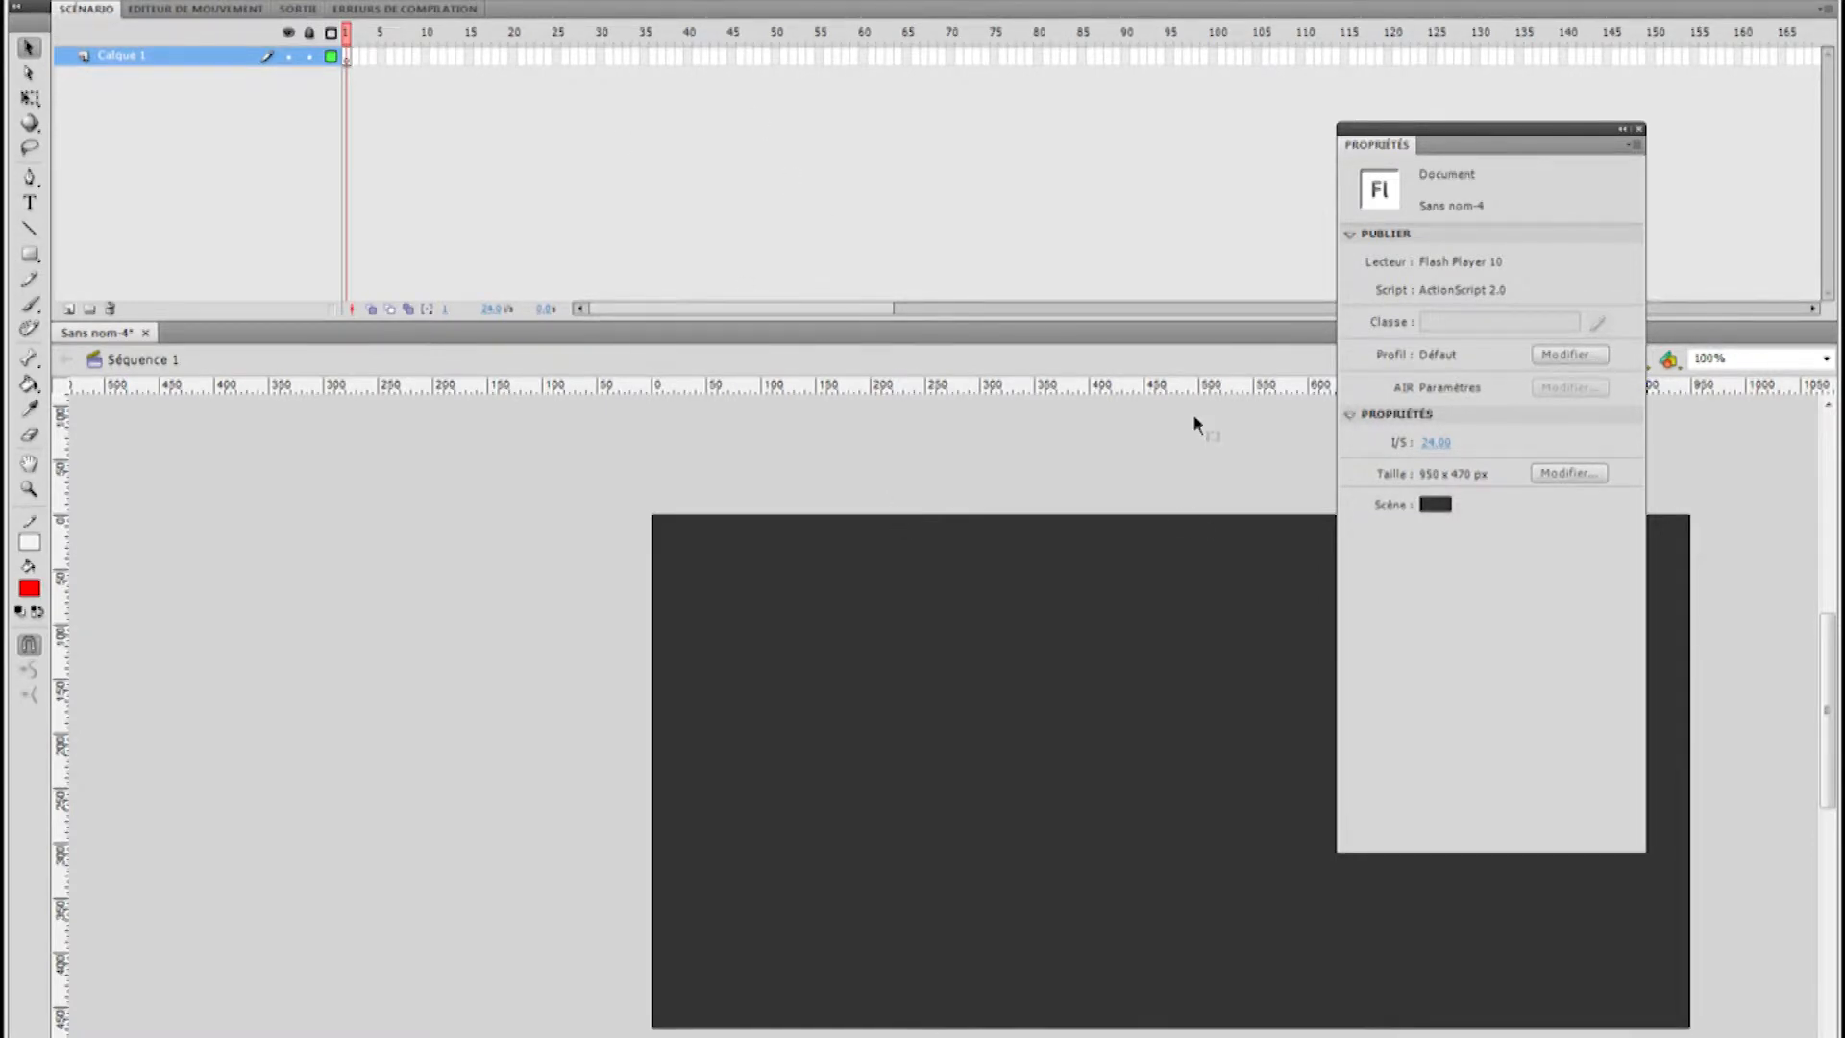
pyautogui.moveTo(1421, 135); pyautogui.dragTo(1844, 135)
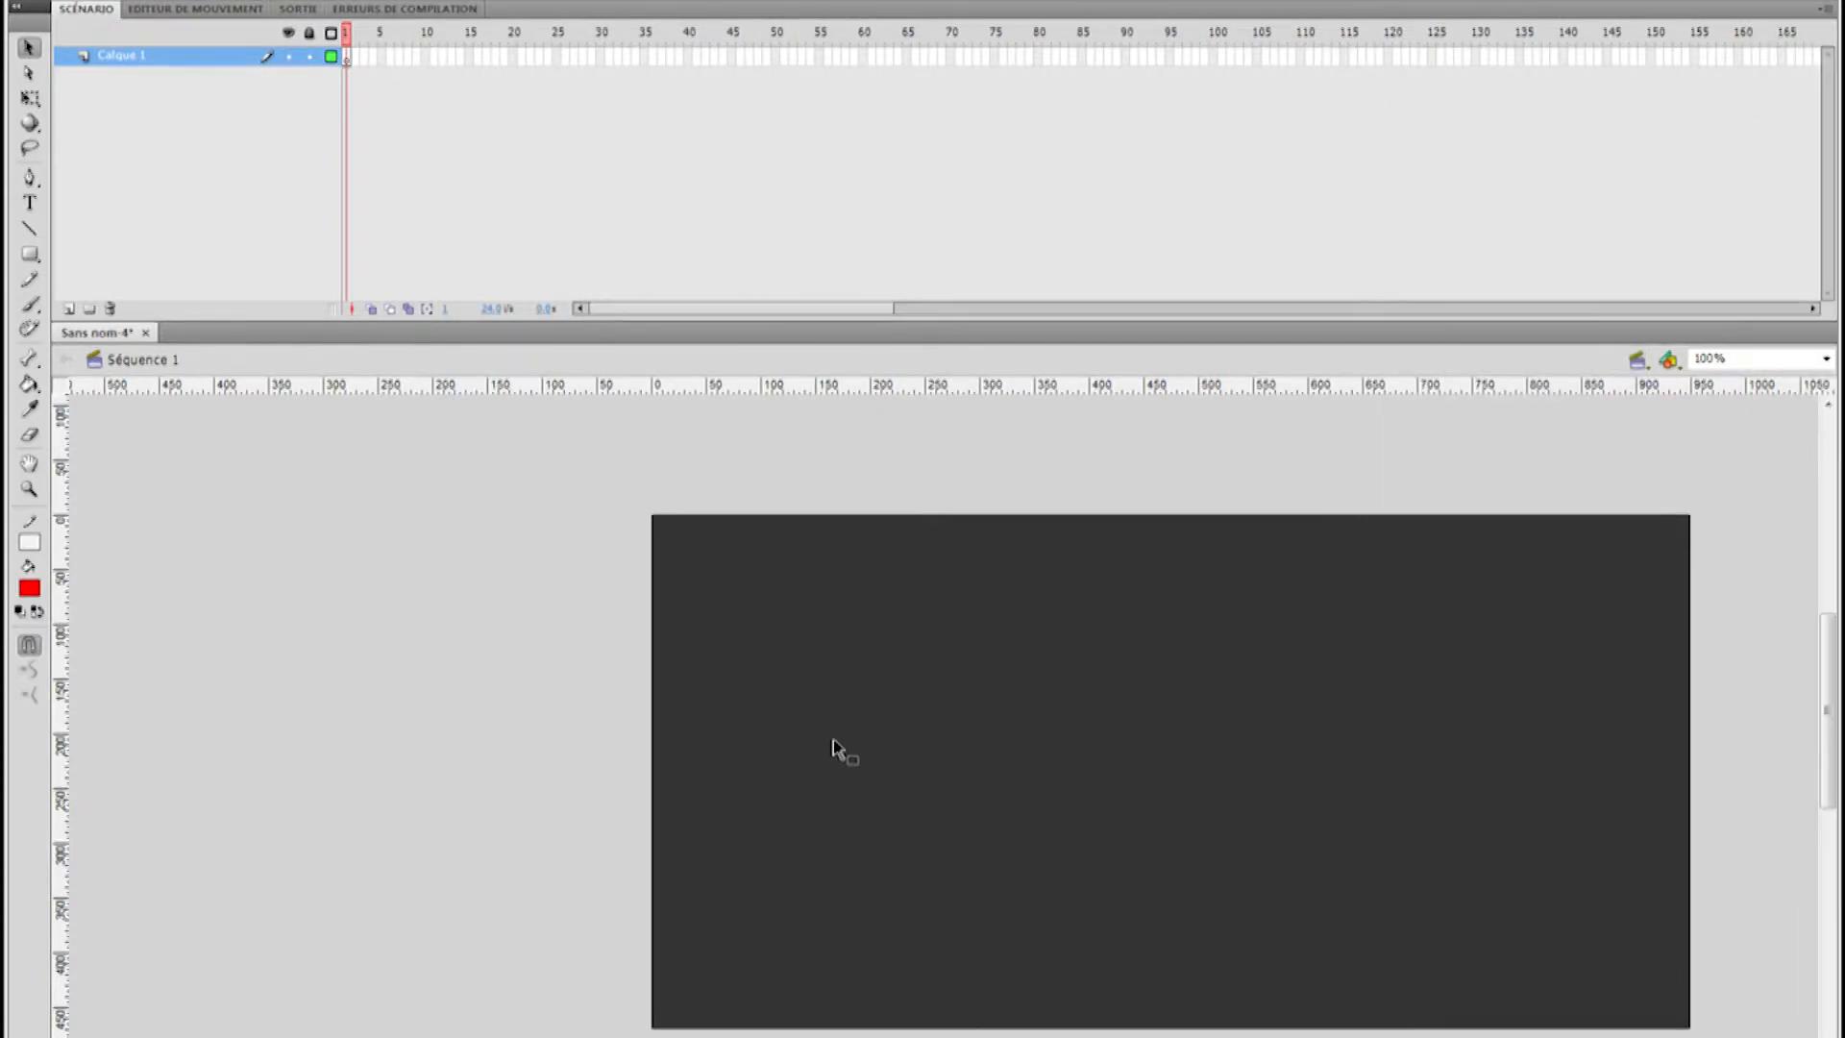
# Add a second layer and name the lower layer "projets" and the upper one "boutons"
pyautogui.moveTo(853, 749); pyautogui.dragTo(703, 695)
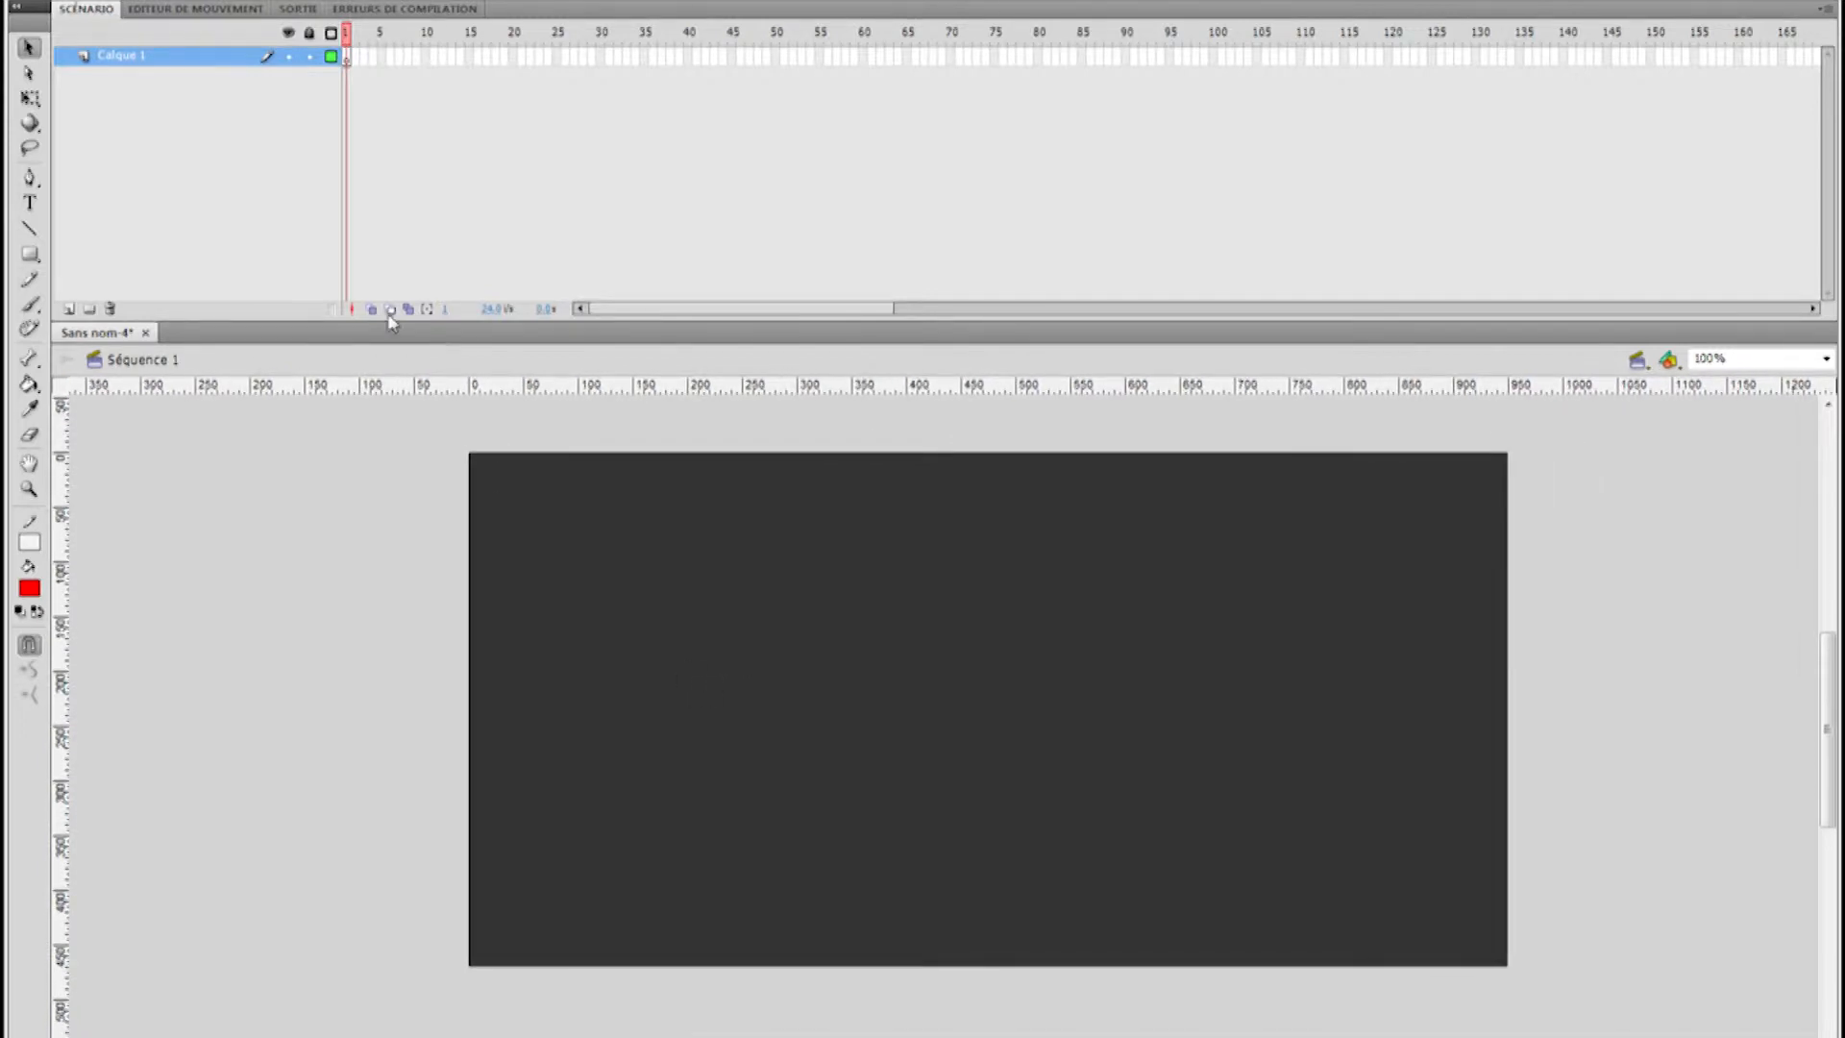
pyautogui.click(68, 310)
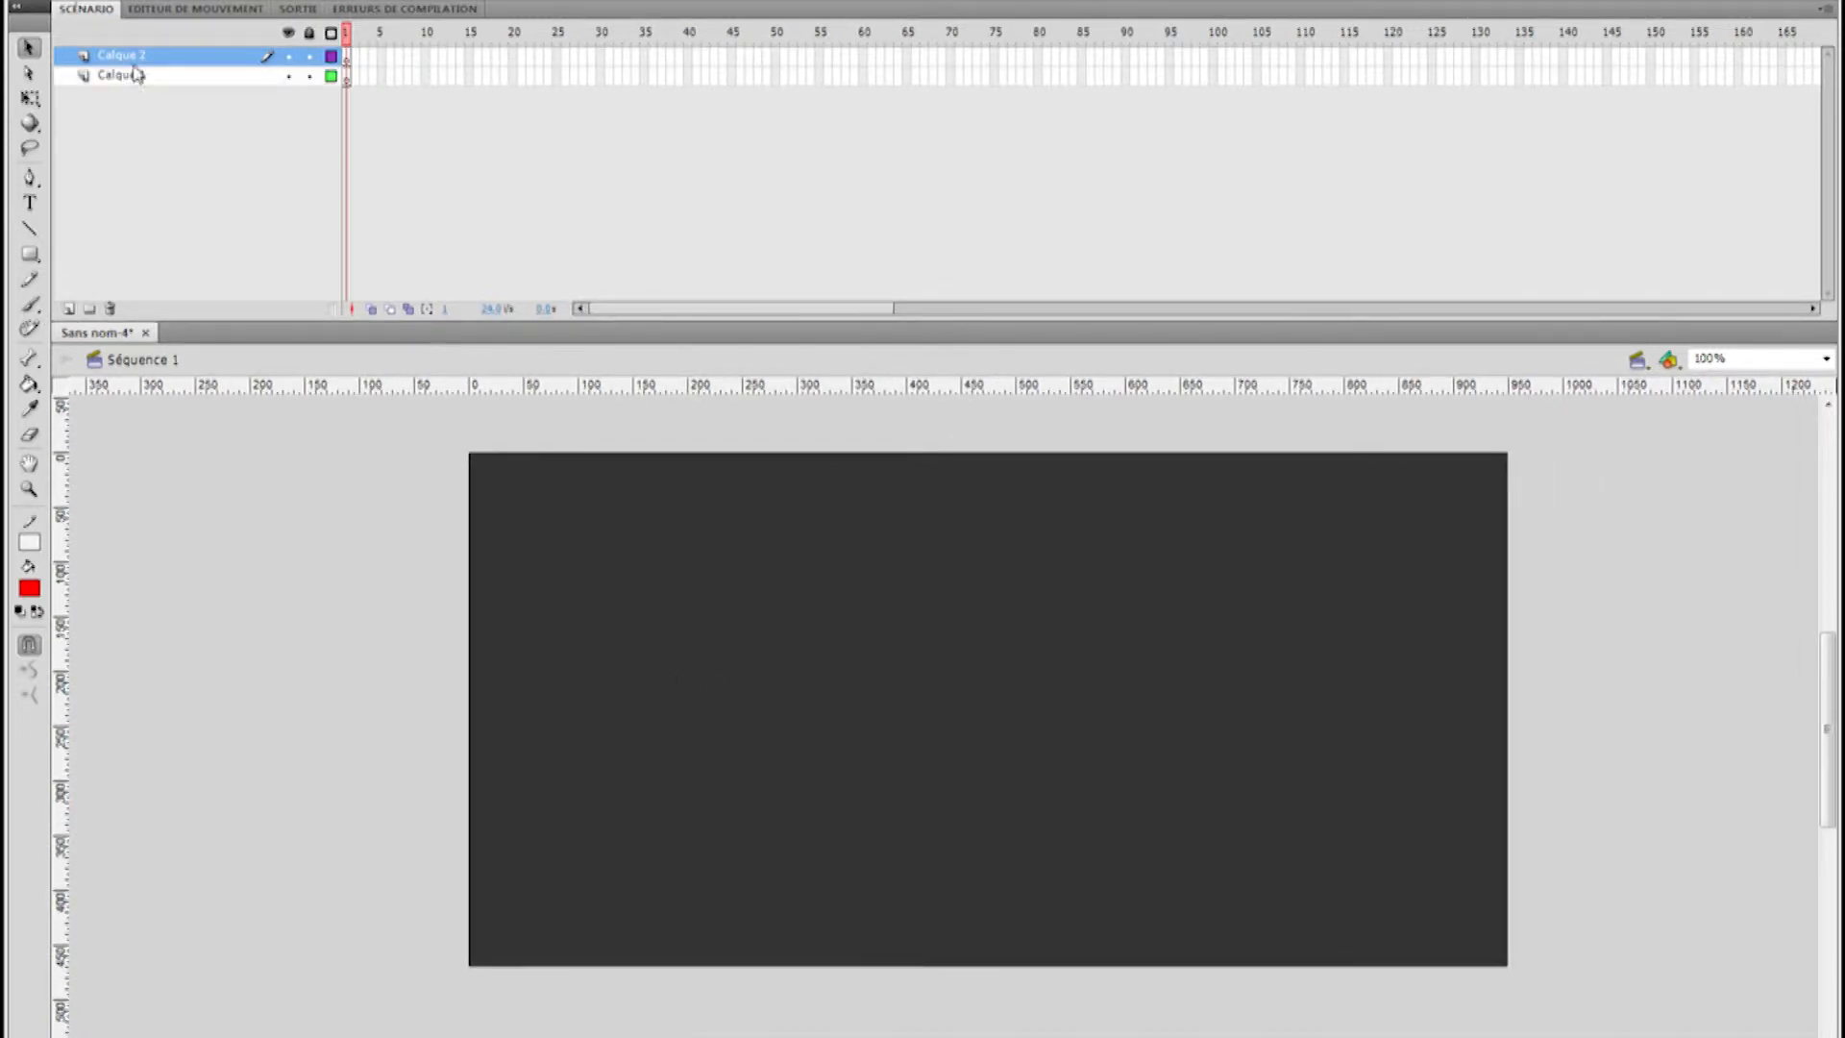
pyautogui.doubleClick(121, 75)
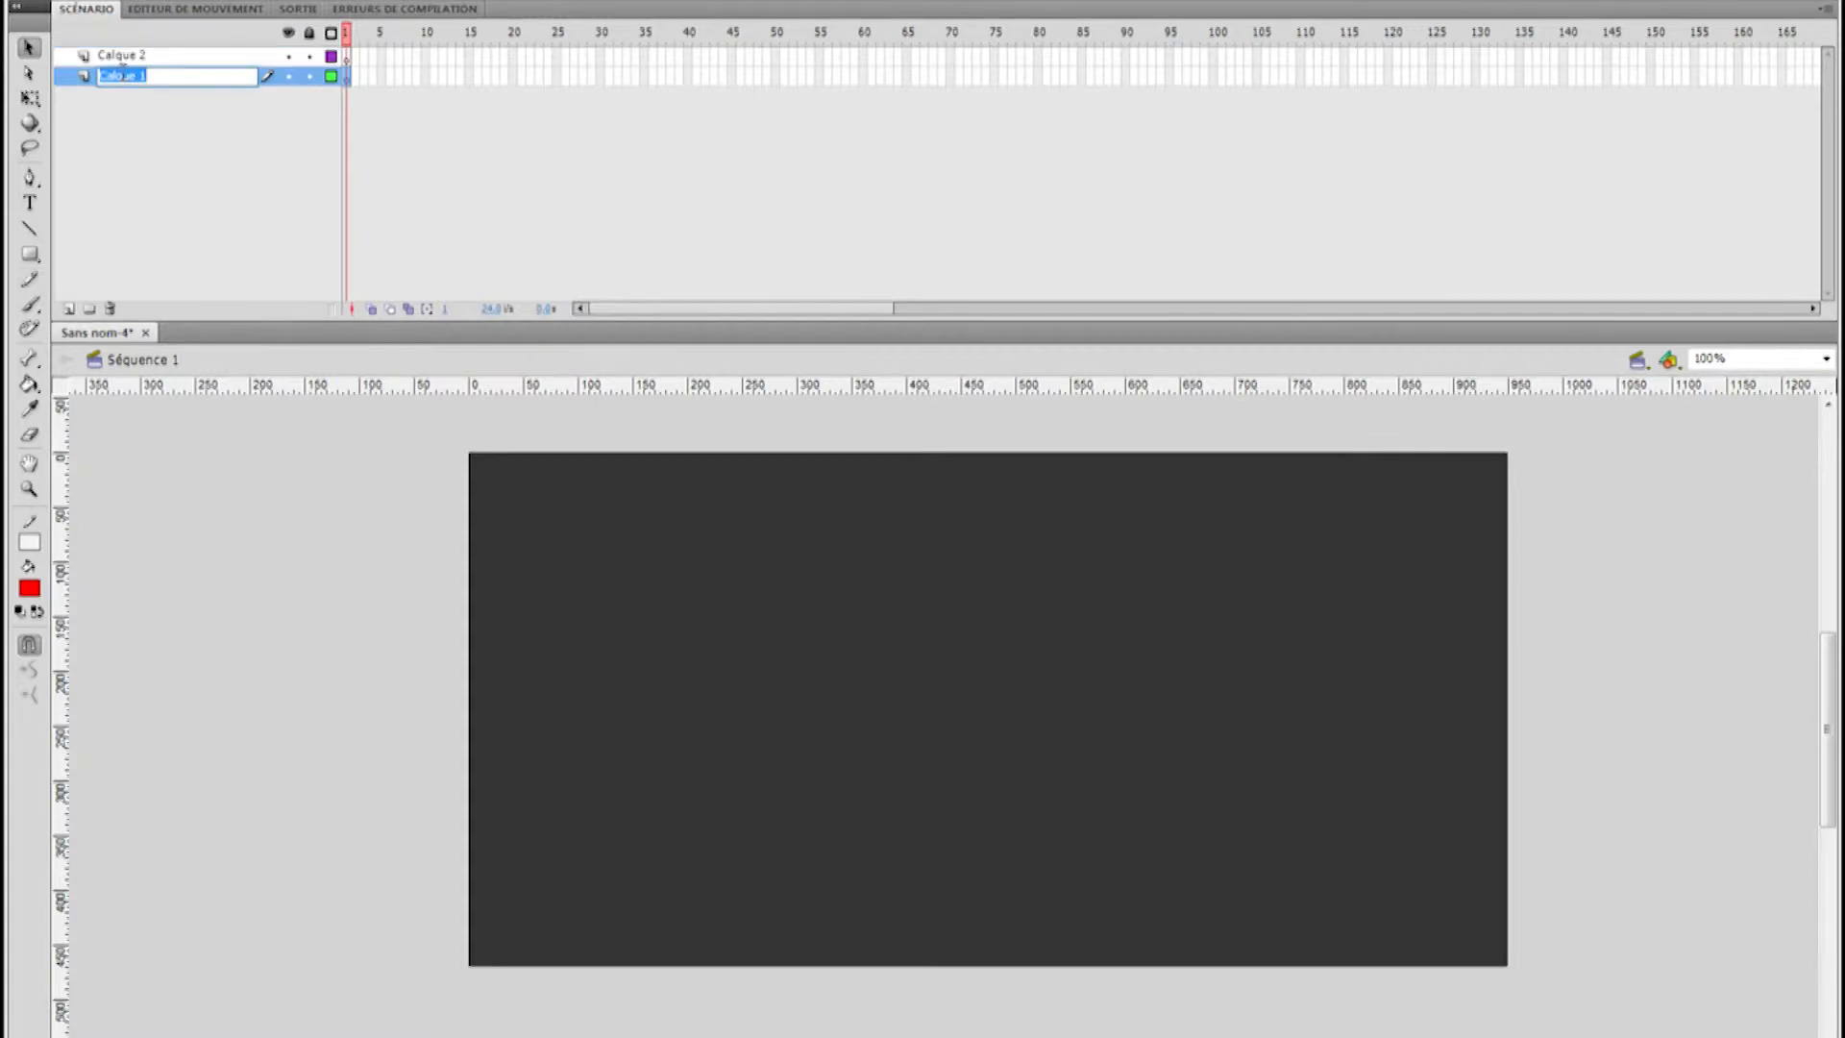
pyautogui.write('projets')
pyautogui.press('Return')
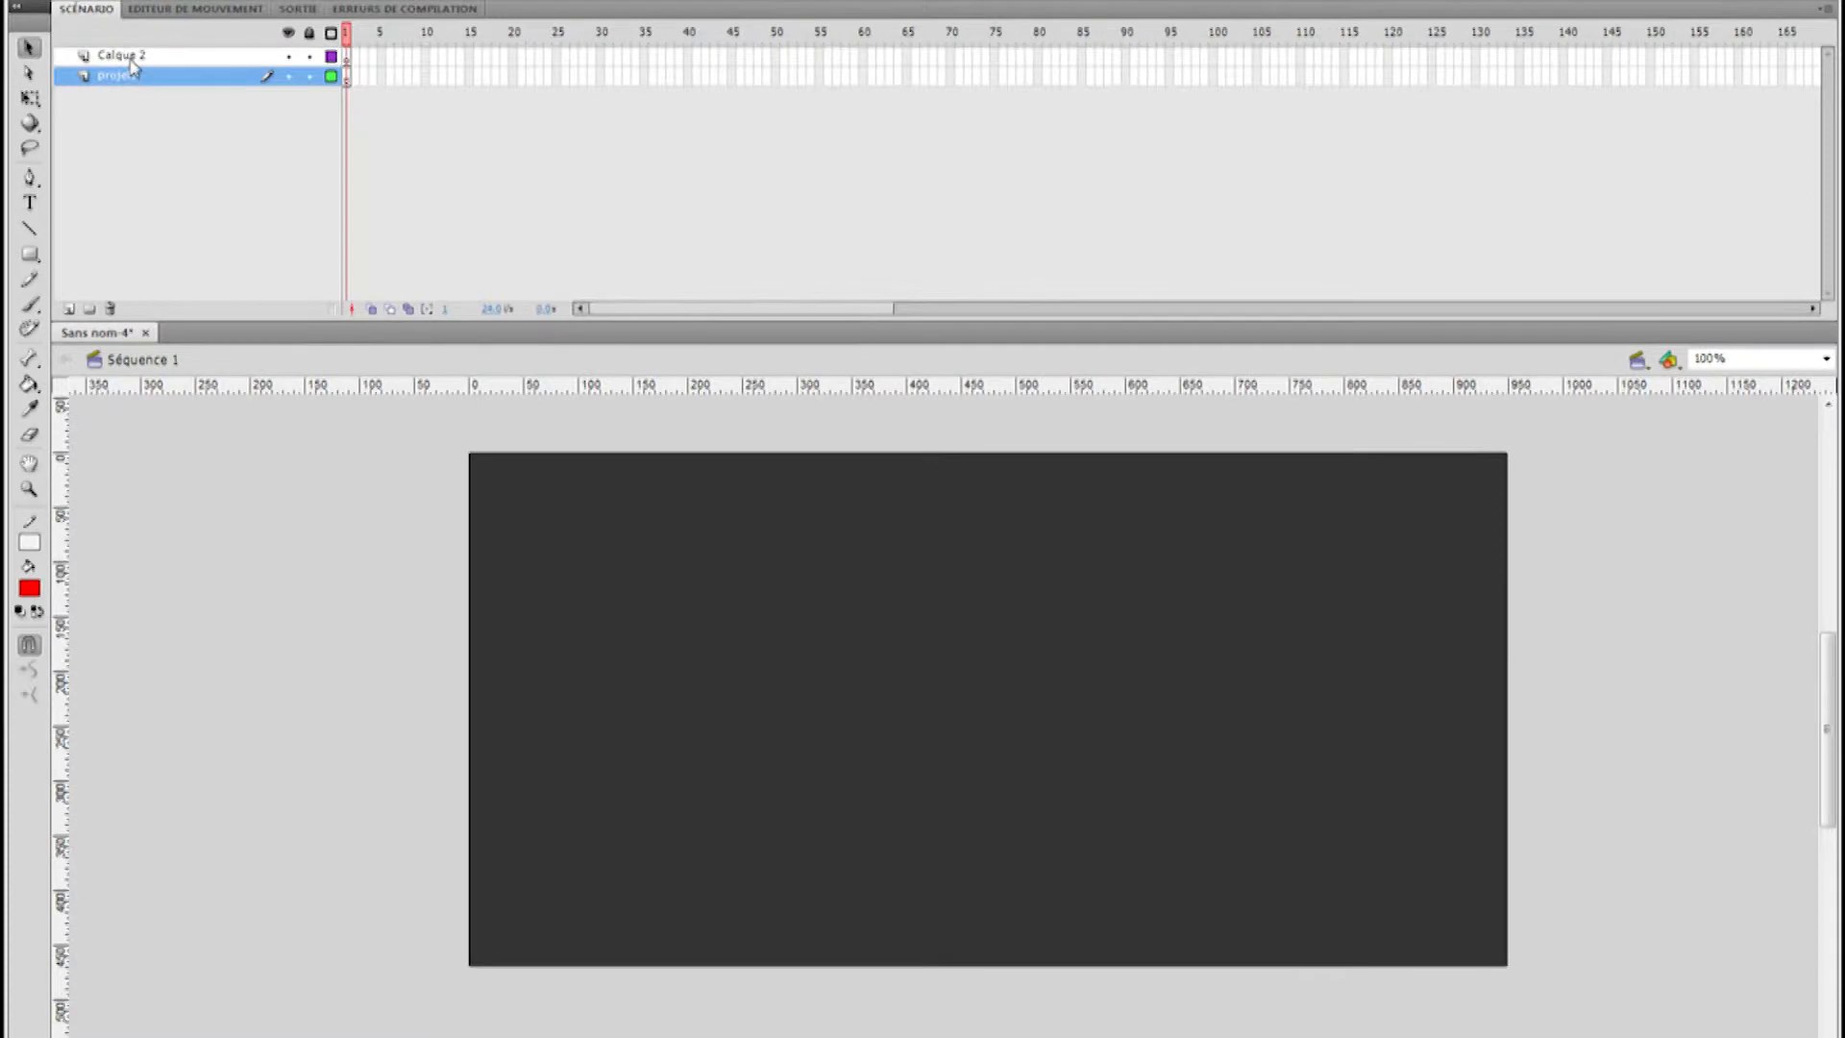
pyautogui.doubleClick(133, 62)
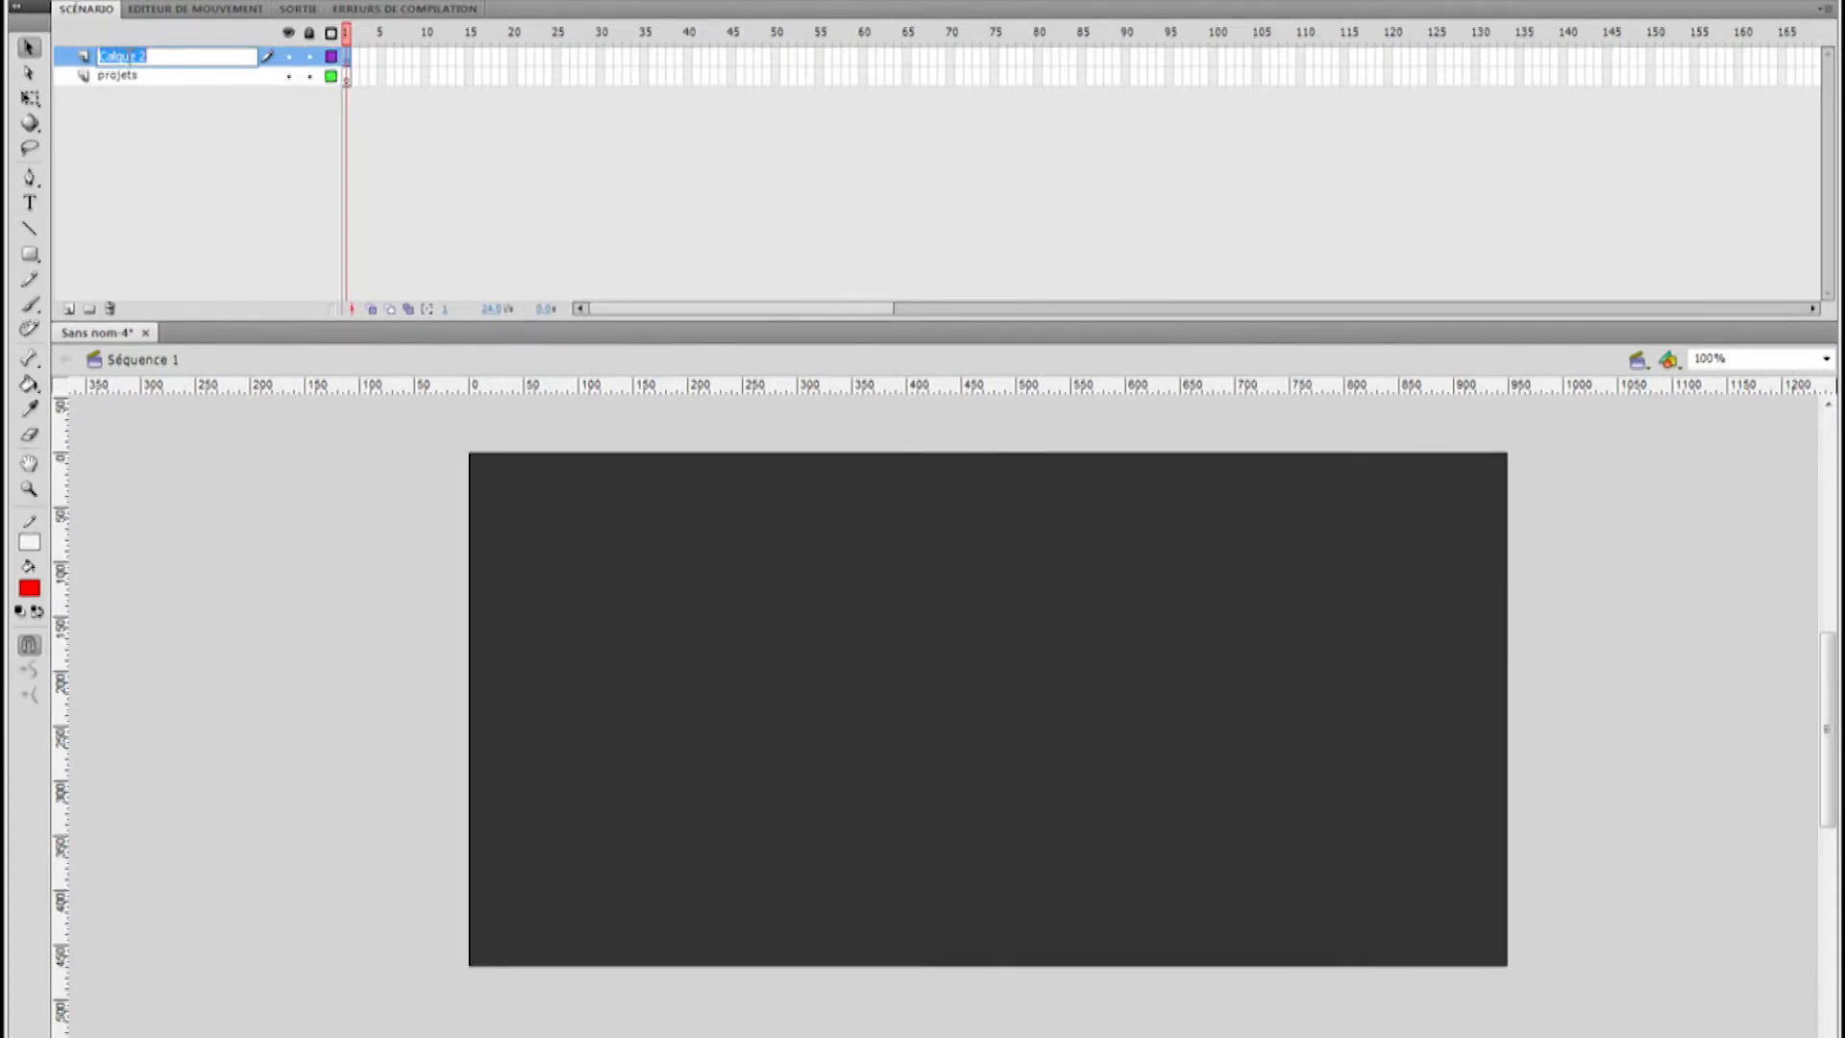
pyautogui.write('boutons')
pyautogui.press('Return')
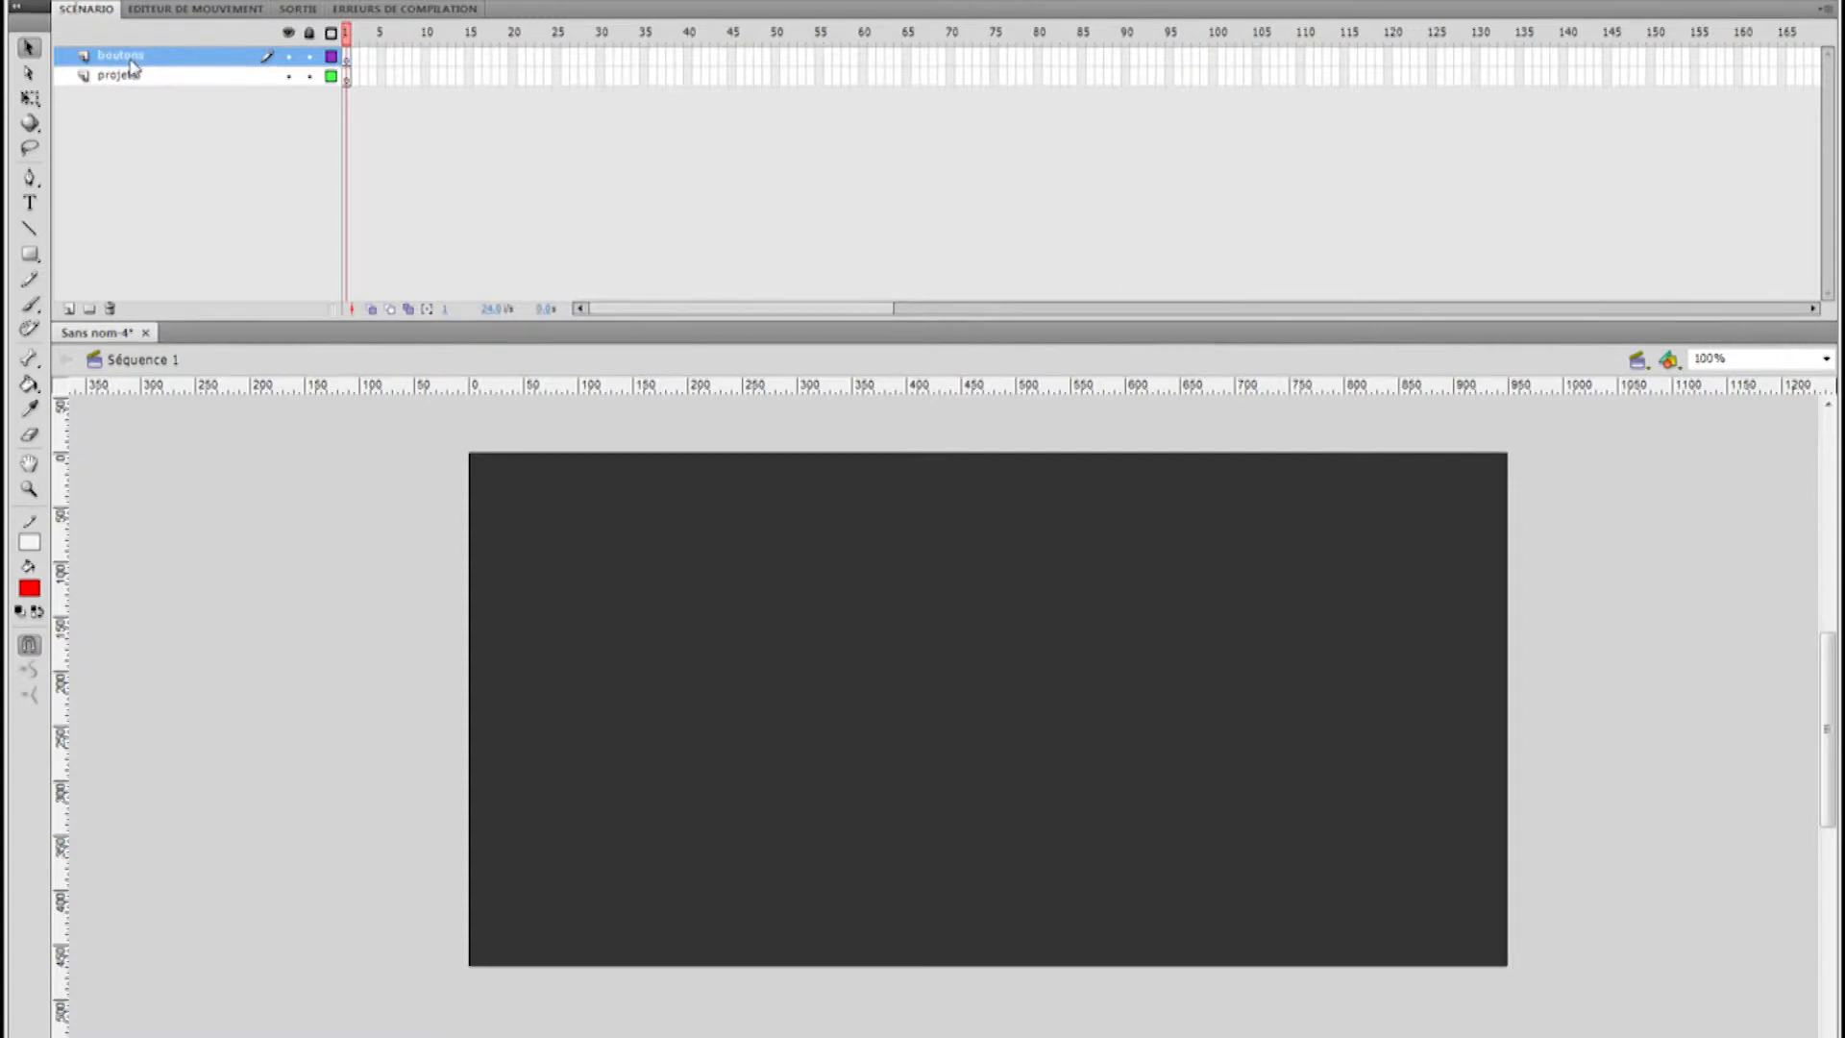
# Switch the timeline to the short frame display (Courtes) and lock the projets layer
pyautogui.click(1824, 9)
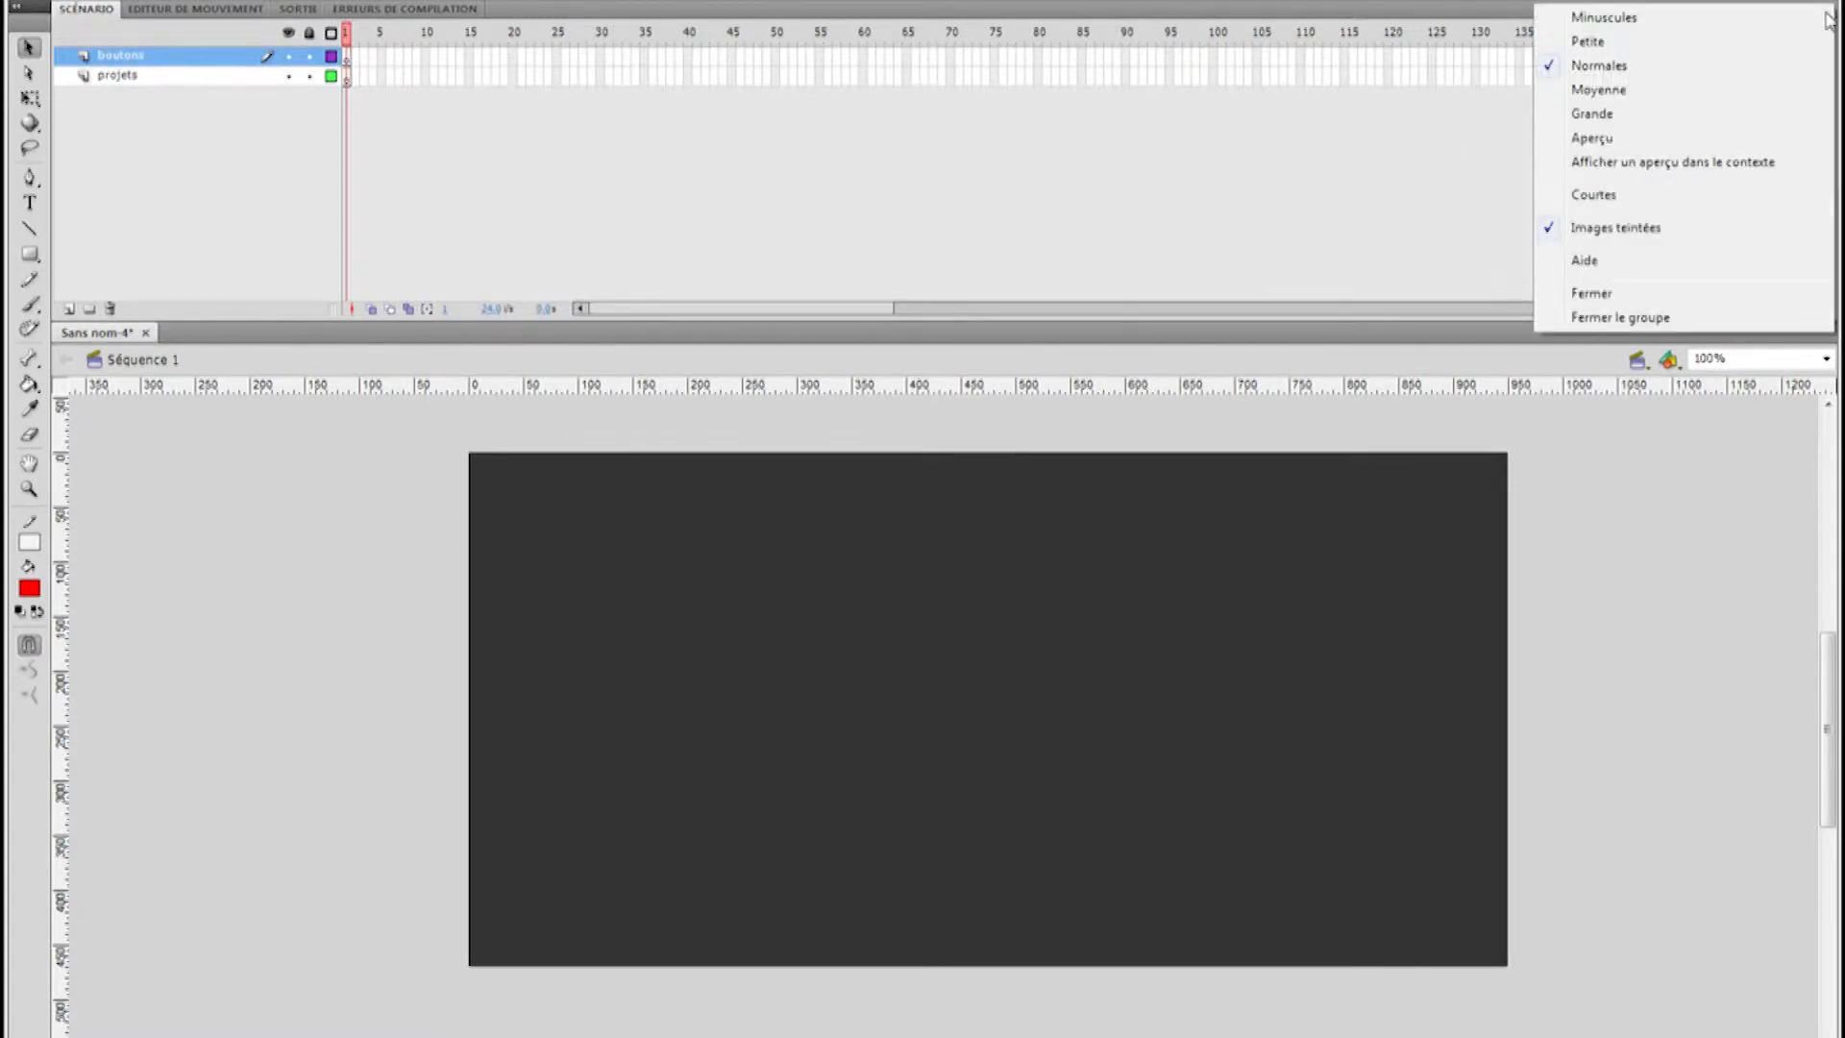
pyautogui.click(1696, 197)
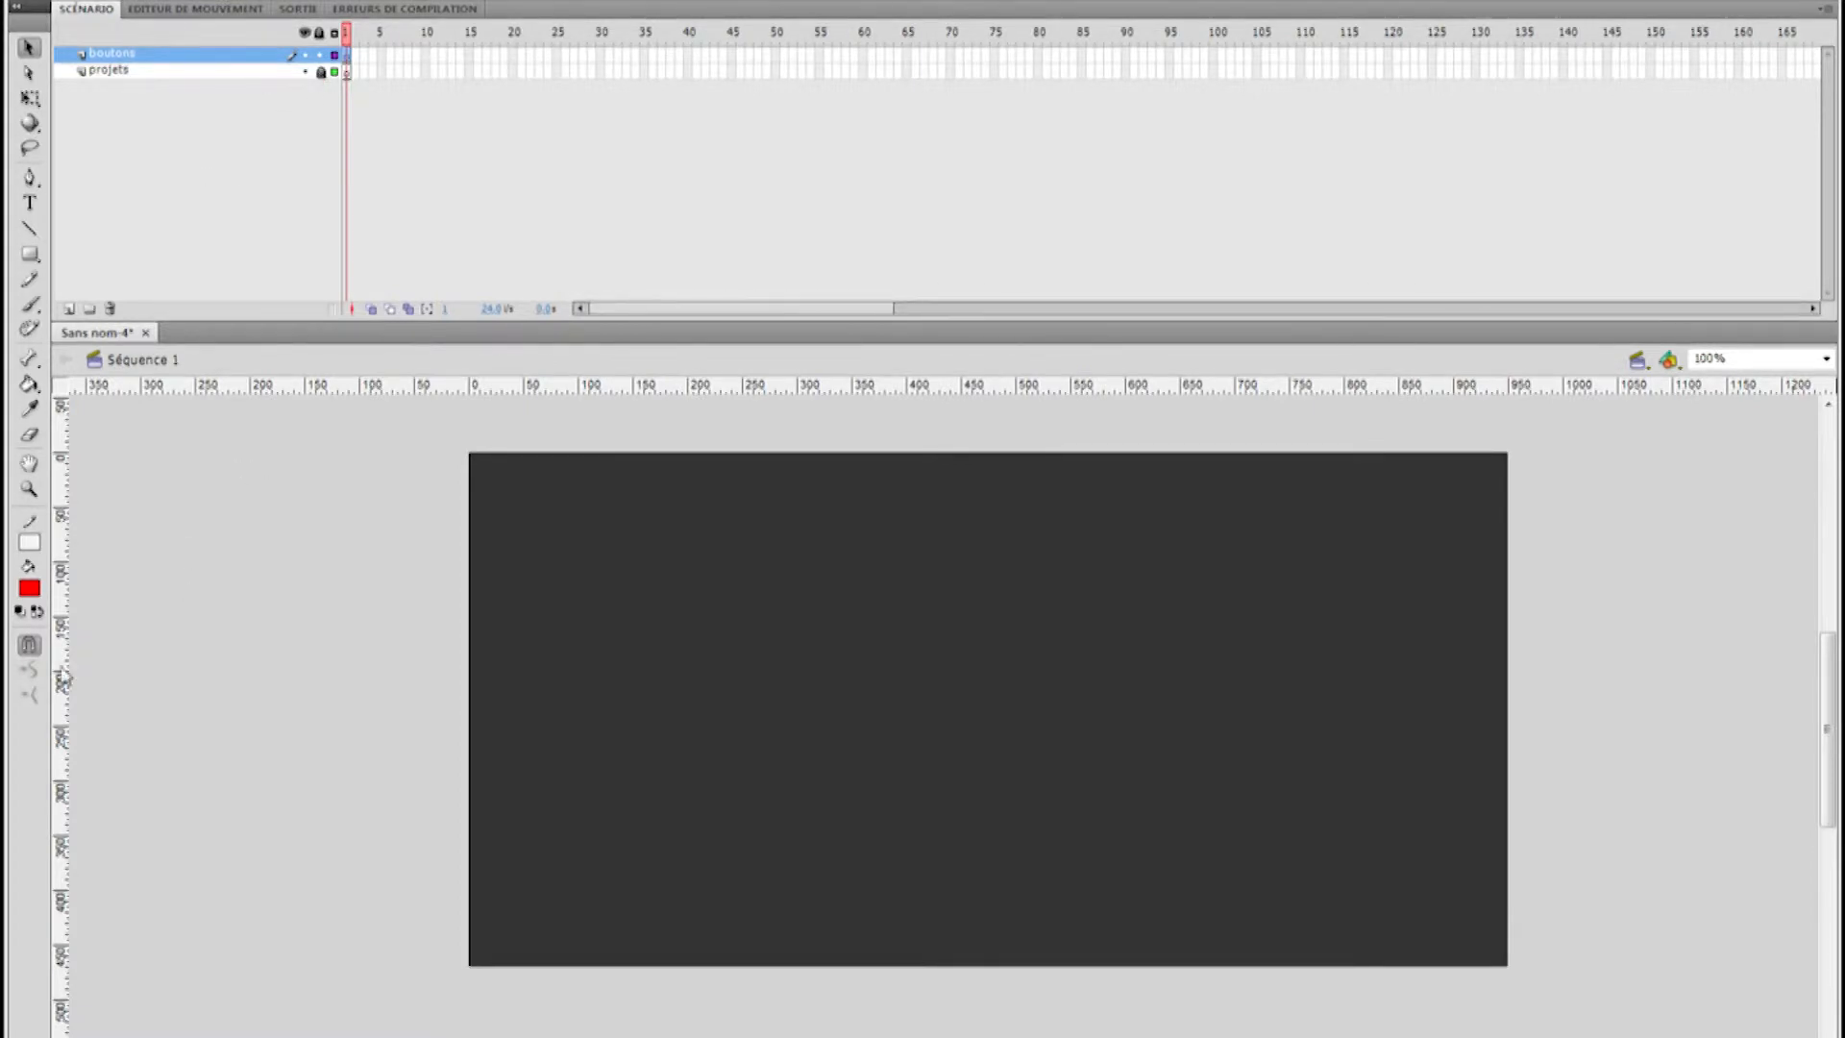
# Place two vertical guides on the stage, at about 80 px and about 450 px
pyautogui.moveTo(63, 677); pyautogui.dragTo(564, 660)
pyautogui.moveTo(70, 752); pyautogui.dragTo(960, 702)
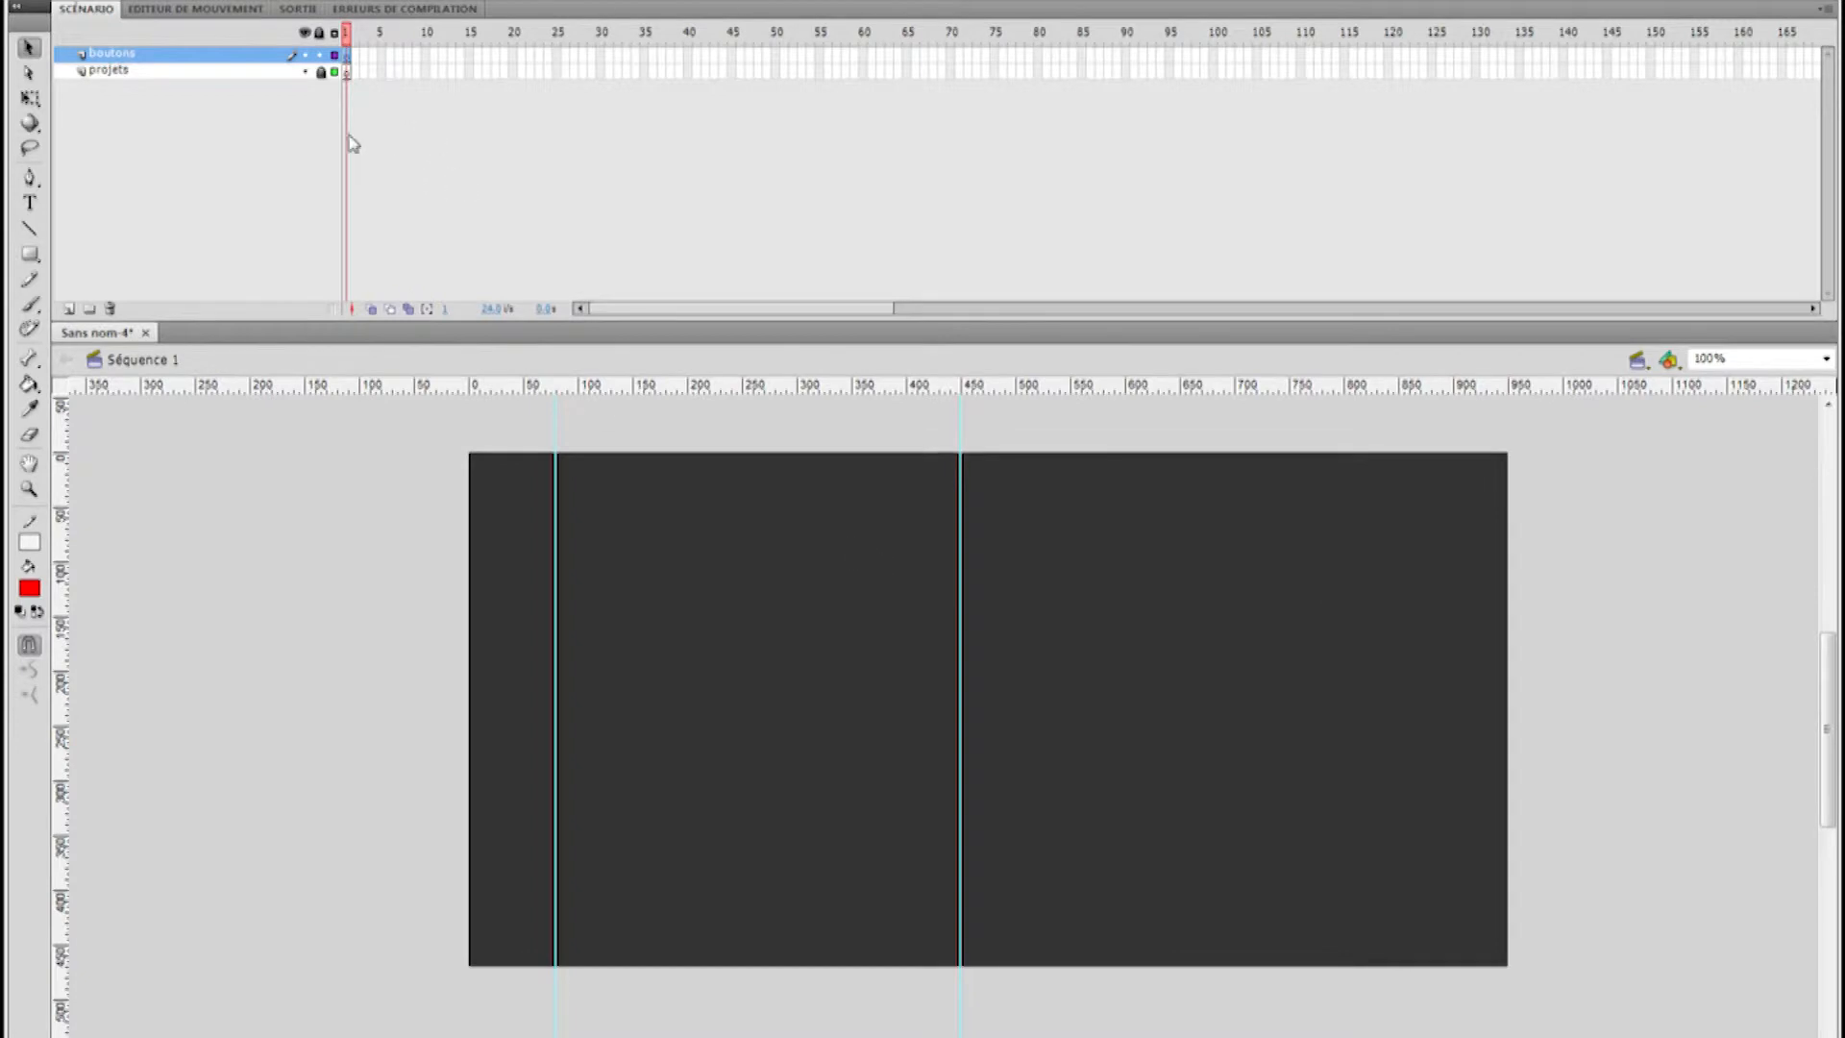
# Display the colour settings and set the fill colour to white (#FFFFFF) with no stroke
pyautogui.click(29, 488)
pyautogui.moveTo(408, 417); pyautogui.dragTo(607, 1000)
pyautogui.click(31, 55)
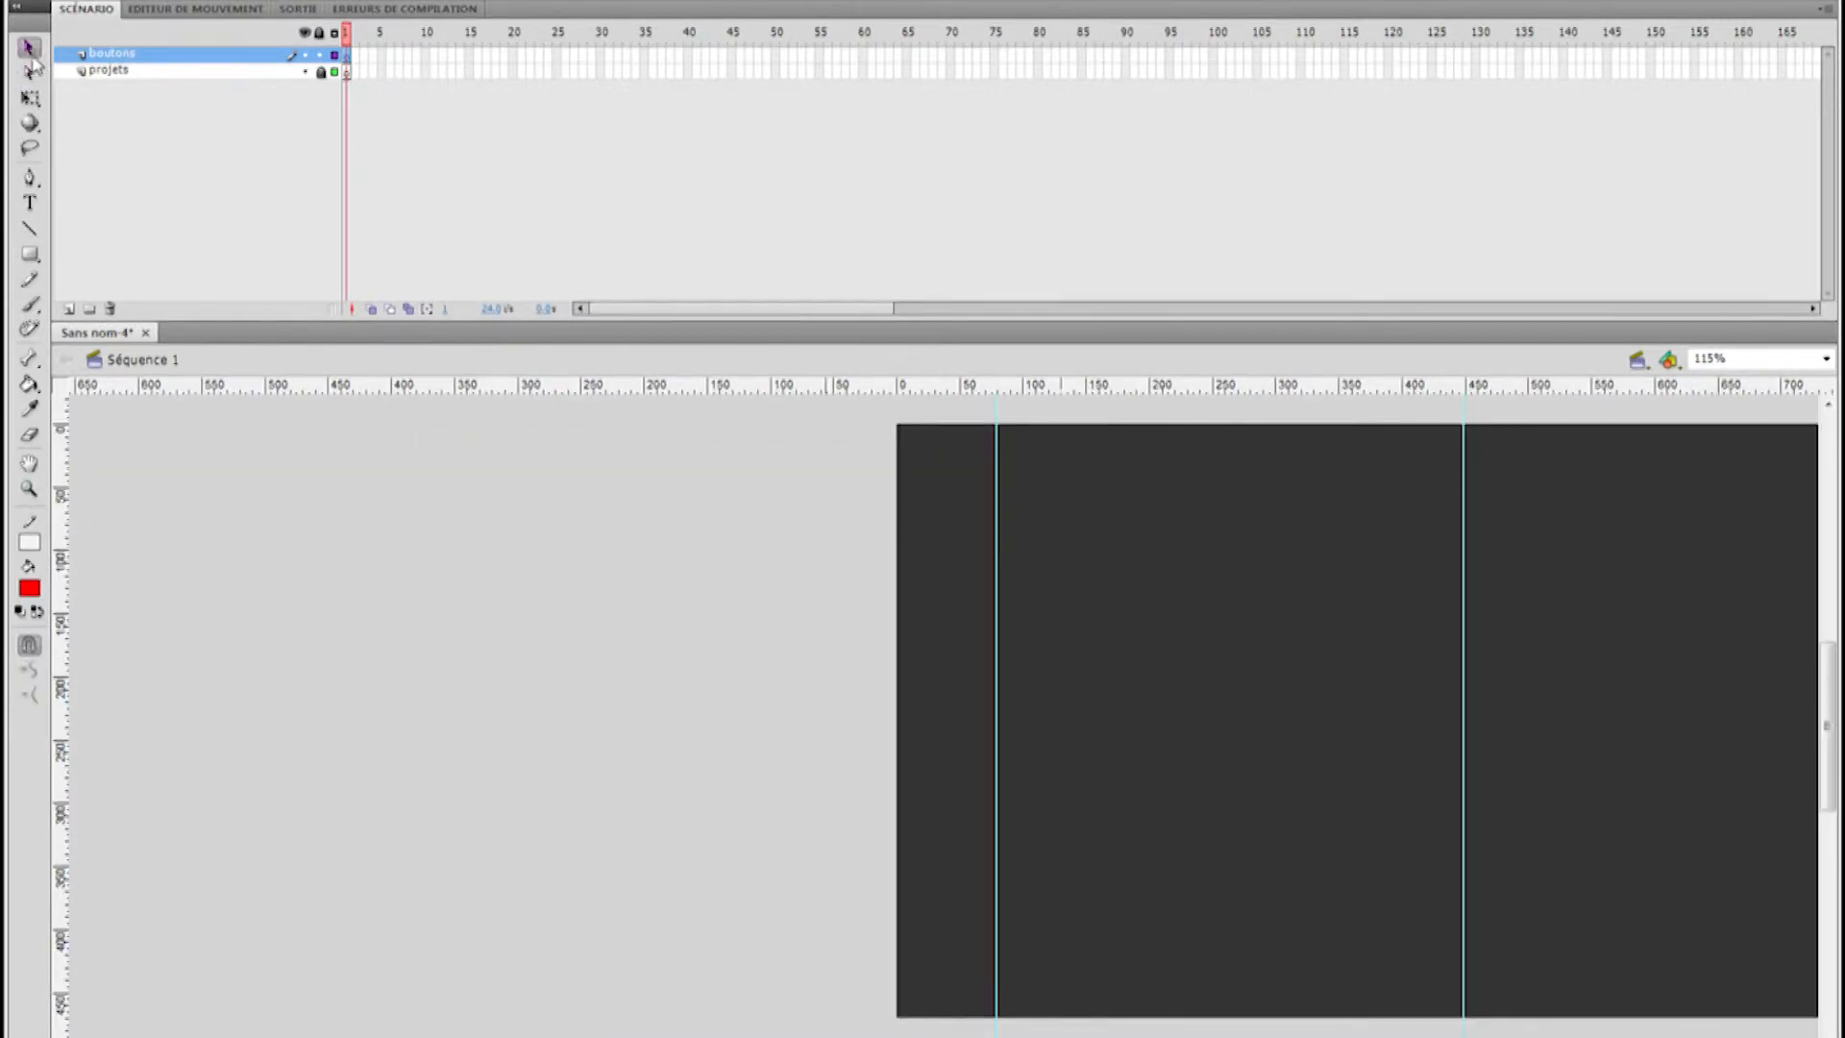
pyautogui.hotkey('shift', 'F9')
pyautogui.moveTo(1608, 197); pyautogui.dragTo(1617, 457)
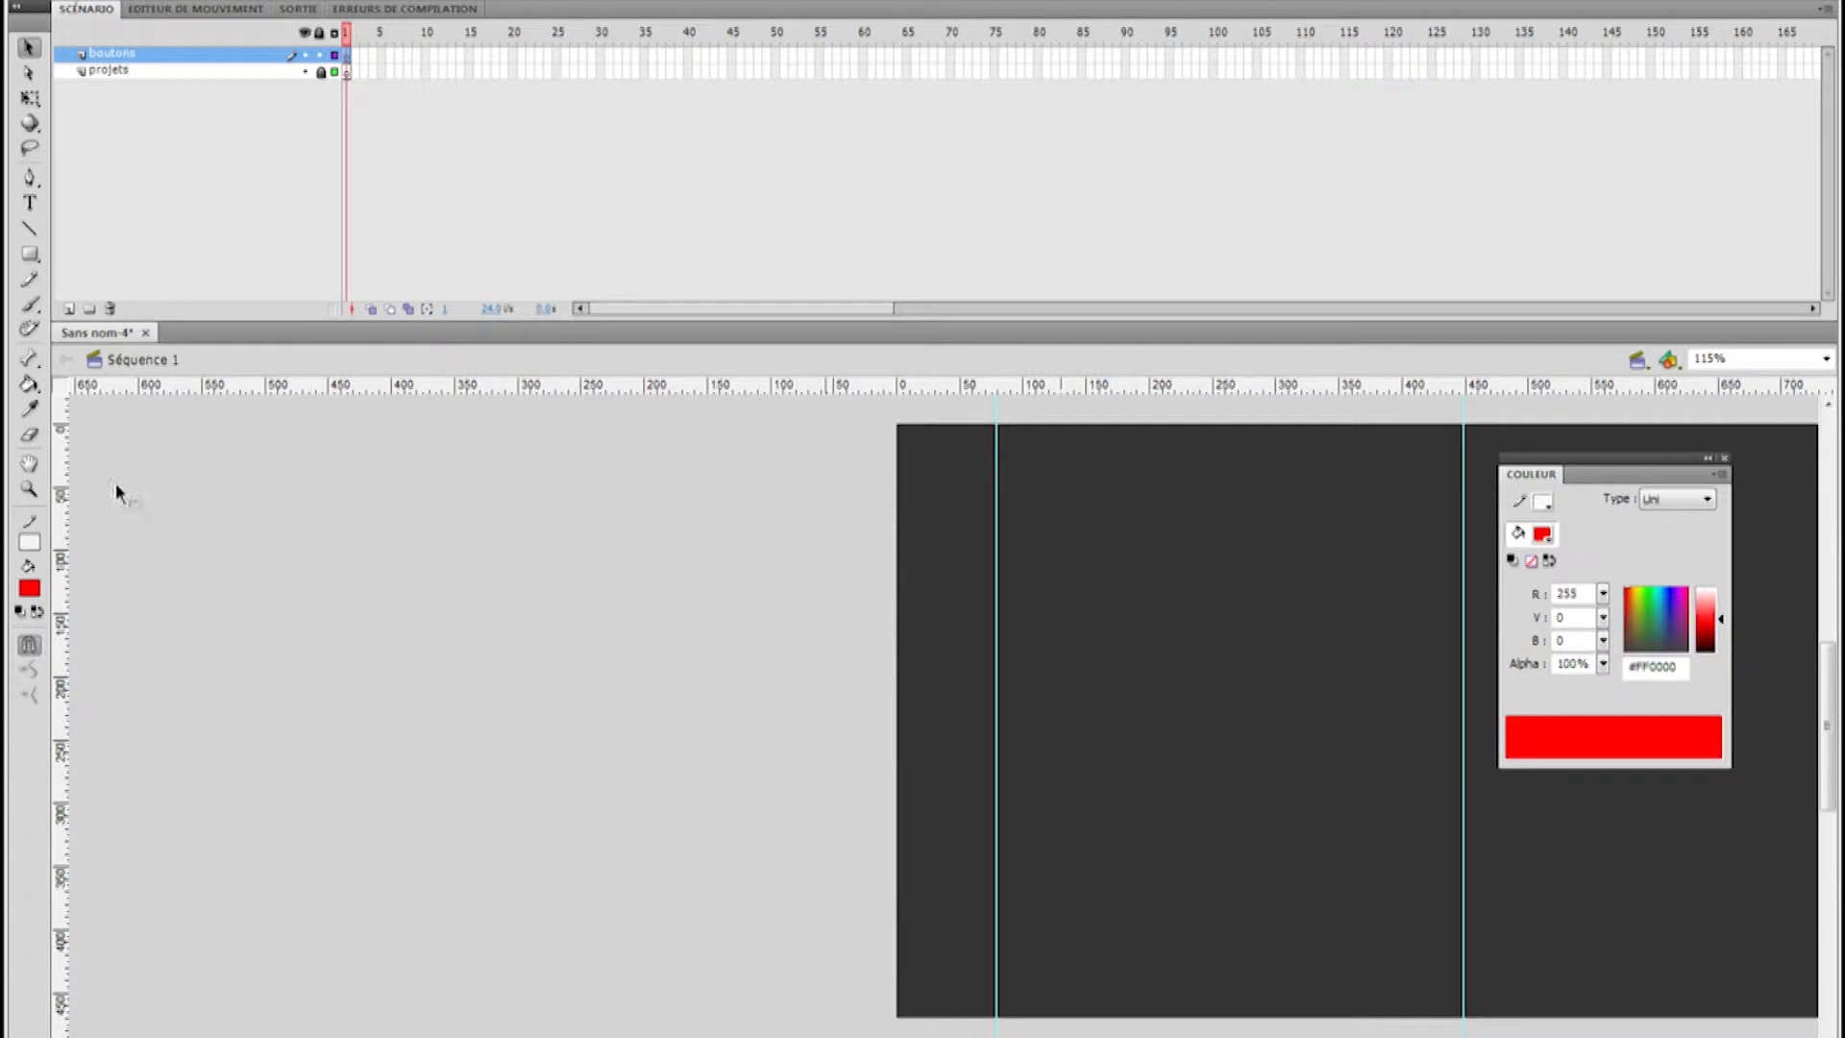
pyautogui.click(29, 590)
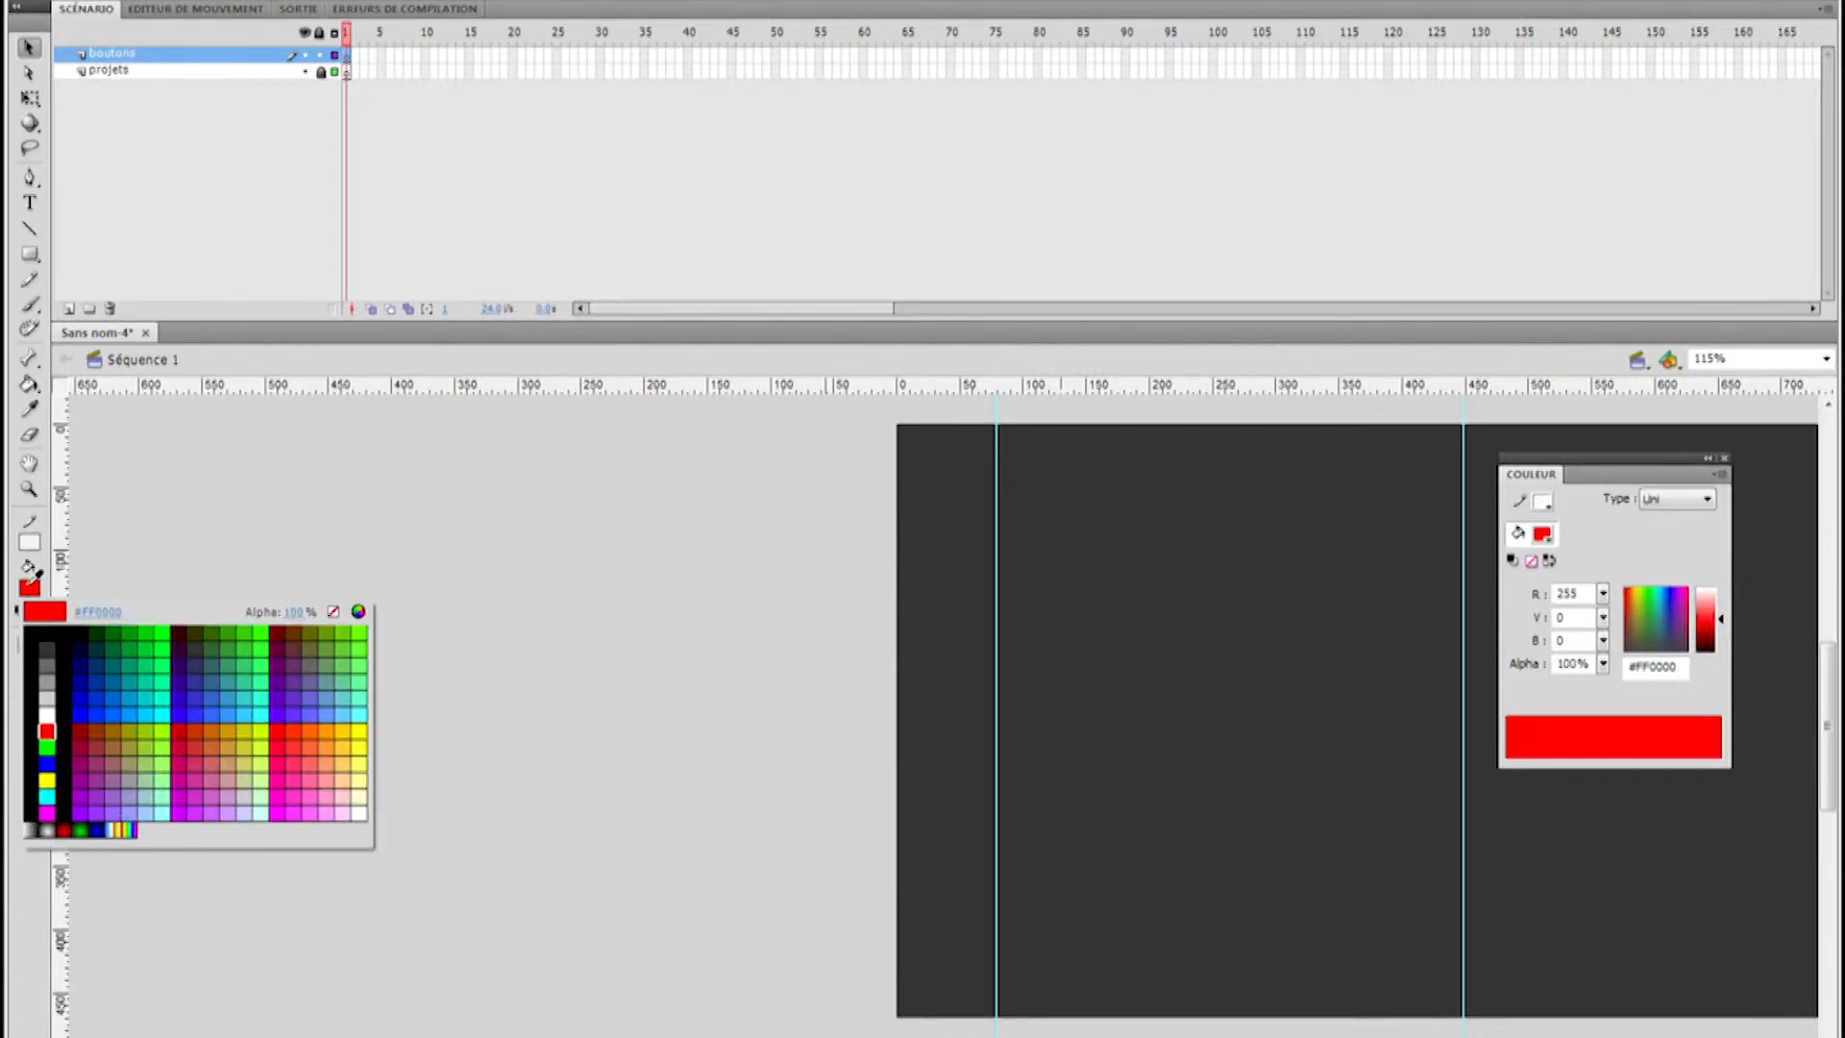
pyautogui.click(47, 714)
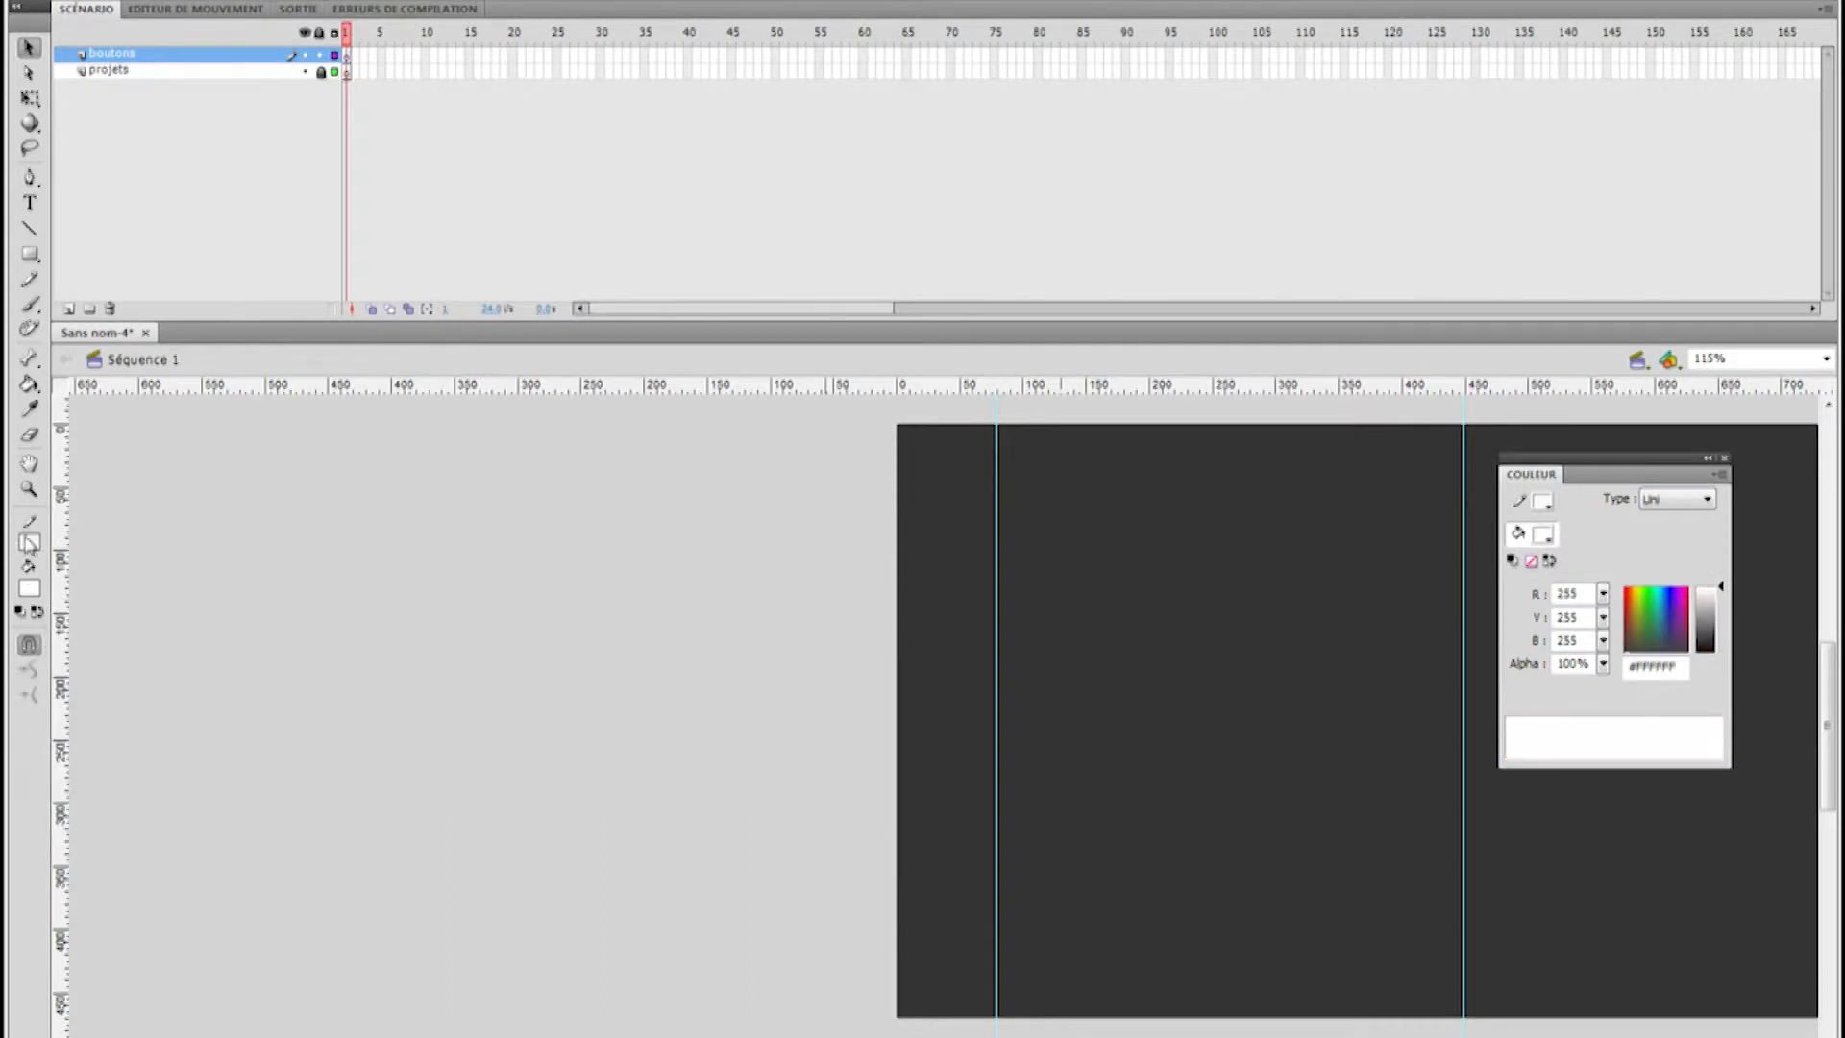
pyautogui.click(29, 544)
pyautogui.click(333, 567)
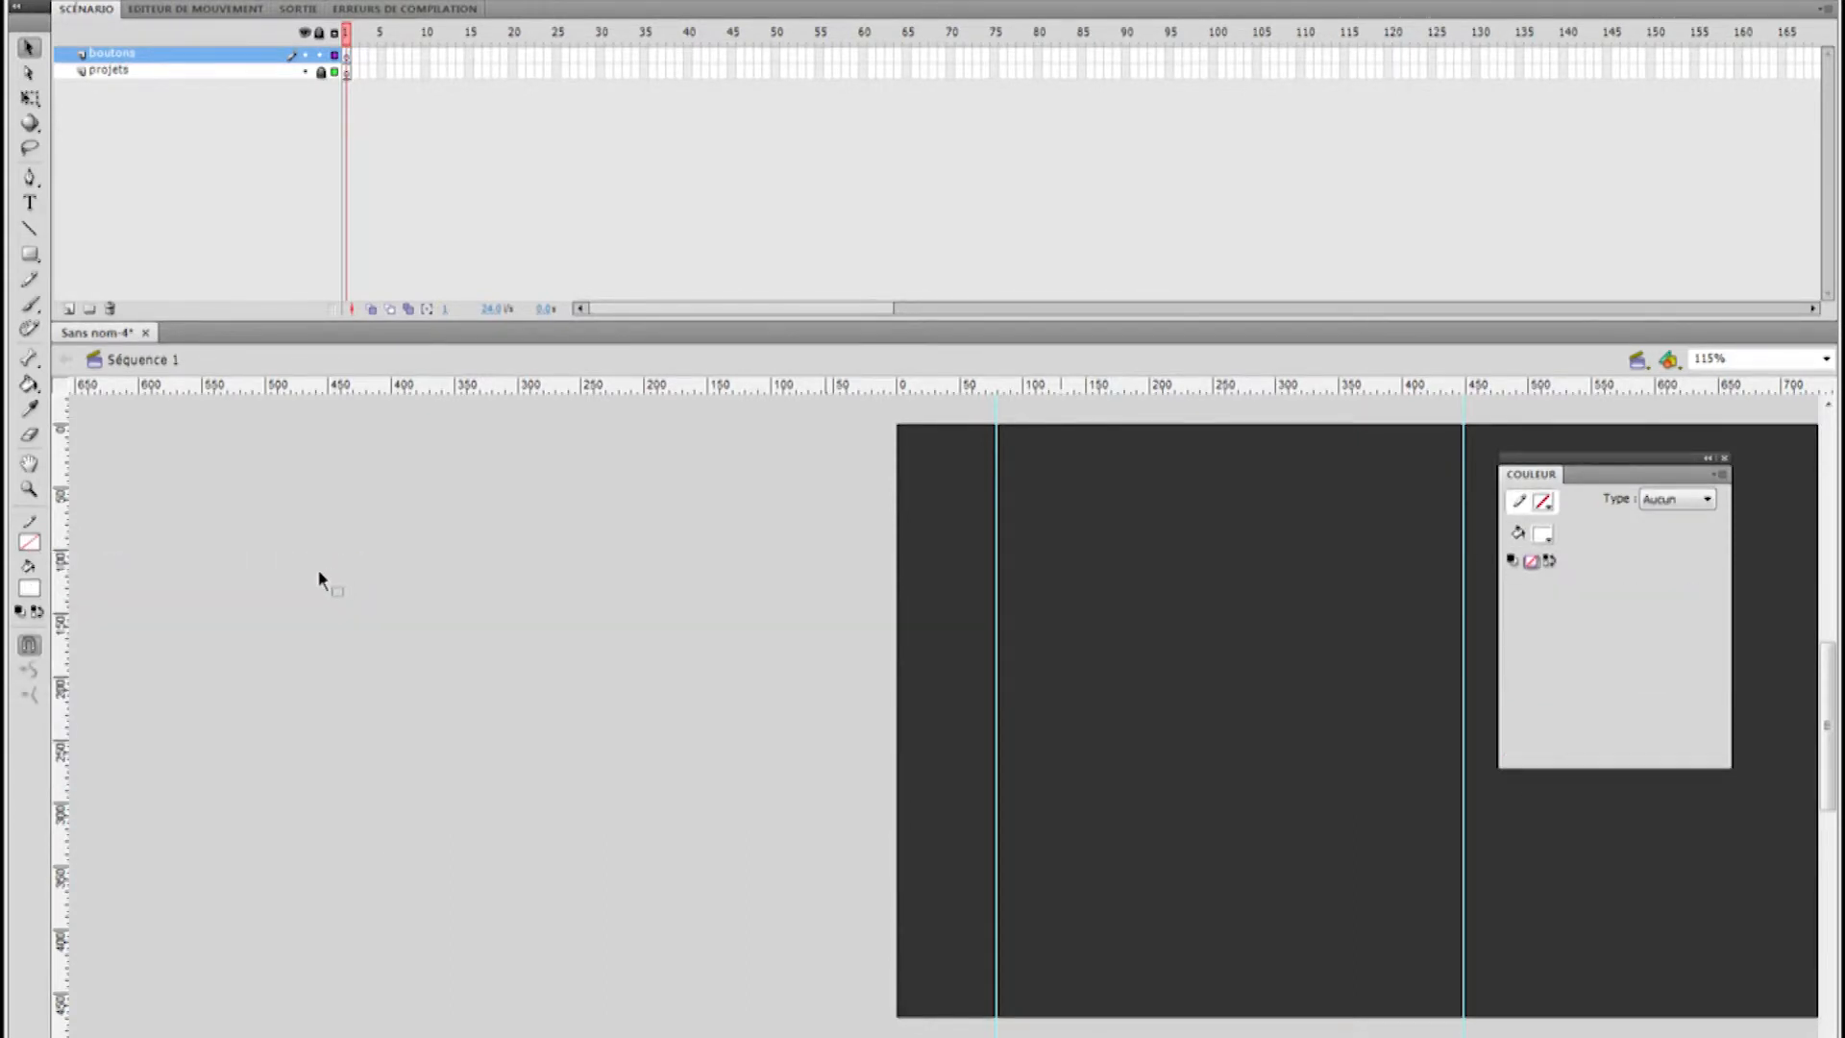
# Draw a rounded square with the Rectangle Primitive tool, about 54 x 54 px, in the stage's upper-left corner
pyautogui.click(29, 248)
pyautogui.moveTo(29, 245); pyautogui.dragTo(63, 302)
pyautogui.moveTo(904, 439); pyautogui.dragTo(972, 506)
pyautogui.click(29, 48)
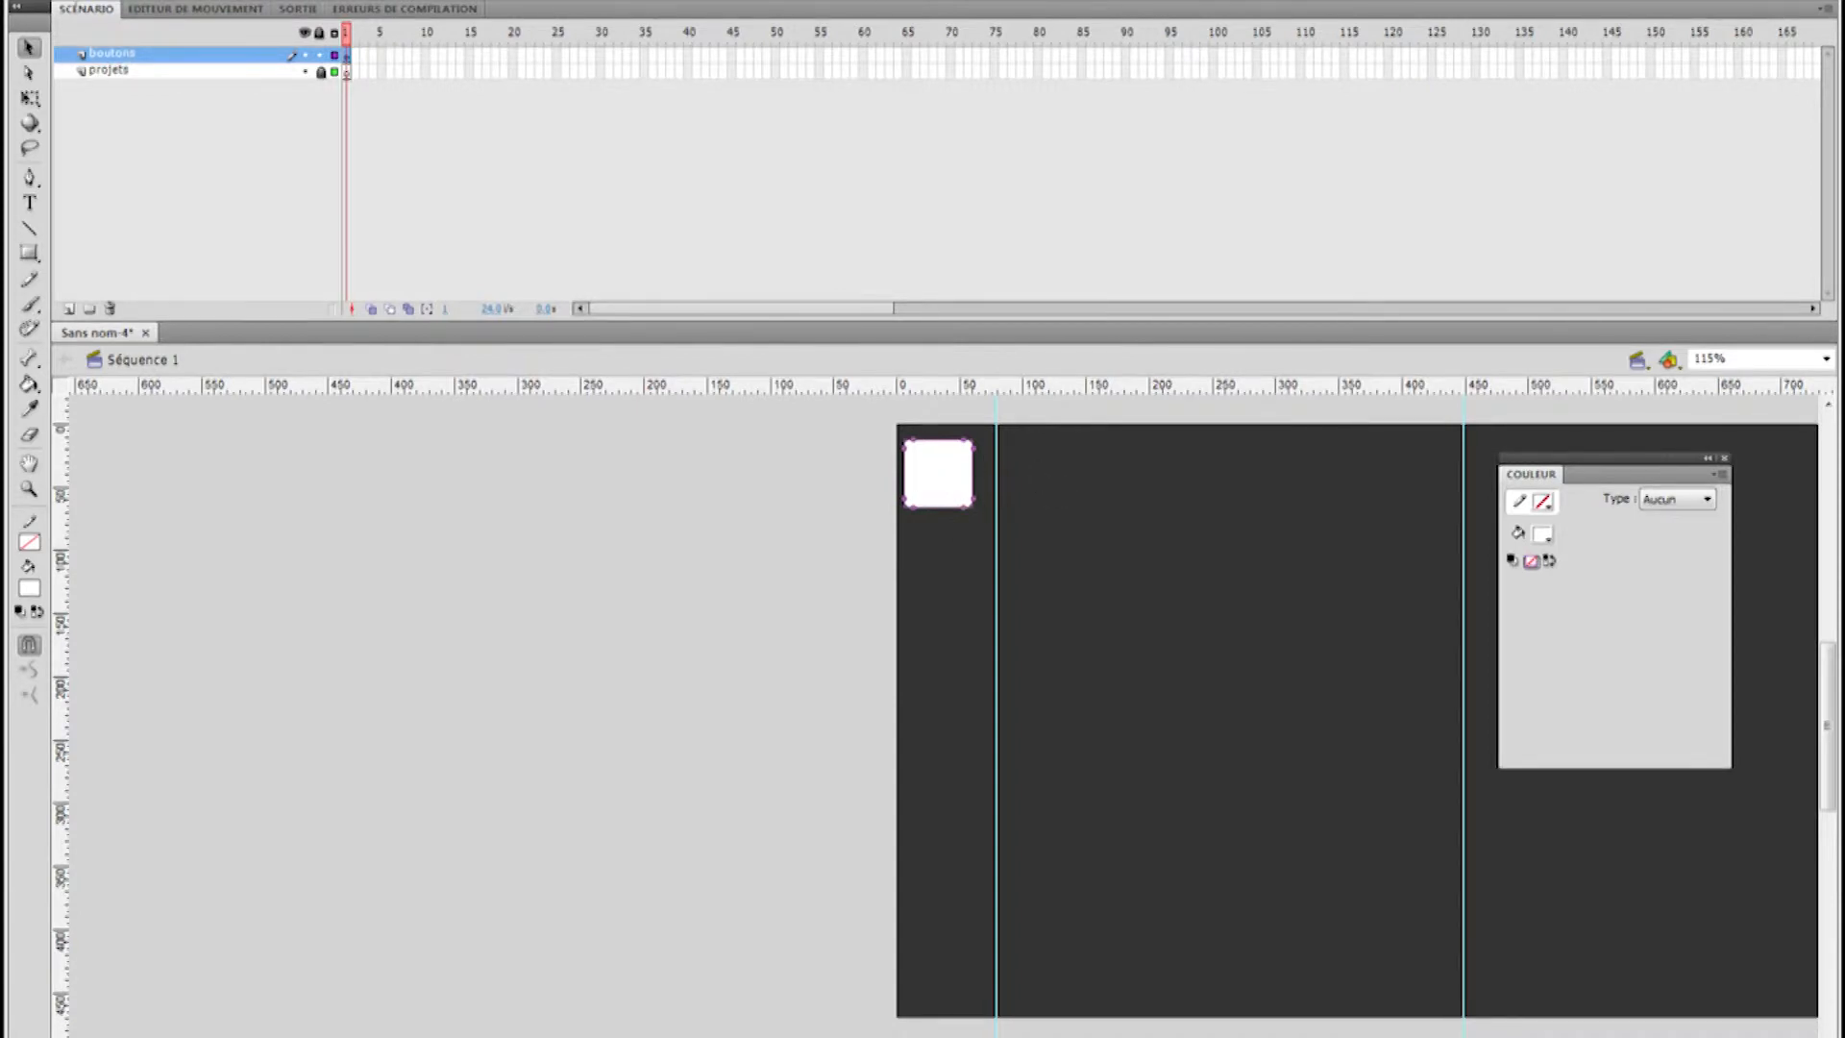
# Set the rounded square's width and height to 40 px, with its proportions linked
pyautogui.moveTo(1844, 107); pyautogui.dragTo(1117, 164)
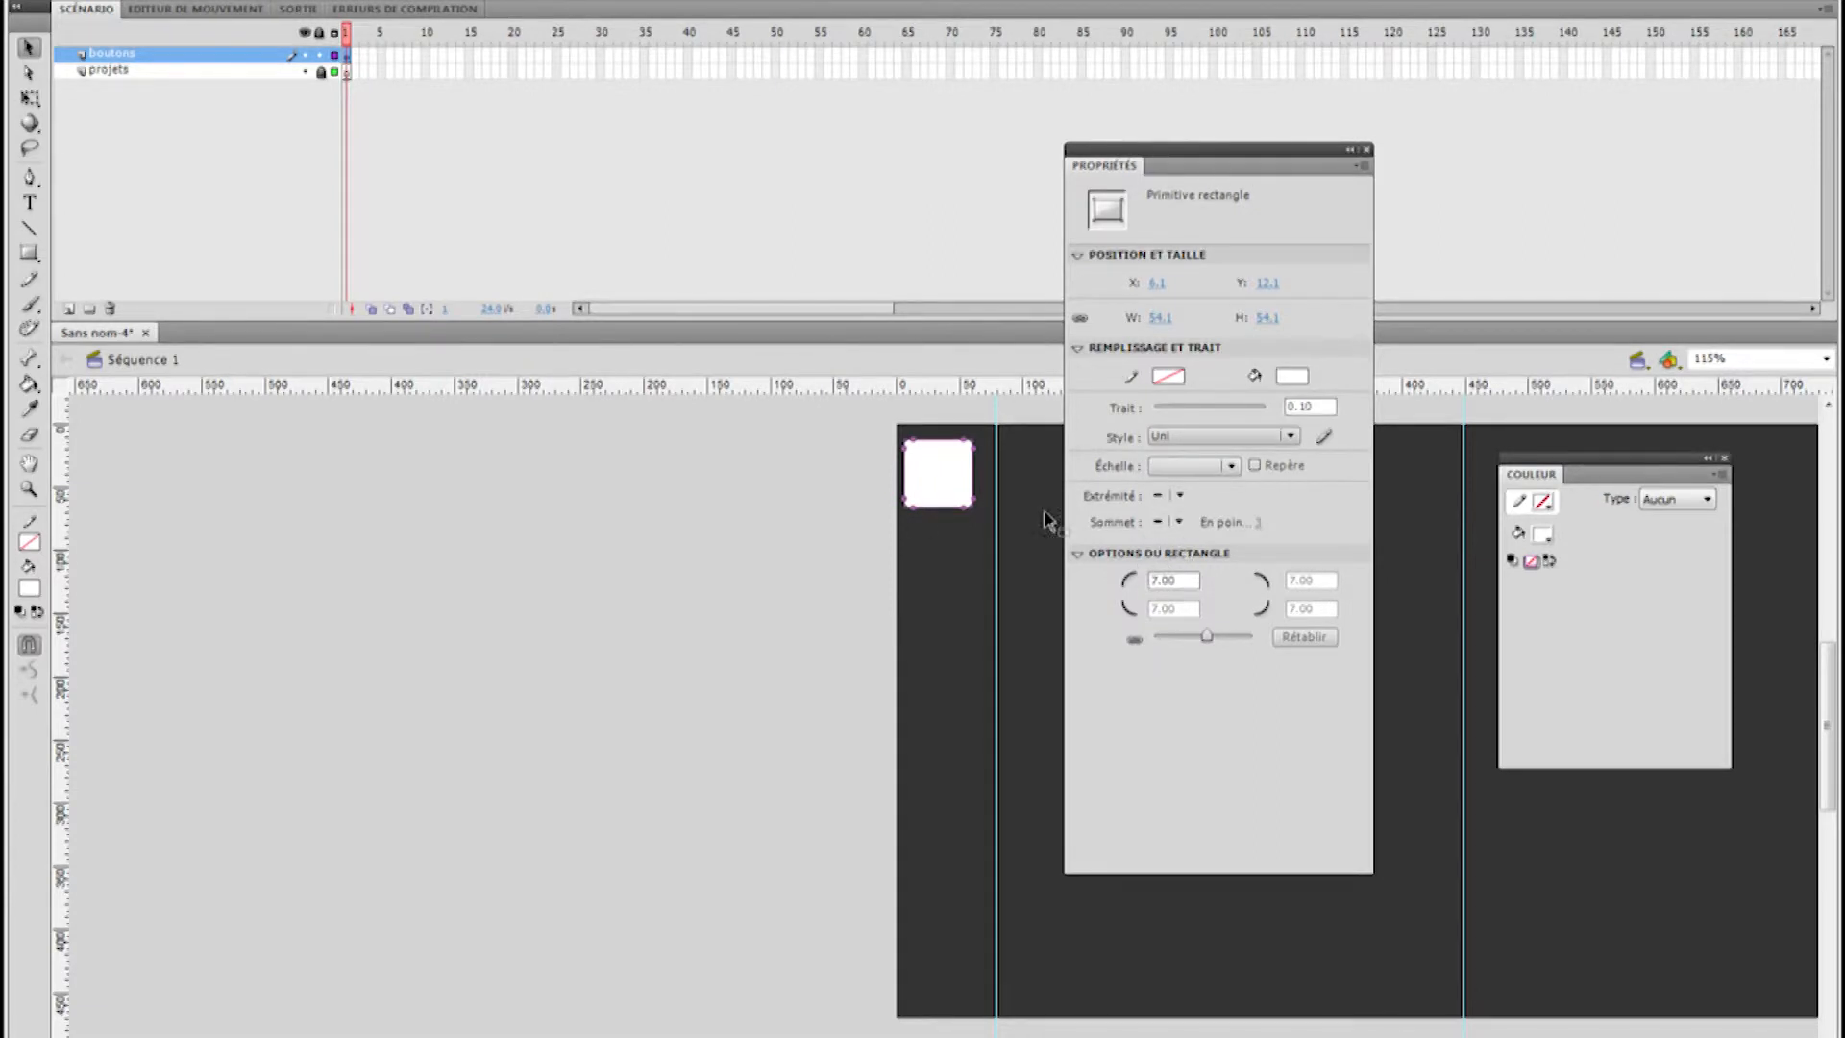
pyautogui.click(1159, 318)
pyautogui.press('Return')
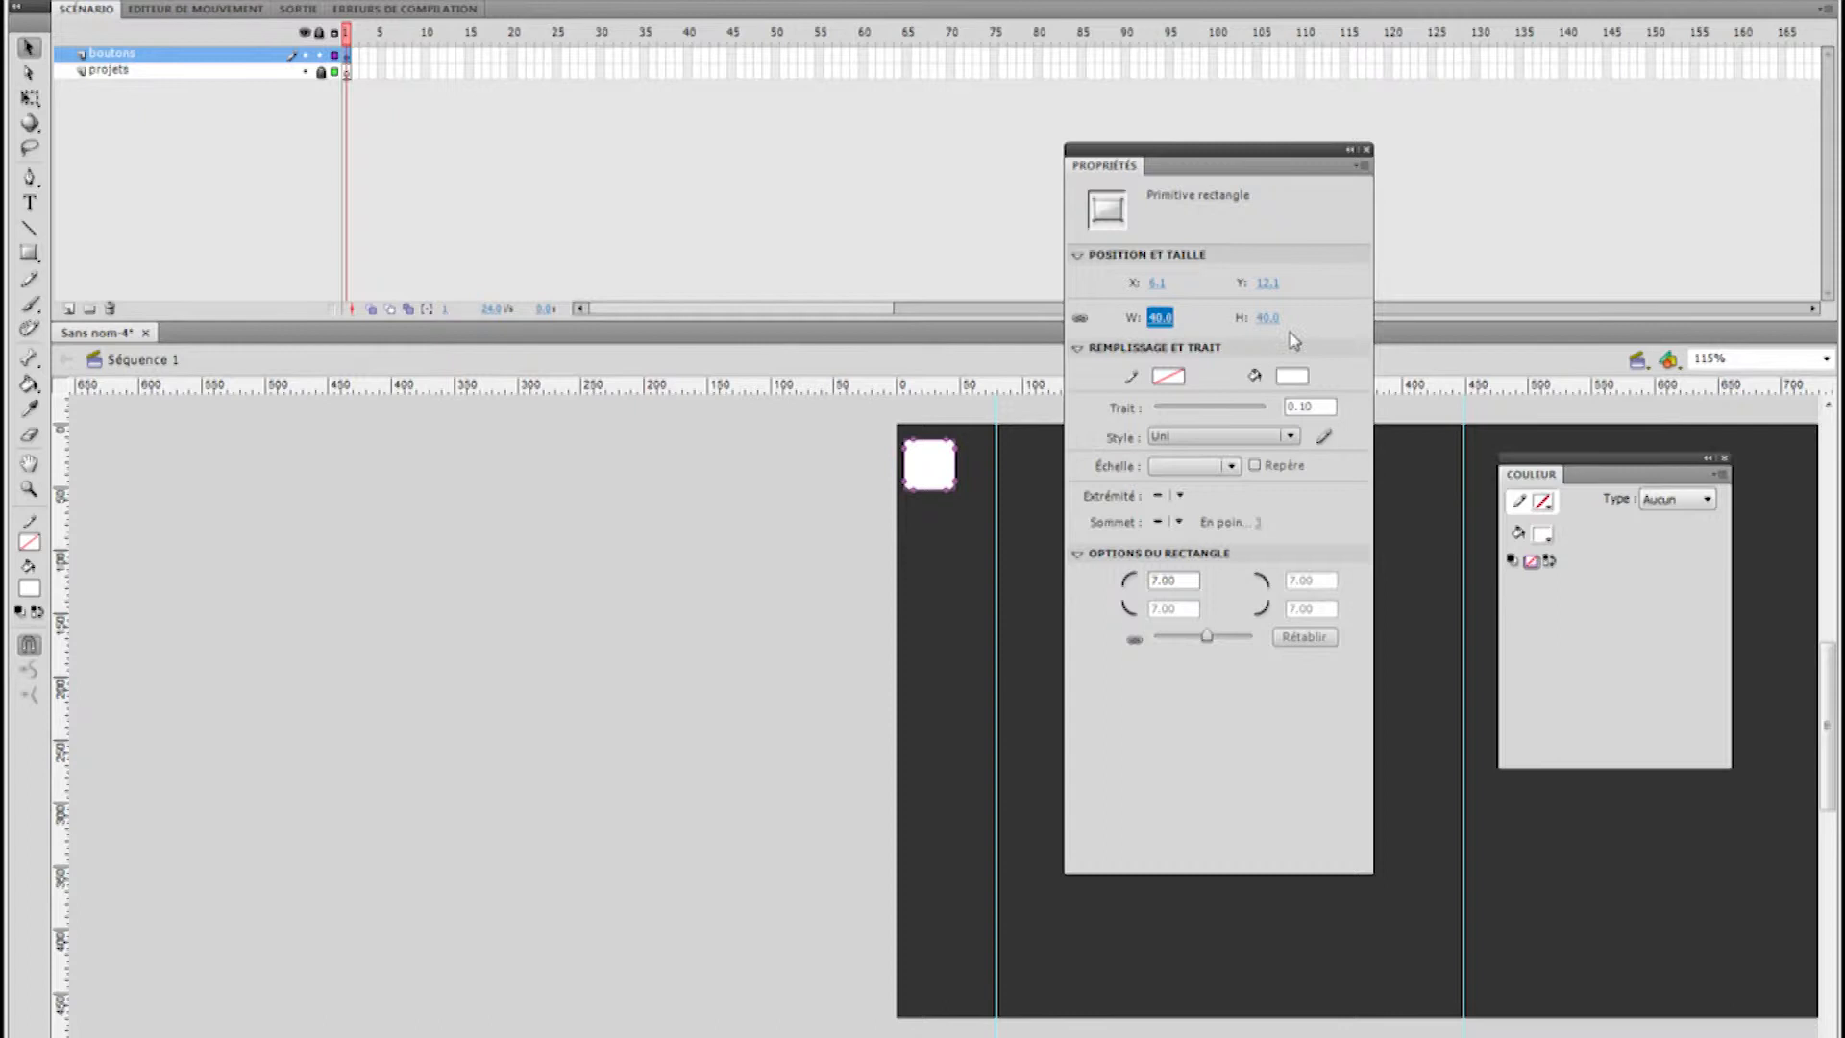
pyautogui.click(1080, 320)
pyautogui.click(1078, 319)
# Position the rounded square at X 10 and Y 10
pyautogui.click(1156, 281)
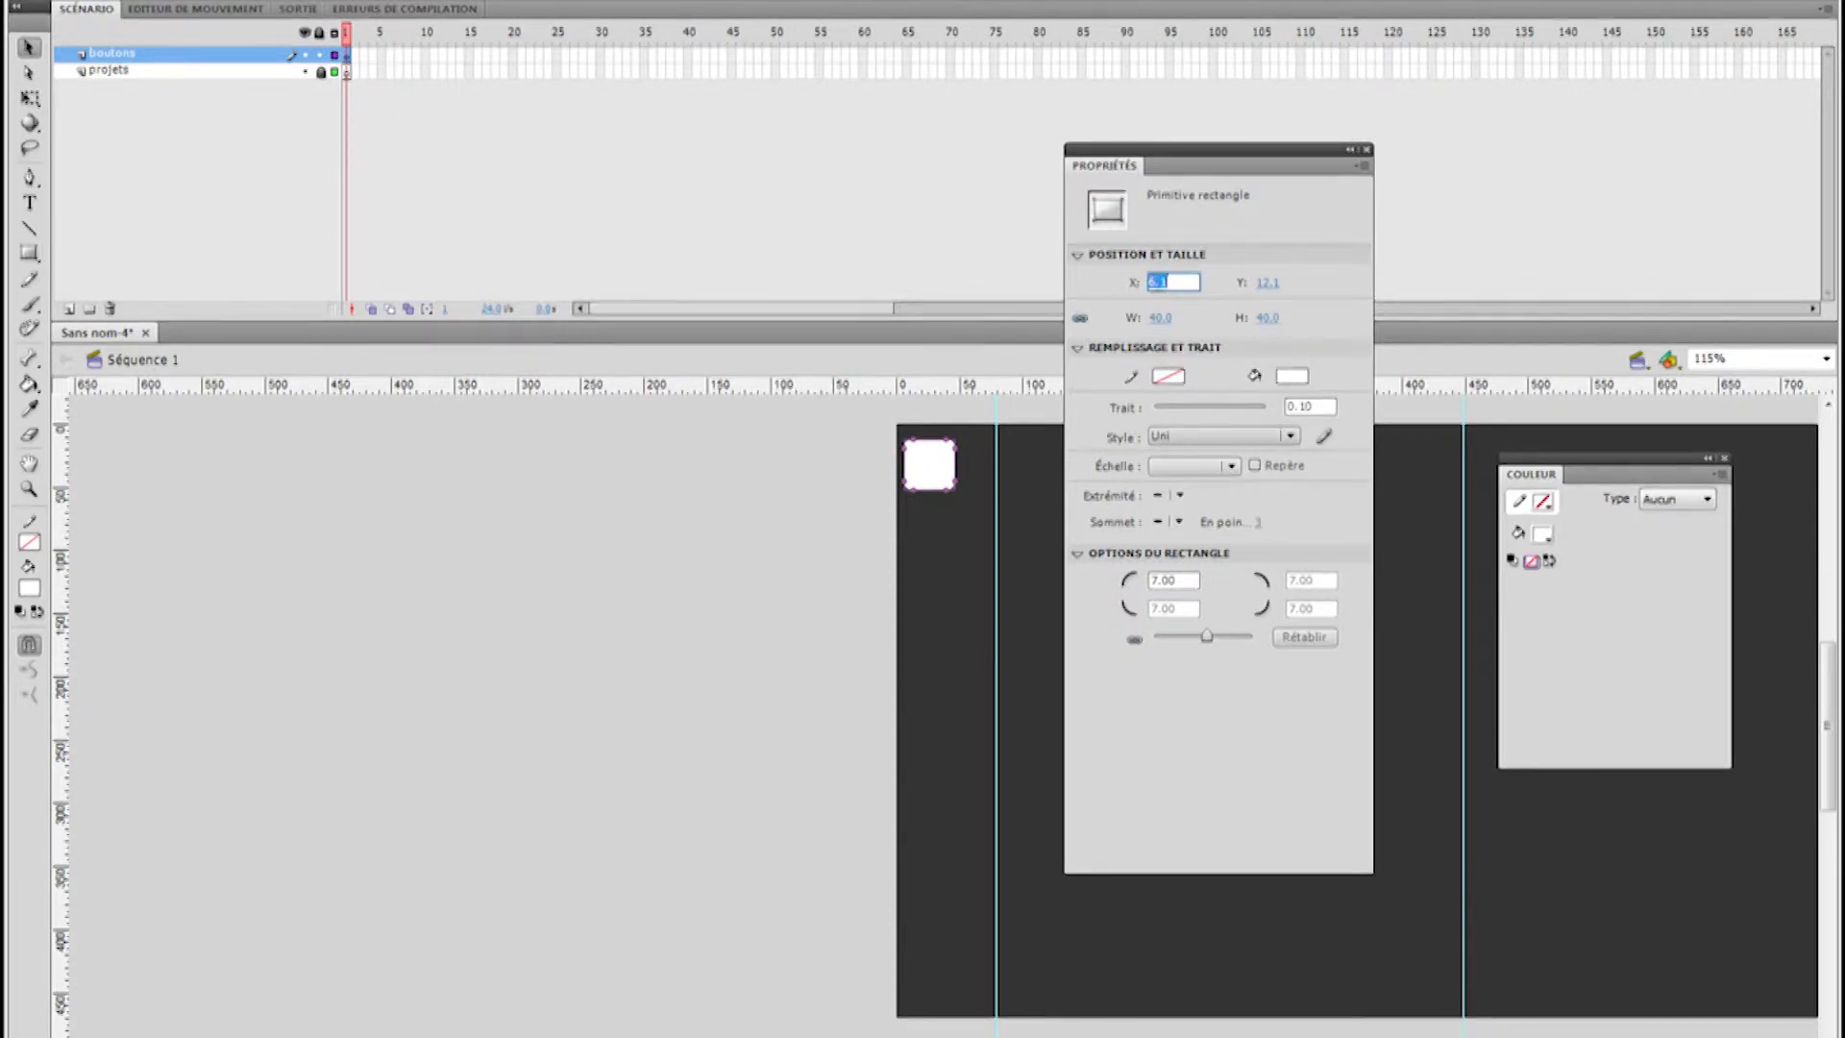
pyautogui.write('10')
pyautogui.click(1261, 283)
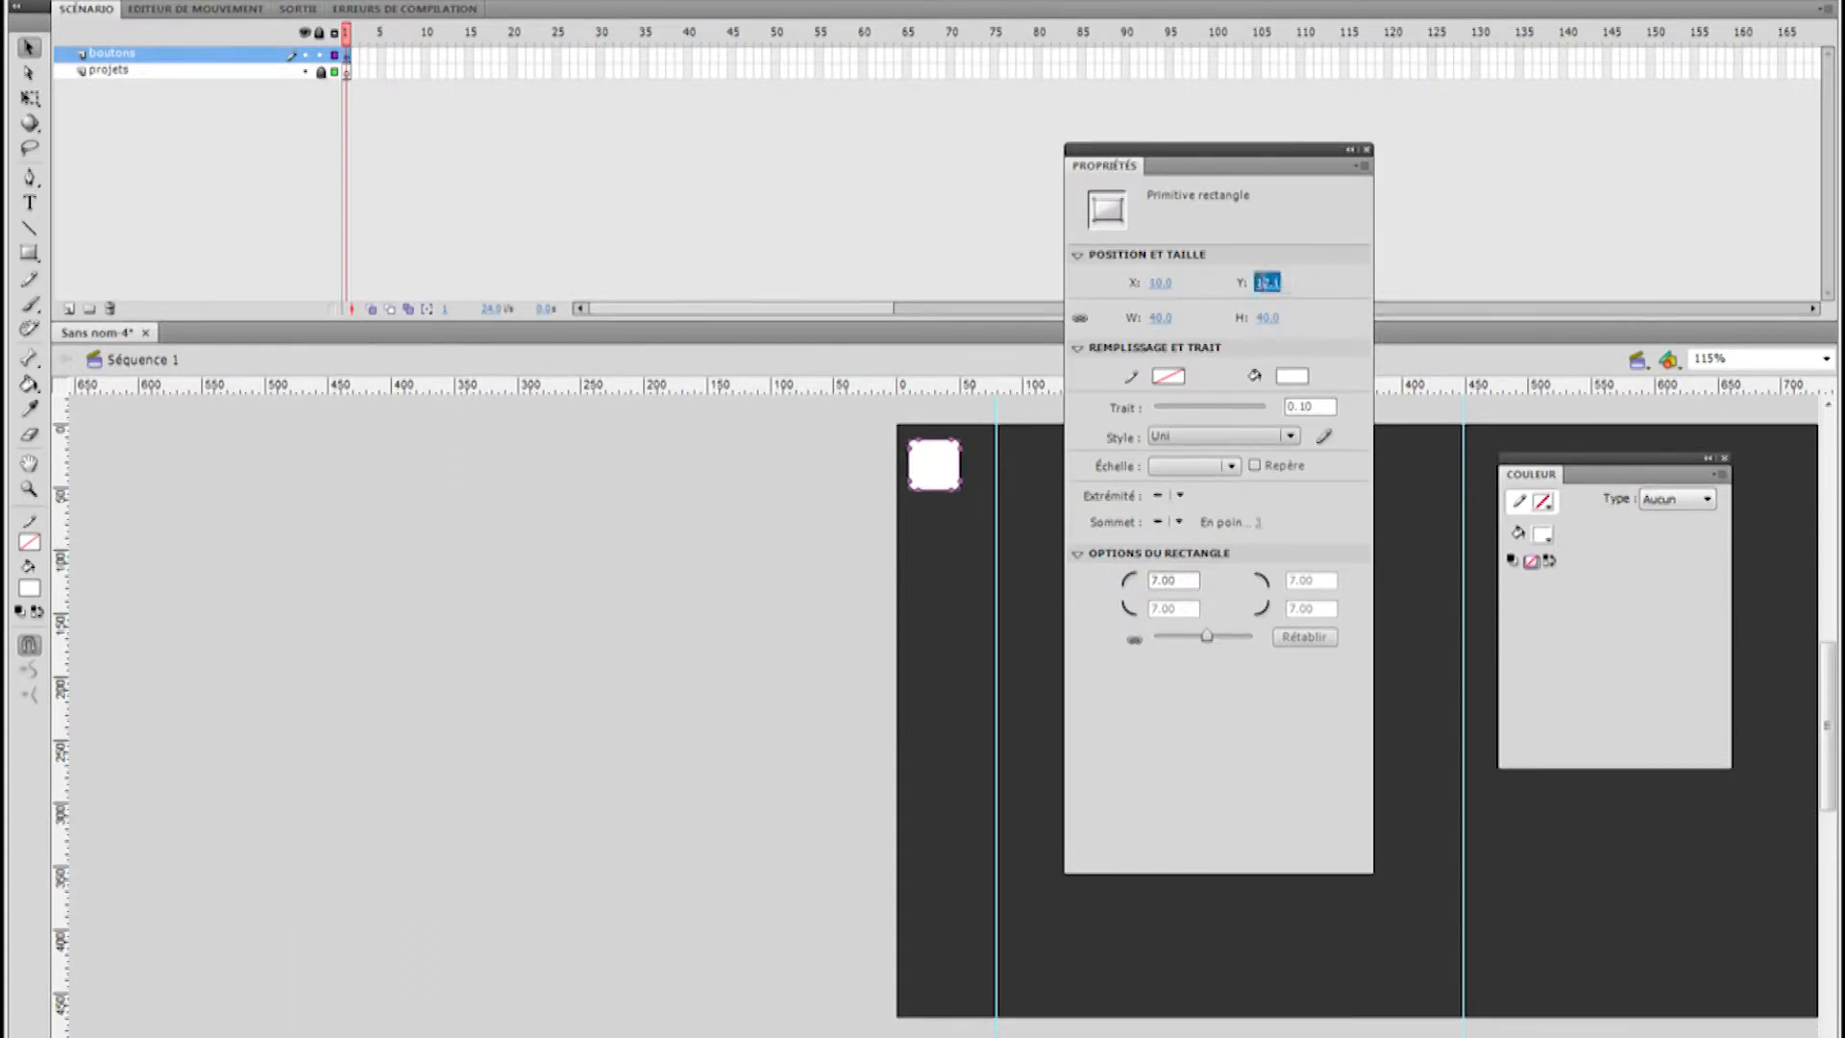
pyautogui.write('10')
pyautogui.press('Return')
pyautogui.moveTo(1227, 150); pyautogui.dragTo(1844, 107)
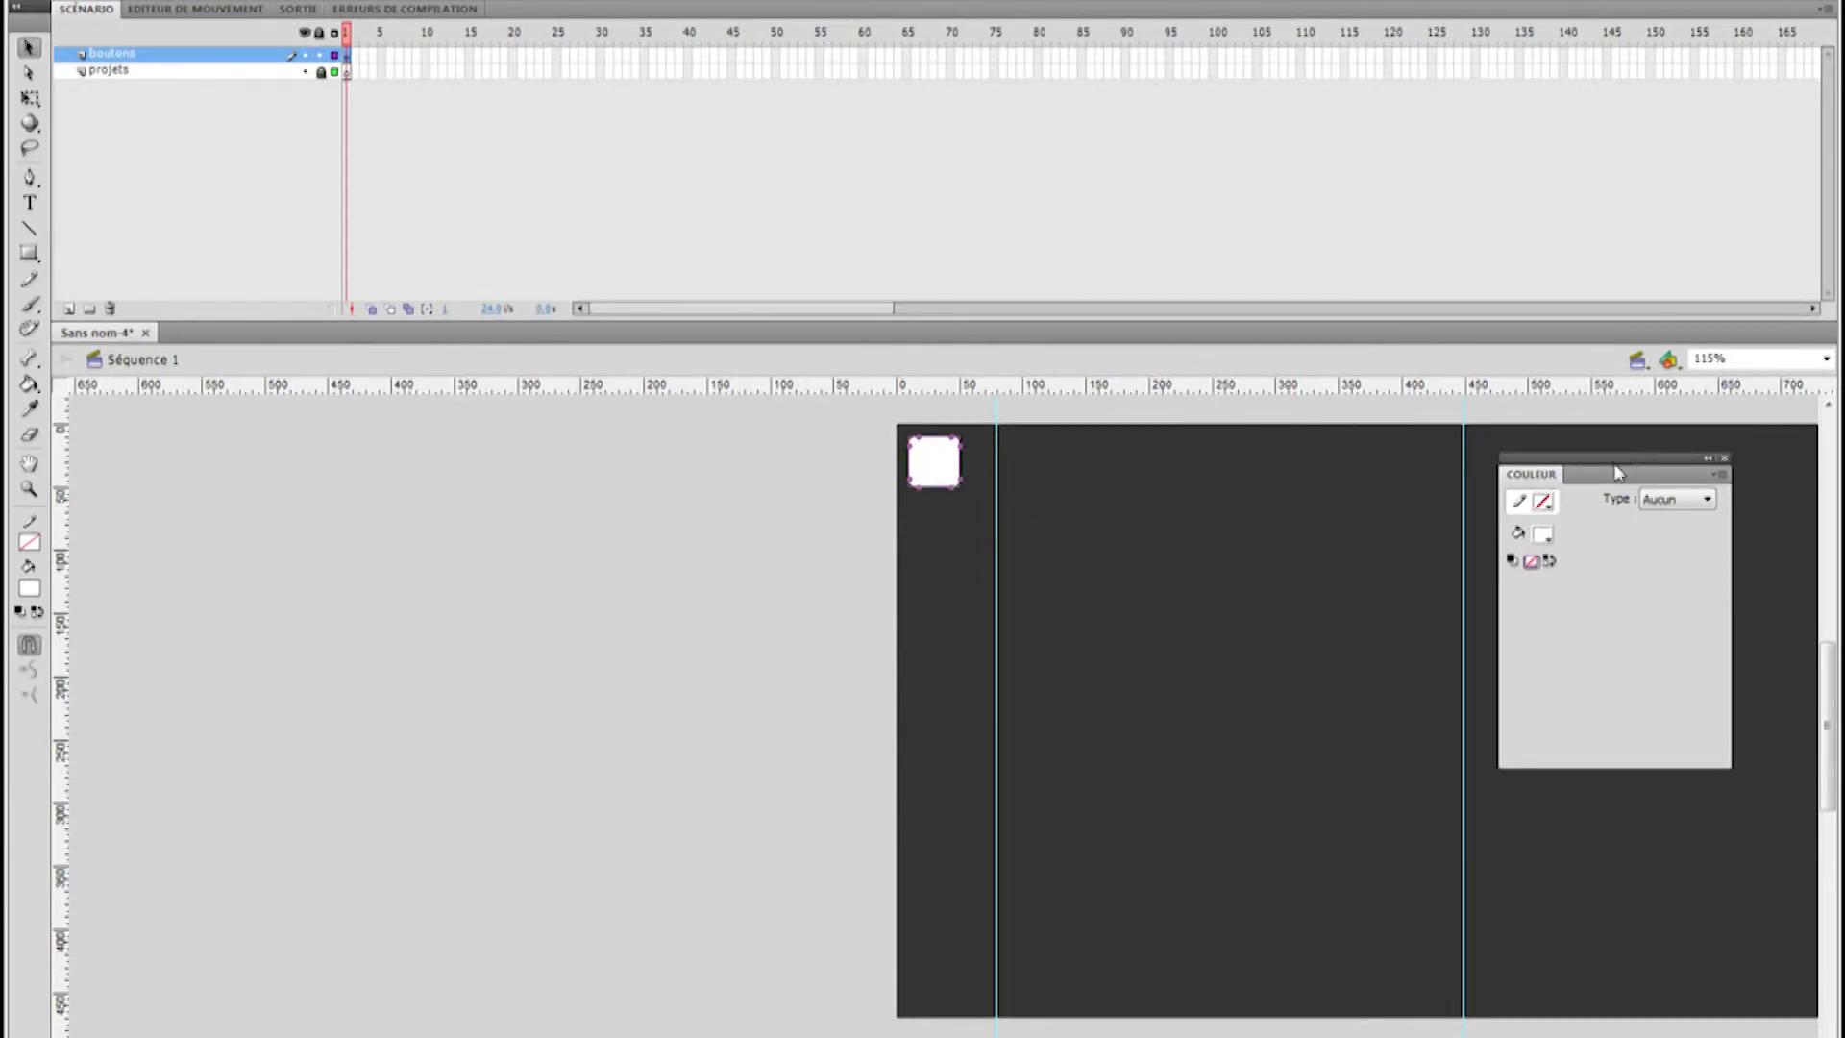
# Lower the rounded square's fill alpha to 75%
pyautogui.moveTo(1601, 466); pyautogui.dragTo(1410, 427)
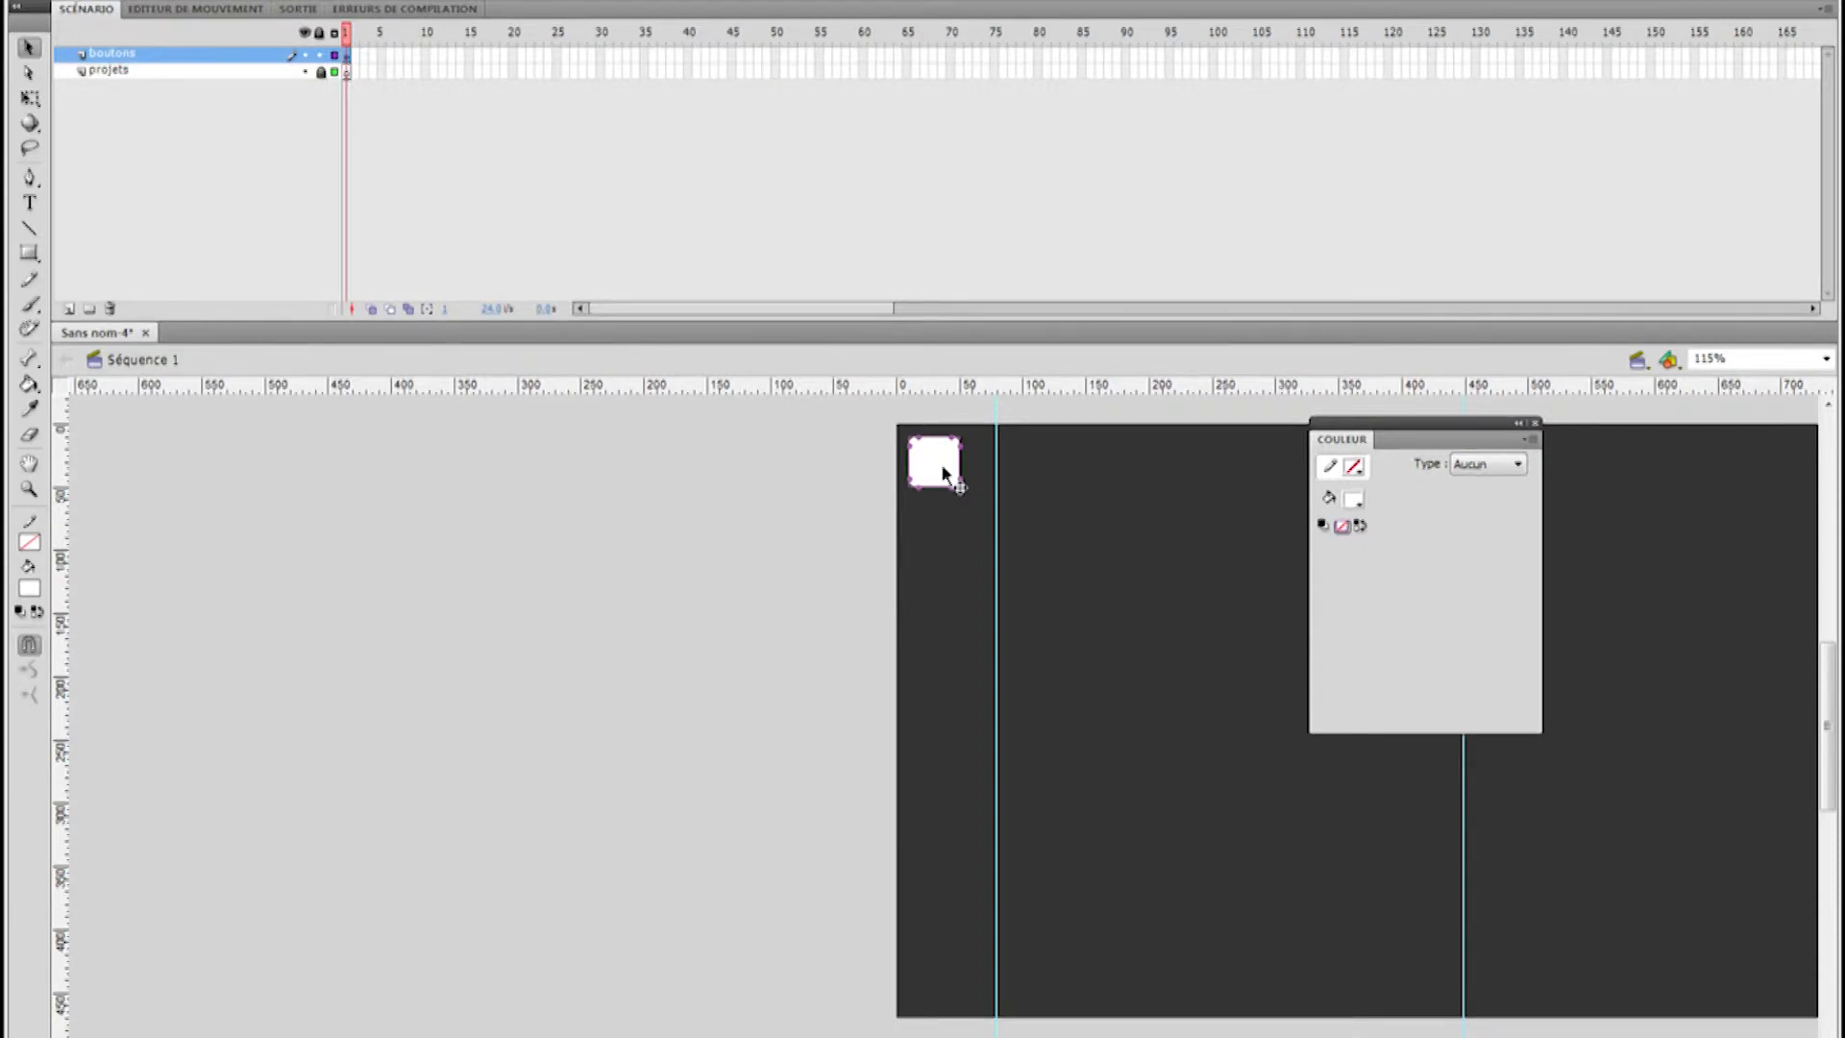
pyautogui.click(1330, 502)
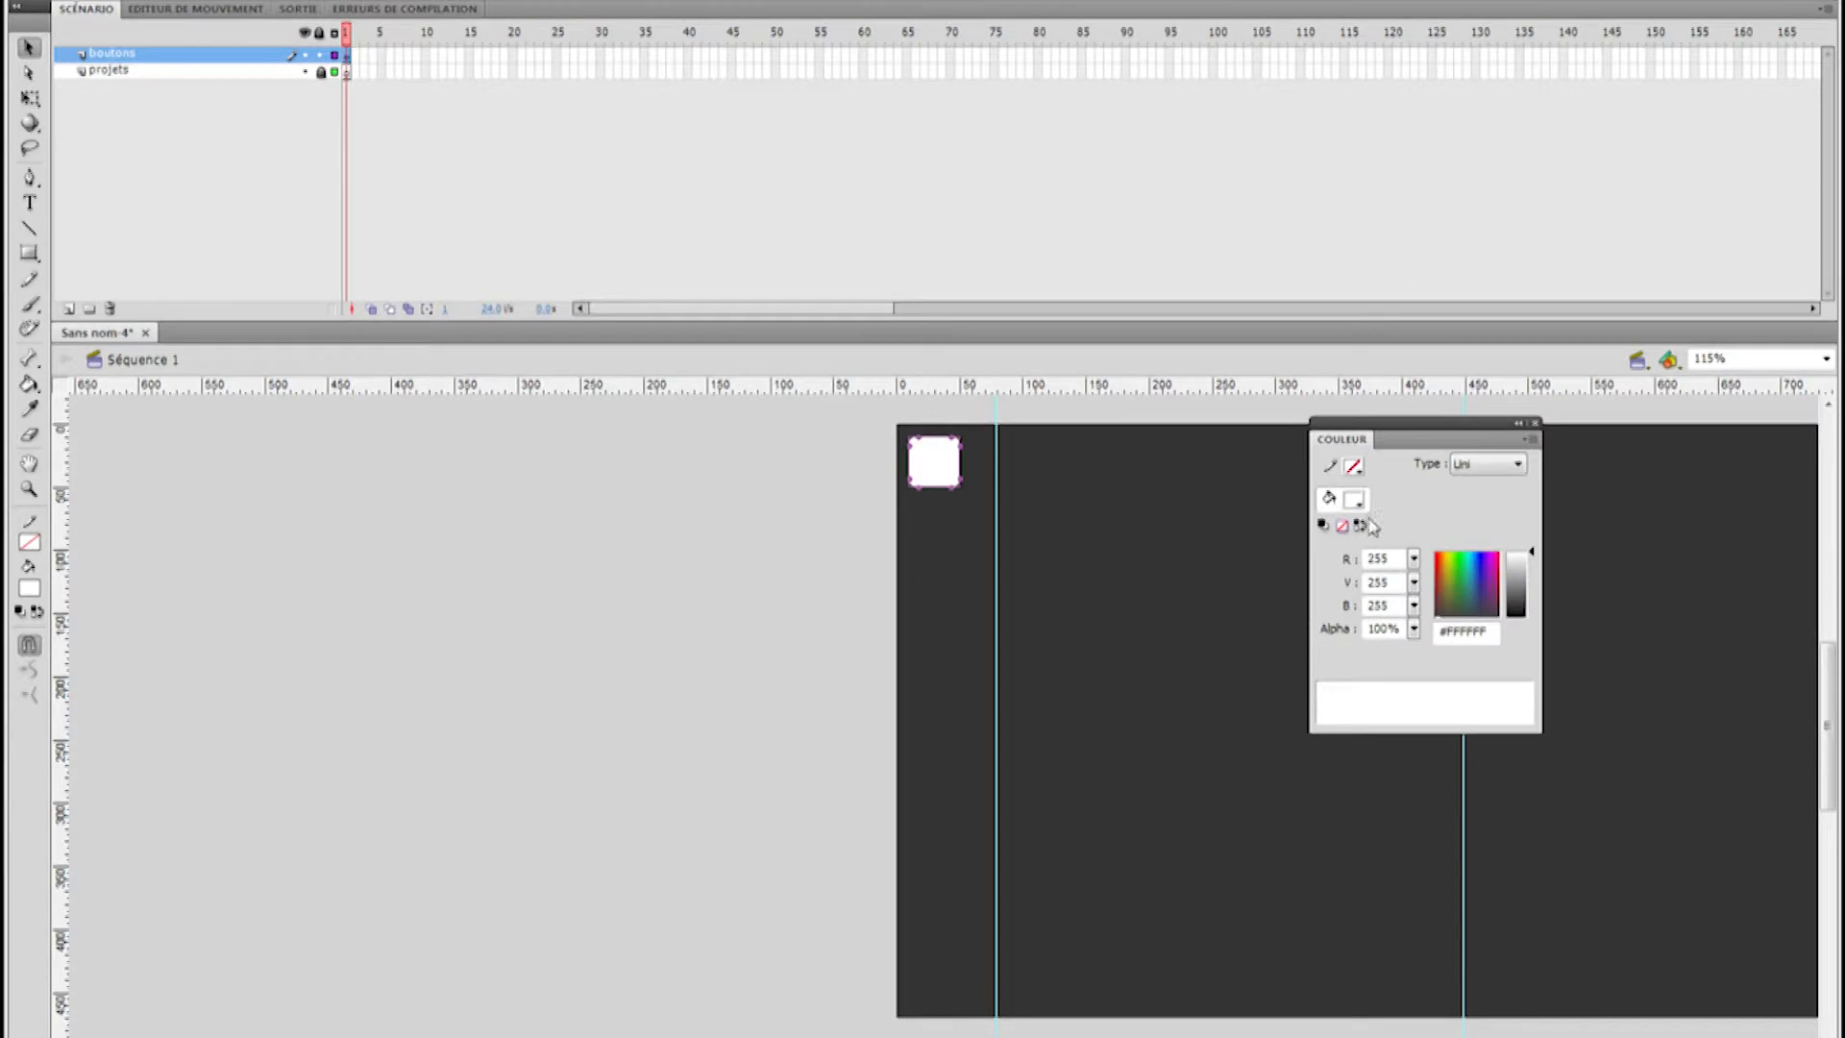
pyautogui.click(1377, 630)
pyautogui.press('Return')
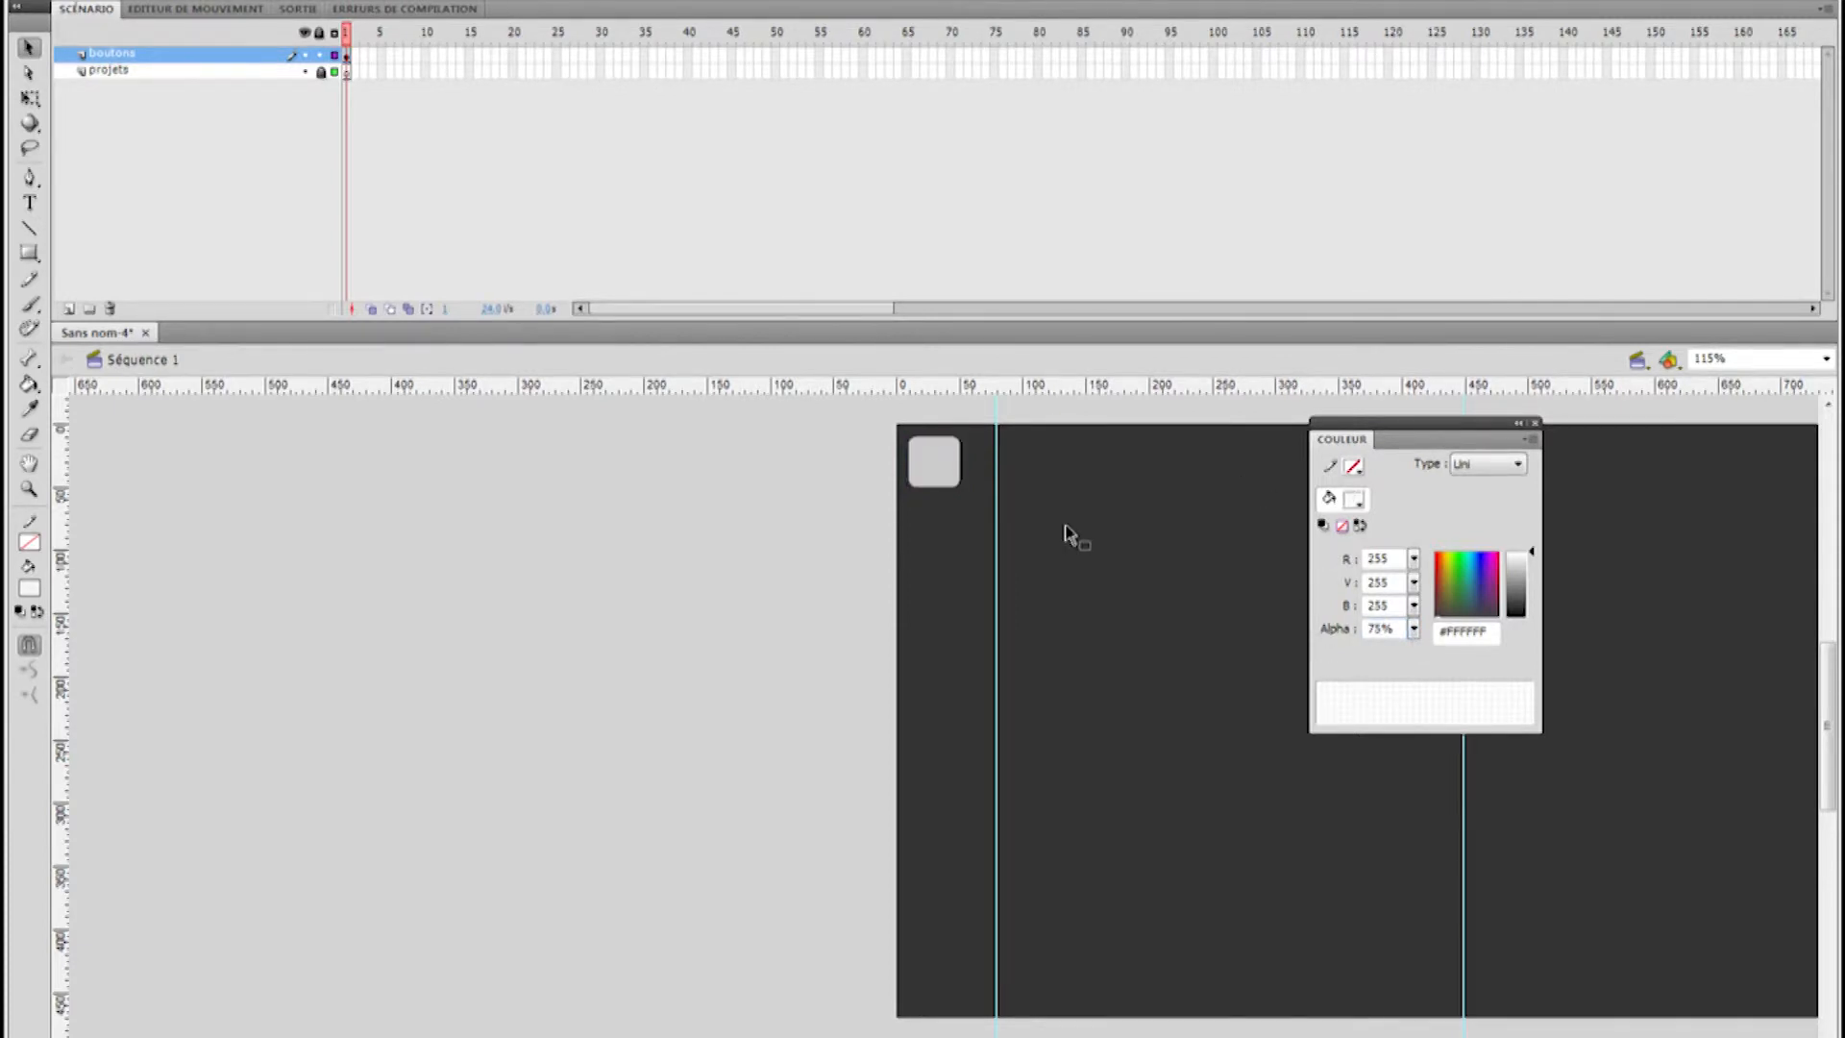
# Convert the rounded square into a button symbol (Bouton) named "B_1"
pyautogui.click(945, 457)
pyautogui.press('F8')
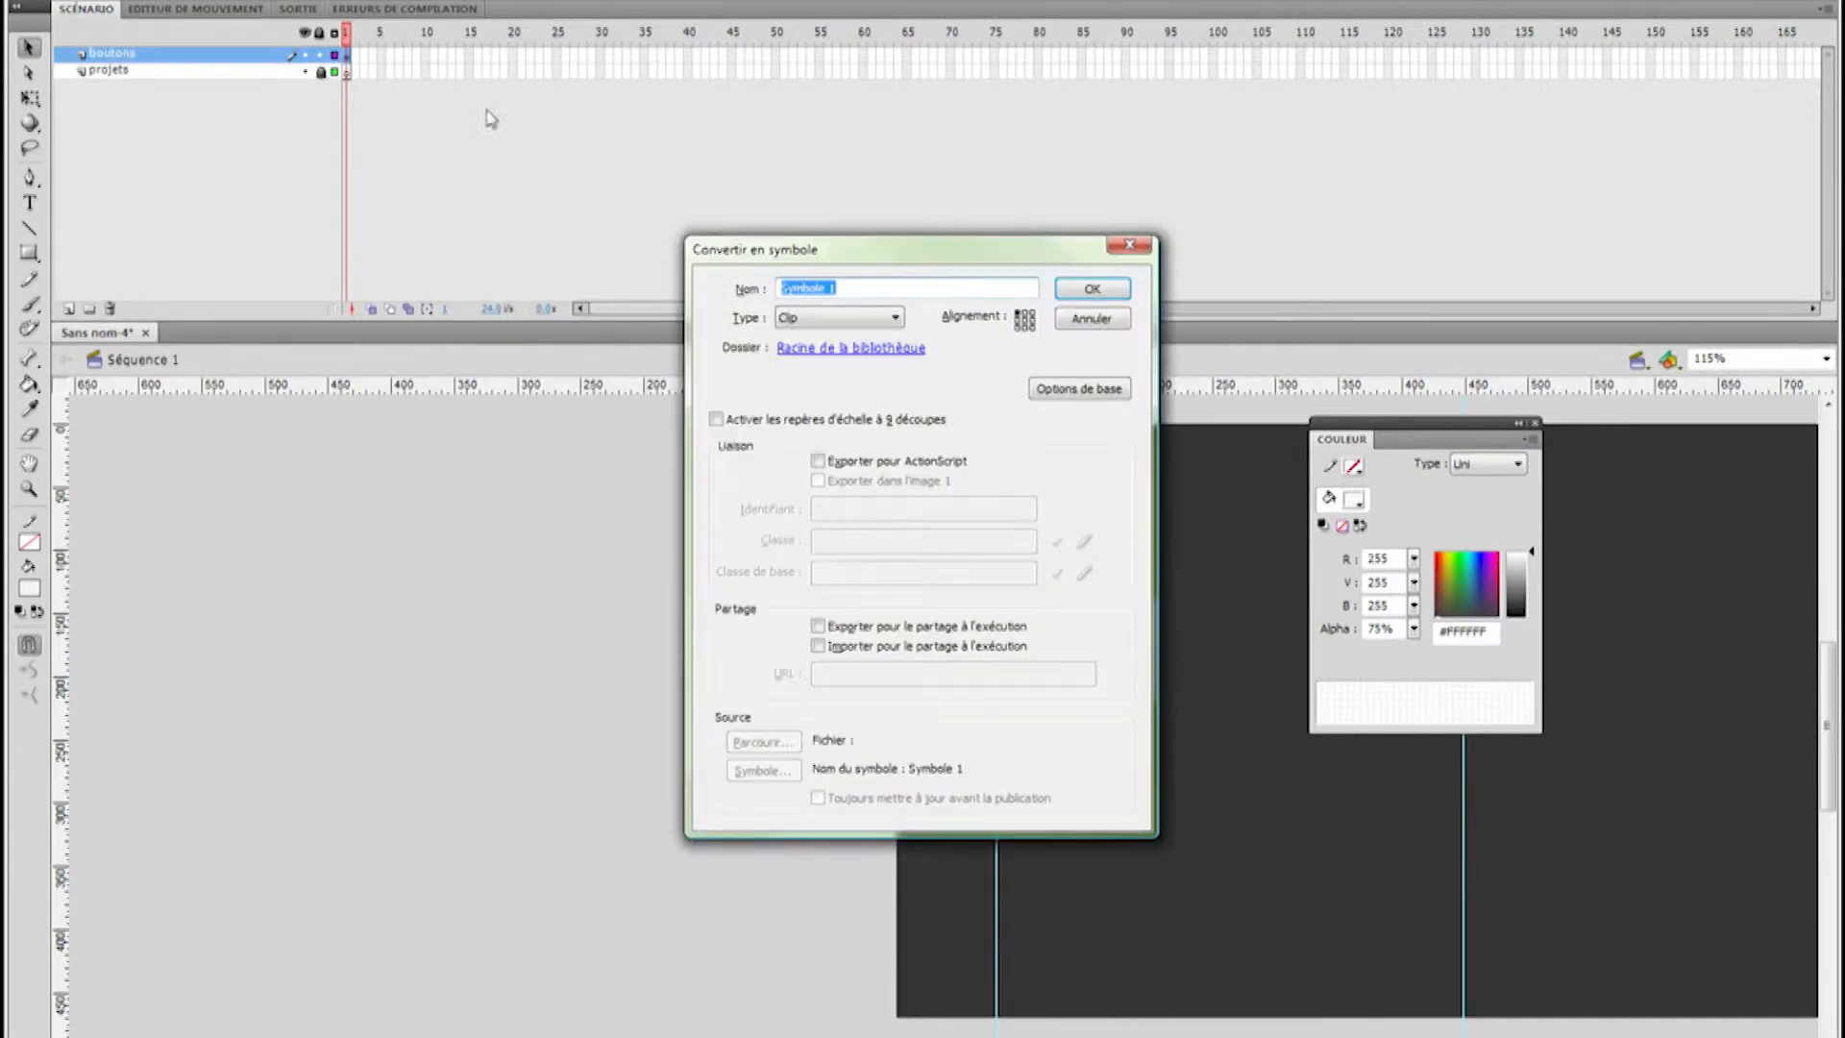
pyautogui.click(840, 317)
pyautogui.click(839, 353)
pyautogui.moveTo(842, 290); pyautogui.dragTo(685, 301)
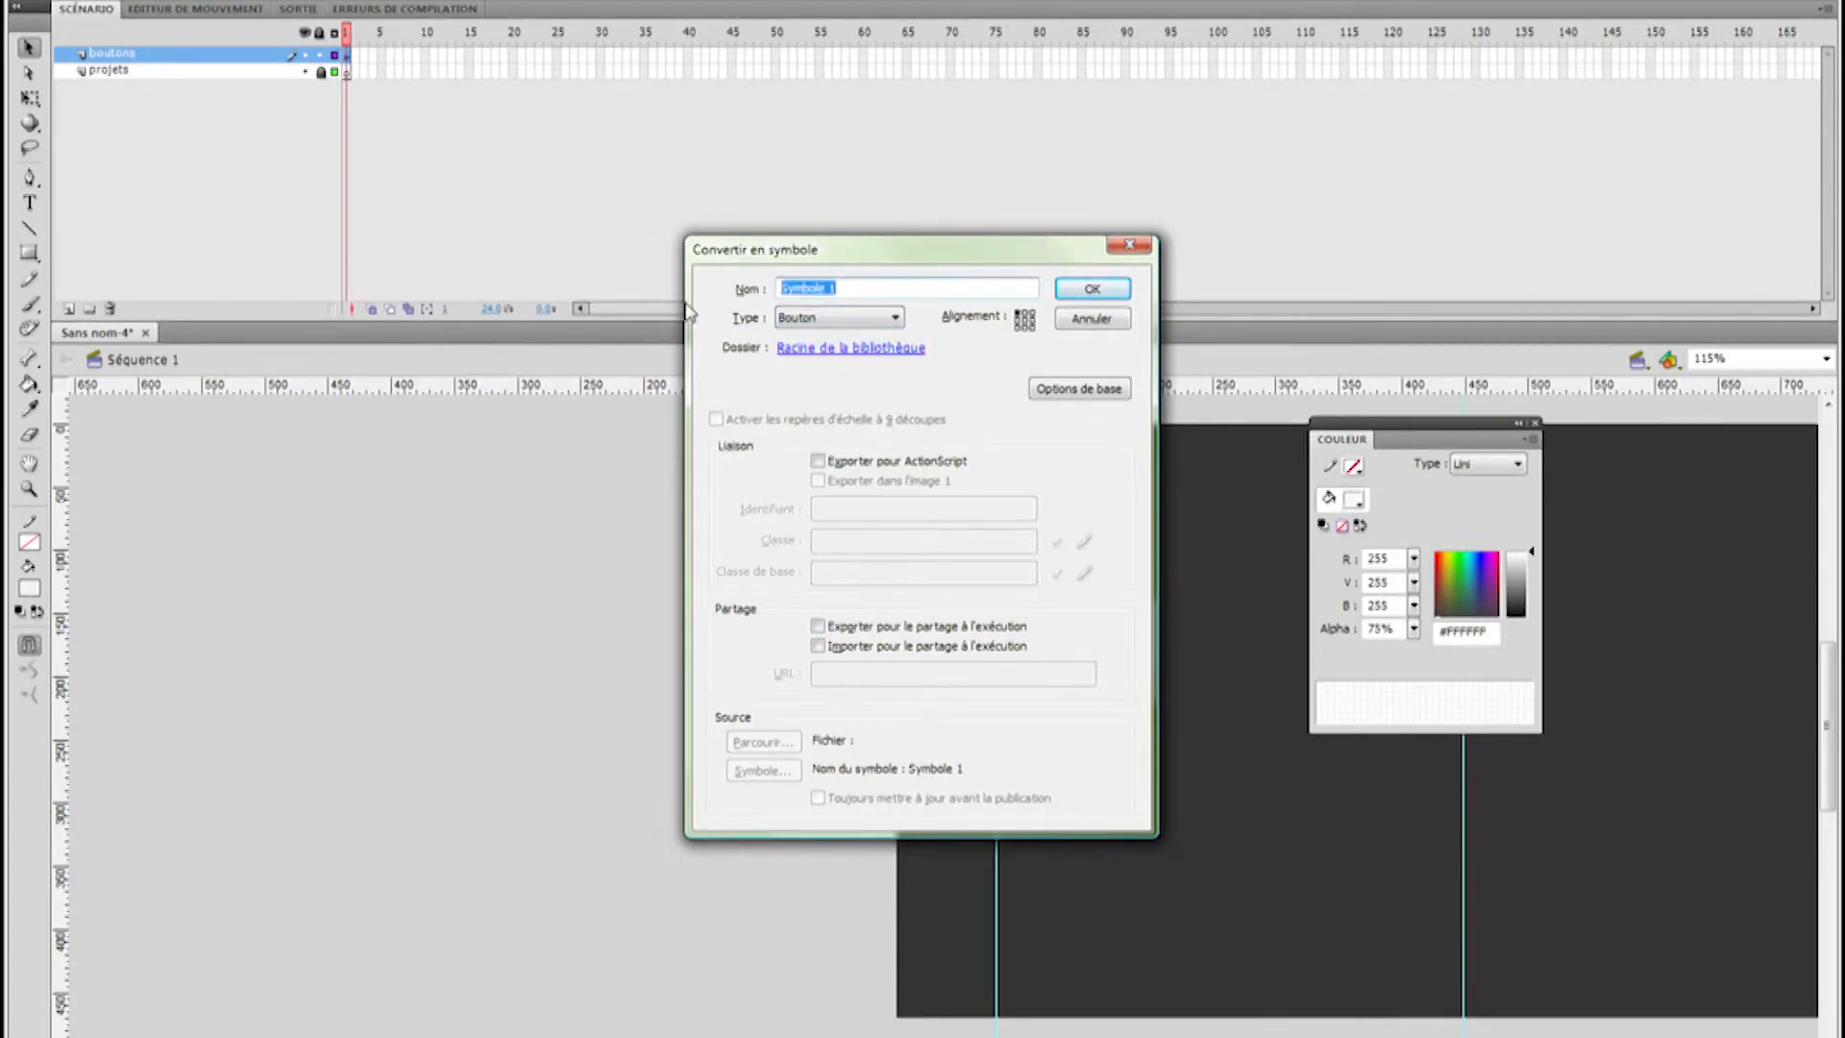
pyautogui.write('B_1')
pyautogui.click(1086, 290)
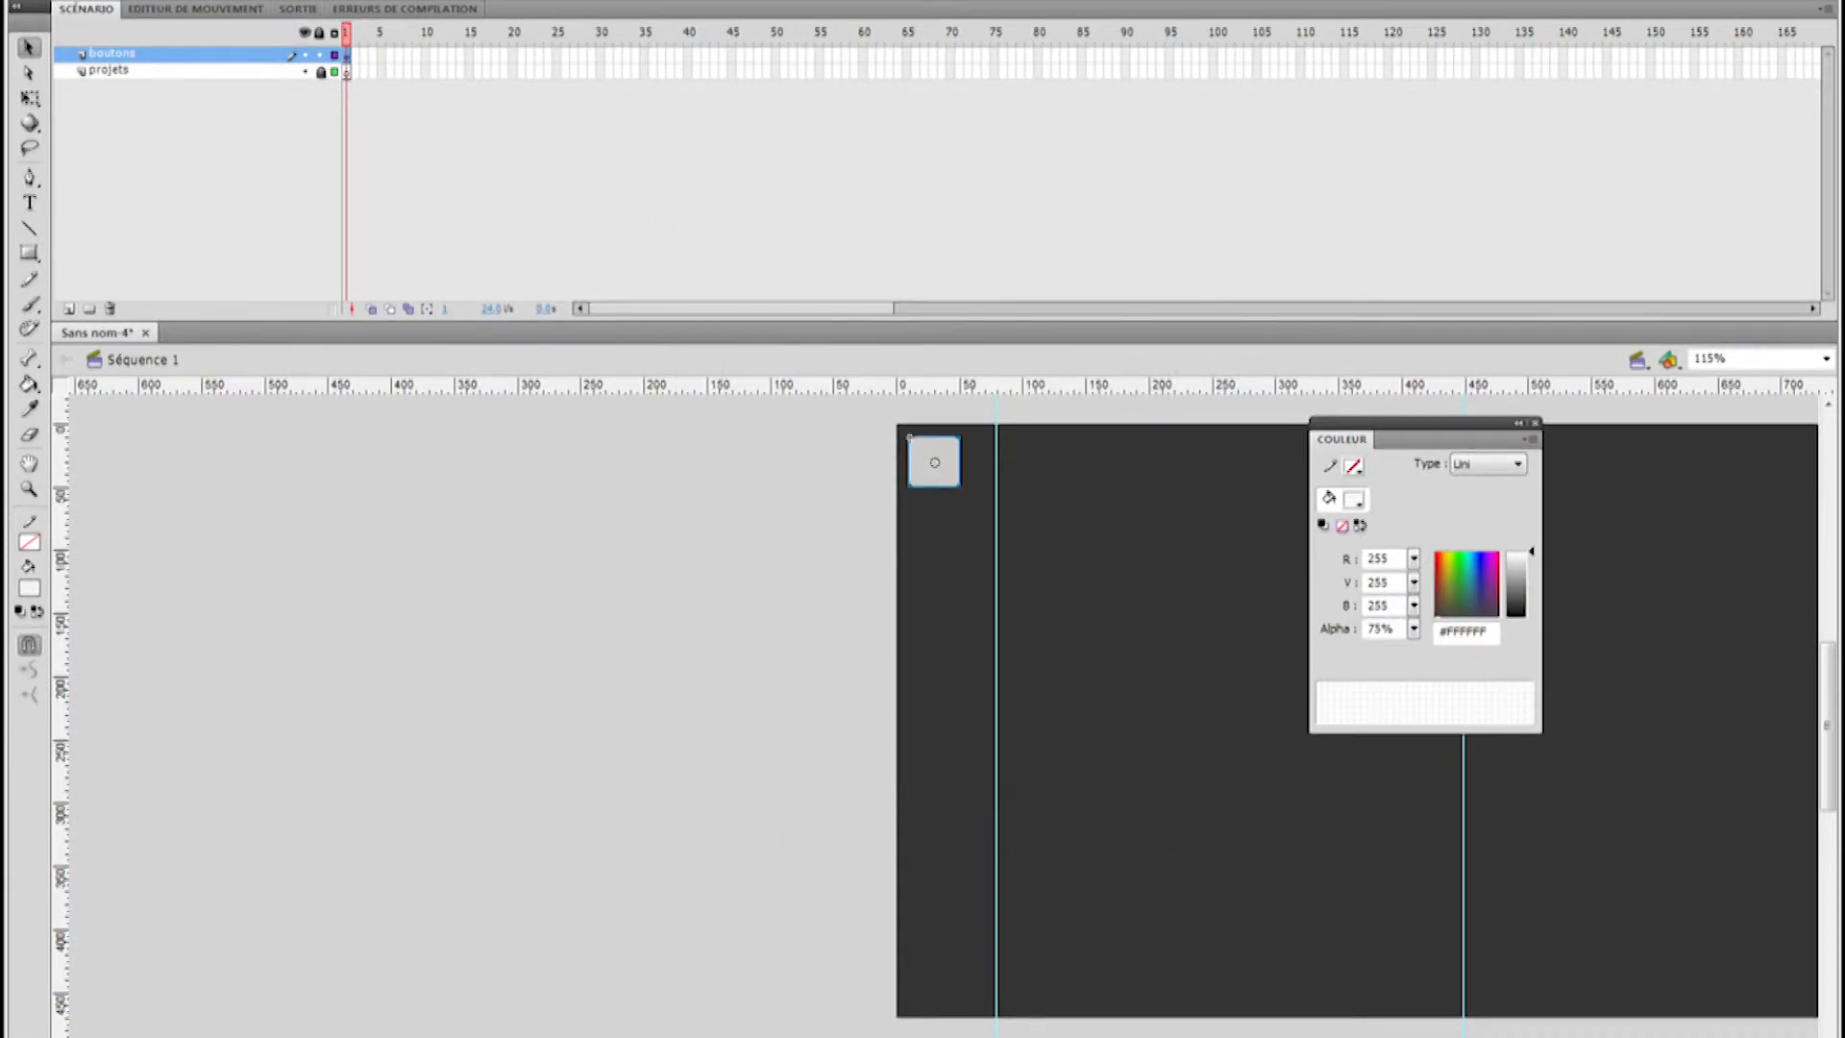
# Open the document's library and add three new folders to it
pyautogui.moveTo(1843, 158); pyautogui.dragTo(405, 261)
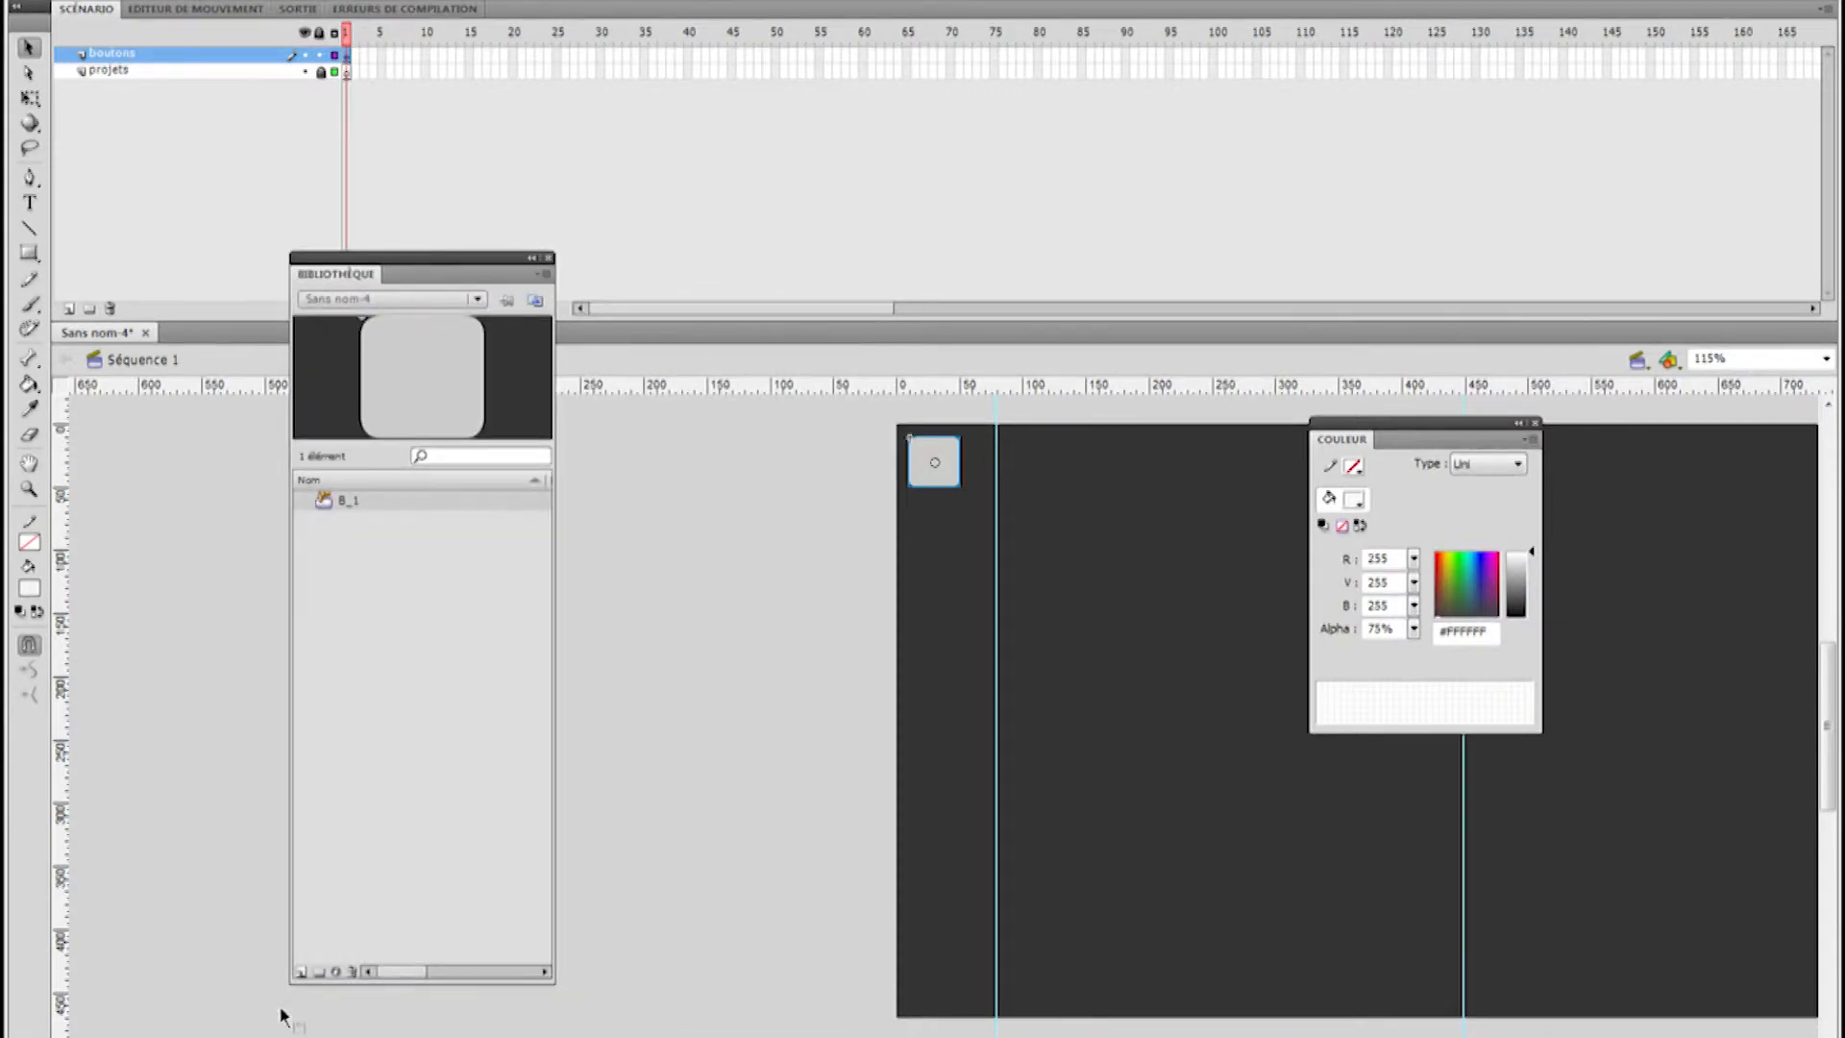
pyautogui.click(318, 972)
pyautogui.click(318, 971)
pyautogui.click(318, 971)
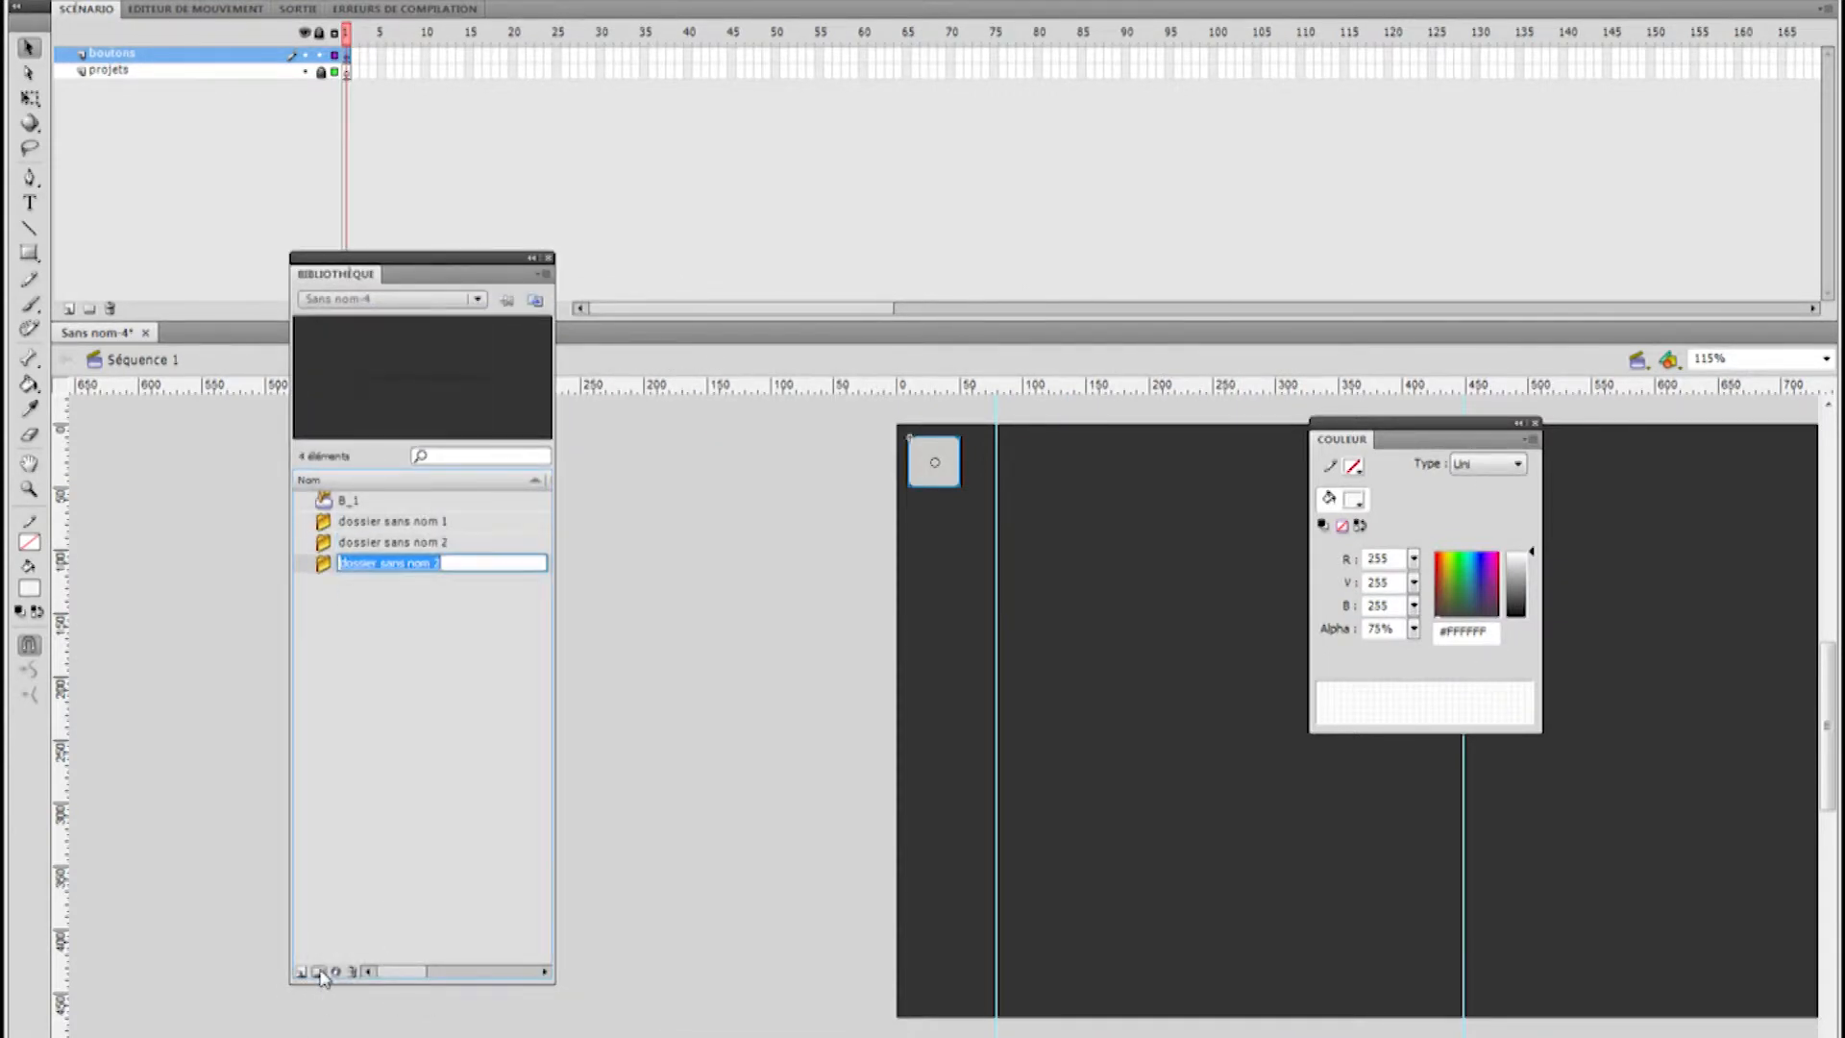
# Rename the three new library folders as "BOUTONS", "CLIPS" and "IMAGES"
pyautogui.write('Bo')
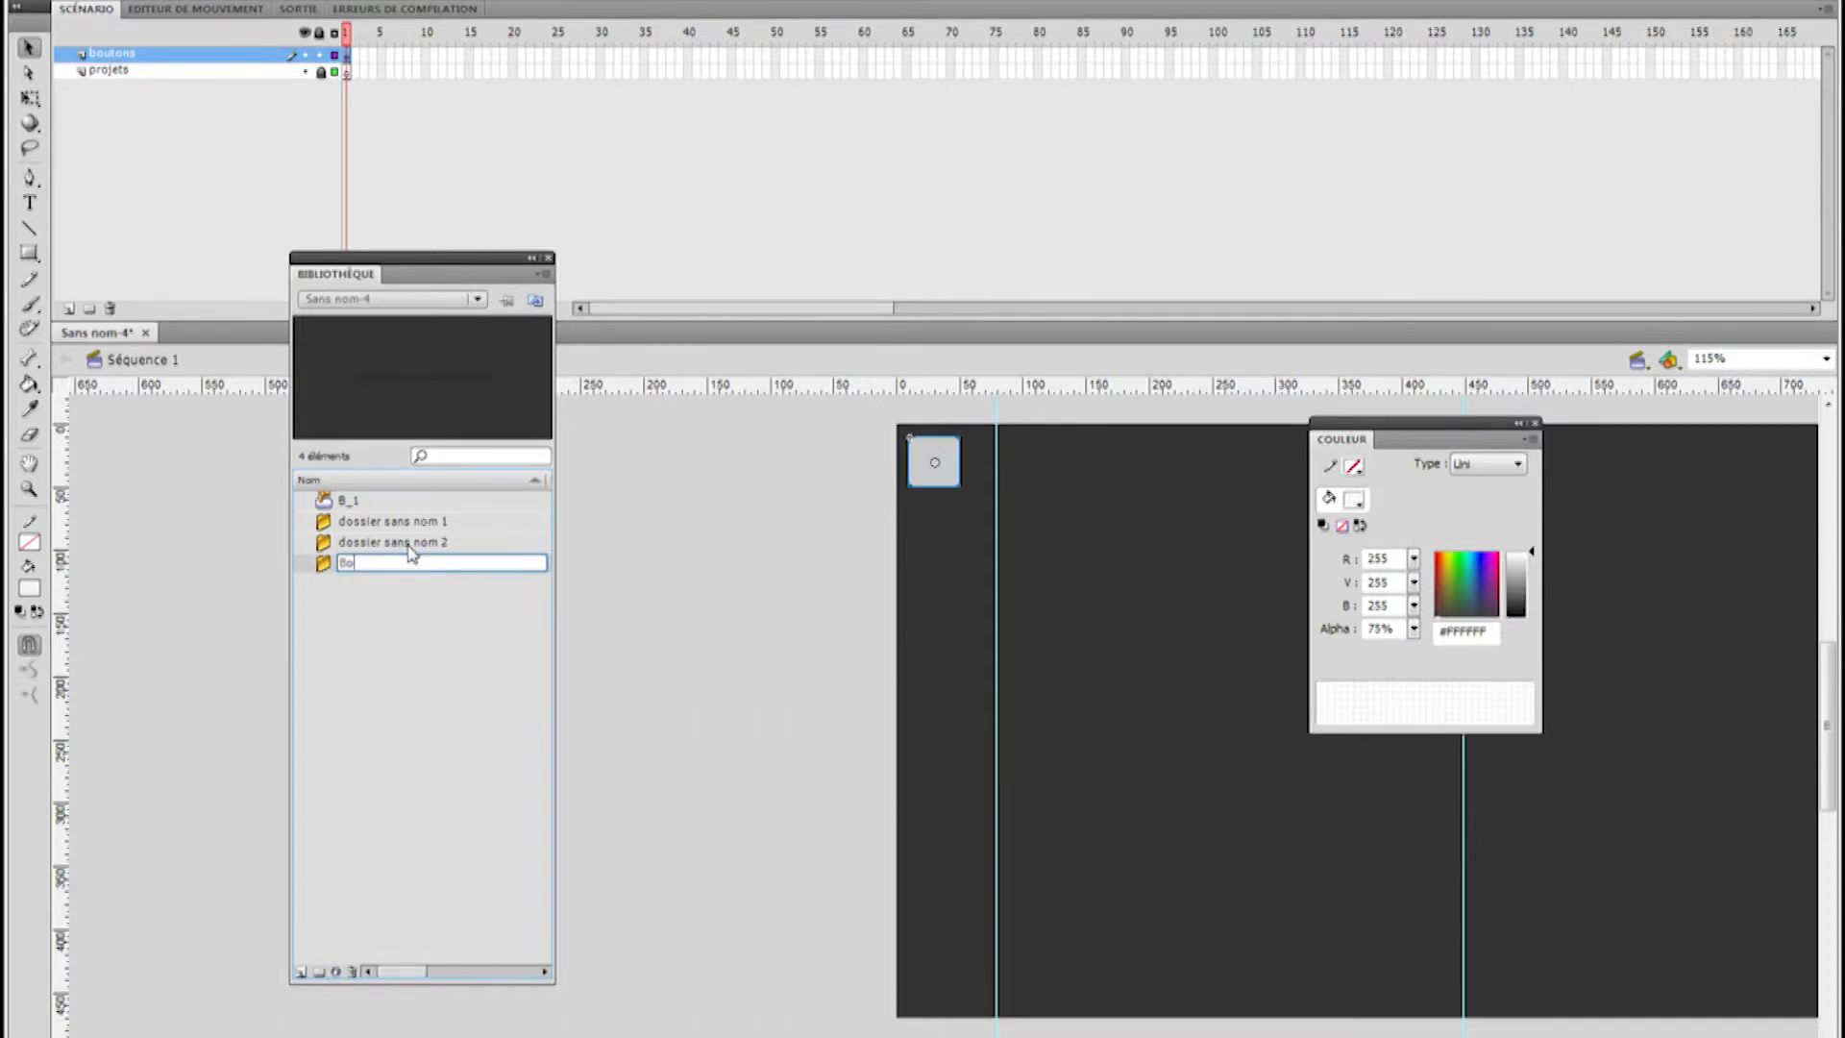
pyautogui.press('BackSpace')
pyautogui.write('OUTONS')
pyautogui.press('Return')
pyautogui.doubleClick(408, 543)
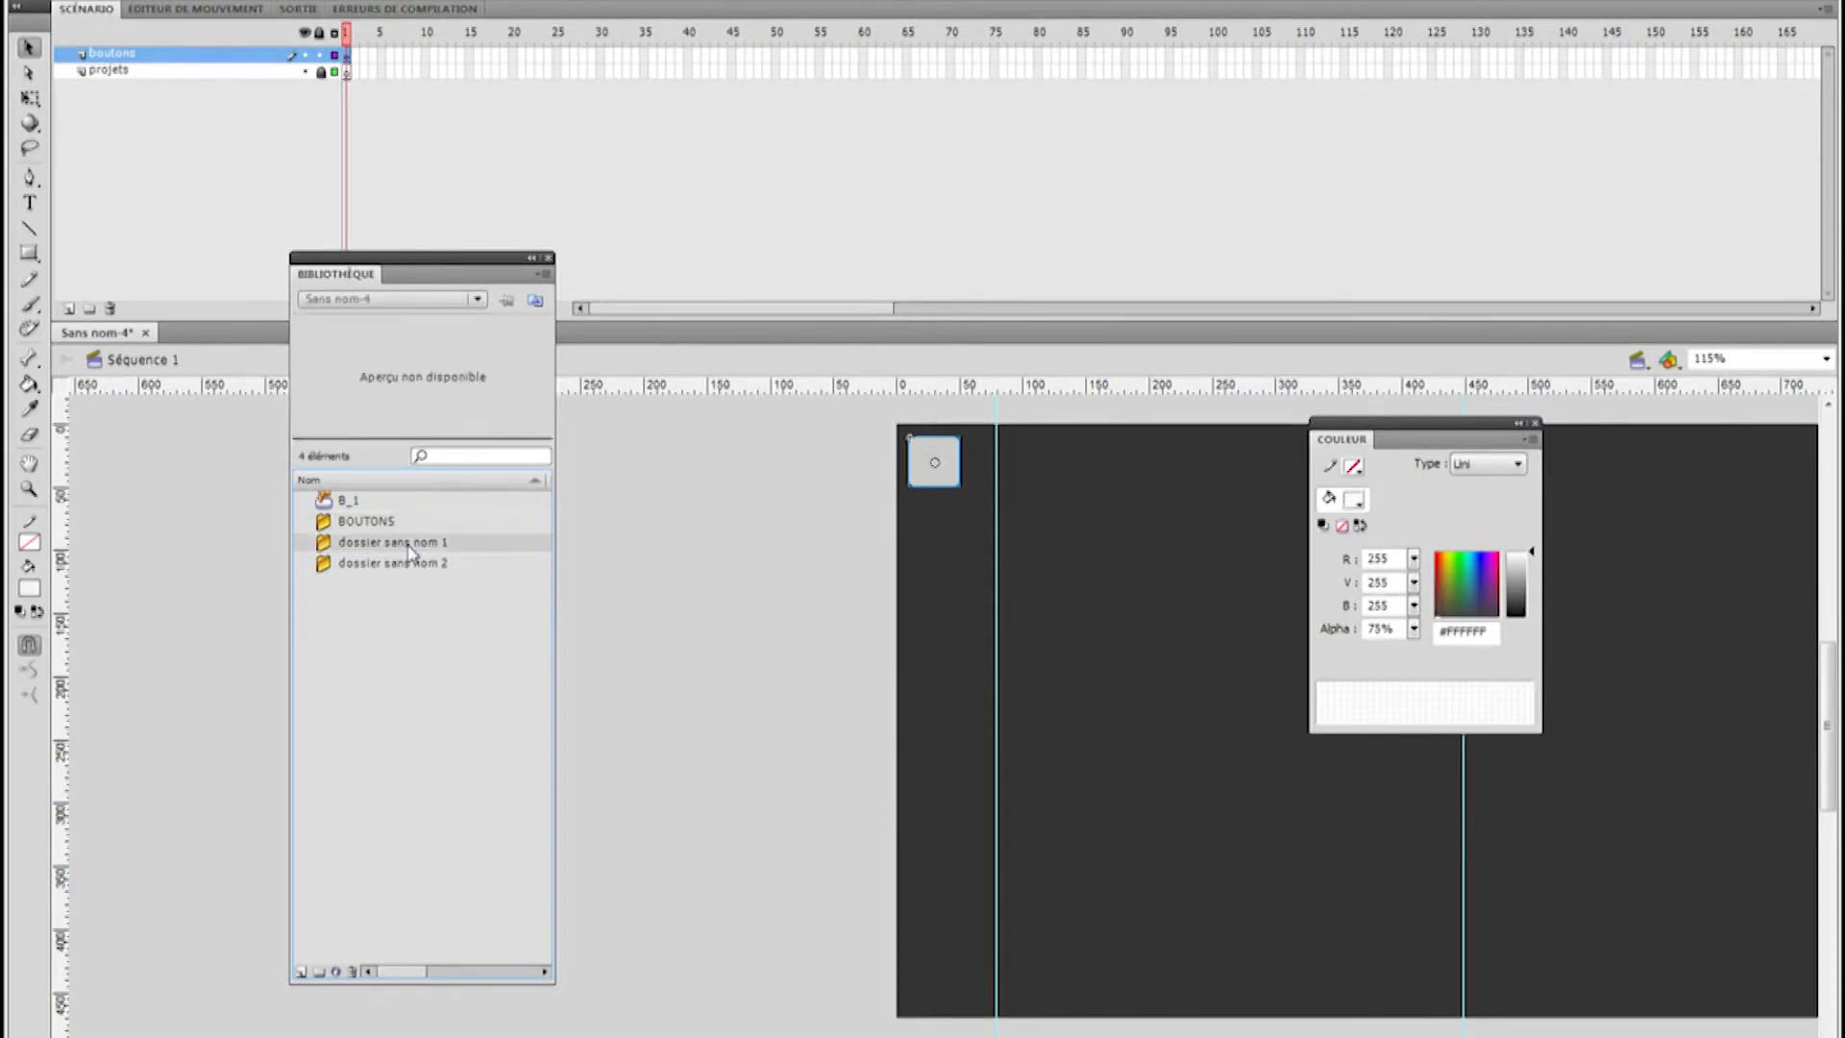
pyautogui.write('CLIPS')
pyautogui.press('Return')
pyautogui.doubleClick(381, 562)
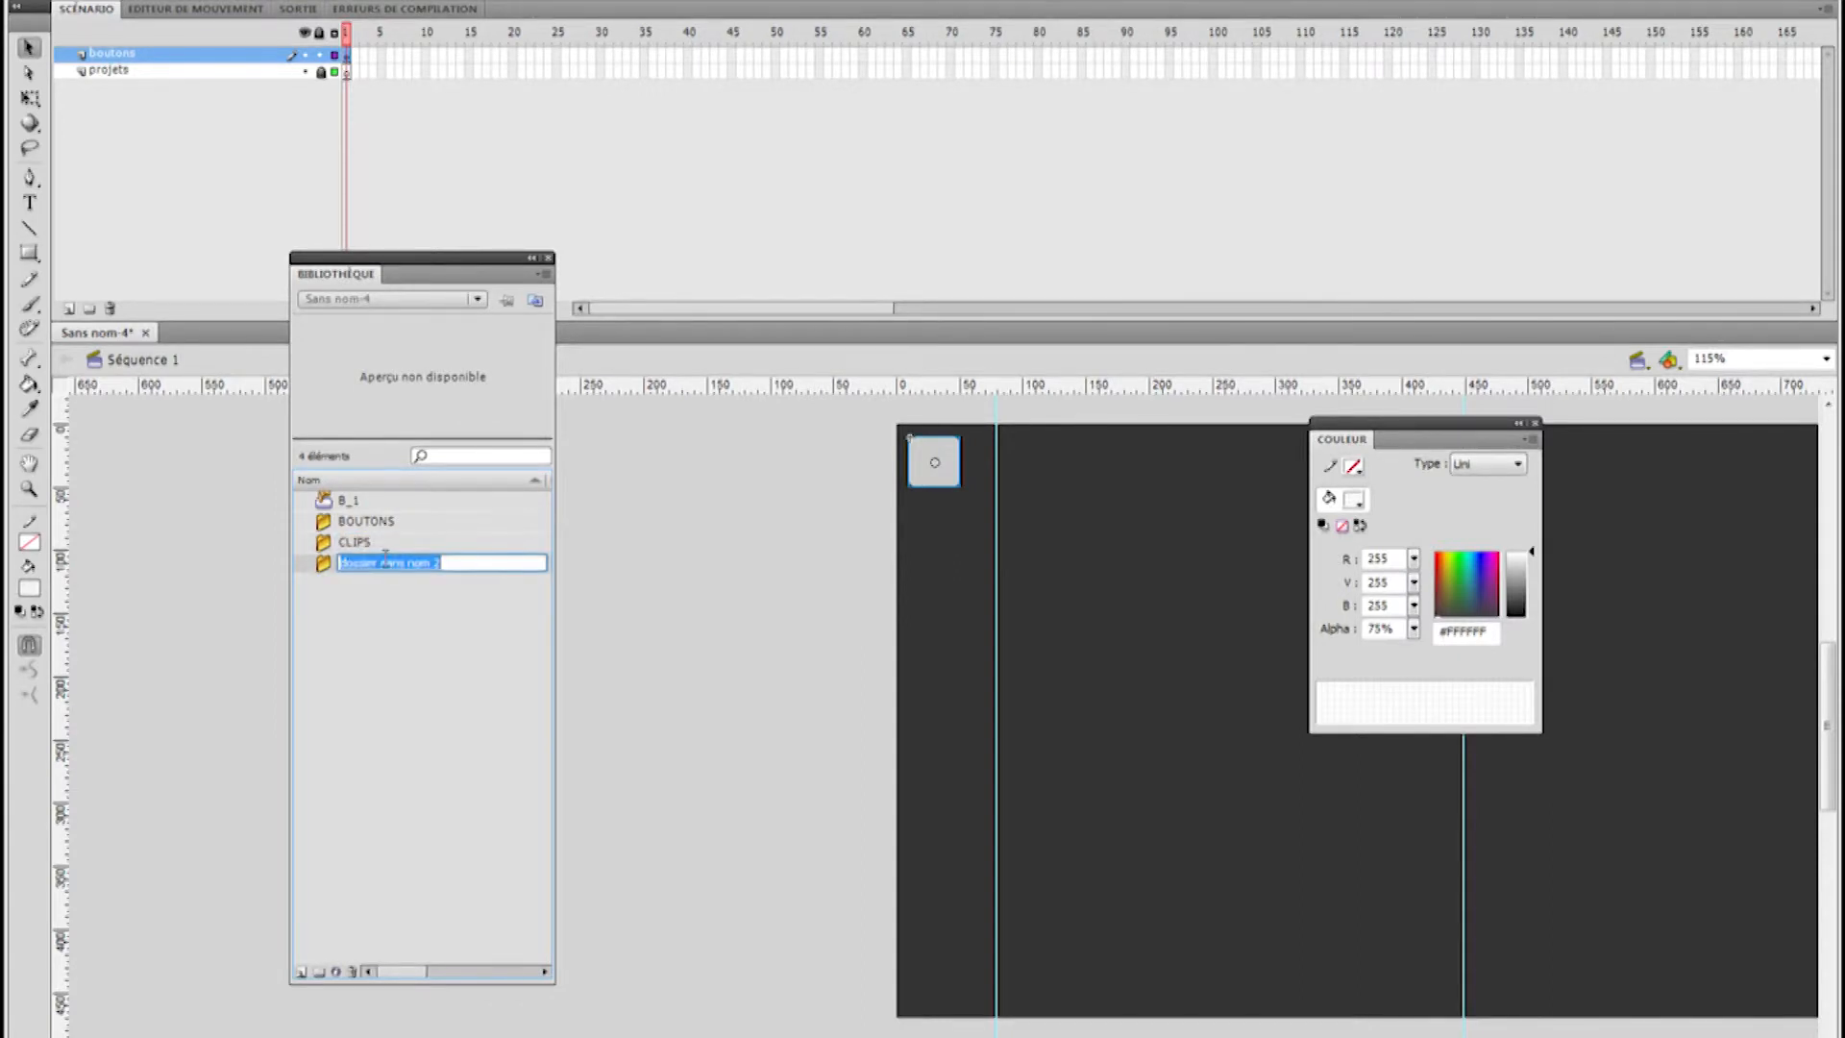
pyautogui.write('IMAGES')
pyautogui.press('Return')
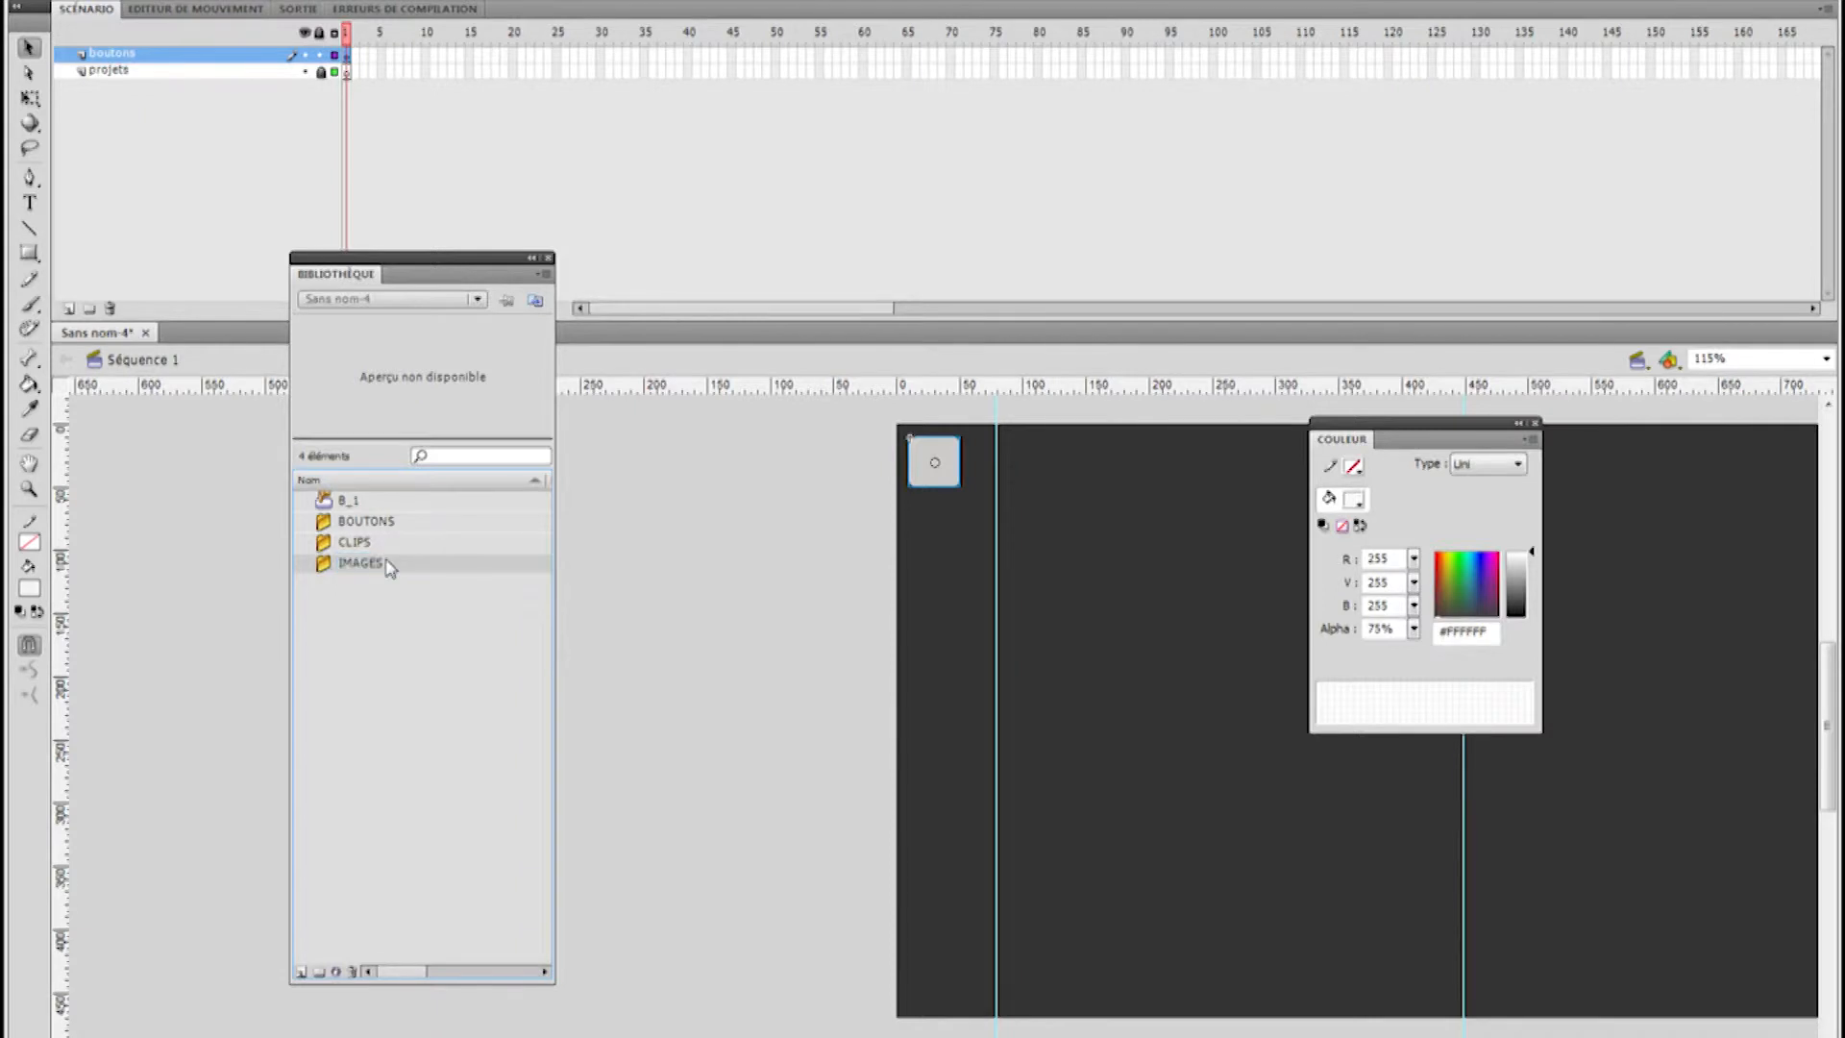
# Move the B_1 symbol into the BOUTONS folder, expand that folder and move the library clear of the stage
pyautogui.moveTo(349, 507); pyautogui.dragTo(349, 528)
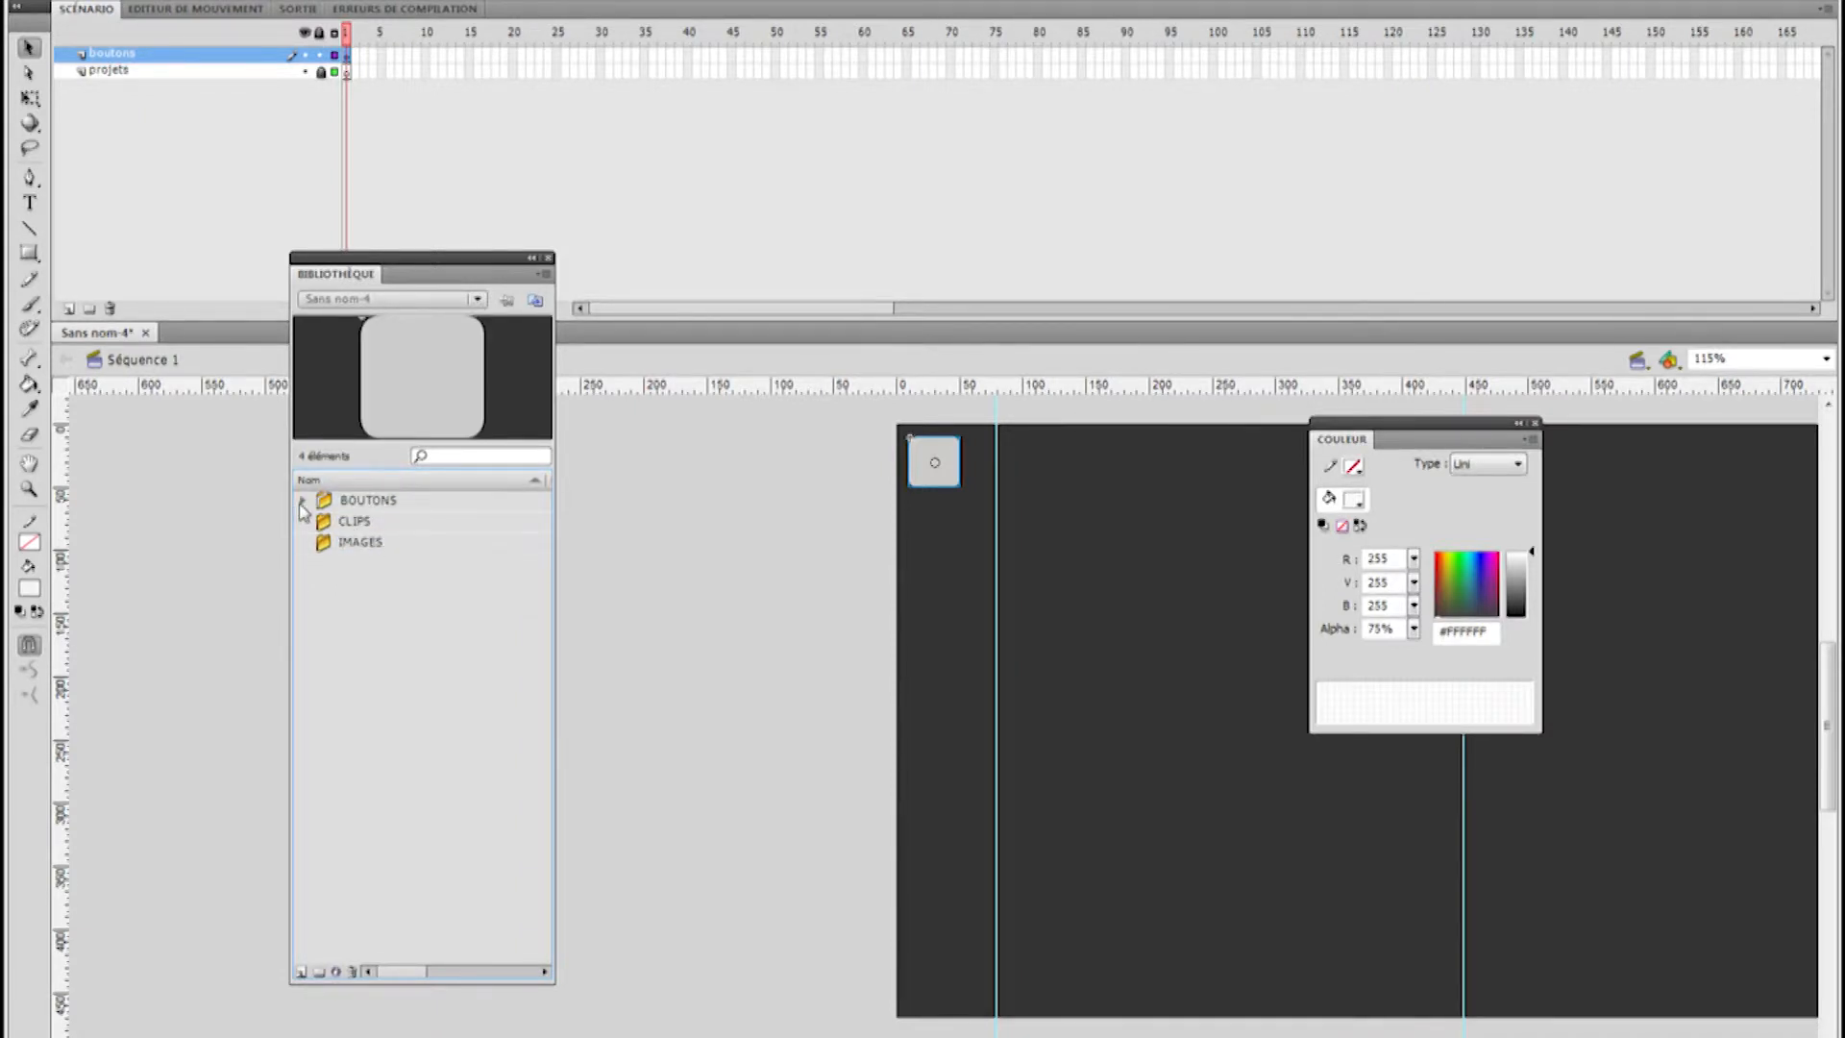
pyautogui.click(303, 502)
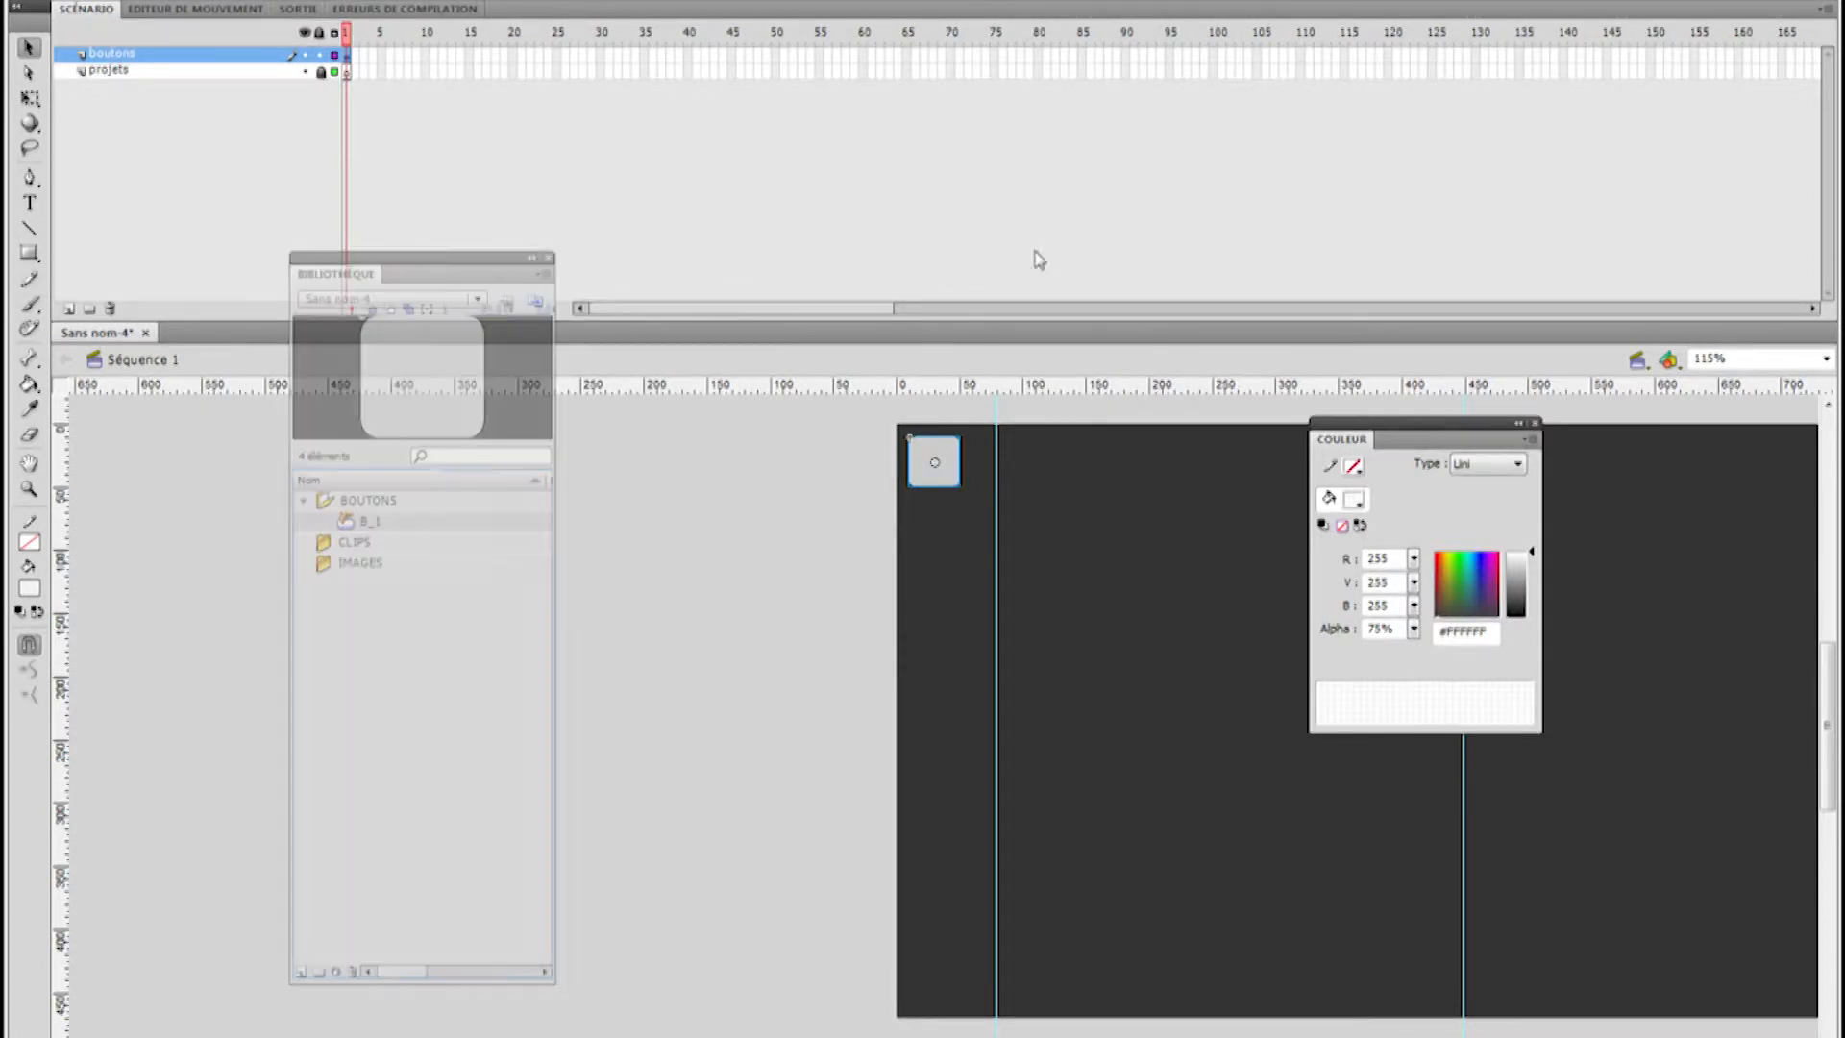
pyautogui.moveTo(1040, 261); pyautogui.dragTo(1651, 138)
# Open the B_1 button on the stage for editing and rename its layer "forme"
pyautogui.click(933, 474)
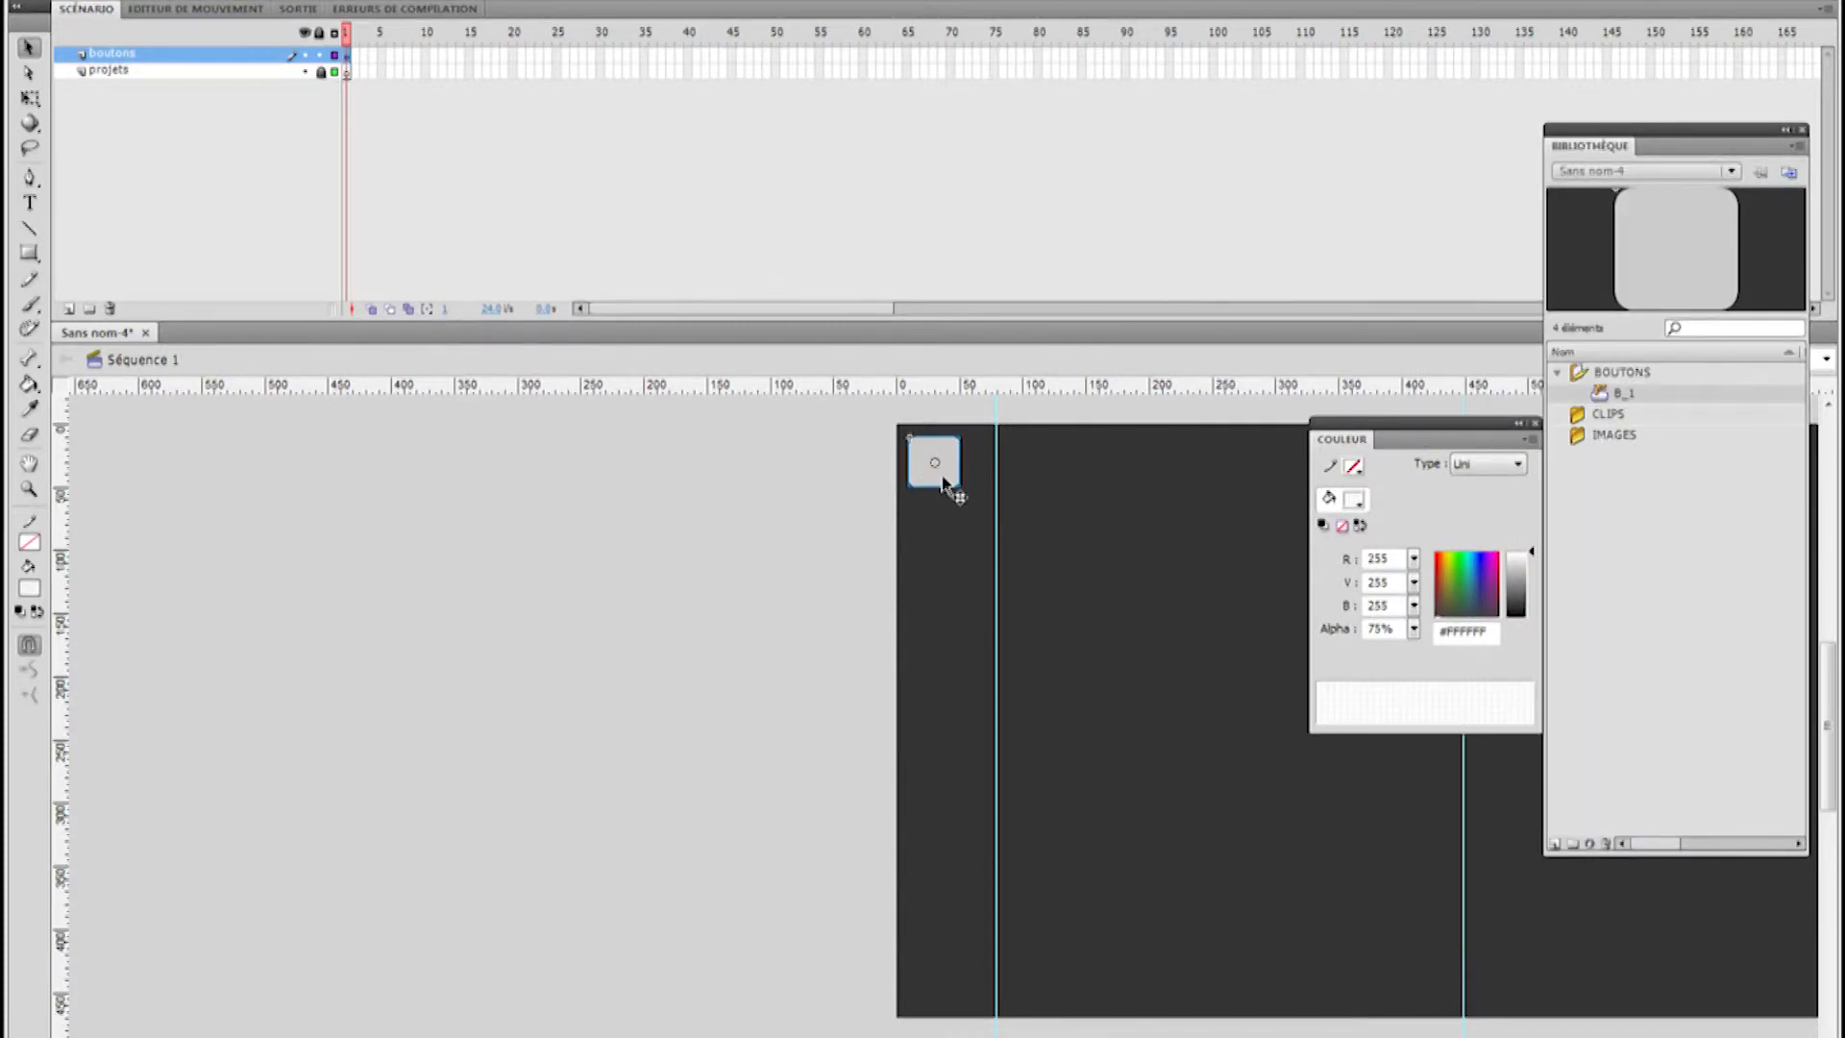
pyautogui.doubleClick(935, 475)
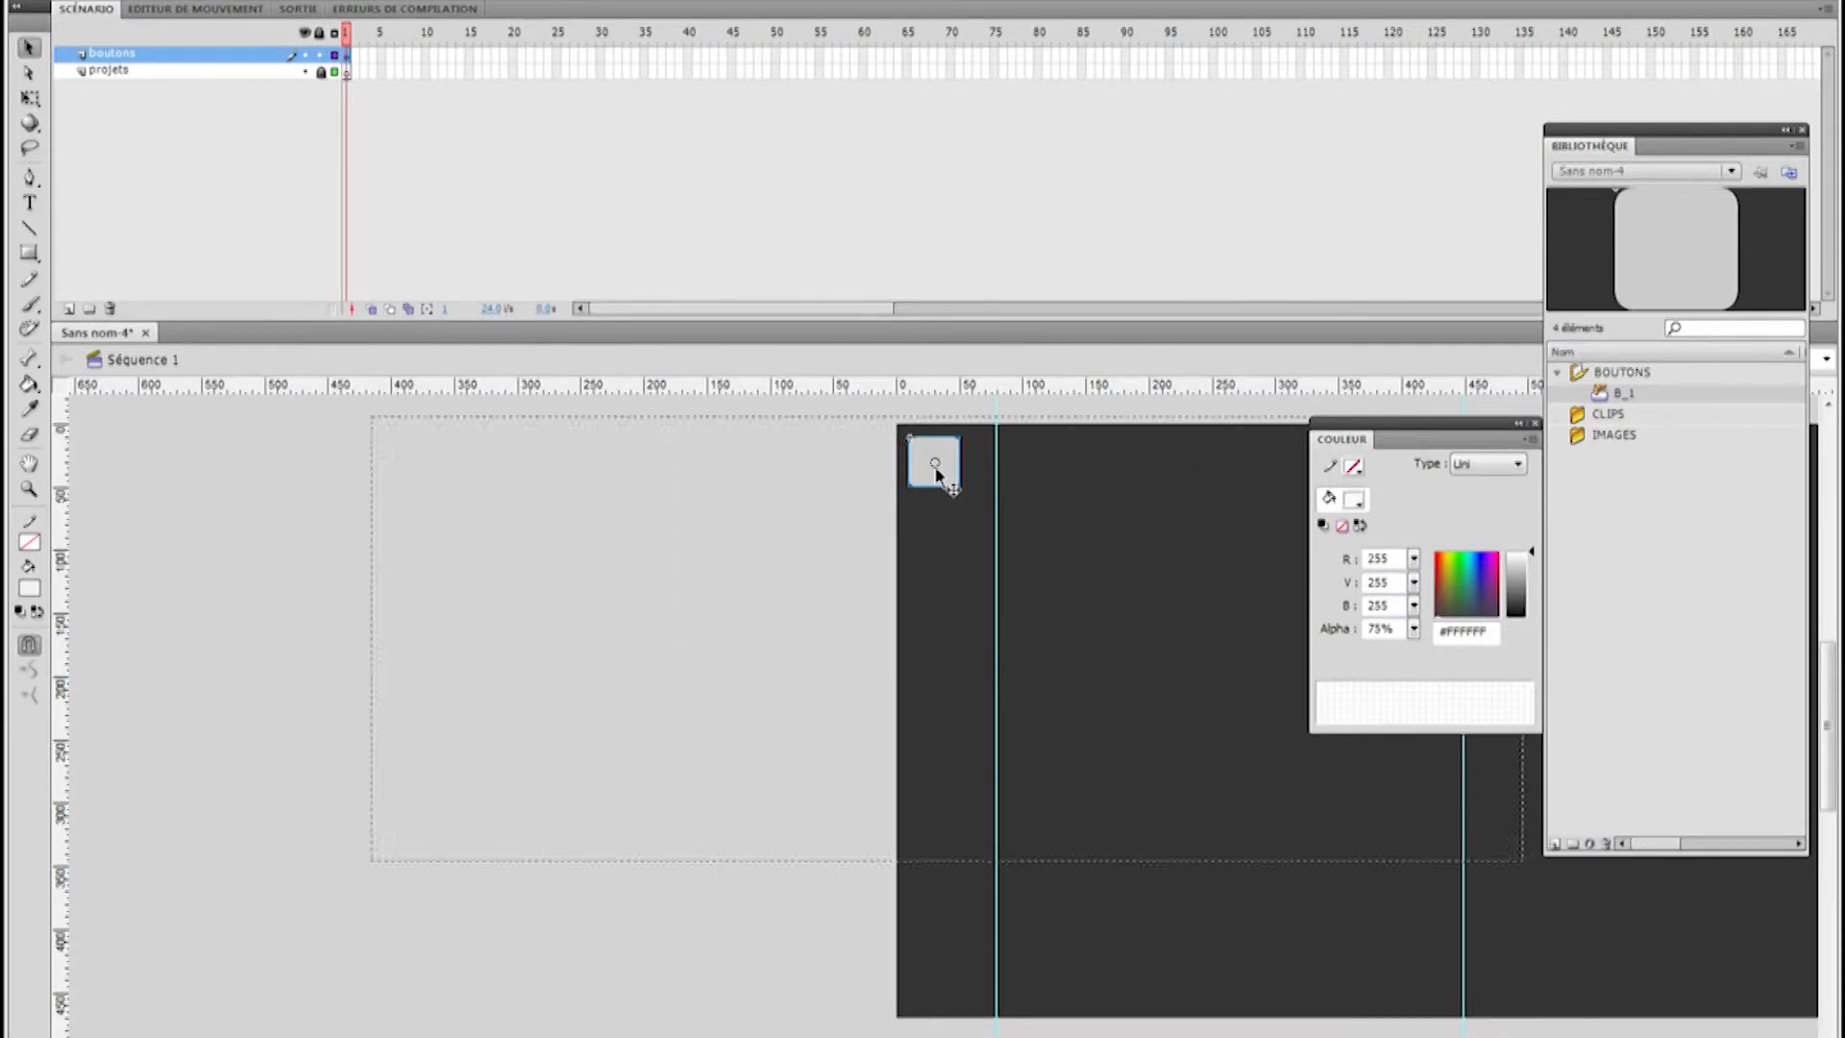
pyautogui.click(35, 490)
pyautogui.moveTo(890, 423); pyautogui.dragTo(1026, 523)
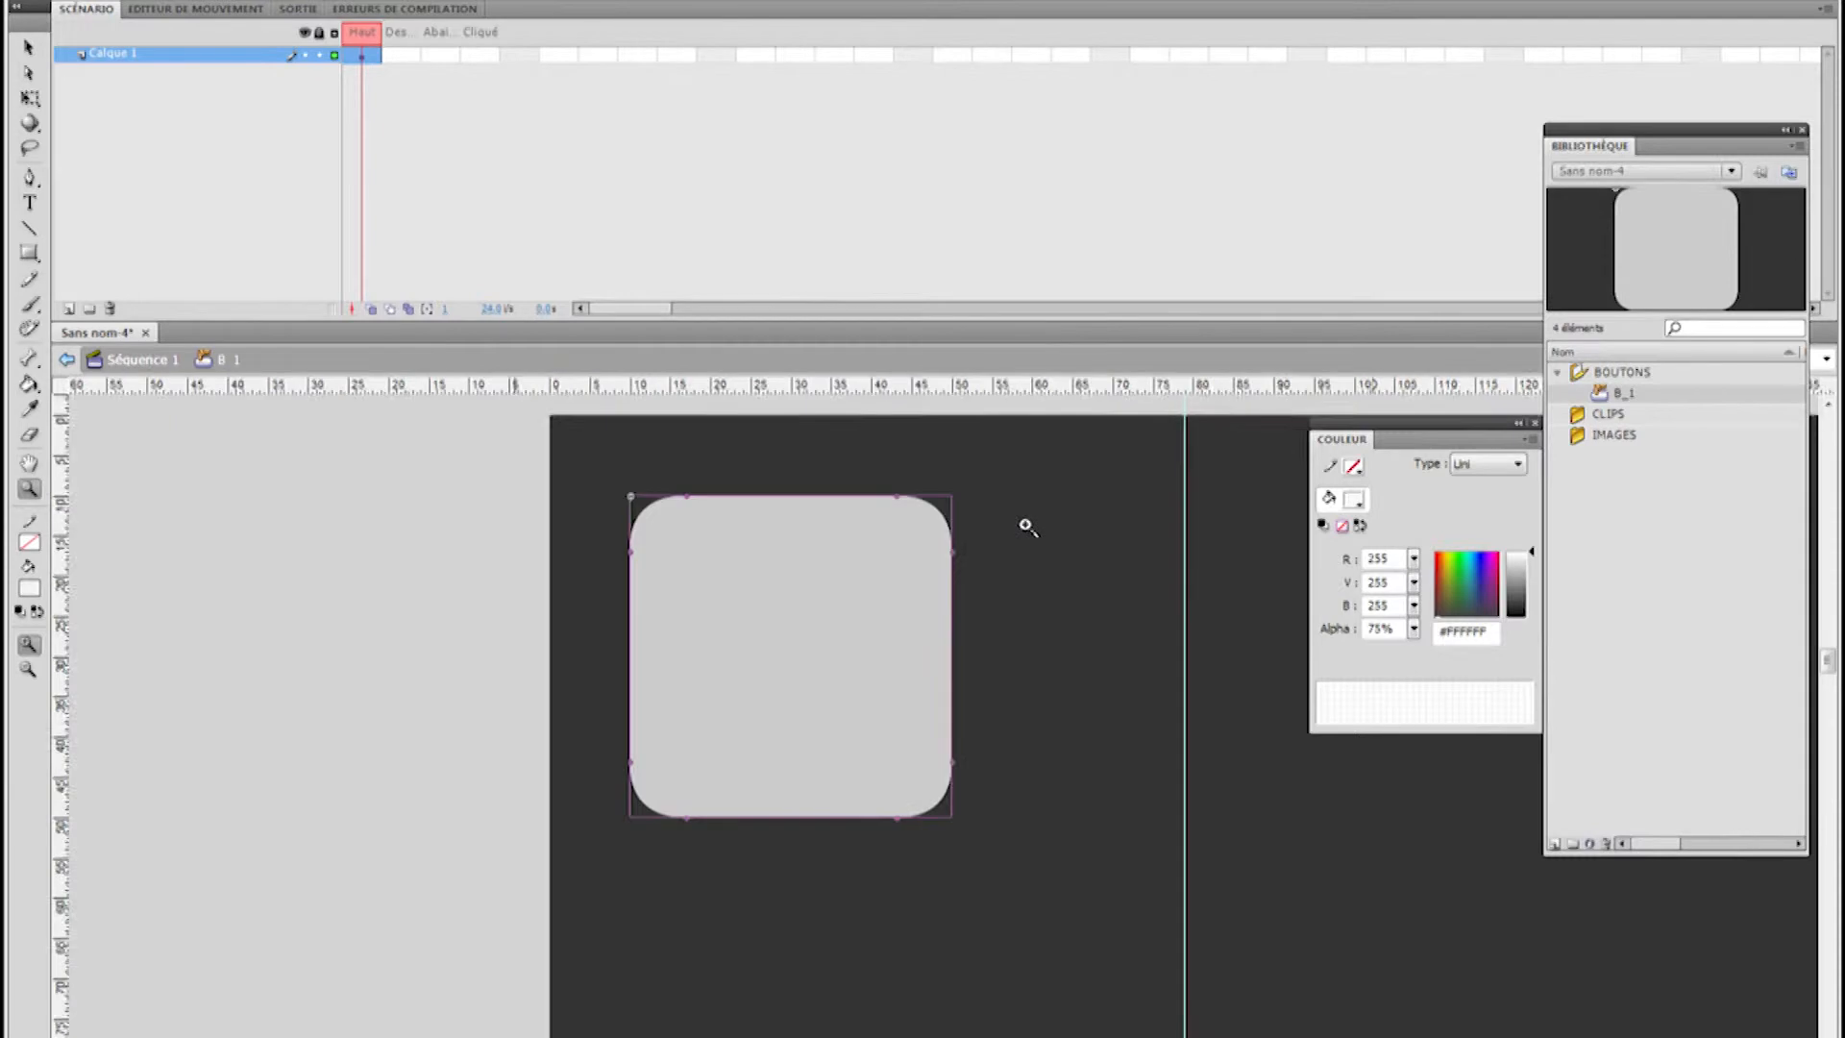
pyautogui.click(30, 48)
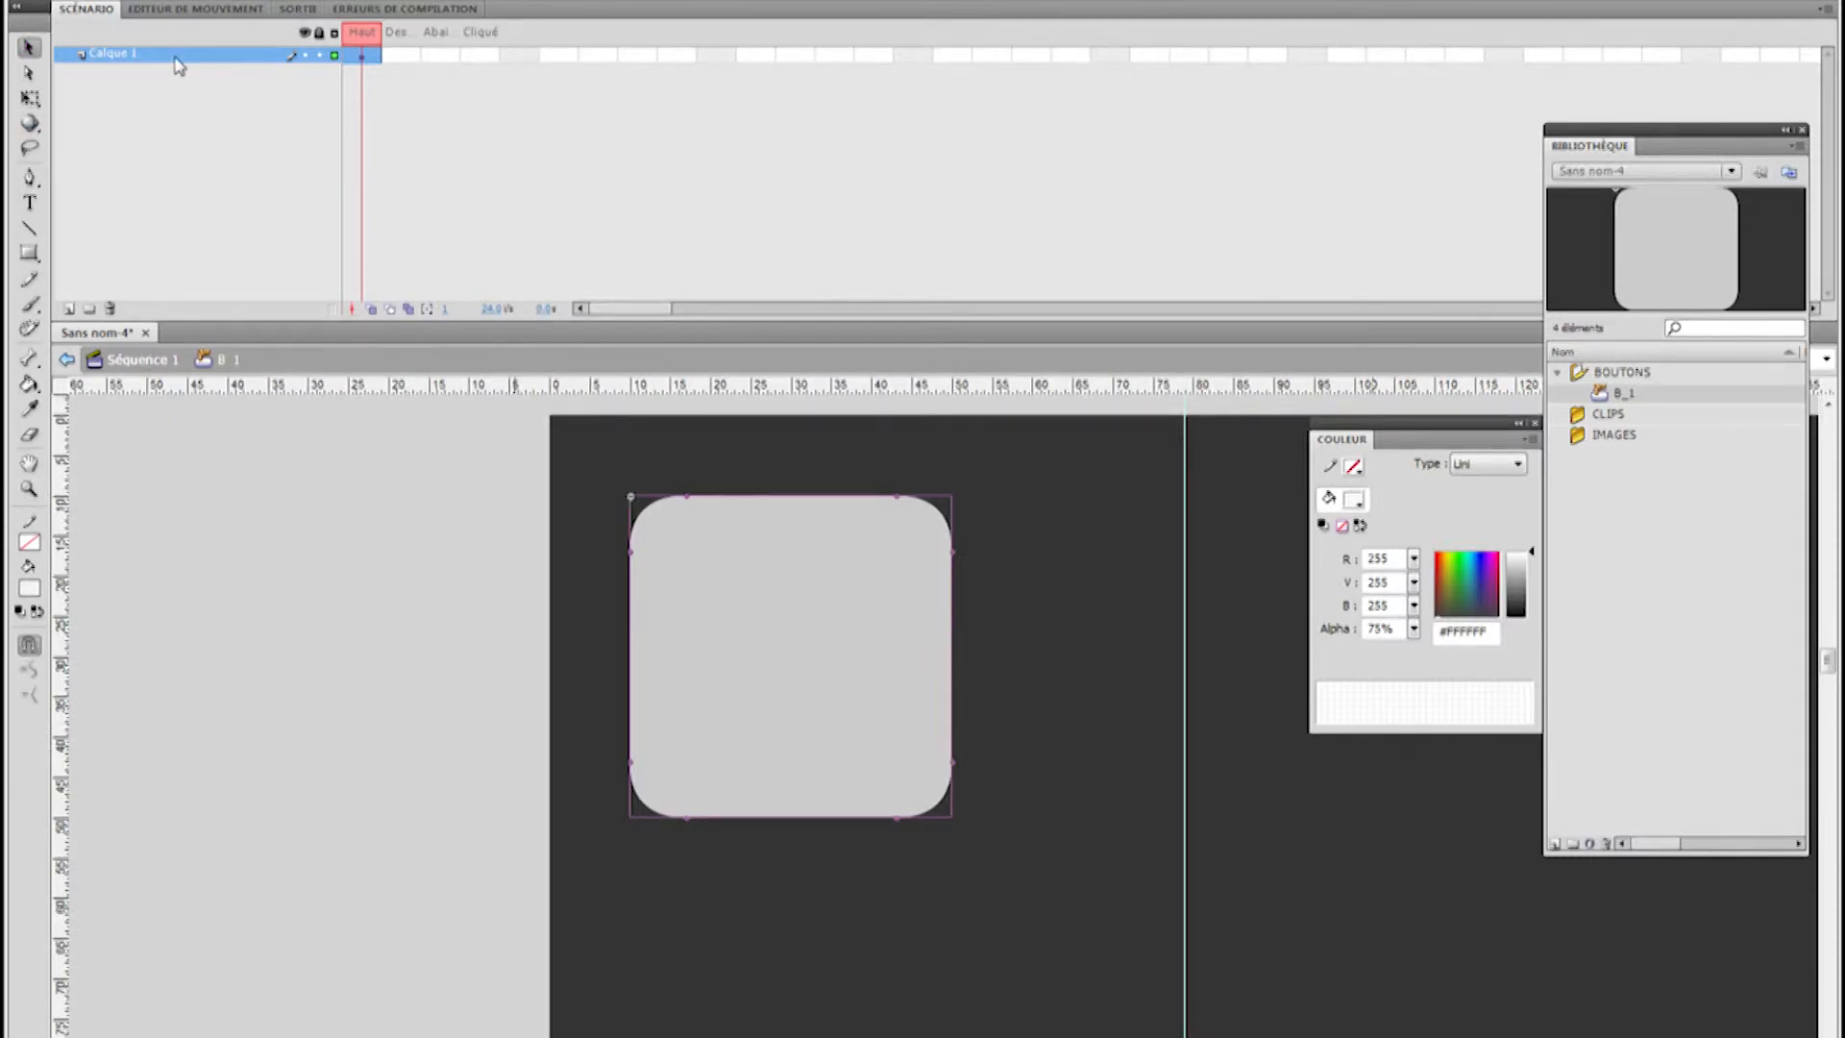
pyautogui.doubleClick(102, 54)
pyautogui.write('fond')
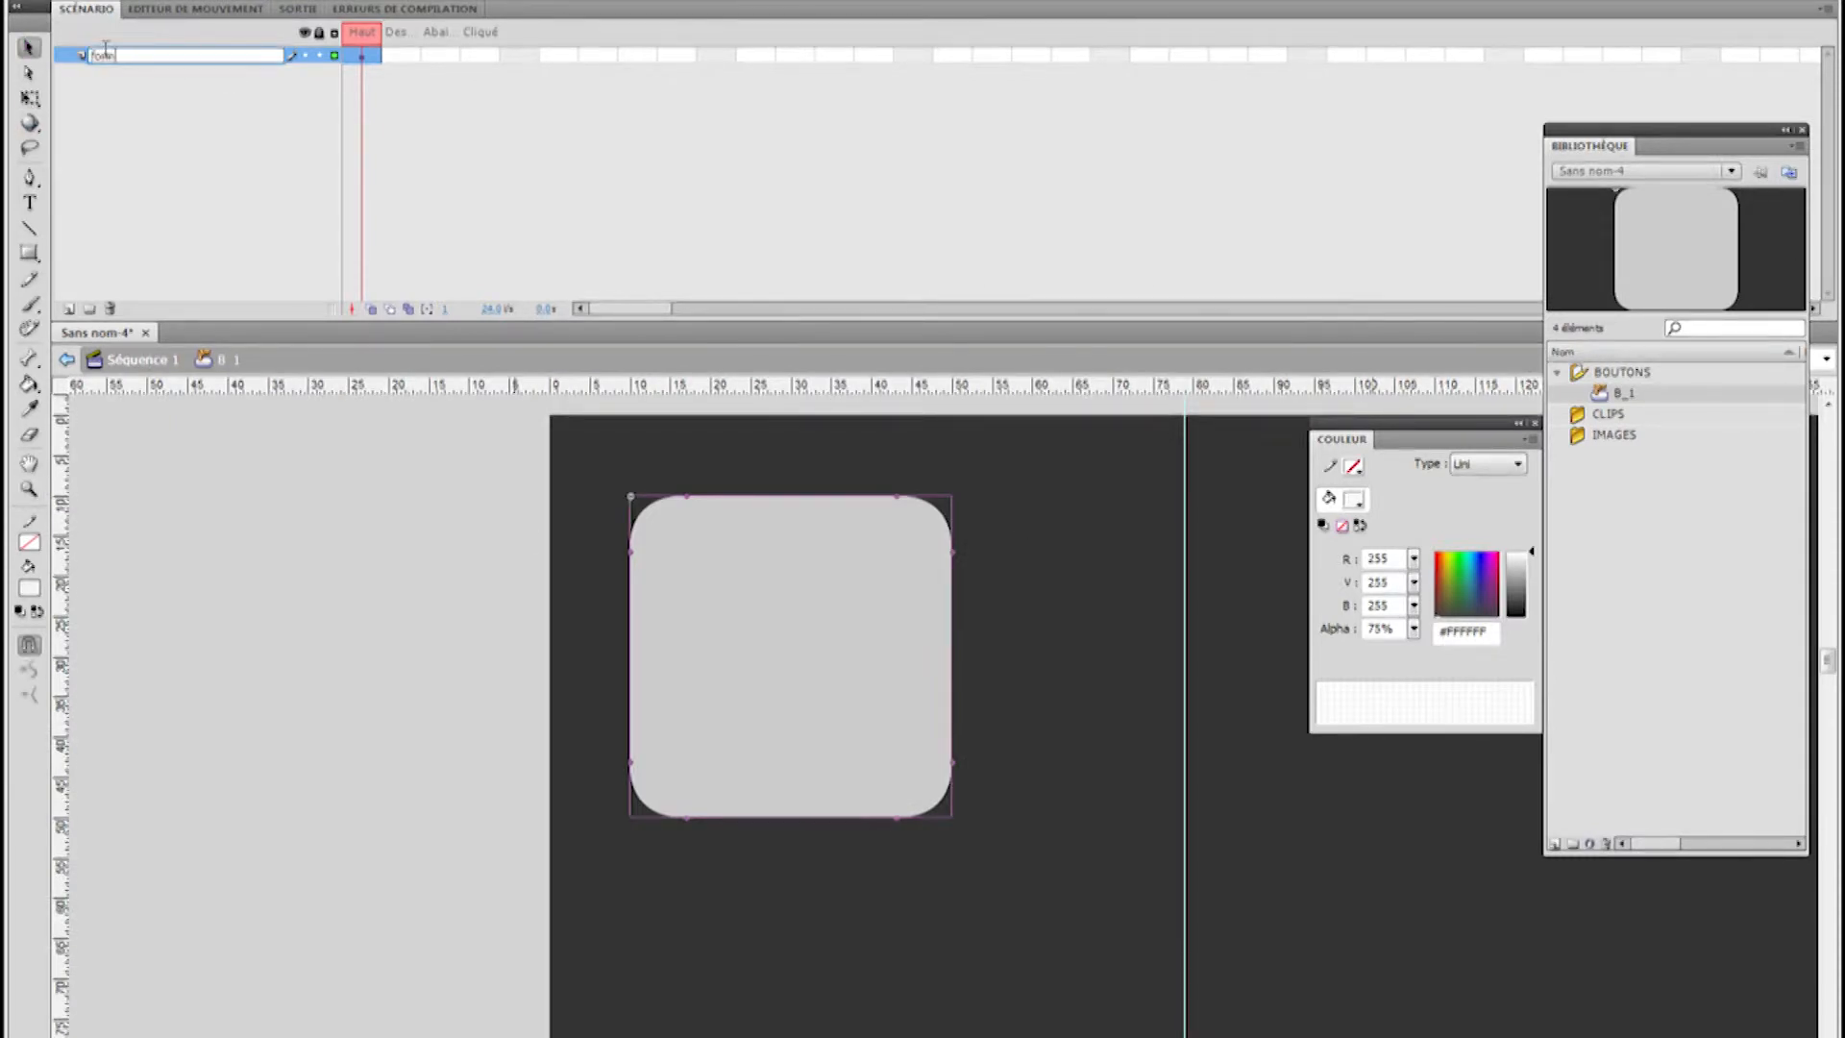
pyautogui.press('Return')
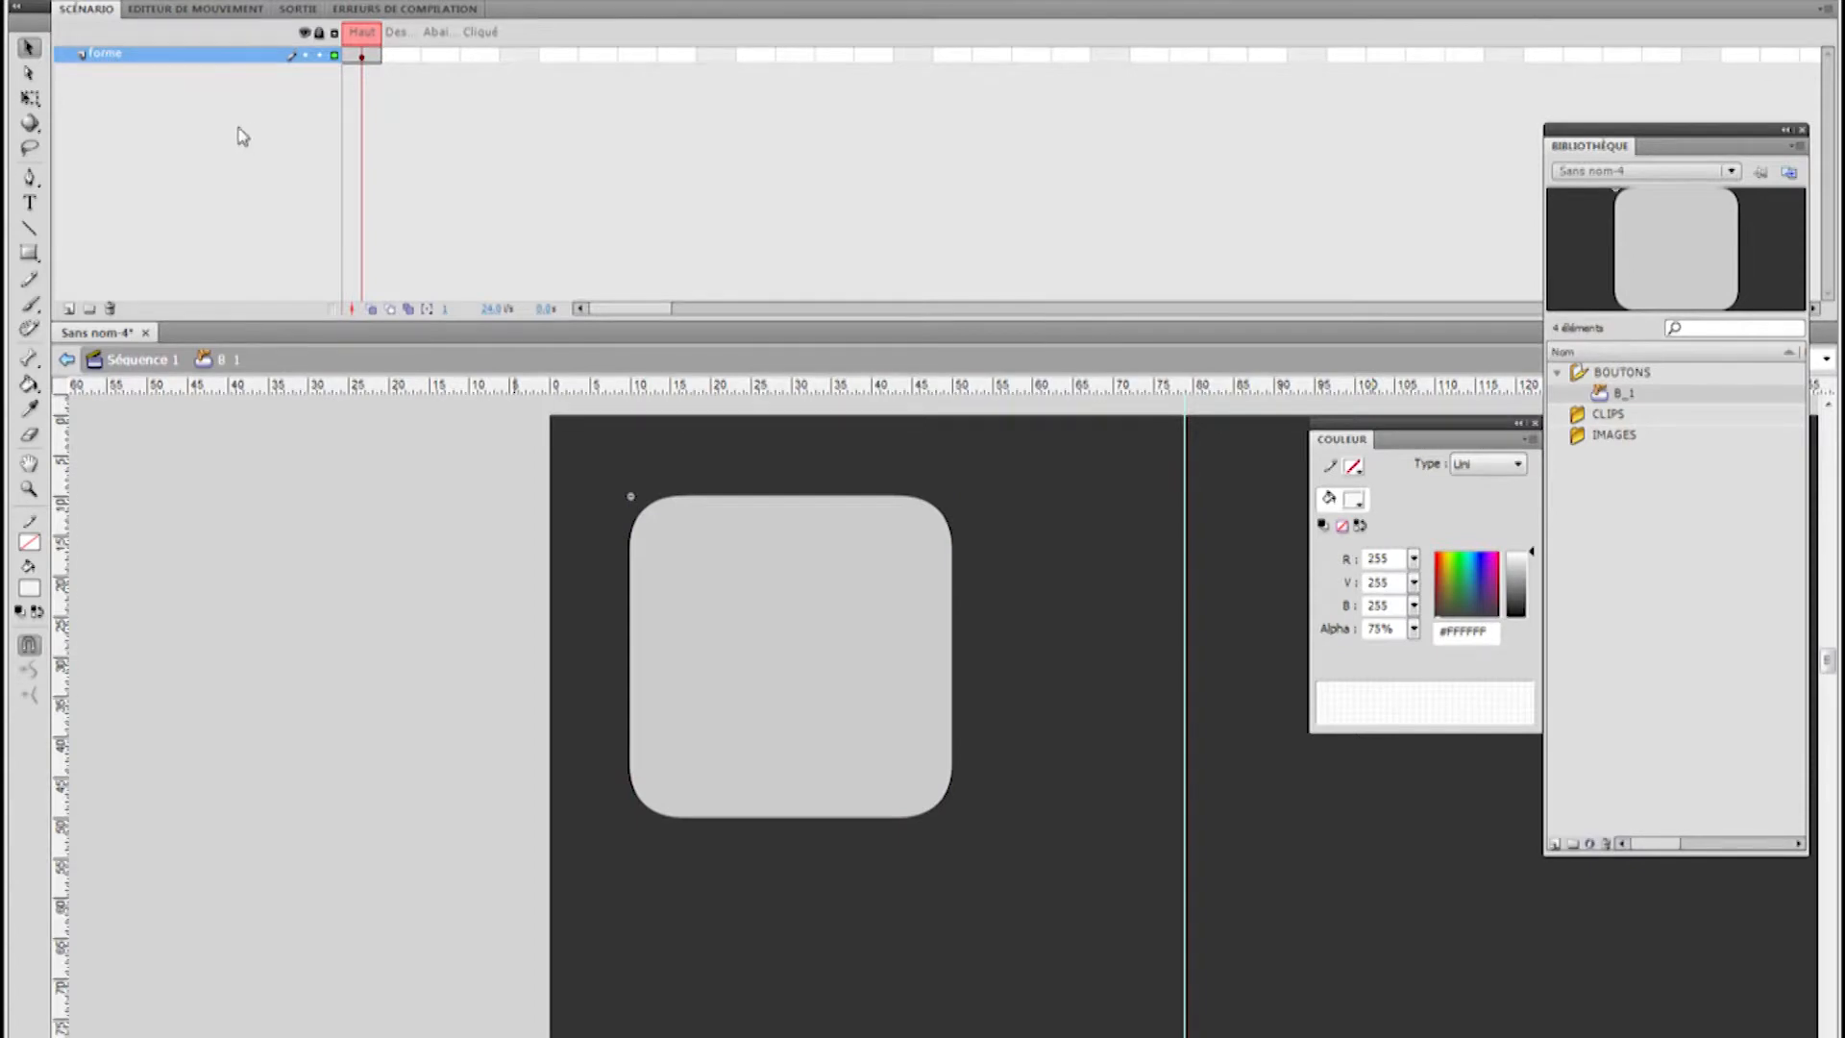
# Extend the forme layer through to the Cliqué state and lock the layer
pyautogui.click(474, 55)
pyautogui.press('F6')
pyautogui.click(480, 55)
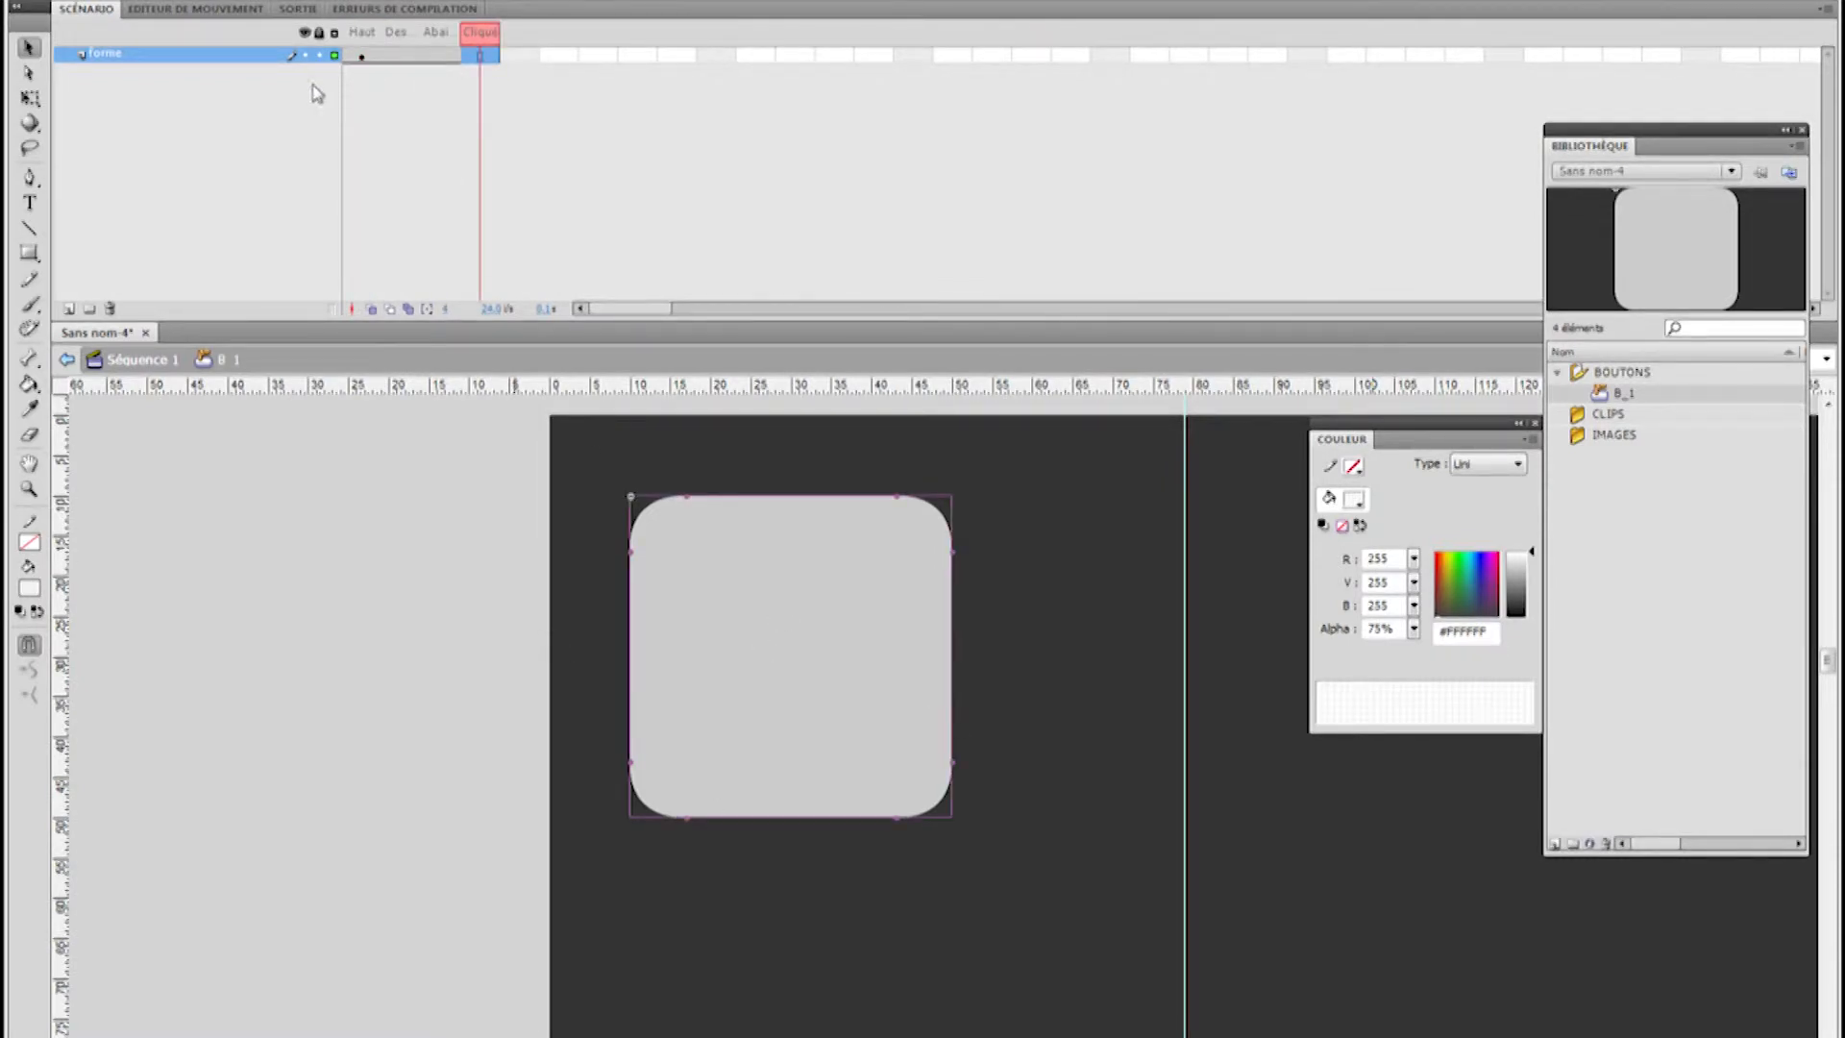
pyautogui.click(321, 56)
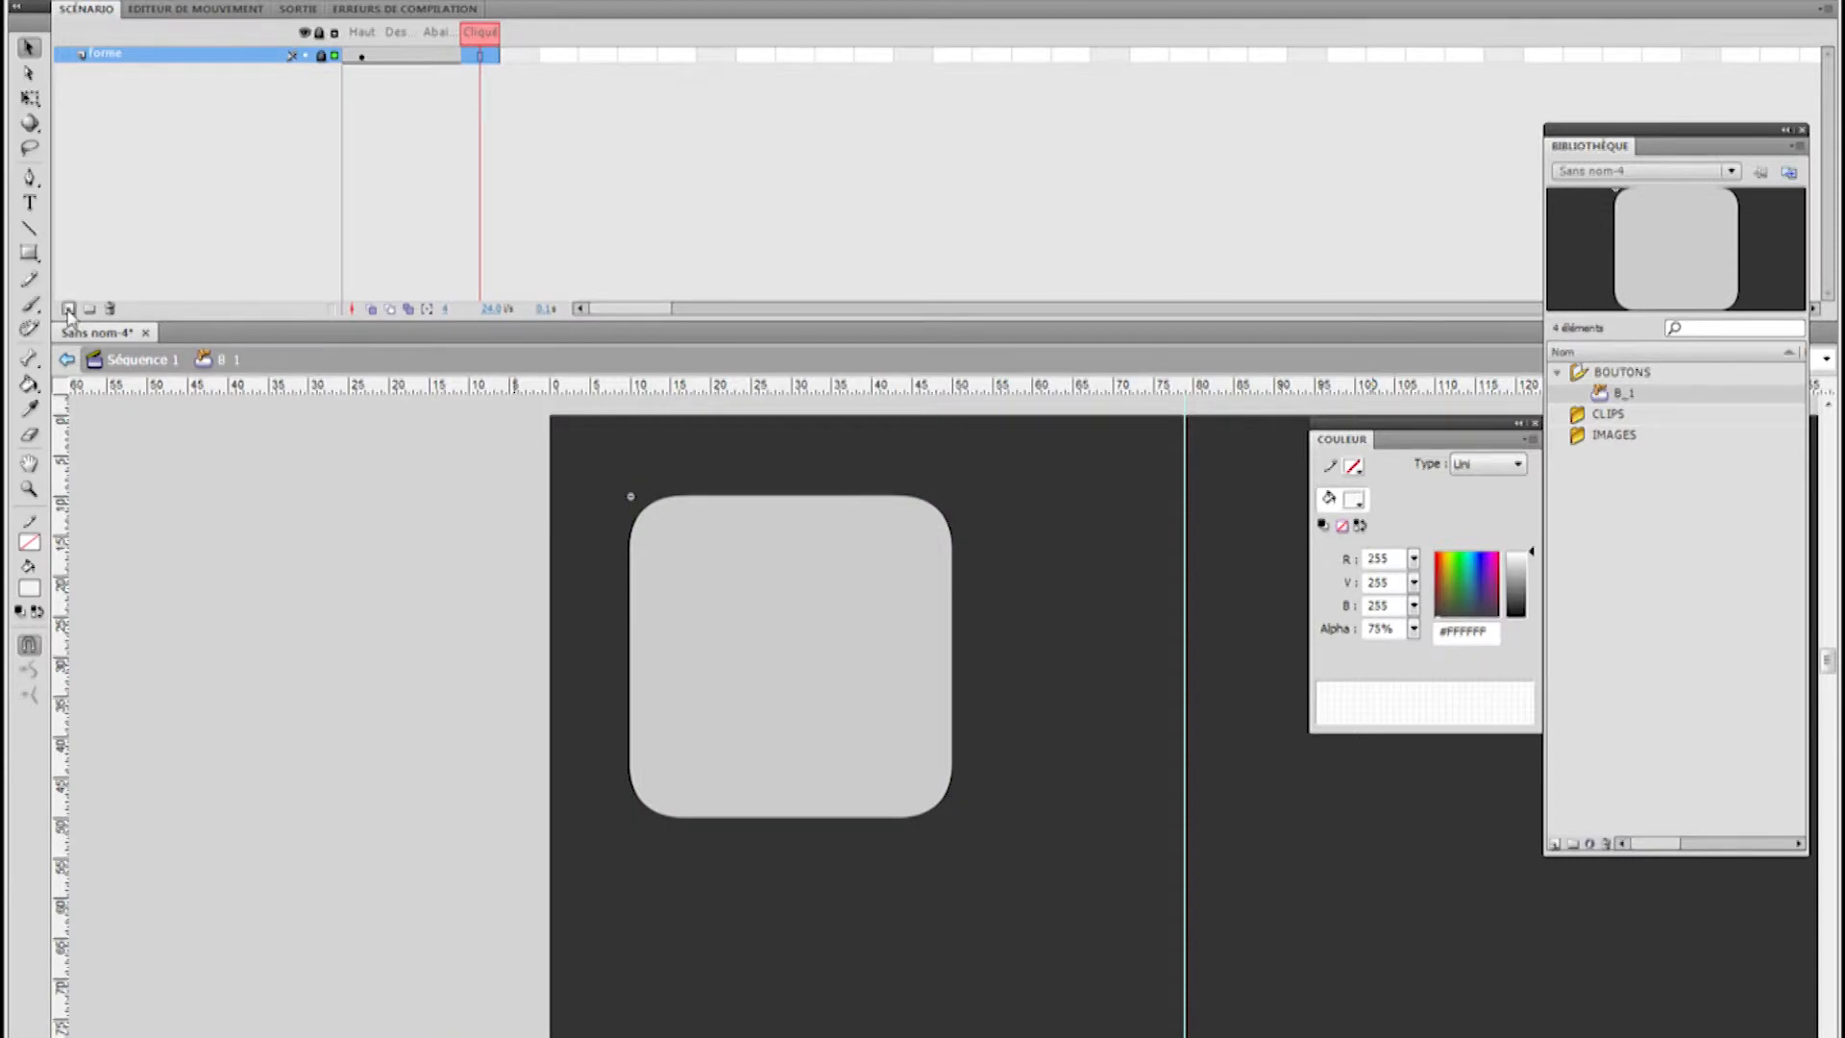
# Add a new layer named "texte" above the forme layer
pyautogui.click(69, 310)
pyautogui.doubleClick(123, 55)
pyautogui.write('te')
pyautogui.press('Return')
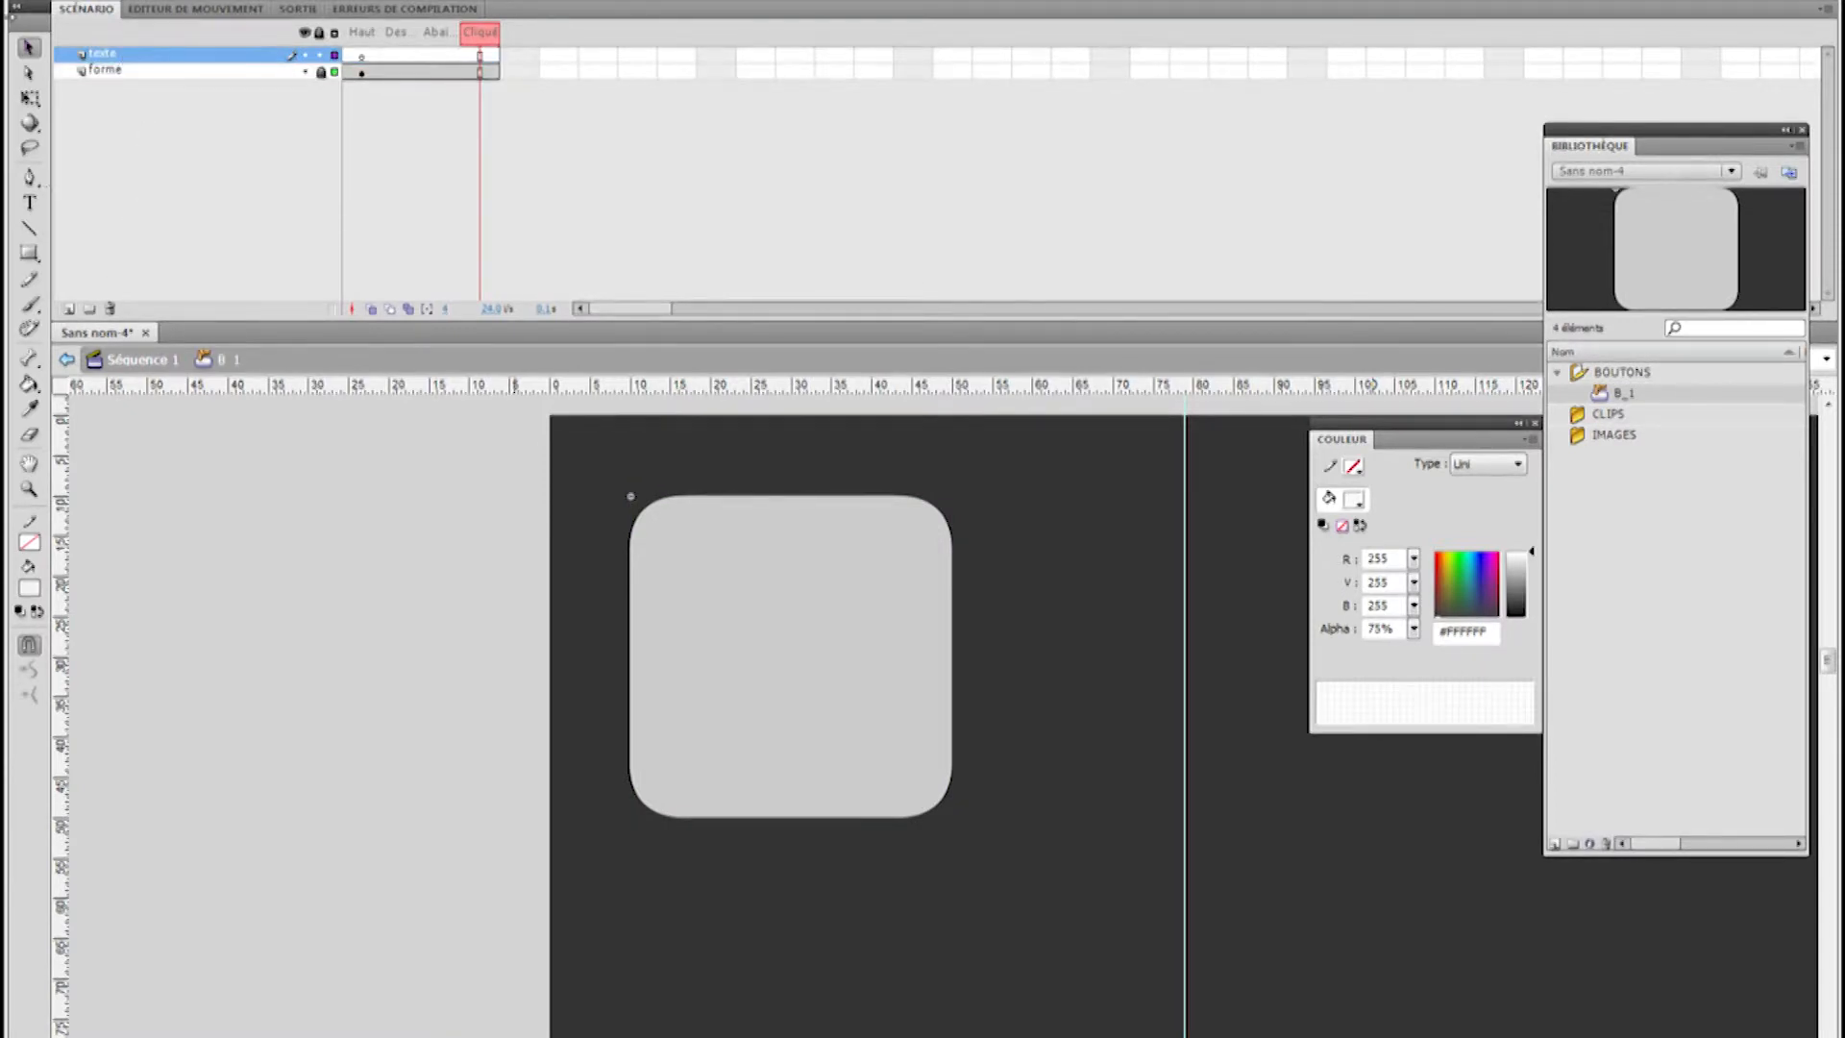
# Set the fill colour to teal #339999 with 100% alpha
pyautogui.click(29, 544)
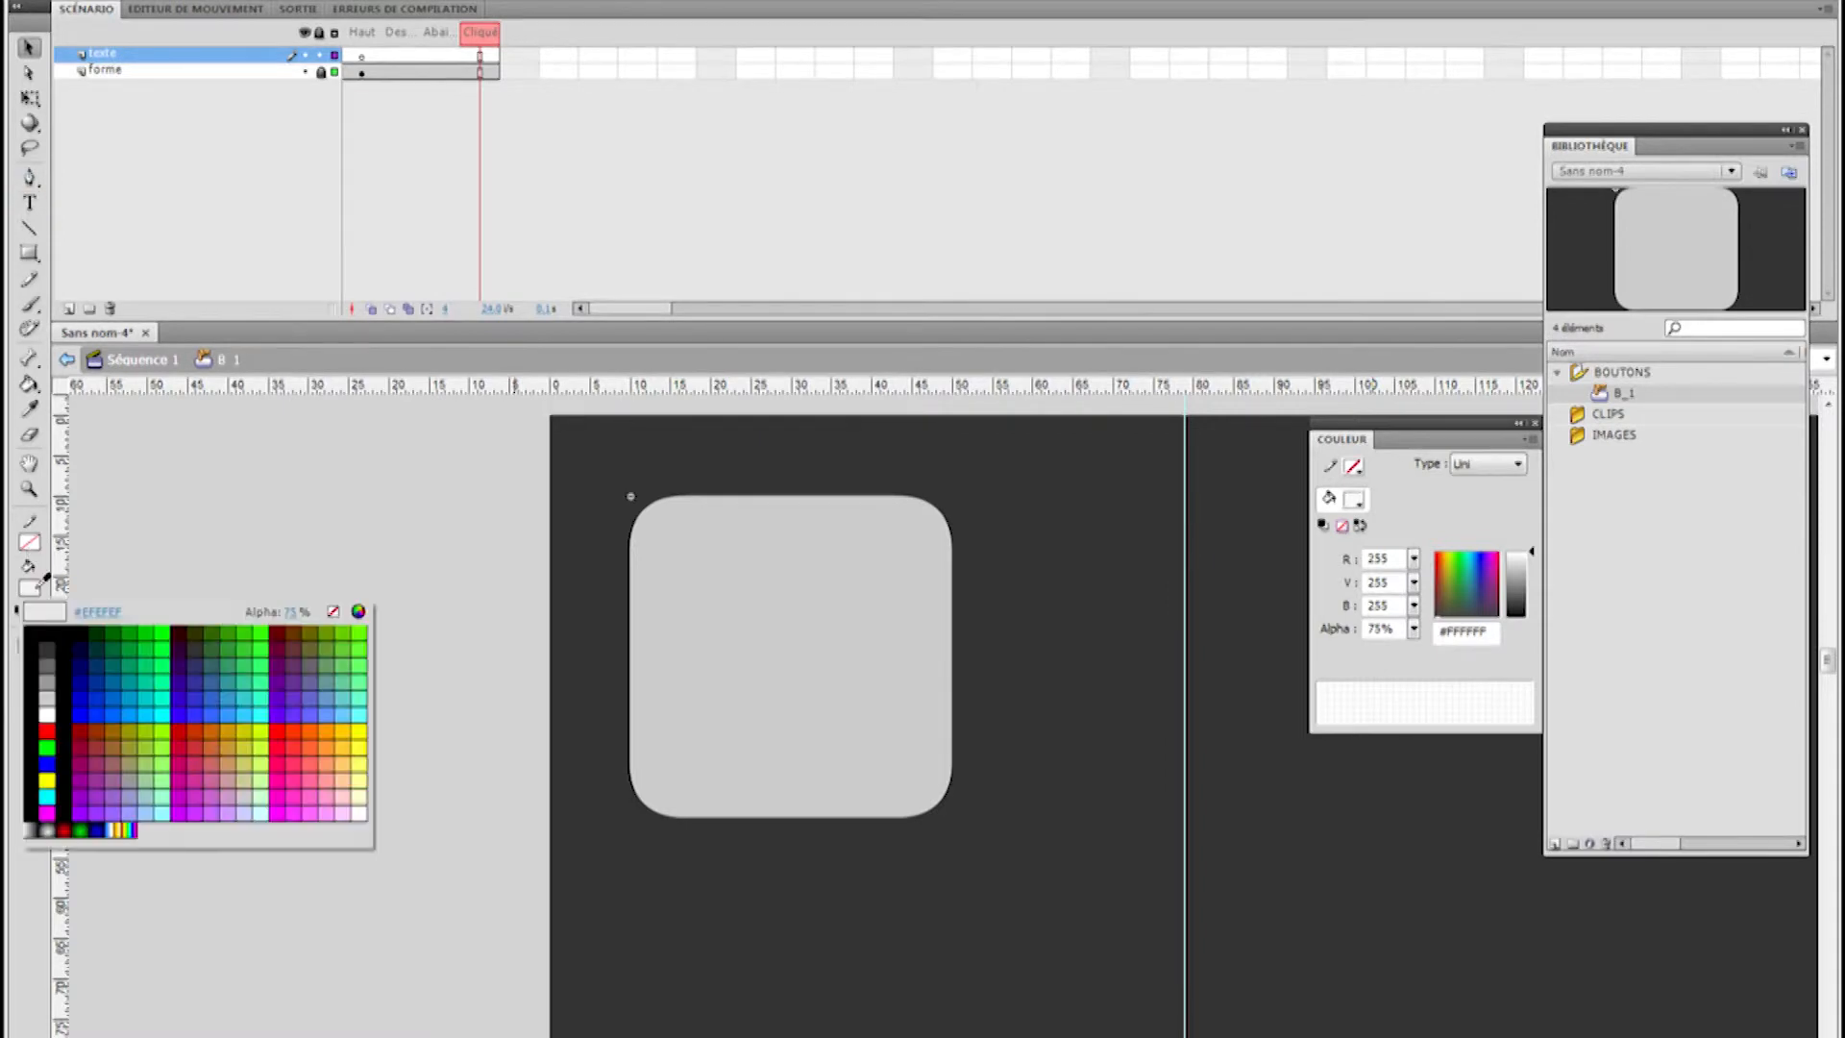
pyautogui.click(238, 687)
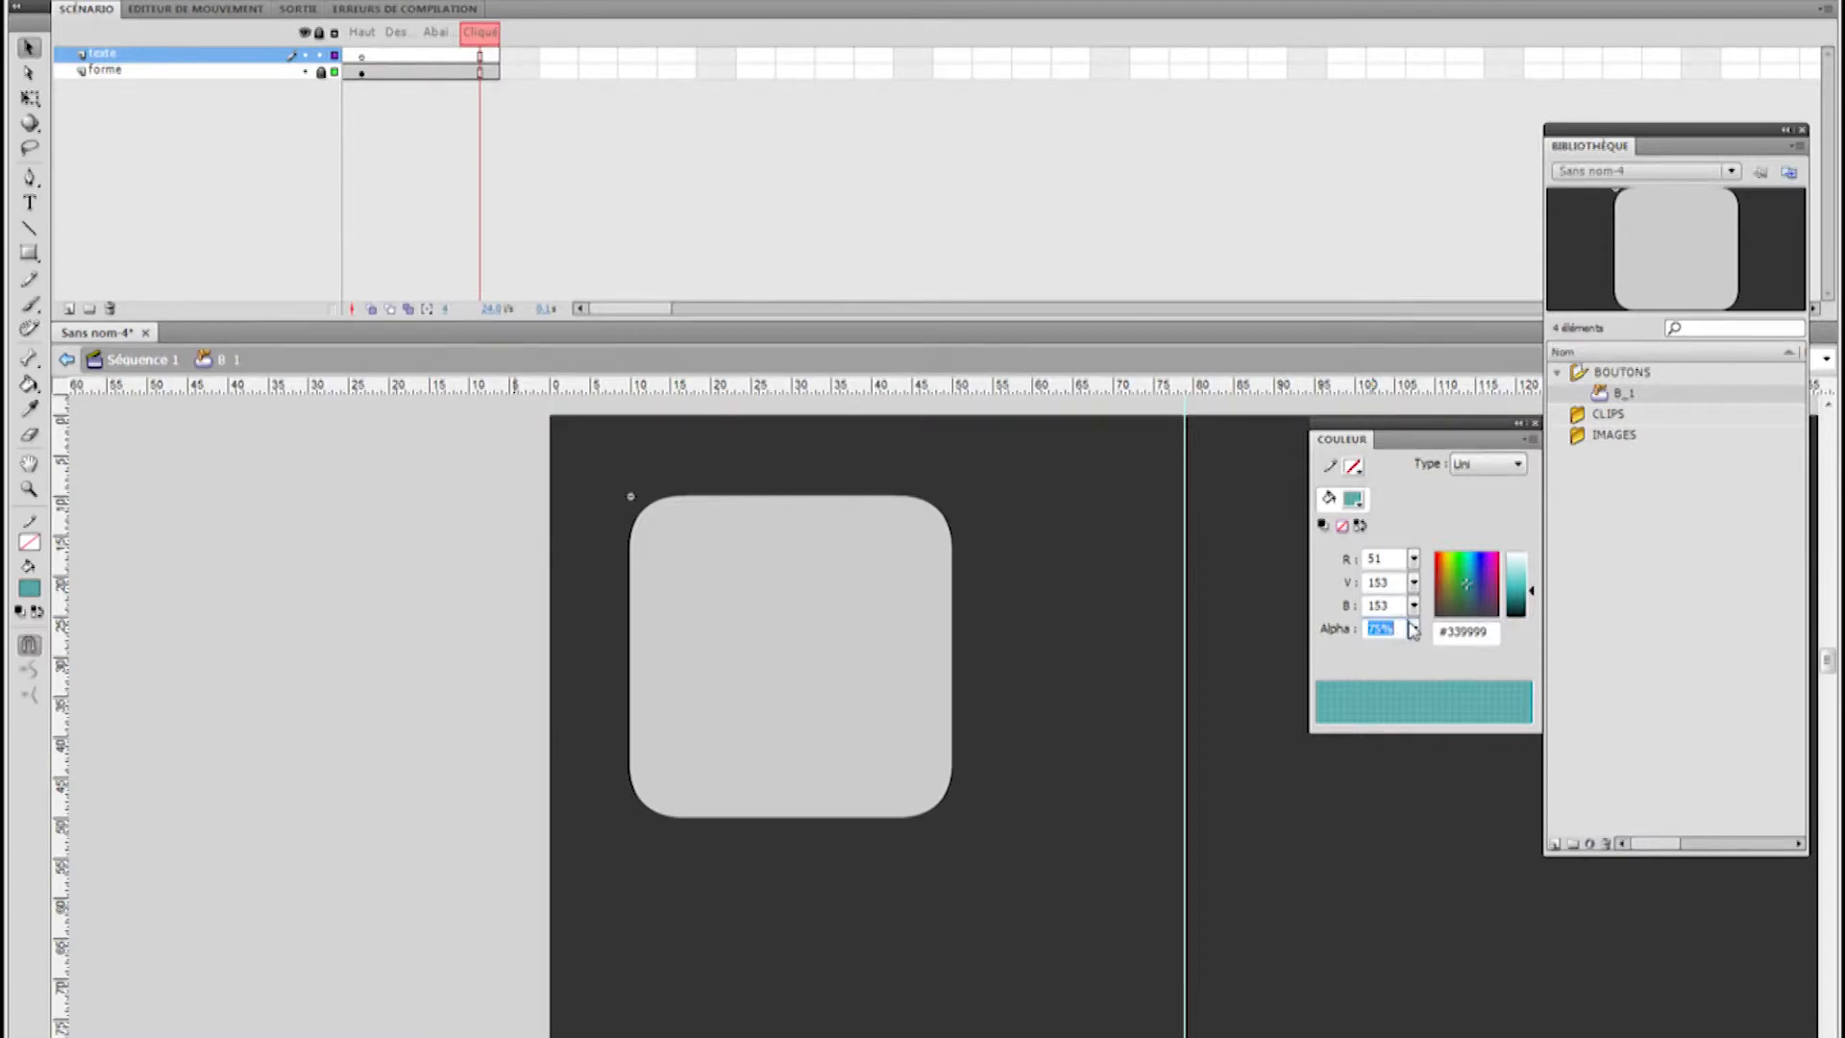
pyautogui.write('100')
pyautogui.press('Return')
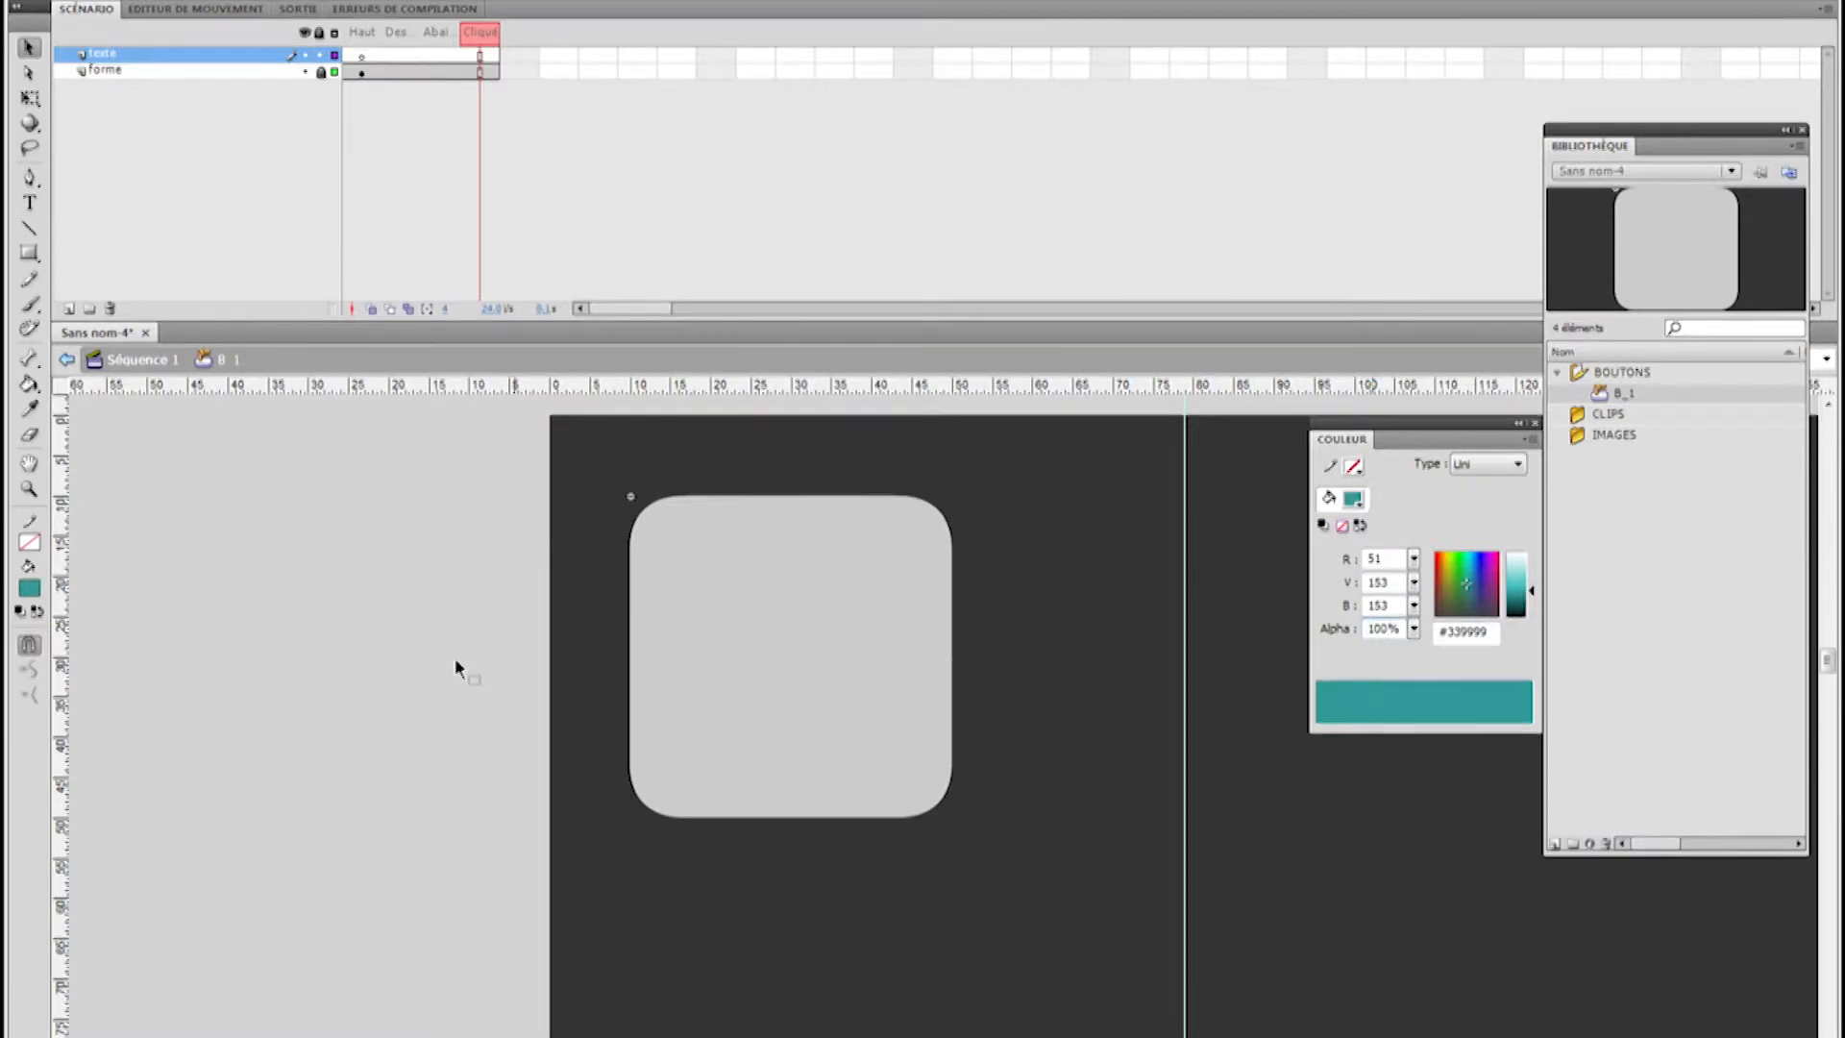
# Add the static text "1" on the texte layer and fit its text box to the rounded square's width
pyautogui.click(29, 178)
pyautogui.click(30, 204)
pyautogui.click(631, 496)
pyautogui.moveTo(801, 582); pyautogui.dragTo(964, 582)
pyautogui.write('1')
pyautogui.click(29, 47)
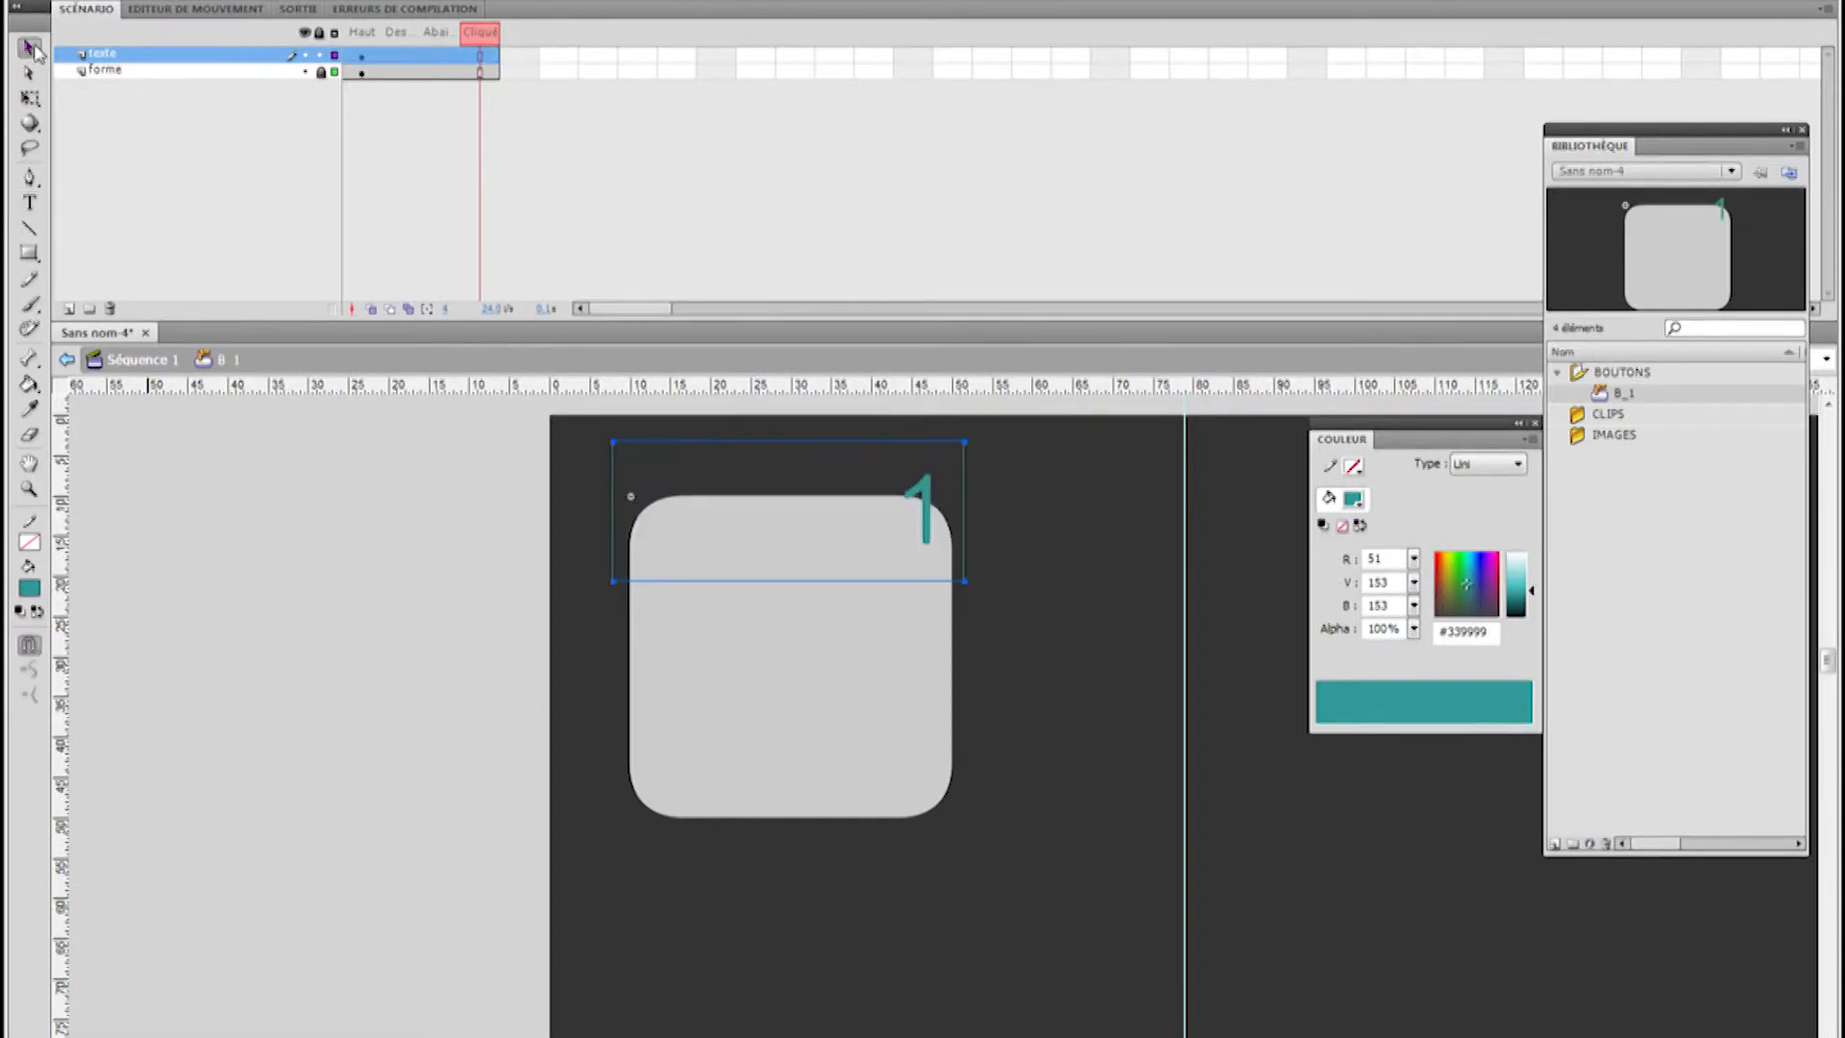
pyautogui.moveTo(926, 512); pyautogui.dragTo(943, 613)
pyautogui.moveTo(981, 543); pyautogui.dragTo(956, 543)
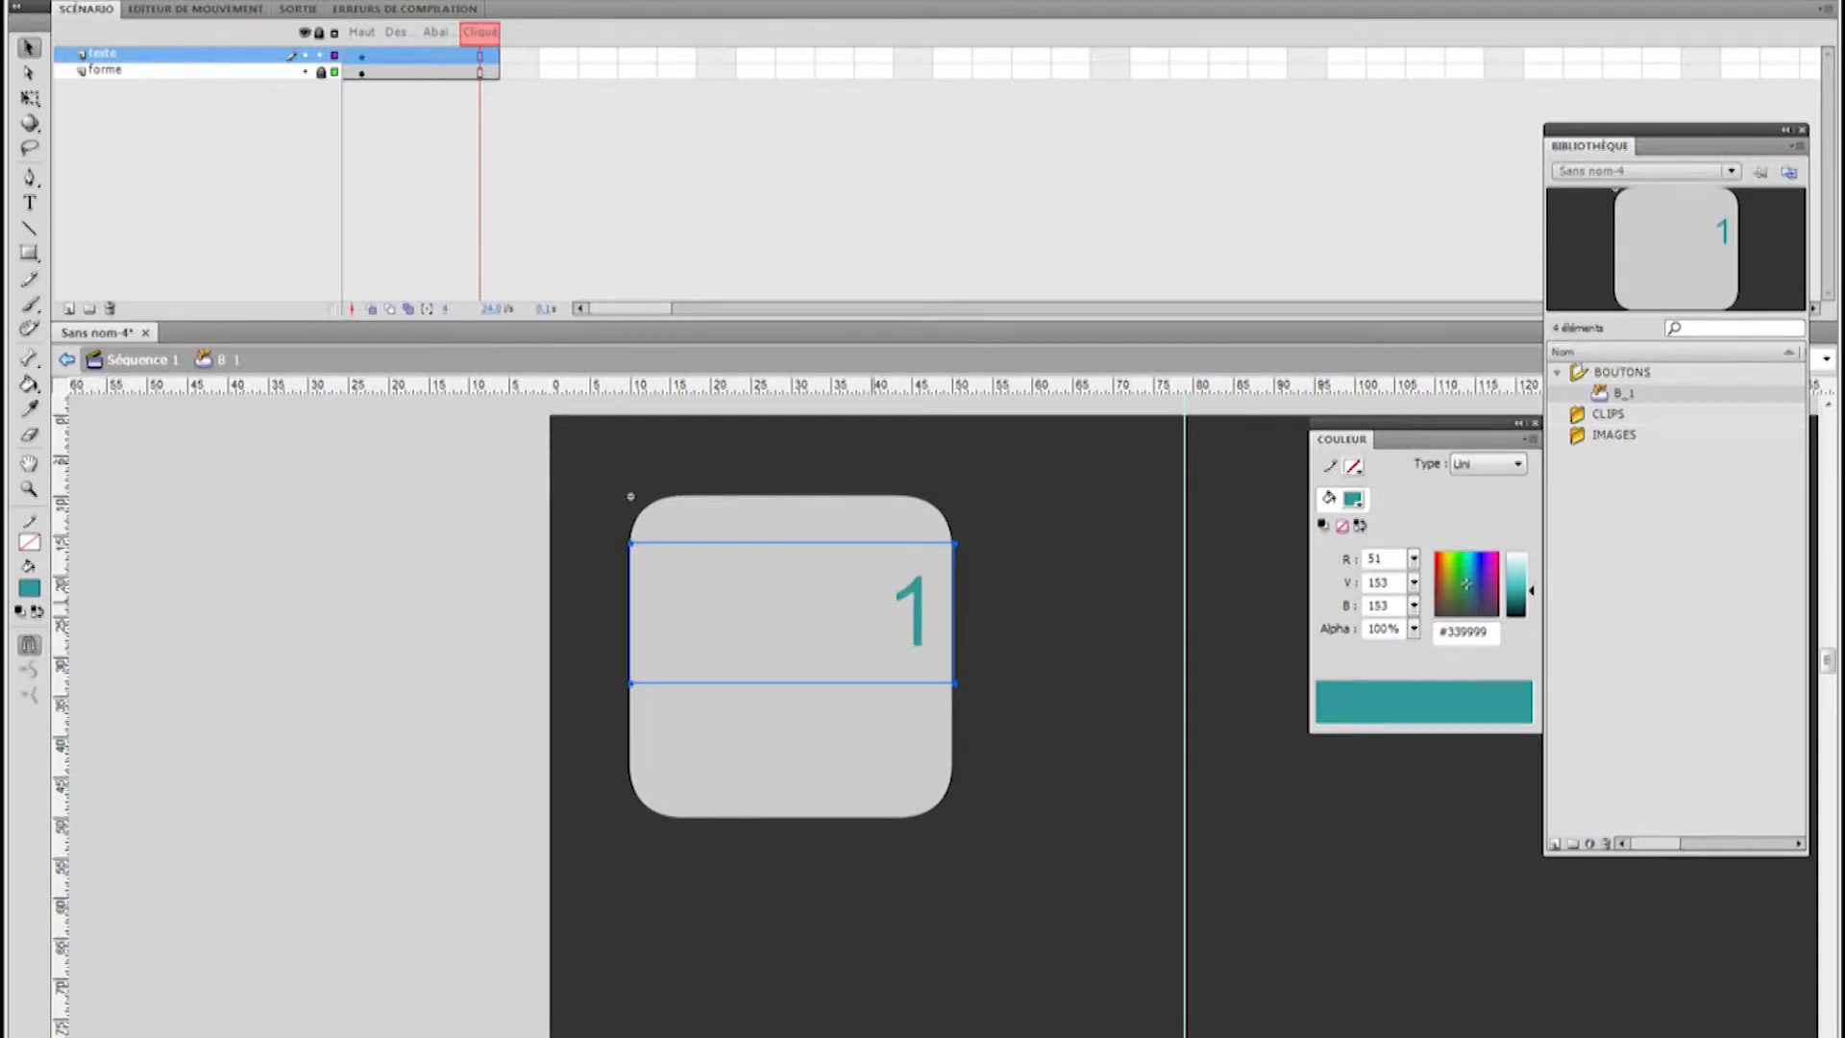
# Set the font family of the text "1" to Neuropol X Free
pyautogui.hotkey('ctrl', 'F3')
pyautogui.click(1222, 352)
pyautogui.doubleClick(1223, 352)
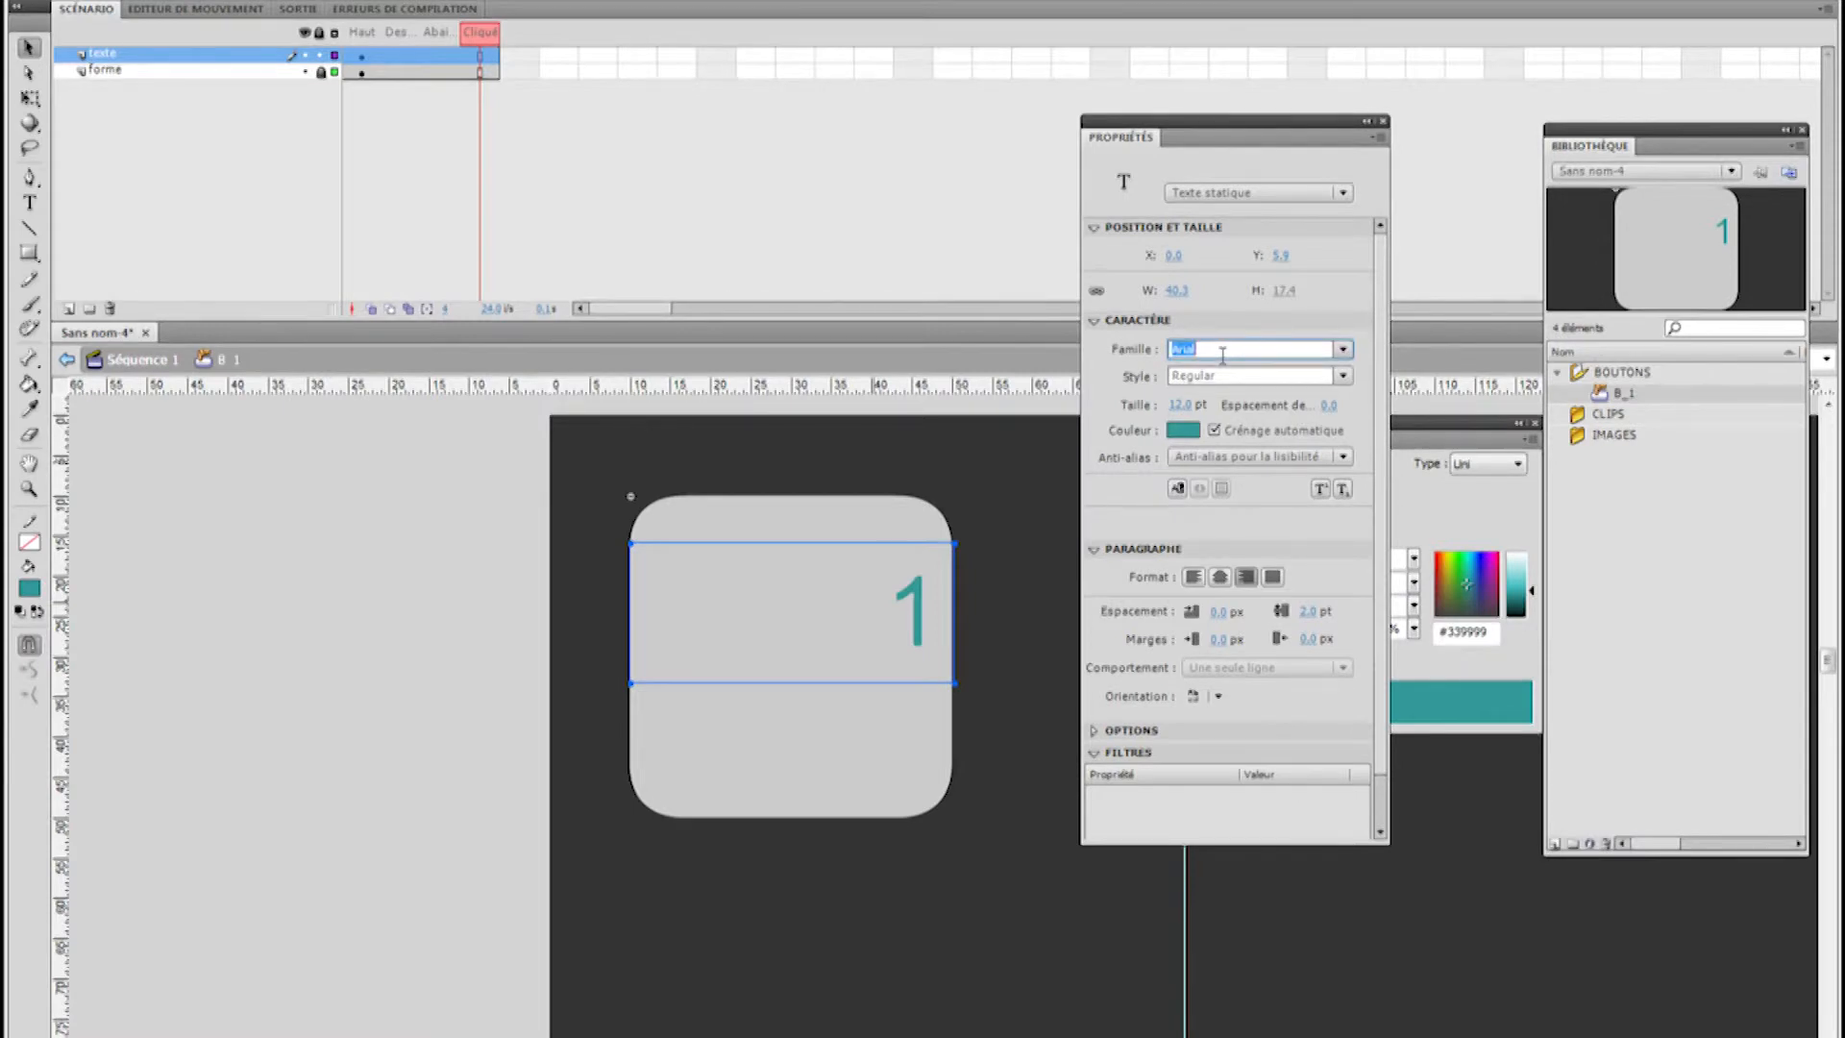
pyautogui.write('Neuropol')
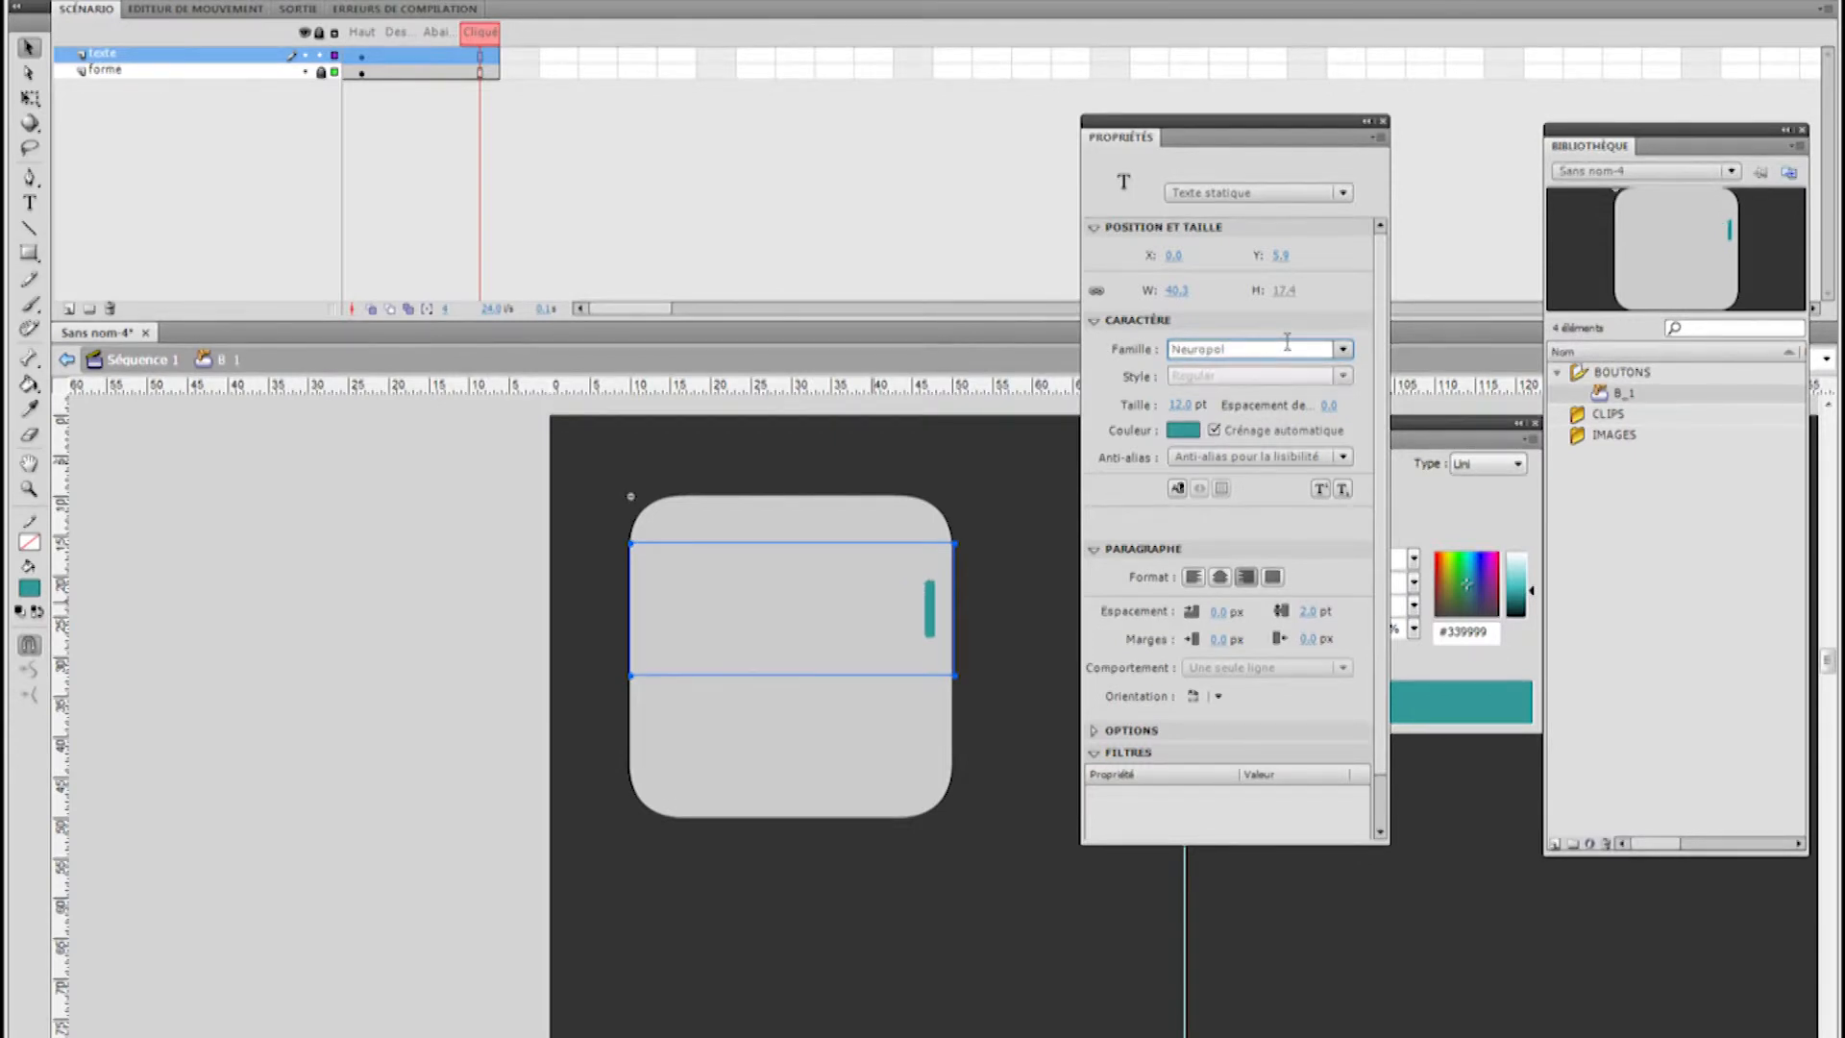
pyautogui.click(1342, 349)
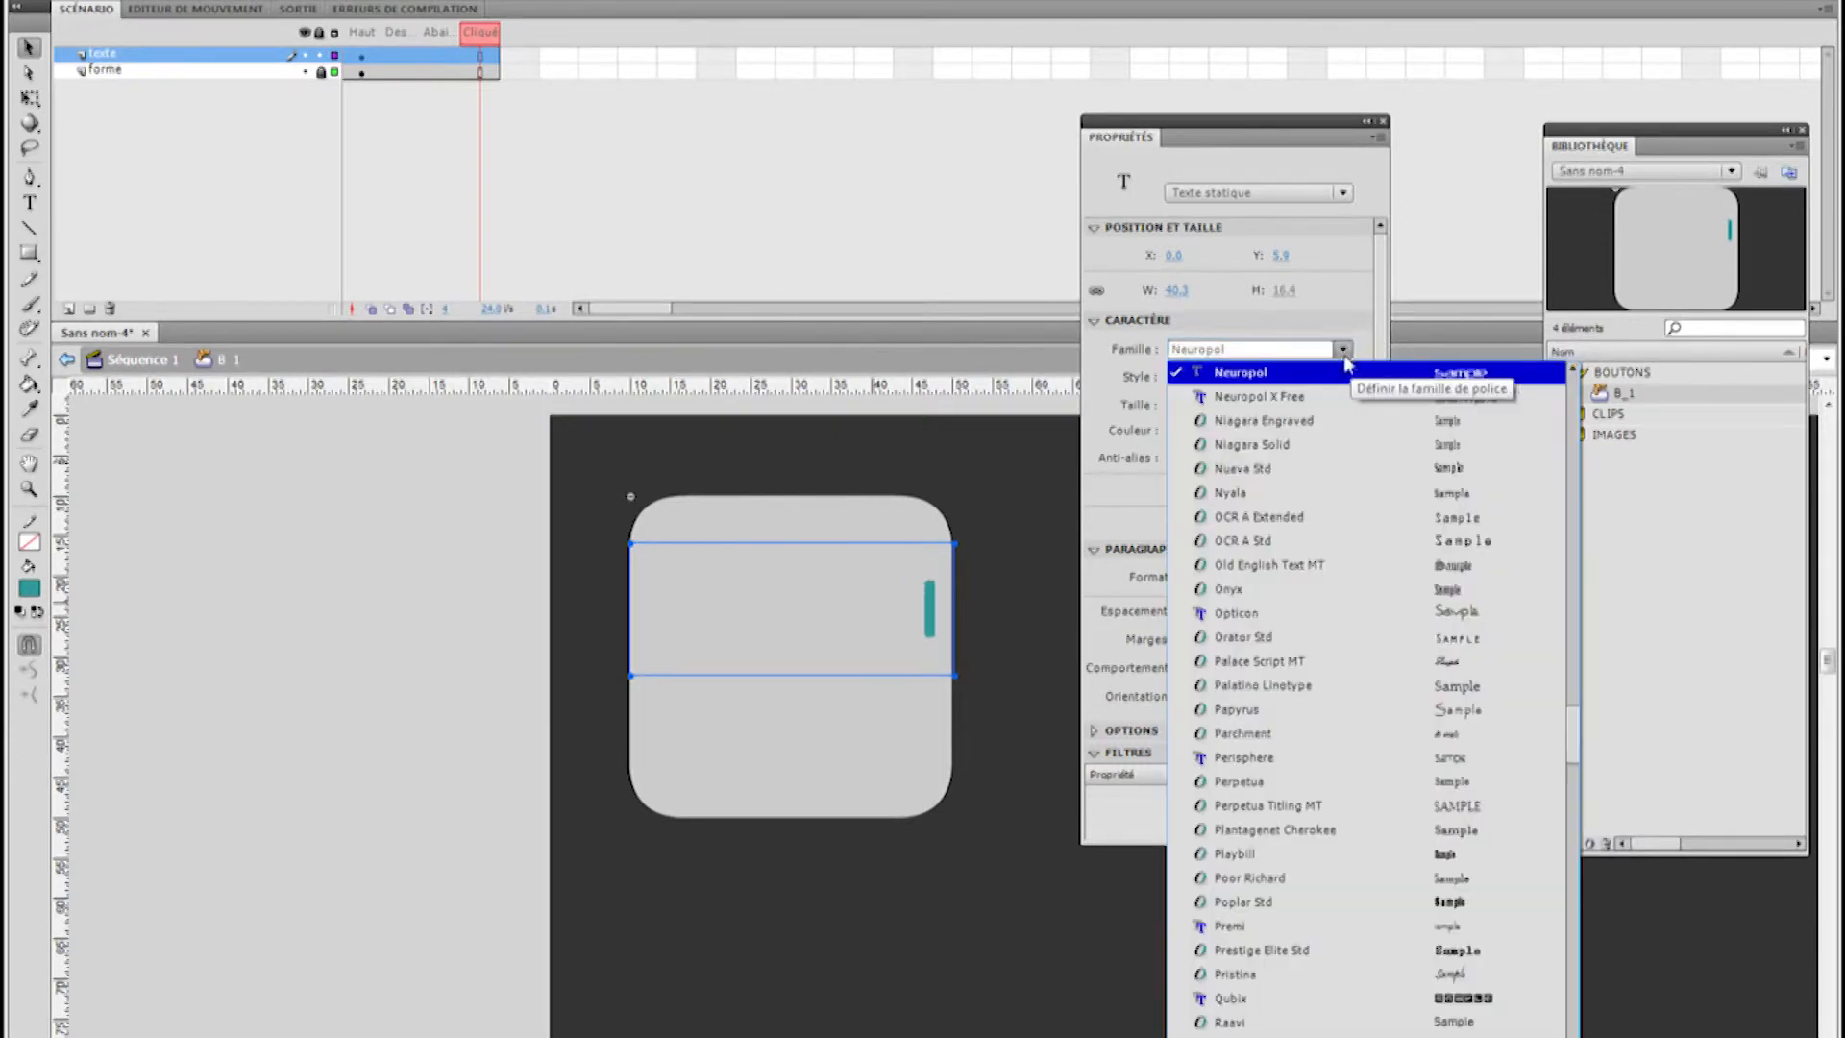
pyautogui.click(1324, 397)
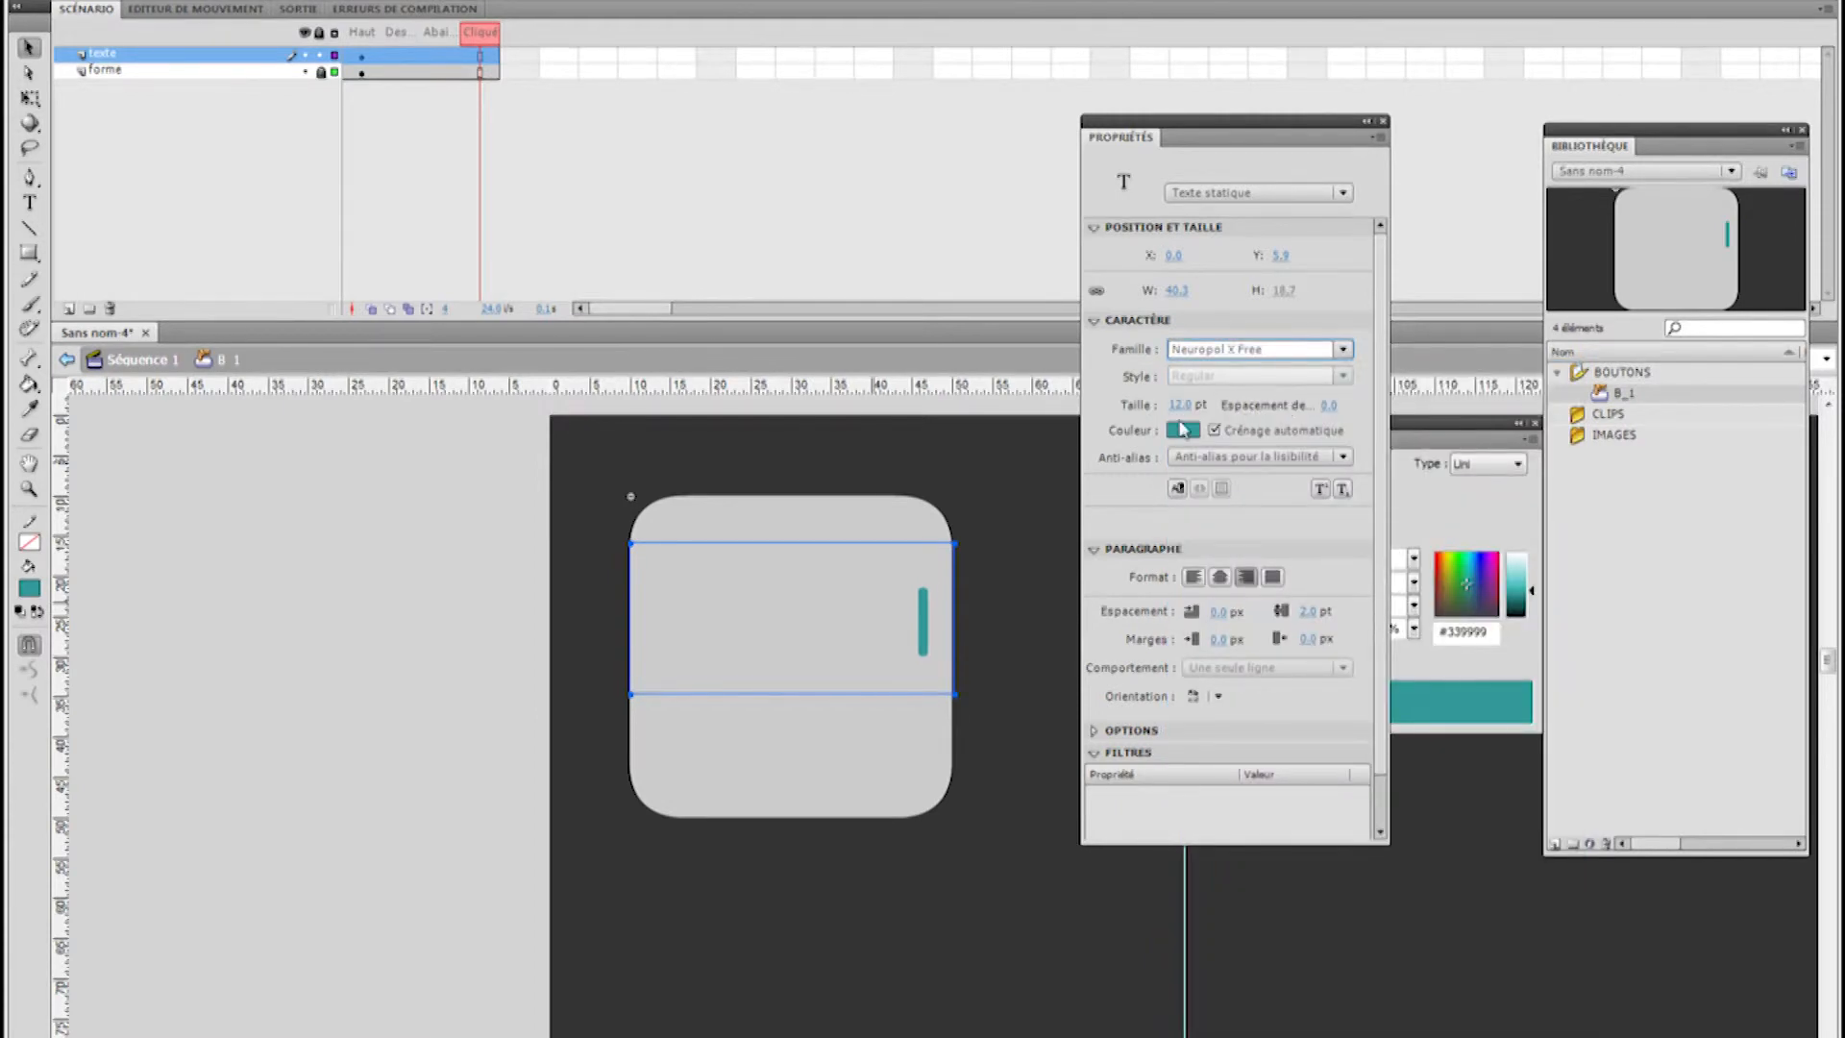
# Set the size of the text "1" to 30 pt
pyautogui.click(1184, 405)
pyautogui.doubleClick(1187, 404)
pyautogui.write('30')
pyautogui.press('Return')
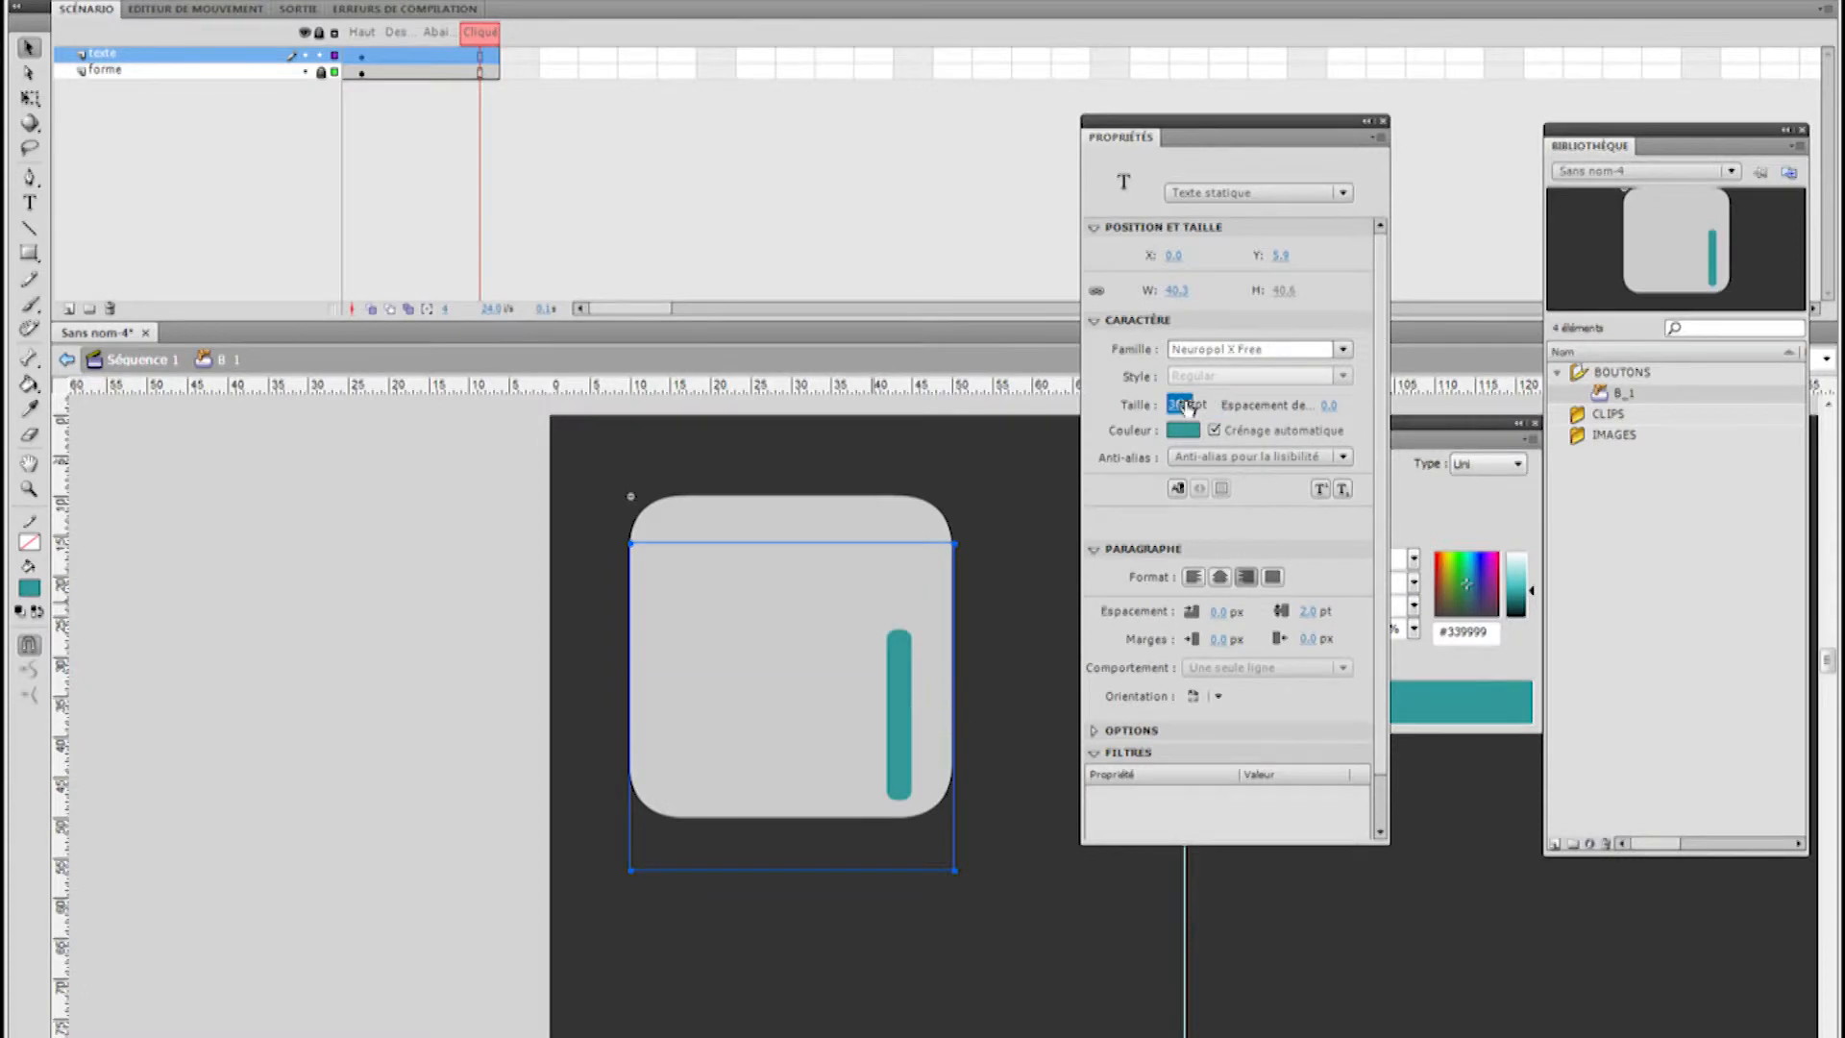
# Centre-align the text "1", move it to the rounded square's vertical middle and put the text properties away
pyautogui.click(1220, 576)
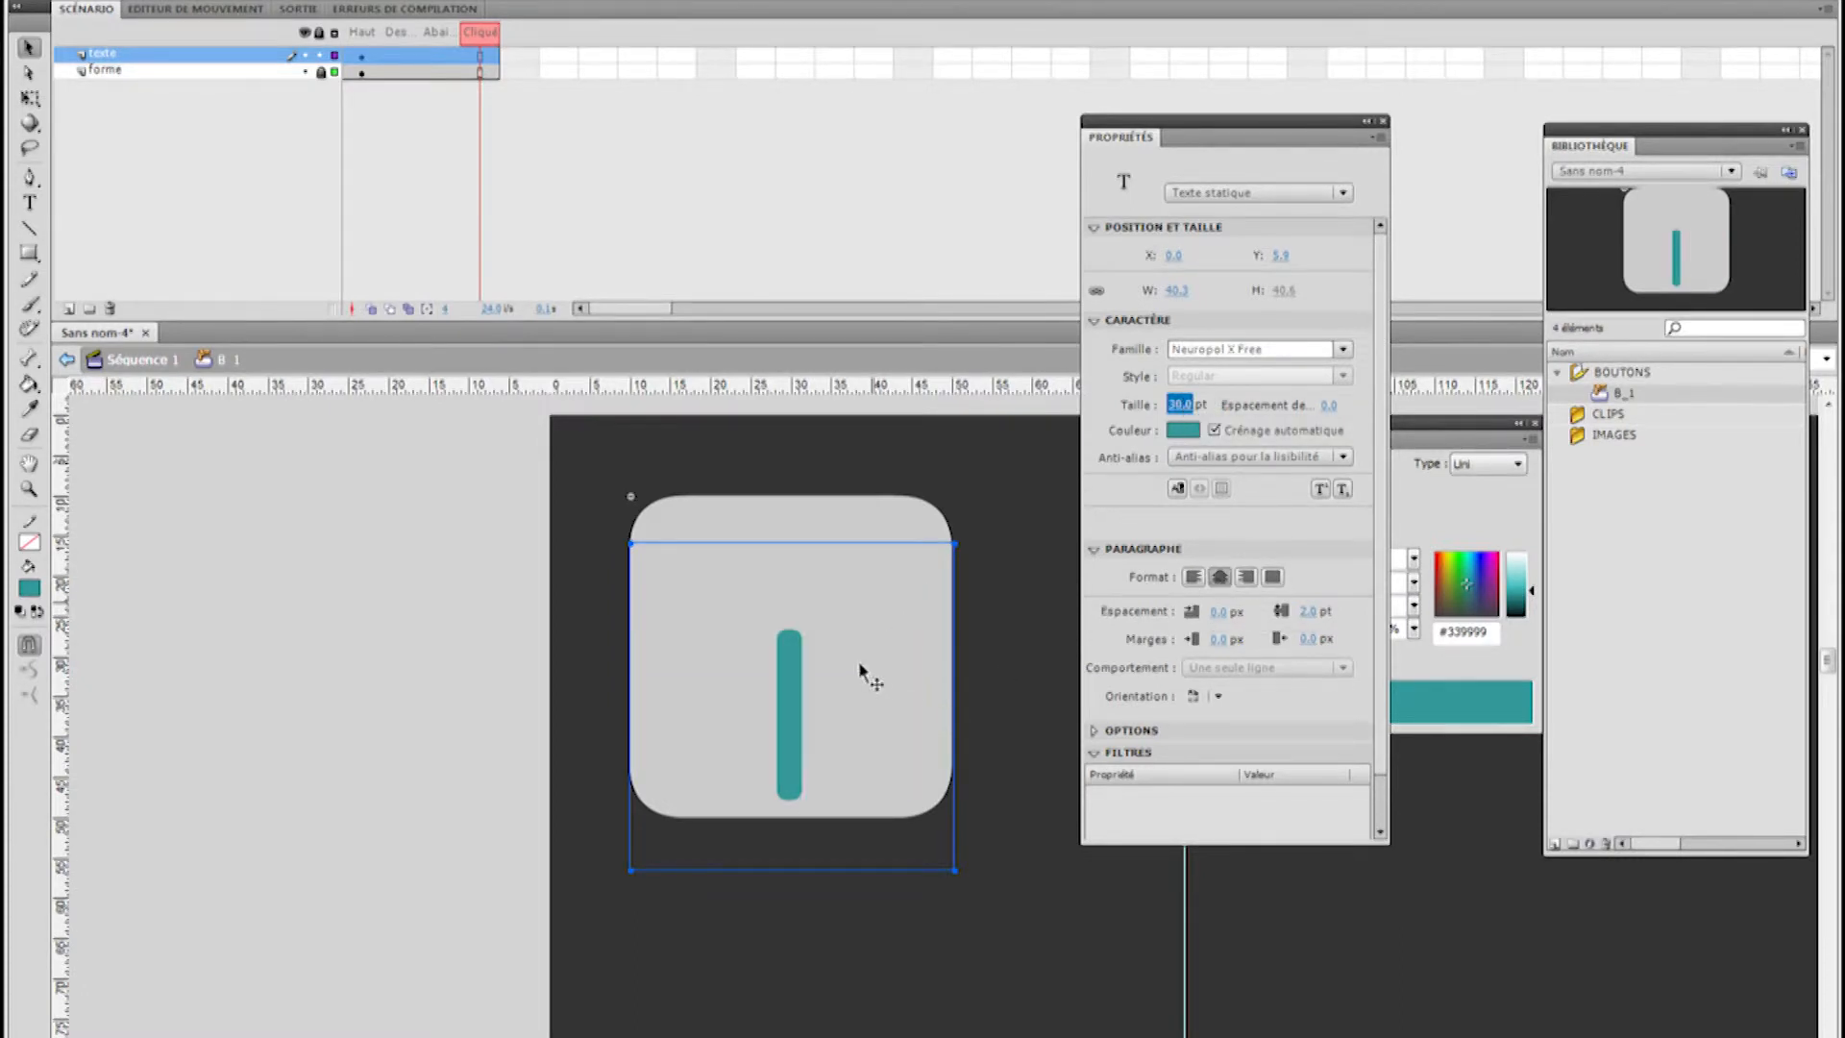
pyautogui.moveTo(785, 662); pyautogui.dragTo(785, 652)
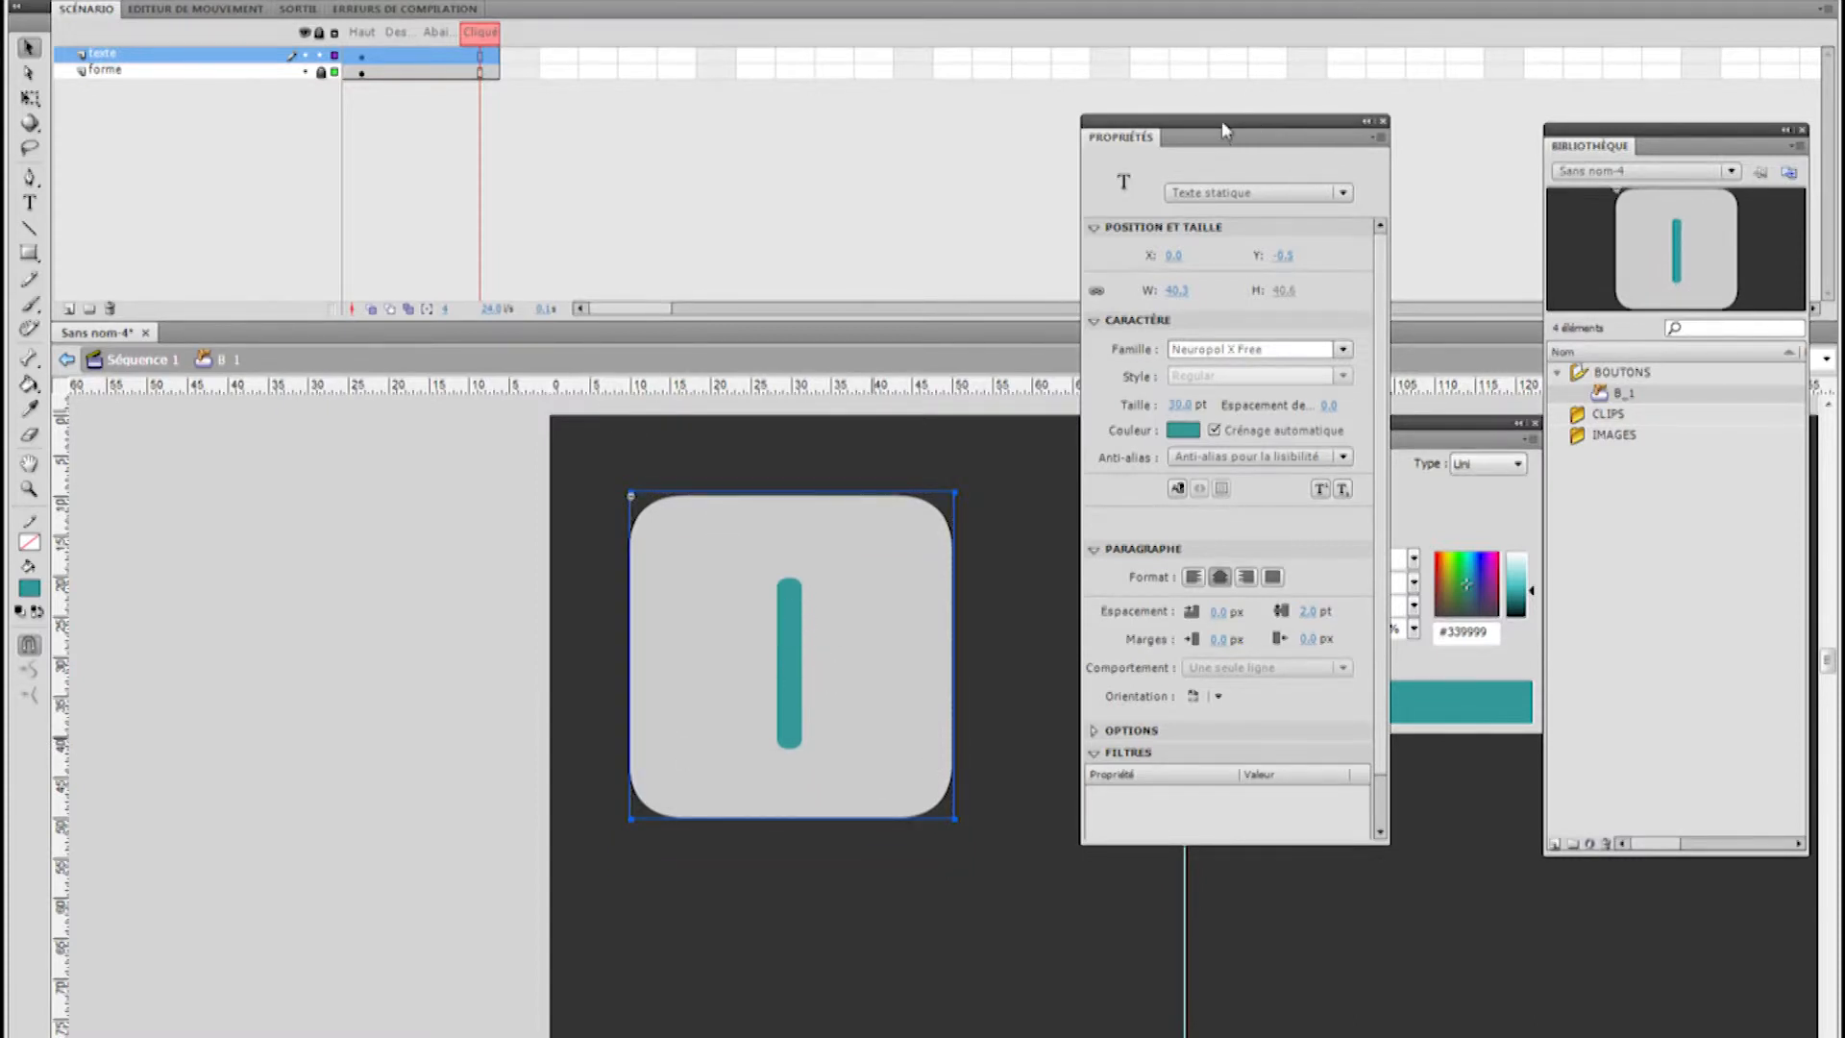
pyautogui.moveTo(1221, 119); pyautogui.dragTo(1844, 119)
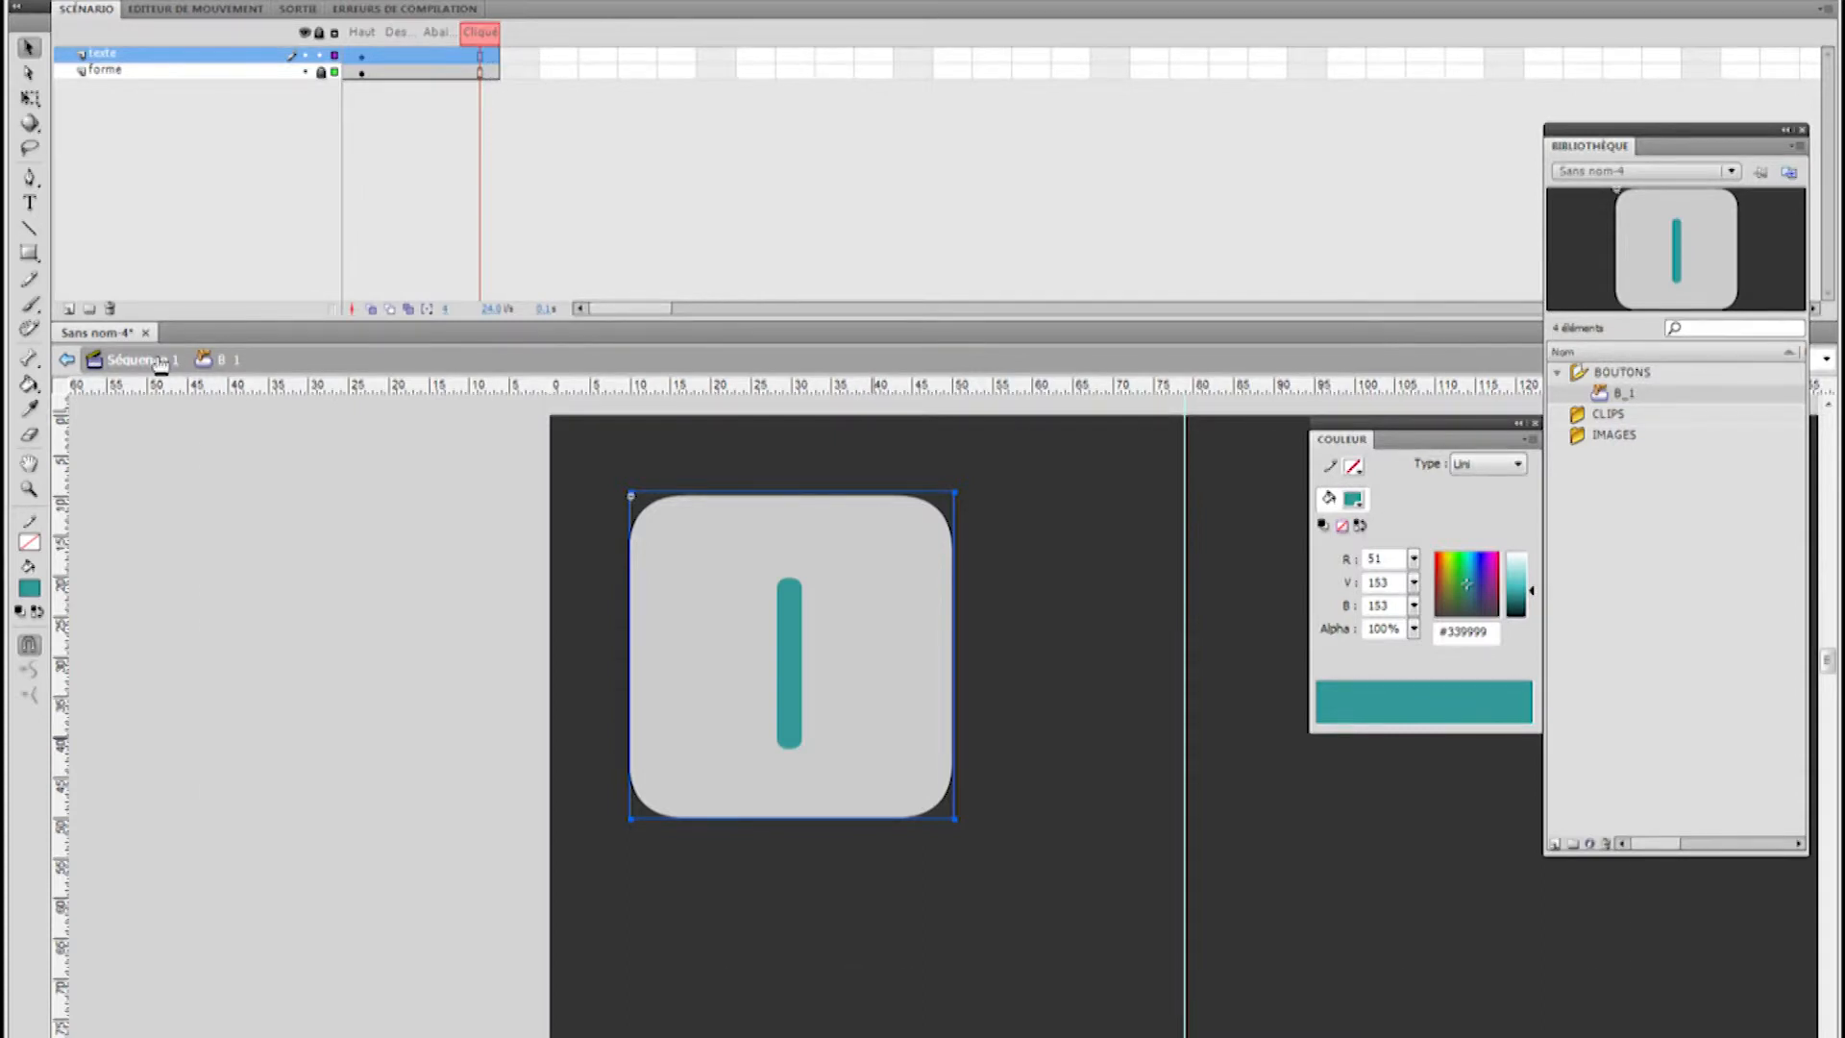
# Leave the B_1 symbol's editing mode and return to the main scene, Séquence 1
pyautogui.click(134, 359)
pyautogui.click(311, 624)
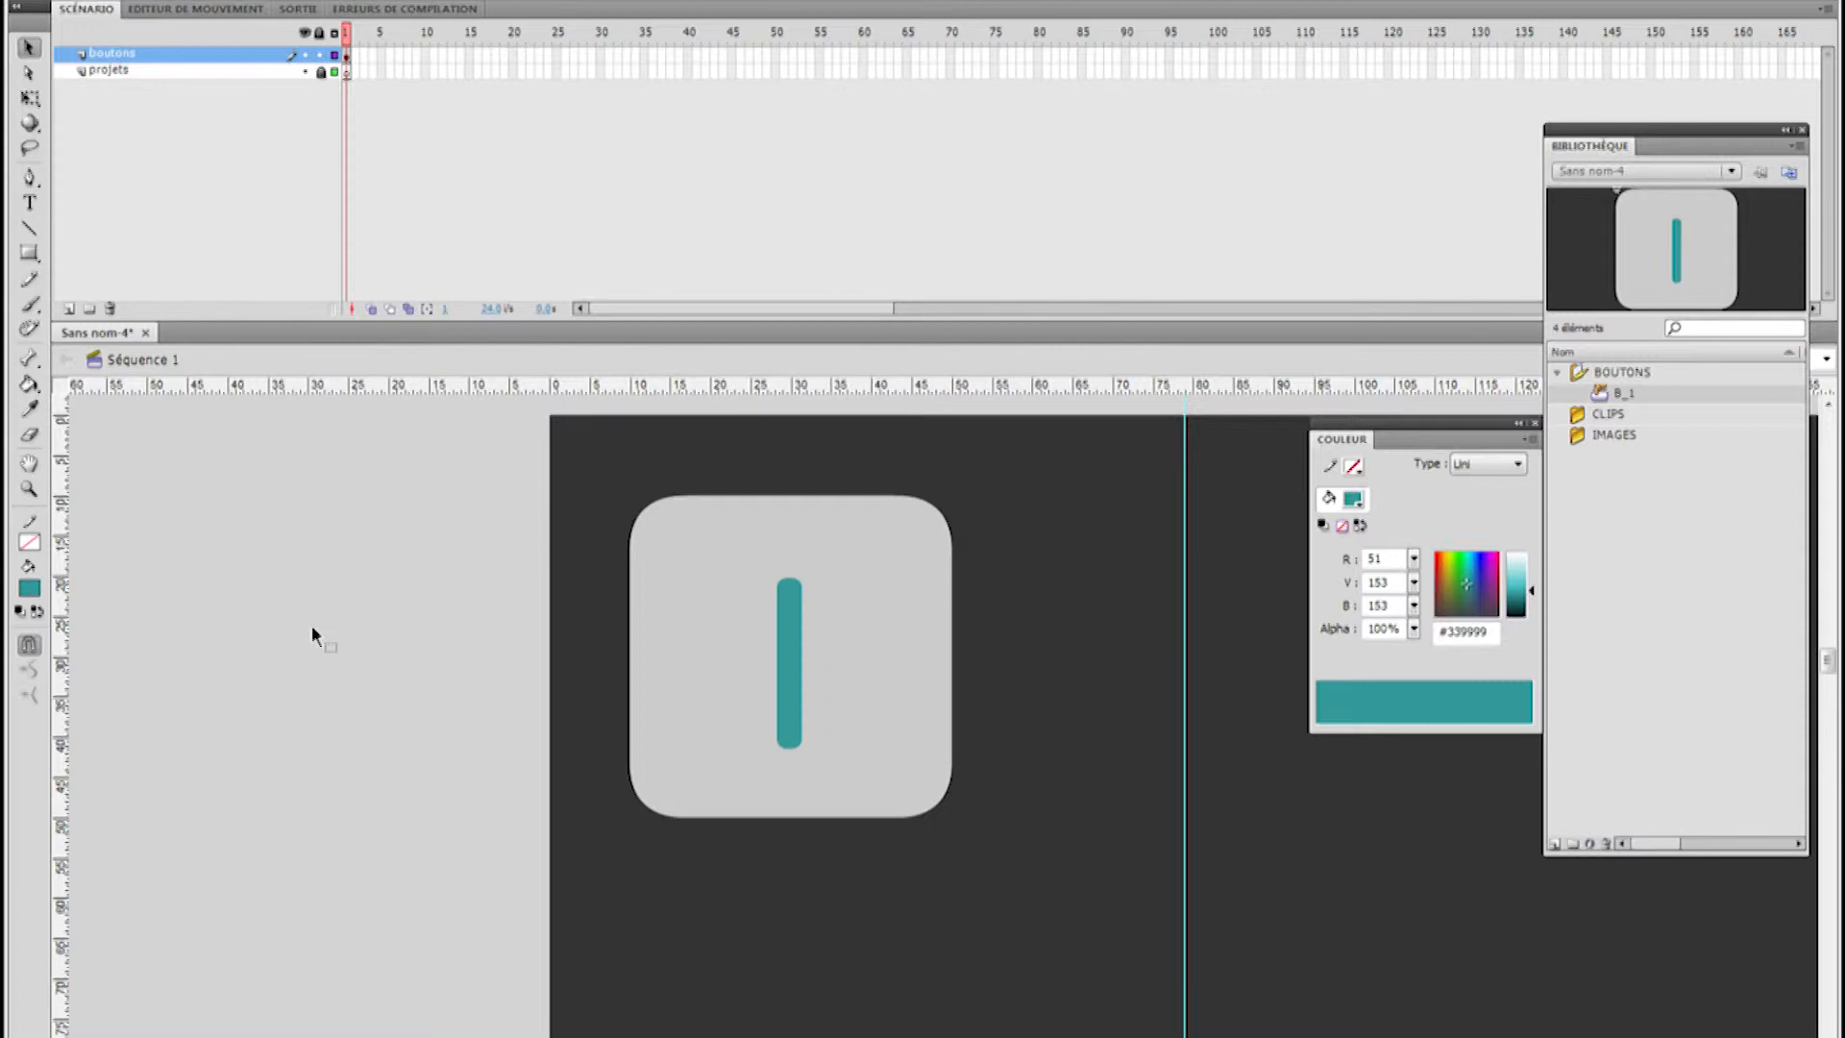
pyautogui.press('z')
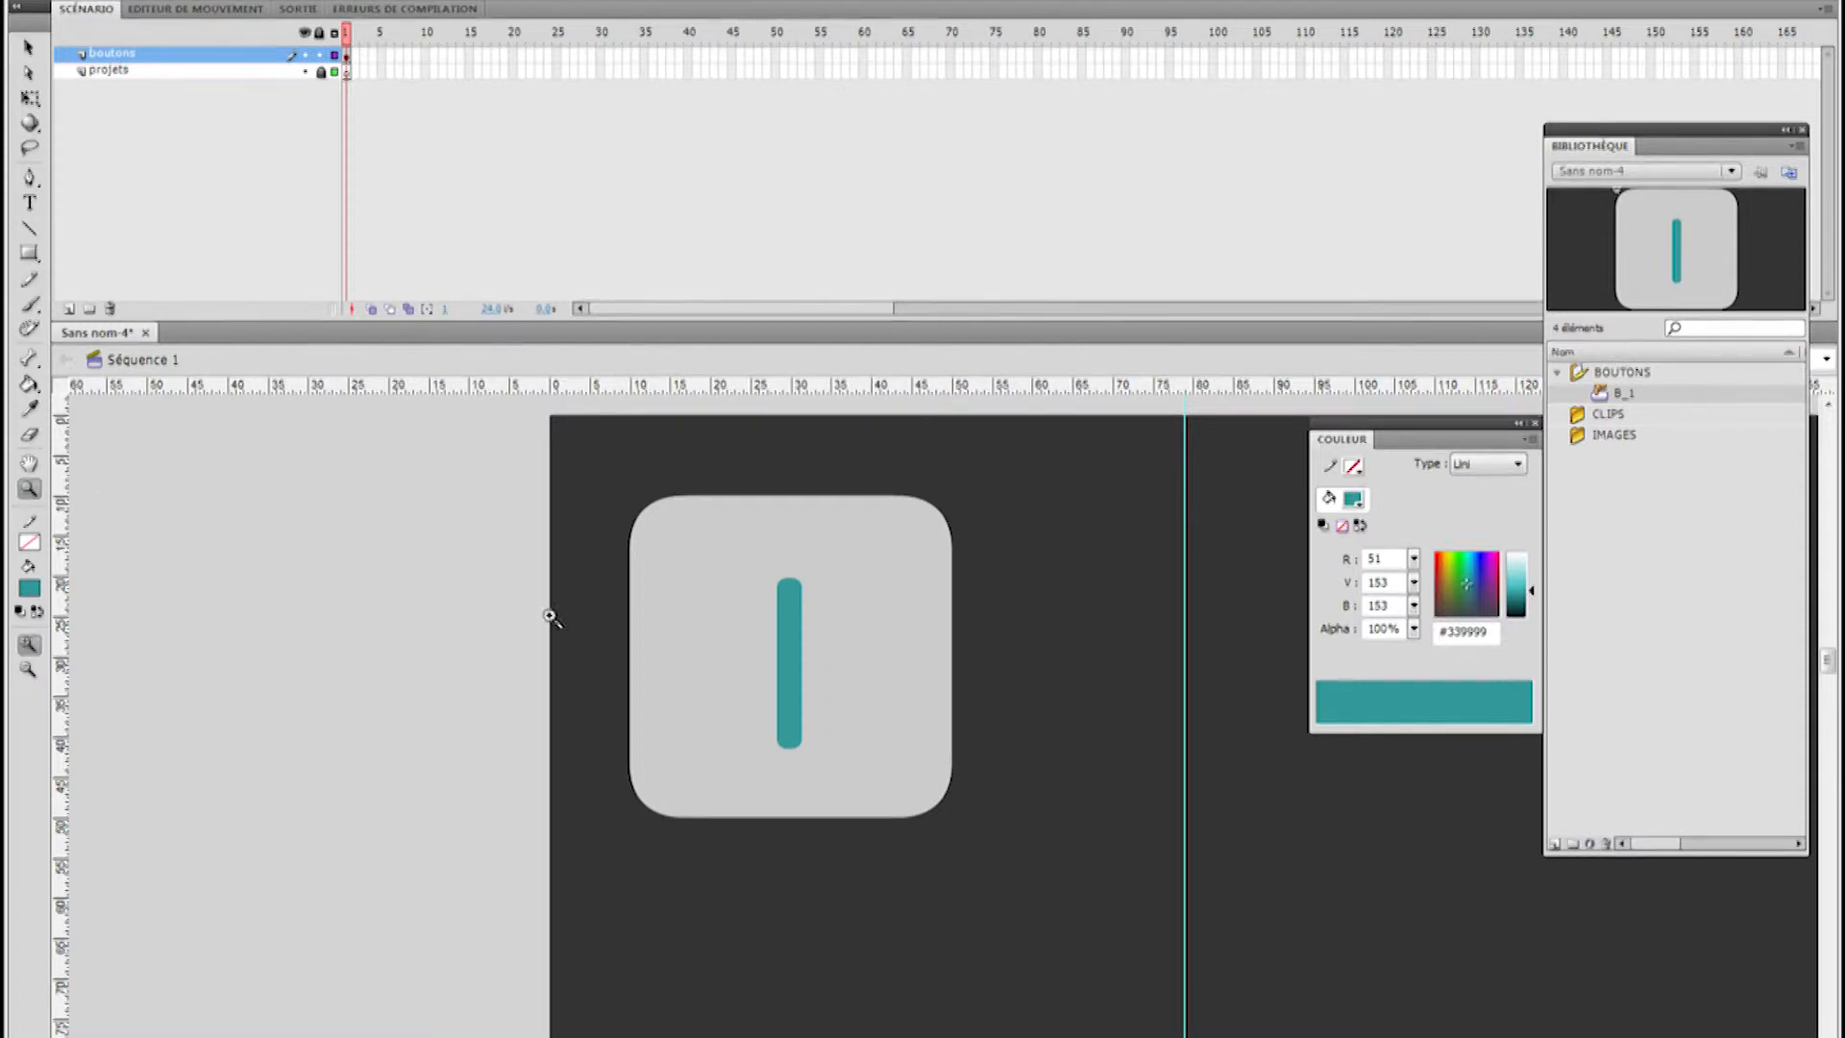
pyautogui.doubleClick(29, 489)
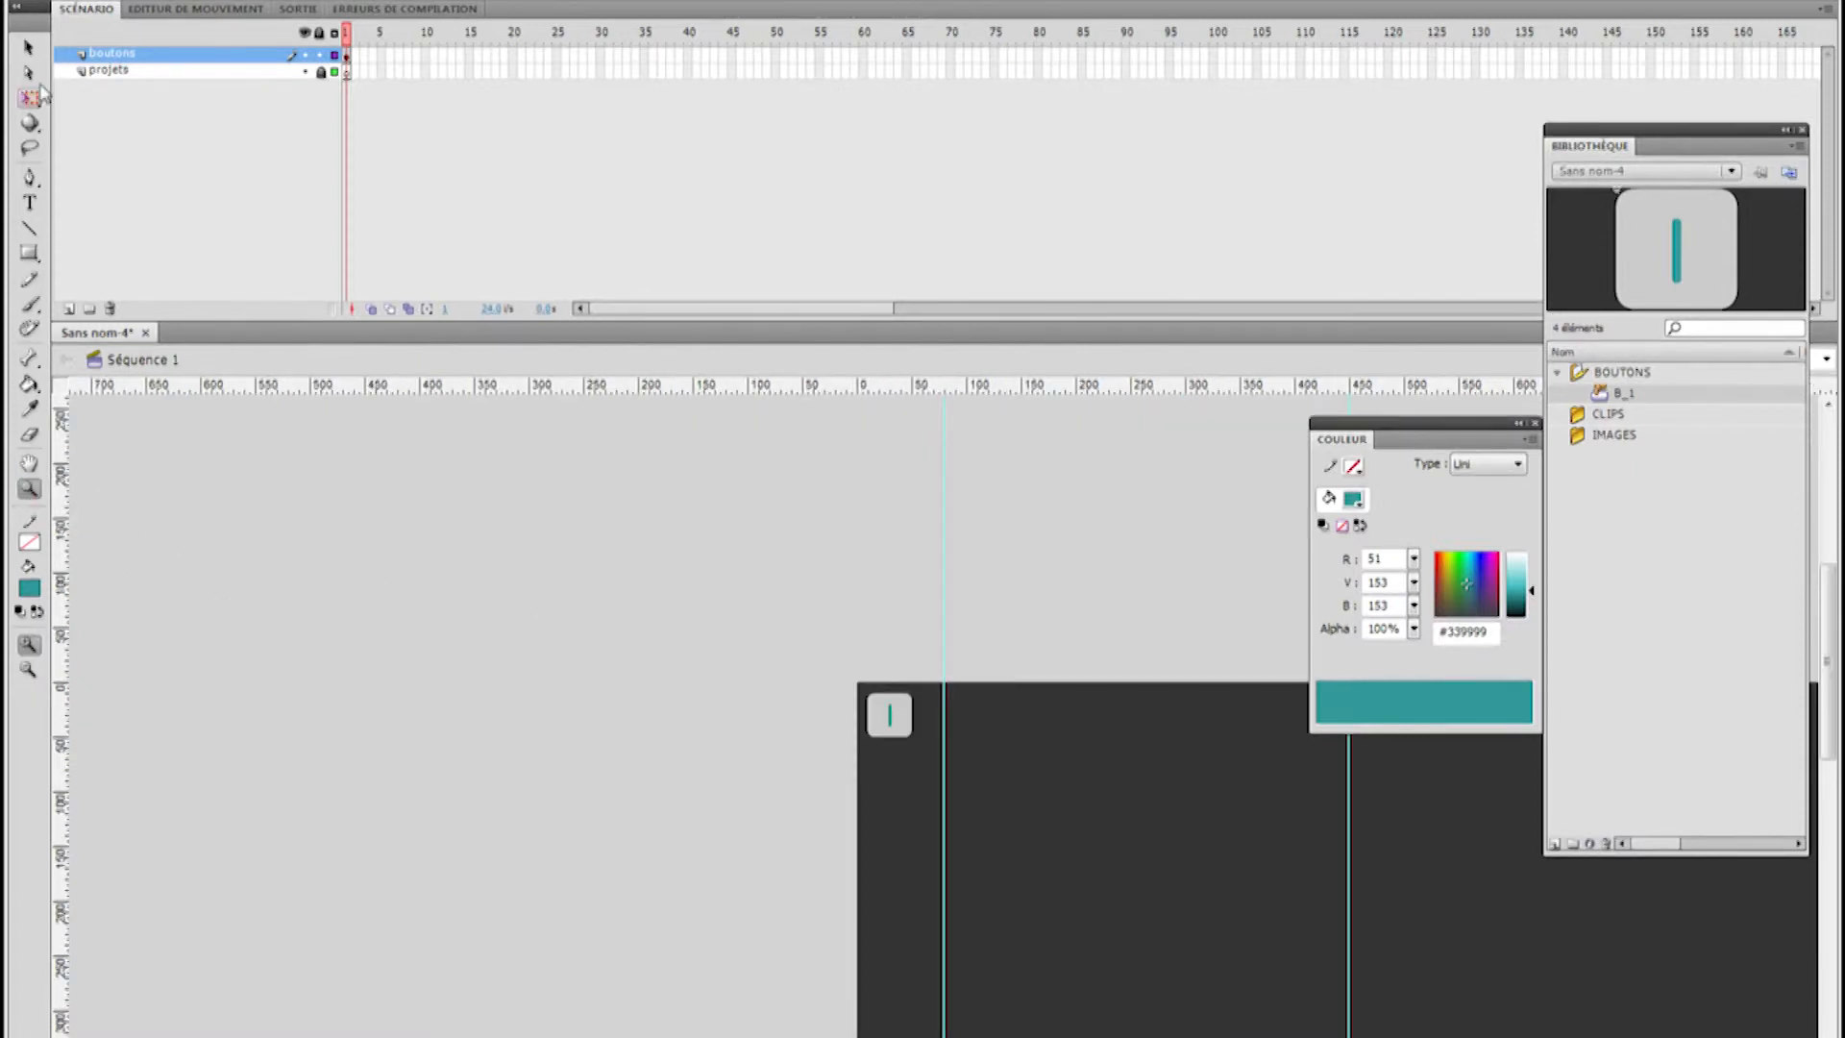
pyautogui.click(29, 47)
pyautogui.moveTo(984, 707); pyautogui.dragTo(623, 525)
# Place a copy of the B_1 button directly beneath the original, about 50 px lower
pyautogui.click(598, 490)
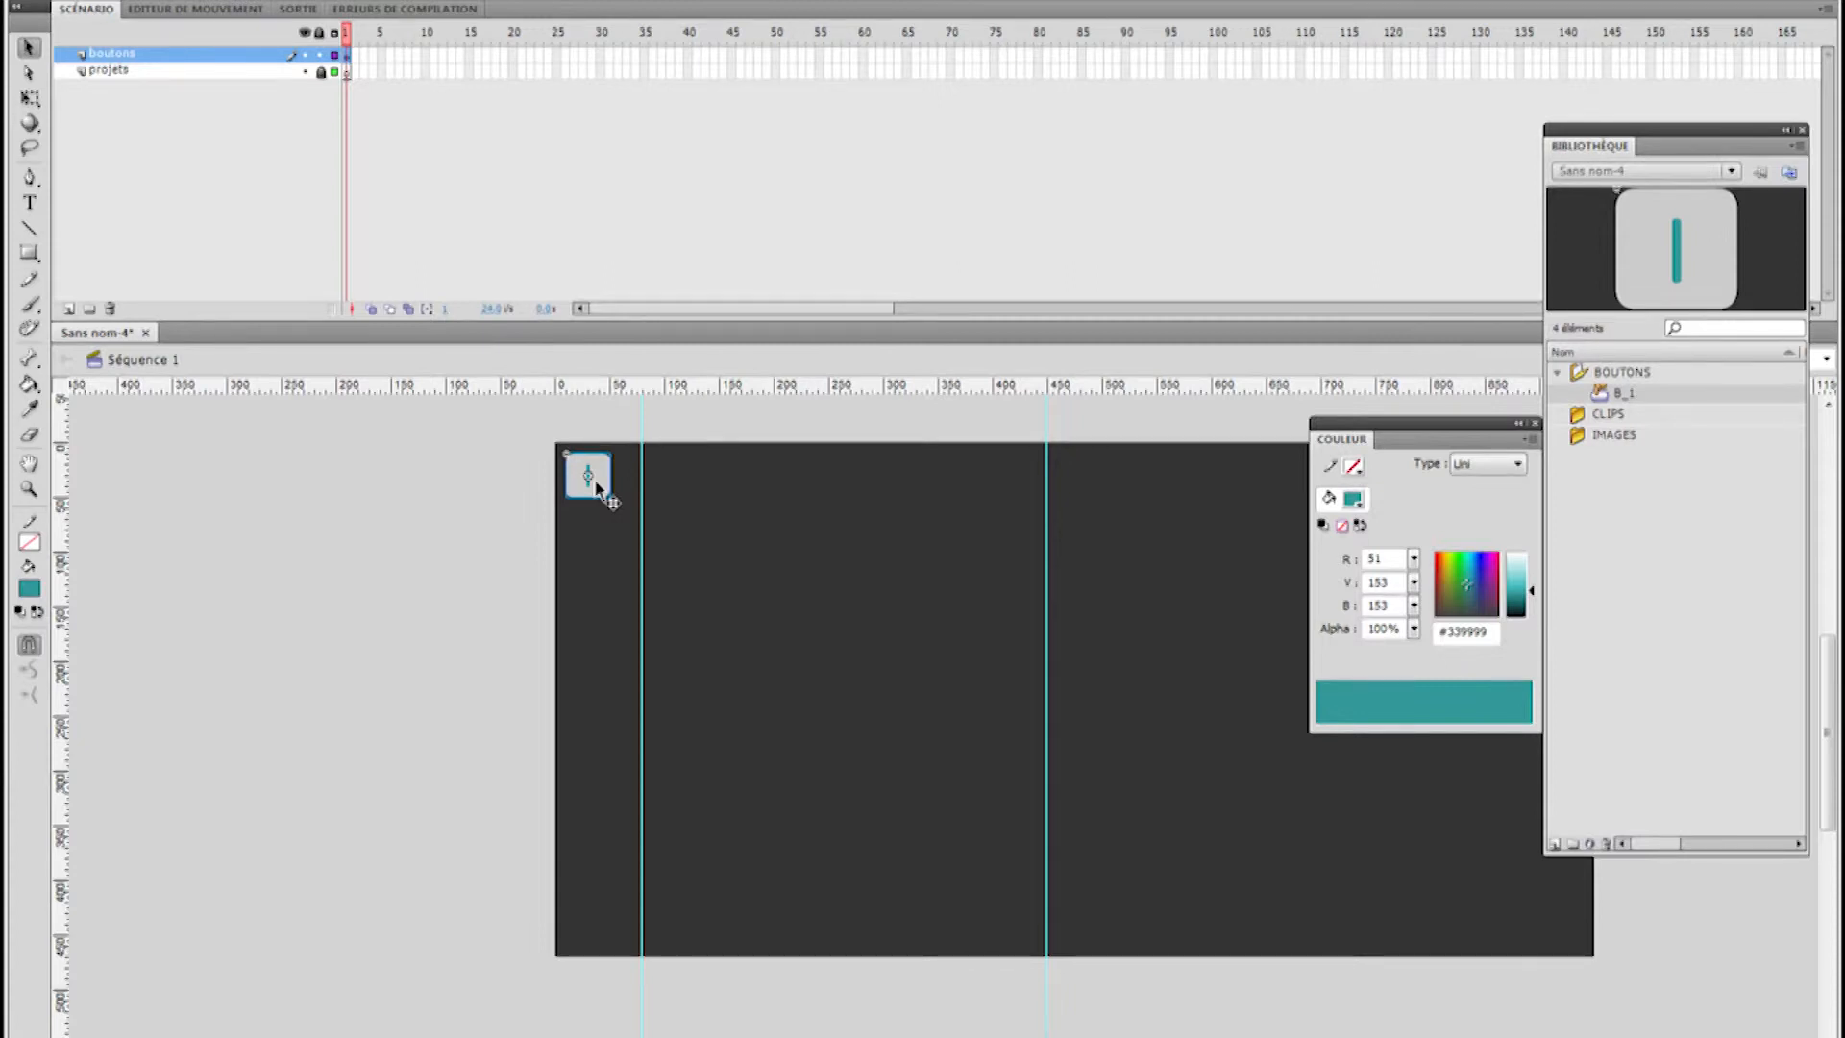
pyautogui.hotkey('shift', 'Down')
pyautogui.hotkey('shift', 'Down')
pyautogui.hotkey('shift', 'Down')
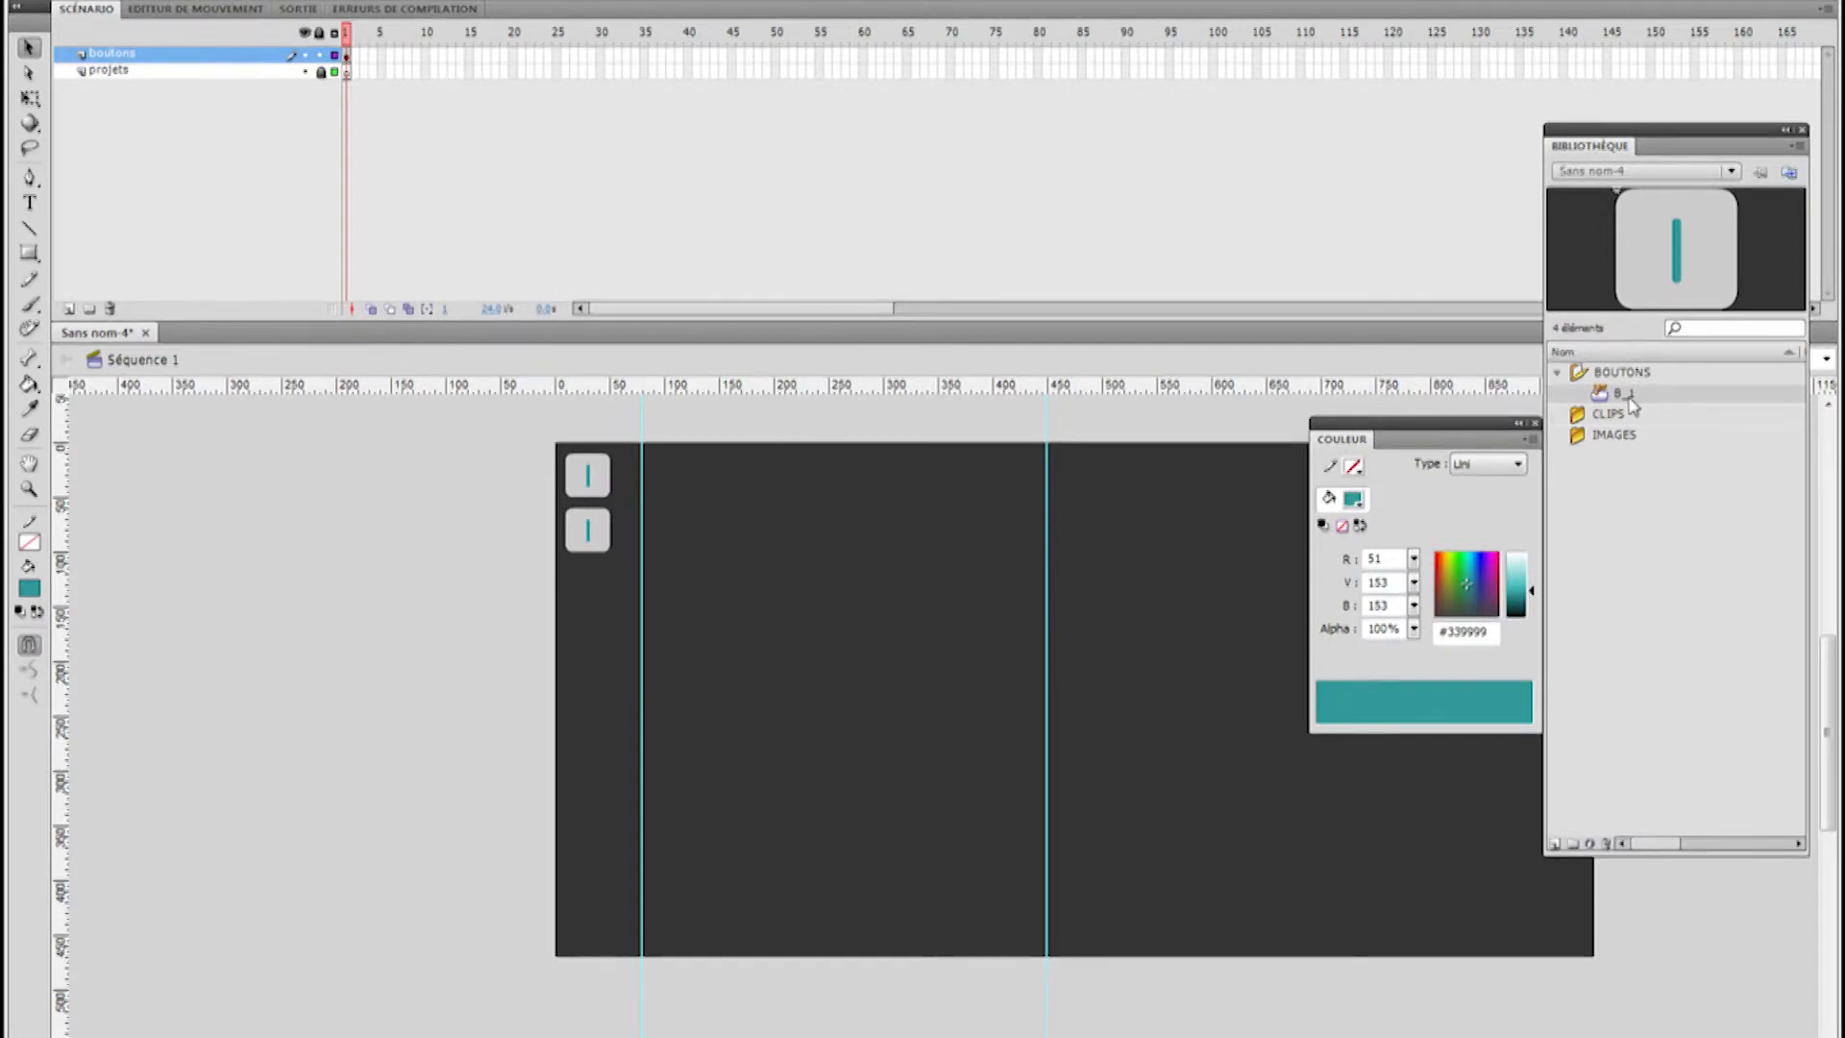
# Duplicate the symbol of the lower button under the name B_2
pyautogui.rightClick(607, 536)
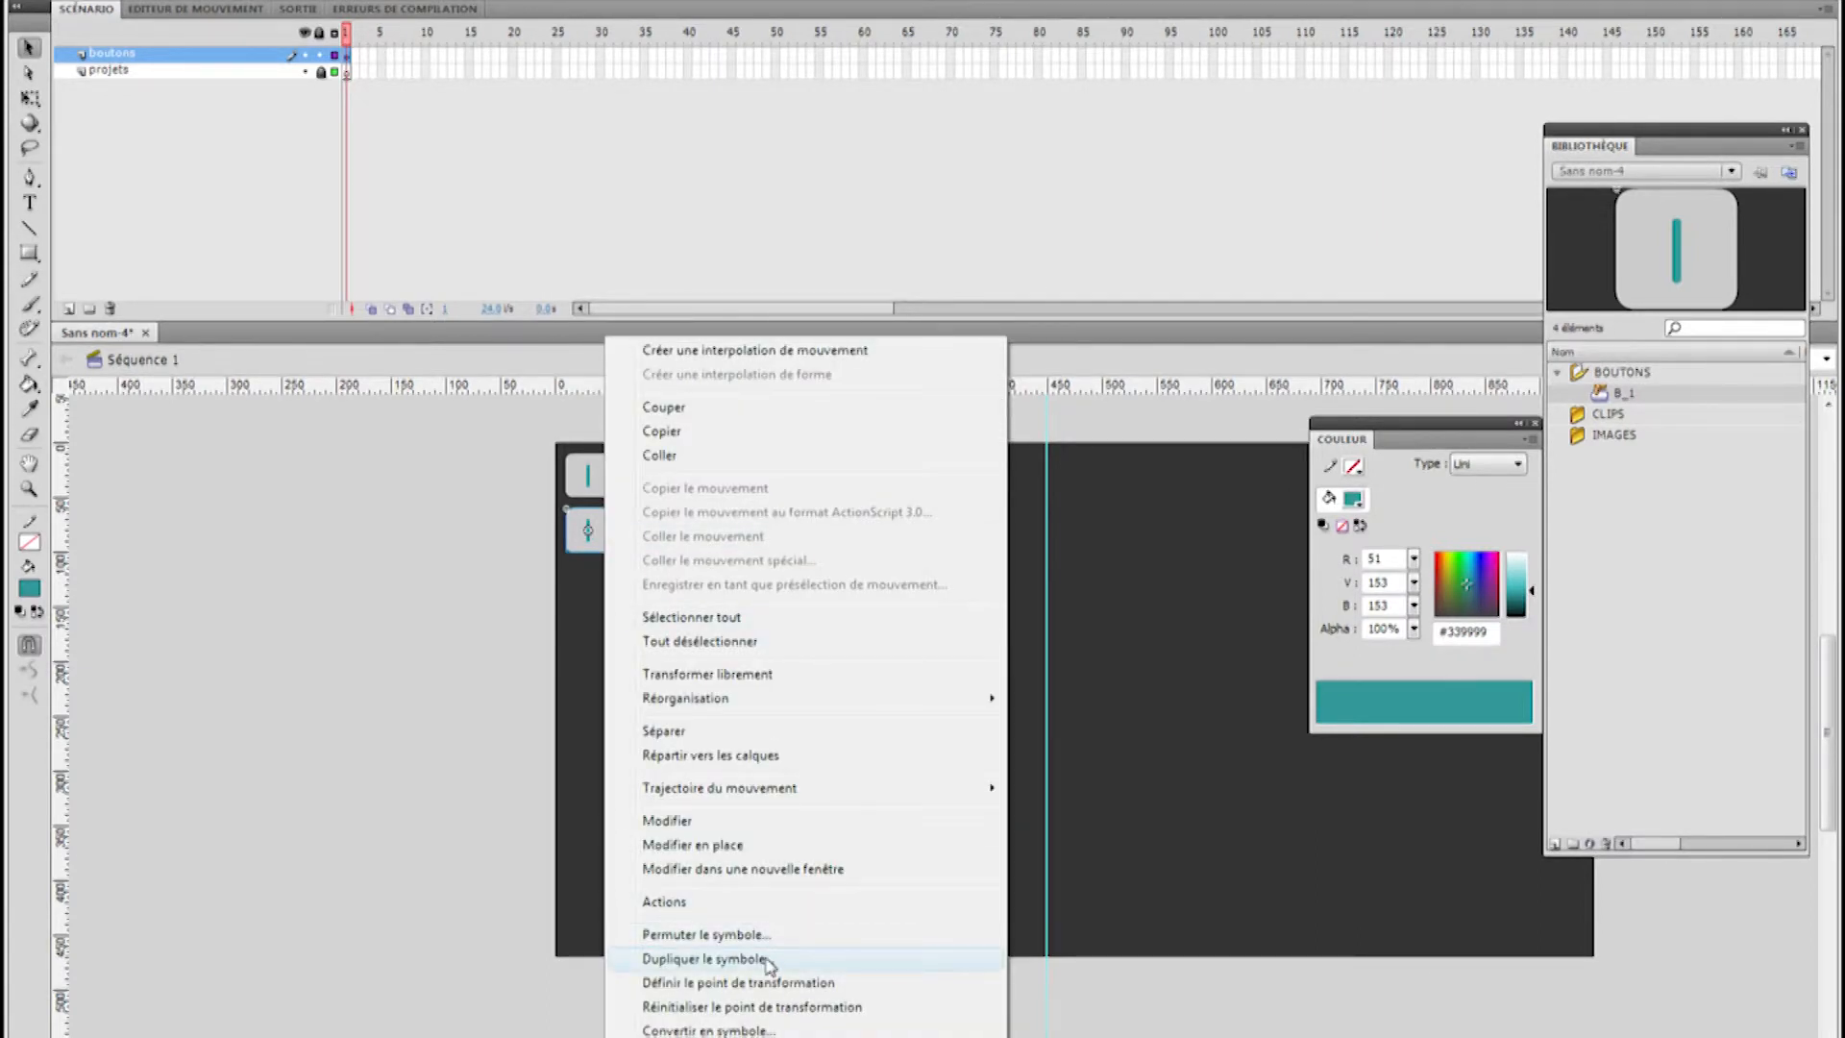
pyautogui.click(769, 959)
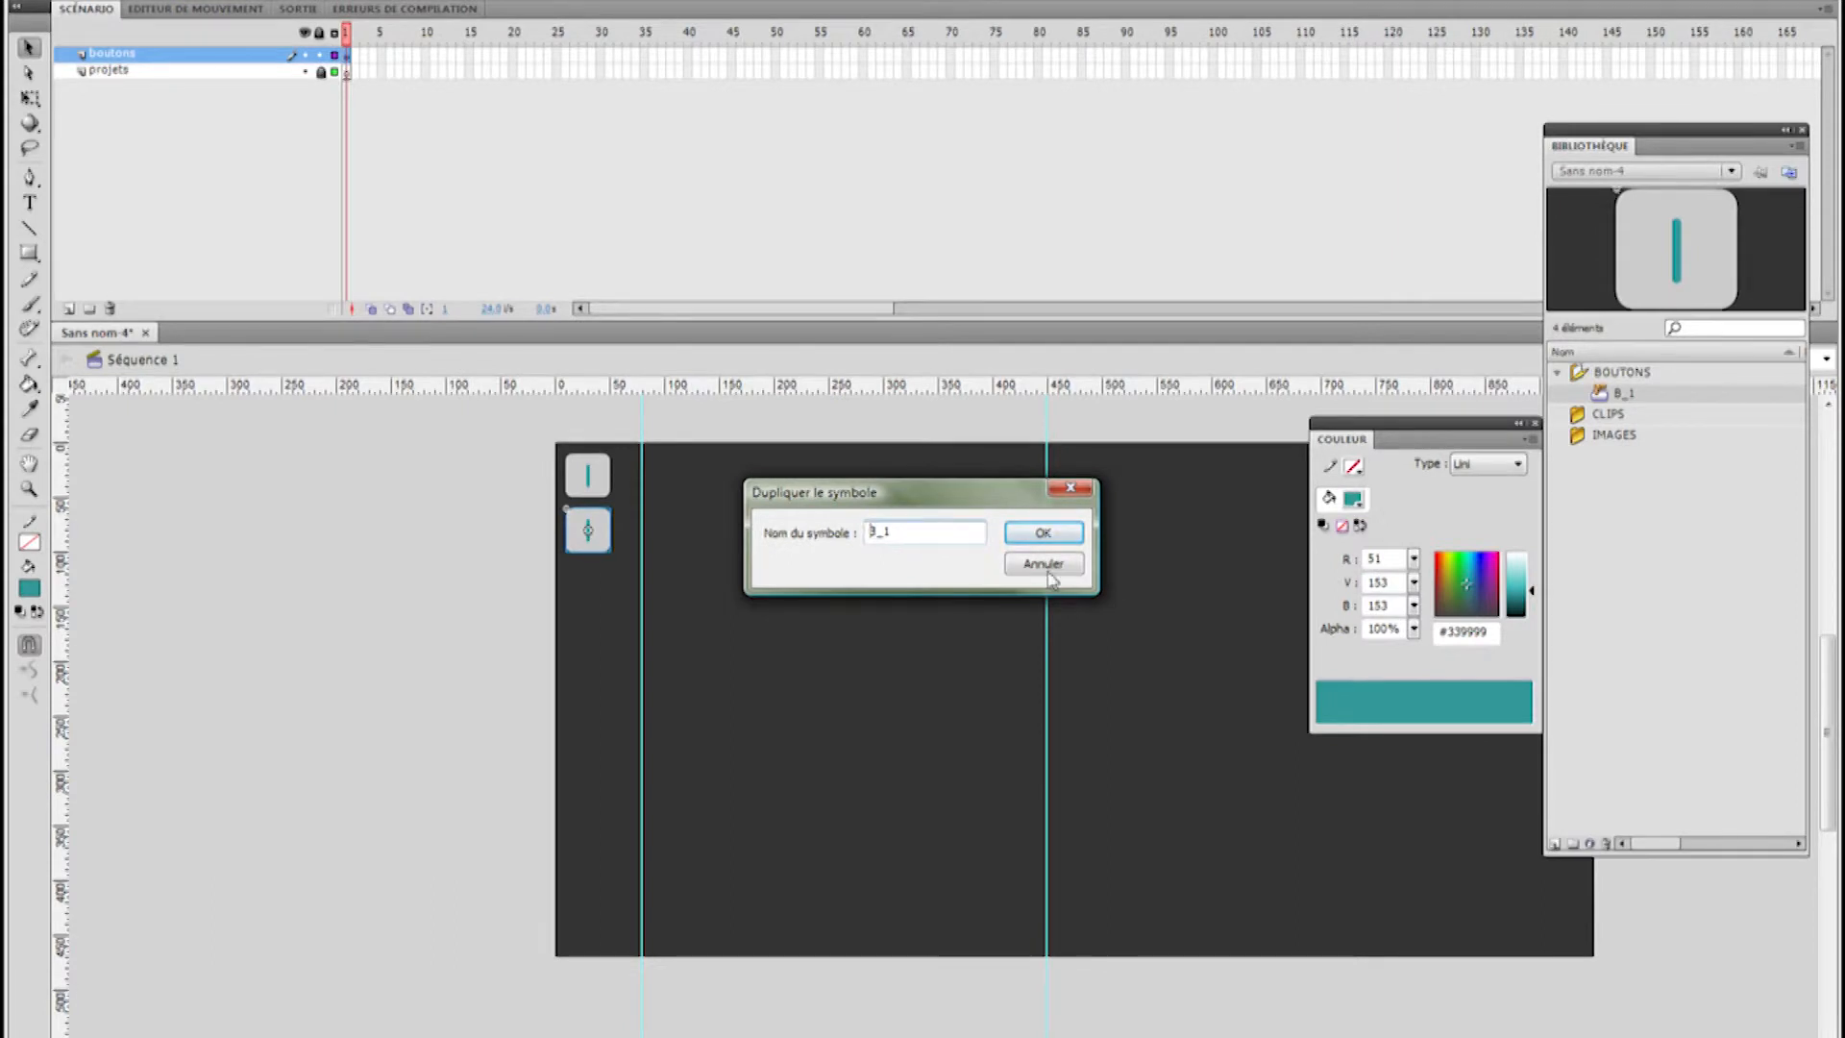
pyautogui.press('BackSpace')
pyautogui.write('2')
pyautogui.click(1031, 540)
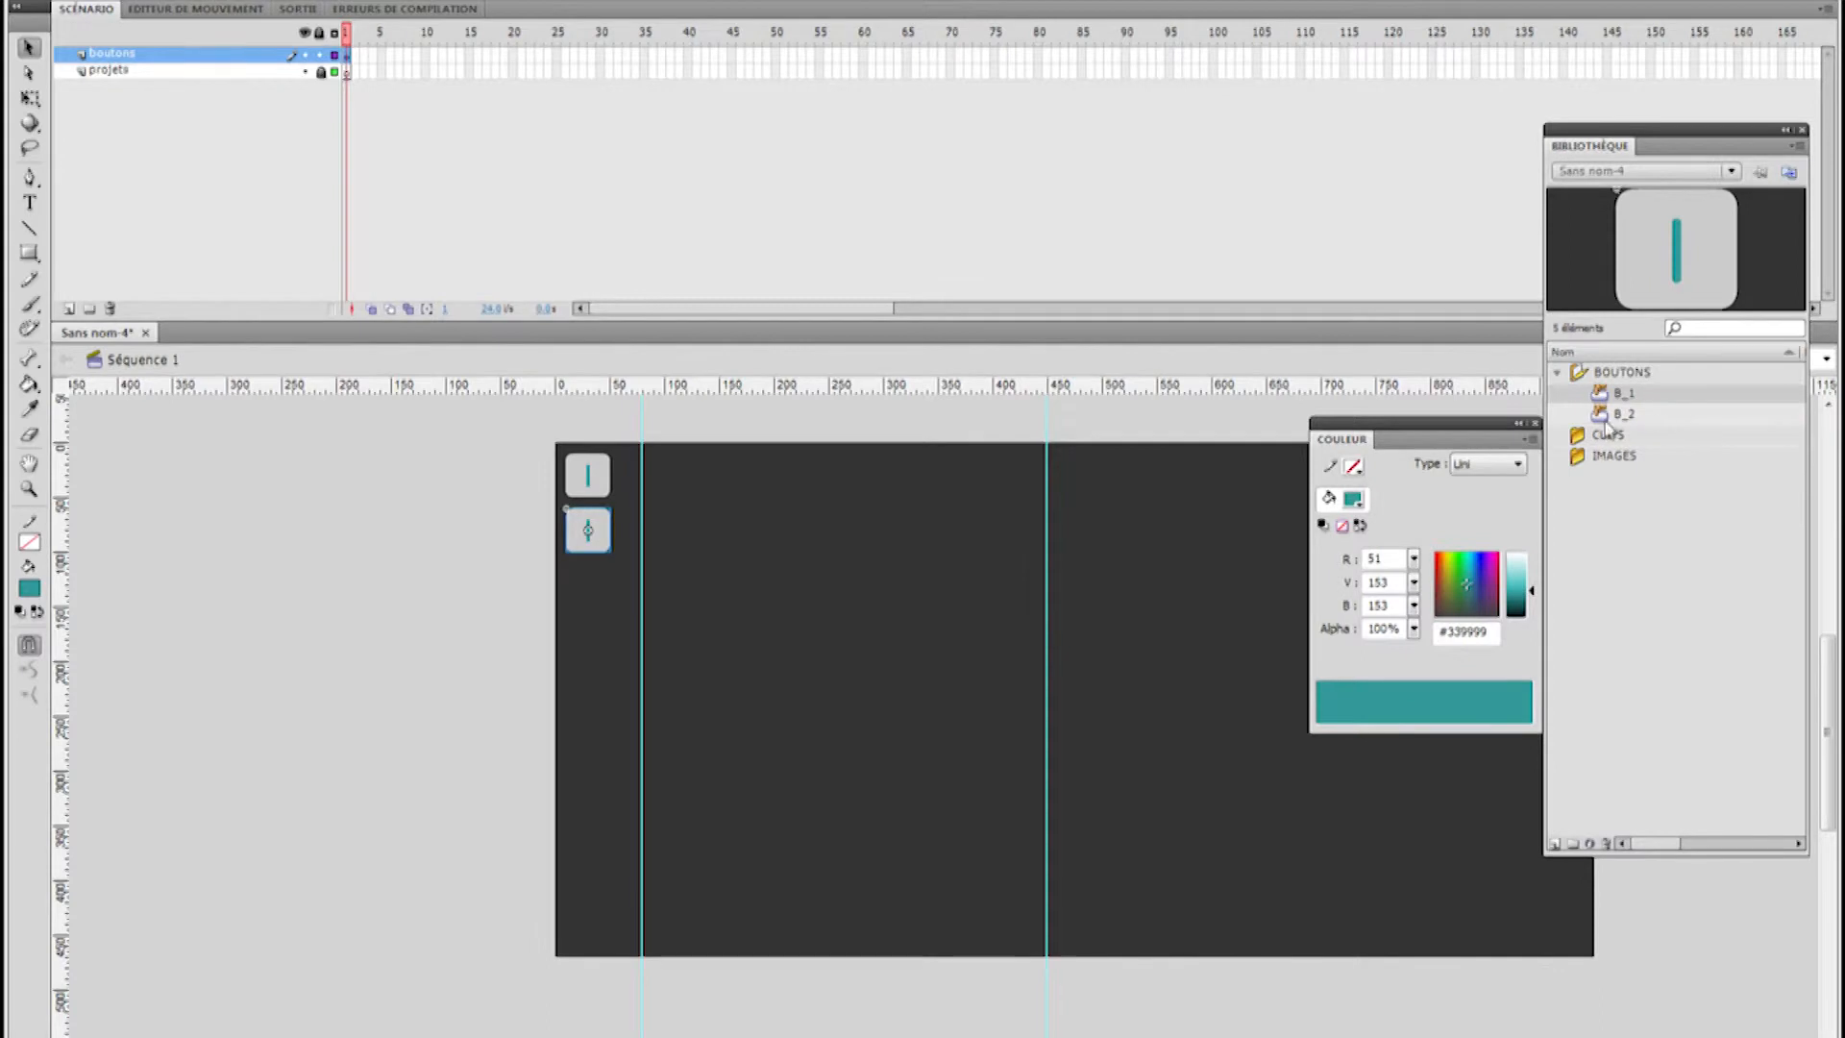
# Change the number inside the B_2 button to "2" and return to the main scene
pyautogui.doubleClick(603, 531)
pyautogui.click(29, 202)
pyautogui.doubleClick(593, 529)
pyautogui.write('2')
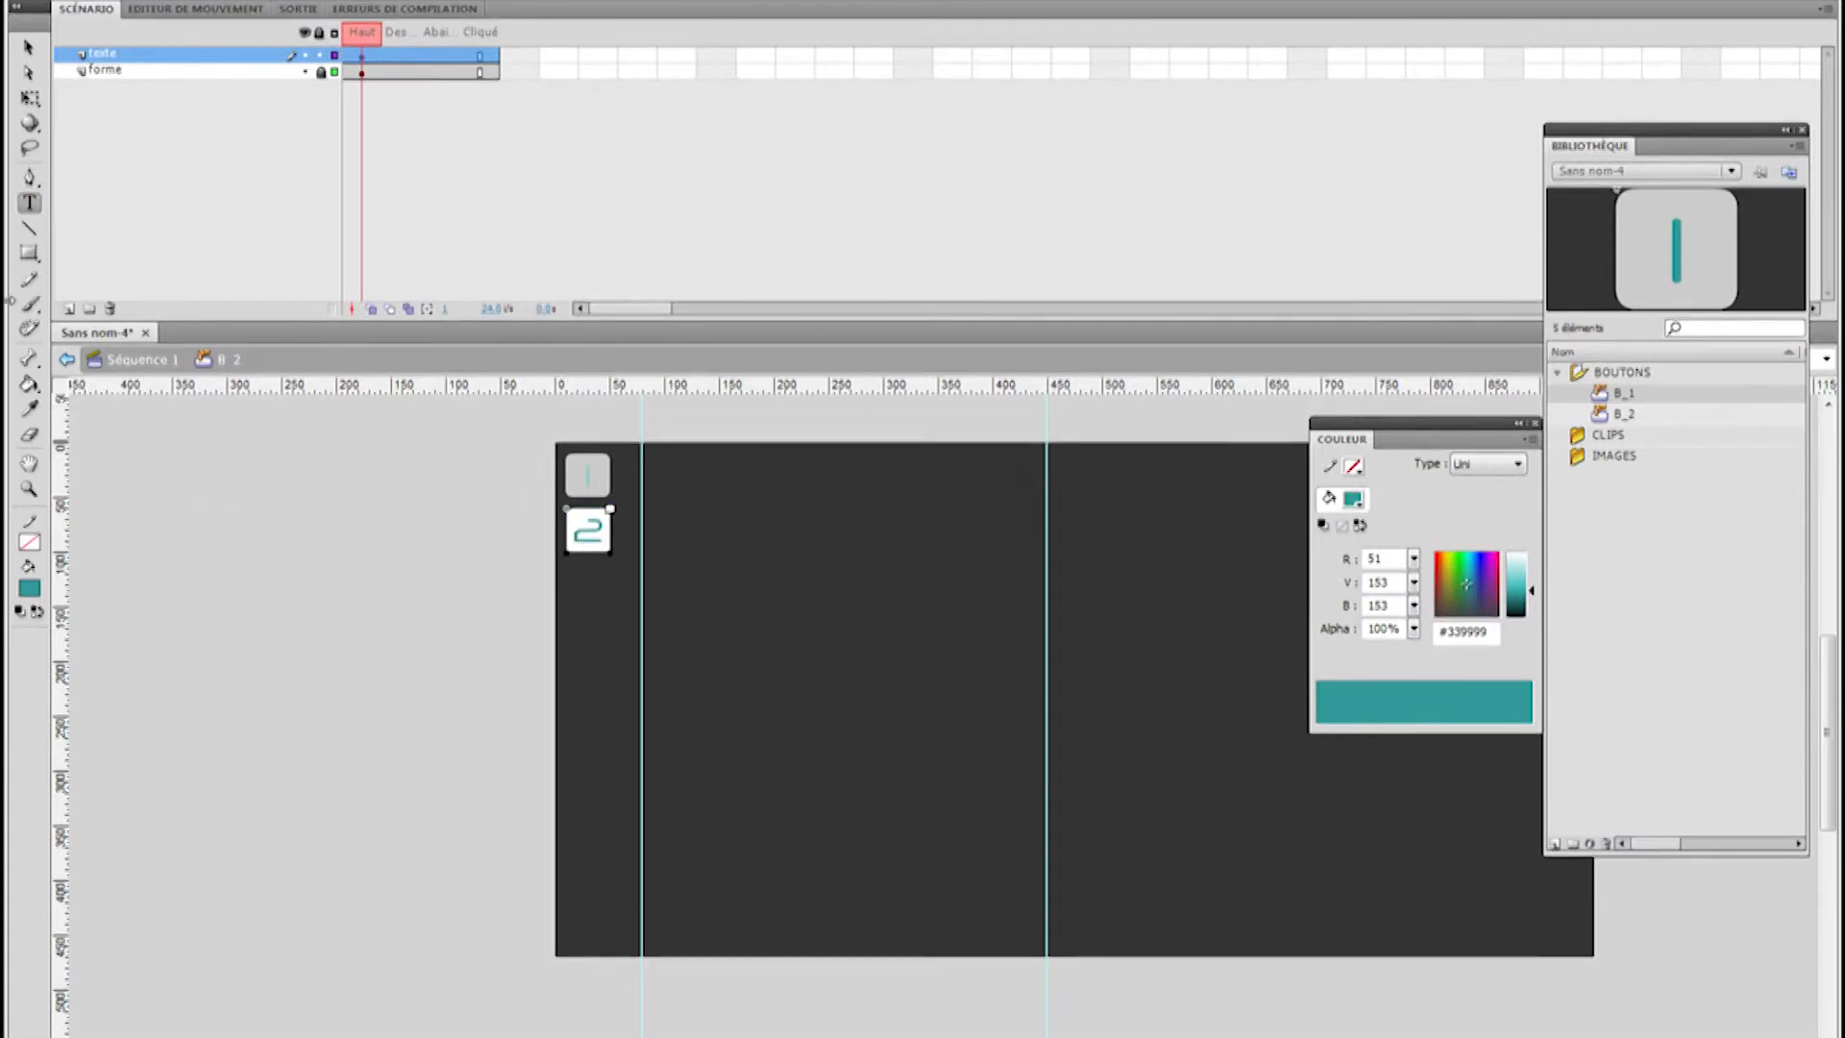
pyautogui.click(28, 48)
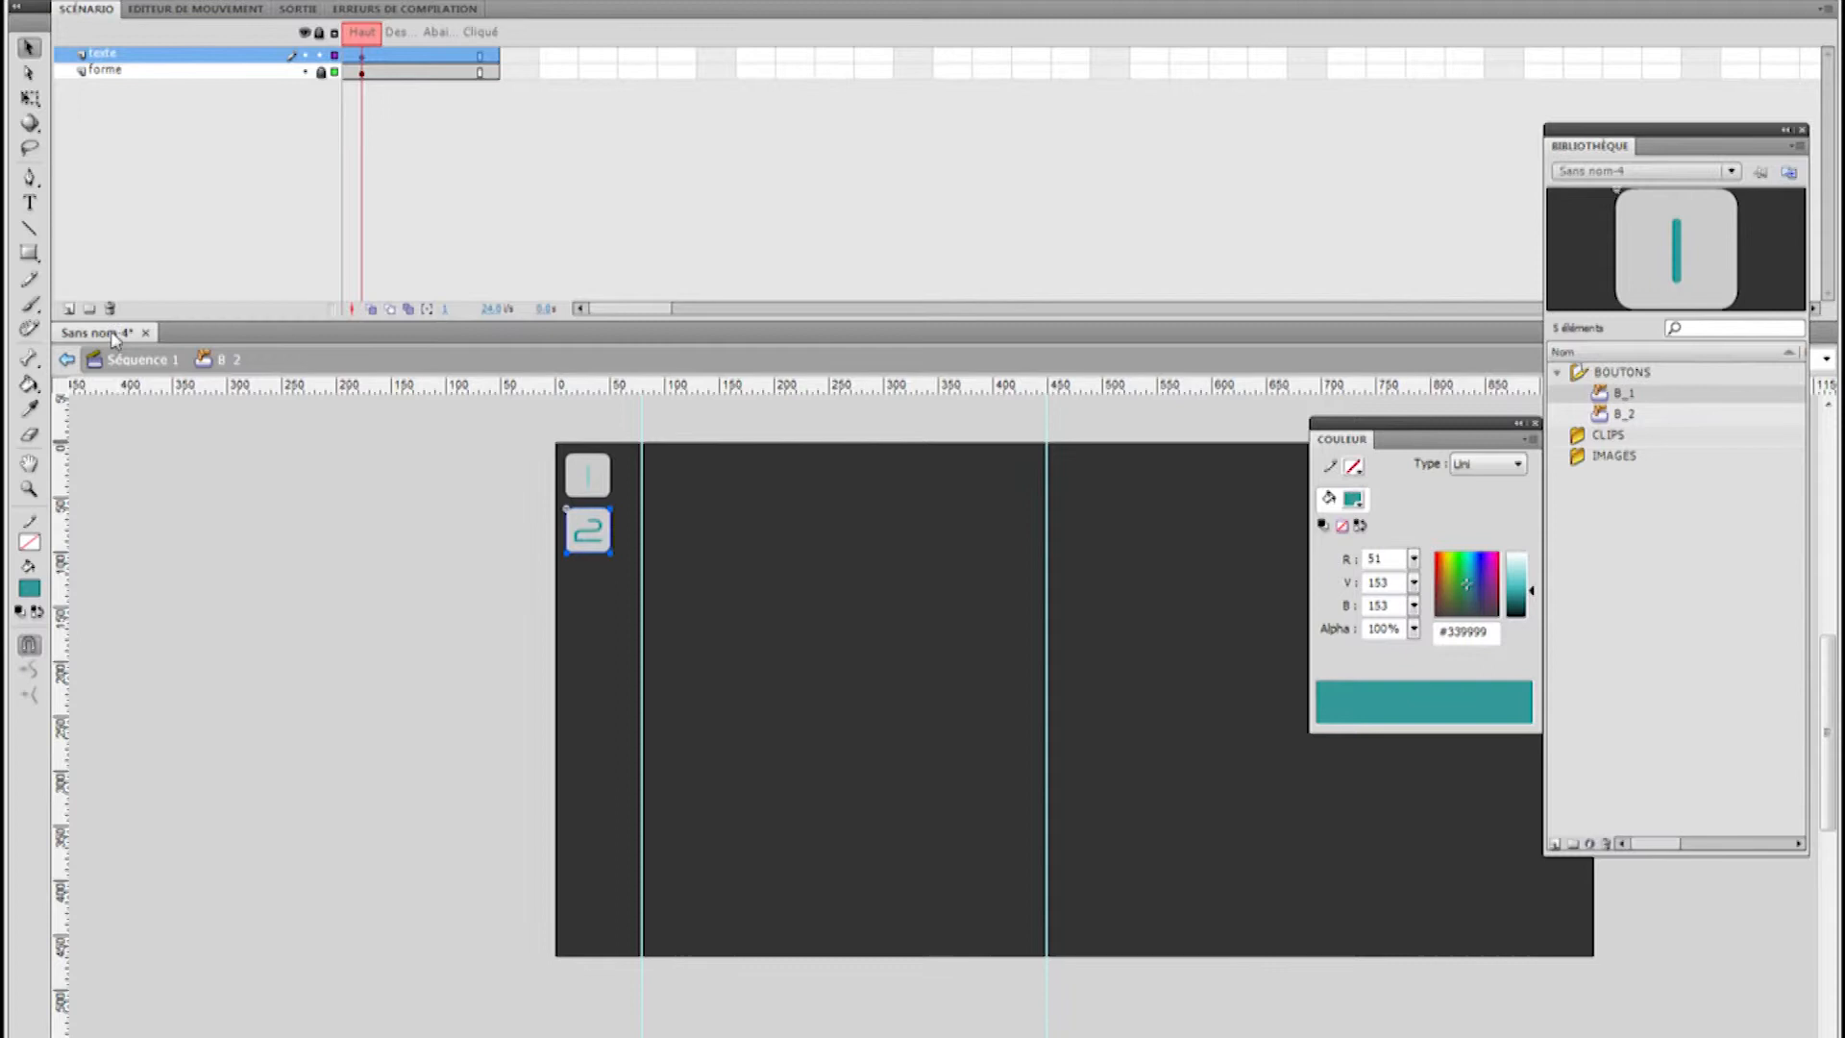
pyautogui.doubleClick(529, 548)
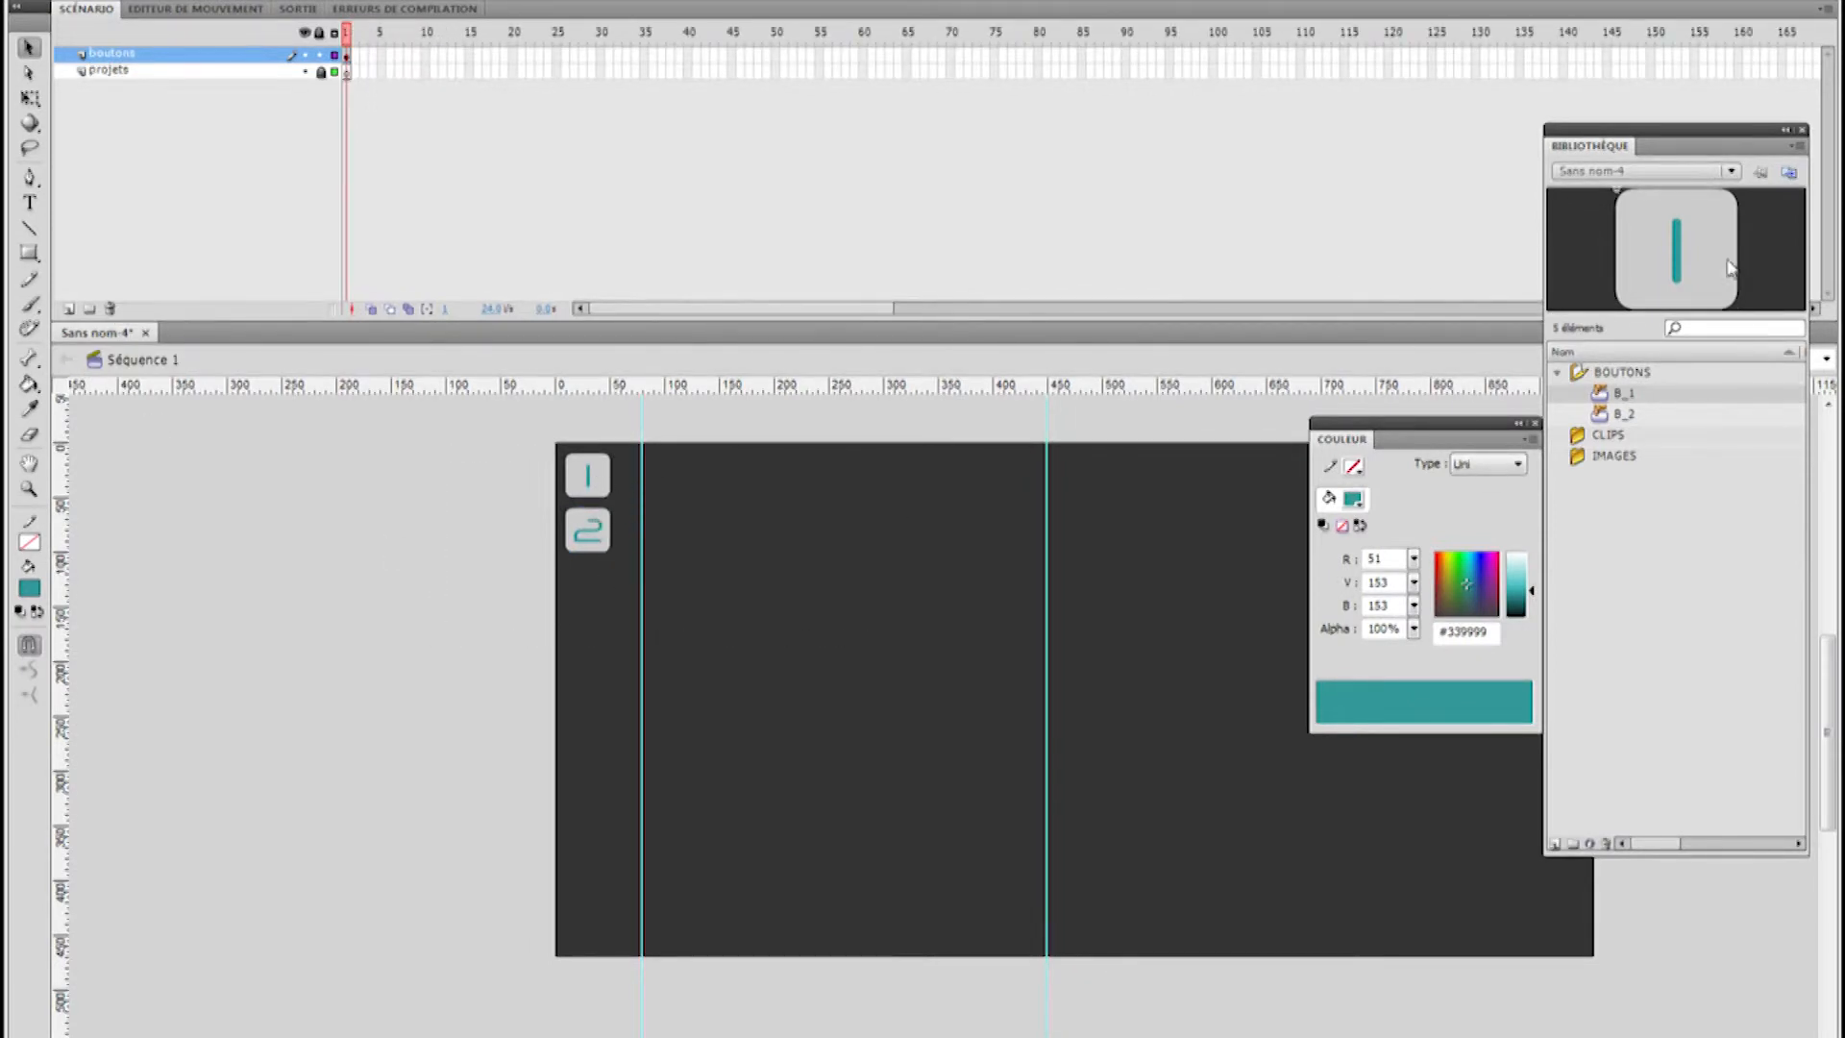
# Place a copy of the B_2 button directly beneath it, about 50 px lower
pyautogui.click(1625, 413)
pyautogui.moveTo(1624, 393); pyautogui.dragTo(586, 525)
pyautogui.hotkey('ctrl', 'c')
pyautogui.hotkey('ctrl', 'shift', 'v')
pyautogui.hotkey('shift', 'Down')
pyautogui.hotkey('shift', 'Down')
pyautogui.hotkey('shift', 'Down')
pyautogui.hotkey('shift', 'Down')
# Duplicate the symbol of the third button under the name B_3
pyautogui.rightClick(593, 586)
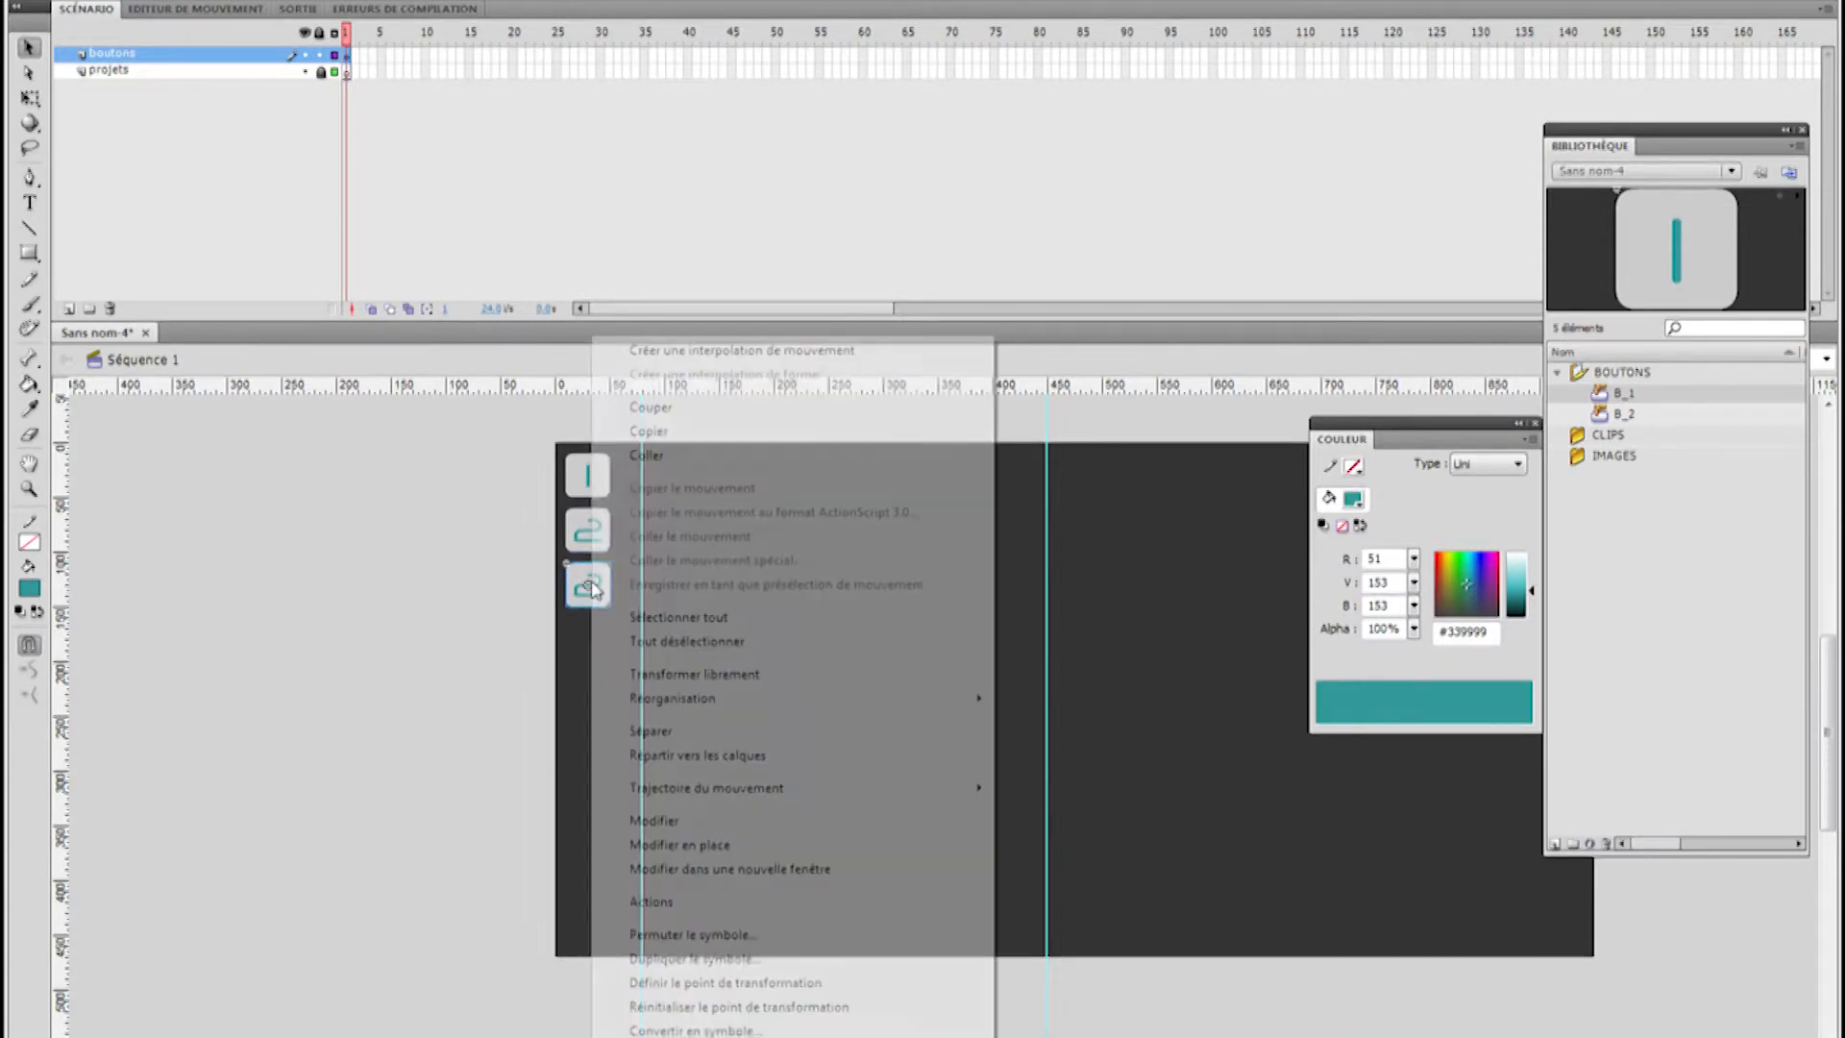
pyautogui.click(761, 959)
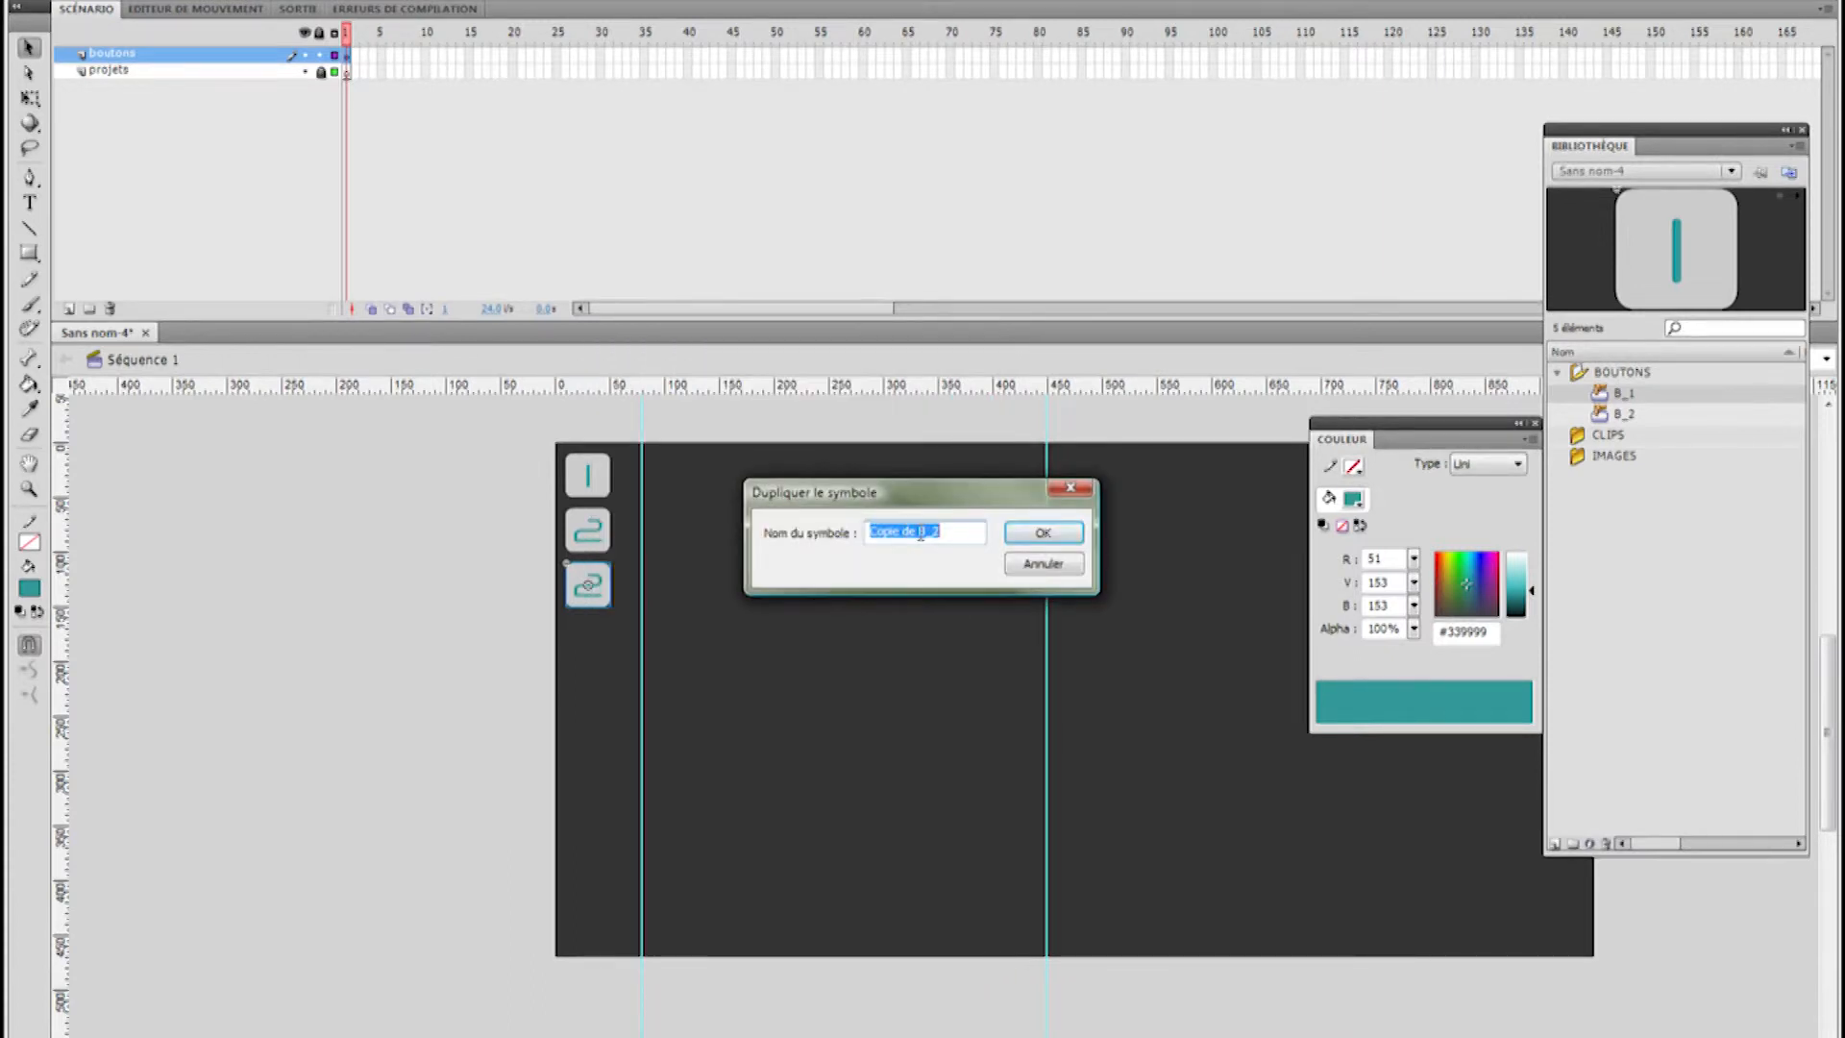
pyautogui.moveTo(918, 531); pyautogui.dragTo(780, 528)
pyautogui.write('3')
pyautogui.press('Return')
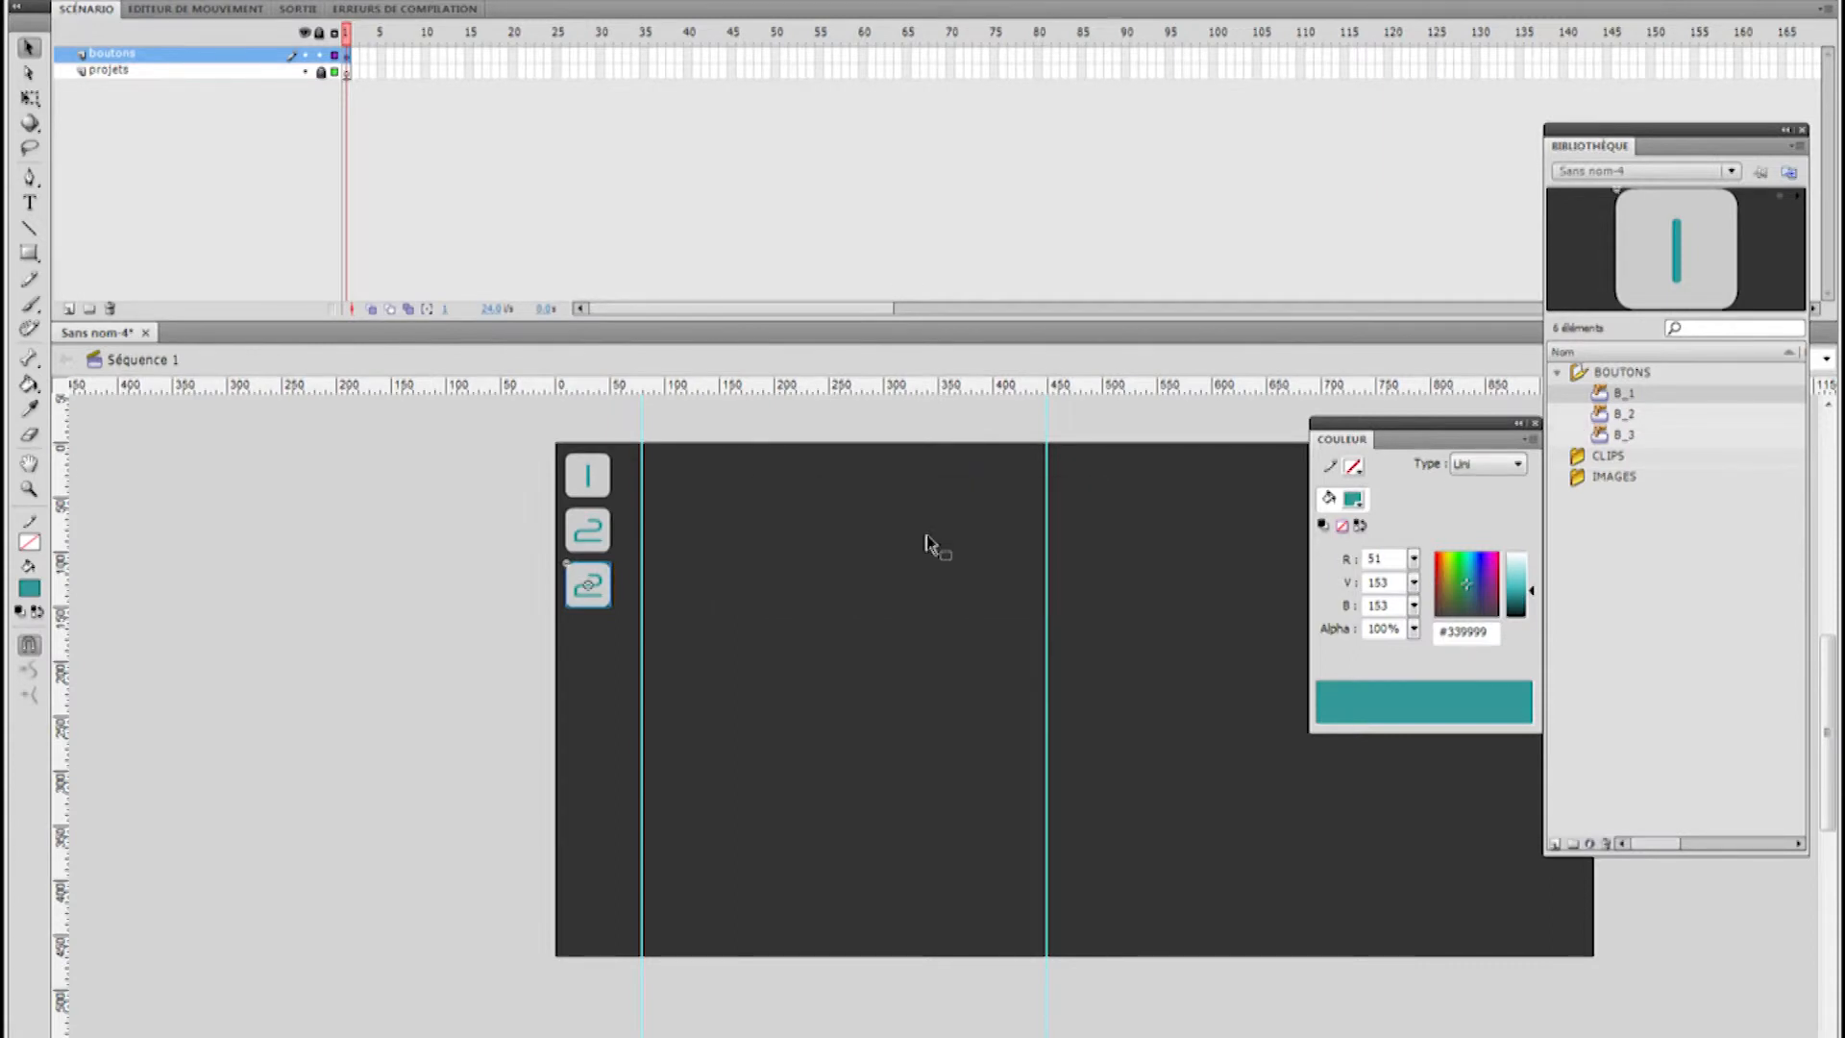
# Change the number inside the B_3 button to "3" and return to the main scene
pyautogui.doubleClick(593, 587)
pyautogui.click(30, 204)
pyautogui.click(558, 587)
pyautogui.press('v')
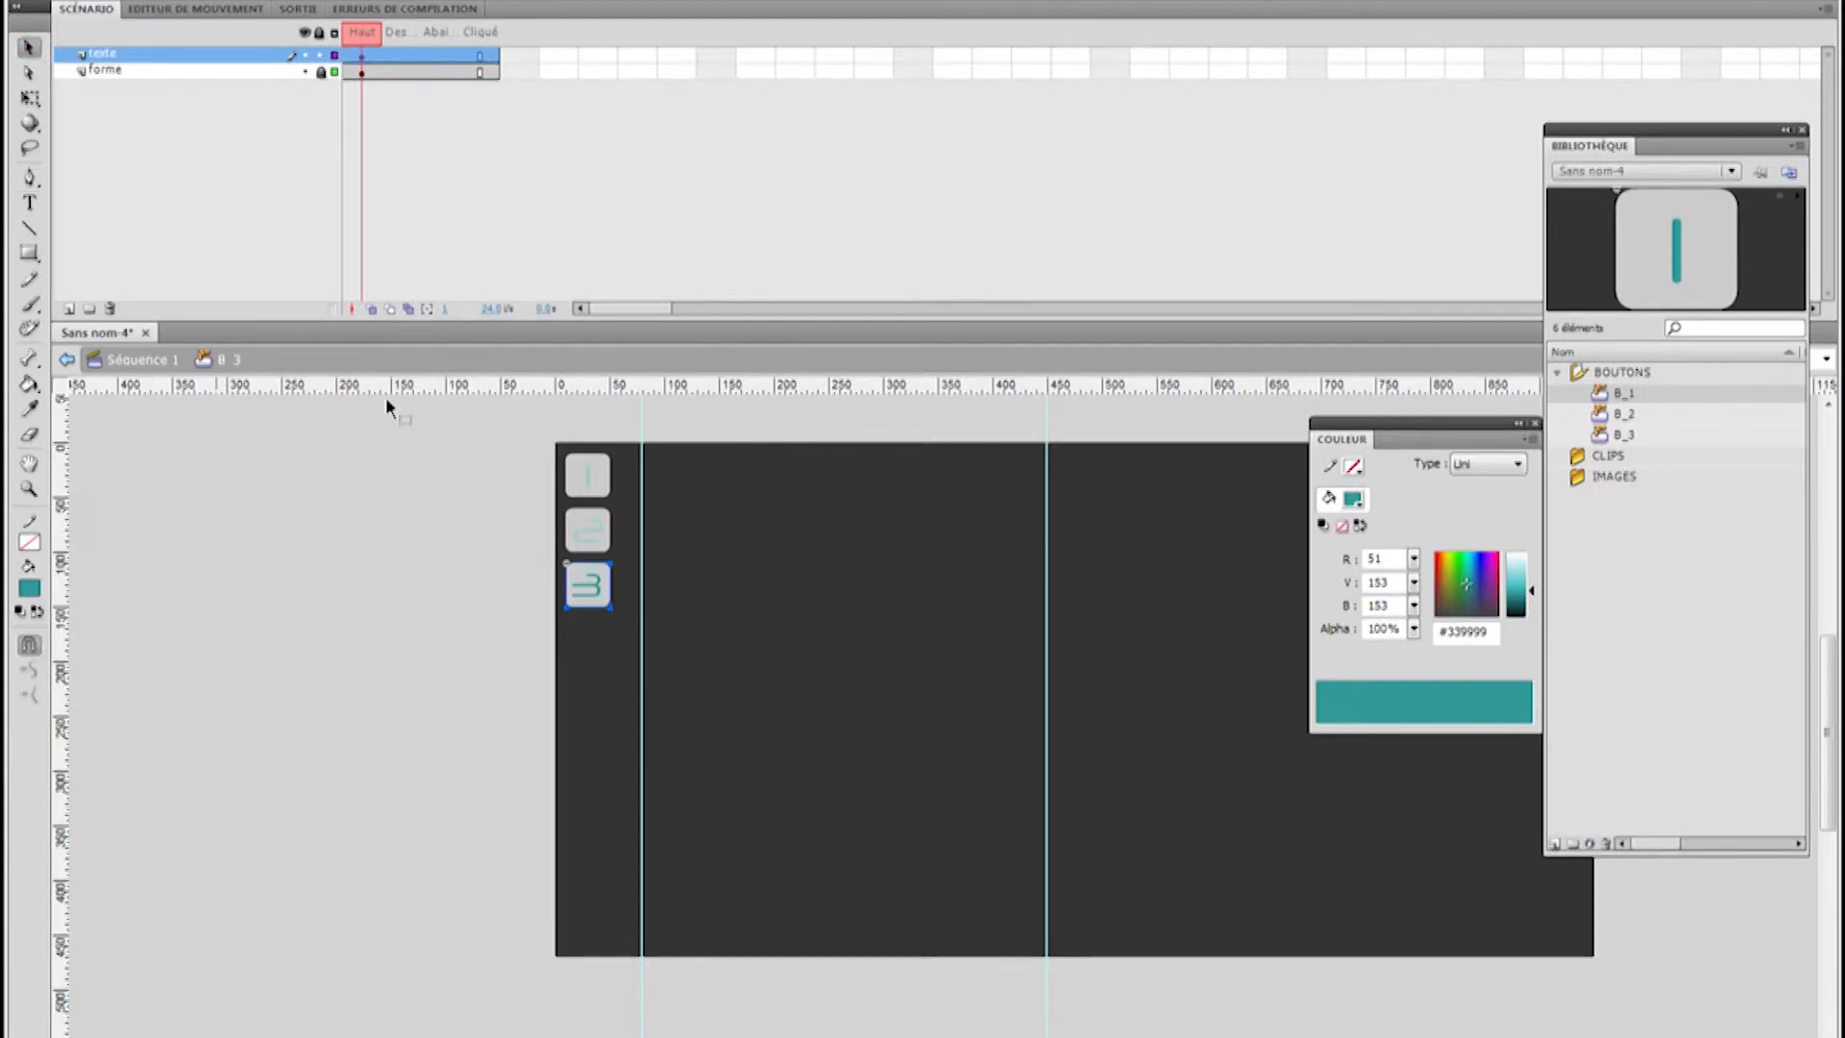
pyautogui.doubleClick(623, 620)
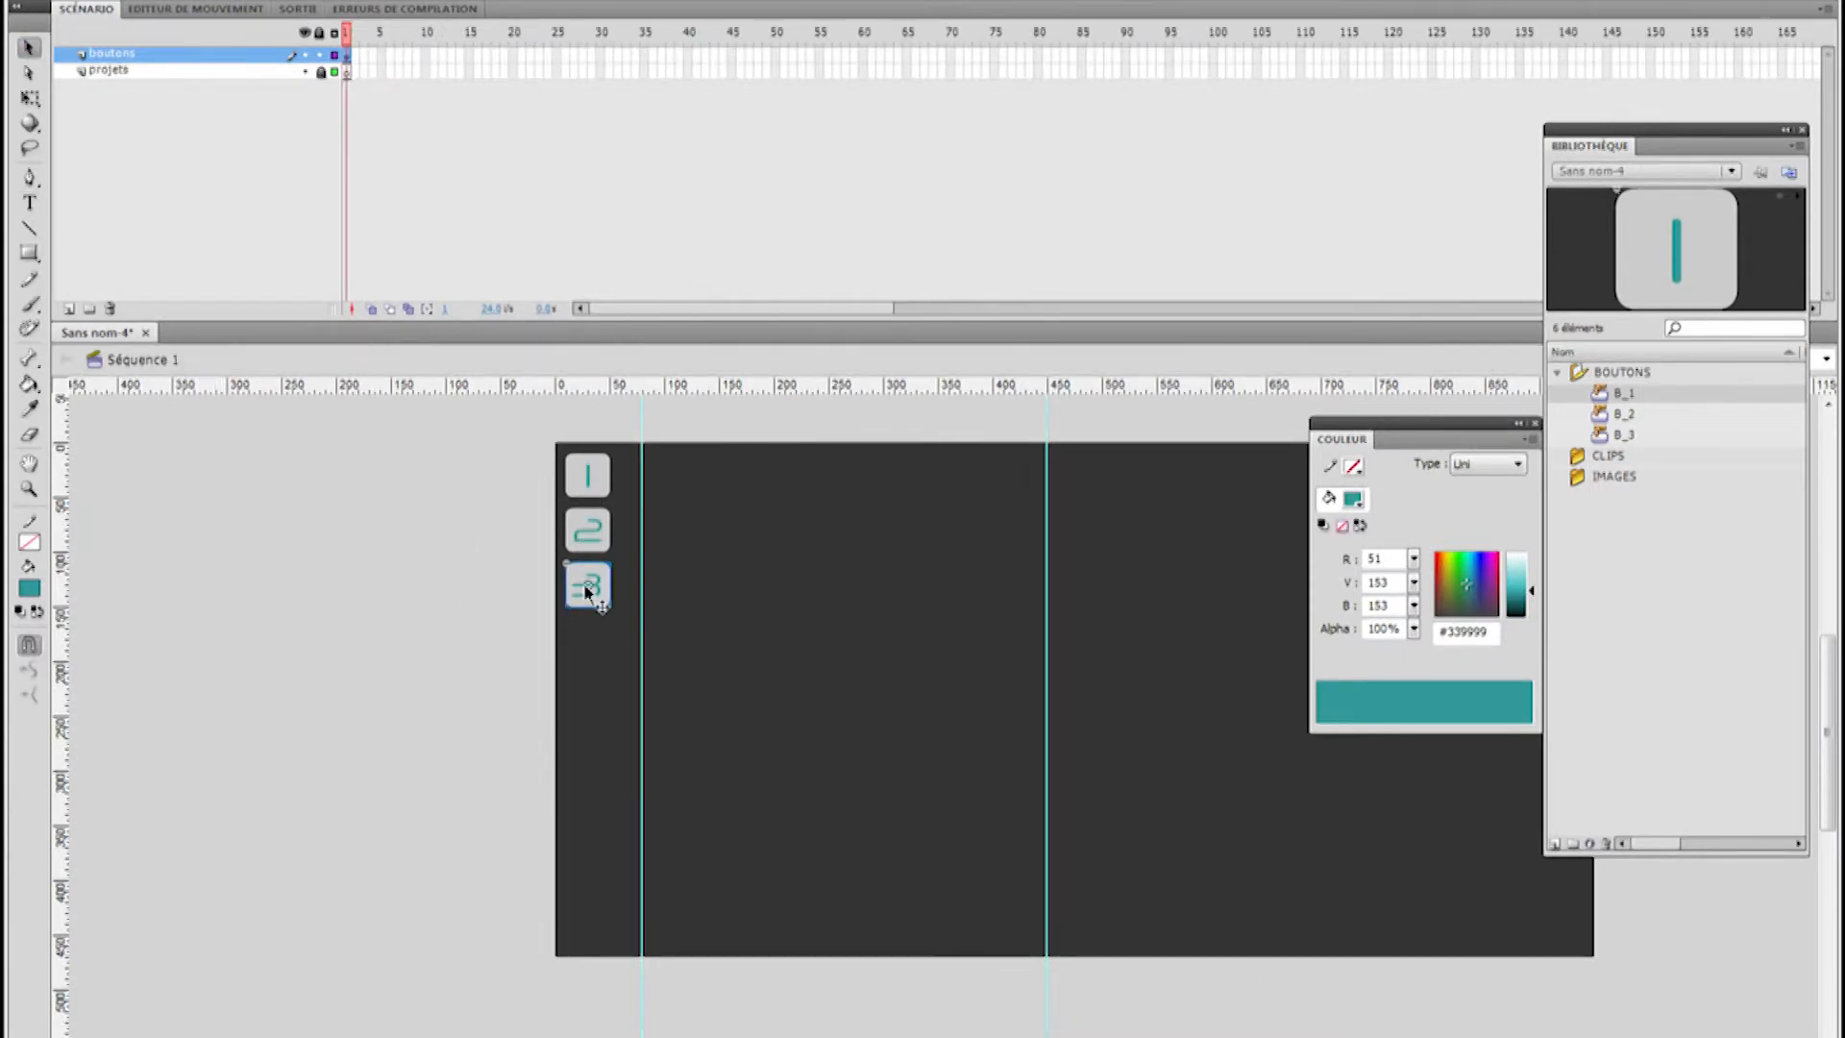
# Place a copy of the B_3 button directly beneath it, about 50 px lower
pyautogui.hotkey('shift', 'Down')
pyautogui.hotkey('shift', 'Down')
pyautogui.hotkey('shift', 'Down')
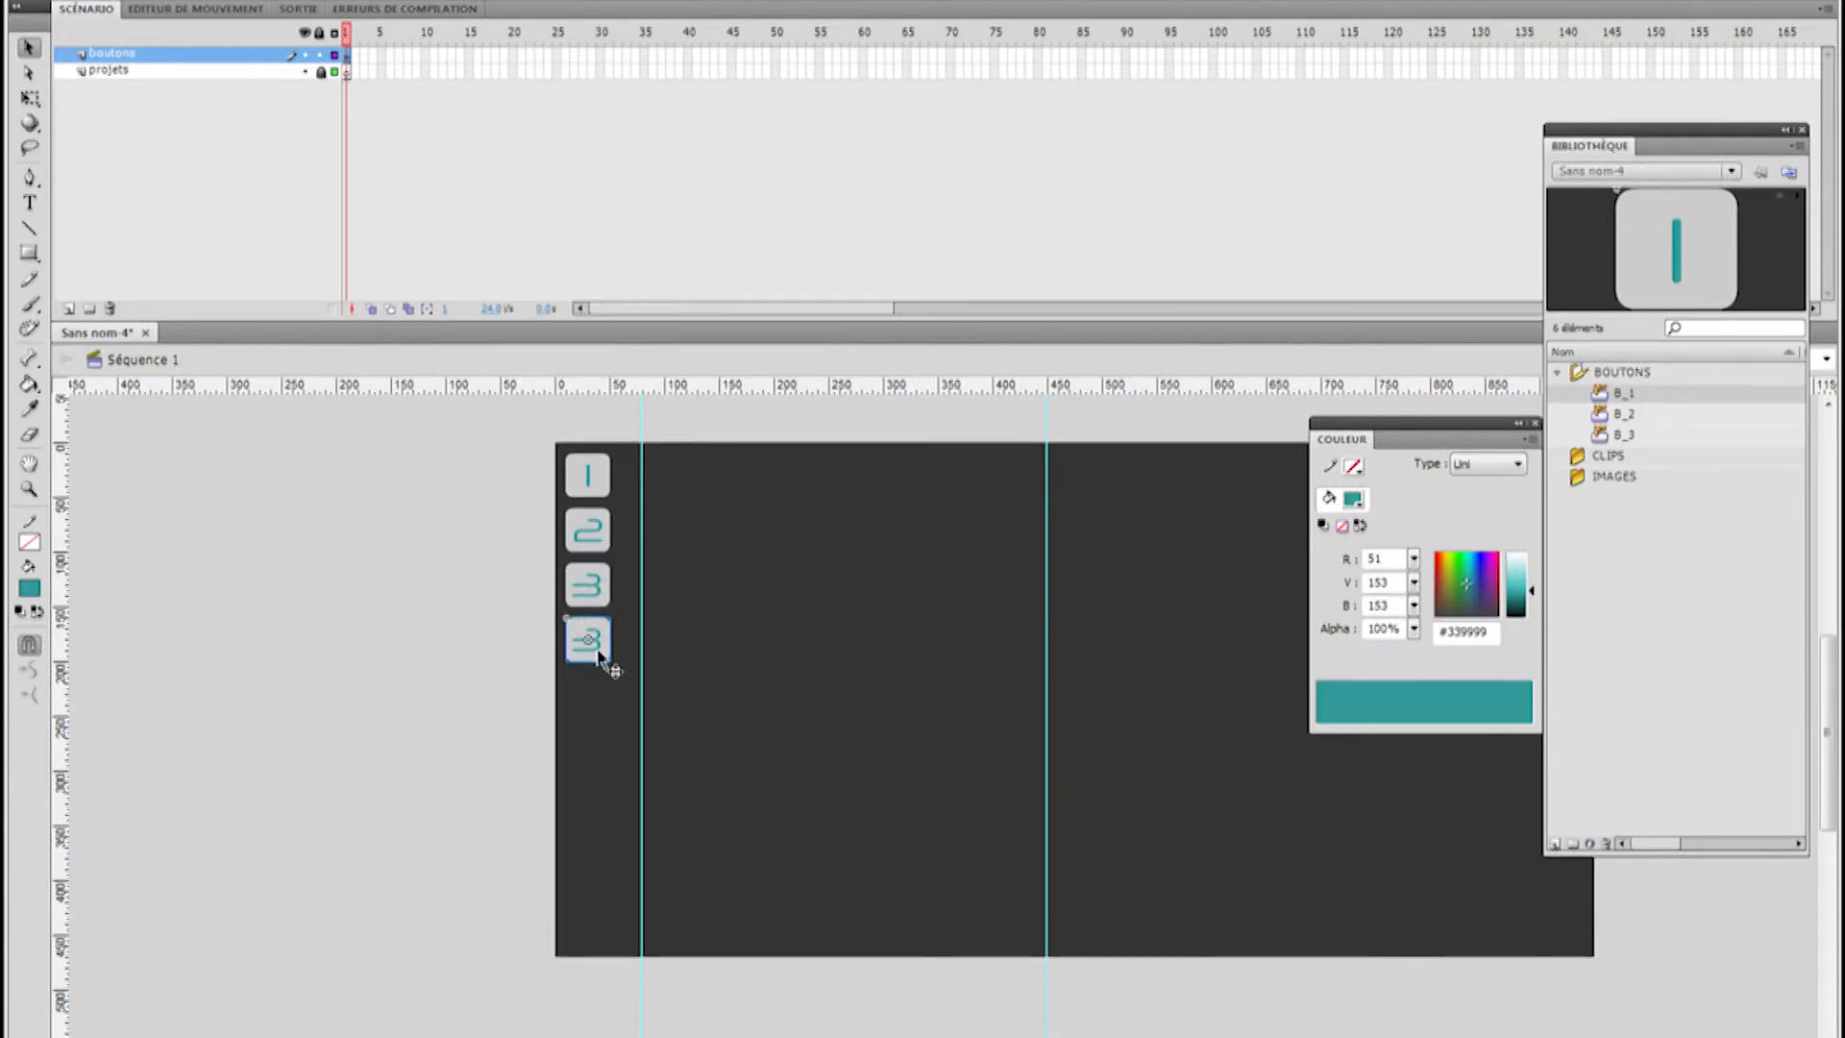
# Duplicate the symbol of the fourth button under the name B_4
pyautogui.rightClick(598, 658)
pyautogui.click(692, 746)
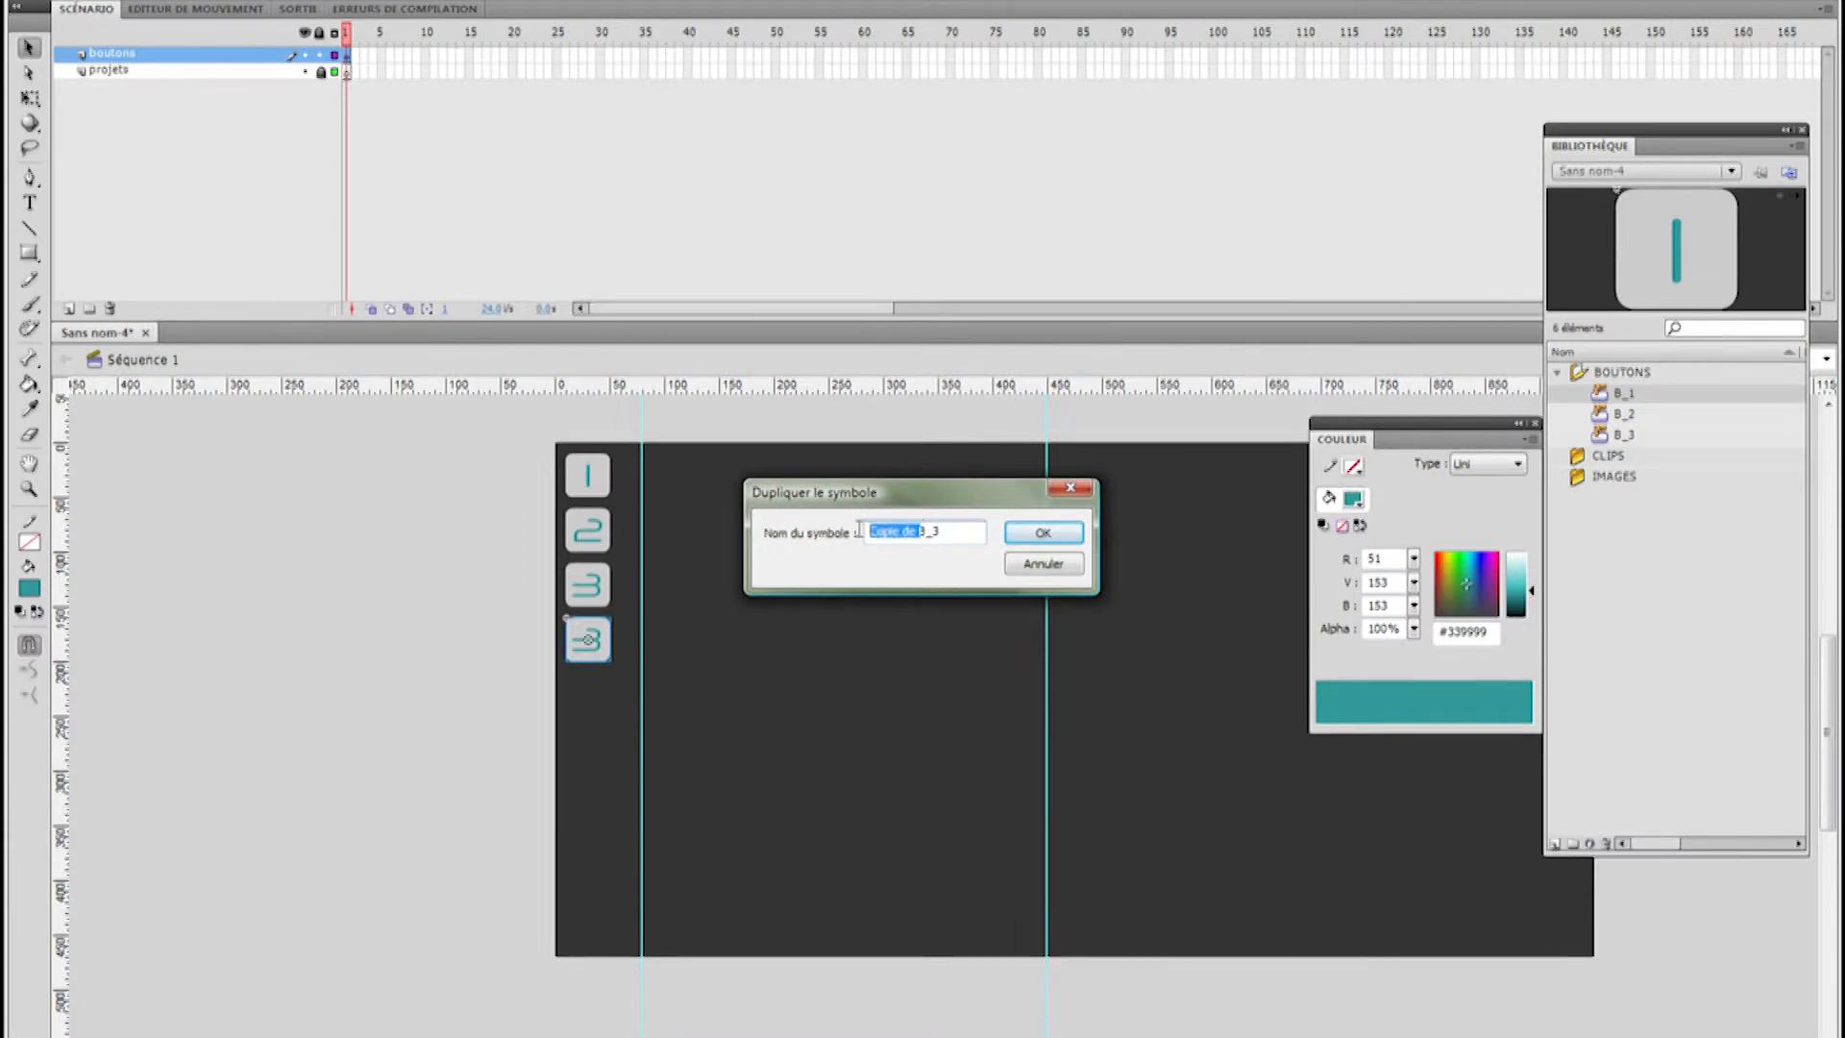
pyautogui.press('BackSpace')
pyautogui.write('4')
pyautogui.press('Return')
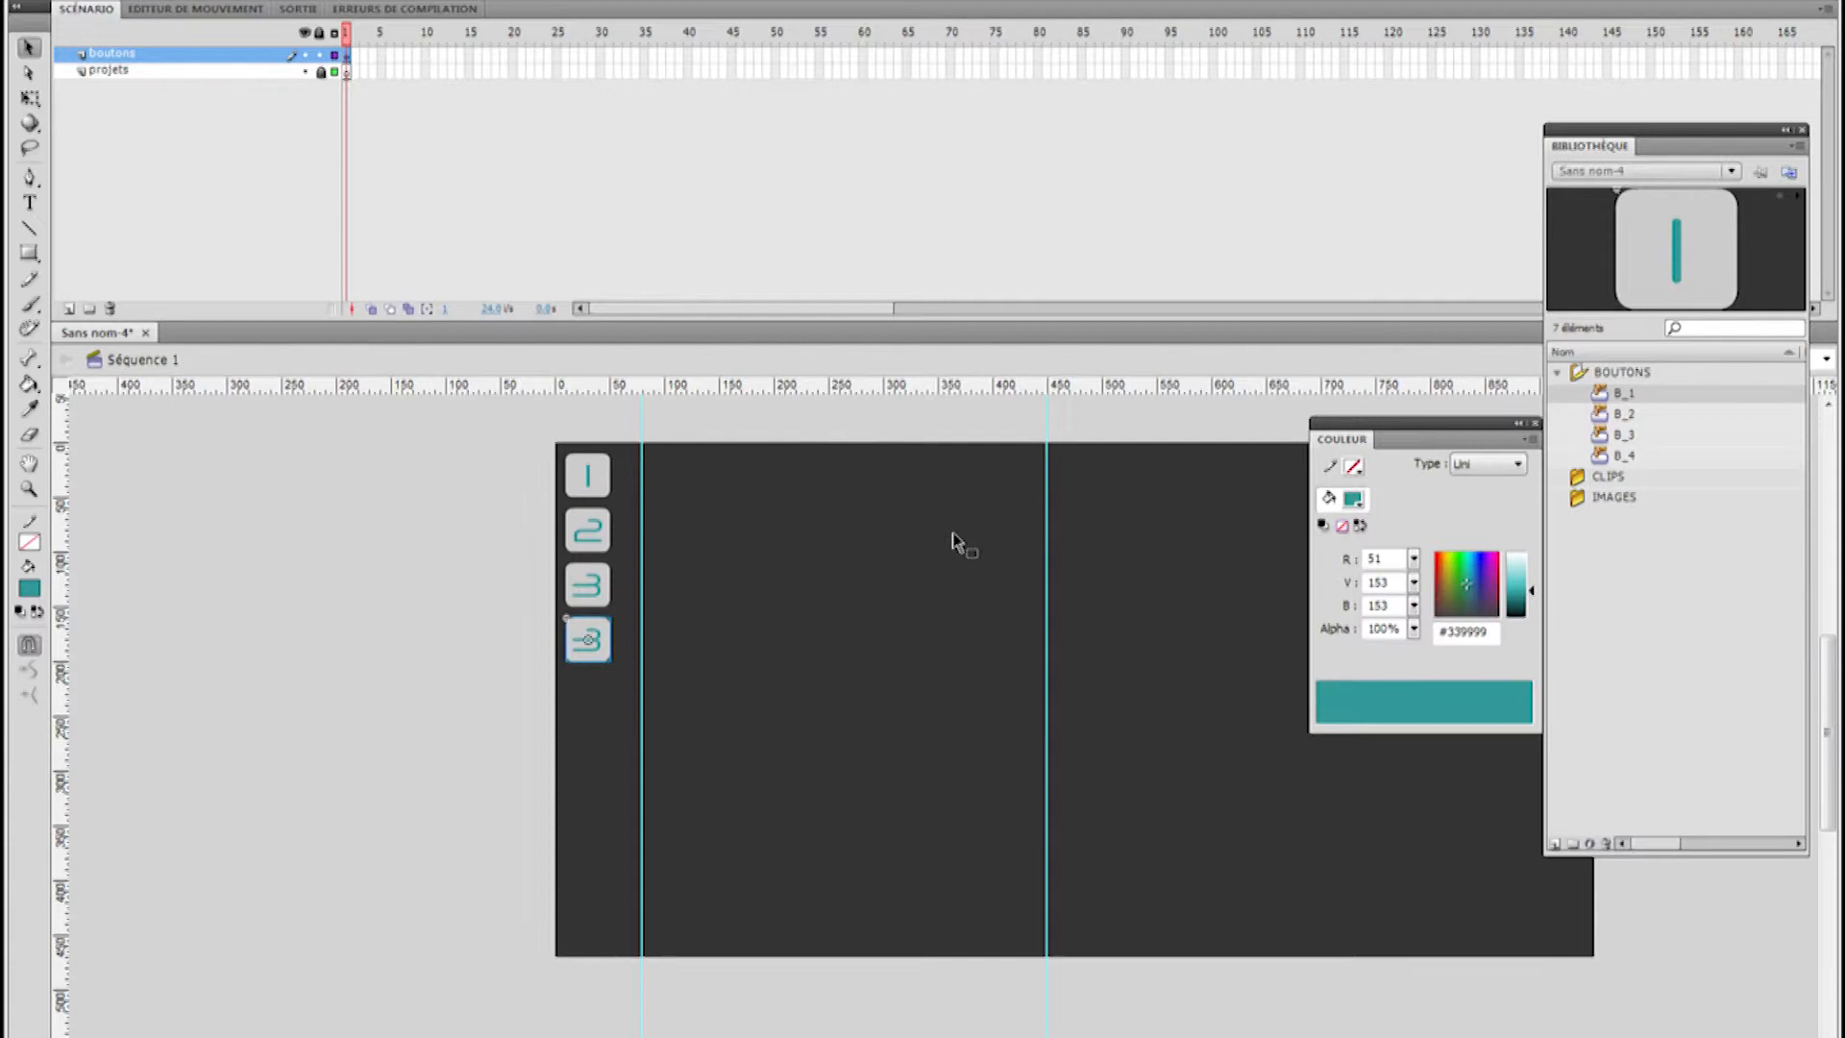
# Change the number inside the B_4 button to "4" and return to the main scene, Séquence 1
pyautogui.doubleClick(596, 650)
pyautogui.click(29, 203)
pyautogui.moveTo(598, 635); pyautogui.dragTo(575, 637)
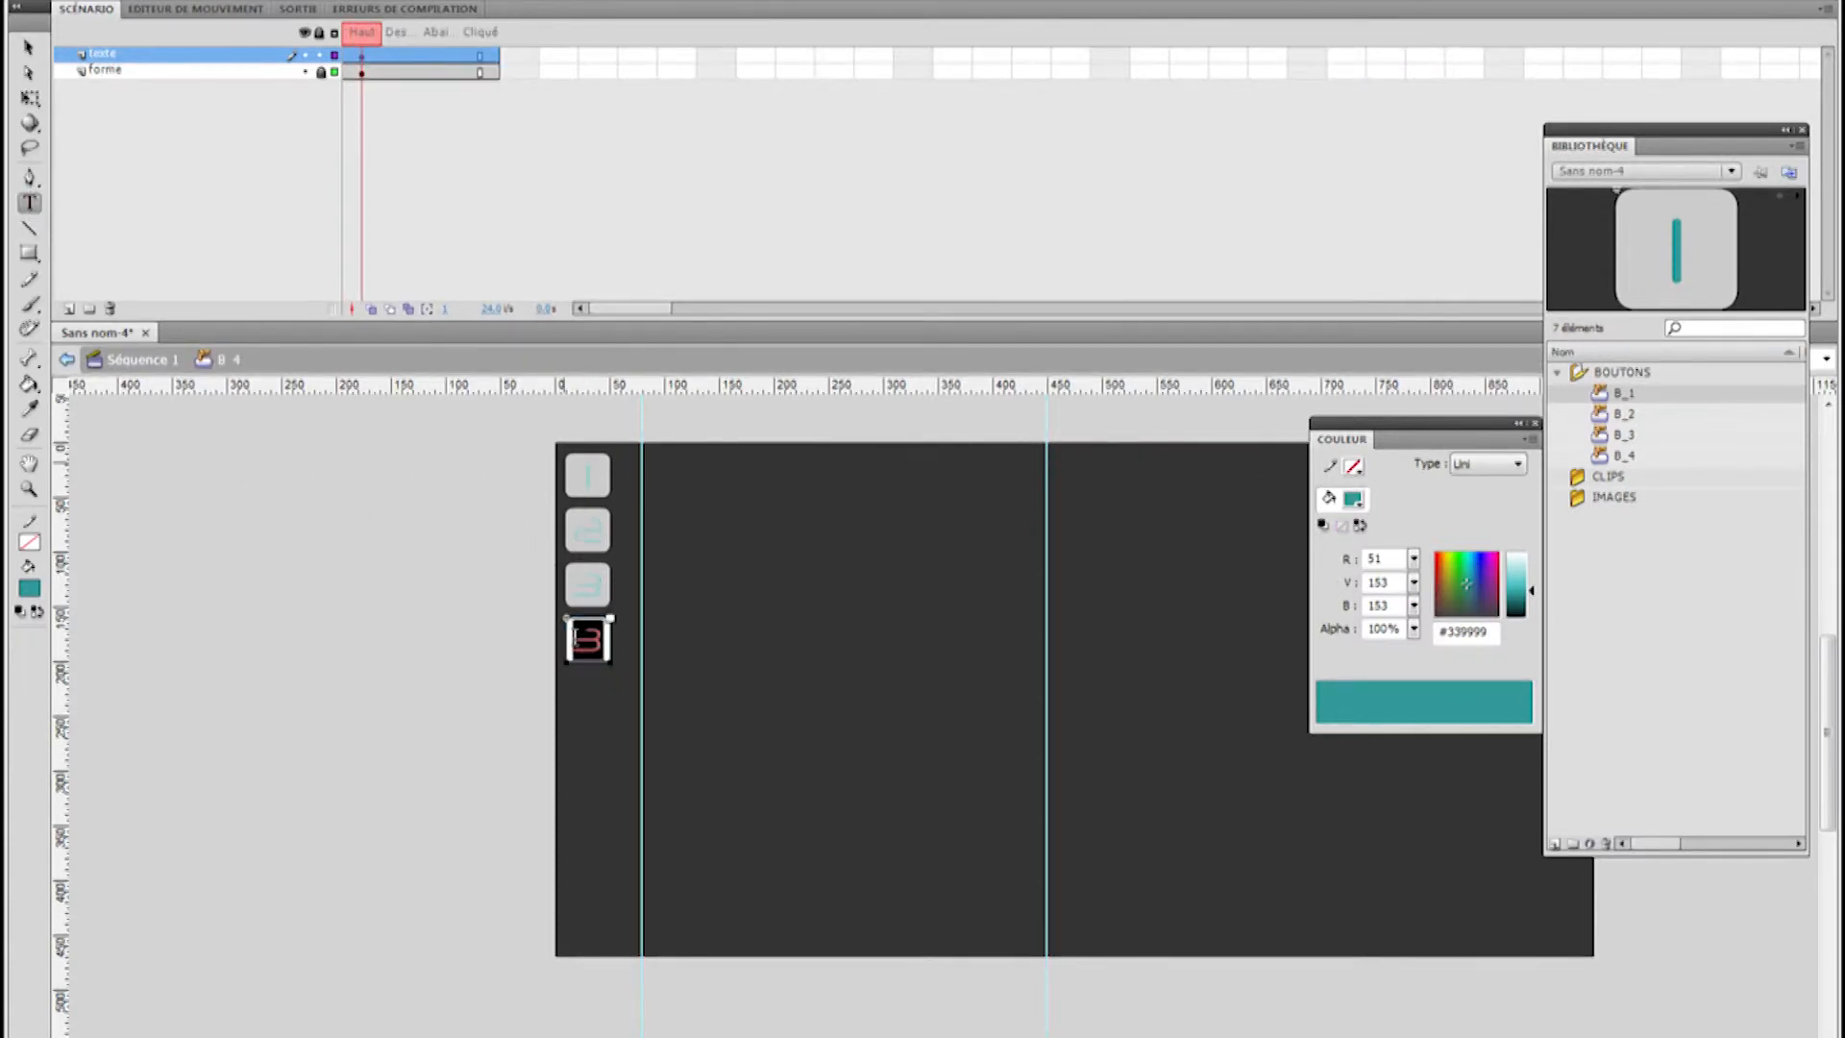
pyautogui.write('4')
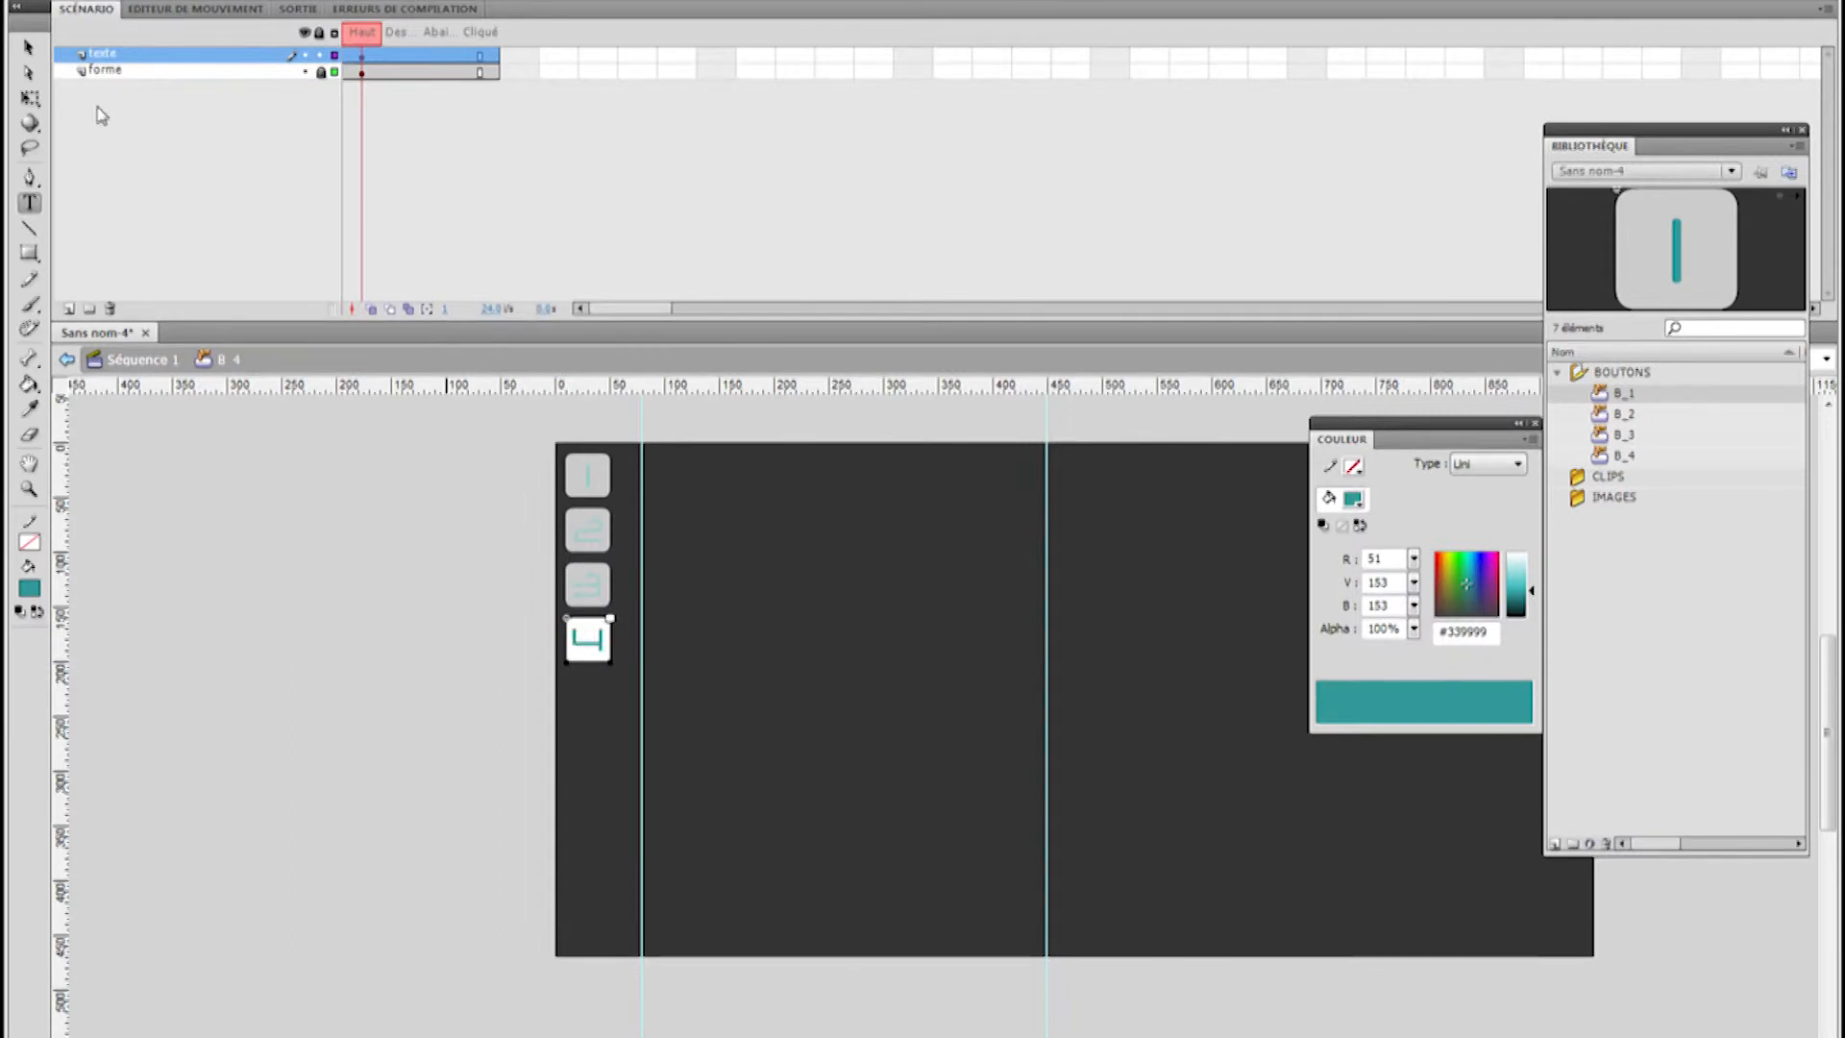
pyautogui.click(30, 47)
pyautogui.click(154, 363)
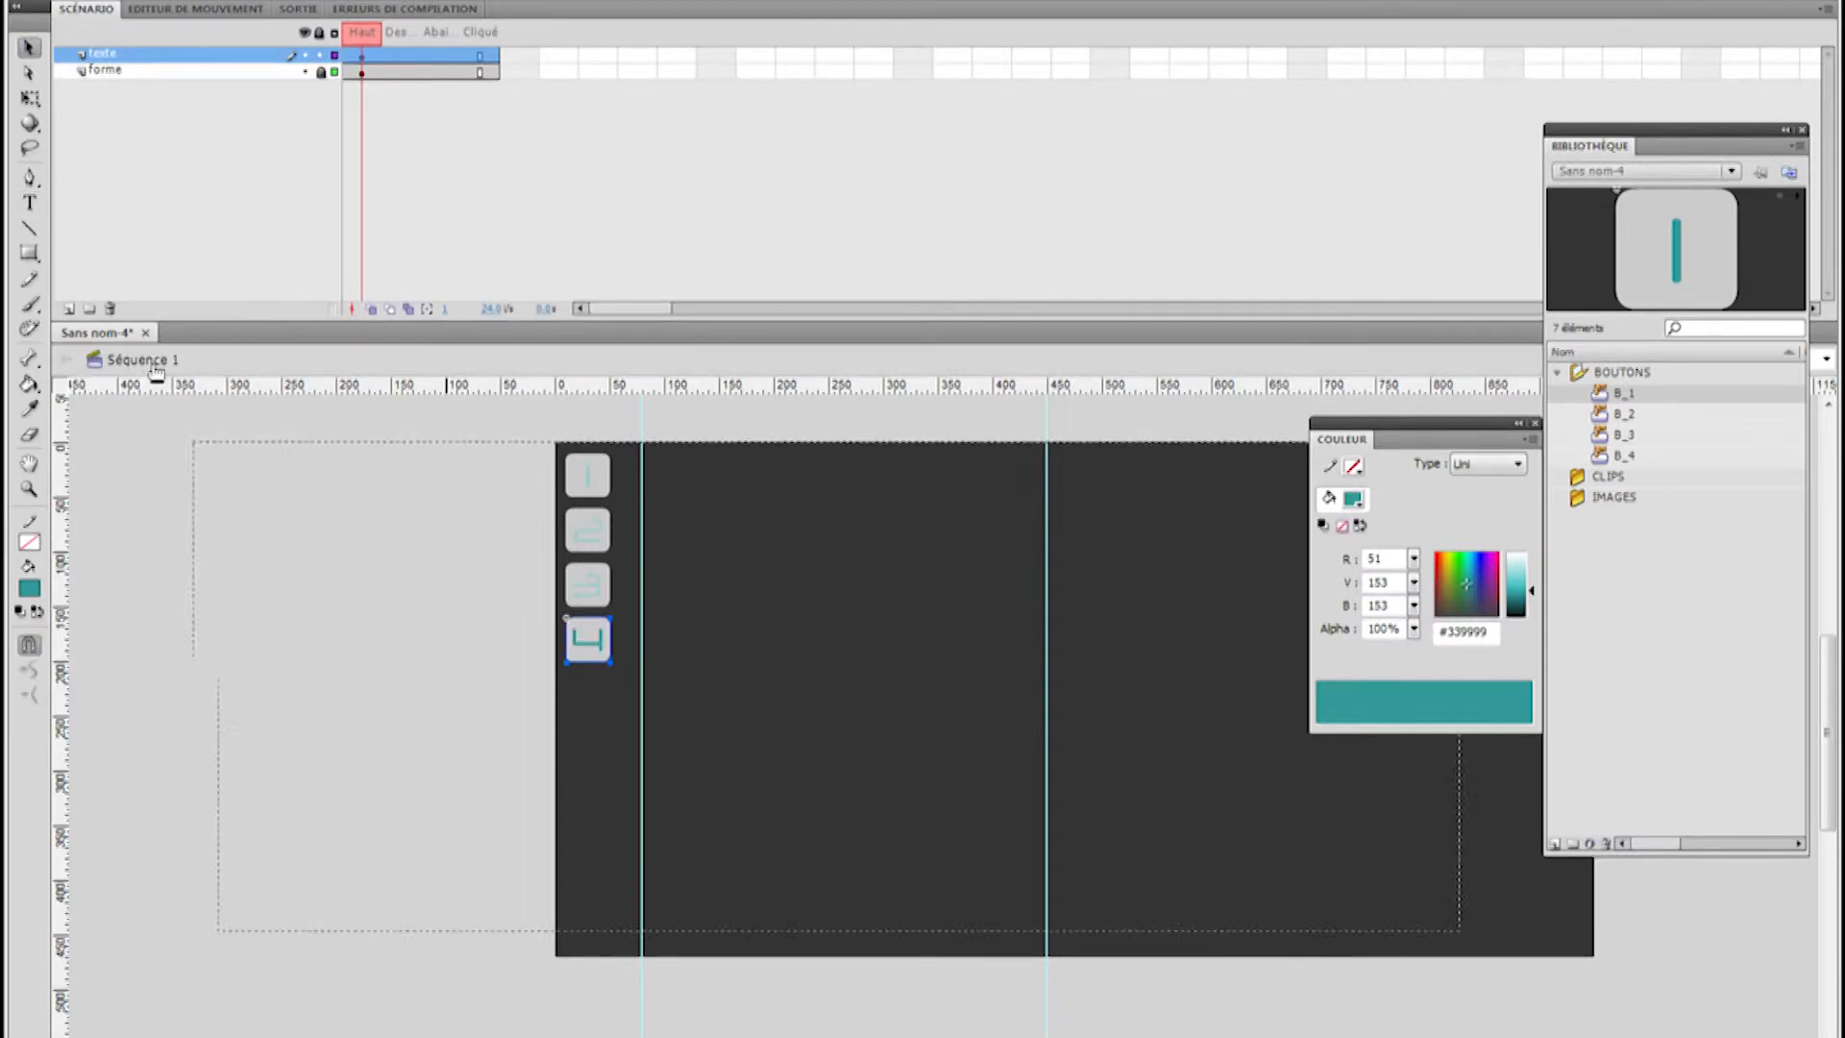
pyautogui.click(708, 658)
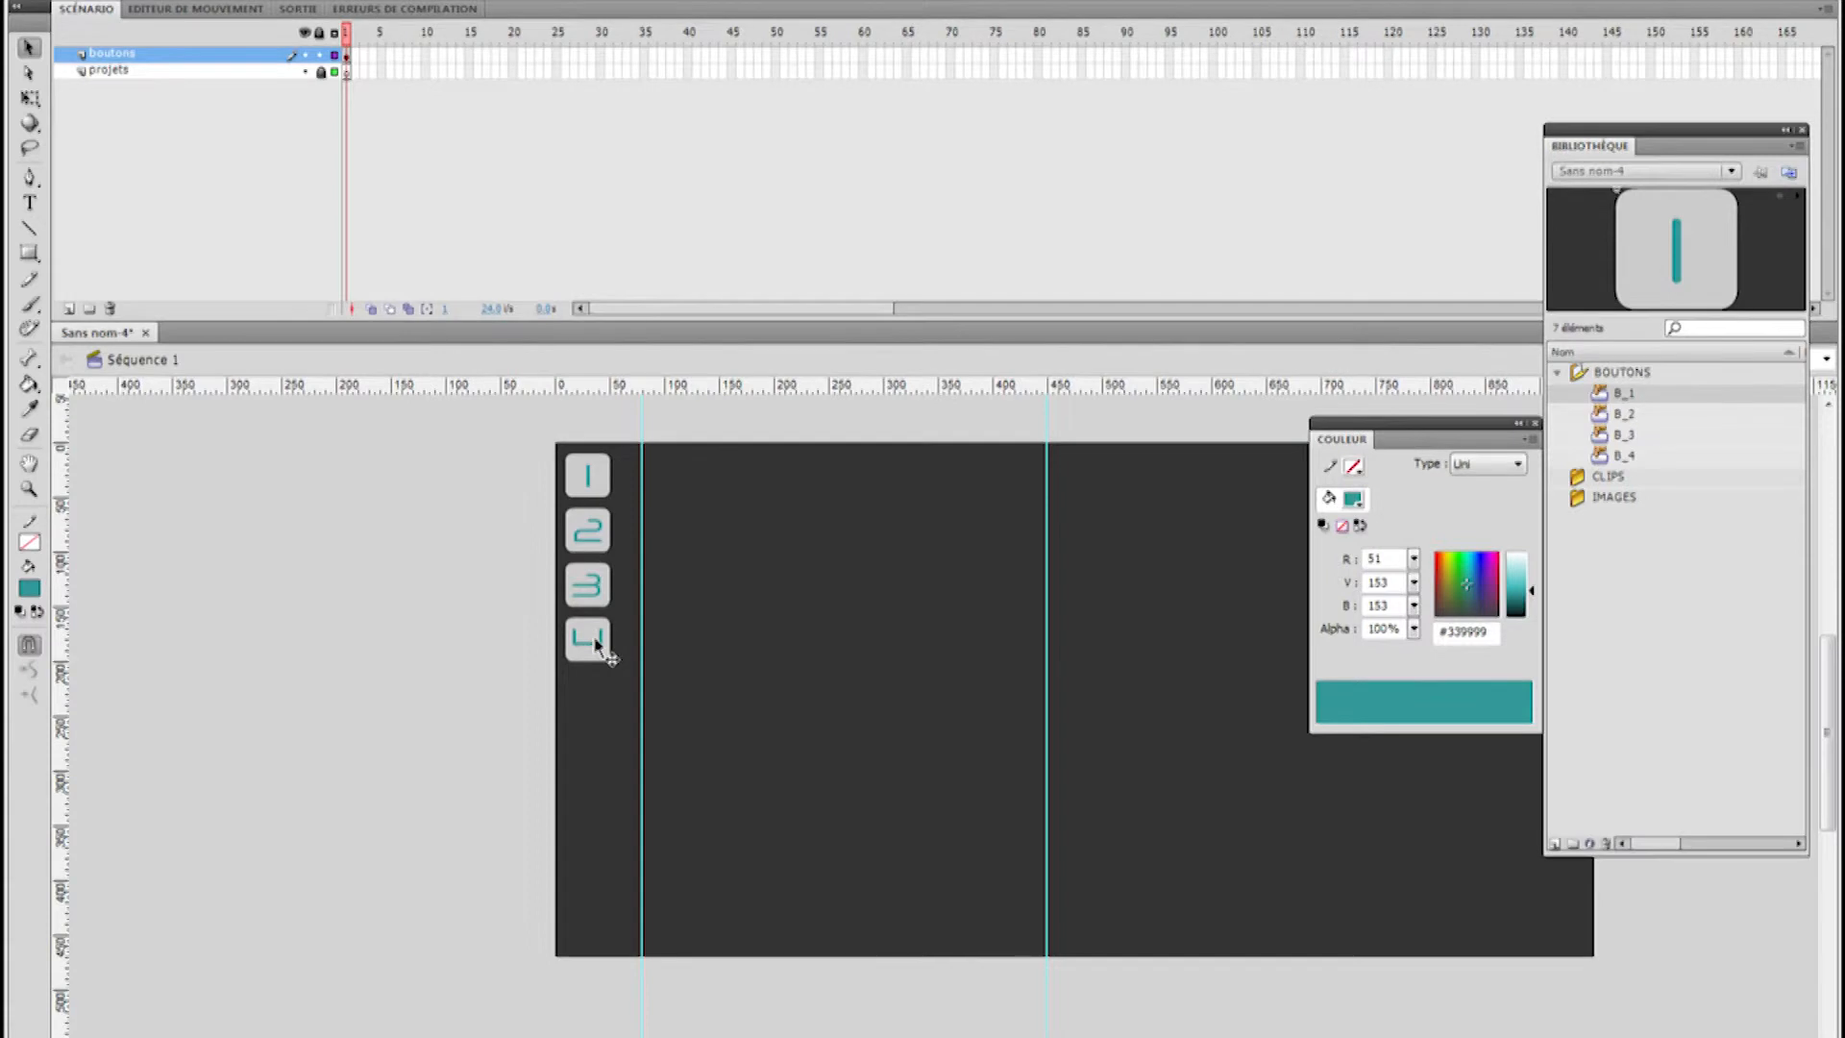
# Select the four numbered buttons and look at the alignment and distribution options available for them
pyautogui.moveTo(519, 451); pyautogui.dragTo(657, 692)
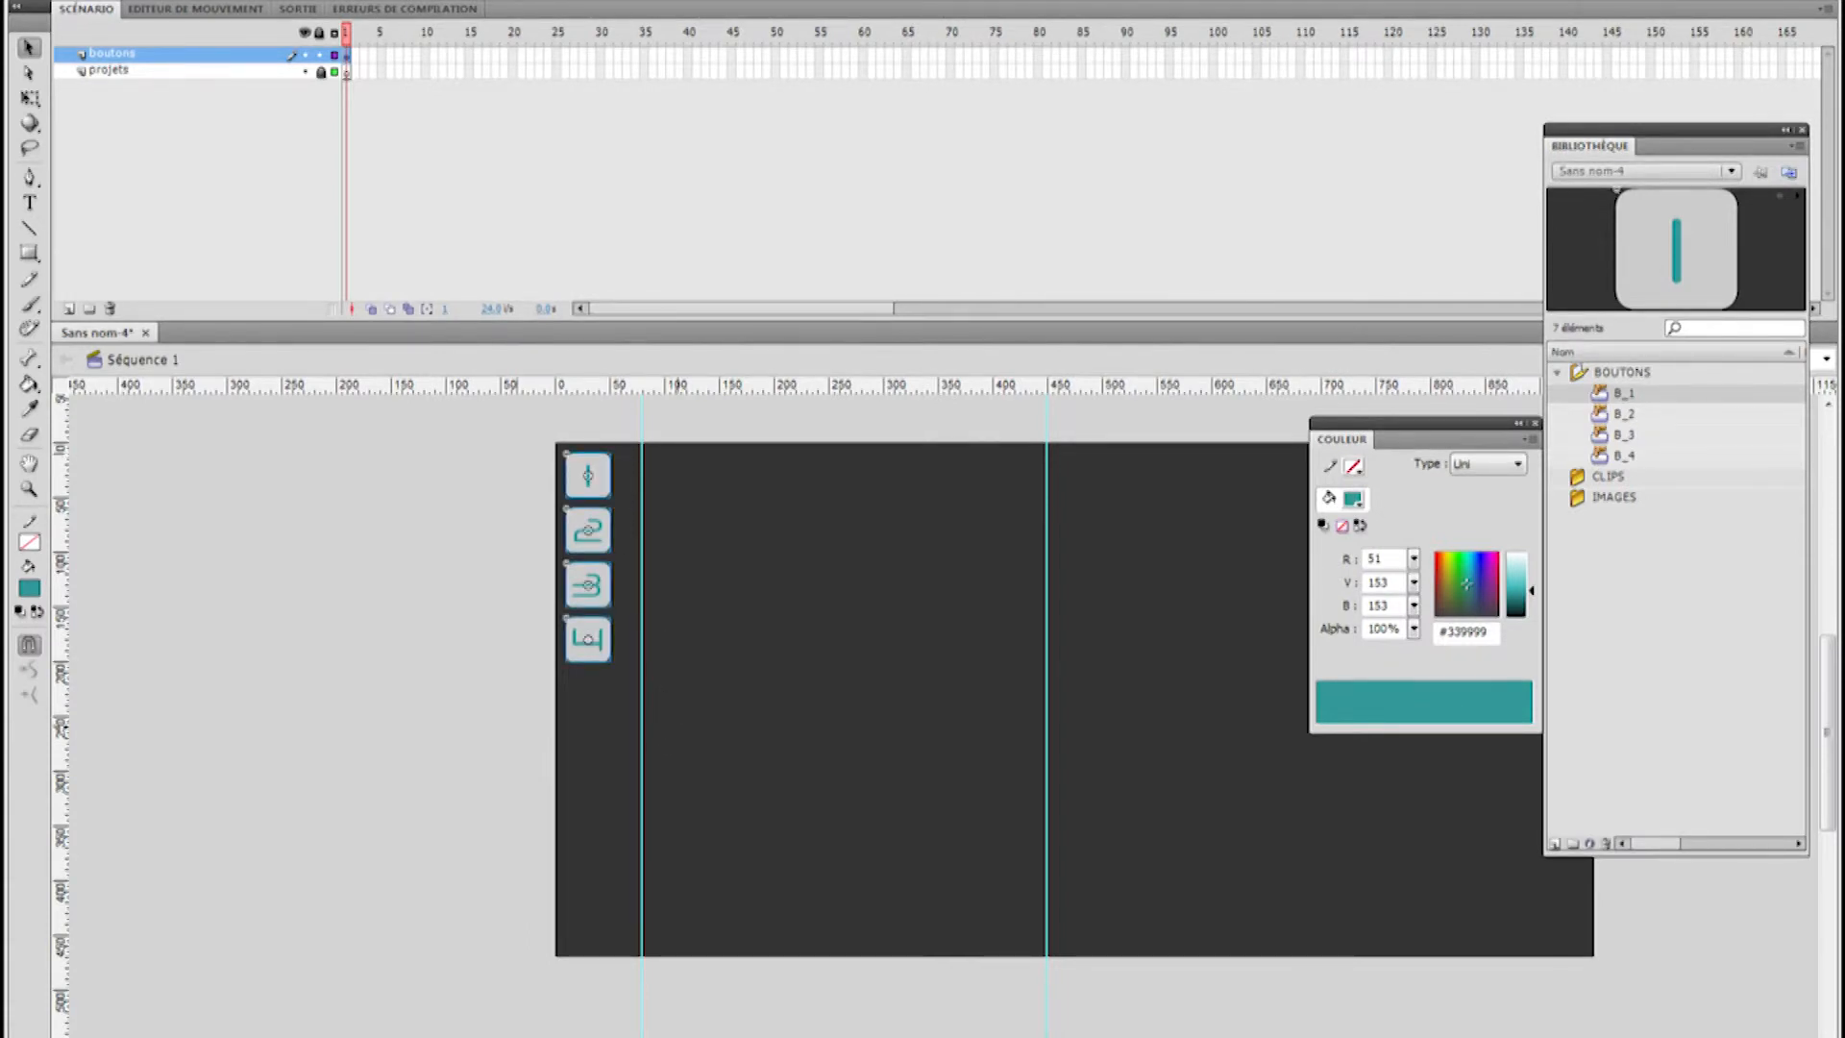
pyautogui.hotkey('ctrl', 'k')
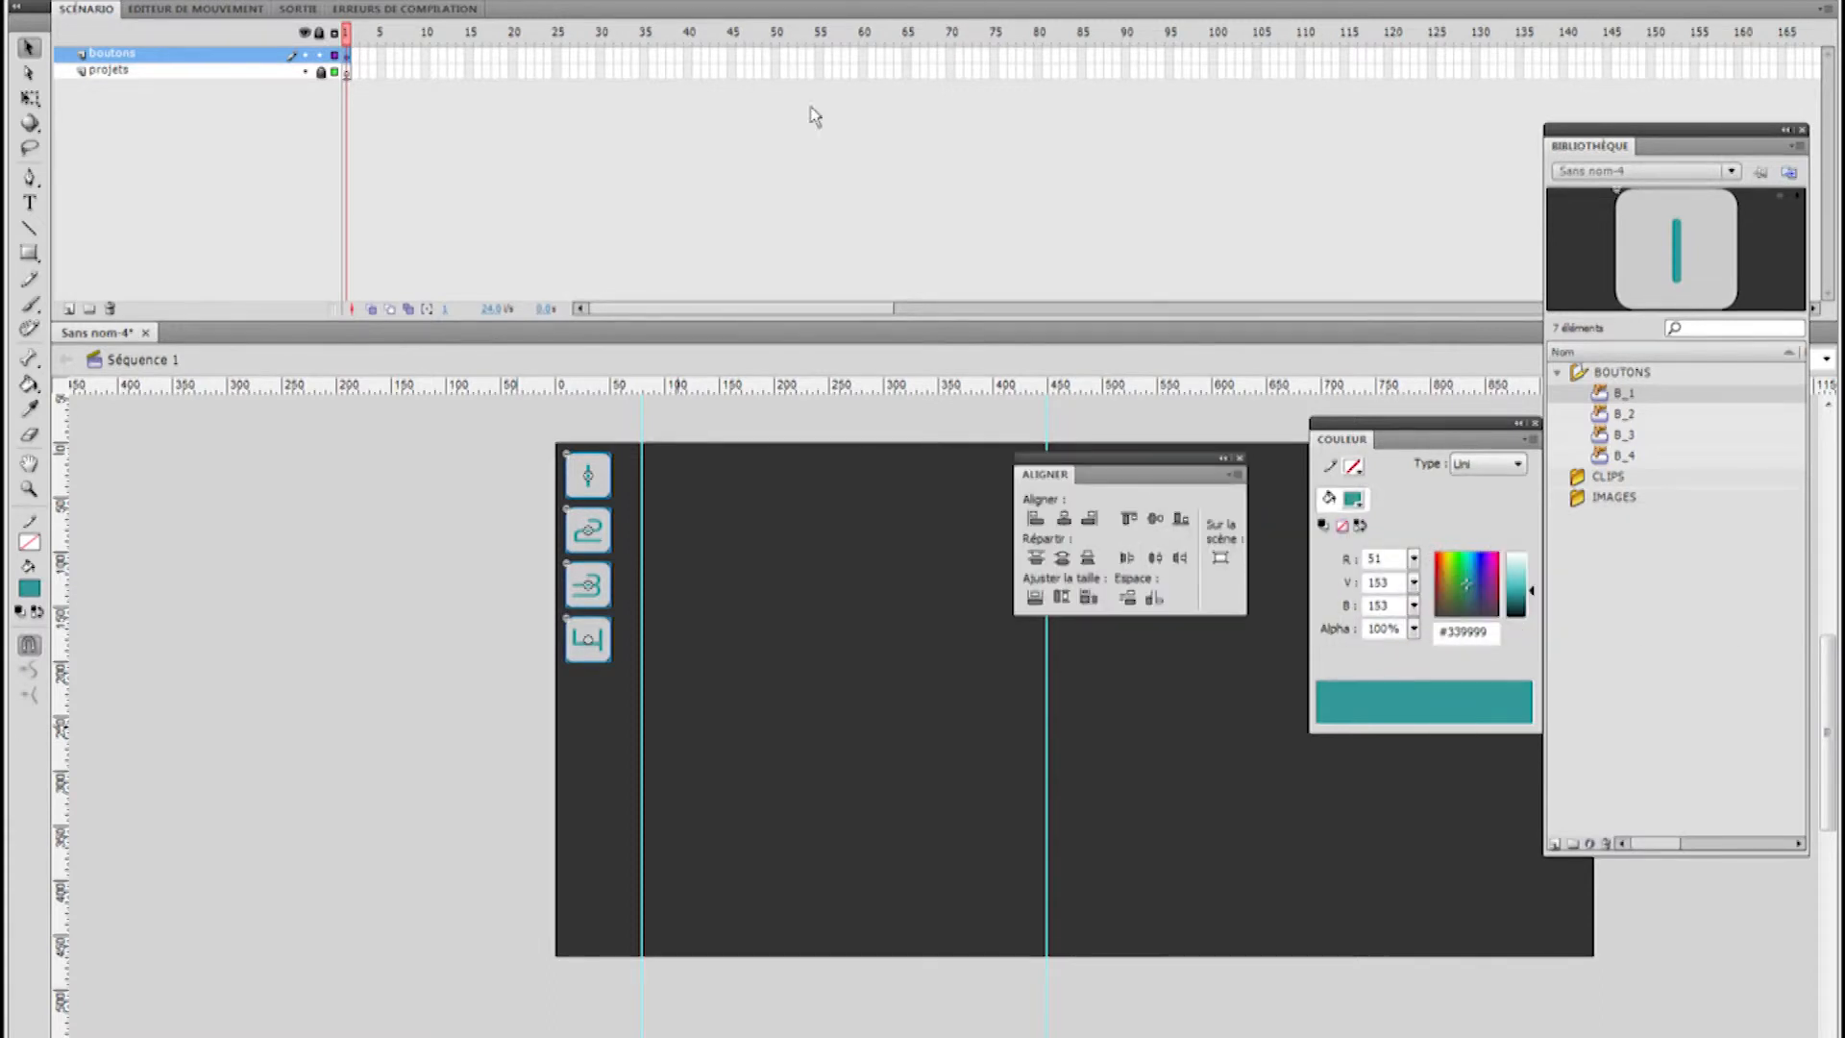
pyautogui.click(734, 2)
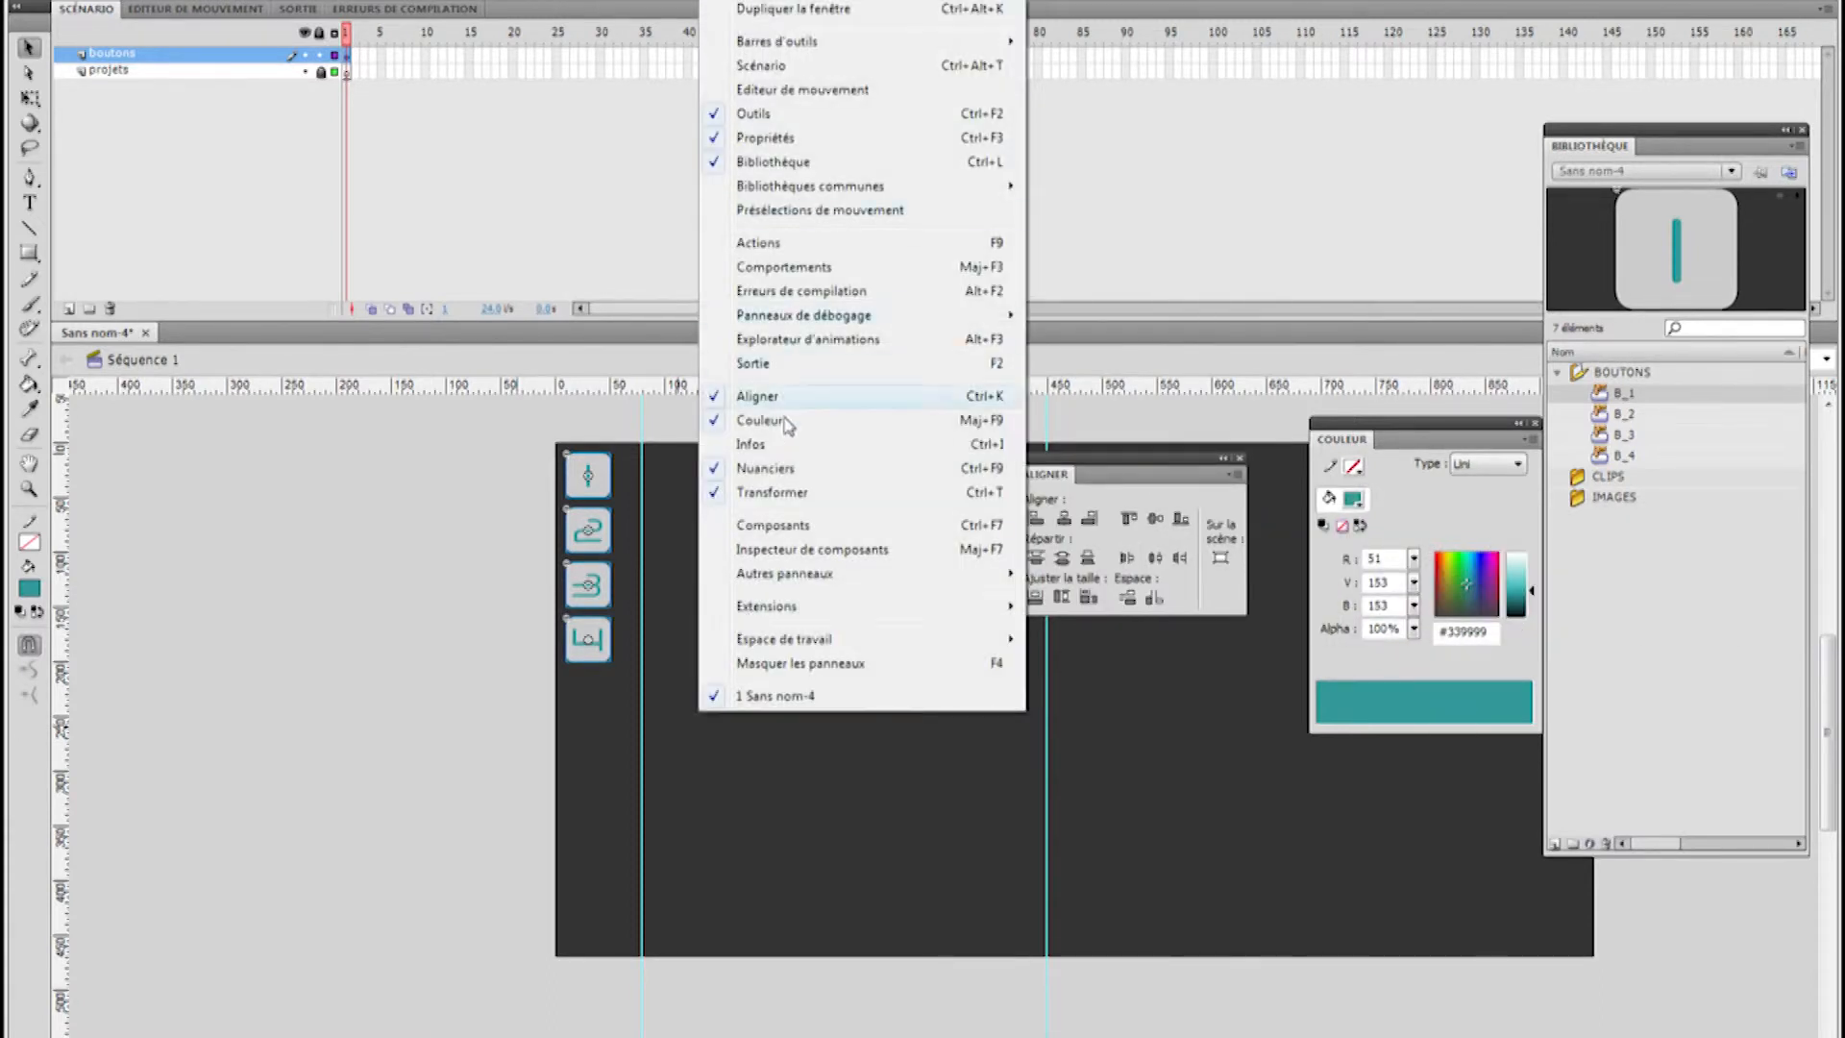
pyautogui.click(1129, 462)
pyautogui.click(1092, 462)
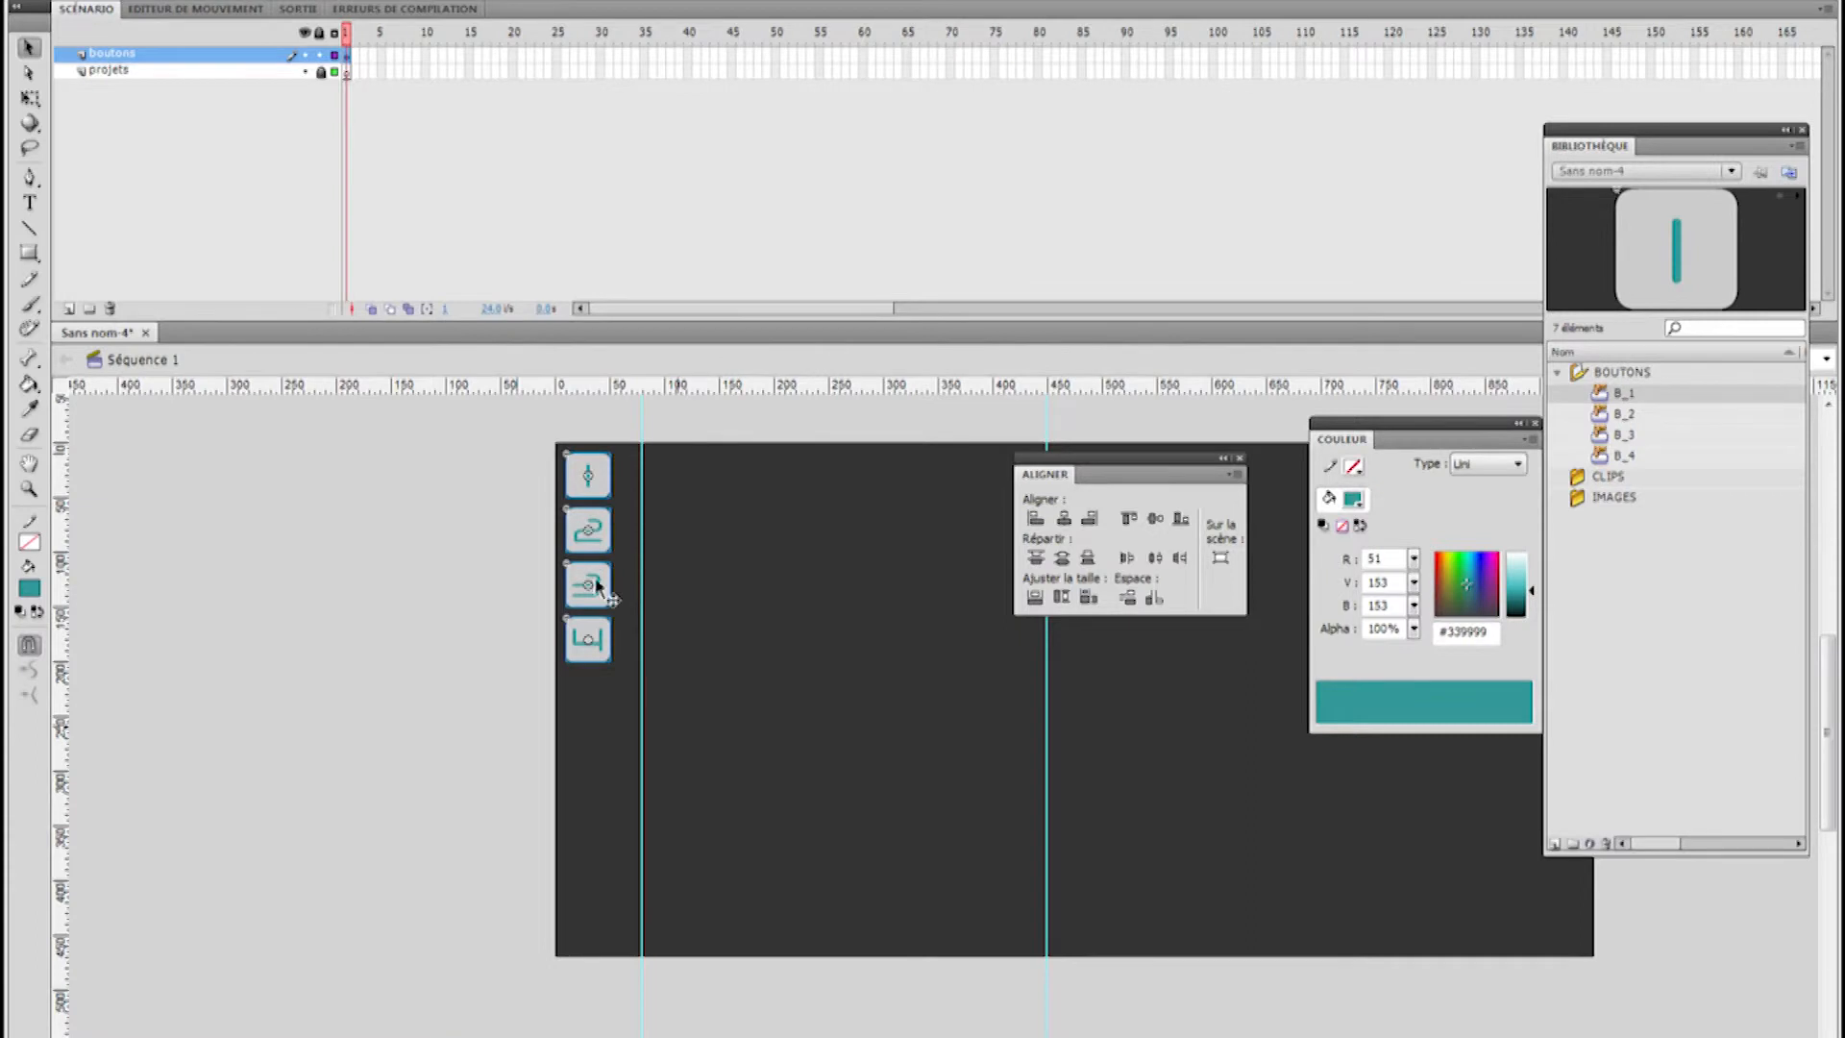
# Move the Align and Colour panels off the stage and deselect the buttons
pyautogui.moveTo(1141, 459); pyautogui.dragTo(1844, 461)
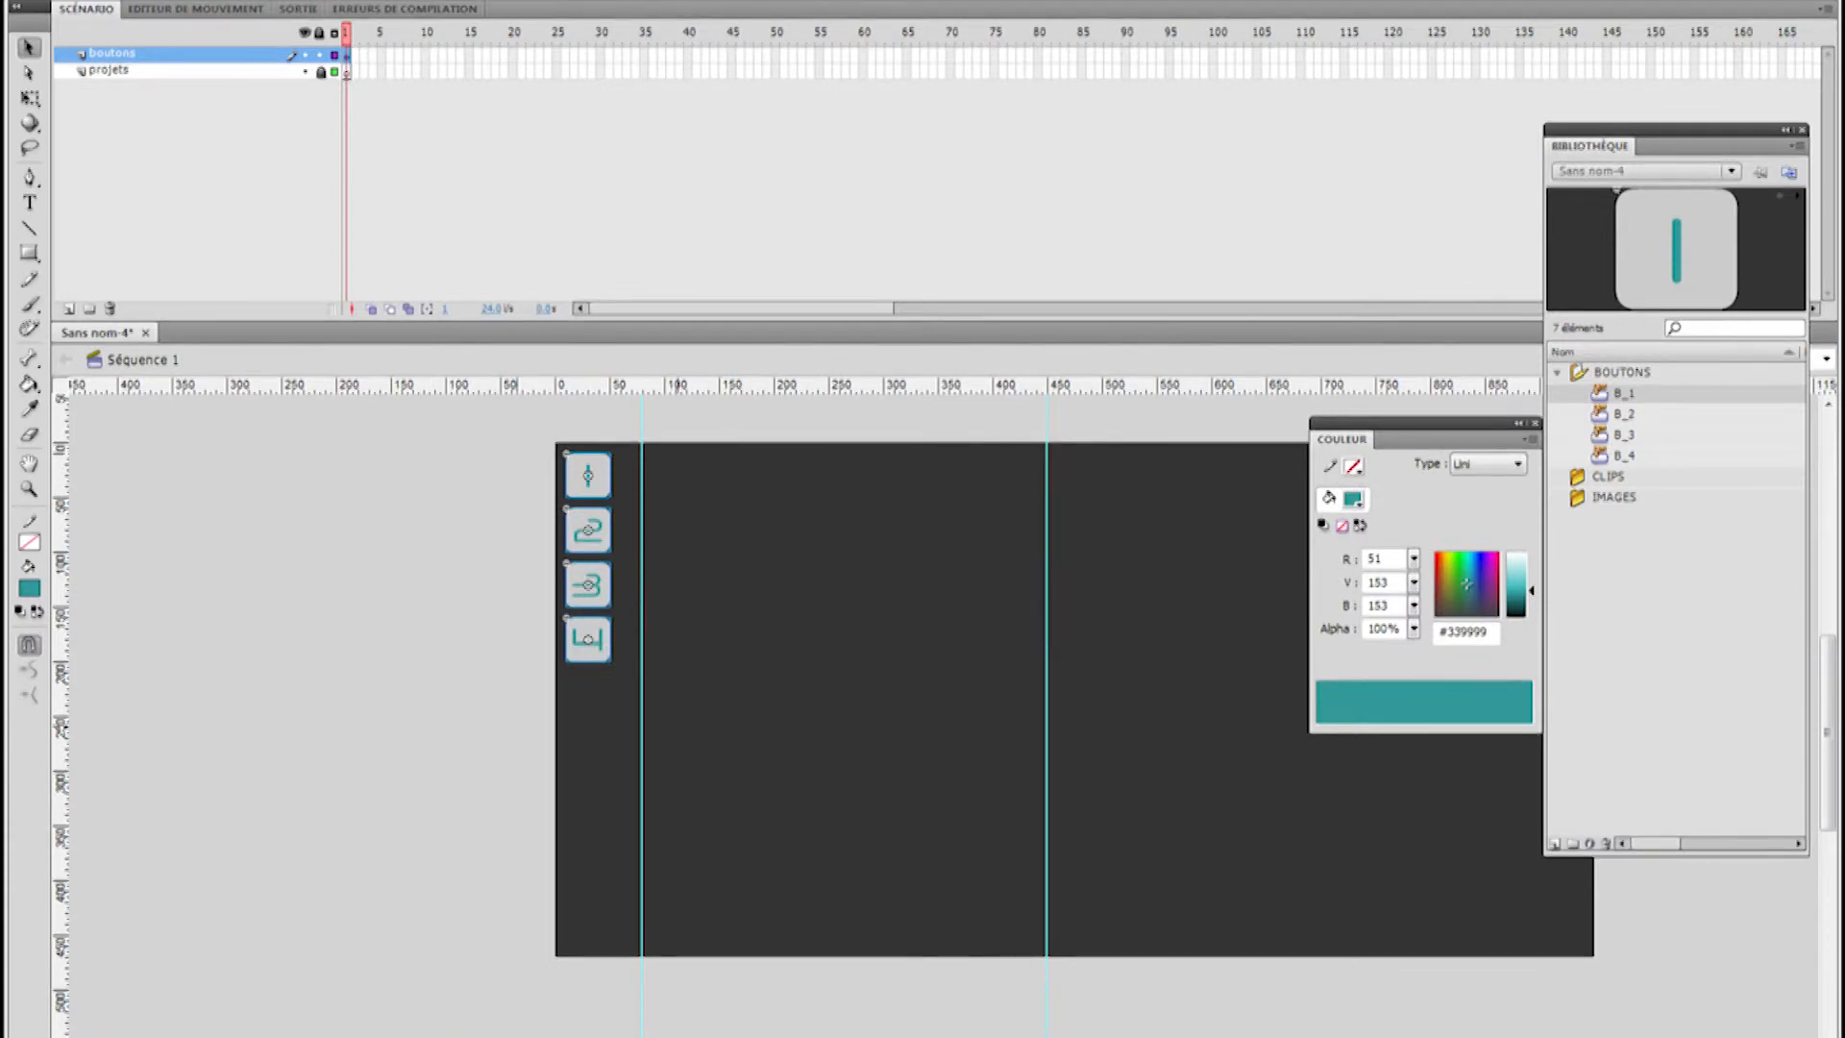
pyautogui.moveTo(1402, 432); pyautogui.dragTo(1844, 366)
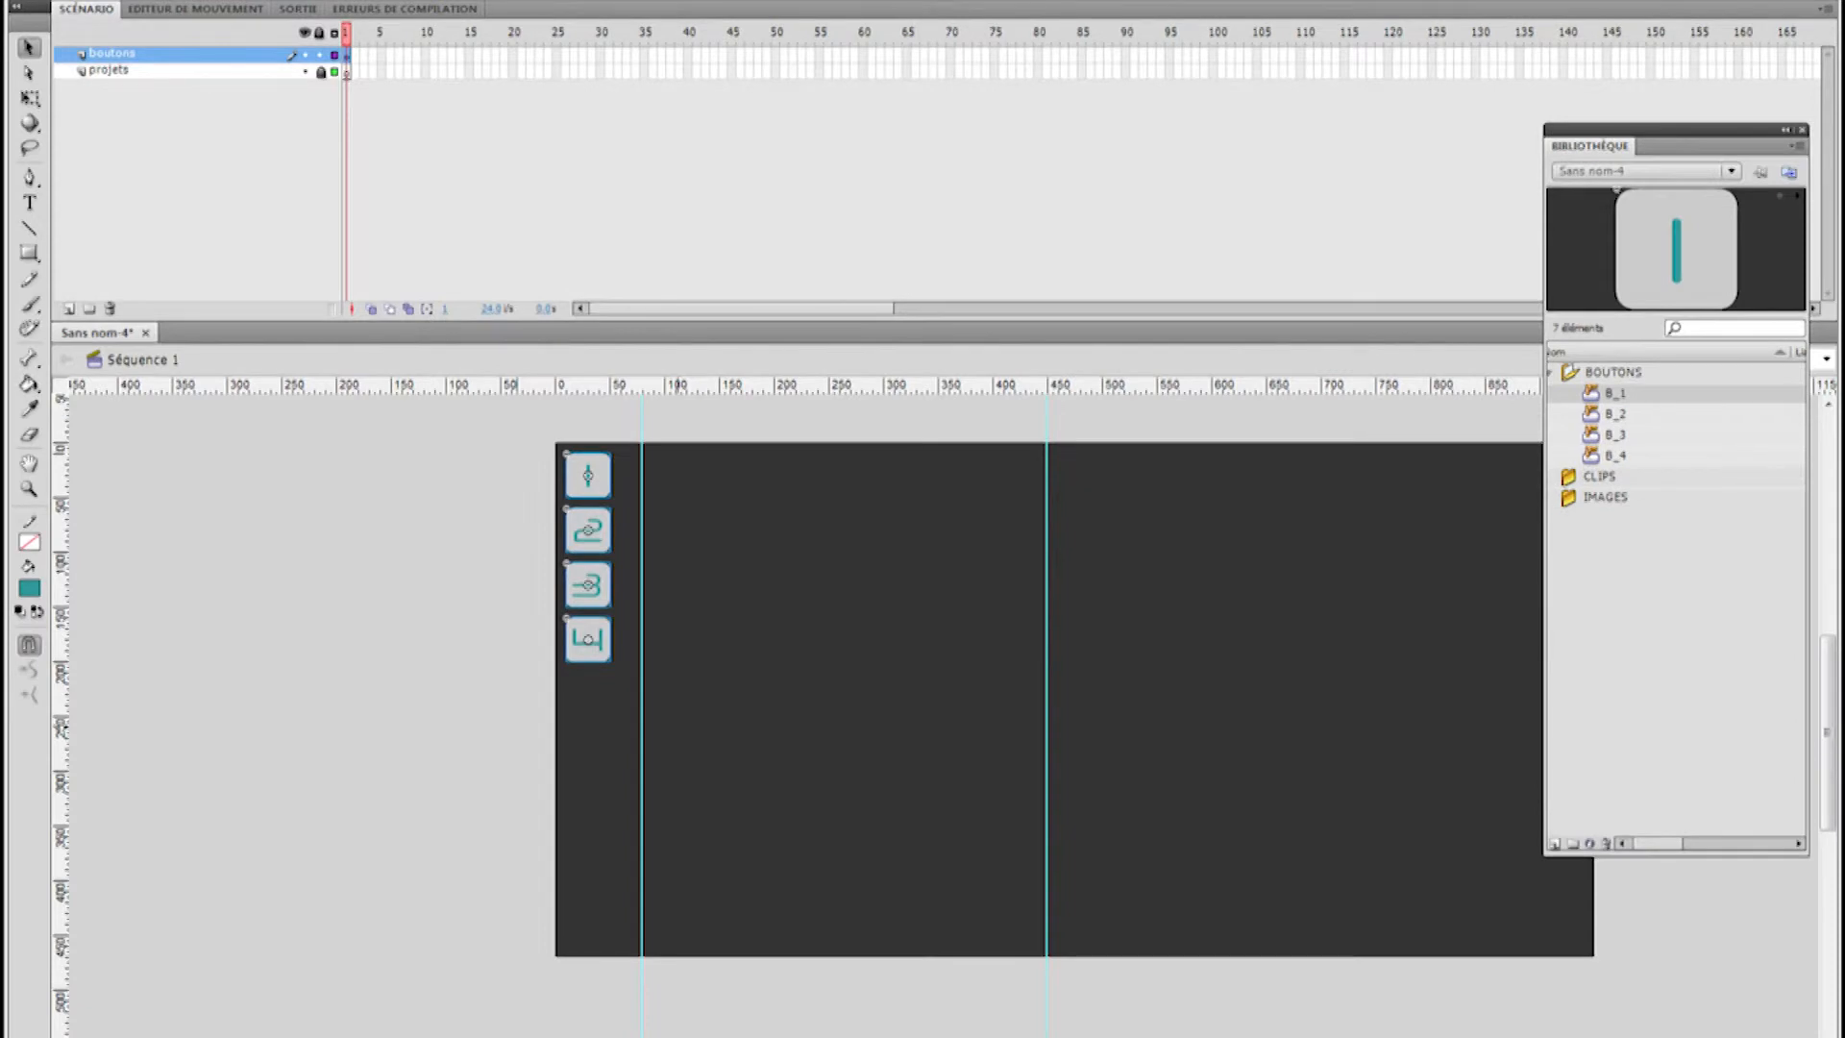
pyautogui.click(407, 526)
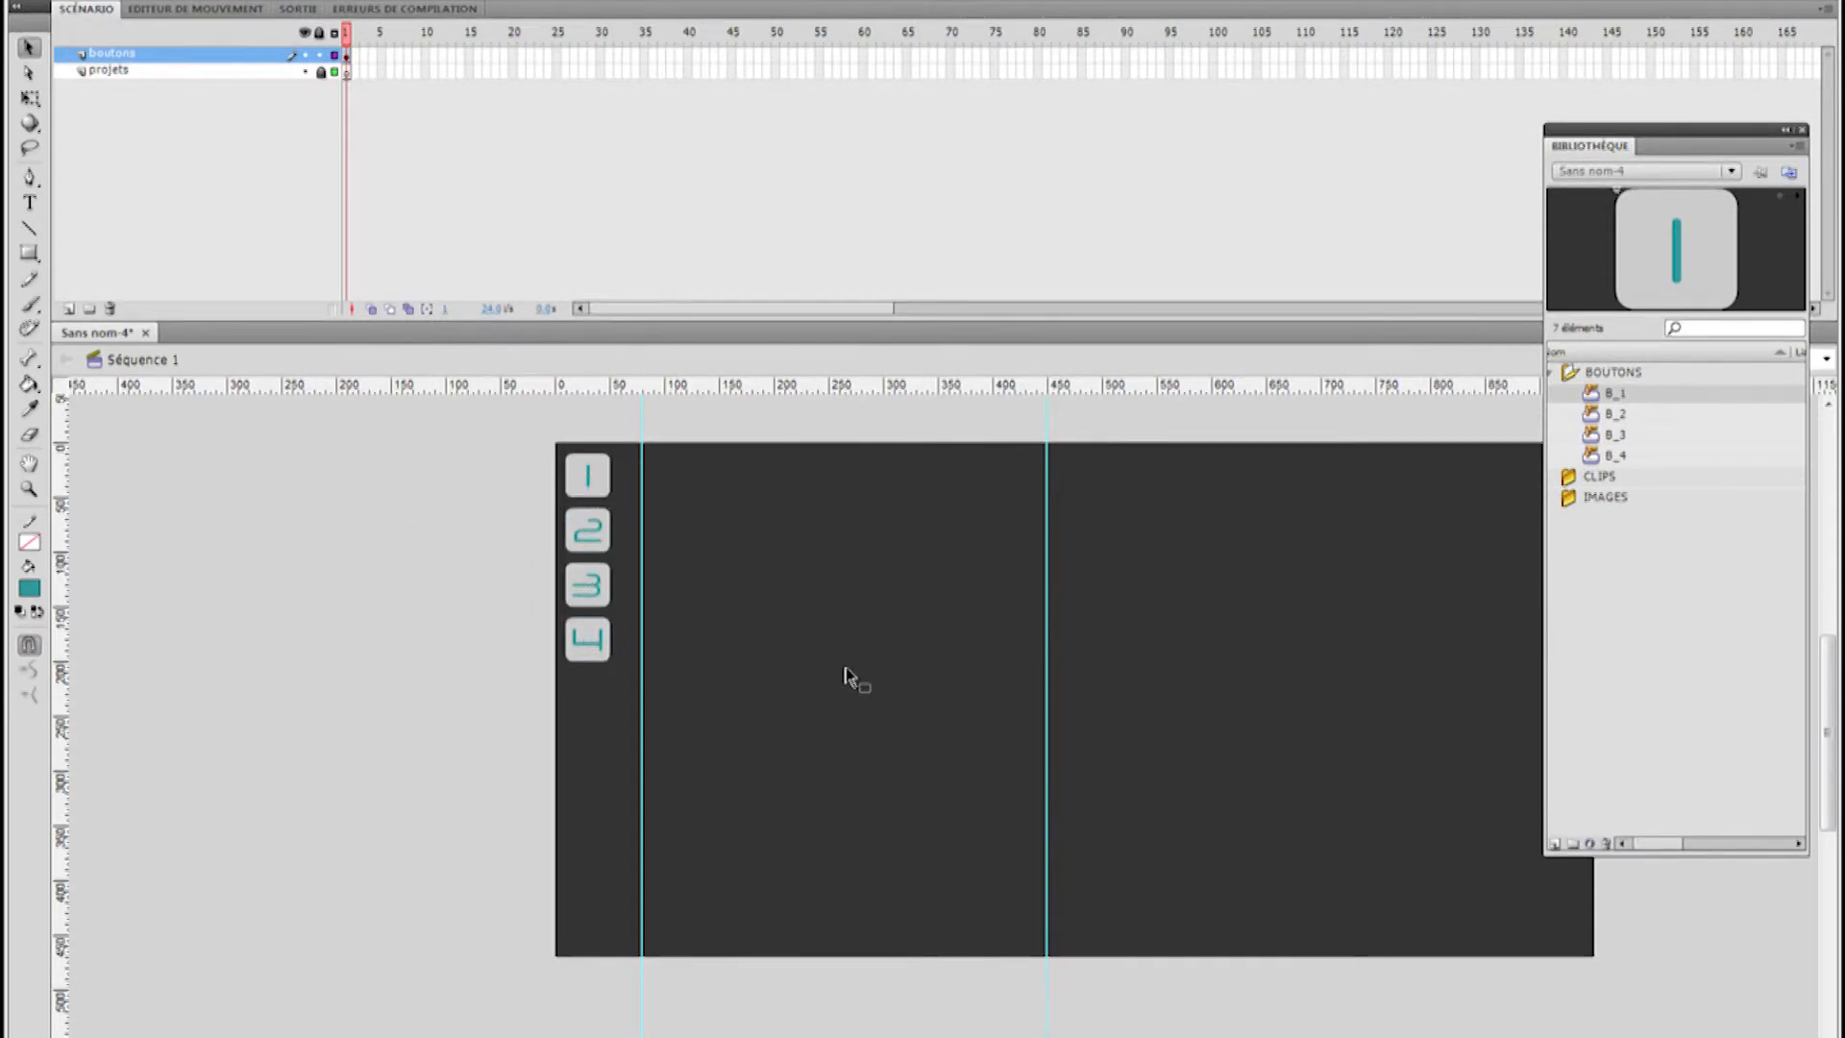
# Lock the boutons layer and make the first frame of the projets layer active
pyautogui.click(321, 55)
pyautogui.click(348, 76)
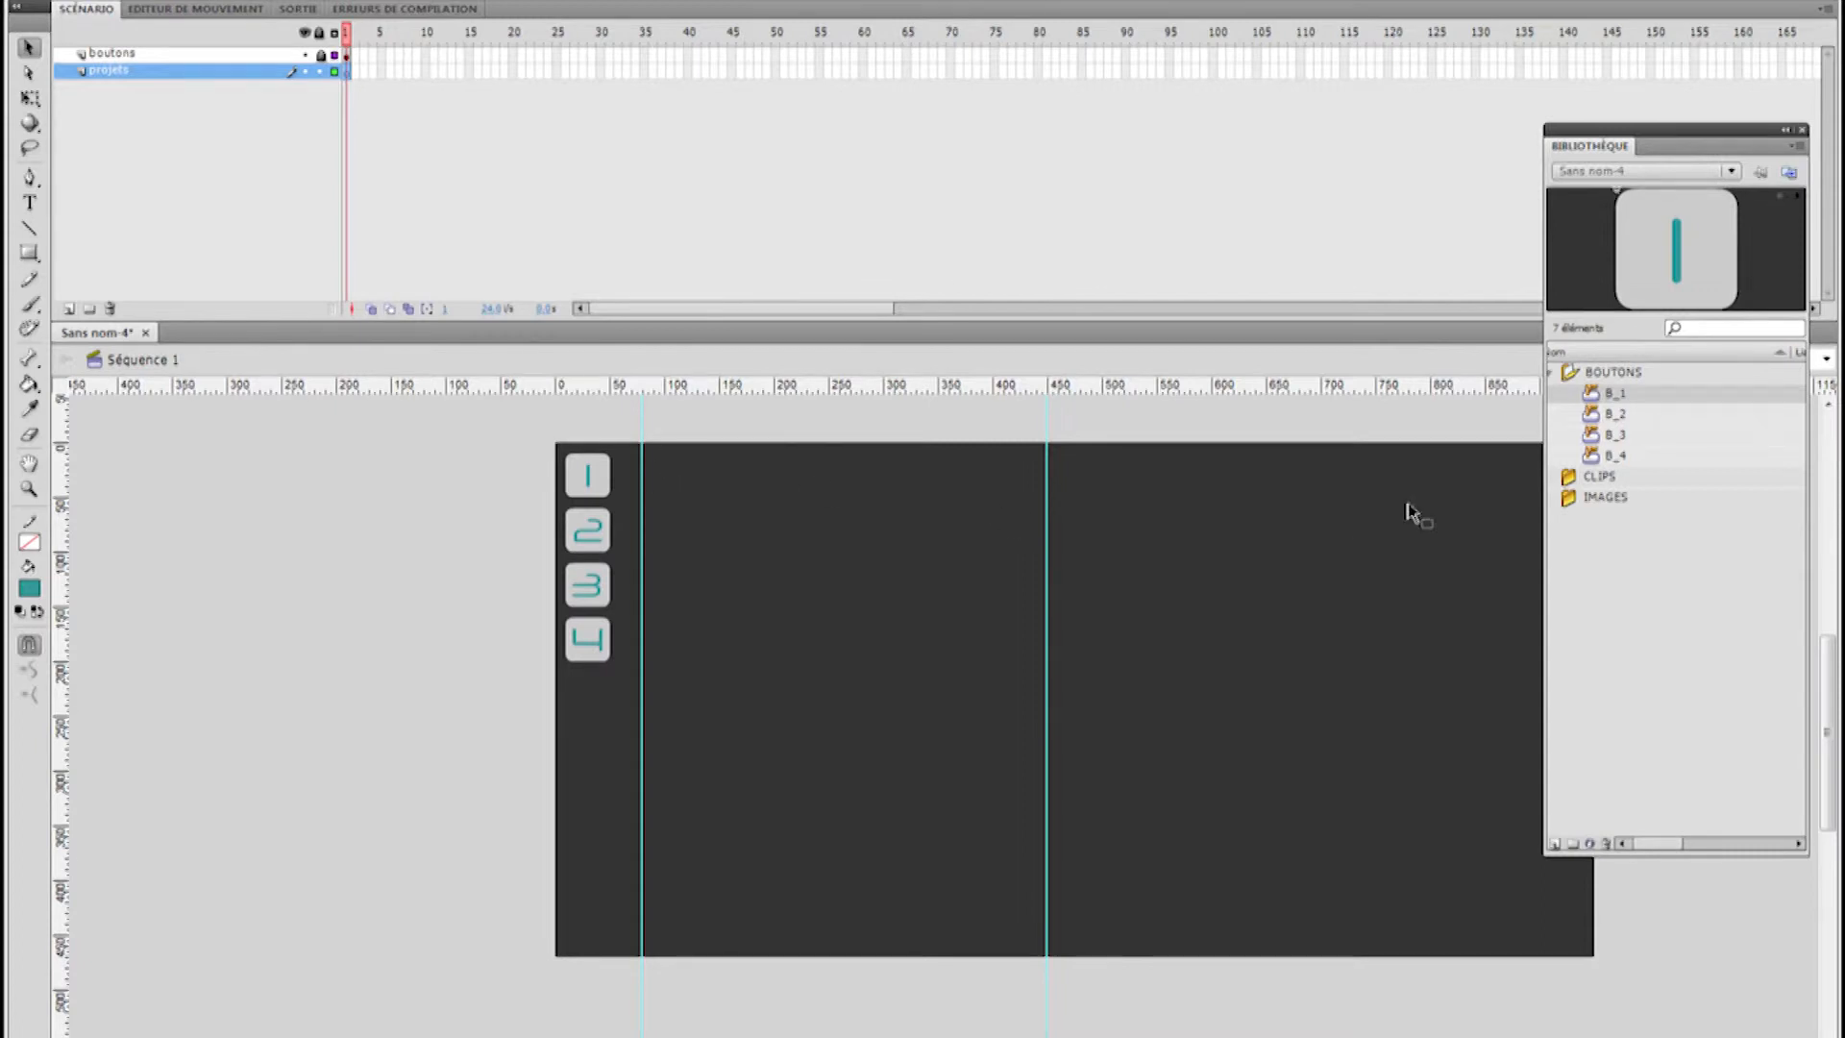
pyautogui.moveTo(1383, 811); pyautogui.dragTo(1214, 795)
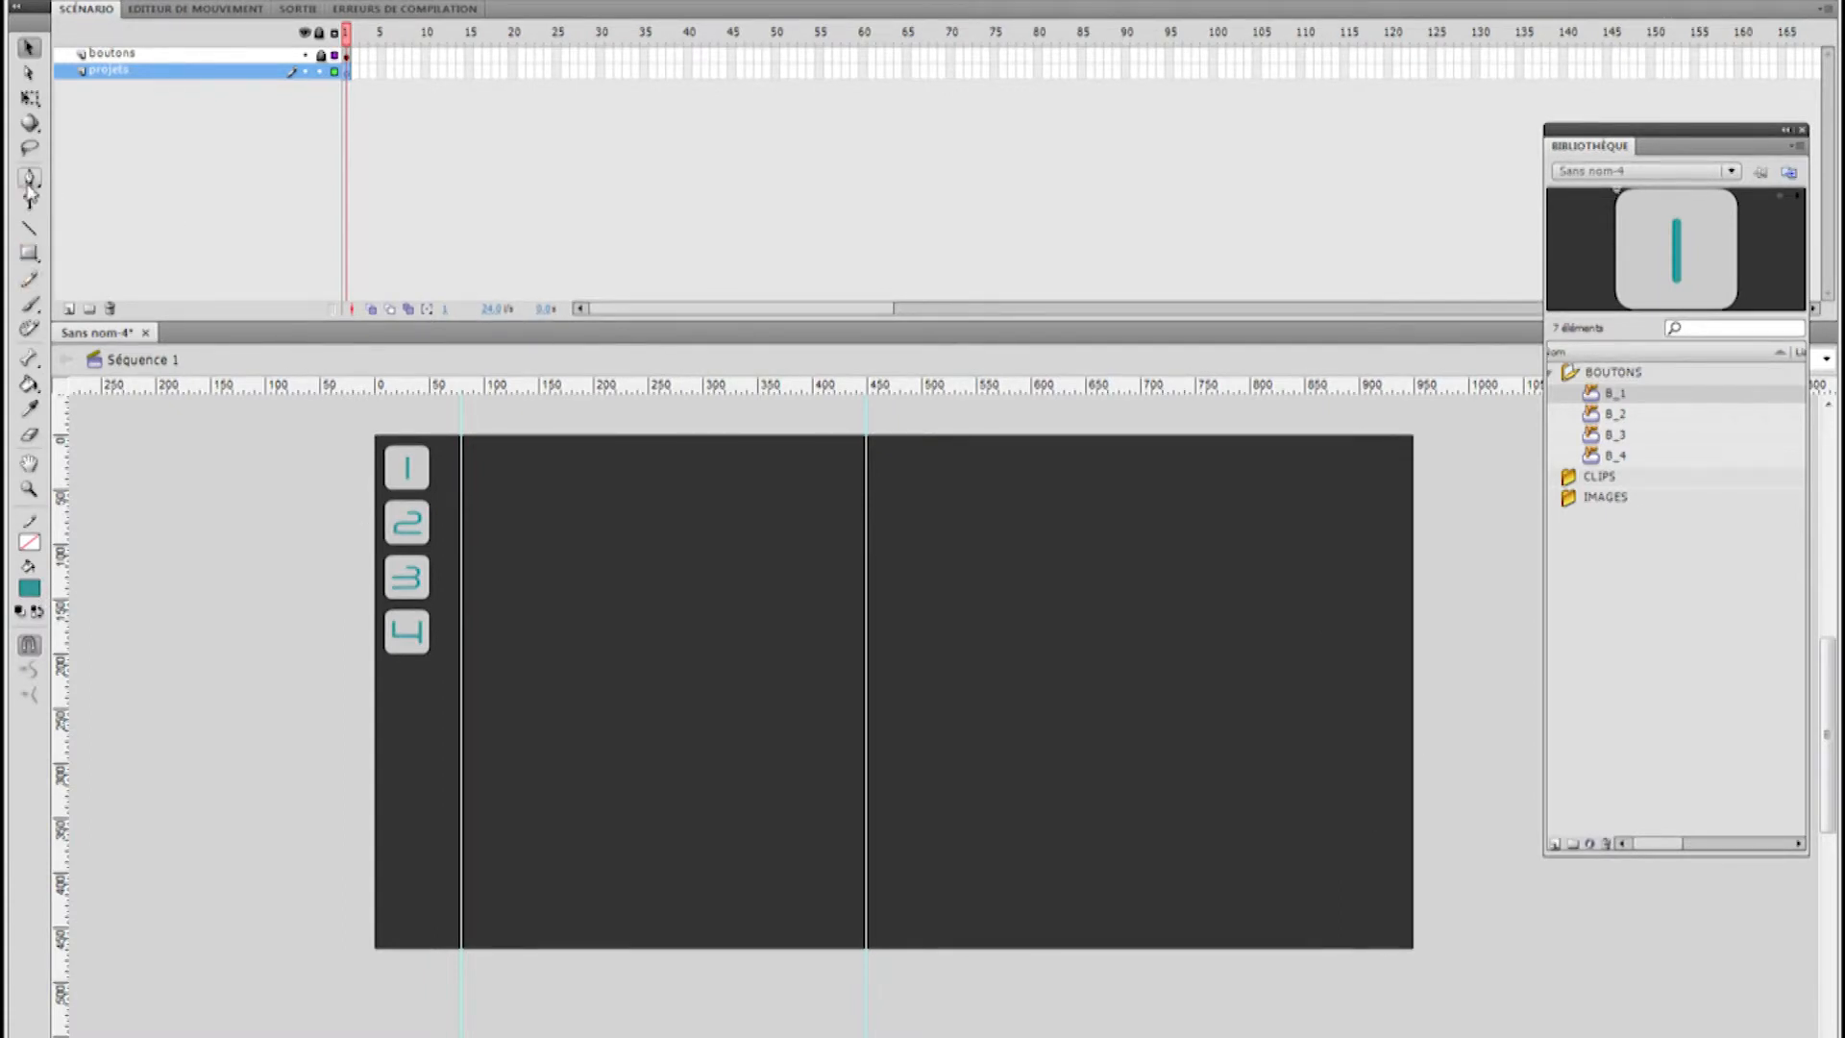
# Draw a borderless teal rectangle about 855 x 437 px from the vertical guide beside the buttons to near the stage's far corner
pyautogui.click(29, 255)
pyautogui.click(105, 254)
pyautogui.moveTo(462, 448); pyautogui.dragTo(1394, 925)
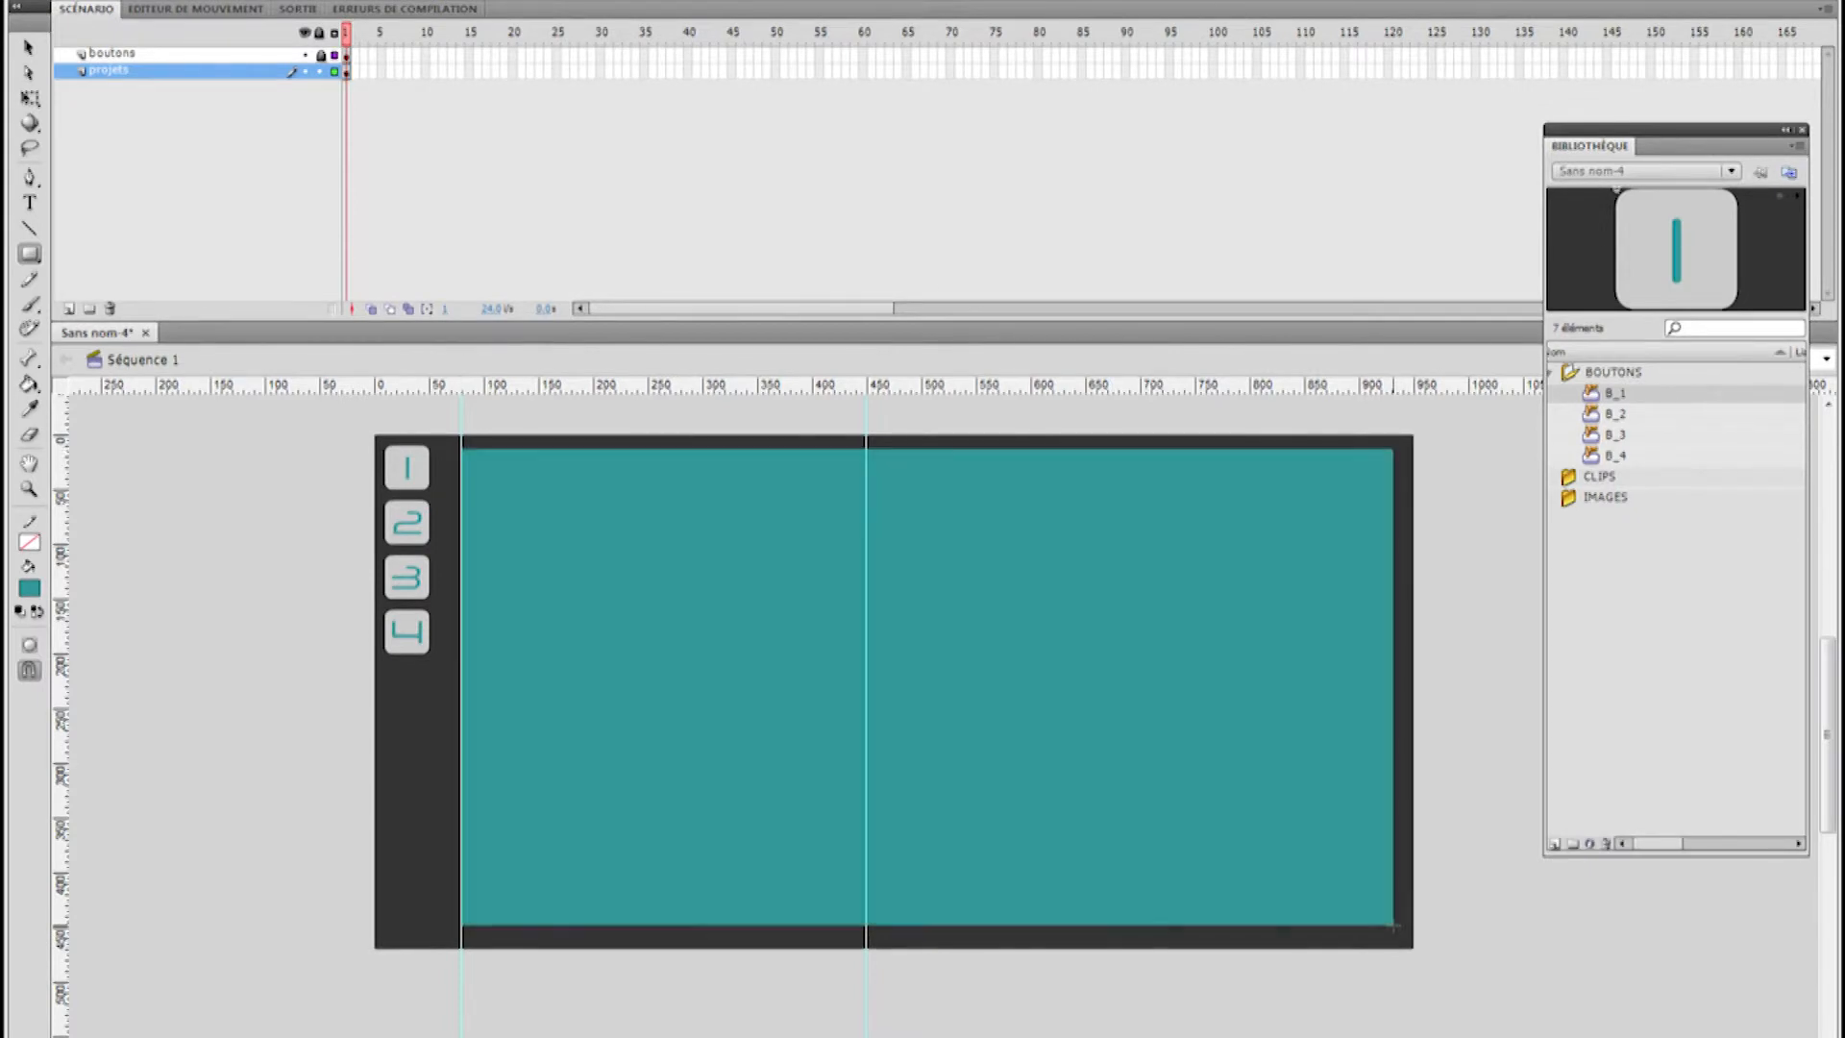
# Convert the teal rectangle into a movie clip (Clip) symbol named MC_PROJETS
pyautogui.click(26, 48)
pyautogui.click(627, 524)
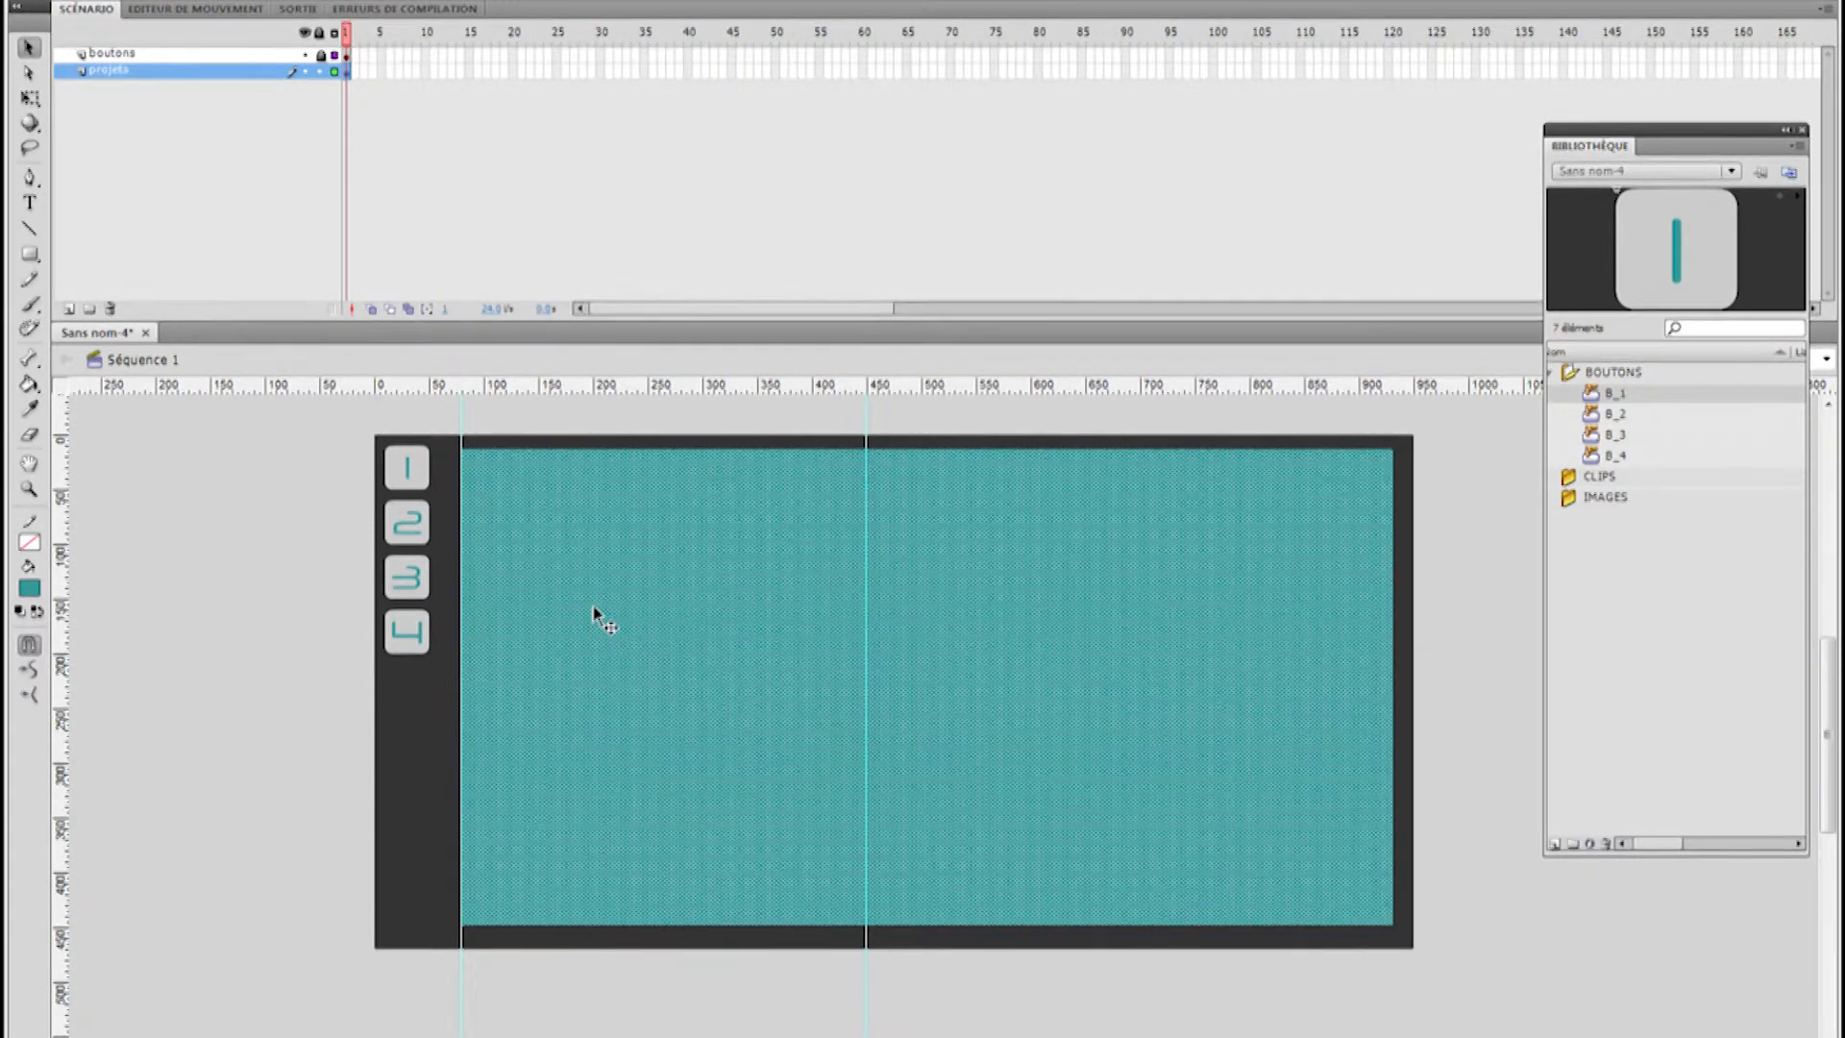
pyautogui.press('F8')
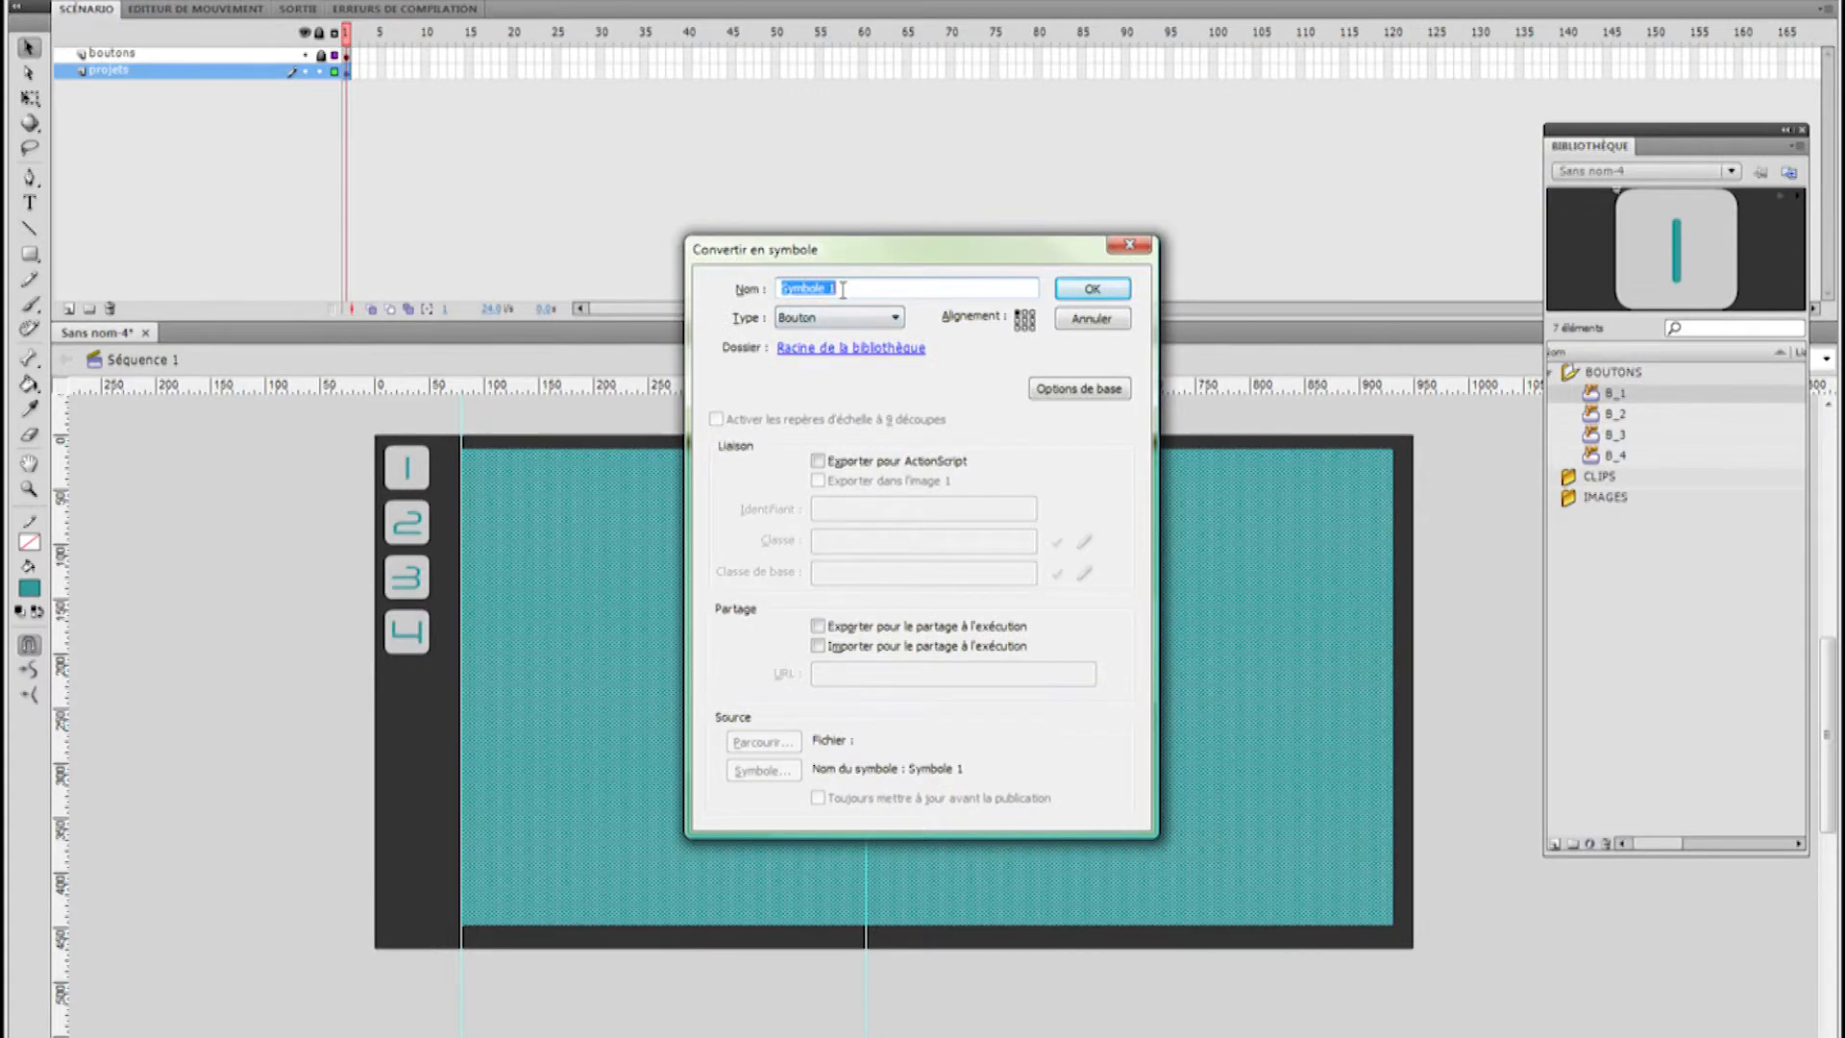
pyautogui.write('MC_PROJETS')
pyautogui.click(825, 319)
pyautogui.click(817, 333)
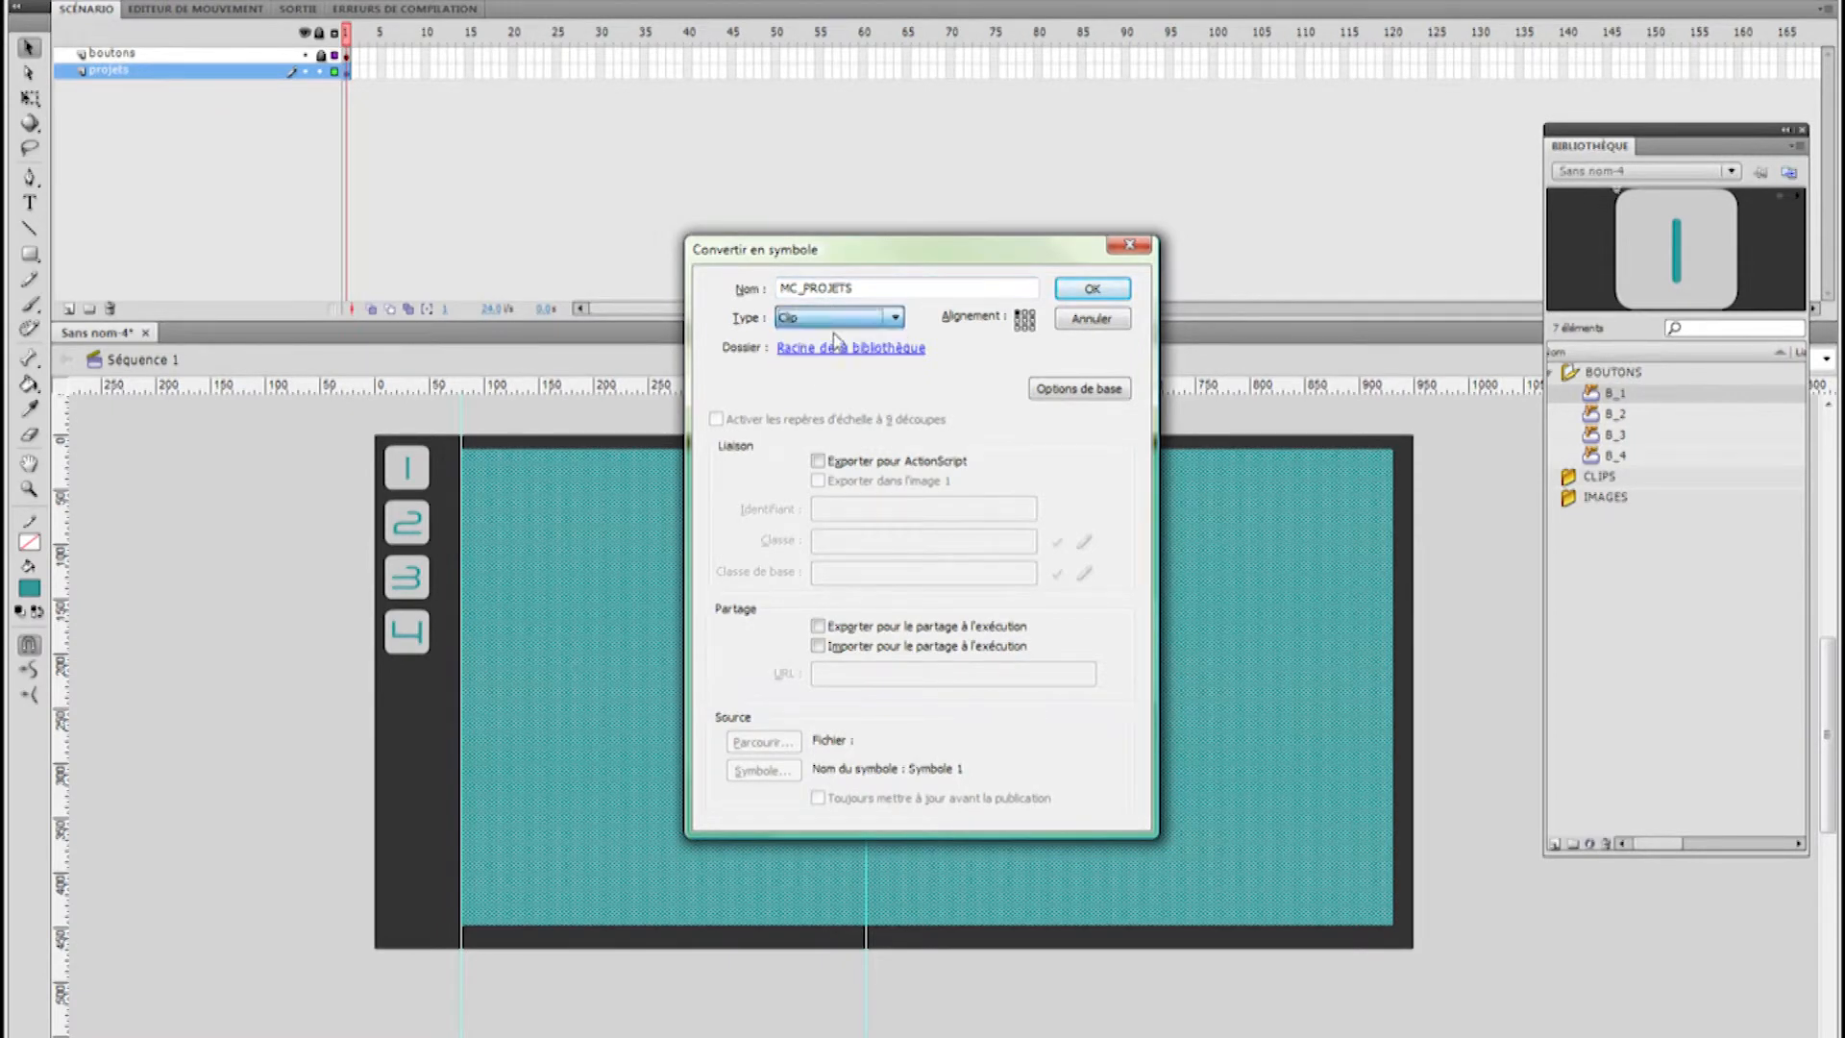
pyautogui.click(1103, 296)
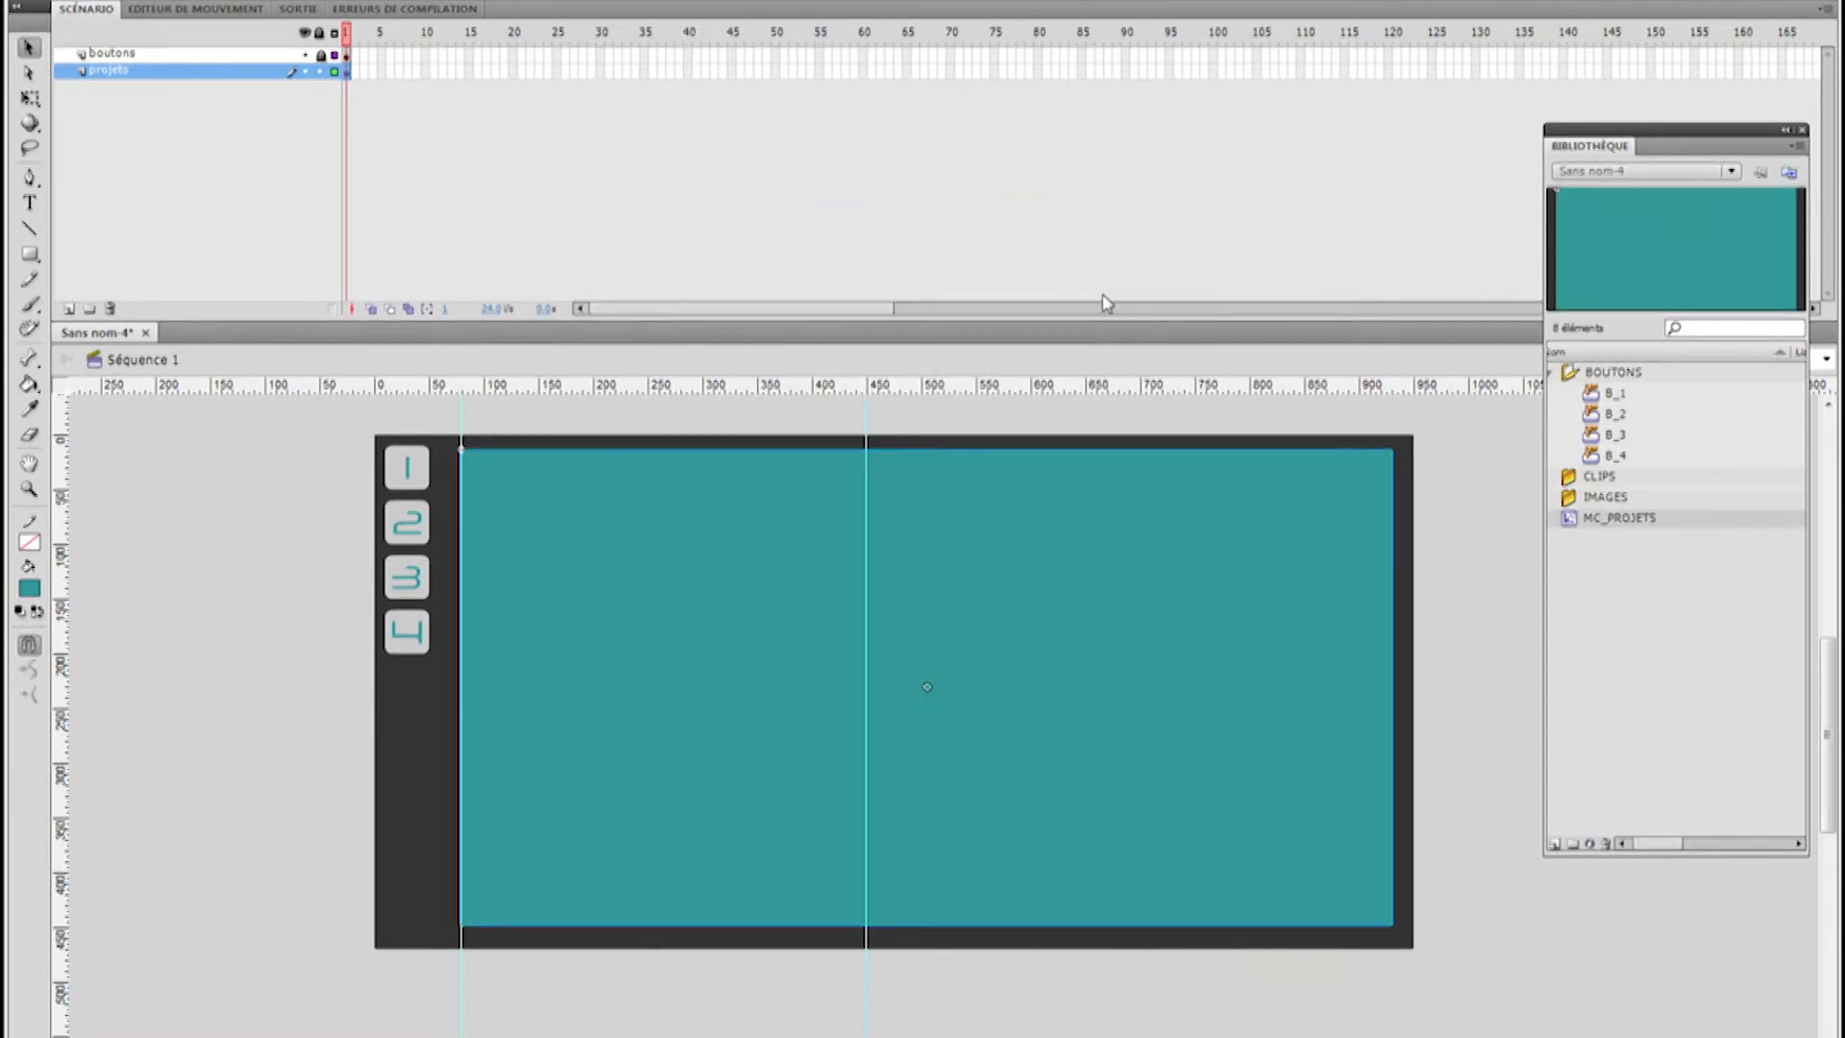
# Open MC_PROJETS for editing, delete its teal rectangle and rename its layer as image
pyautogui.doubleClick(617, 598)
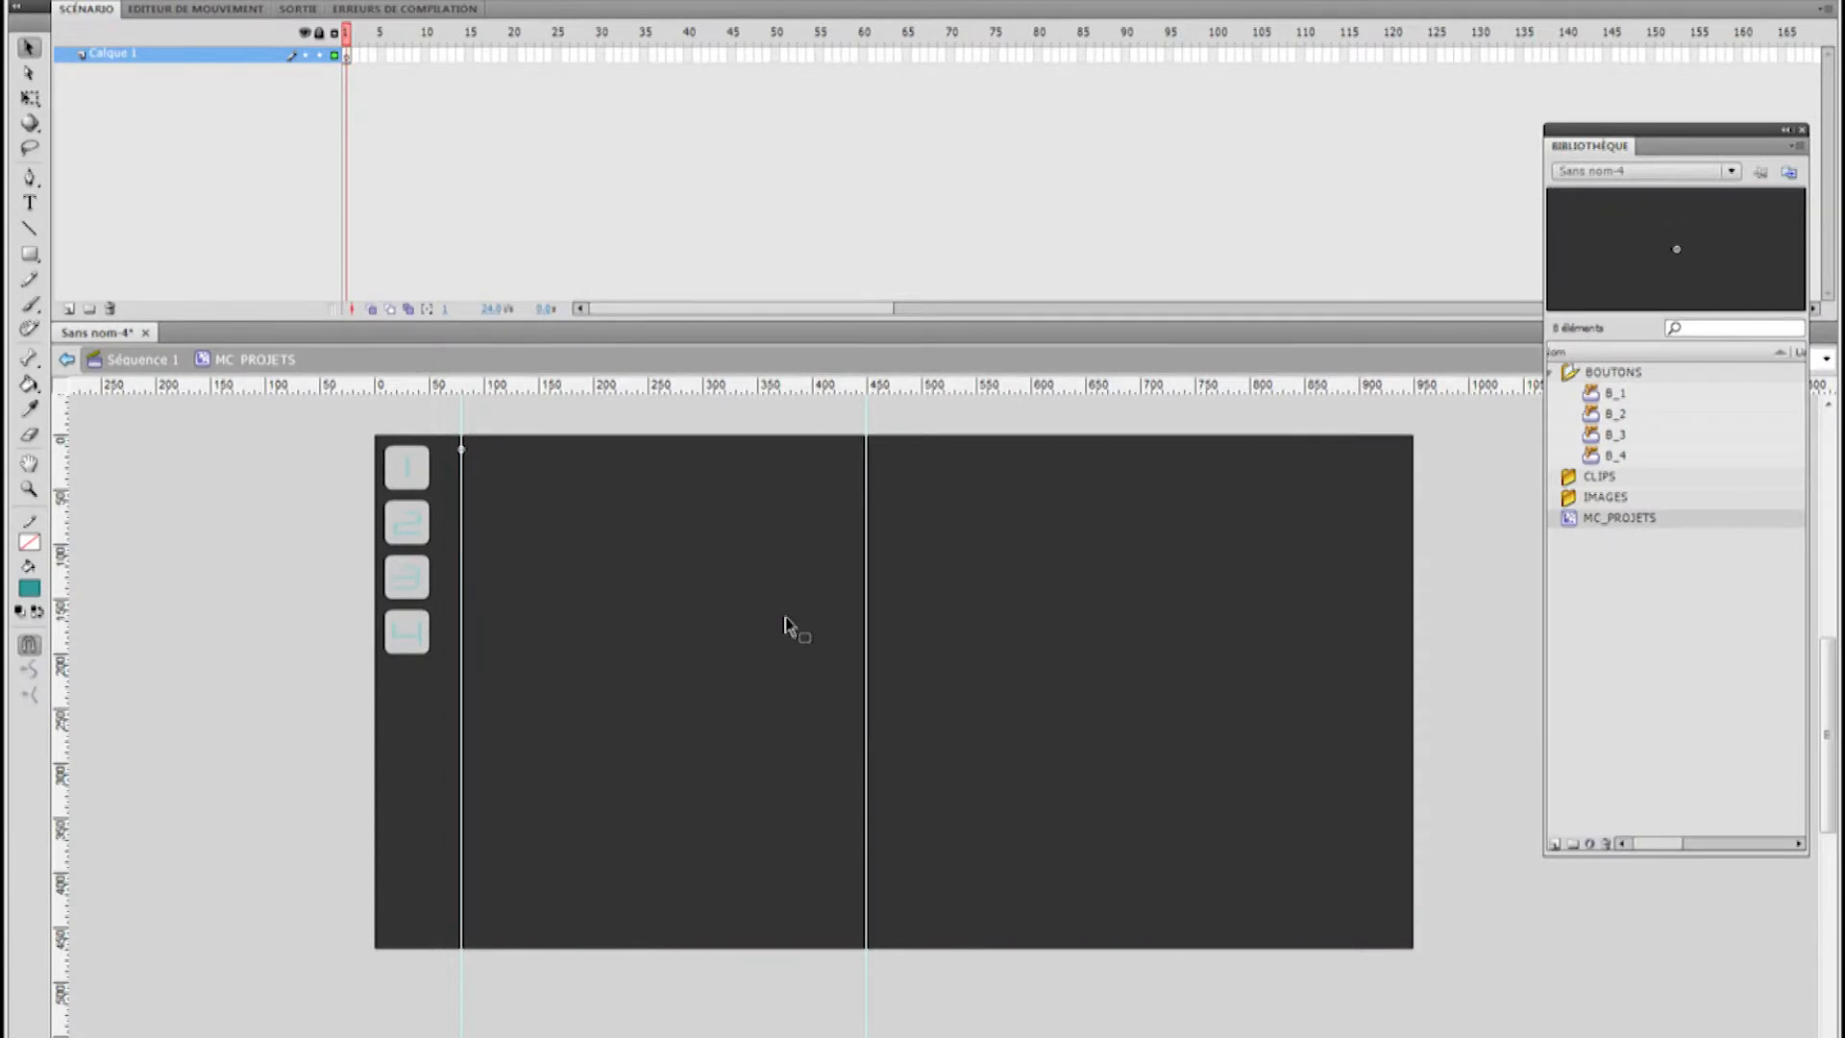
pyautogui.doubleClick(113, 55)
pyautogui.write('mage')
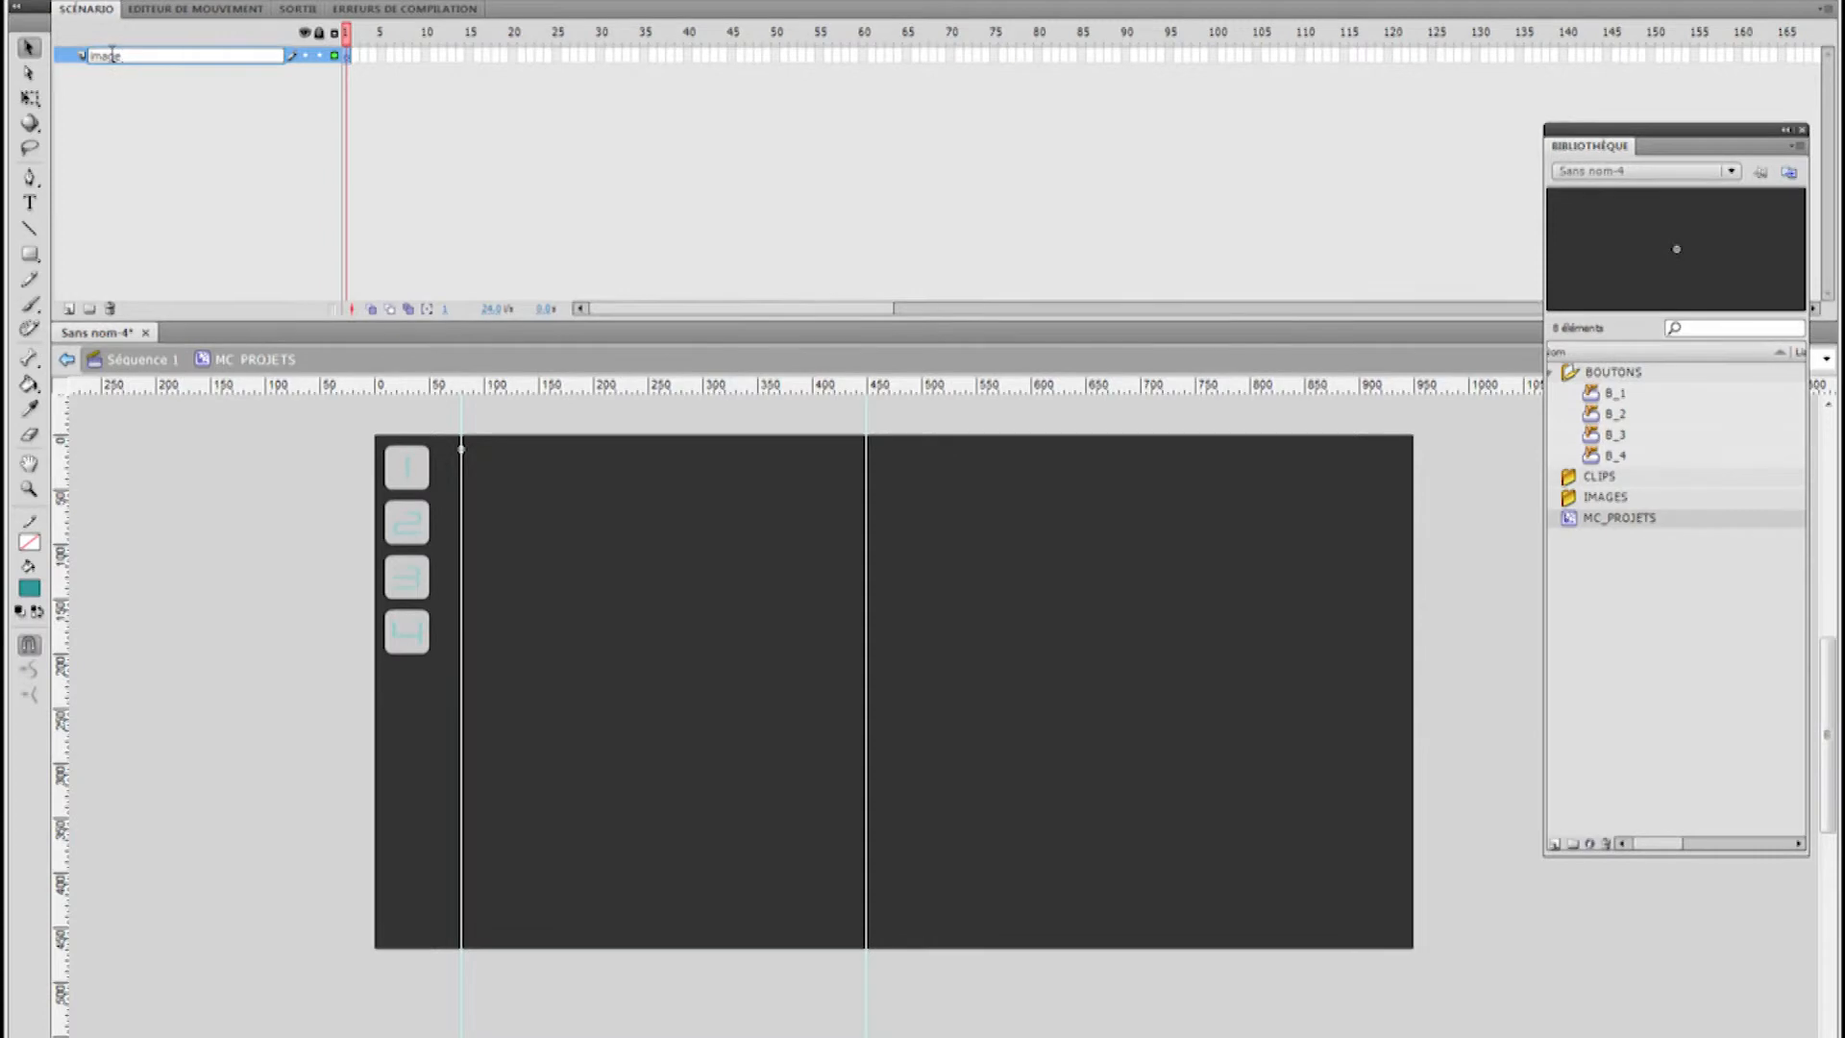
pyautogui.press('Return')
# Add a layer named textes above the image layer in MC_PROJETS
pyautogui.click(69, 309)
pyautogui.doubleClick(125, 50)
pyautogui.write('textes')
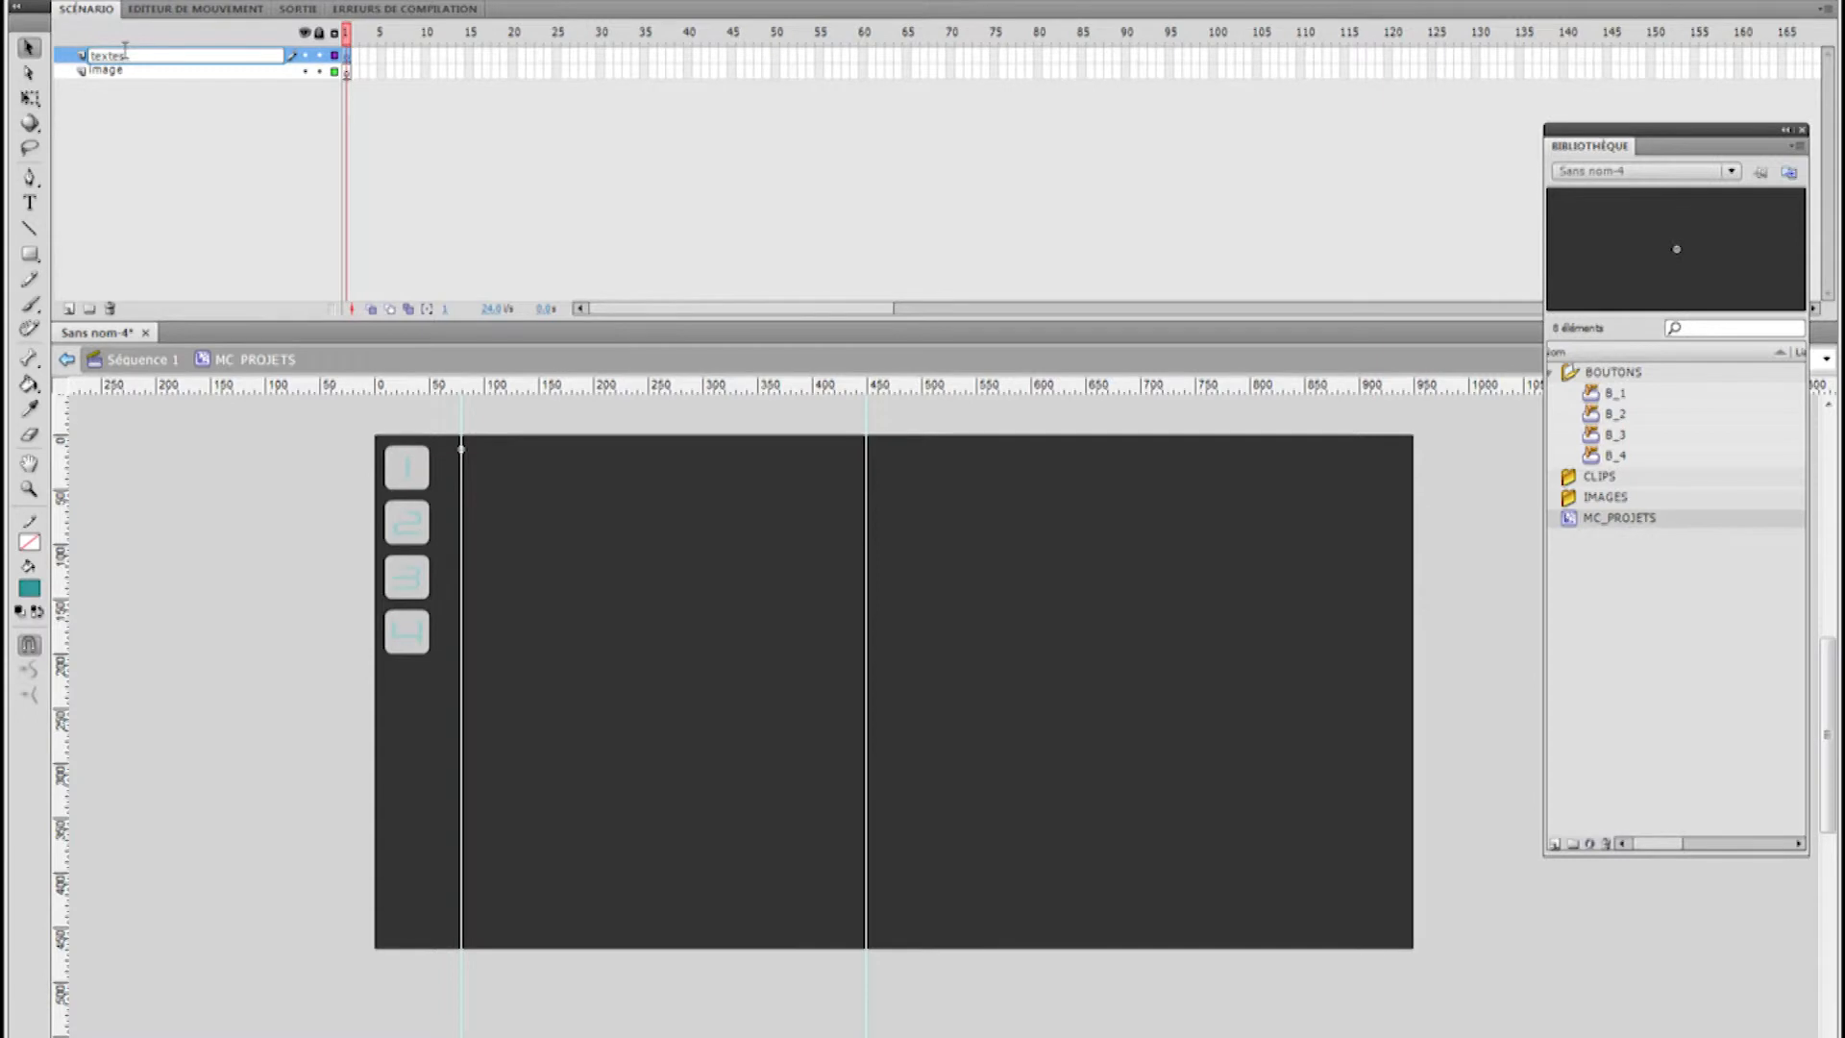
# Confirm the textes layer's name and add a layer named fios above it in MC_PROJETS
pyautogui.press('Return')
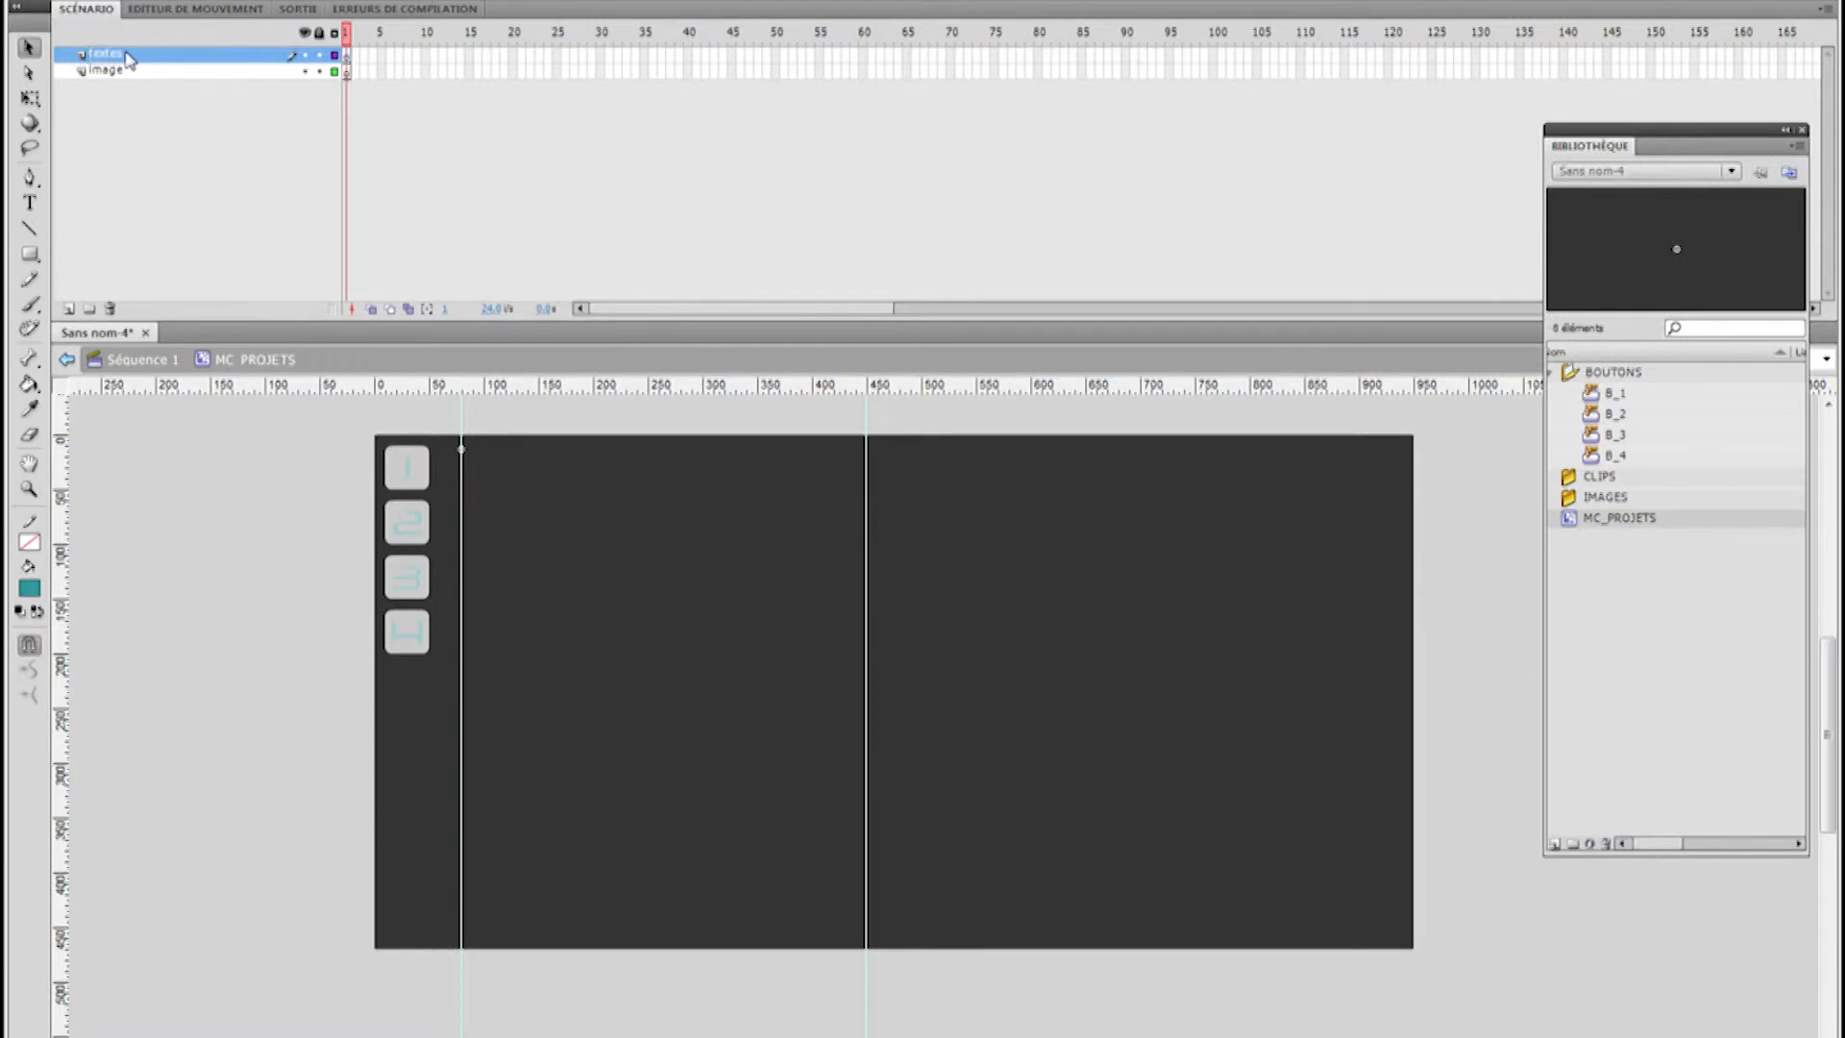
pyautogui.click(69, 310)
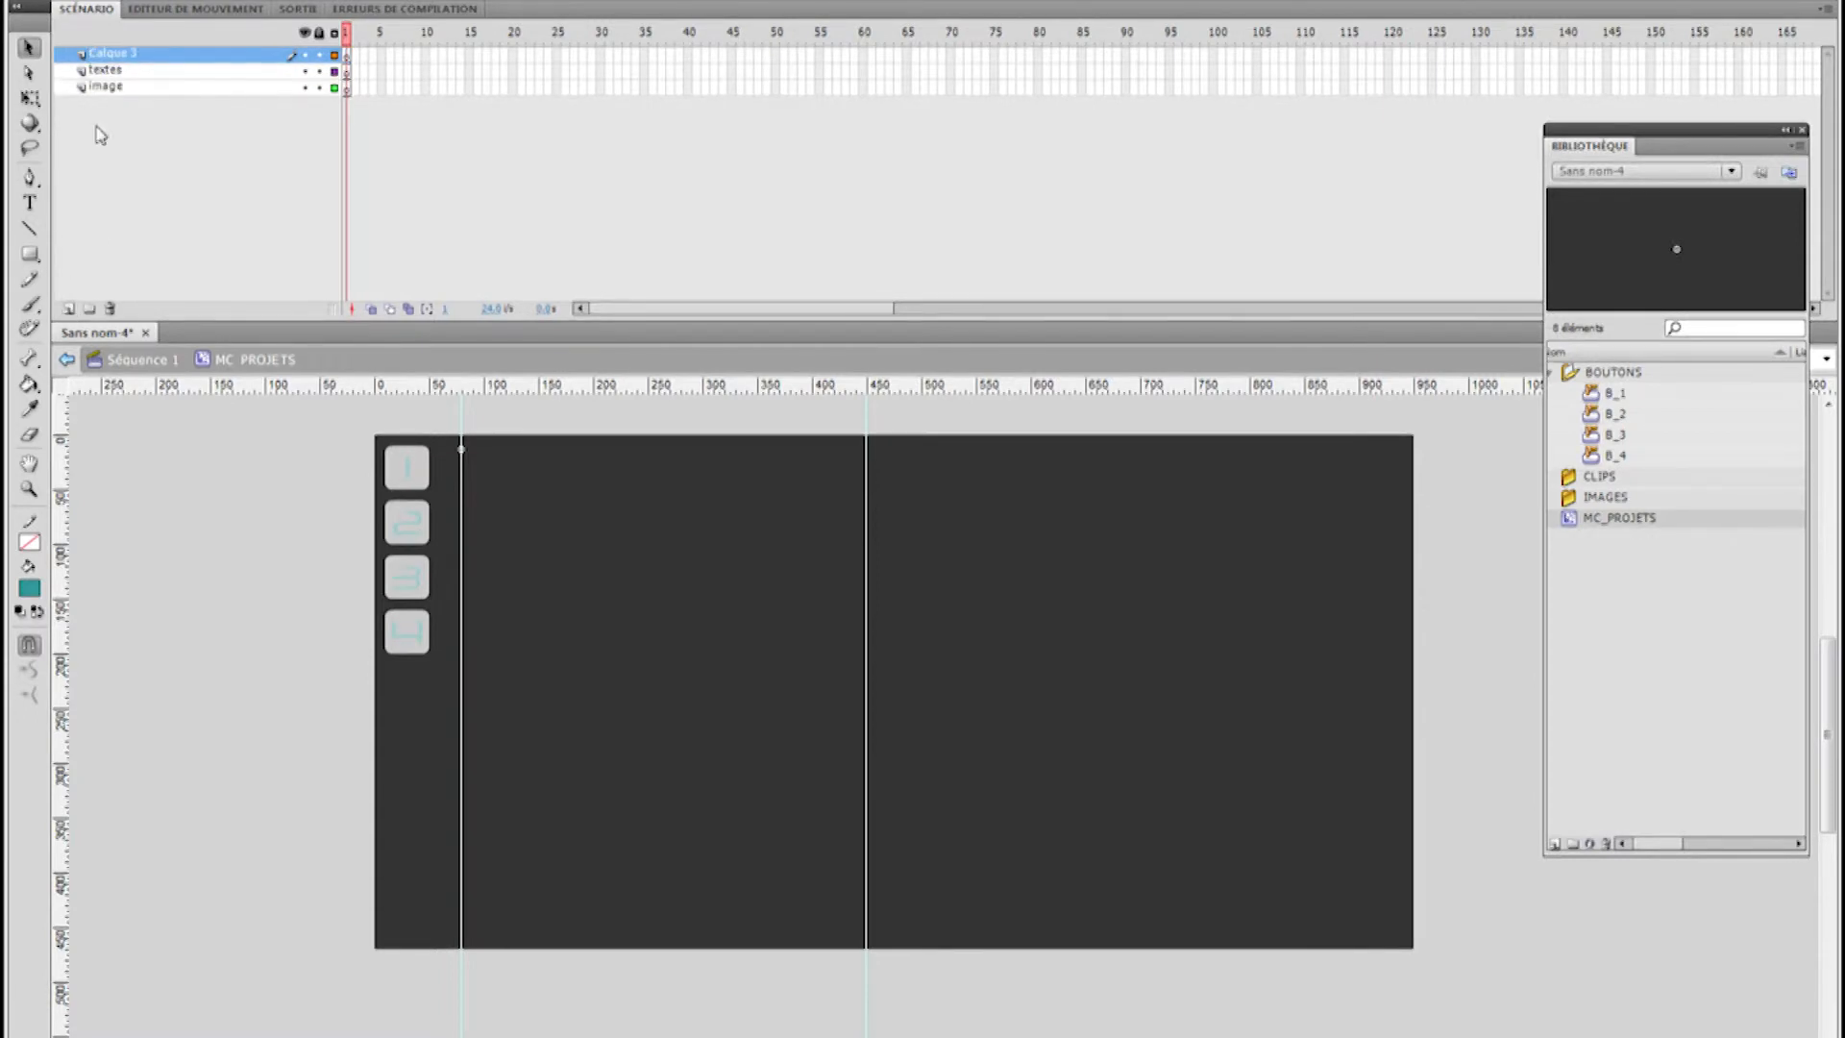
pyautogui.doubleClick(116, 55)
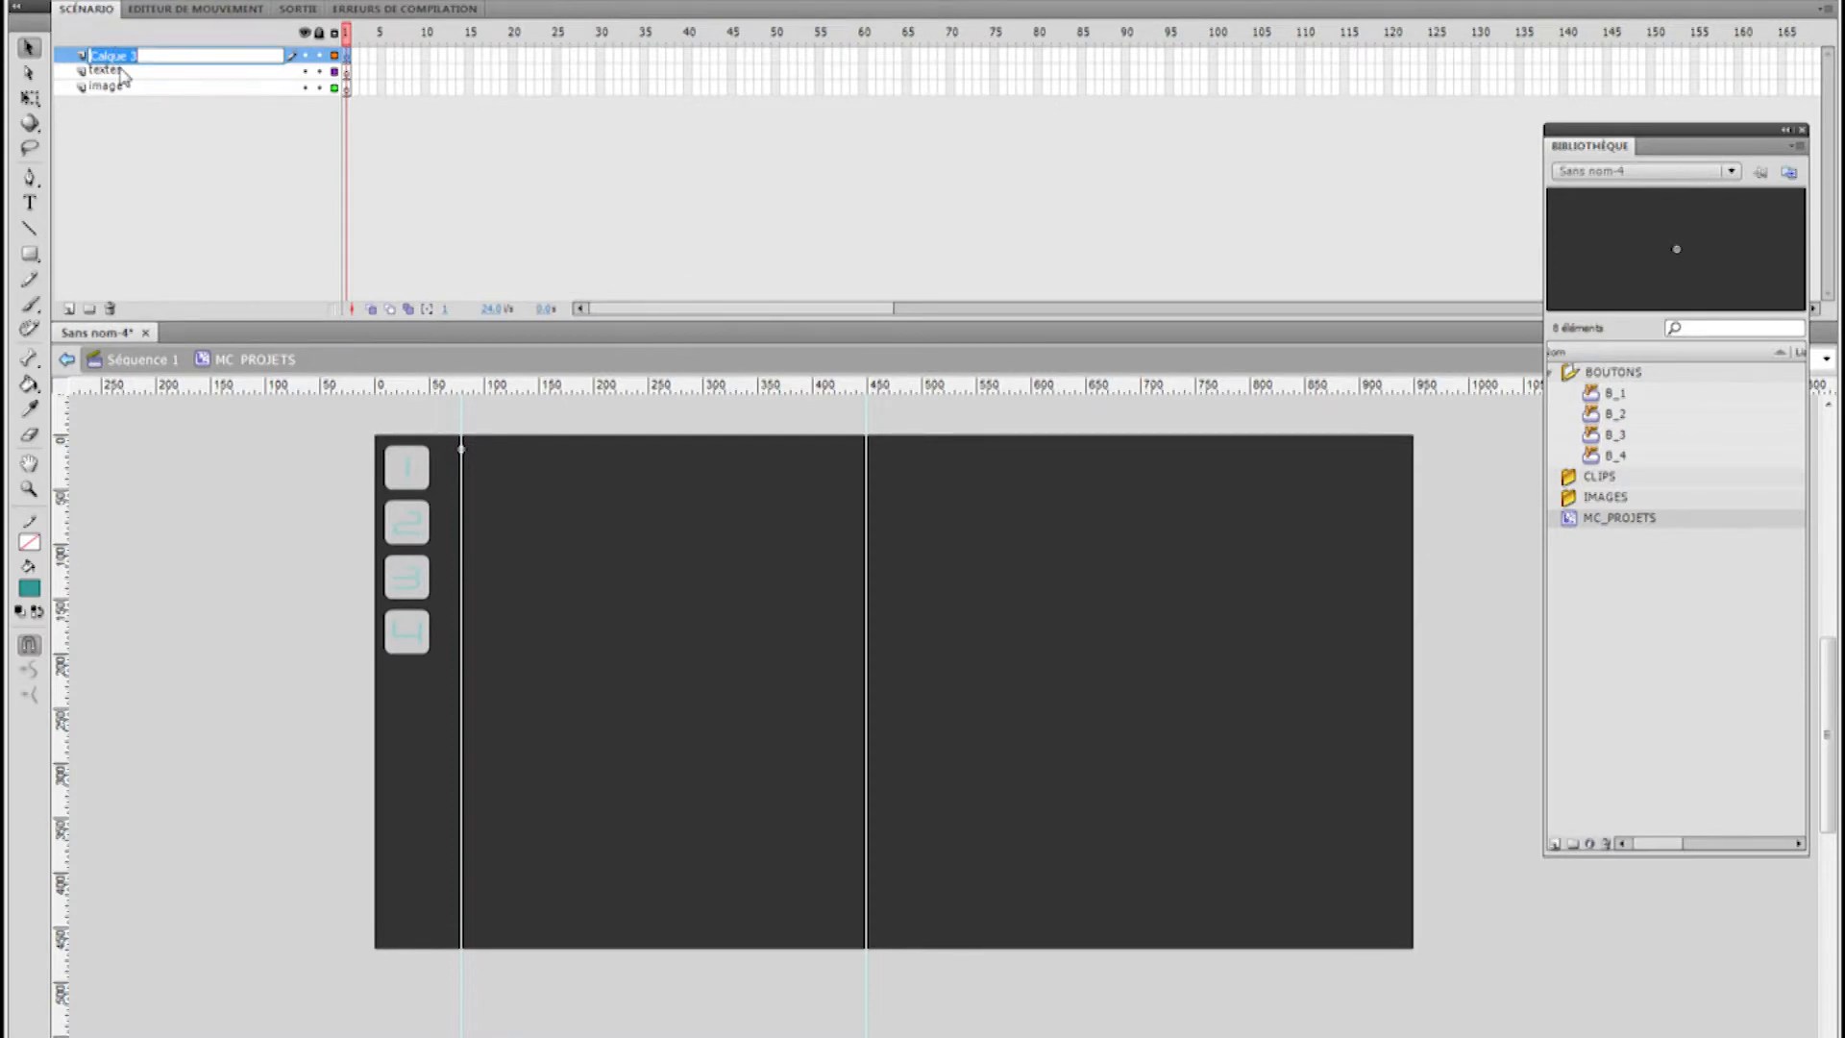
pyautogui.write('bos')
pyautogui.press('Return')
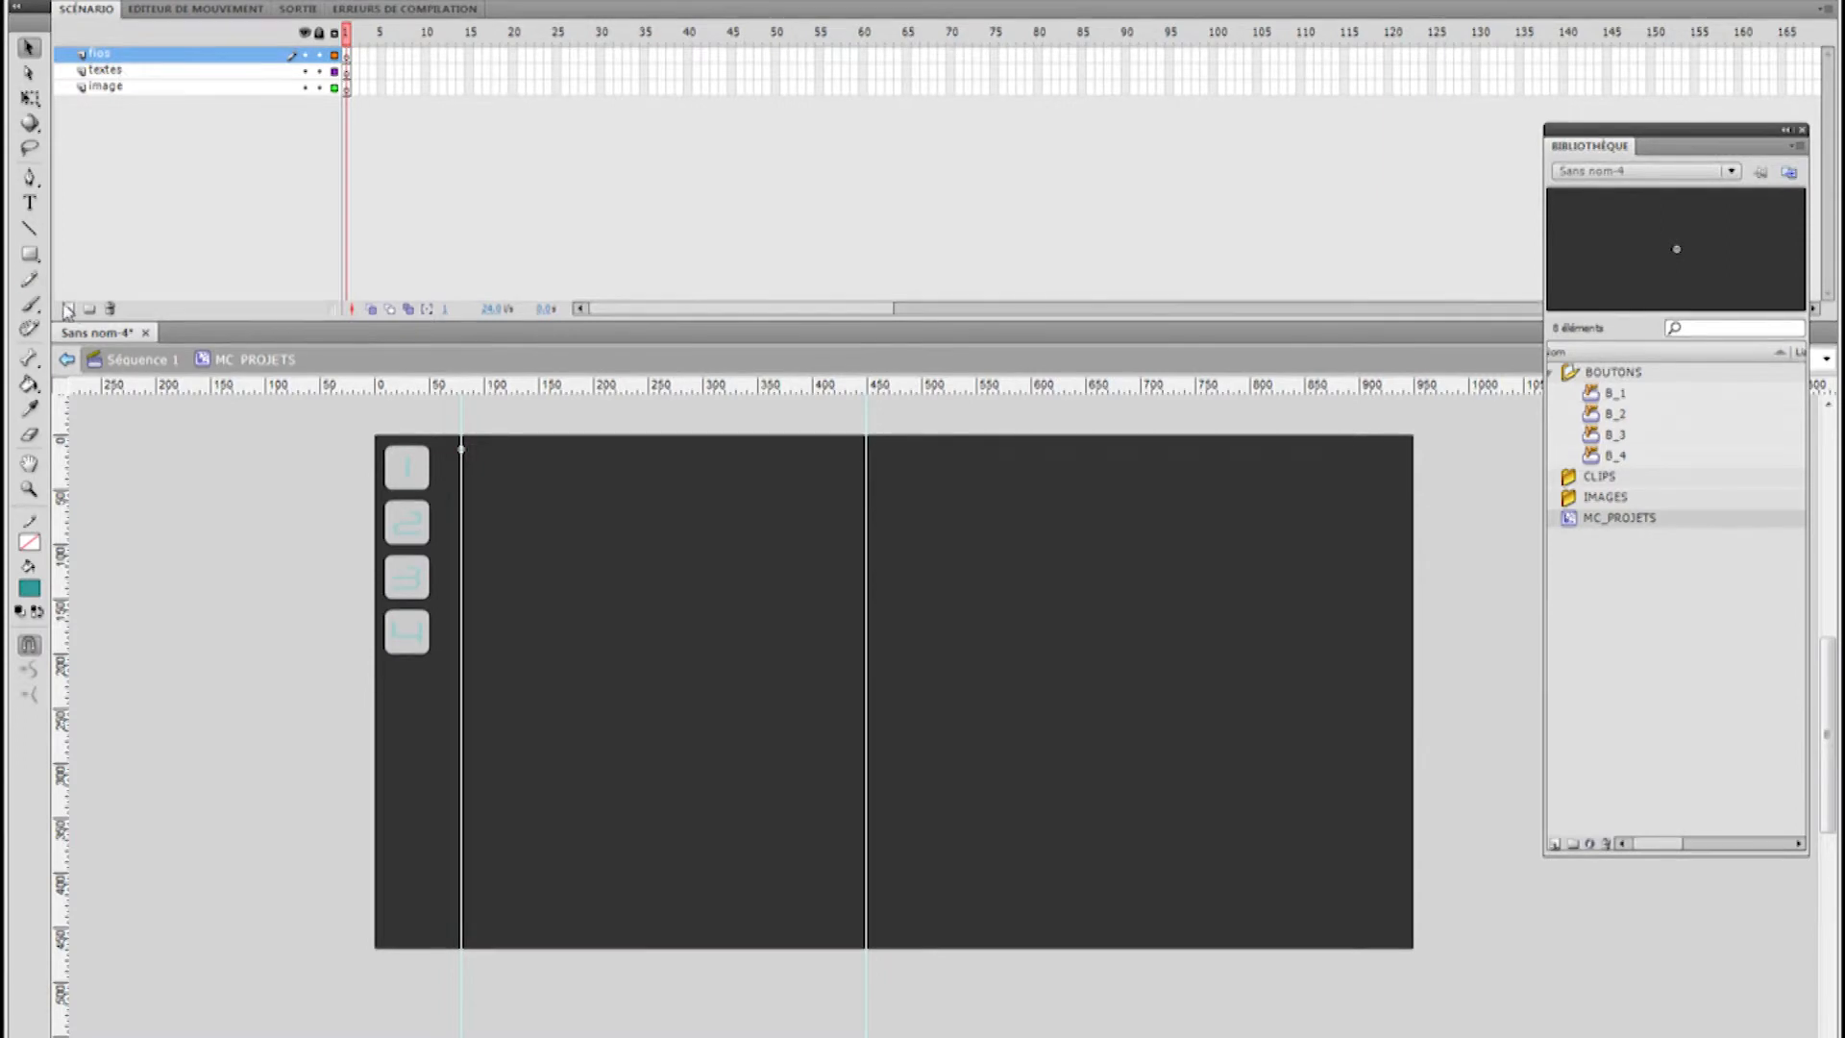
# Add a layer named CODE above all the other layers in MC_PROJETS
pyautogui.click(68, 309)
pyautogui.doubleClick(113, 55)
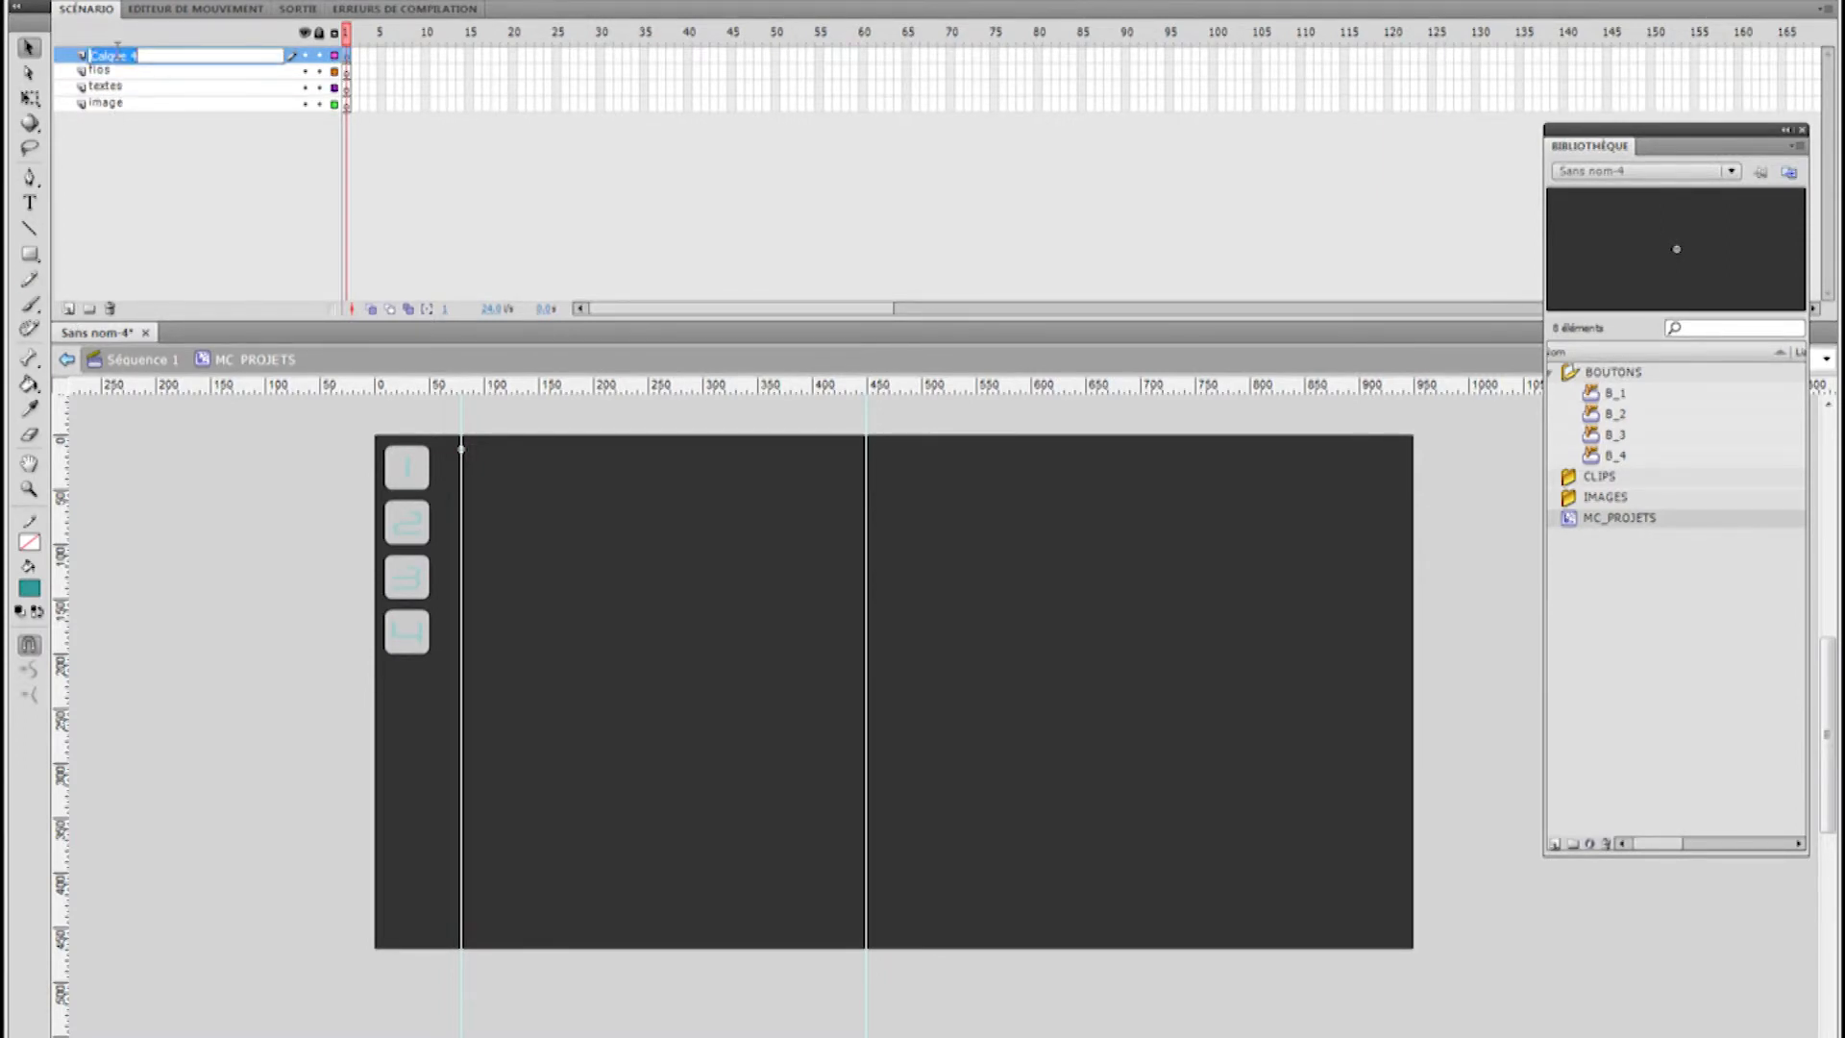
pyautogui.press('Return')
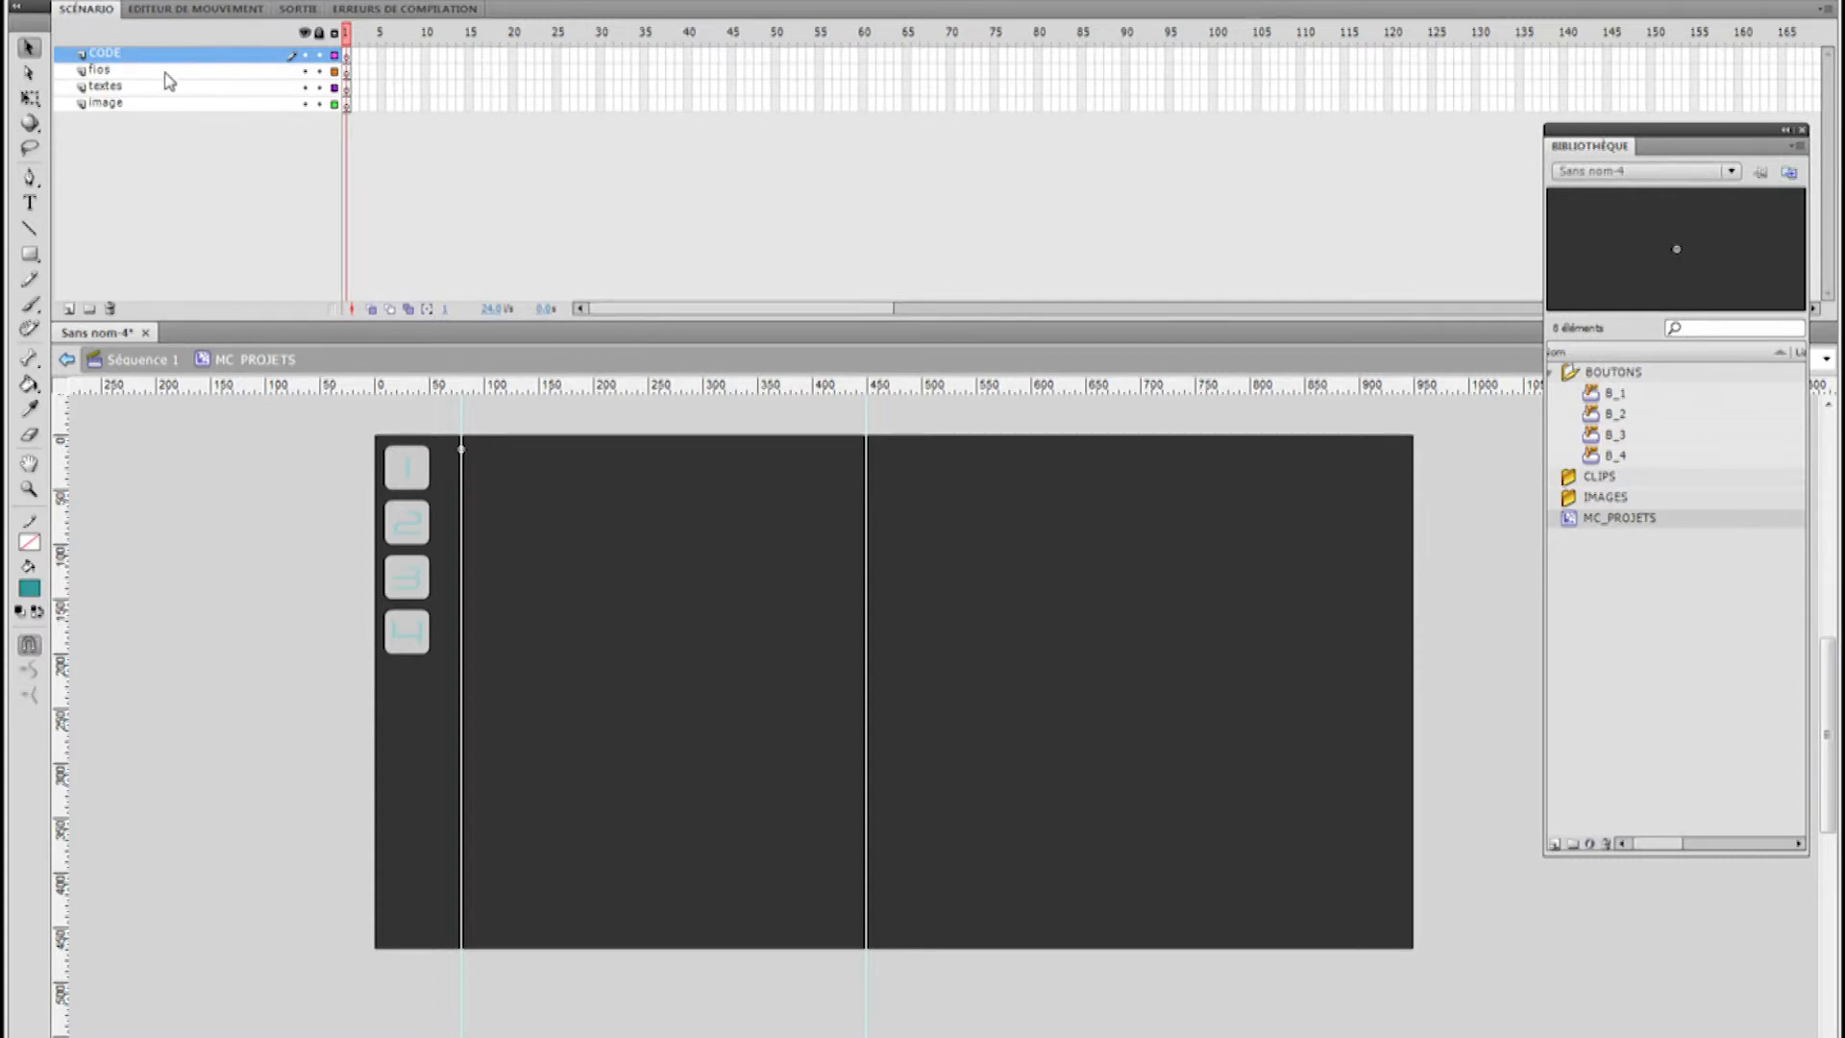
# On the textes layer, create a static text field about 370 px wide between the two vertical guides, reading Projet 1
pyautogui.click(160, 103)
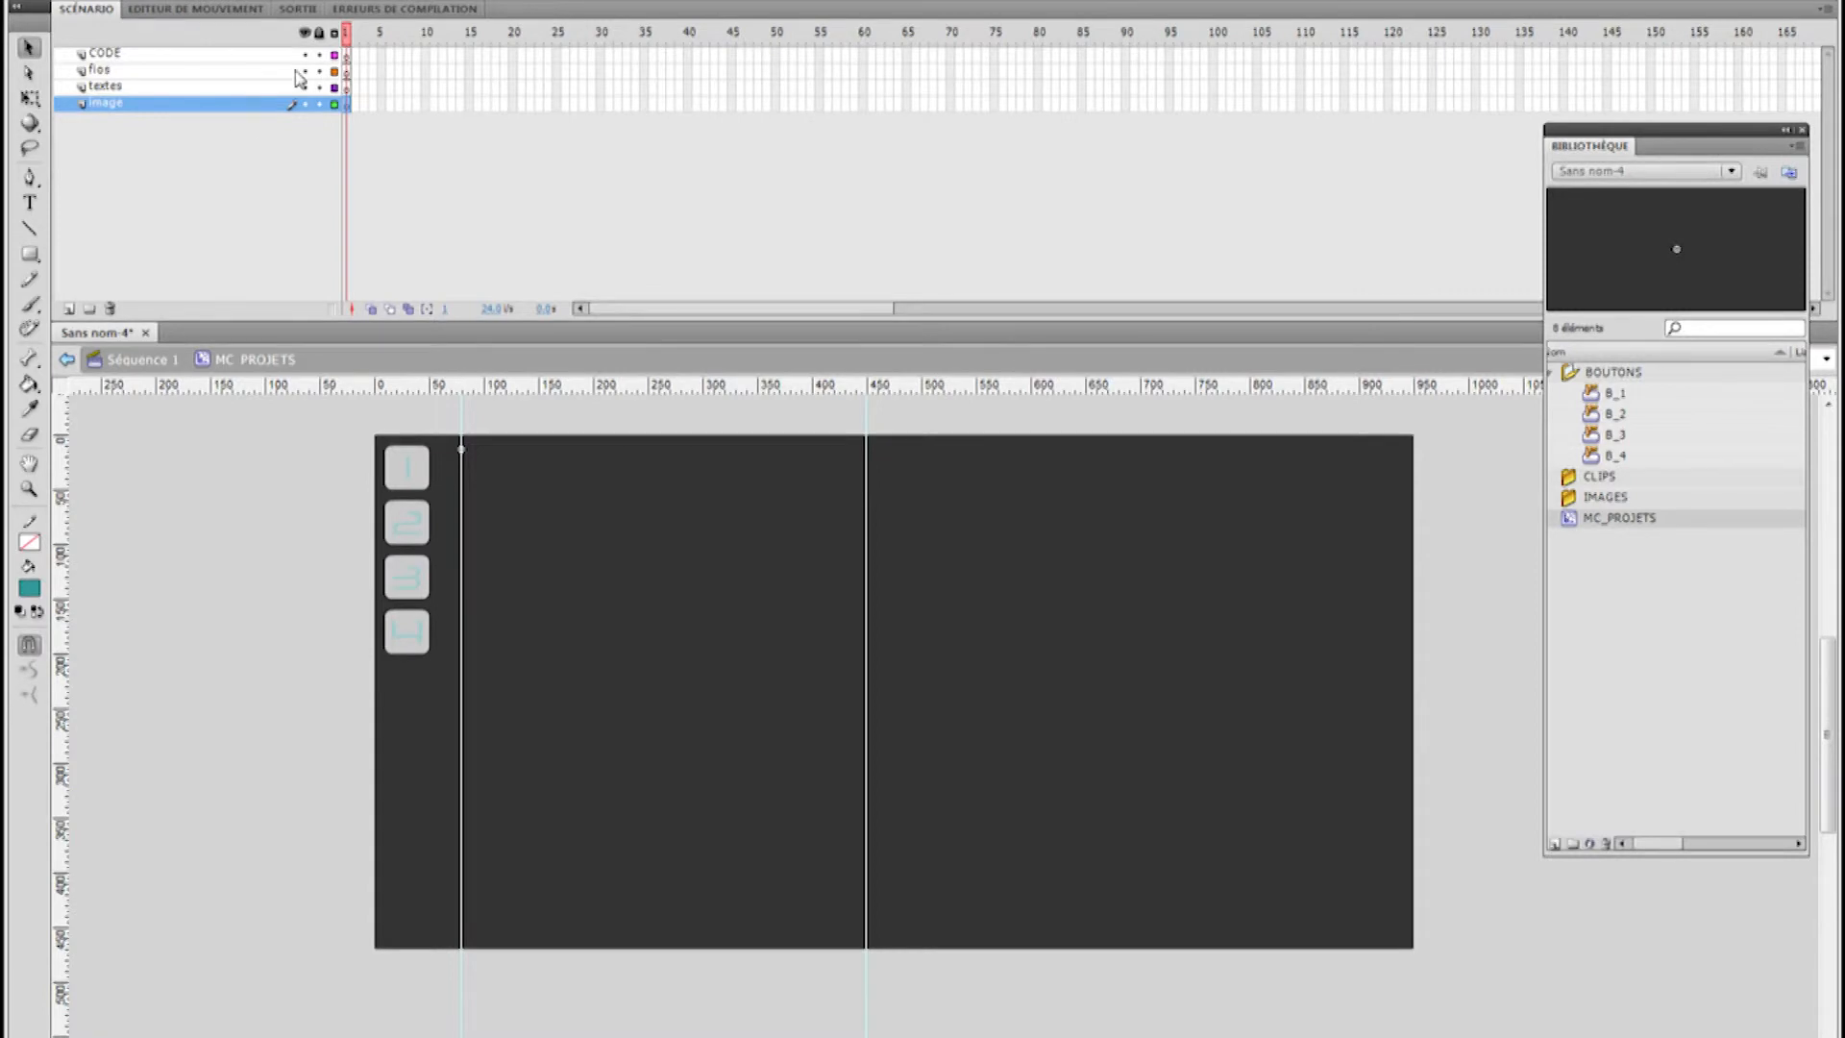
pyautogui.click(348, 87)
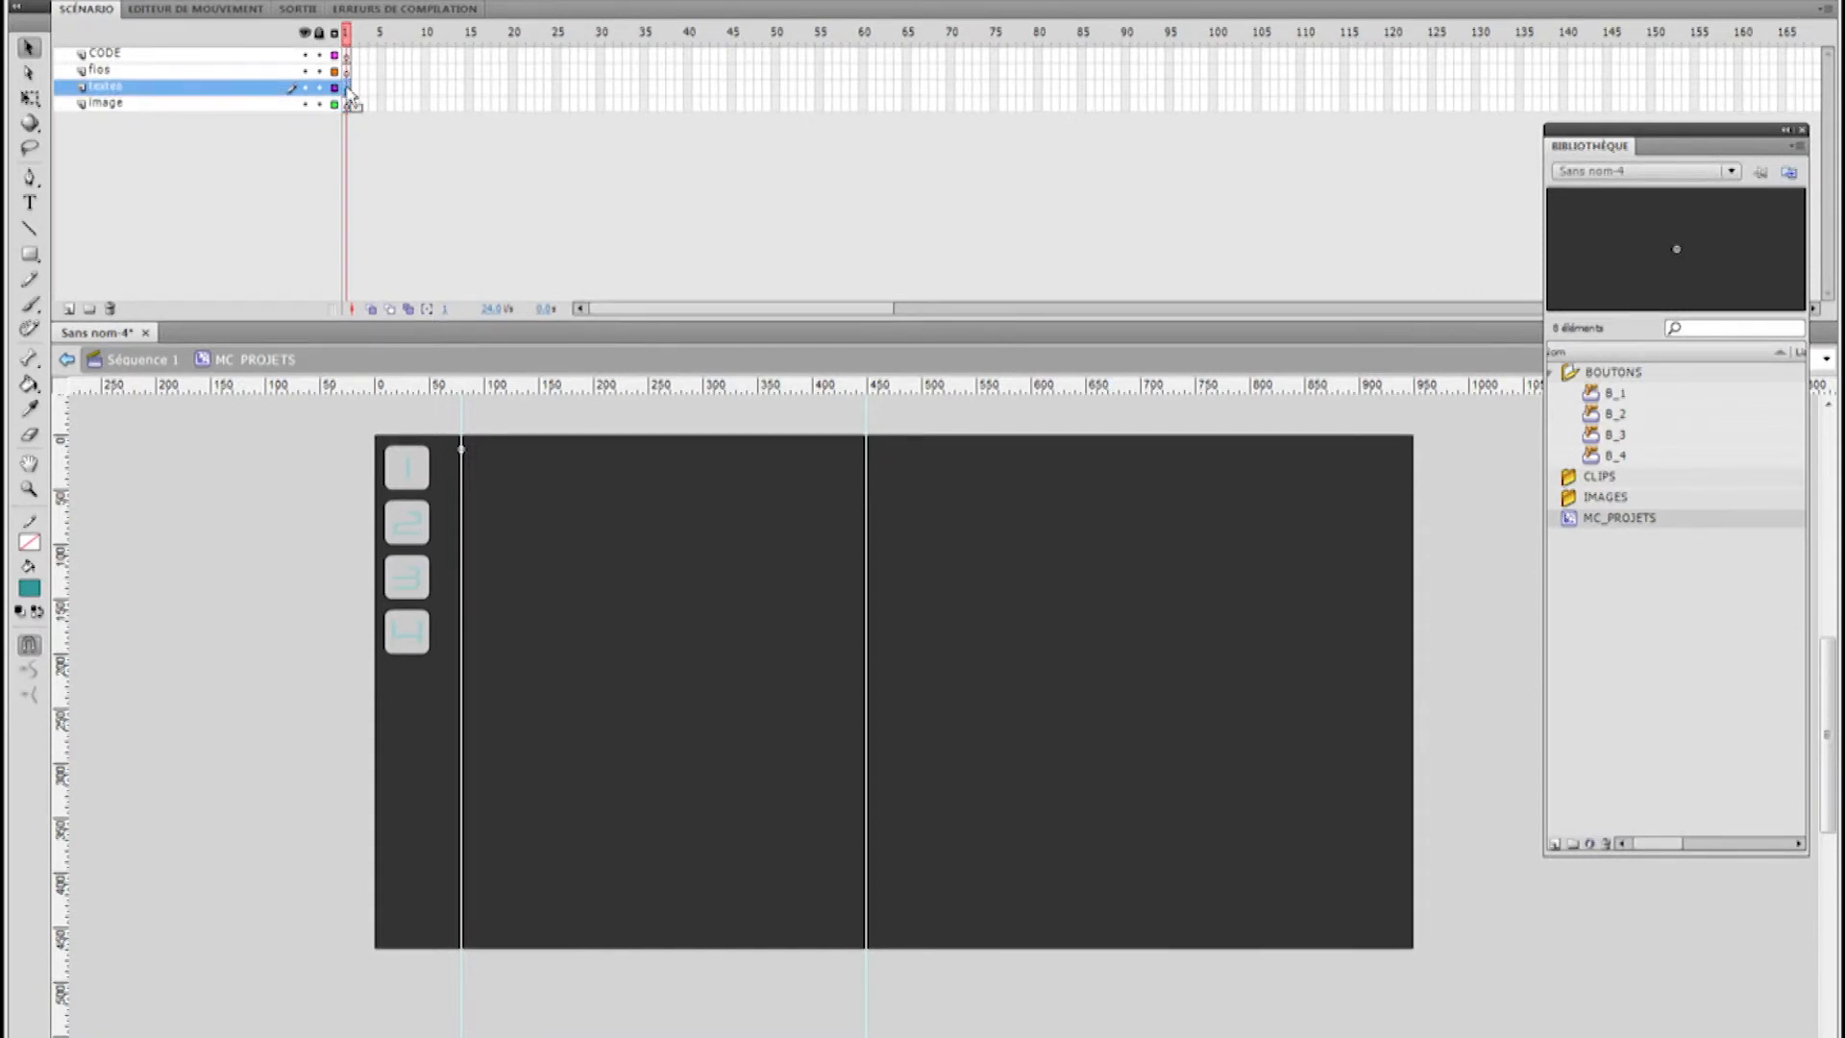
pyautogui.click(30, 203)
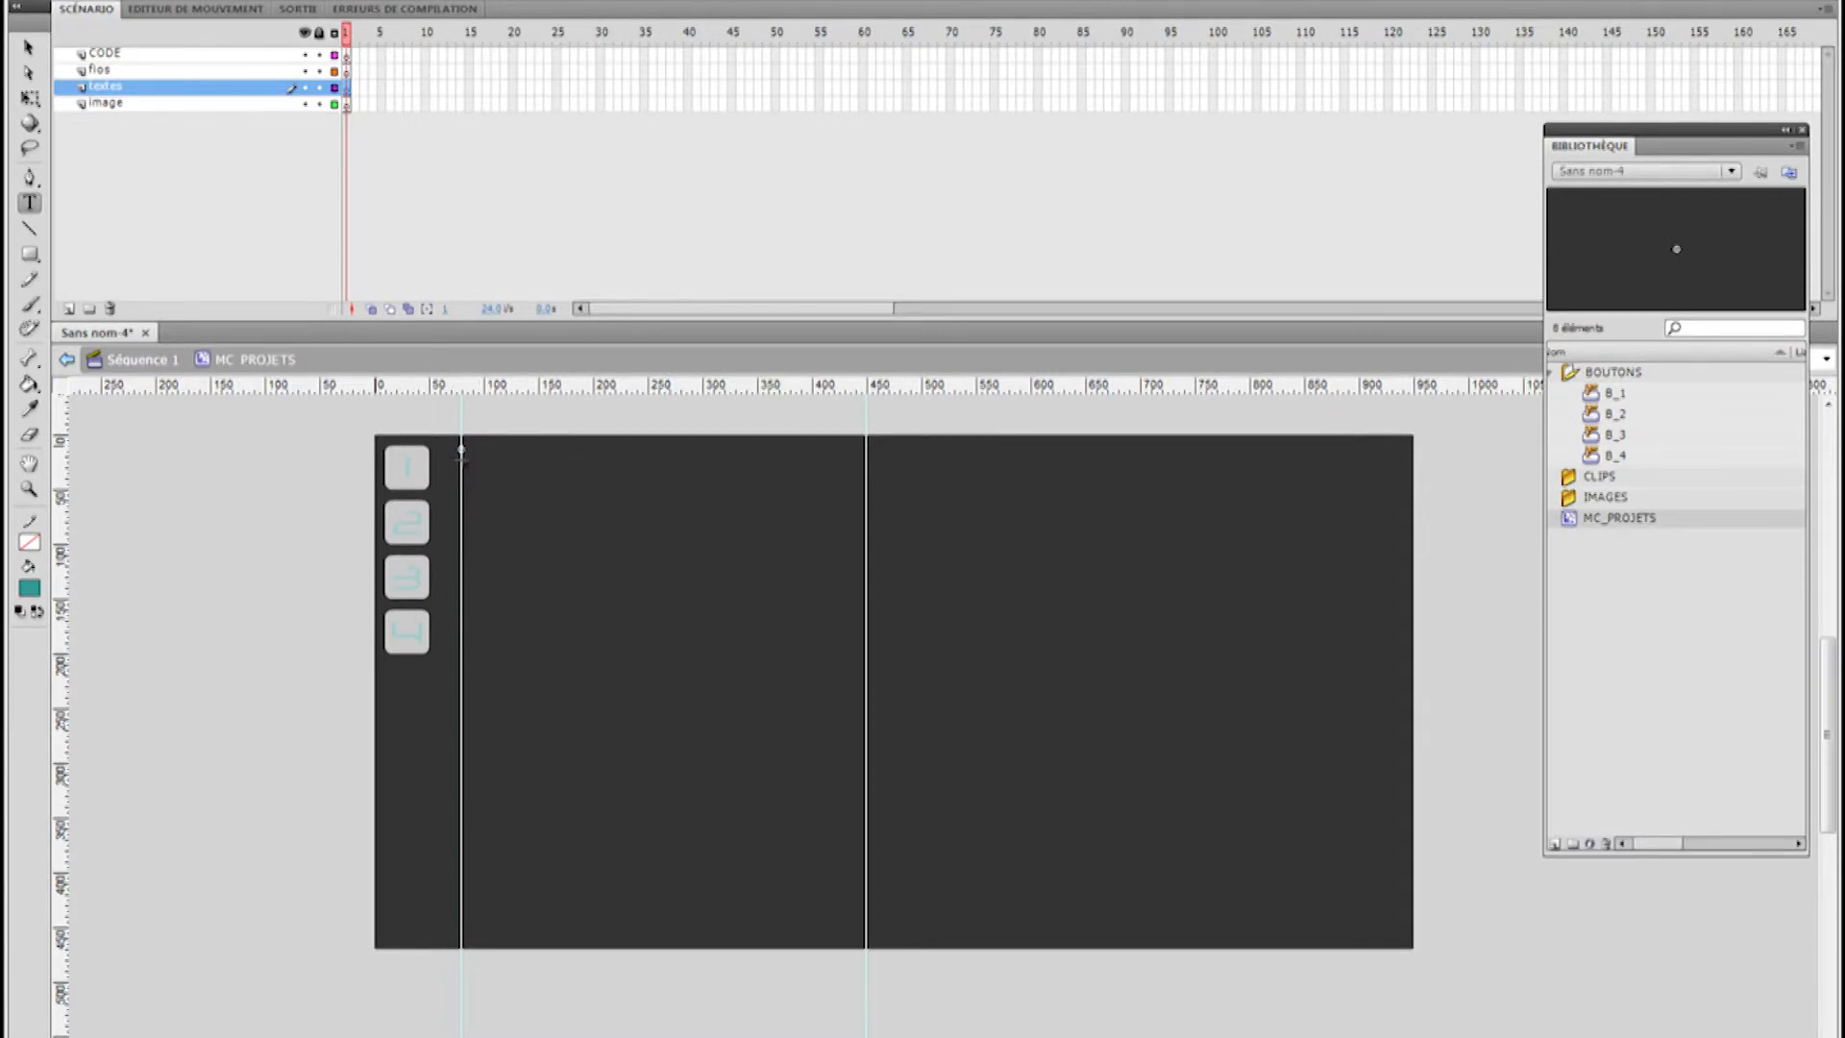
pyautogui.moveTo(776, 517); pyautogui.dragTo(865, 515)
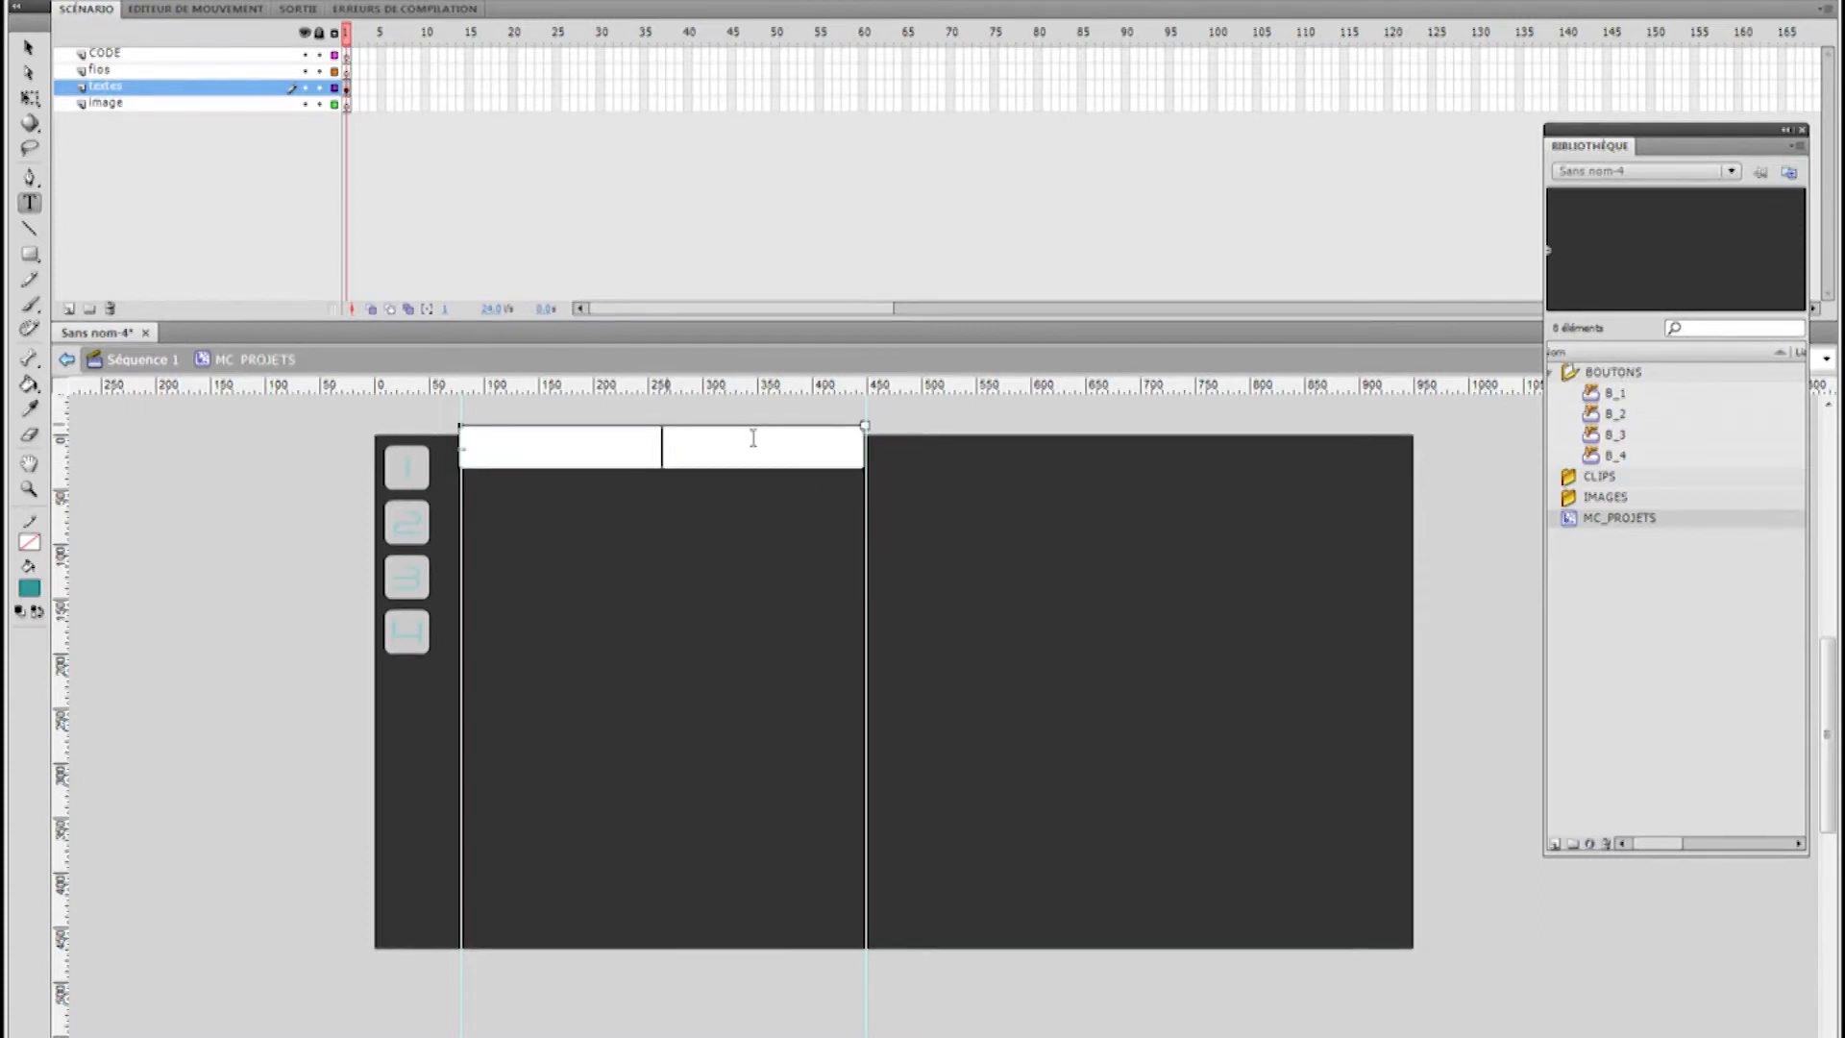
pyautogui.write('Projk')
pyautogui.press('BackSpace')
pyautogui.write('ze')
pyautogui.press('BackSpace')
pyautogui.press('BackSpace')
pyautogui.write('e')
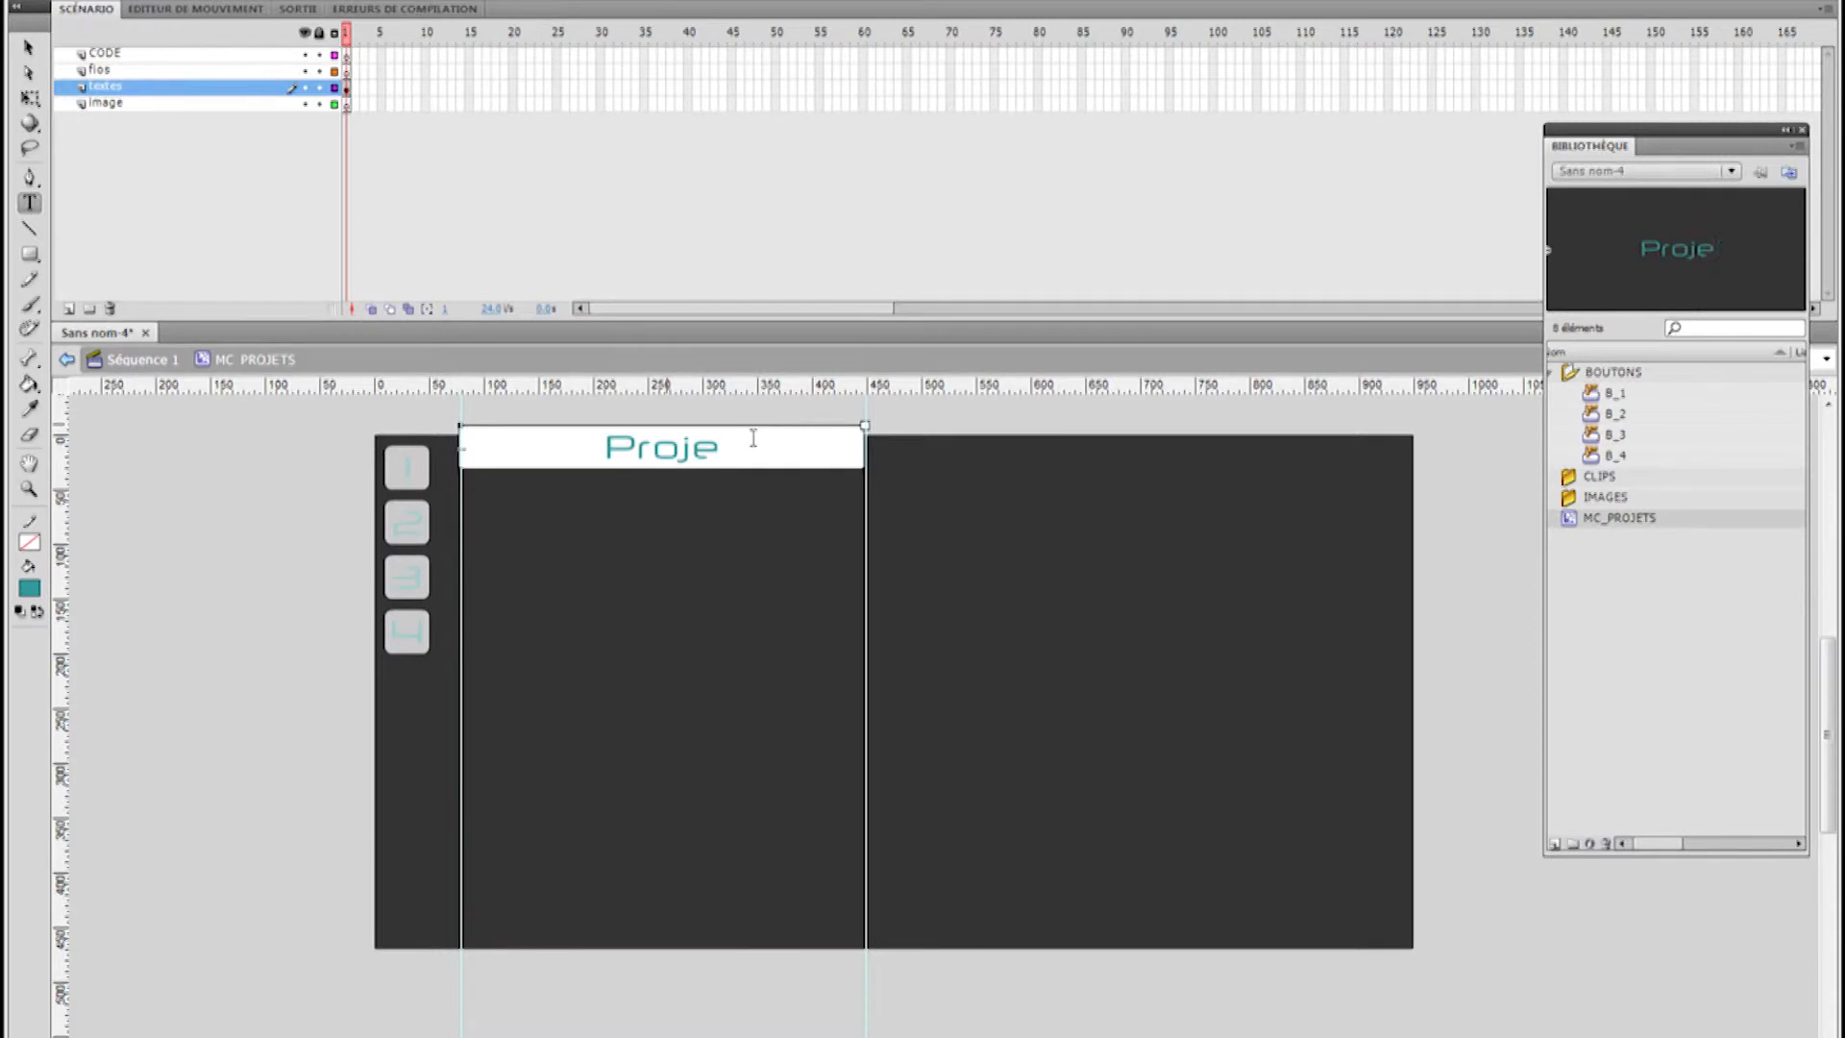
pyautogui.write('t 1')
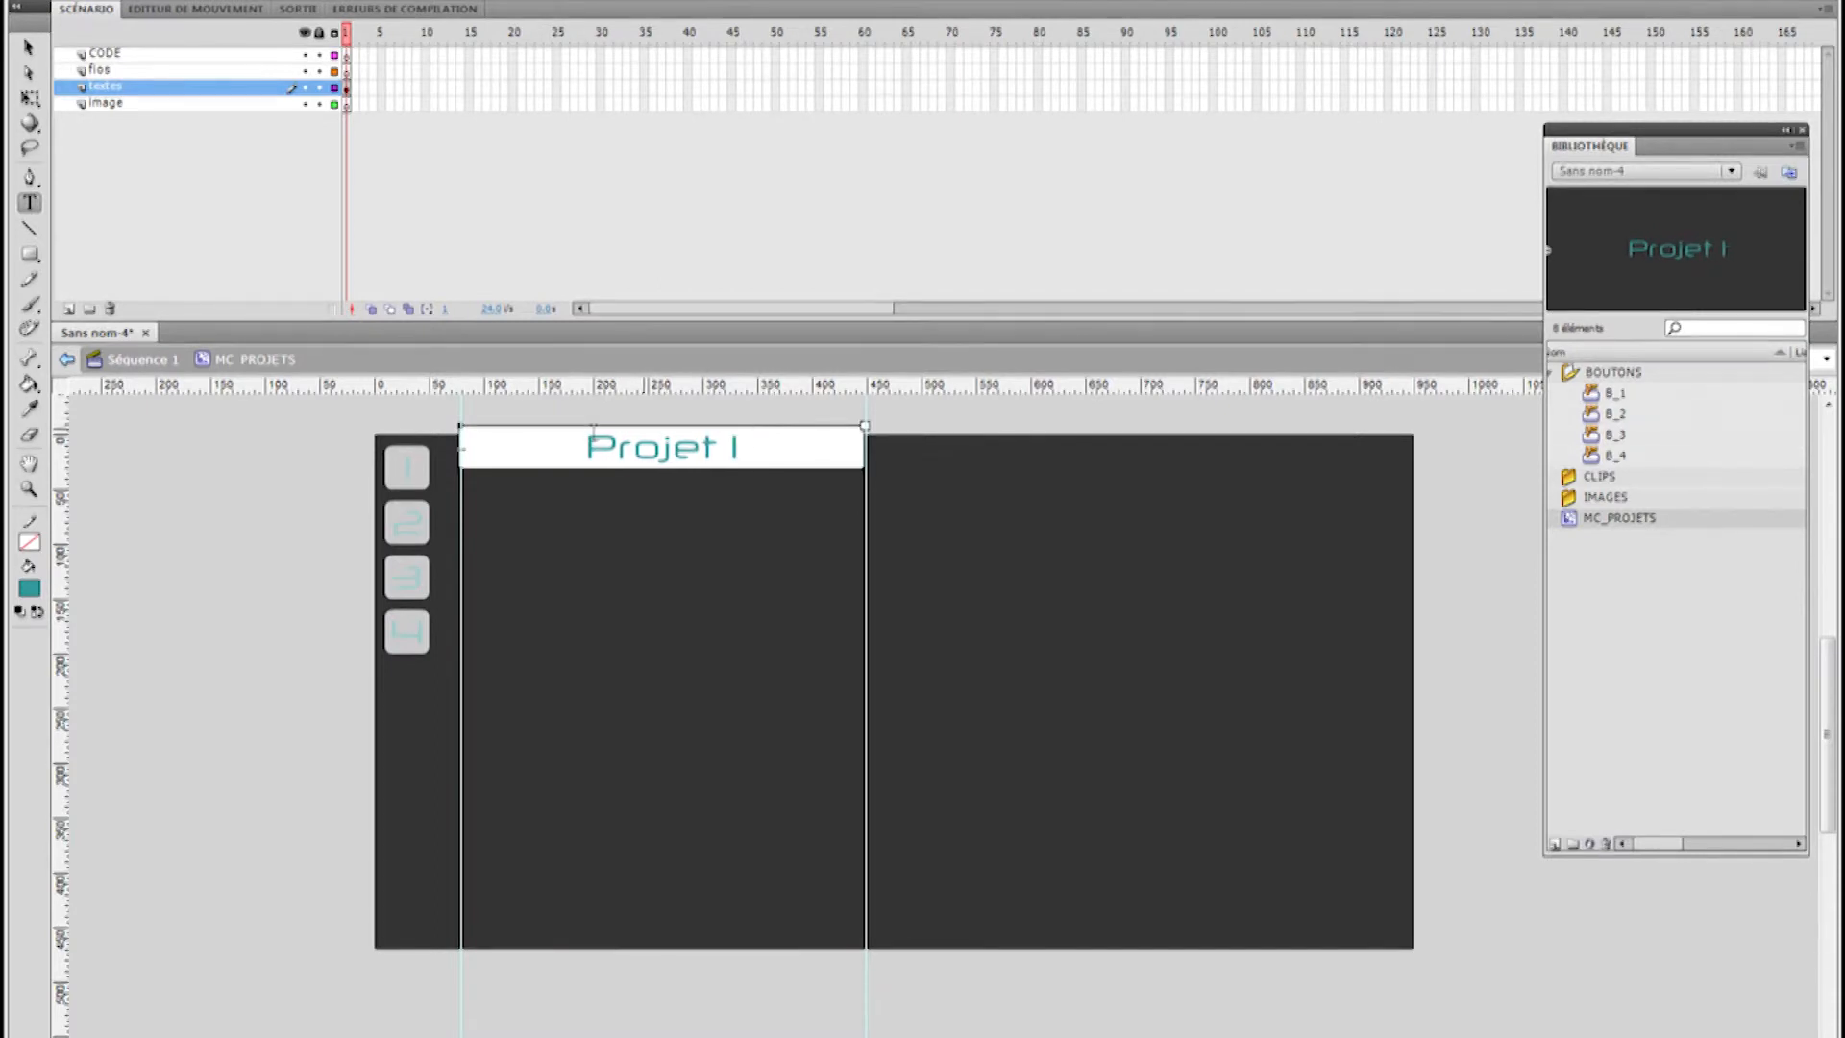
# Move the Projet 1 title down just inside the stage's upper edge and right-align its text
pyautogui.click(30, 48)
pyautogui.moveTo(660, 448); pyautogui.dragTo(661, 477)
pyautogui.hotkey('ctrl', 'F3')
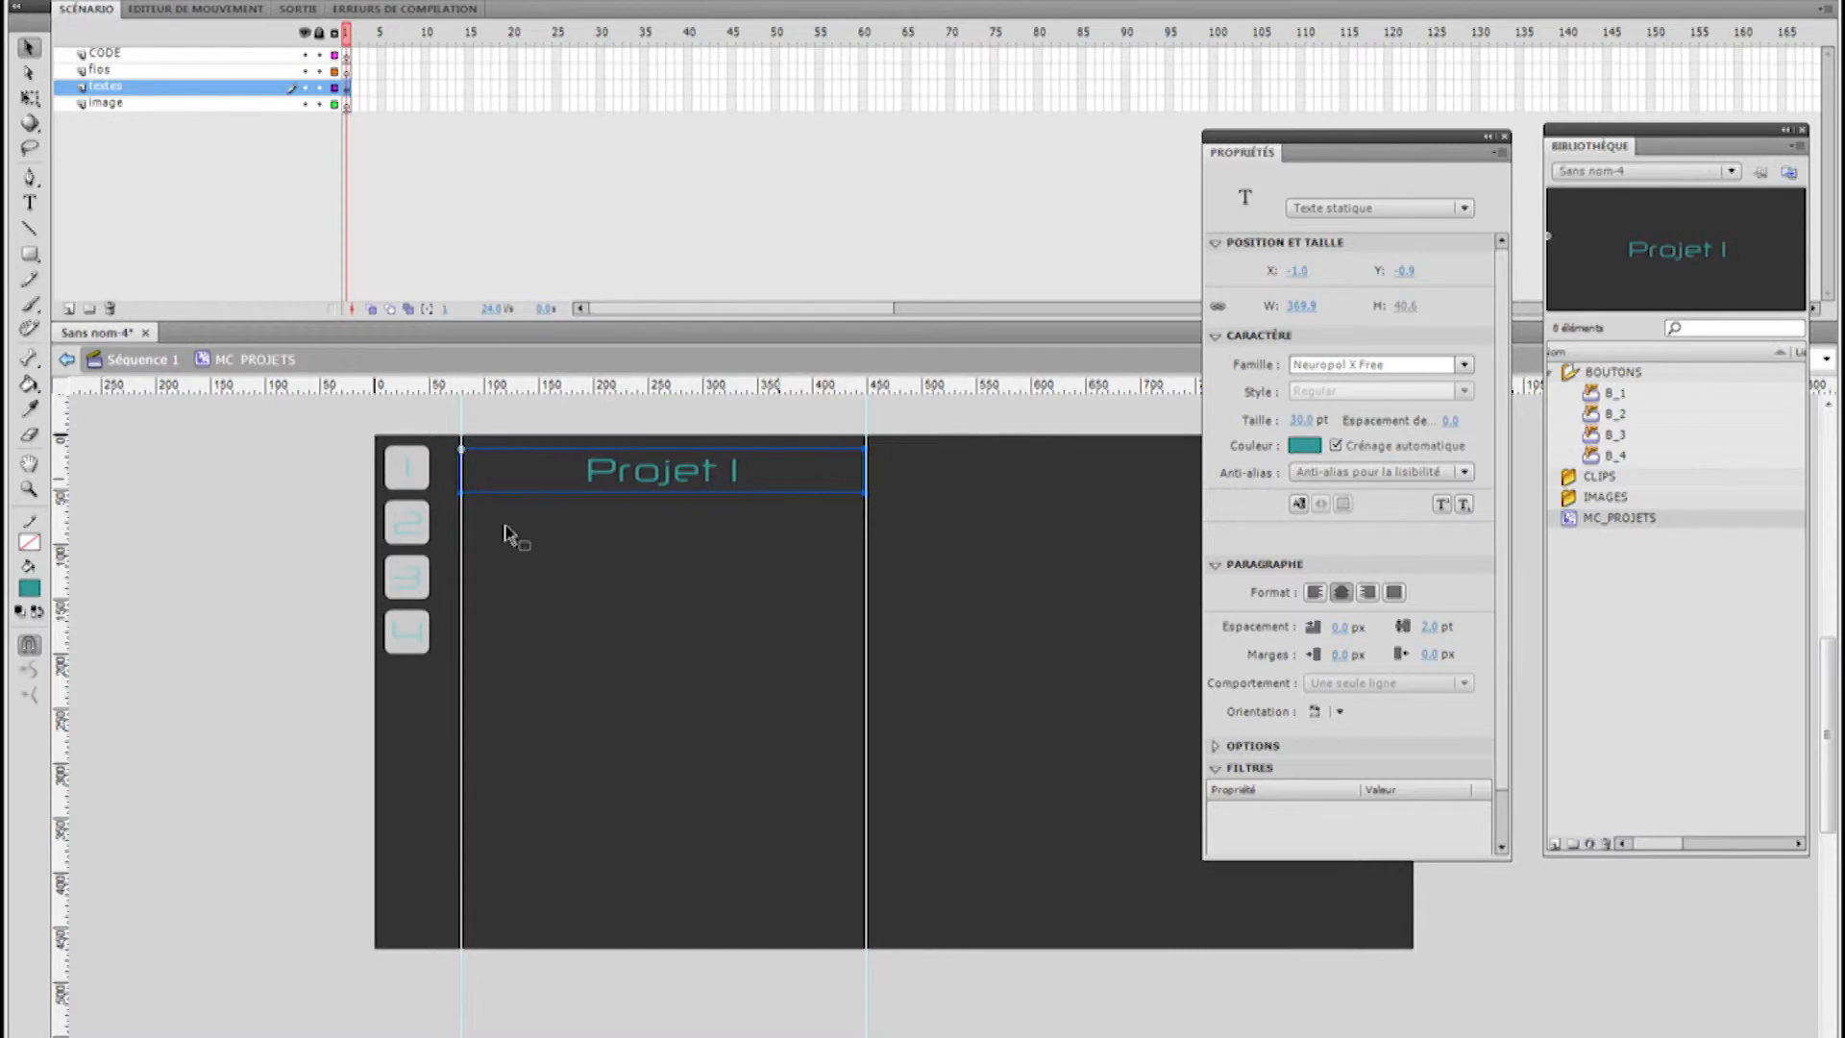
pyautogui.click(1369, 594)
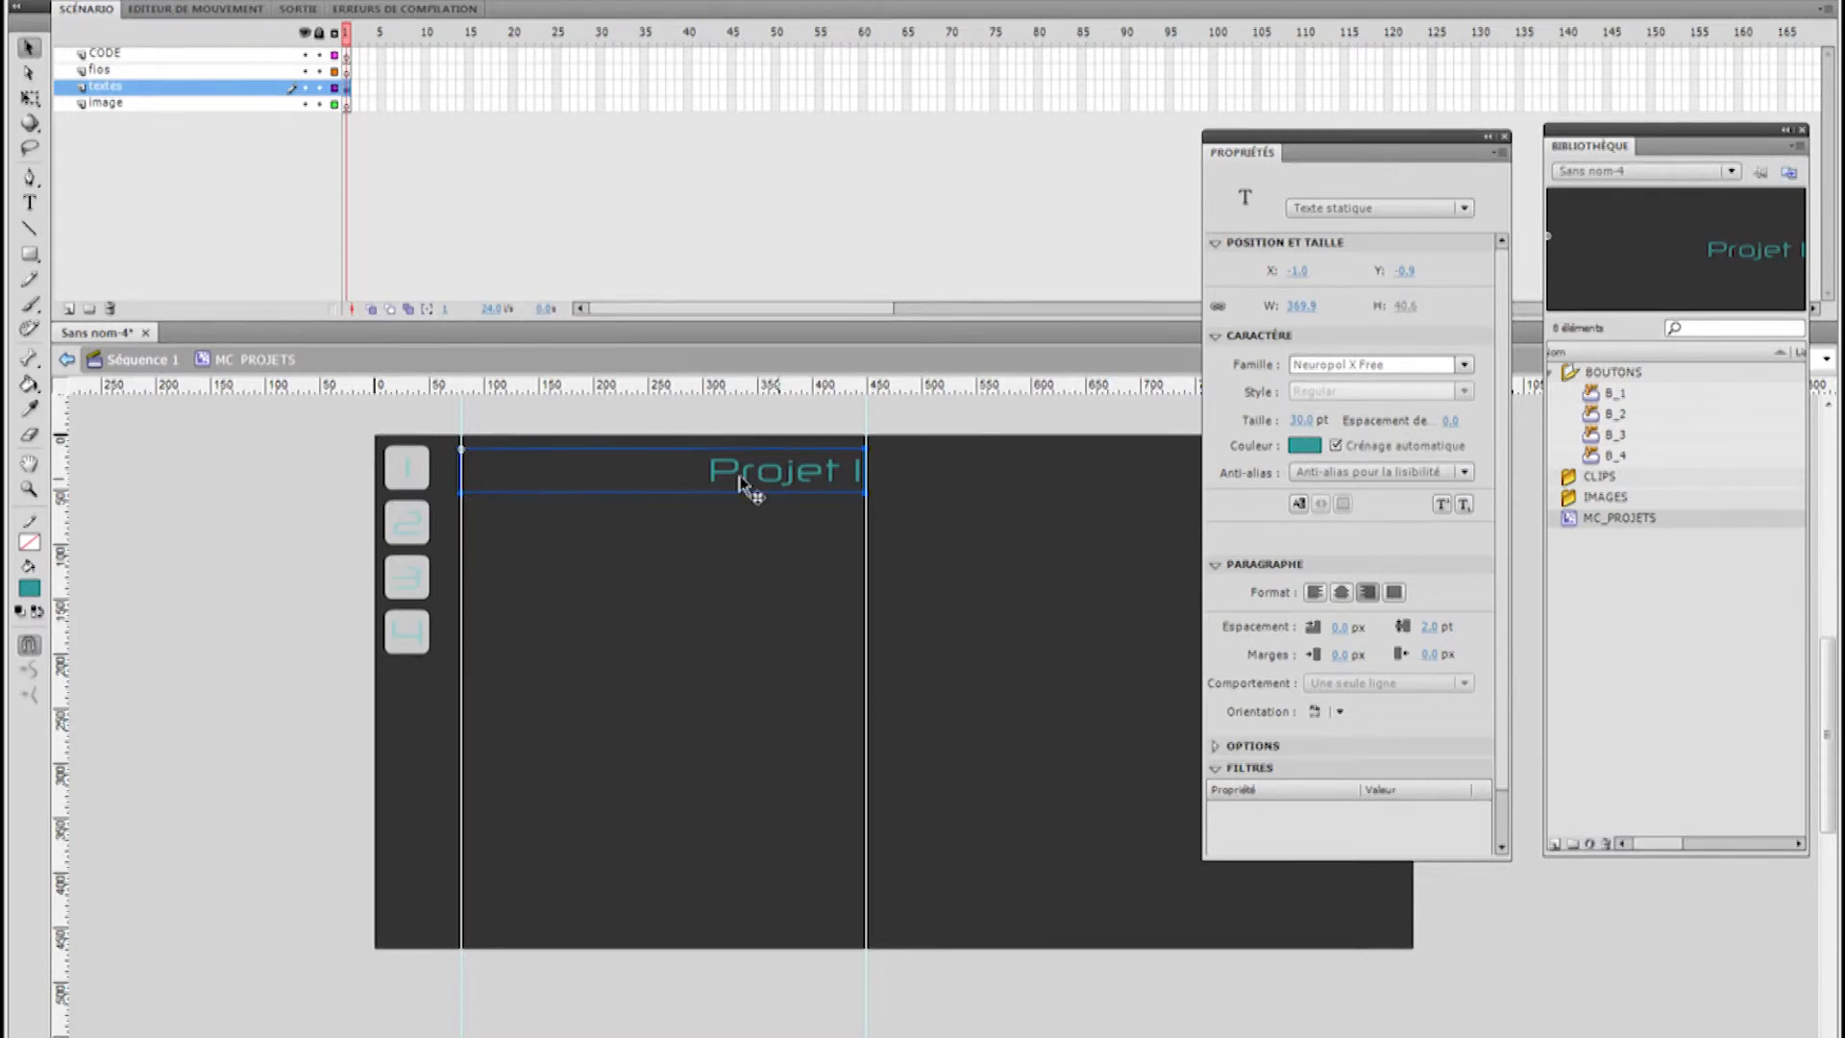
# Add a text field about 359 px wide starting at the guide beside the buttons, reading Wallpaper
pyautogui.click(29, 203)
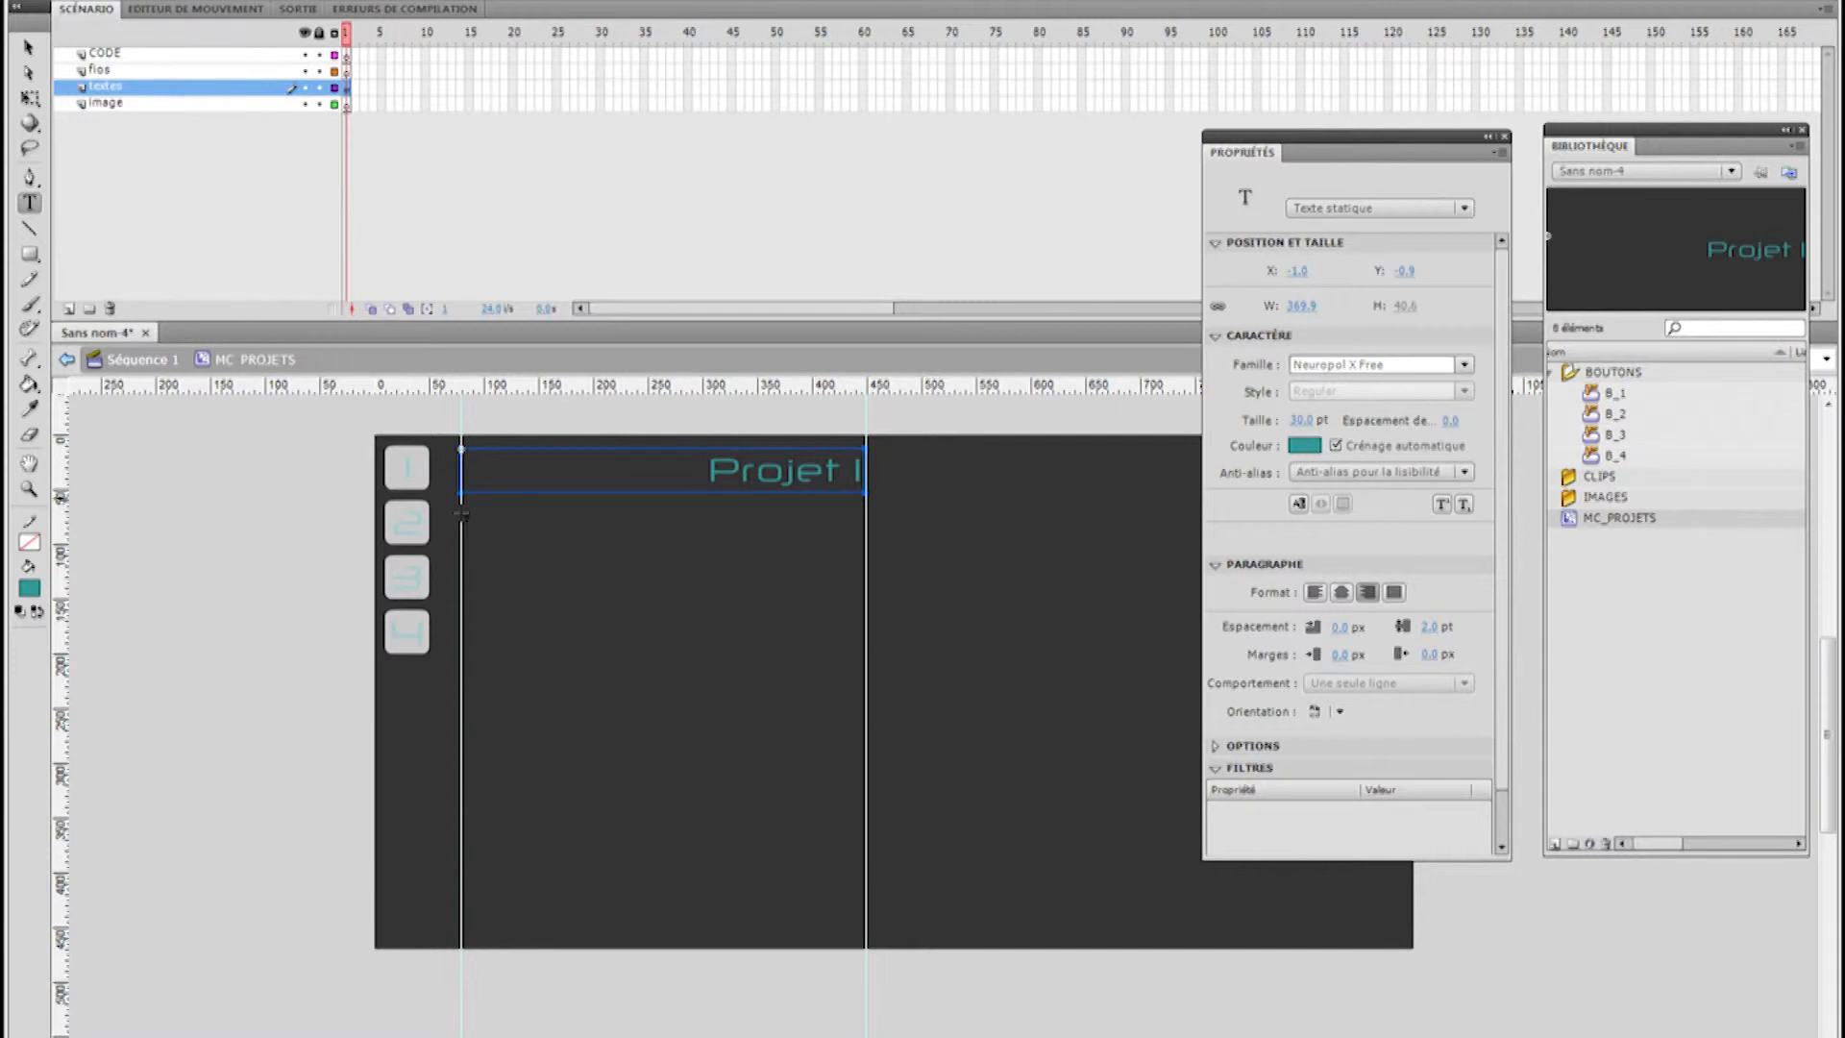
pyautogui.moveTo(461, 516); pyautogui.dragTo(774, 566)
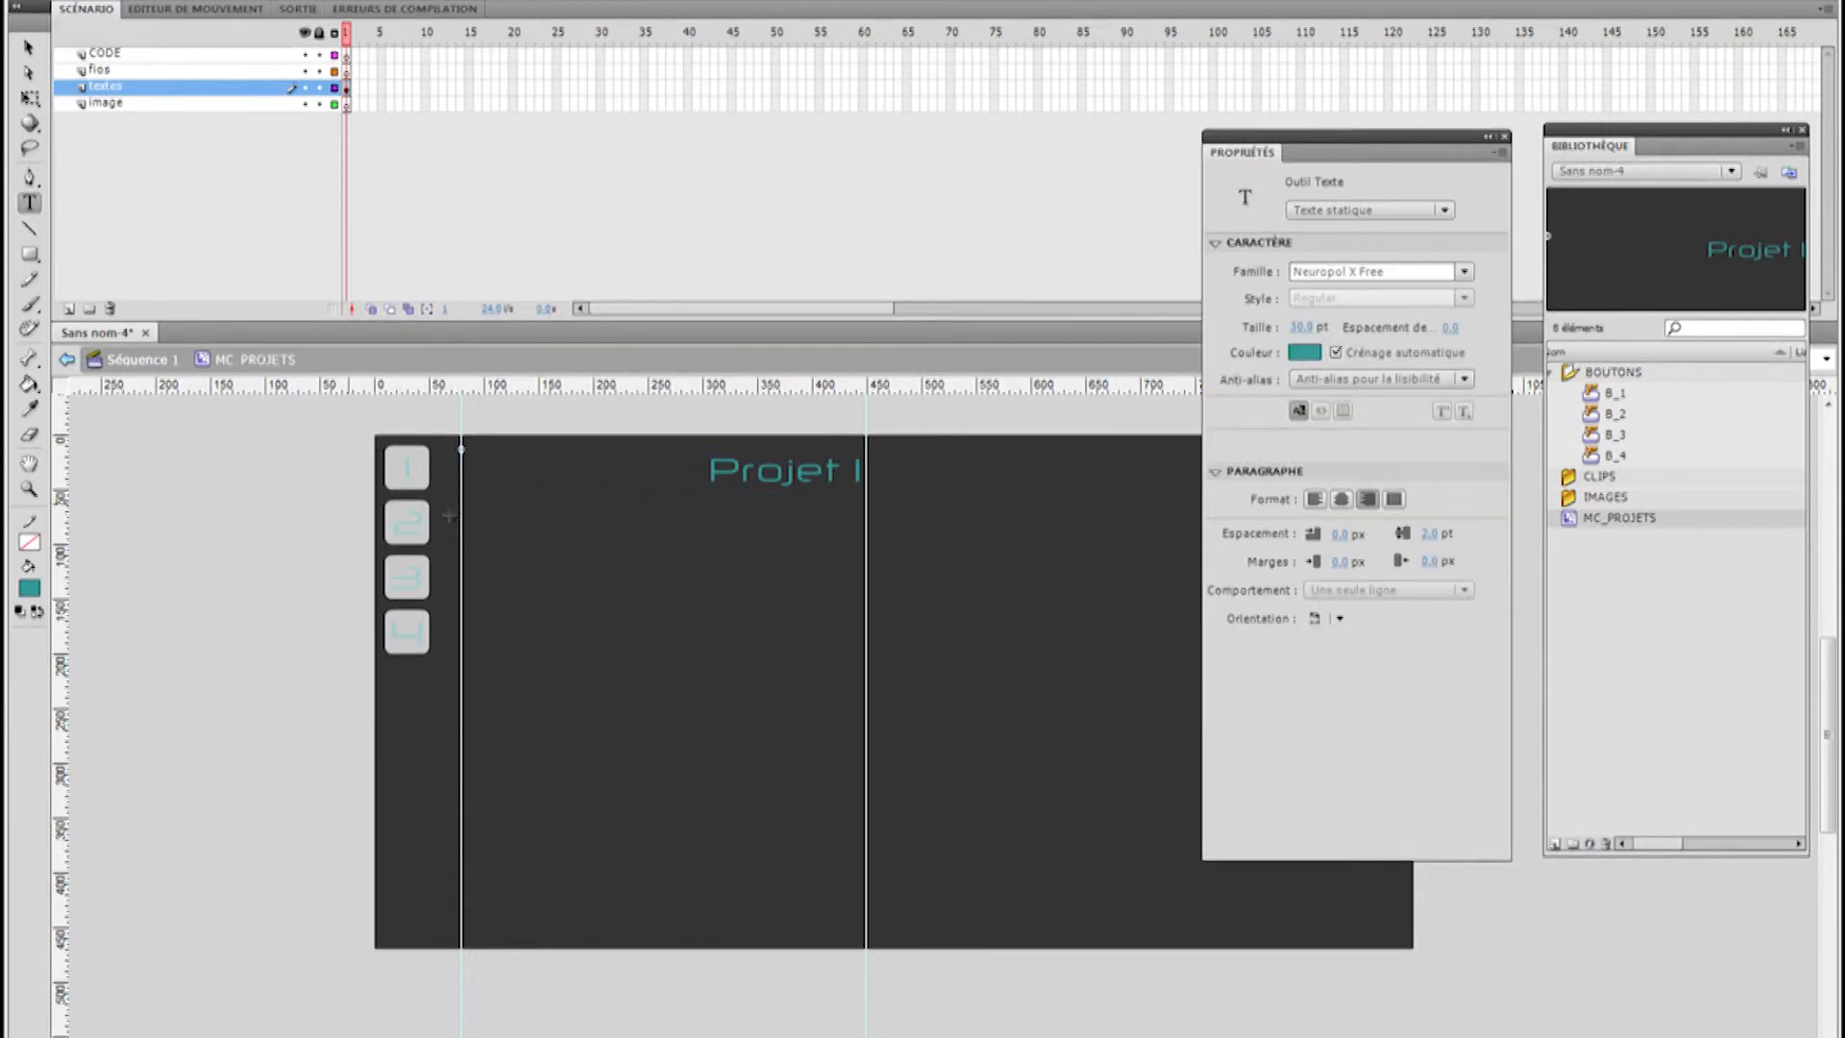
pyautogui.moveTo(527, 540); pyautogui.dragTo(853, 595)
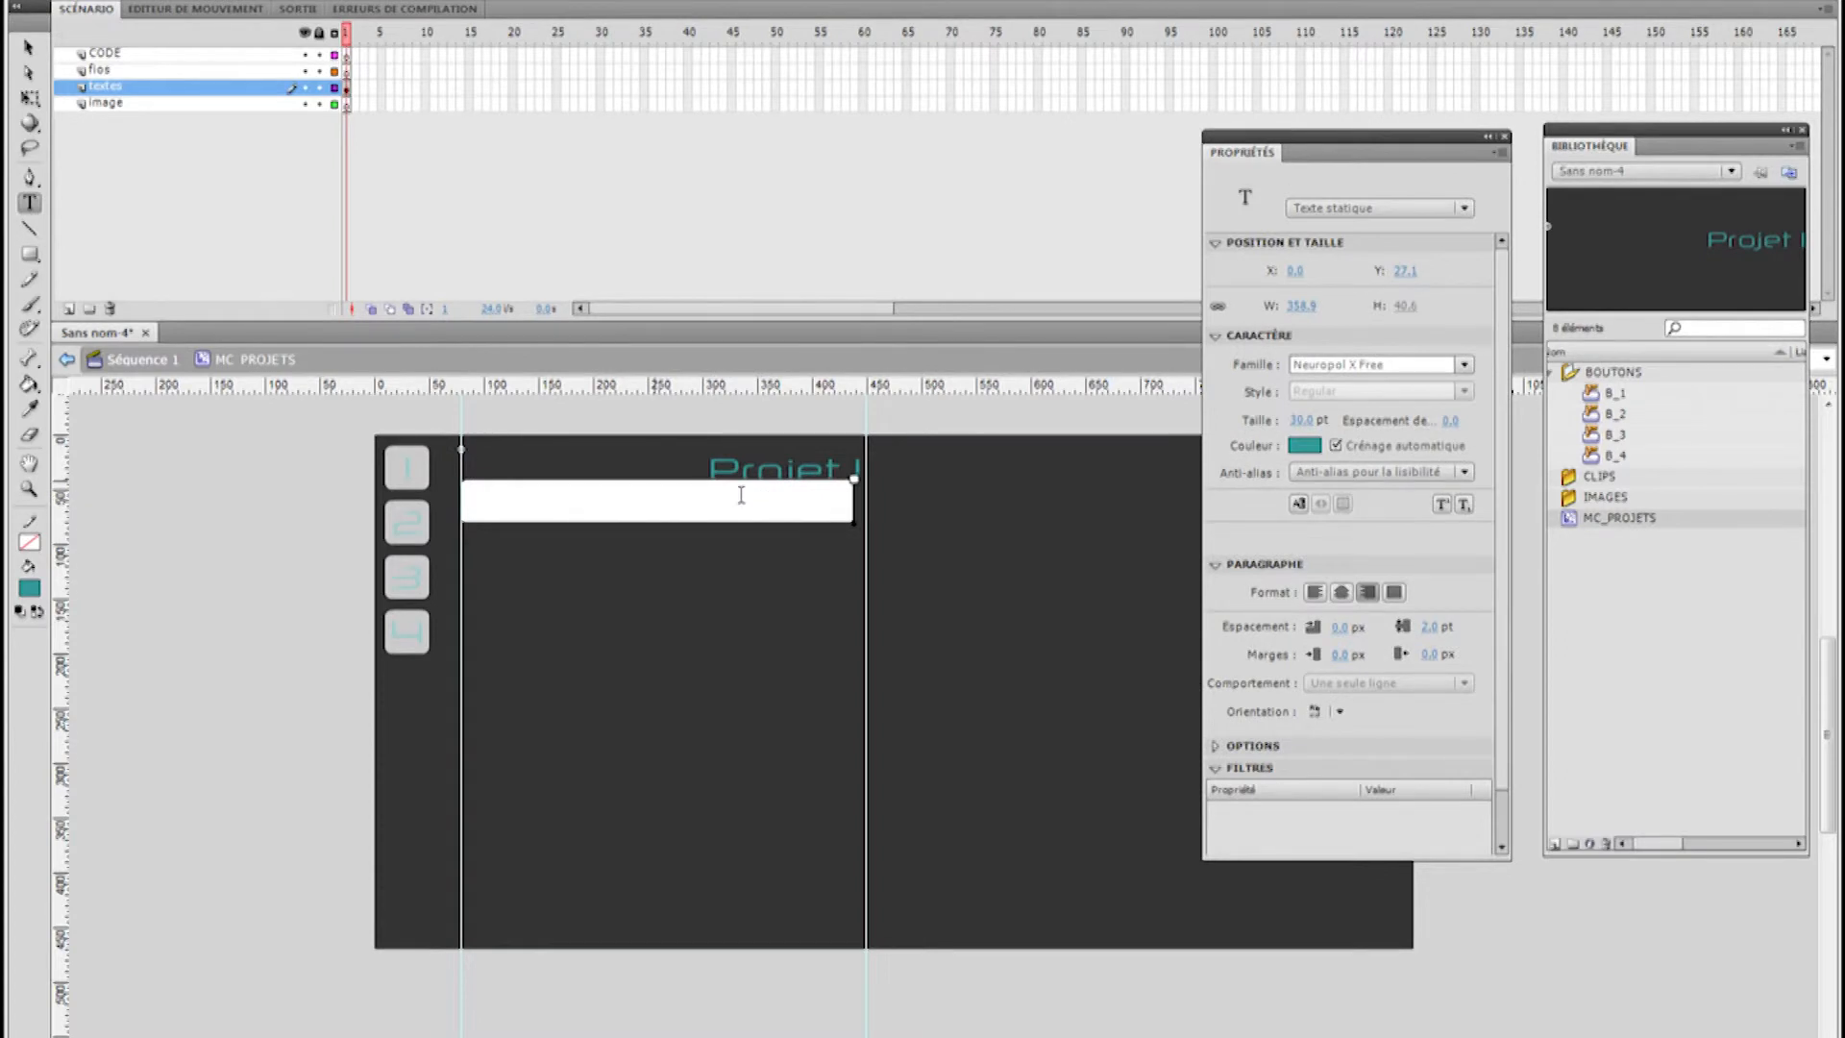
pyautogui.write('allpaper')
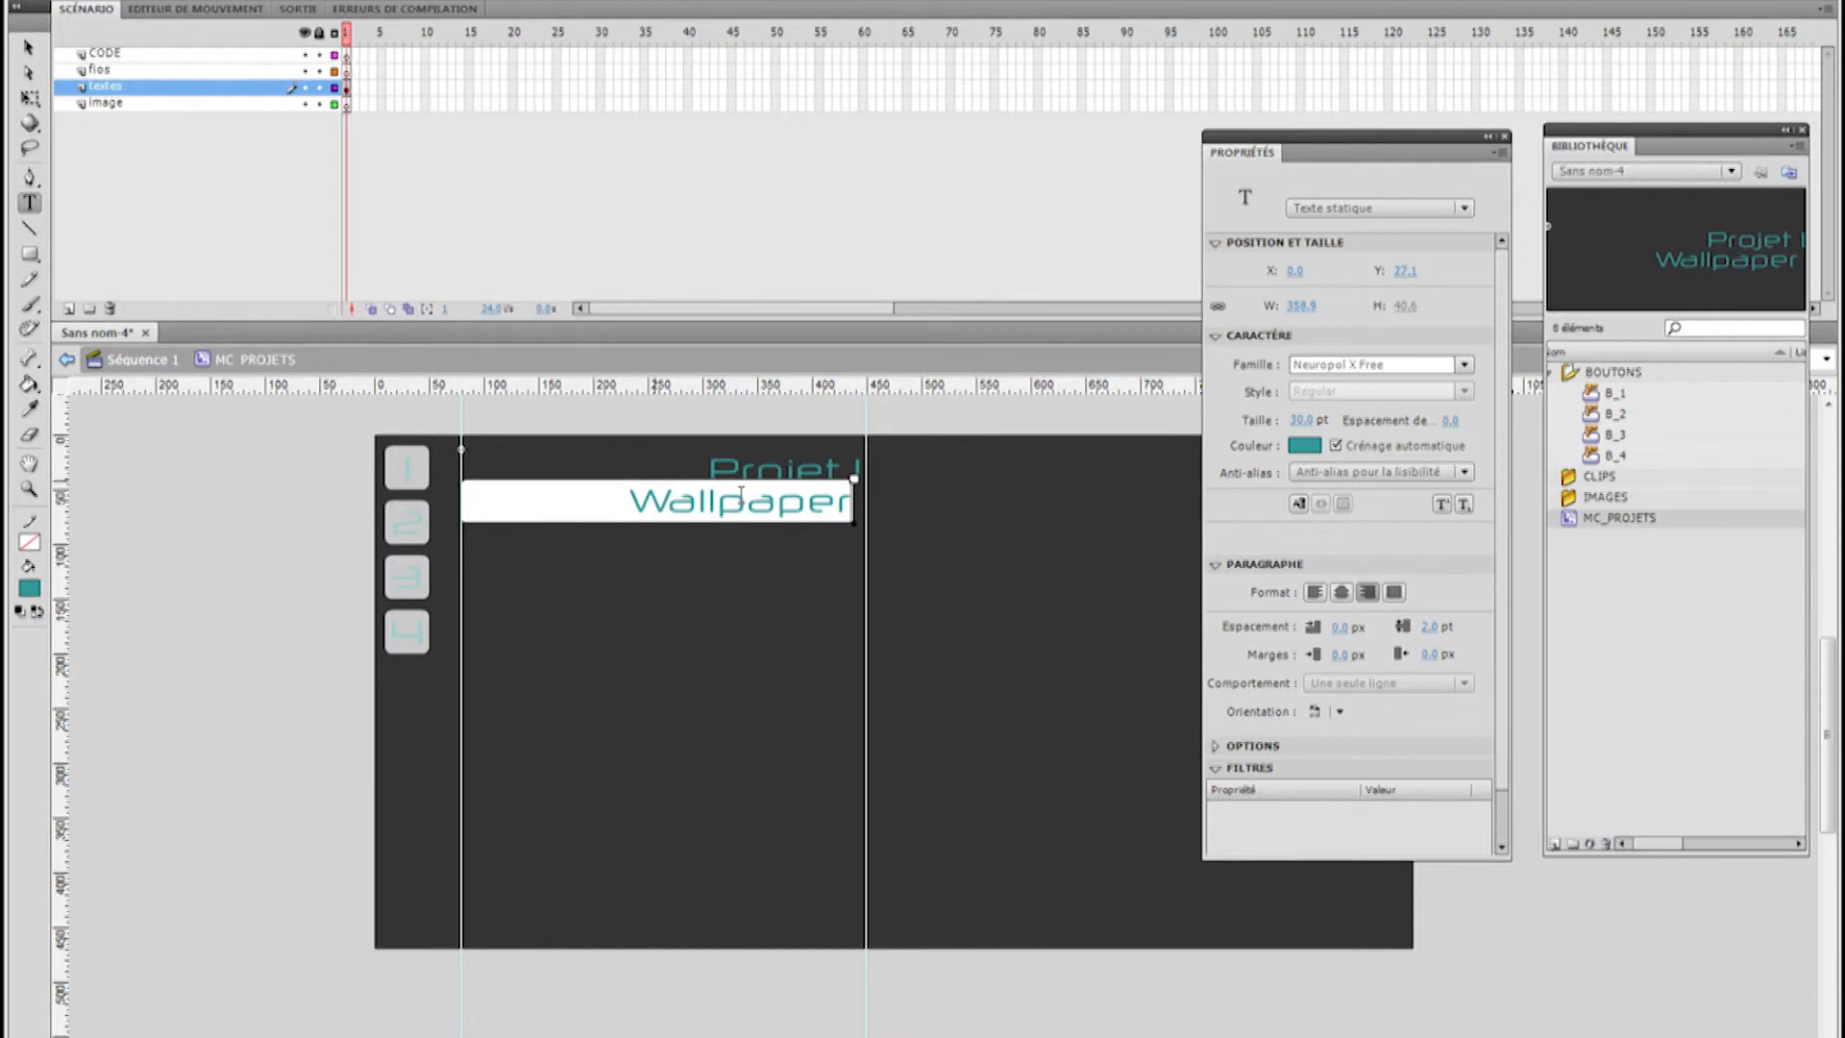
# Place the Wallpaper text below the Projet 1 title at X 5, Y 44.1, close to the middle guide
pyautogui.click(27, 47)
pyautogui.moveTo(655, 507)
pyautogui.mouseDown()
pyautogui.moveTo(692, 532)
pyautogui.moveTo(671, 522)
pyautogui.mouseUp()
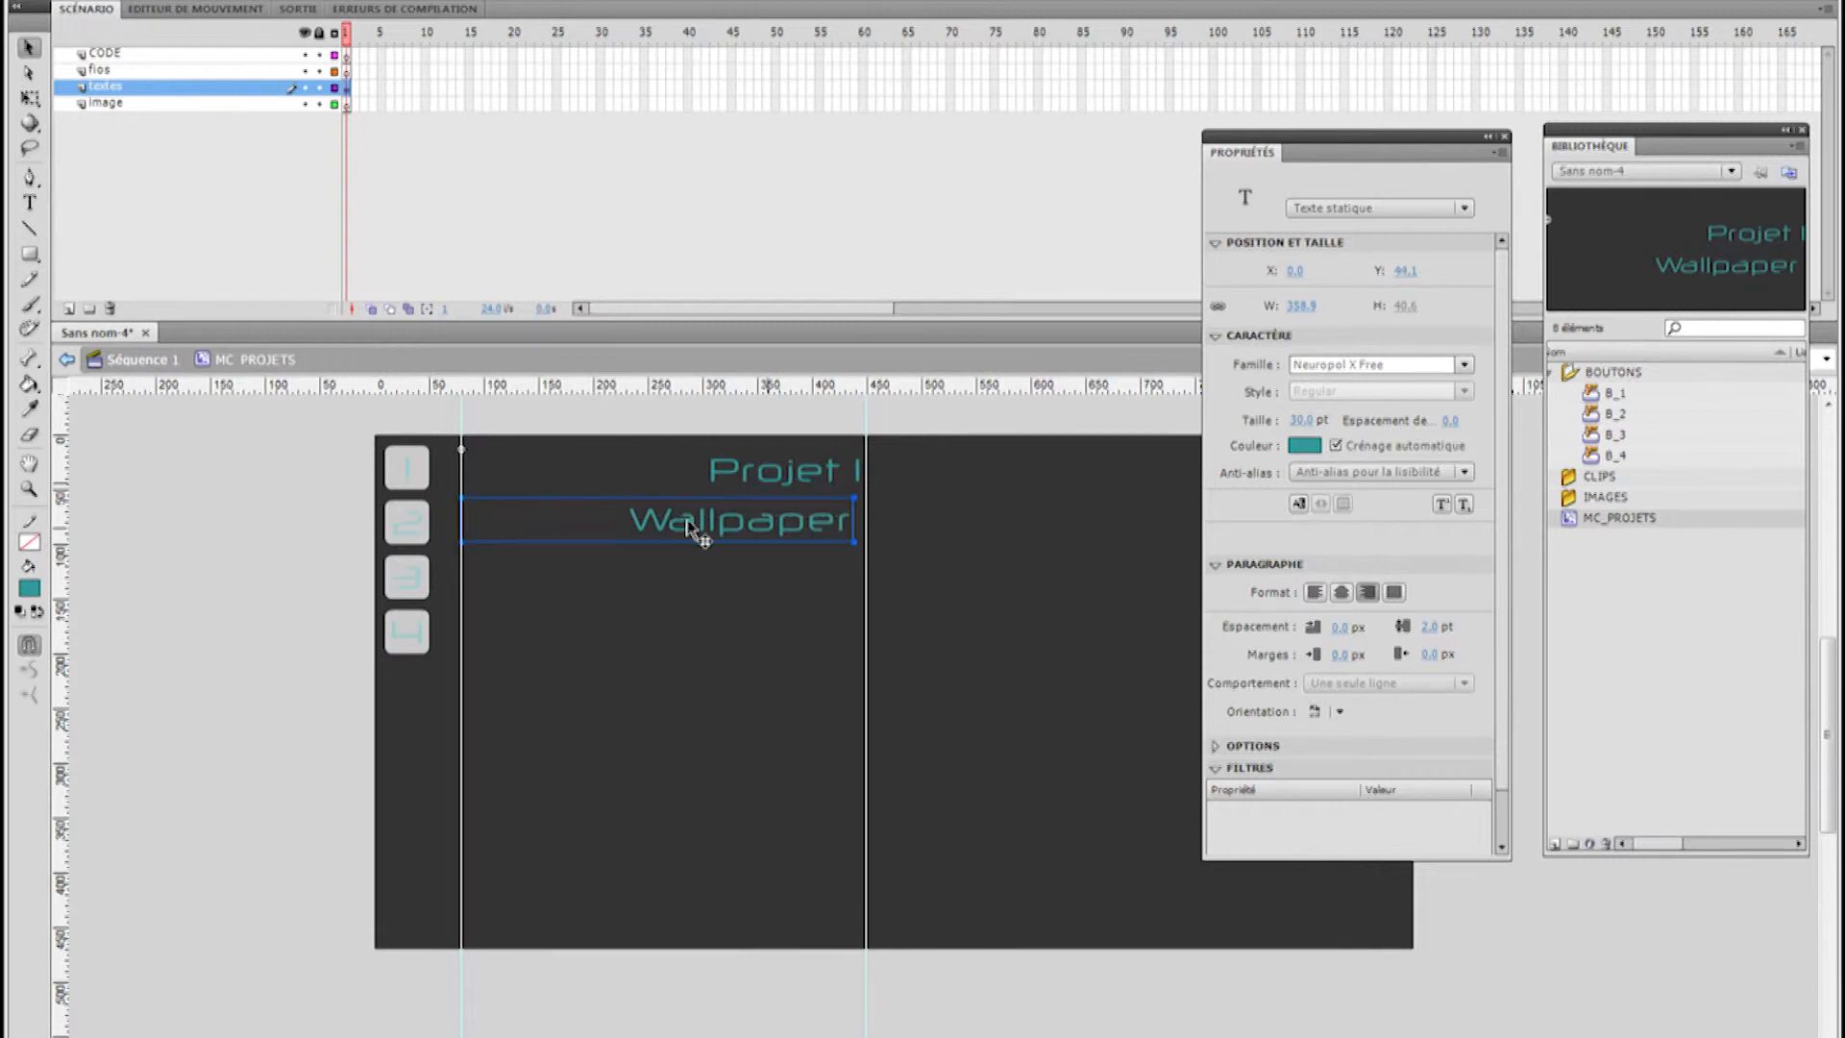
pyautogui.press('Right')
pyautogui.press('Right')
pyautogui.press('Right')
pyautogui.press('Right')
pyautogui.press('Right')
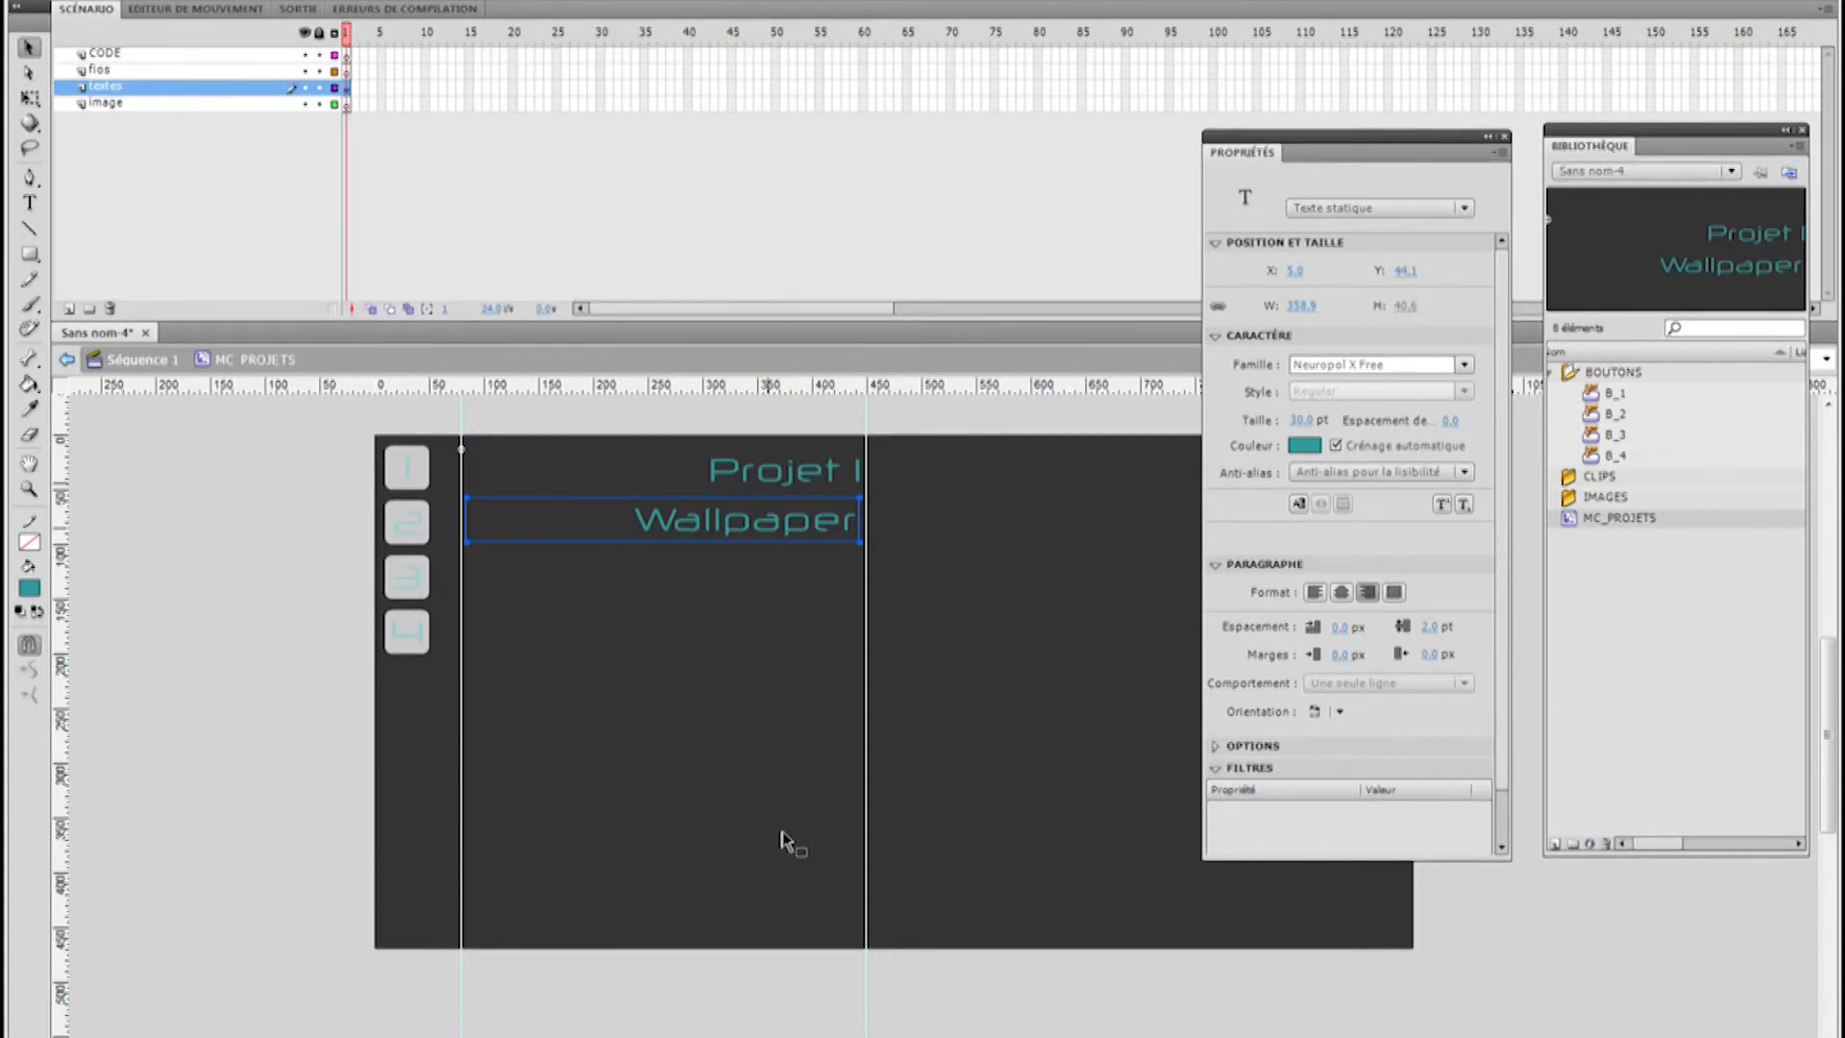
# Format the Wallpaper text as white Arial at 16 pt and place it at about Y 53
pyautogui.click(1302, 448)
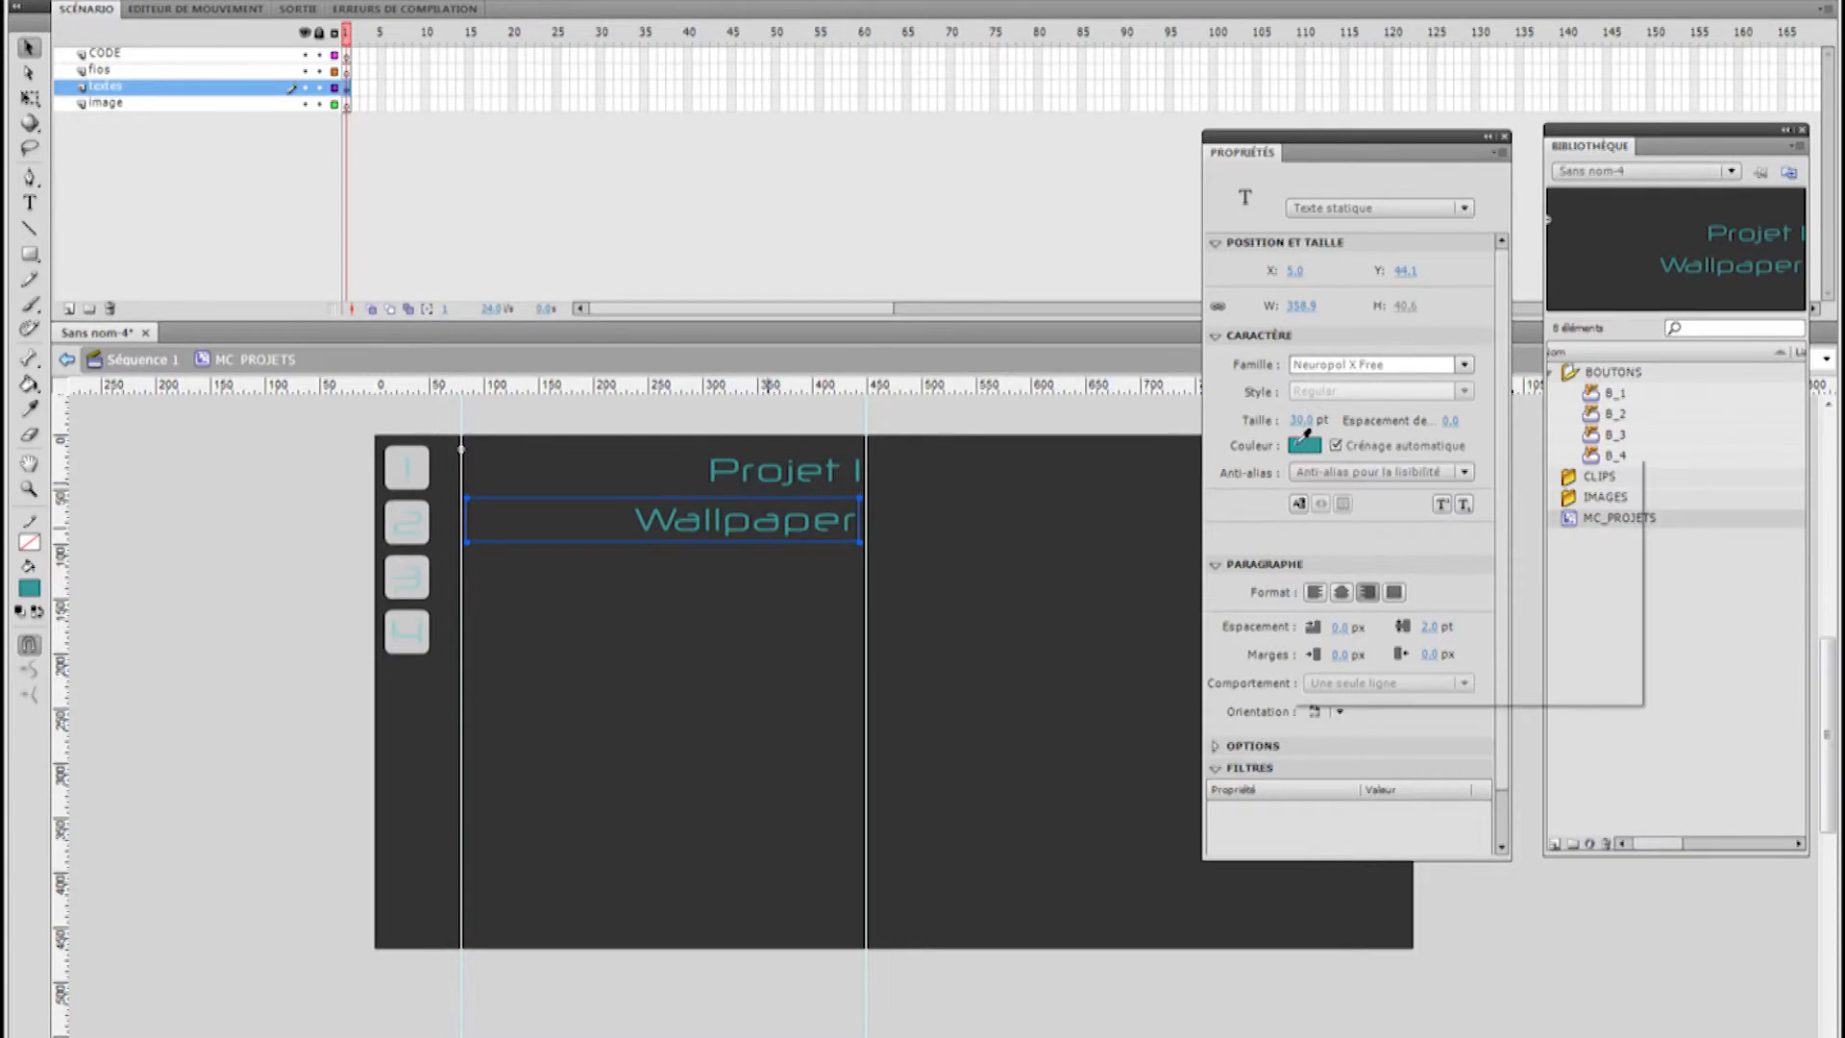
pyautogui.click(1318, 570)
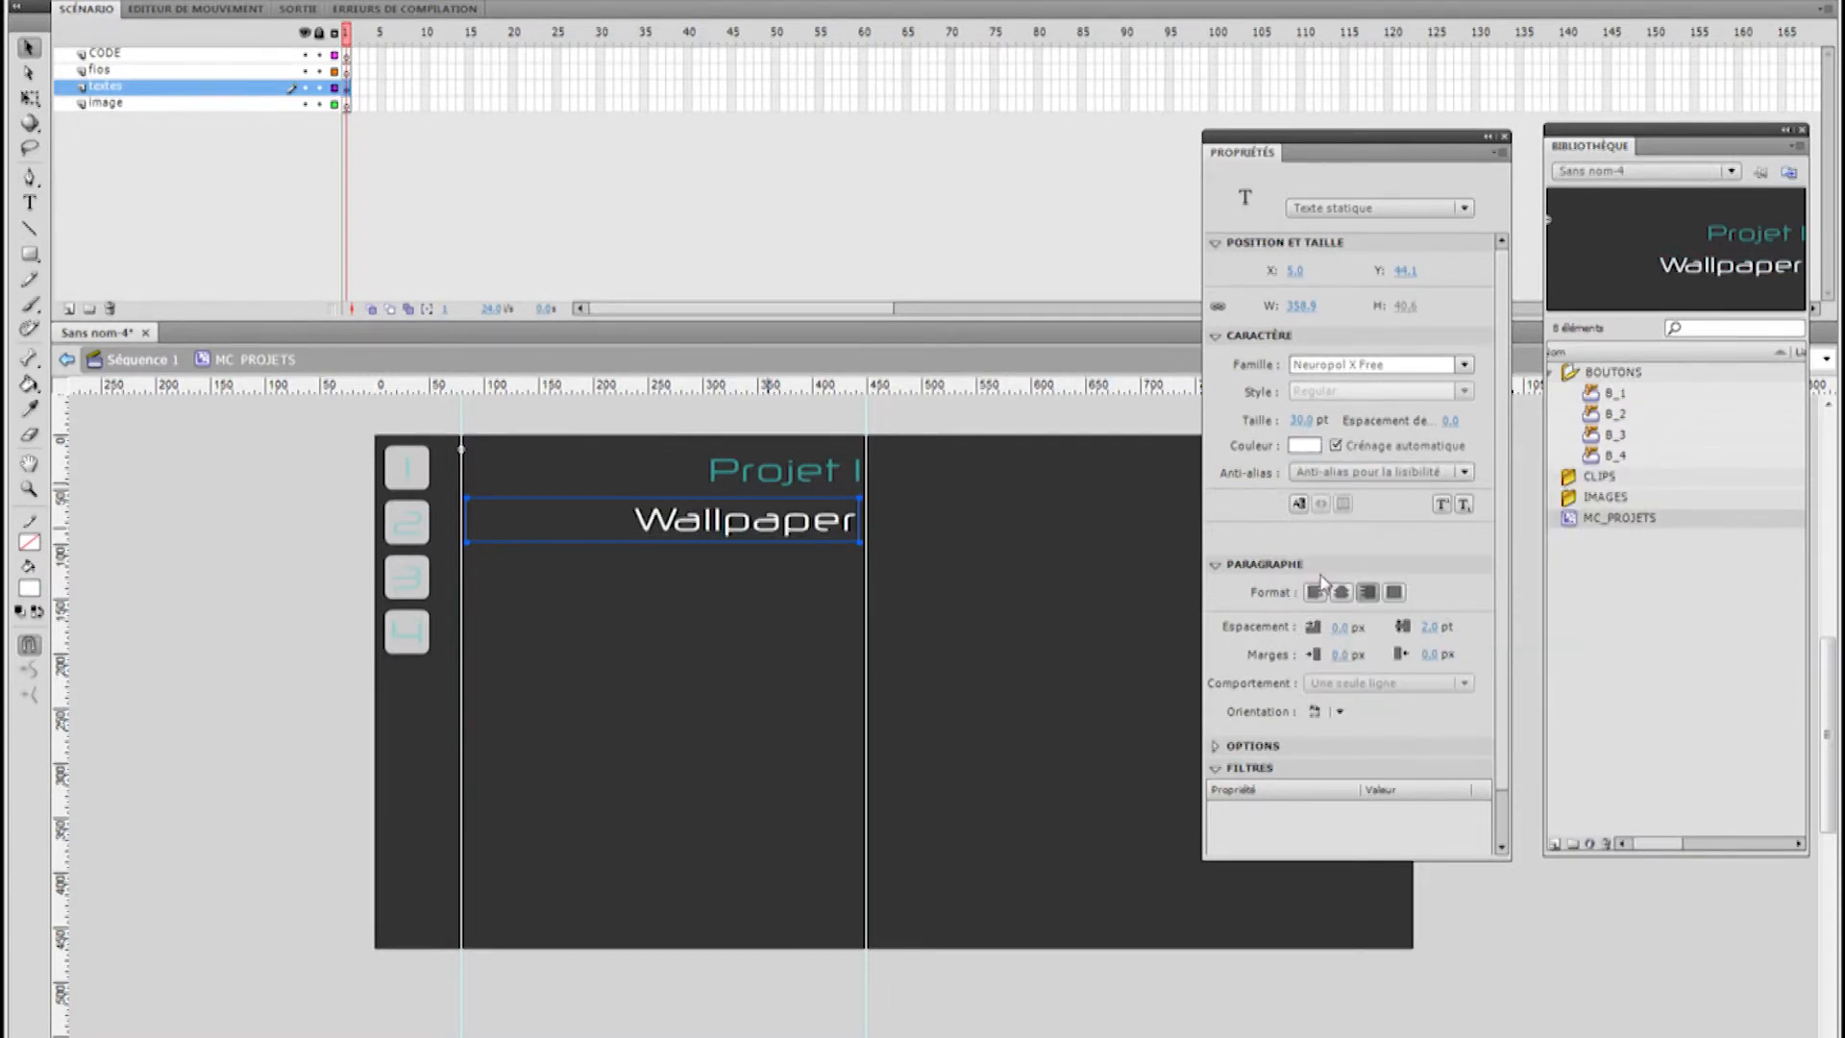
pyautogui.click(1364, 364)
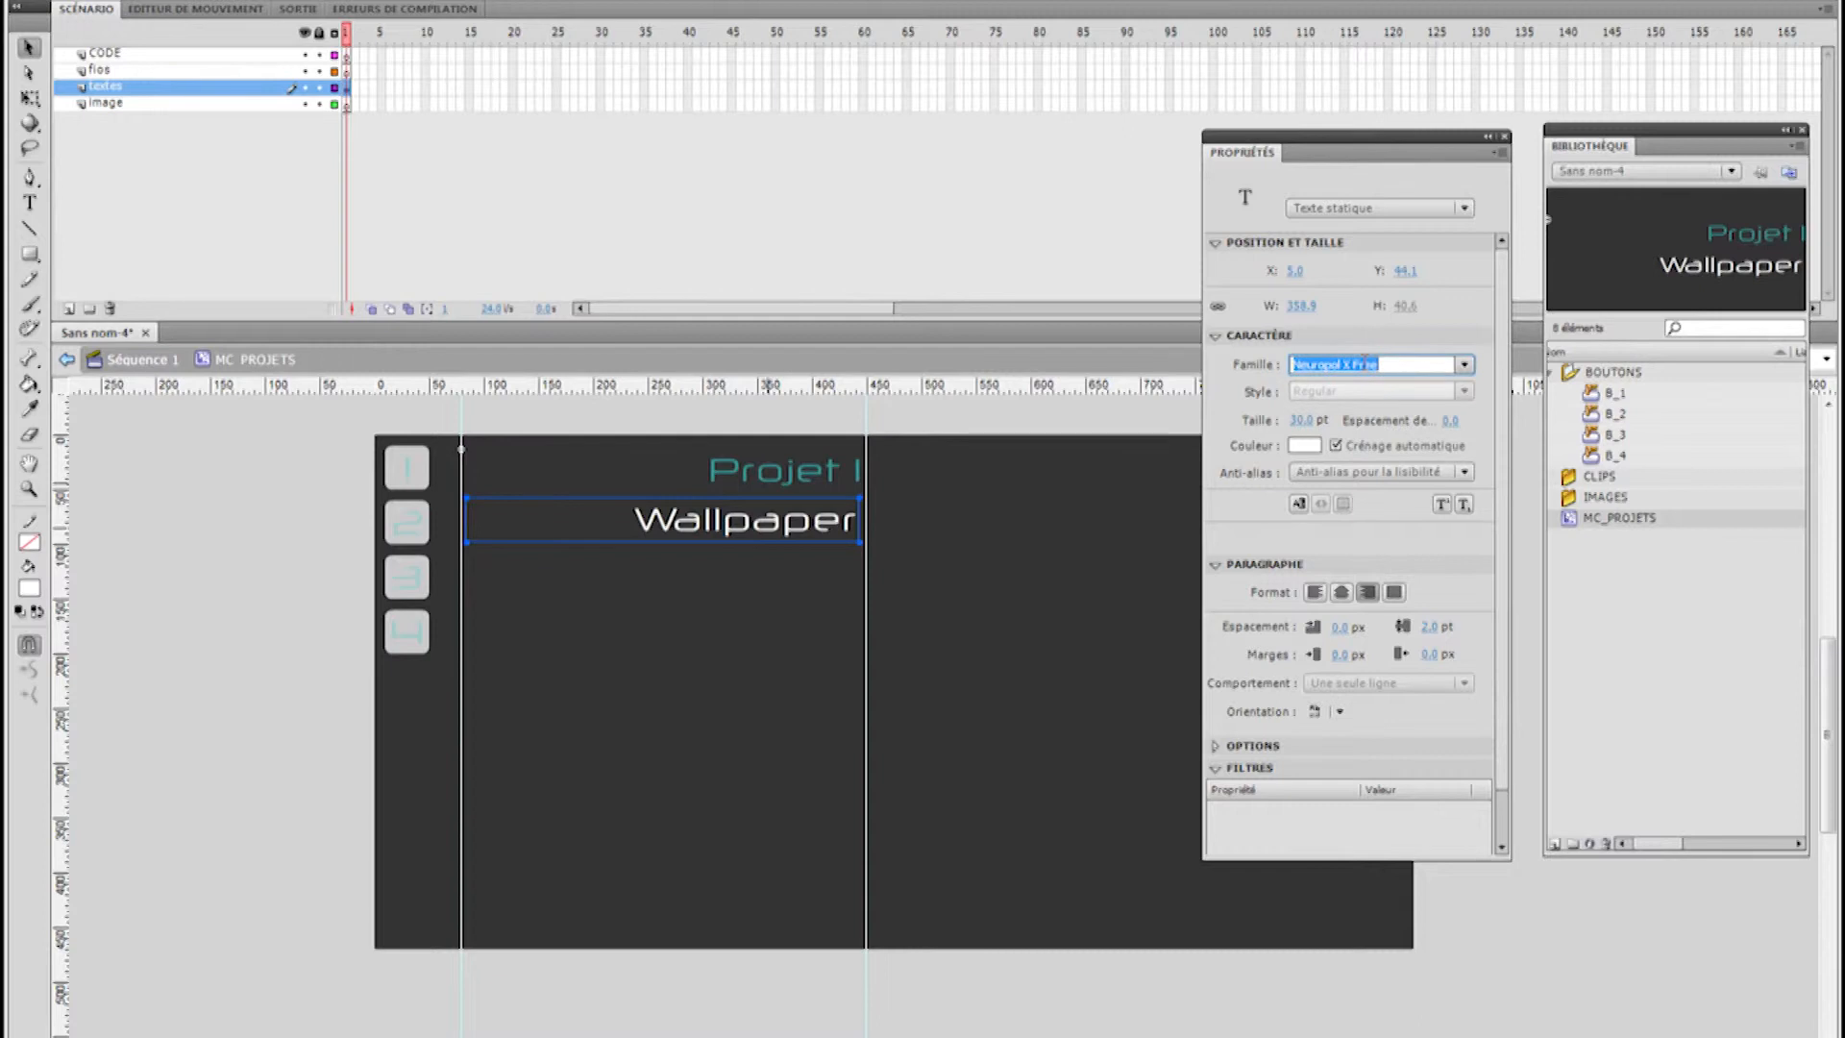
pyautogui.write('Arial')
pyautogui.press('Return')
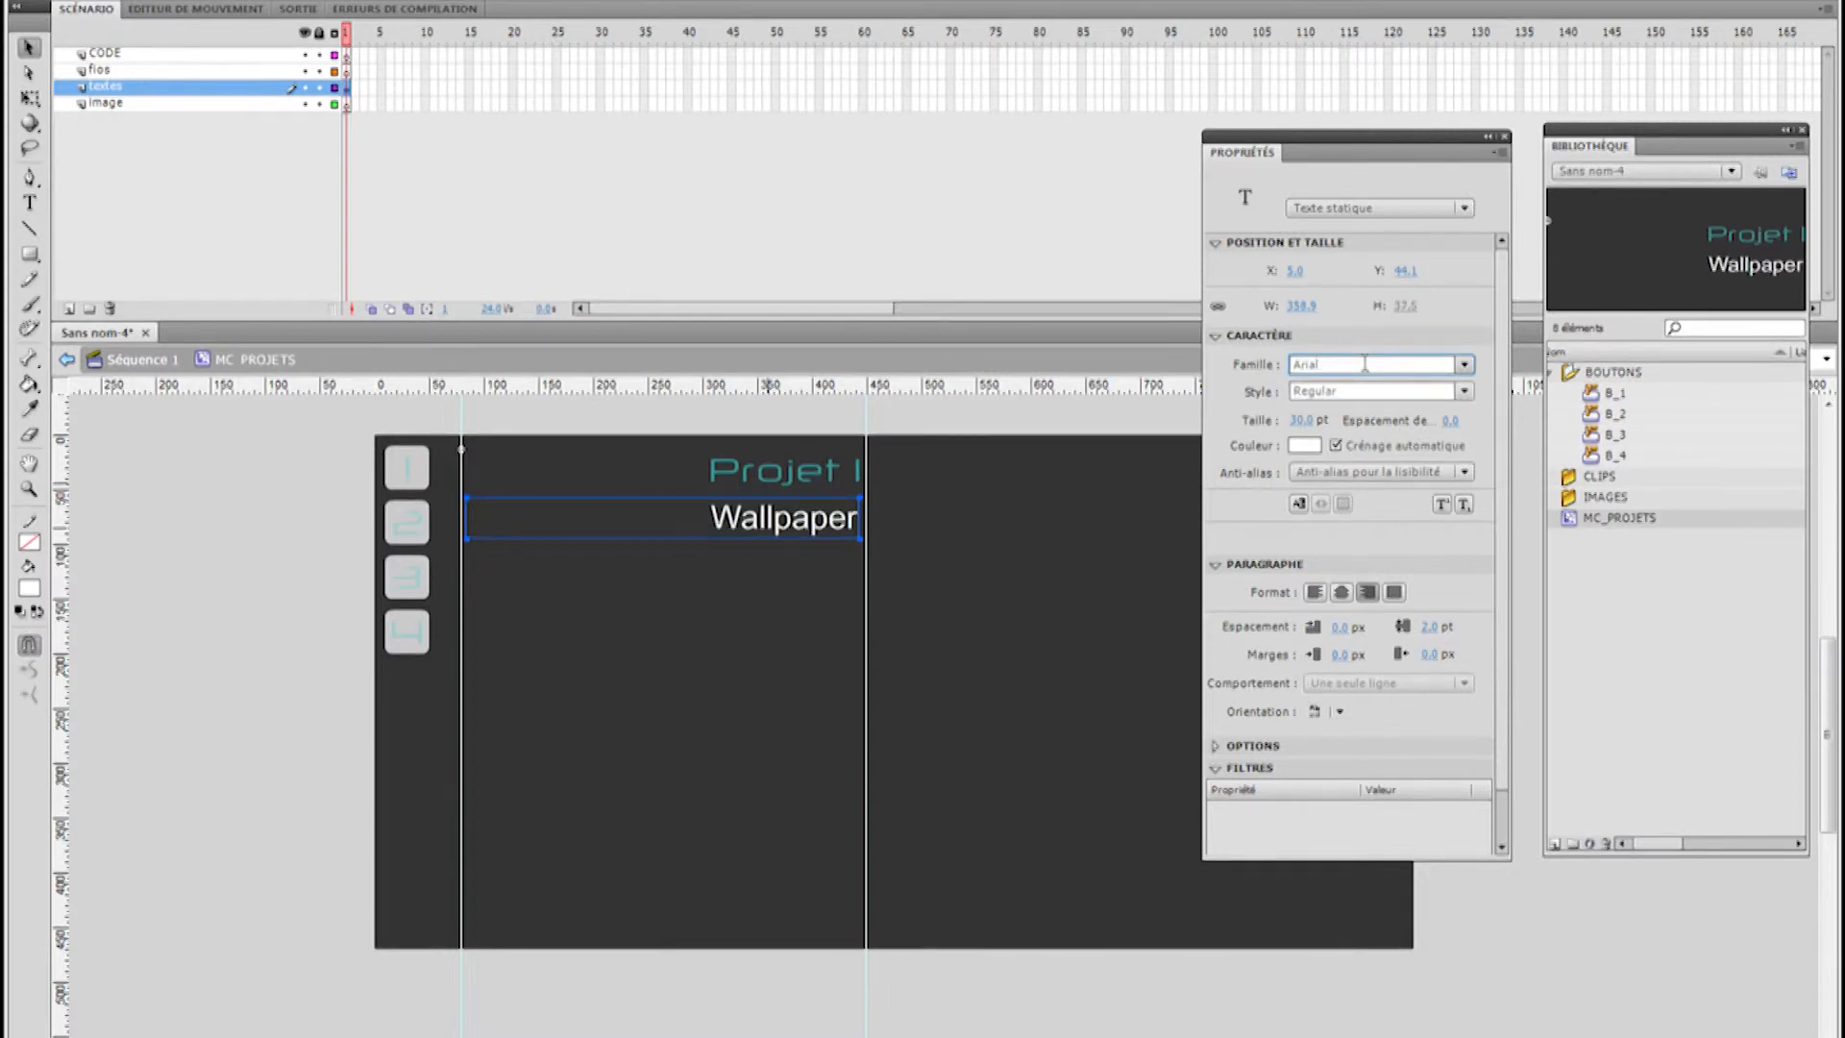
pyautogui.click(1298, 422)
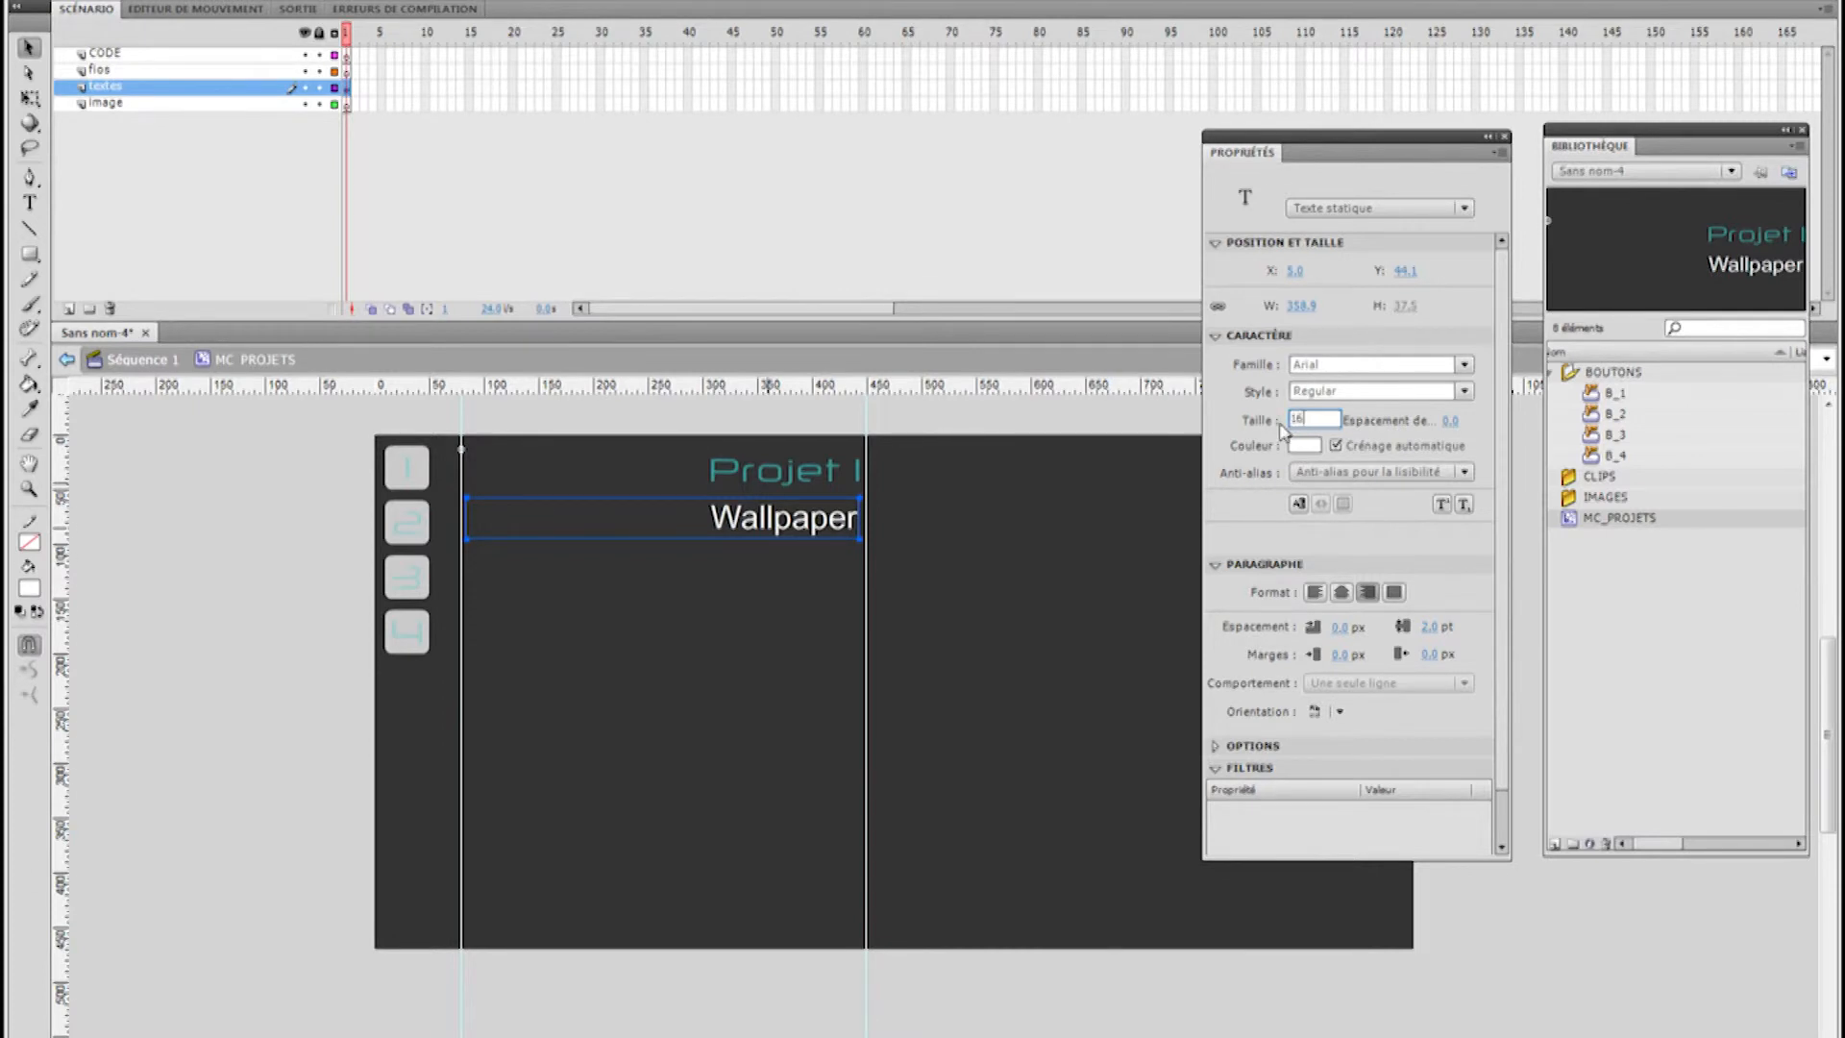
pyautogui.write('16')
pyautogui.press('Return')
pyautogui.moveTo(796, 515); pyautogui.dragTo(796, 516)
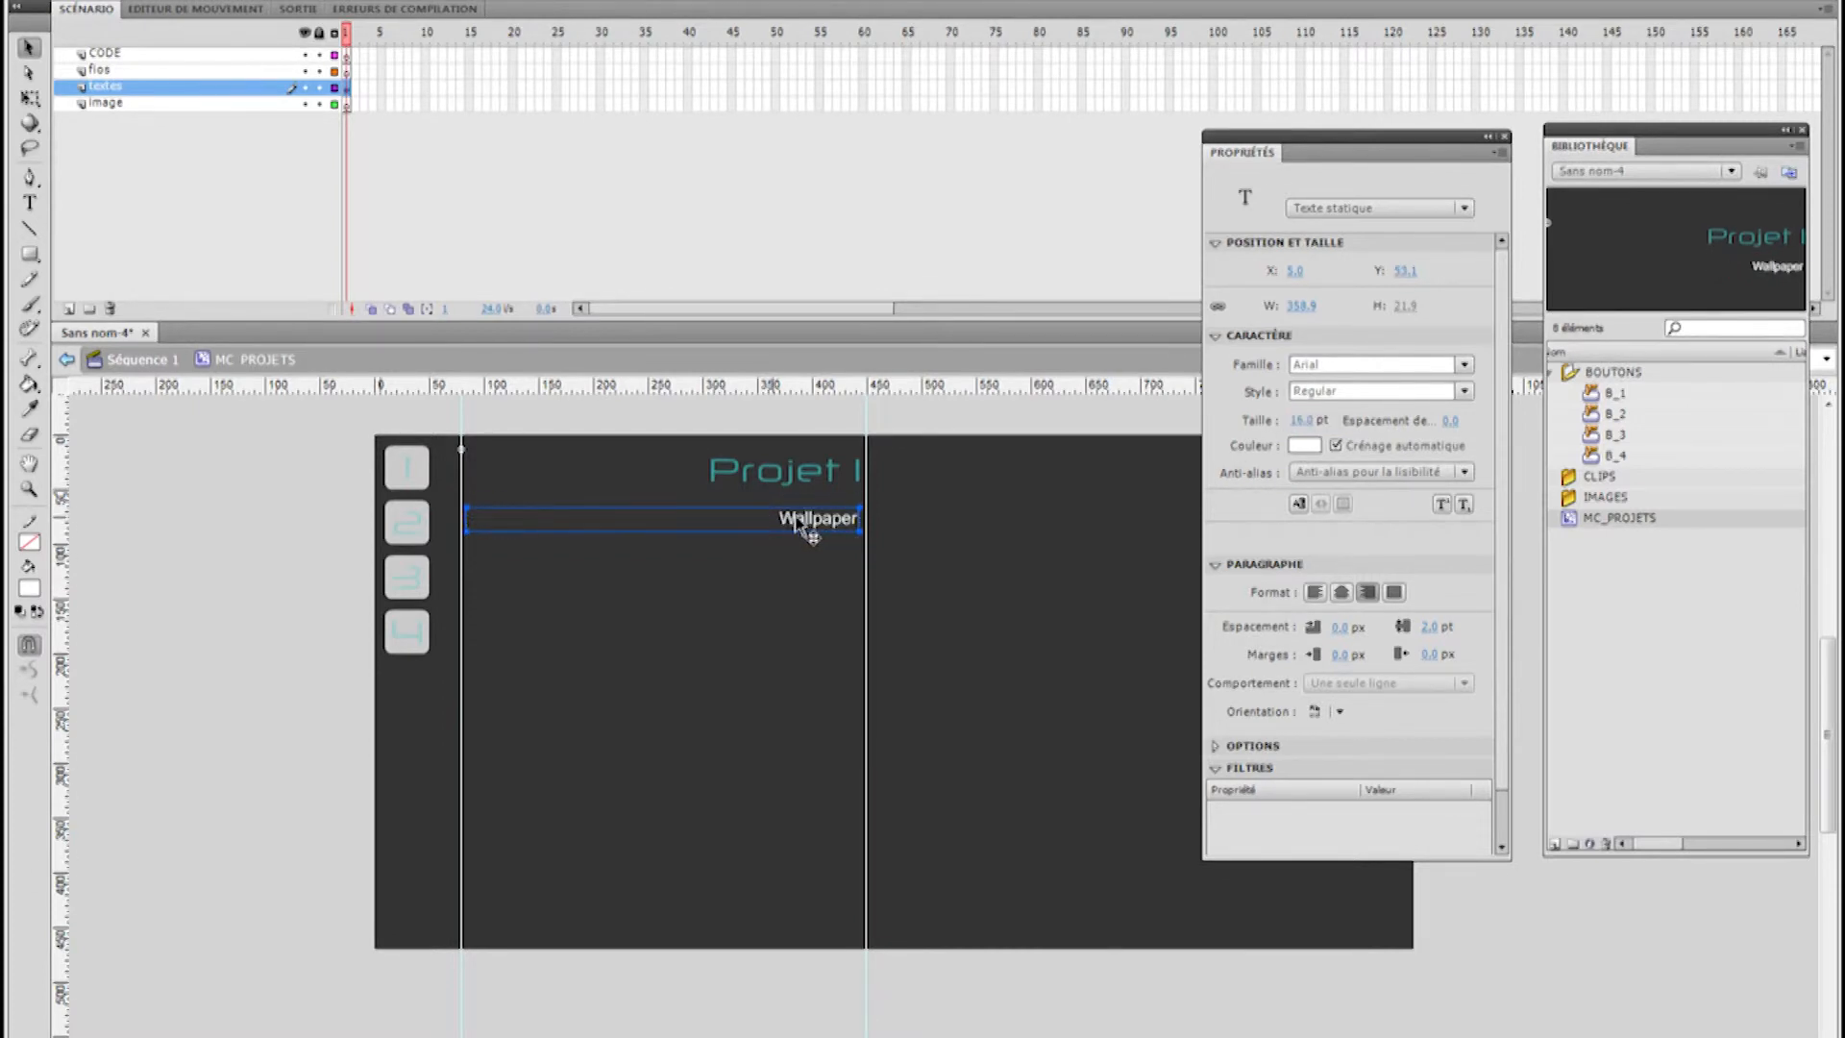
# Add a text field about 367 px wide reading Description du projet and place it below Wallpaper at Y 87.5
pyautogui.click(584, 622)
pyautogui.click(30, 204)
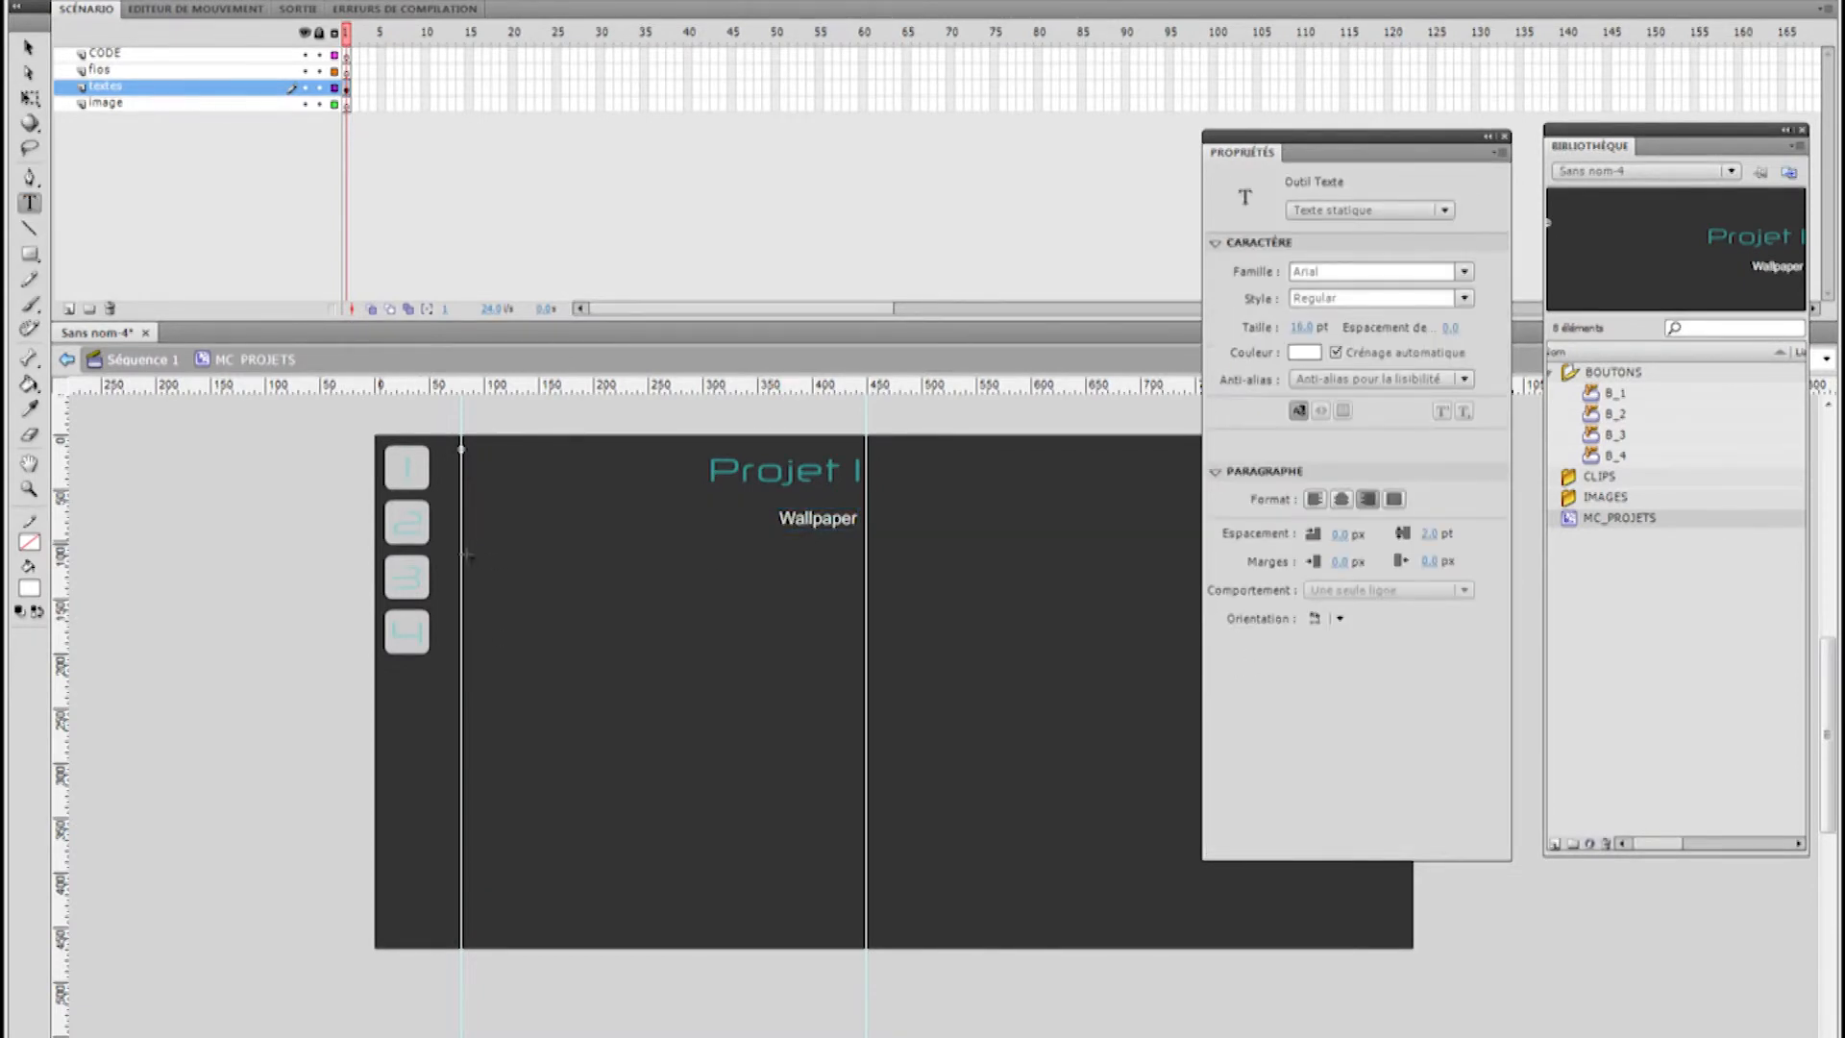
pyautogui.moveTo(797, 668); pyautogui.dragTo(856, 689)
pyautogui.write('Description du prpjet')
pyautogui.press('BackSpace')
pyautogui.press('Left')
pyautogui.press('Left')
pyautogui.press('Left')
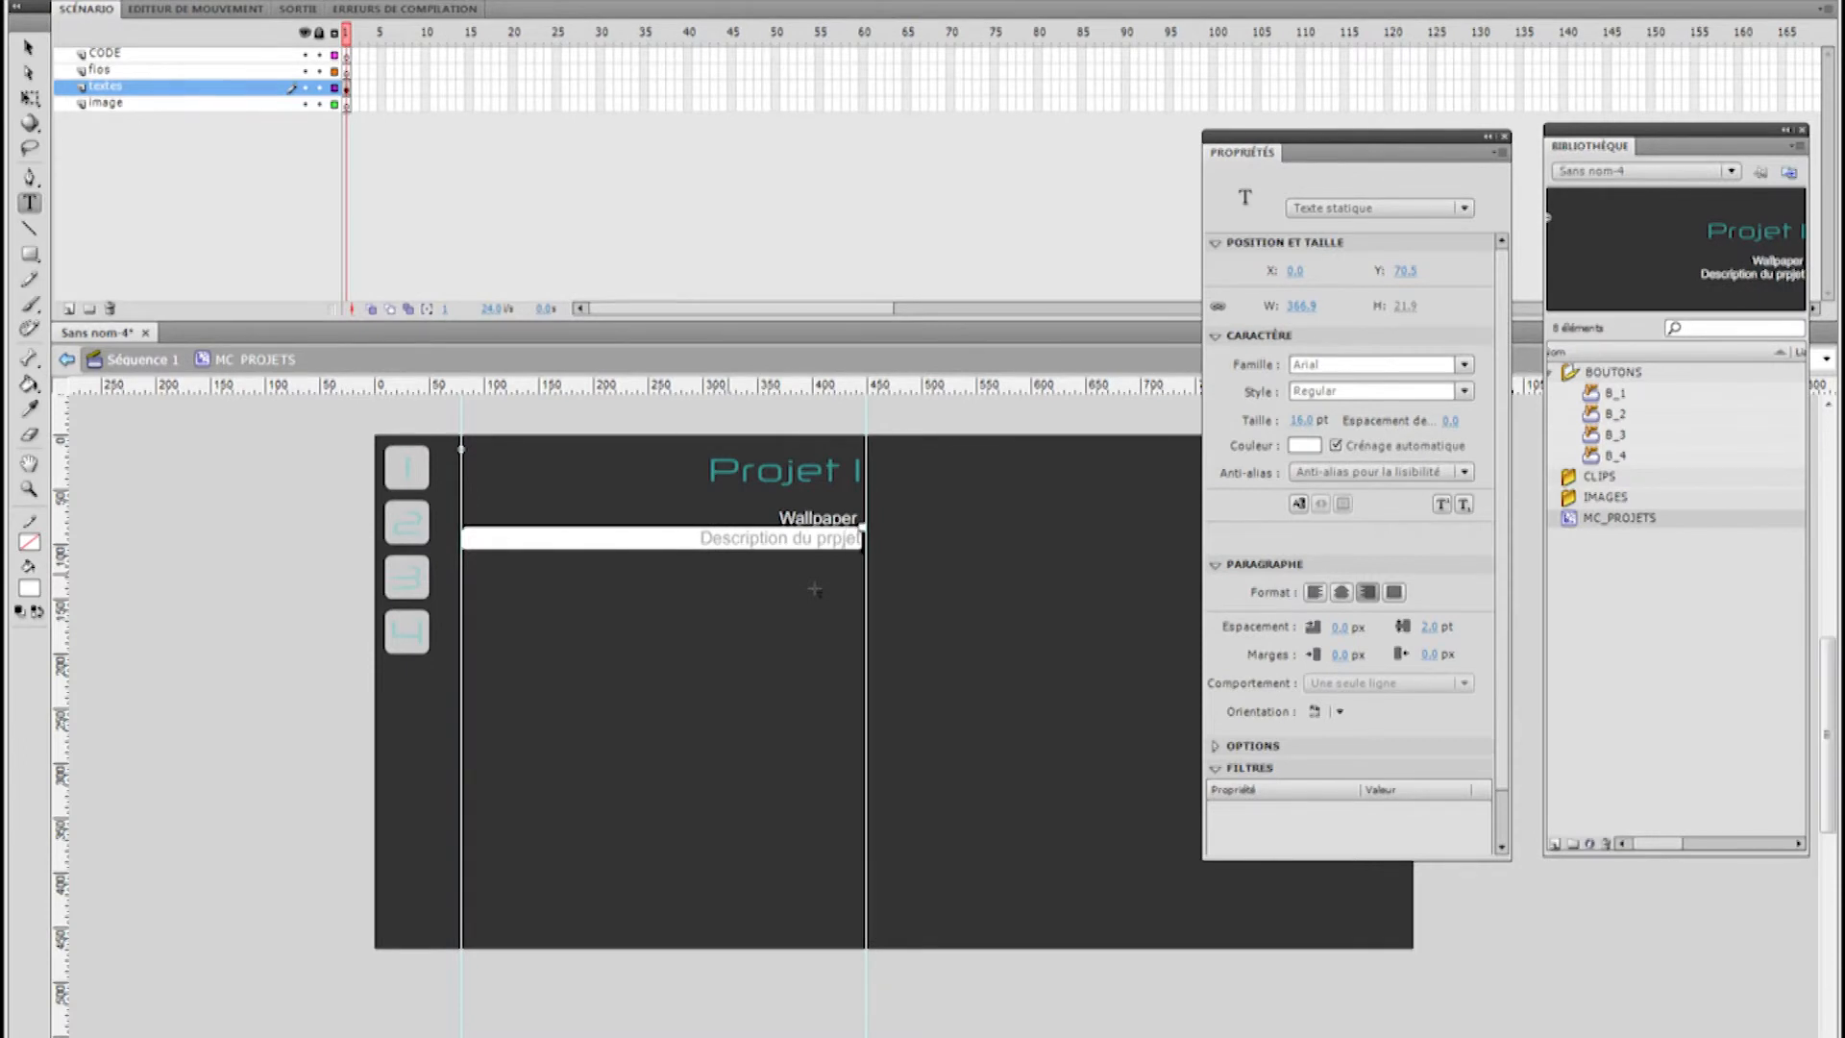
pyautogui.hotkey('shift', 'Left')
pyautogui.write('o')
pyautogui.click(29, 46)
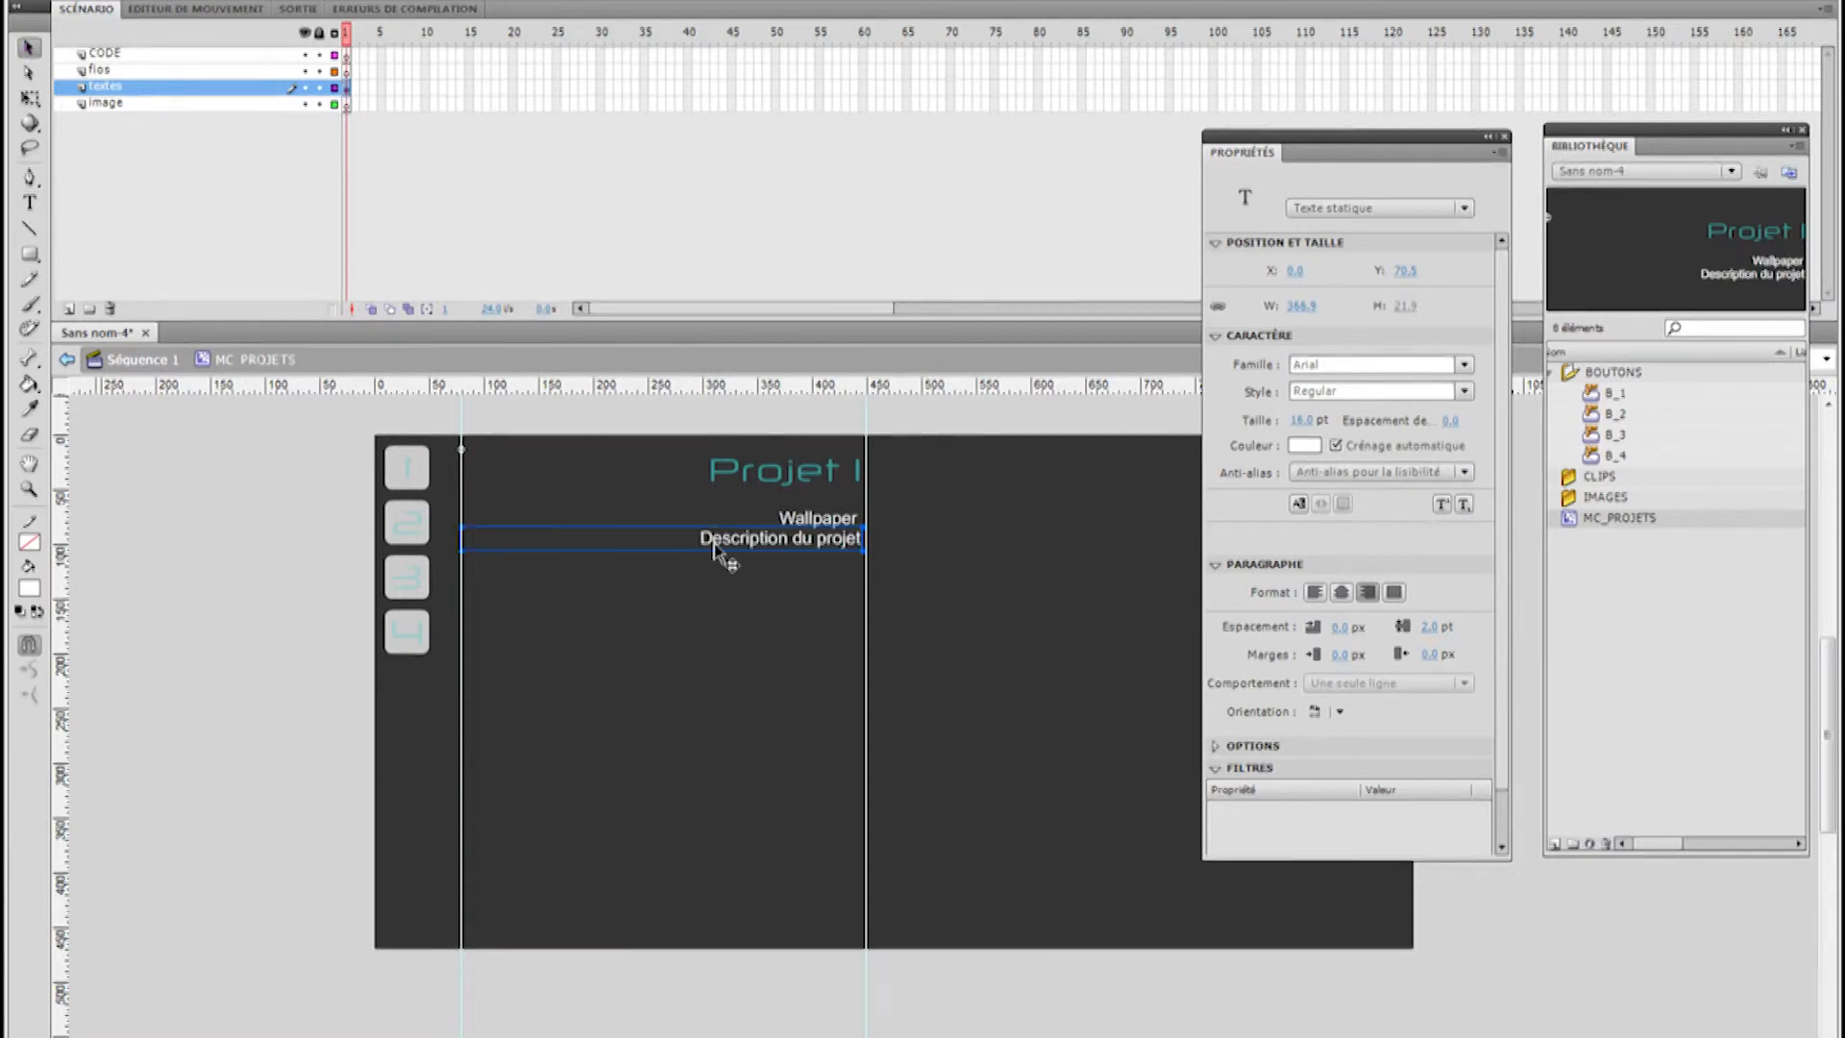
pyautogui.moveTo(719, 552); pyautogui.dragTo(725, 561)
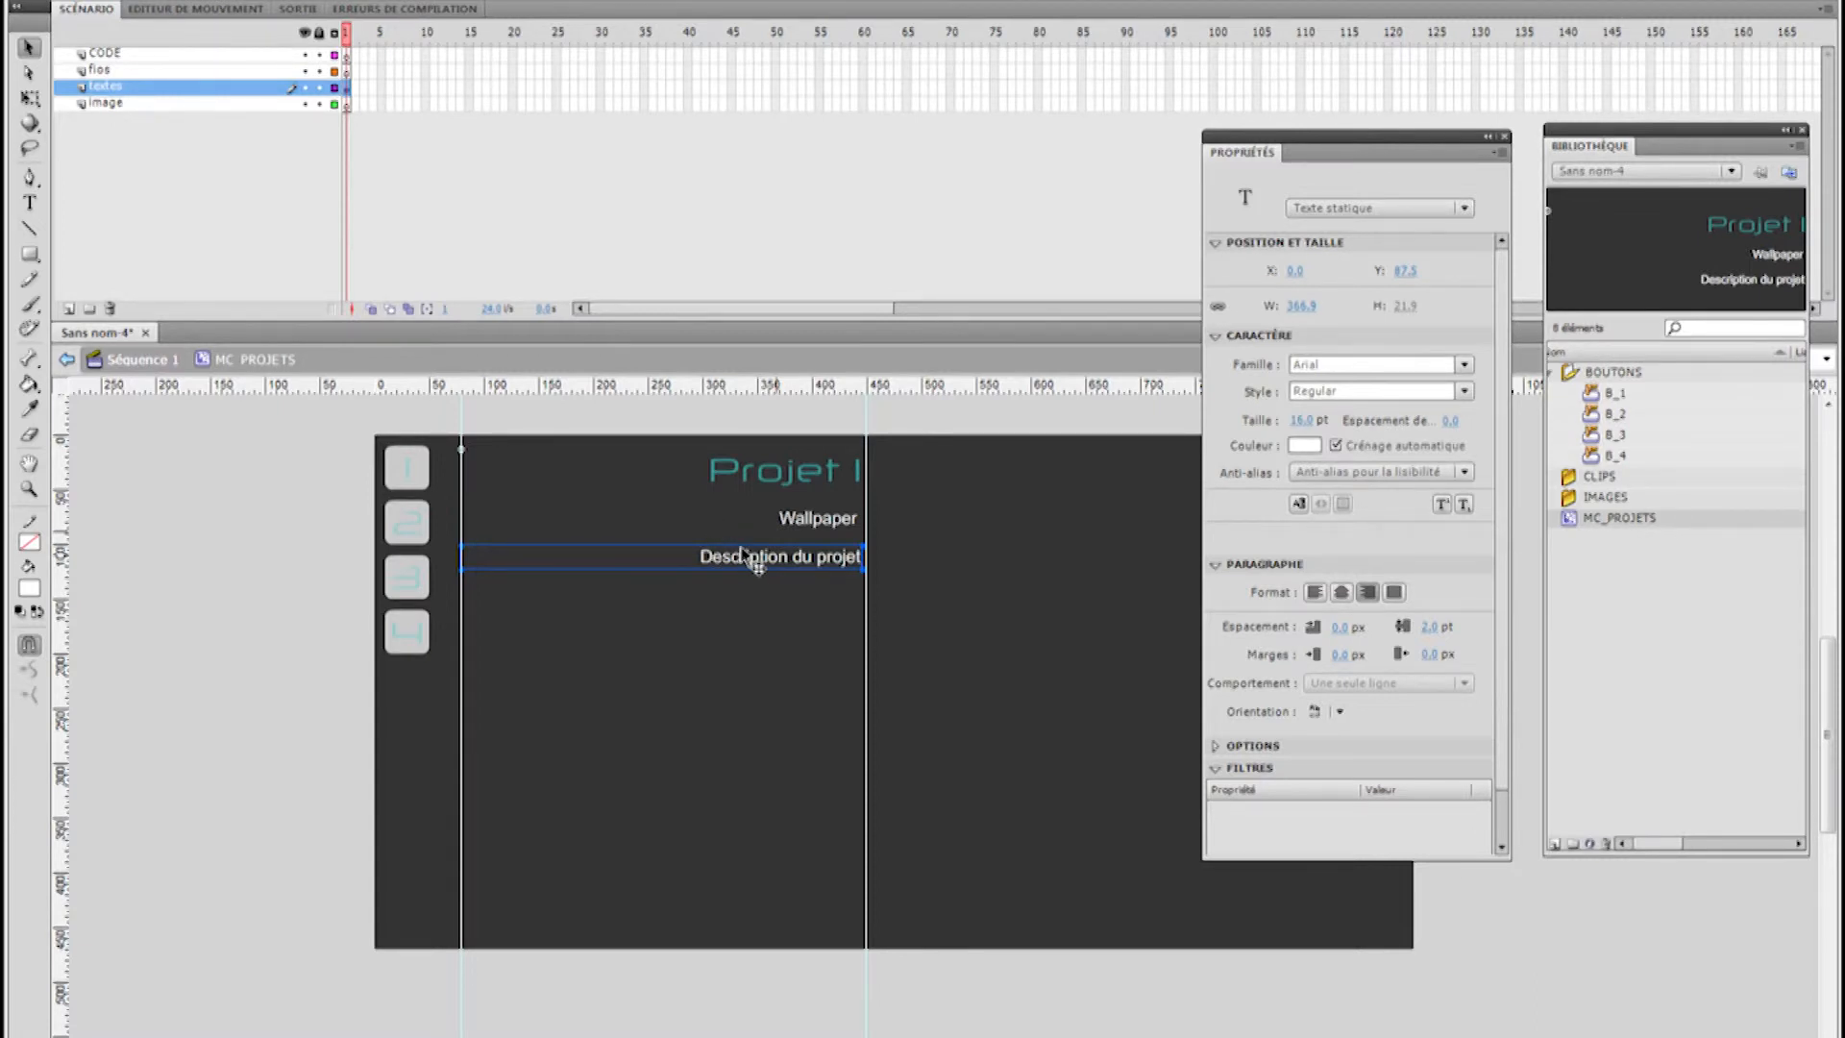
# Fill the description field with repeated copies of Description du projet on several right-aligned lines, leaving one blank line between them
pyautogui.click(29, 205)
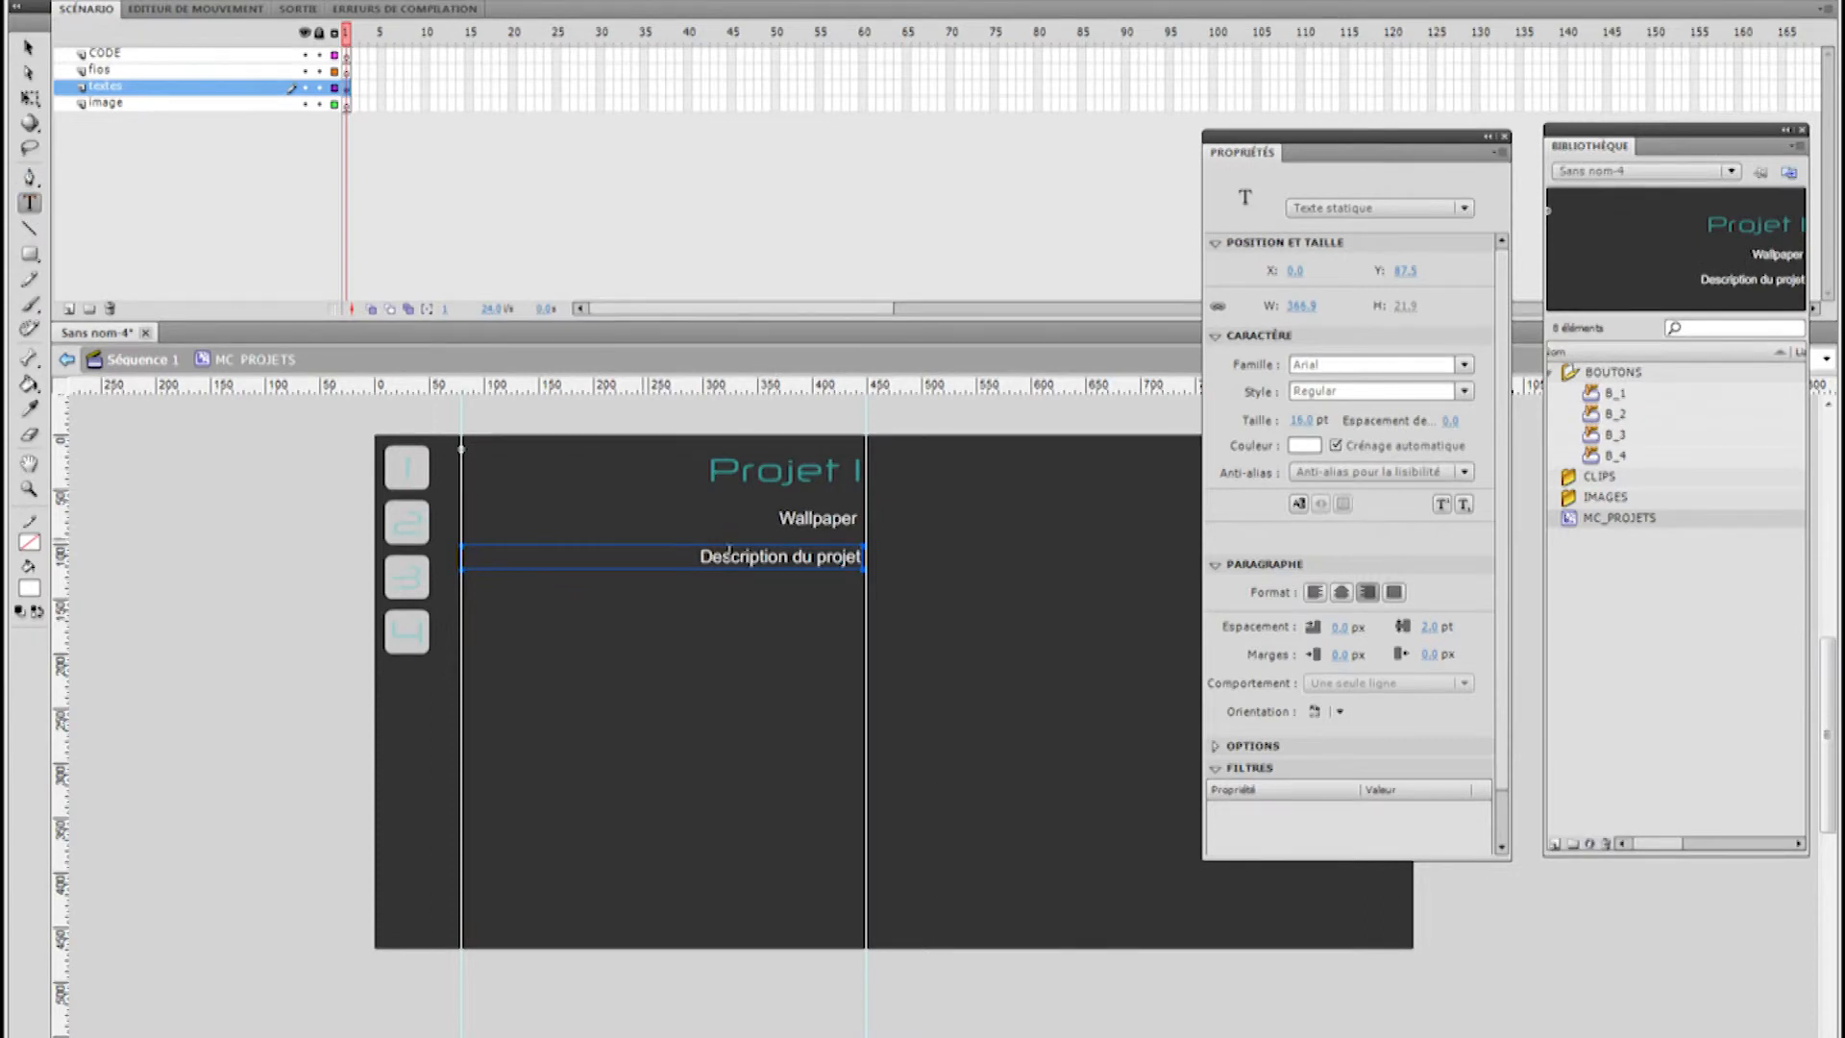
pyautogui.moveTo(697, 555); pyautogui.dragTo(974, 550)
pyautogui.hotkey('ctrl', 'c')
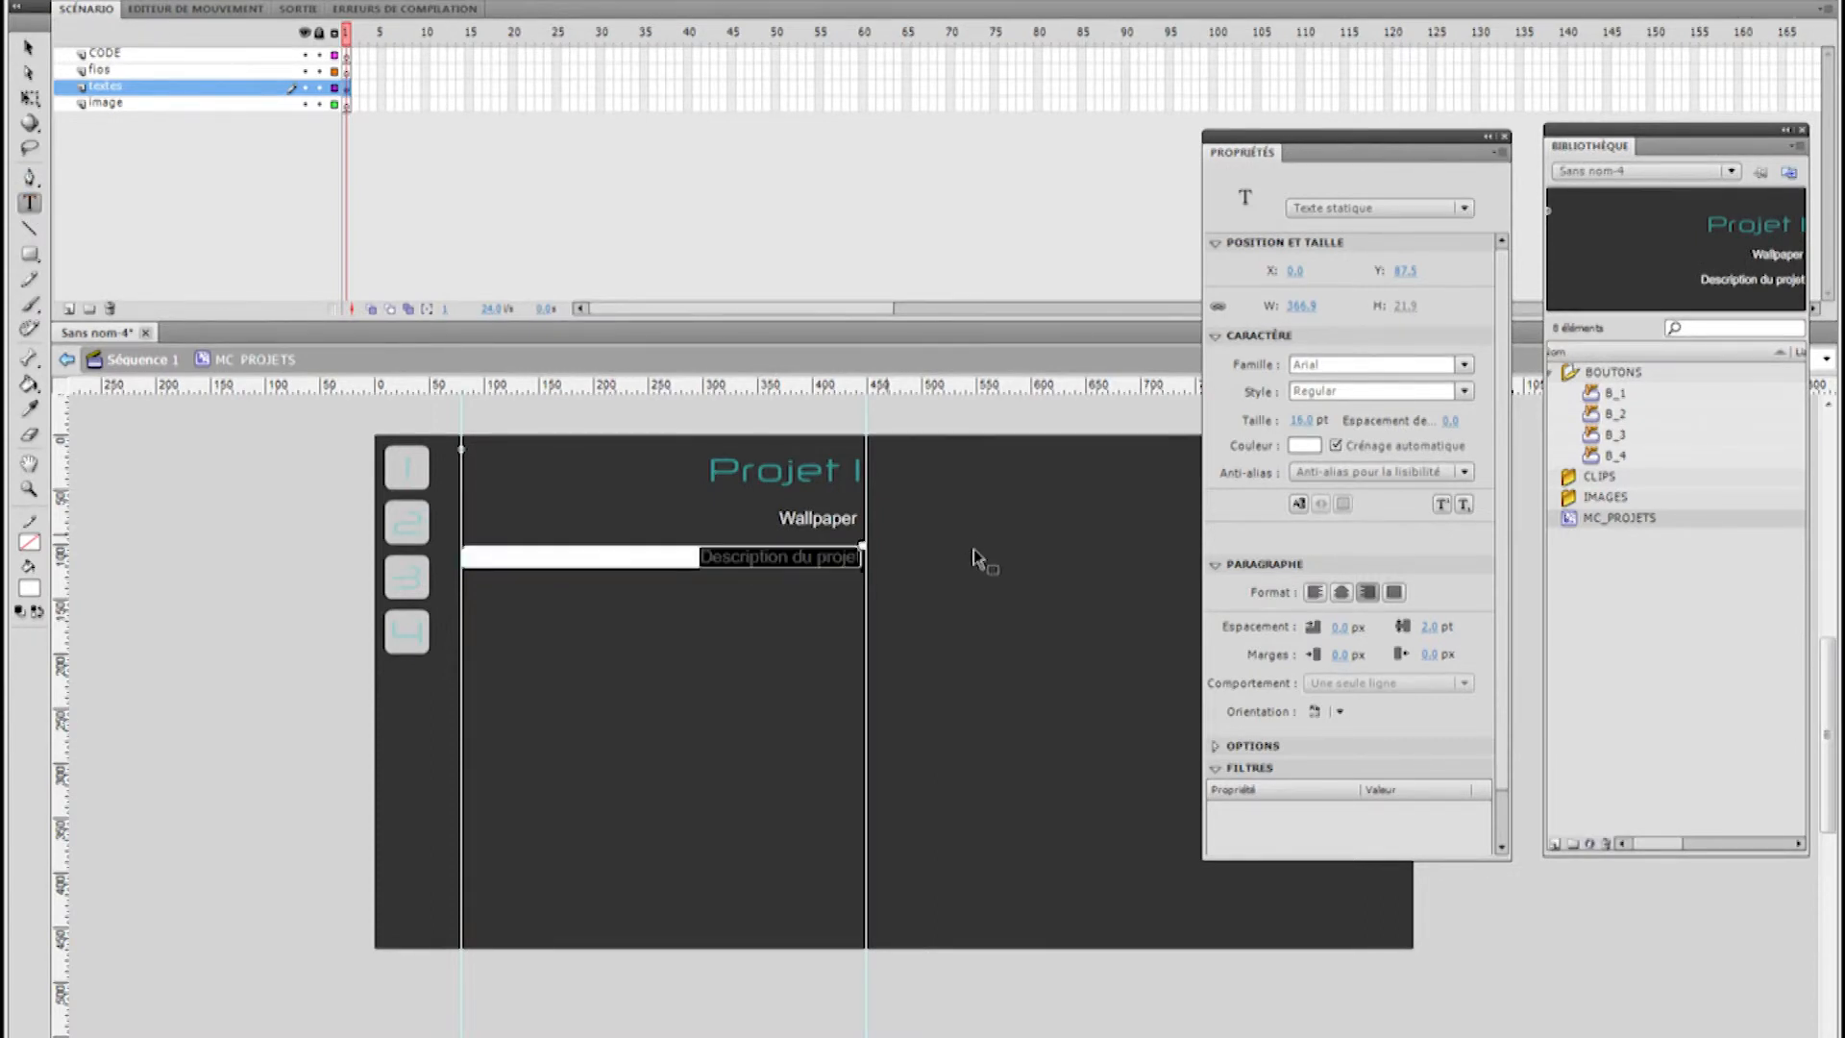
pyautogui.click(861, 558)
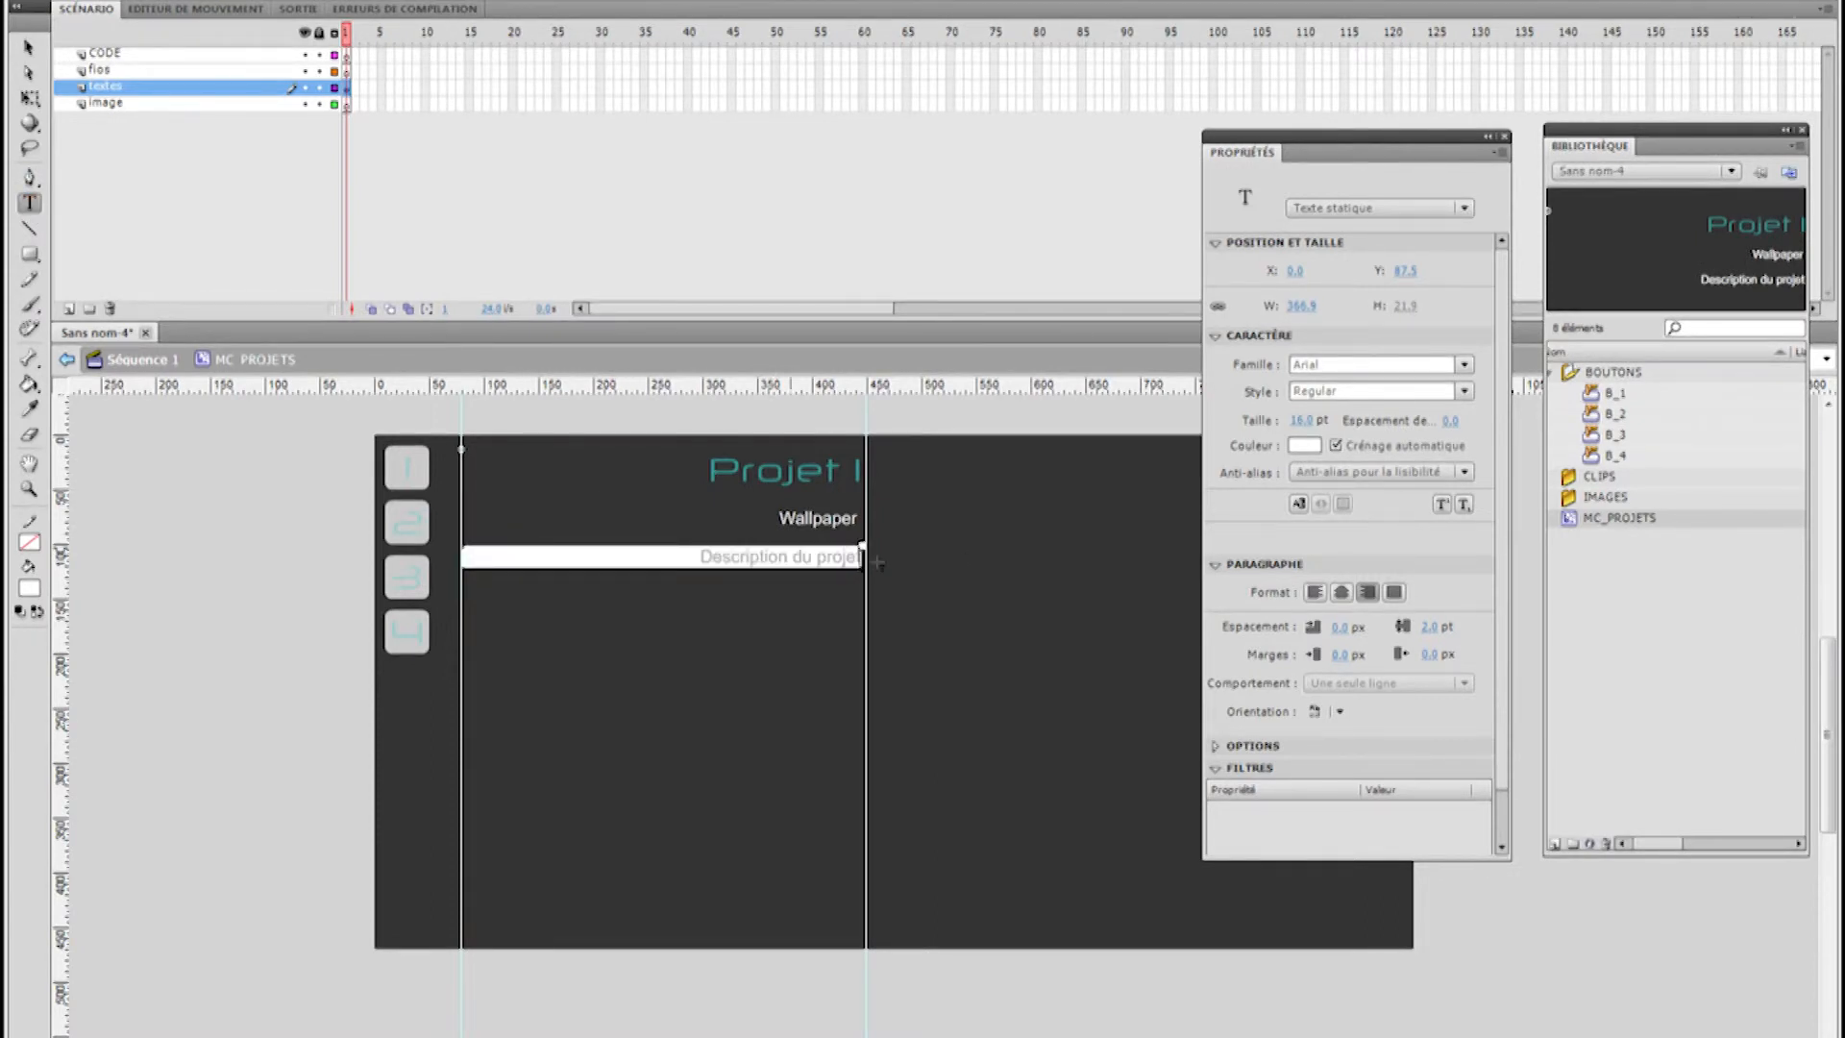
pyautogui.press('Return')
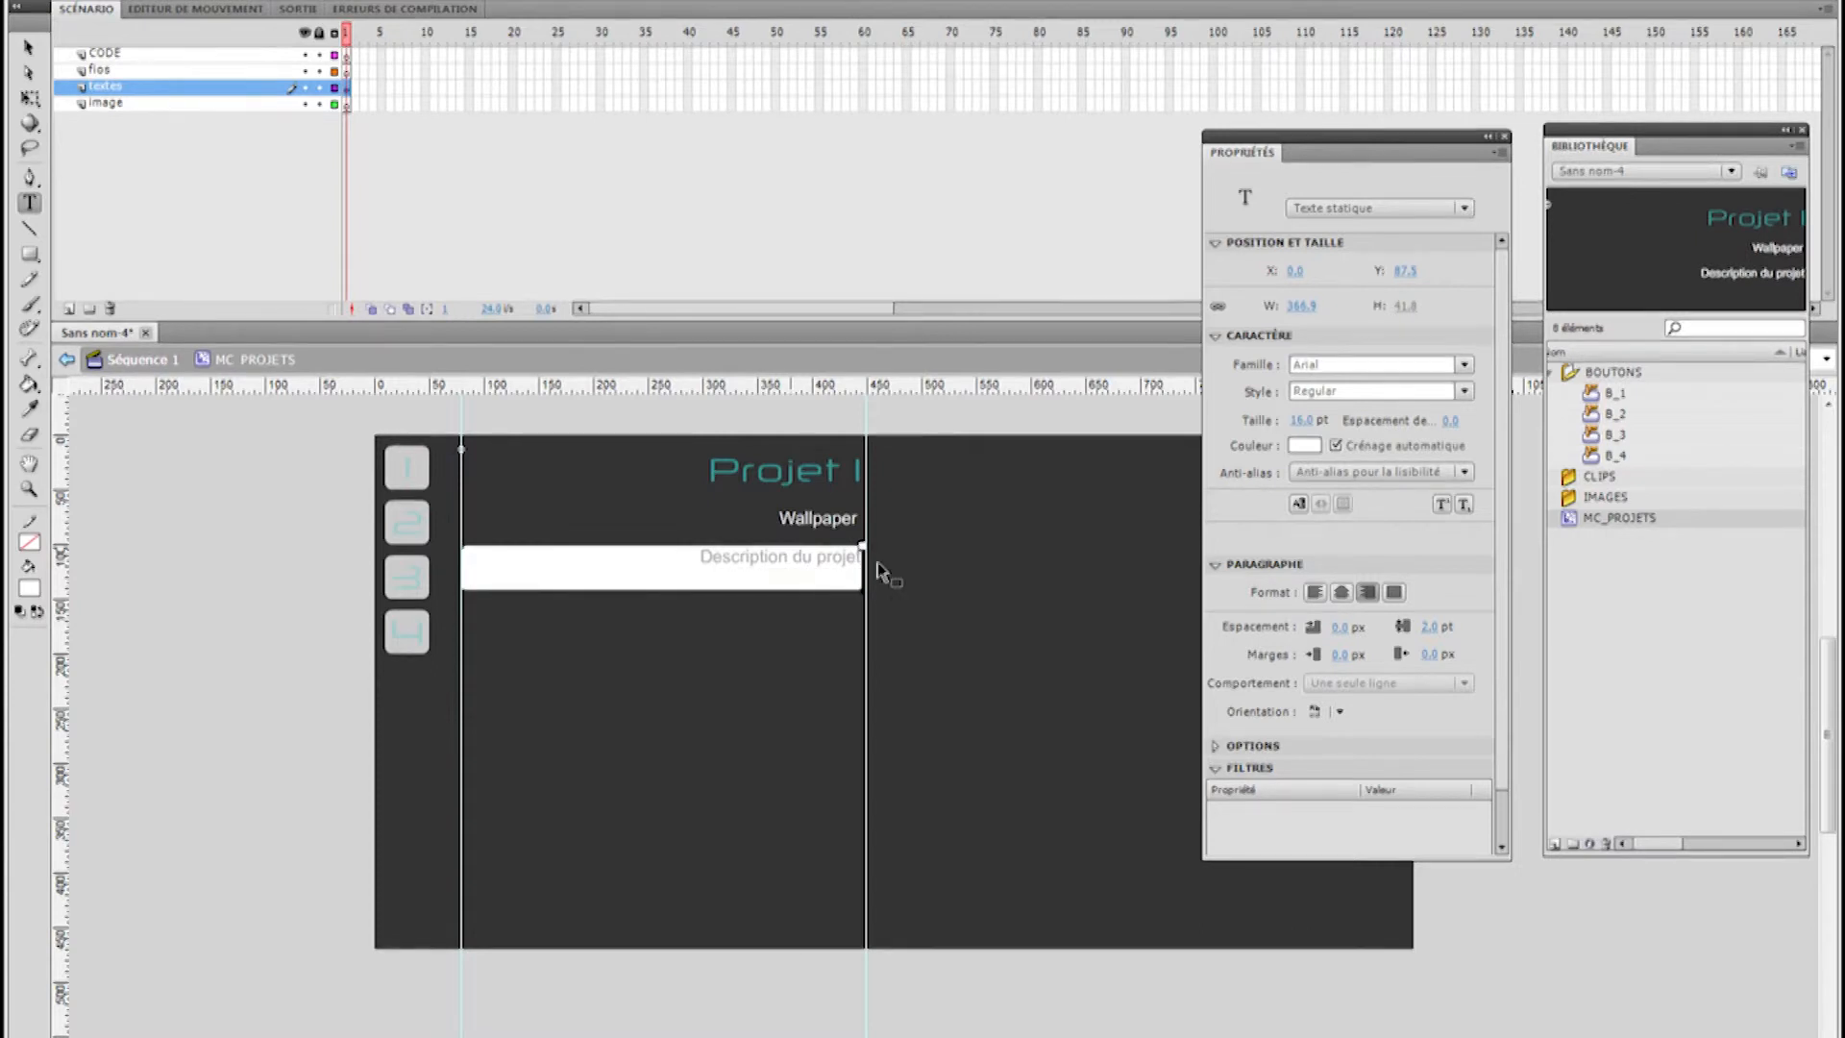
pyautogui.hotkey('ctrl', 'v')
pyautogui.hotkey('ctrl', 'v')
pyautogui.press('Return')
pyautogui.hotkey('ctrl', 'v')
pyautogui.press('Return')
pyautogui.hotkey('ctrl', 'v')
pyautogui.hotkey('ctrl', 'v')
pyautogui.press('Return')
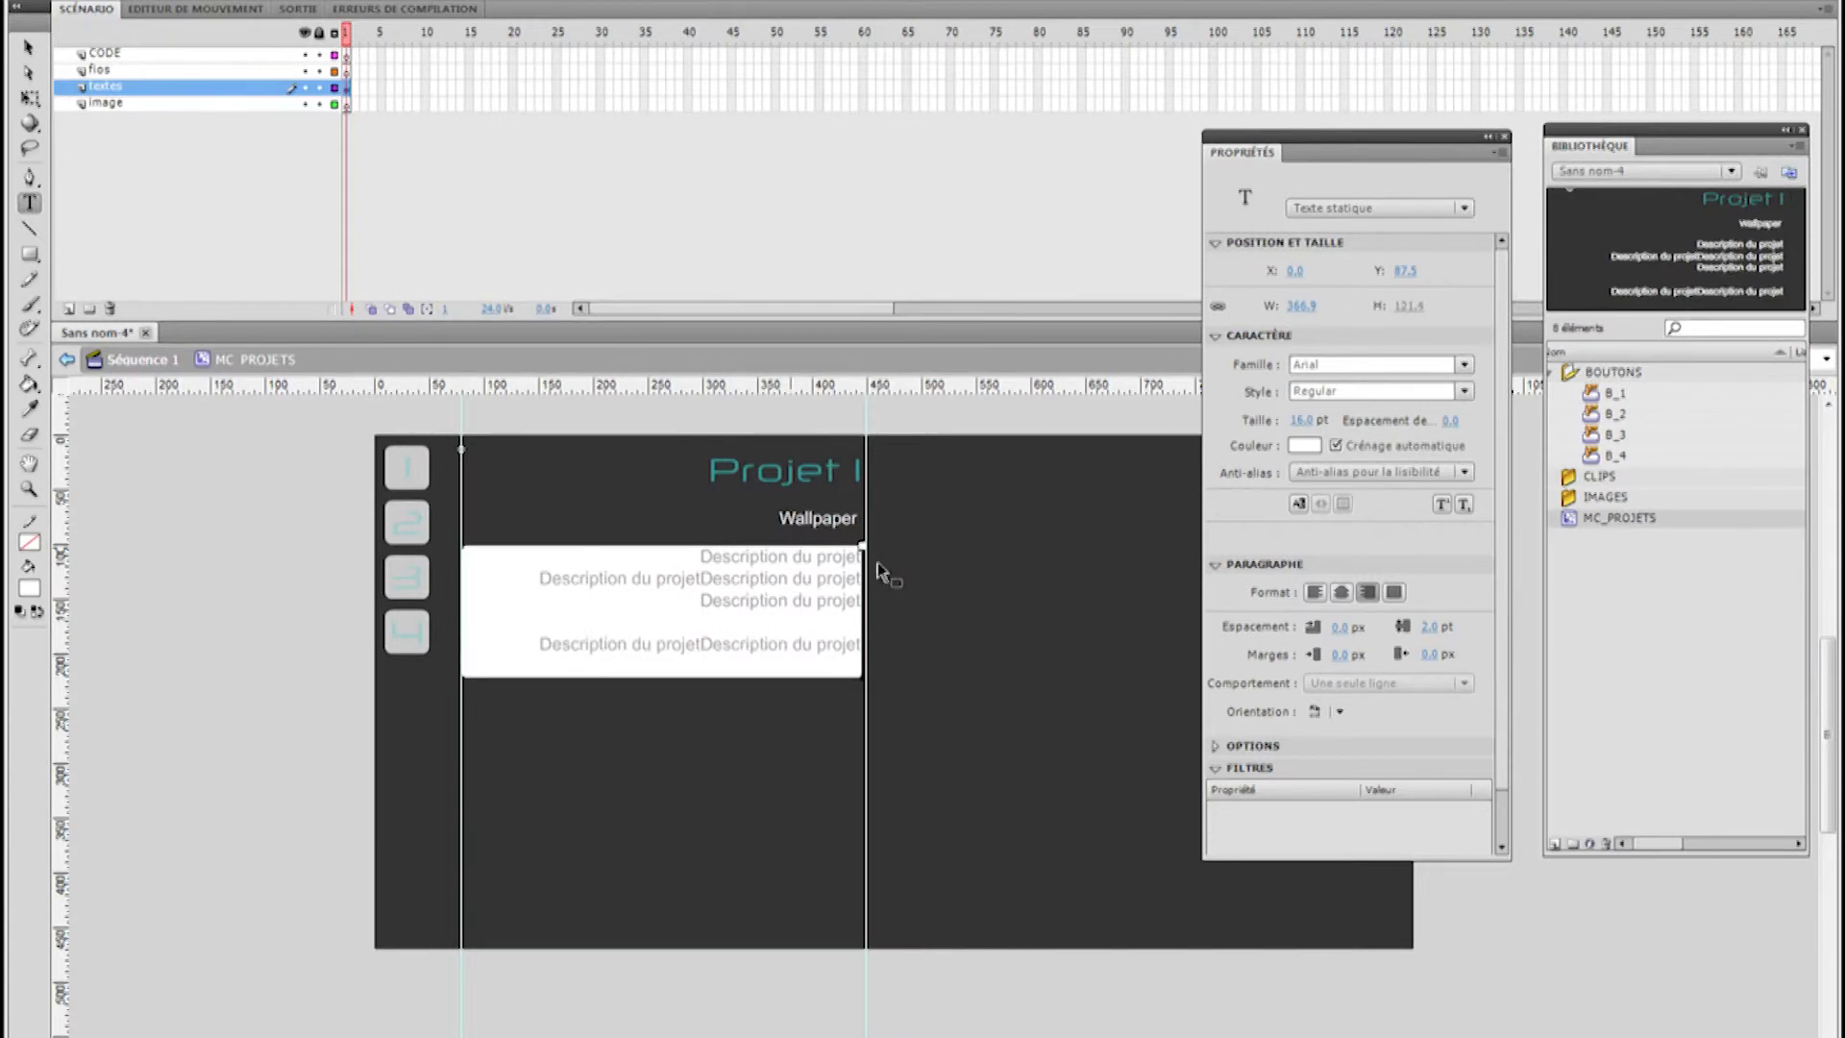
pyautogui.hotkey('ctrl', 'v')
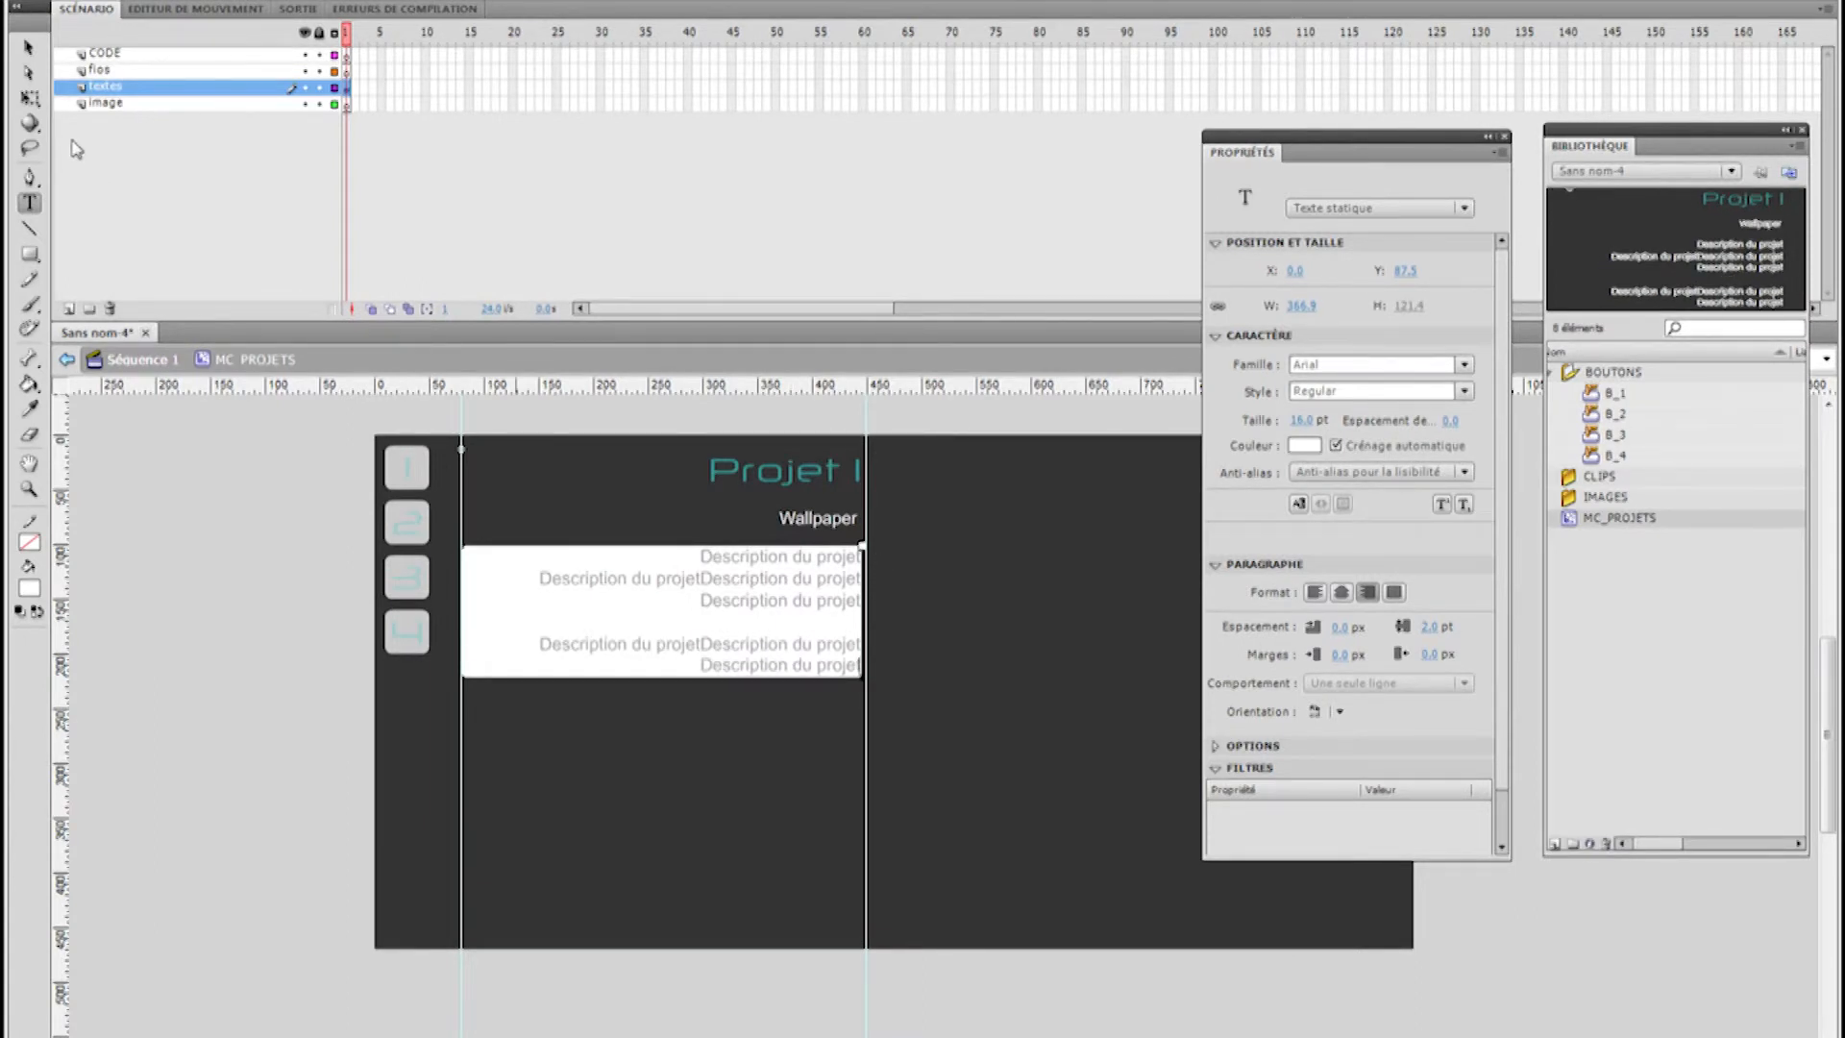
pyautogui.click(29, 47)
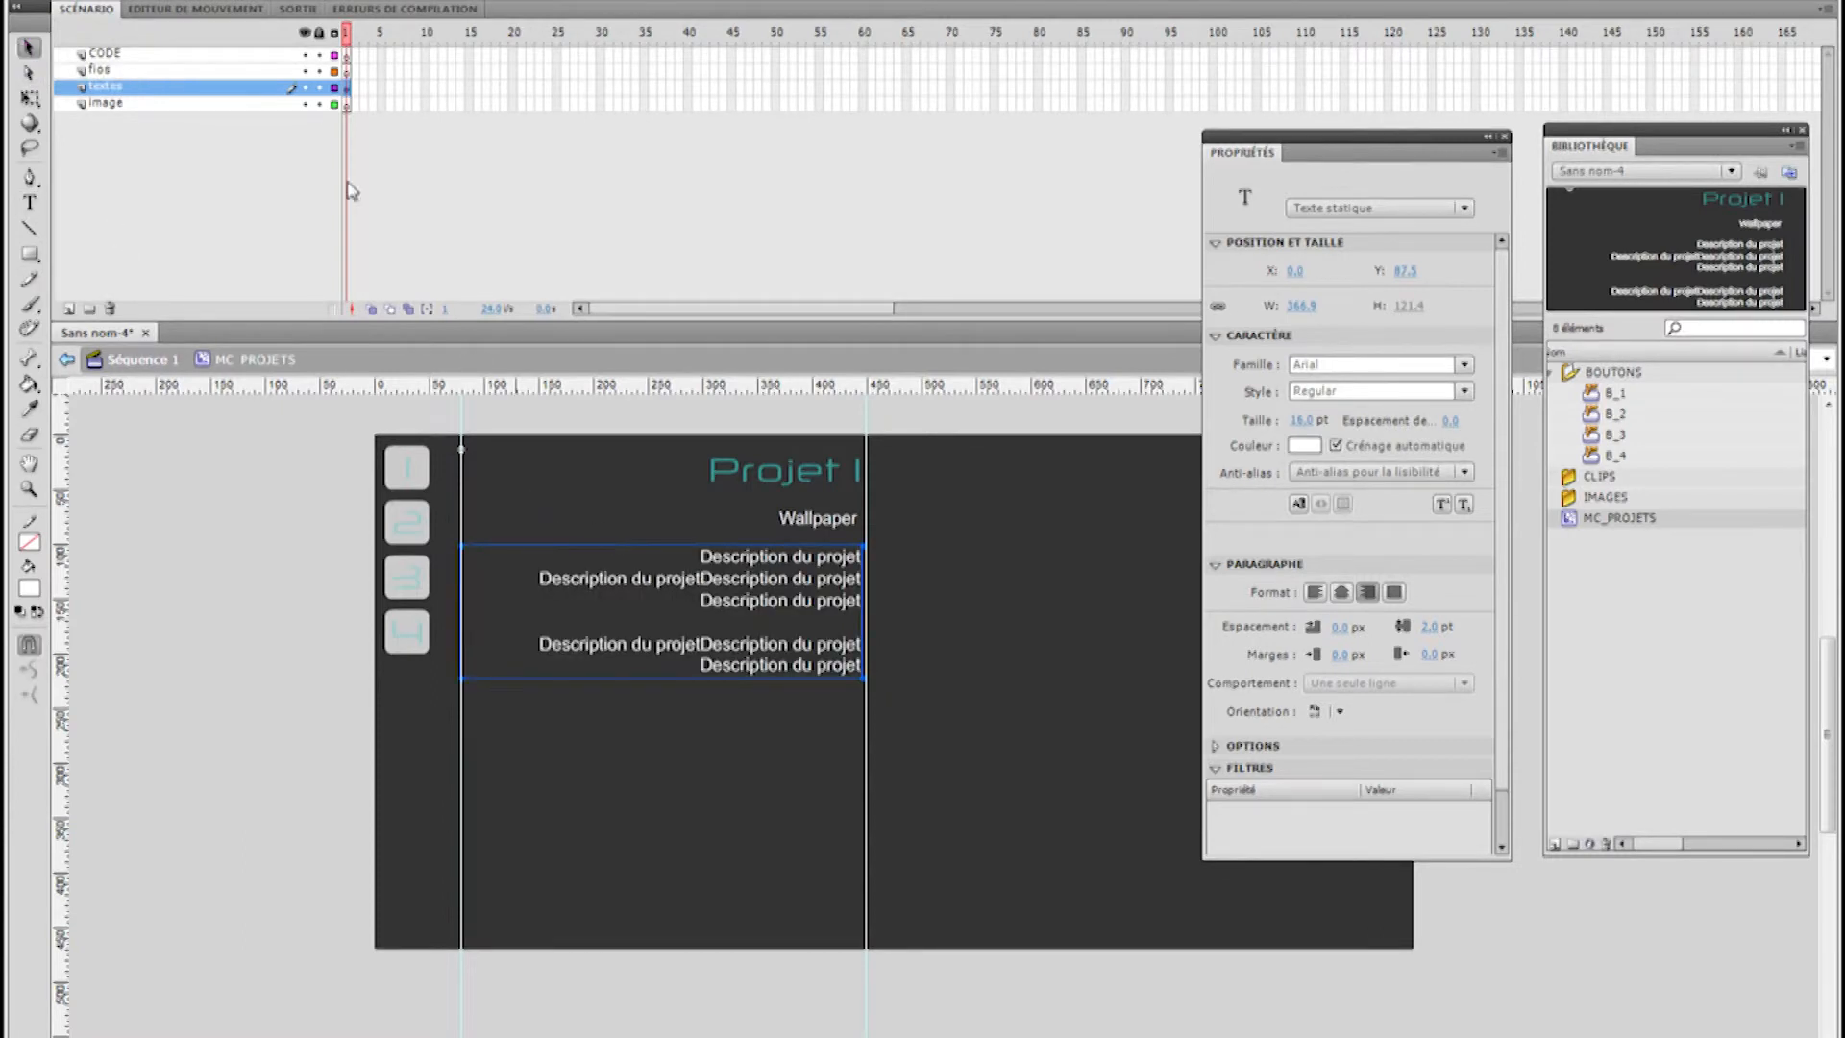
# Lock the textes layer, make the image layer active and move MC_PROJETS into the CLIPS library folder
pyautogui.click(320, 89)
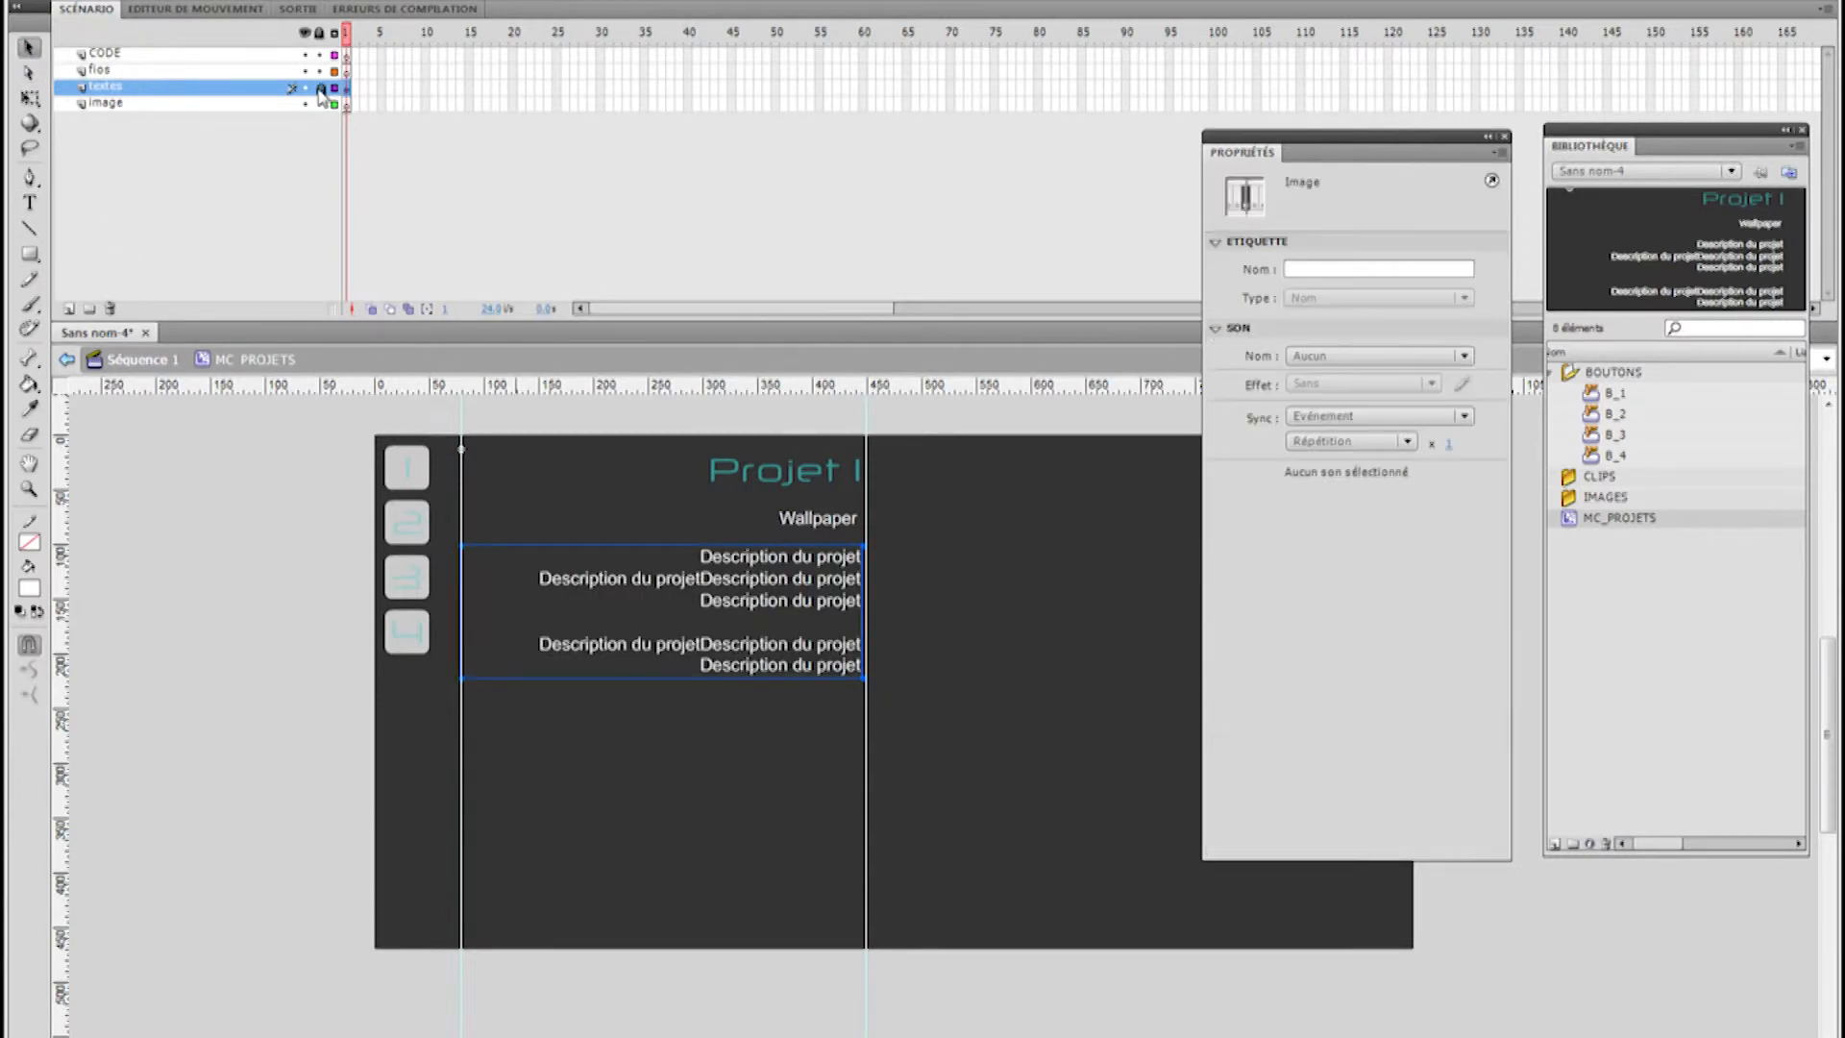
pyautogui.click(165, 104)
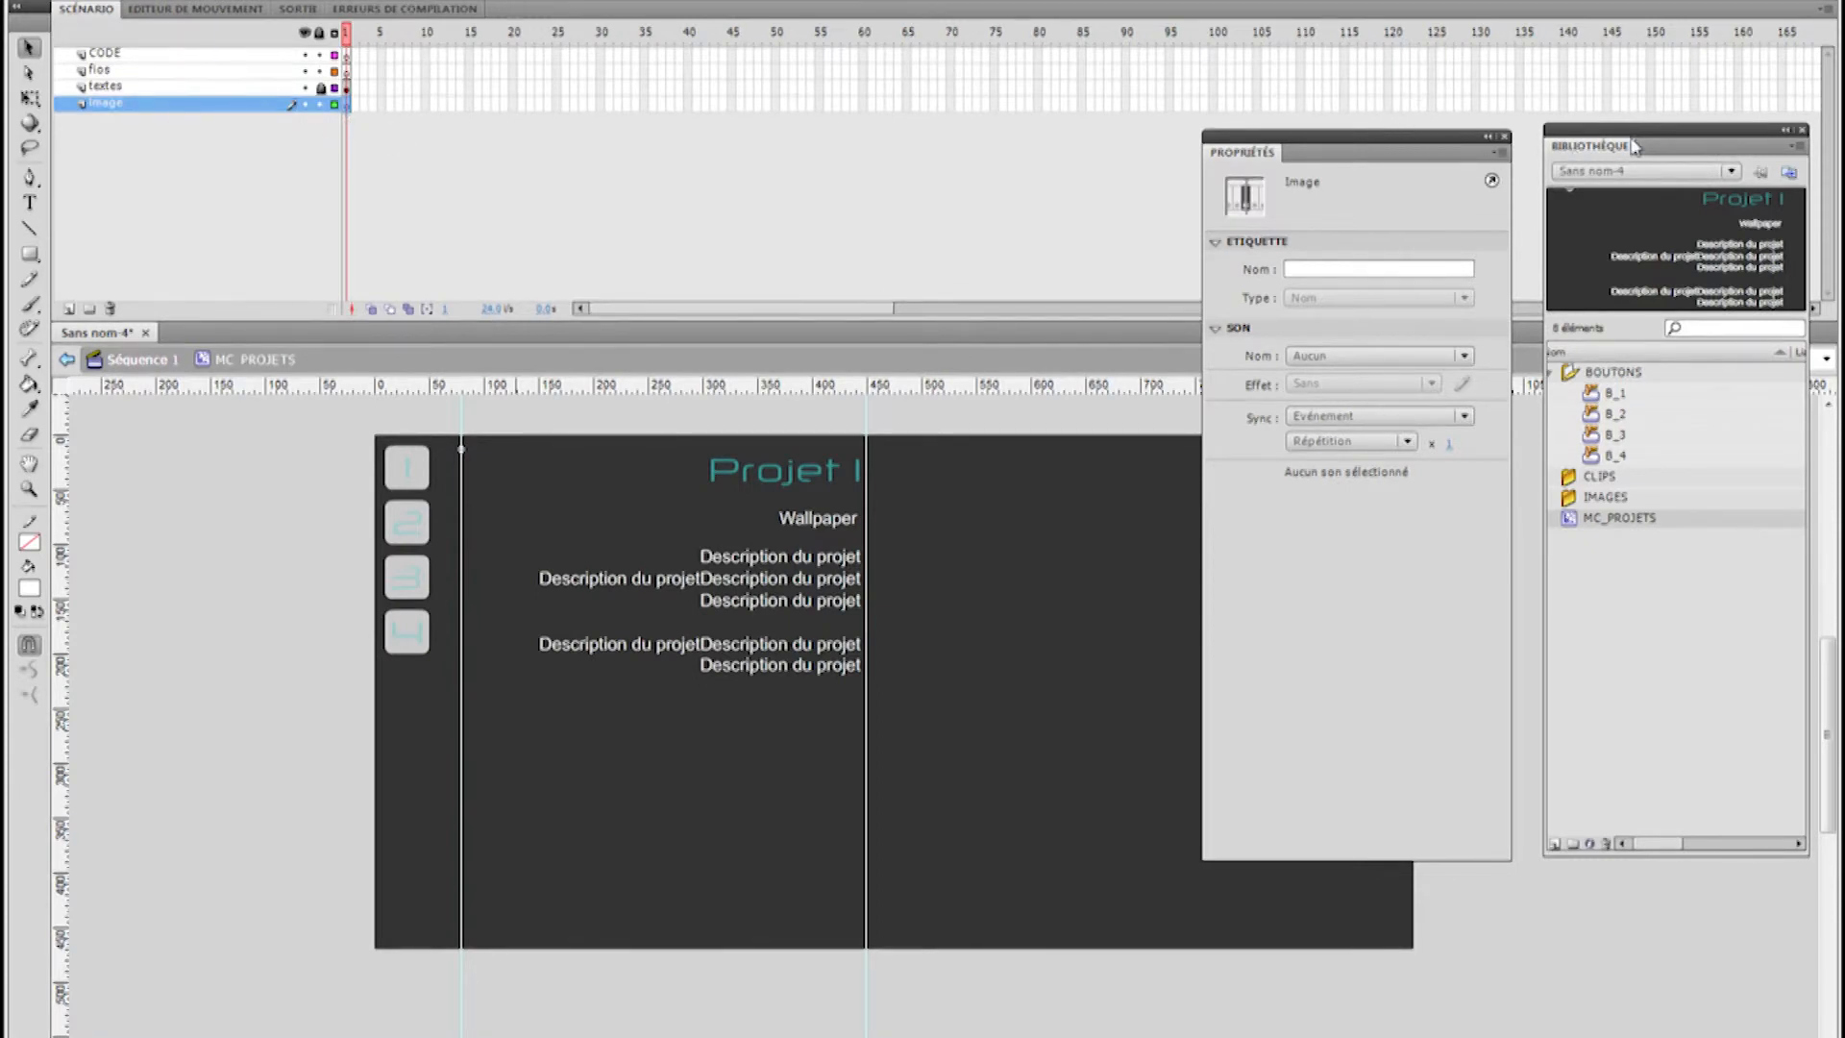
pyautogui.click(1551, 372)
pyautogui.moveTo(1588, 435); pyautogui.dragTo(1591, 416)
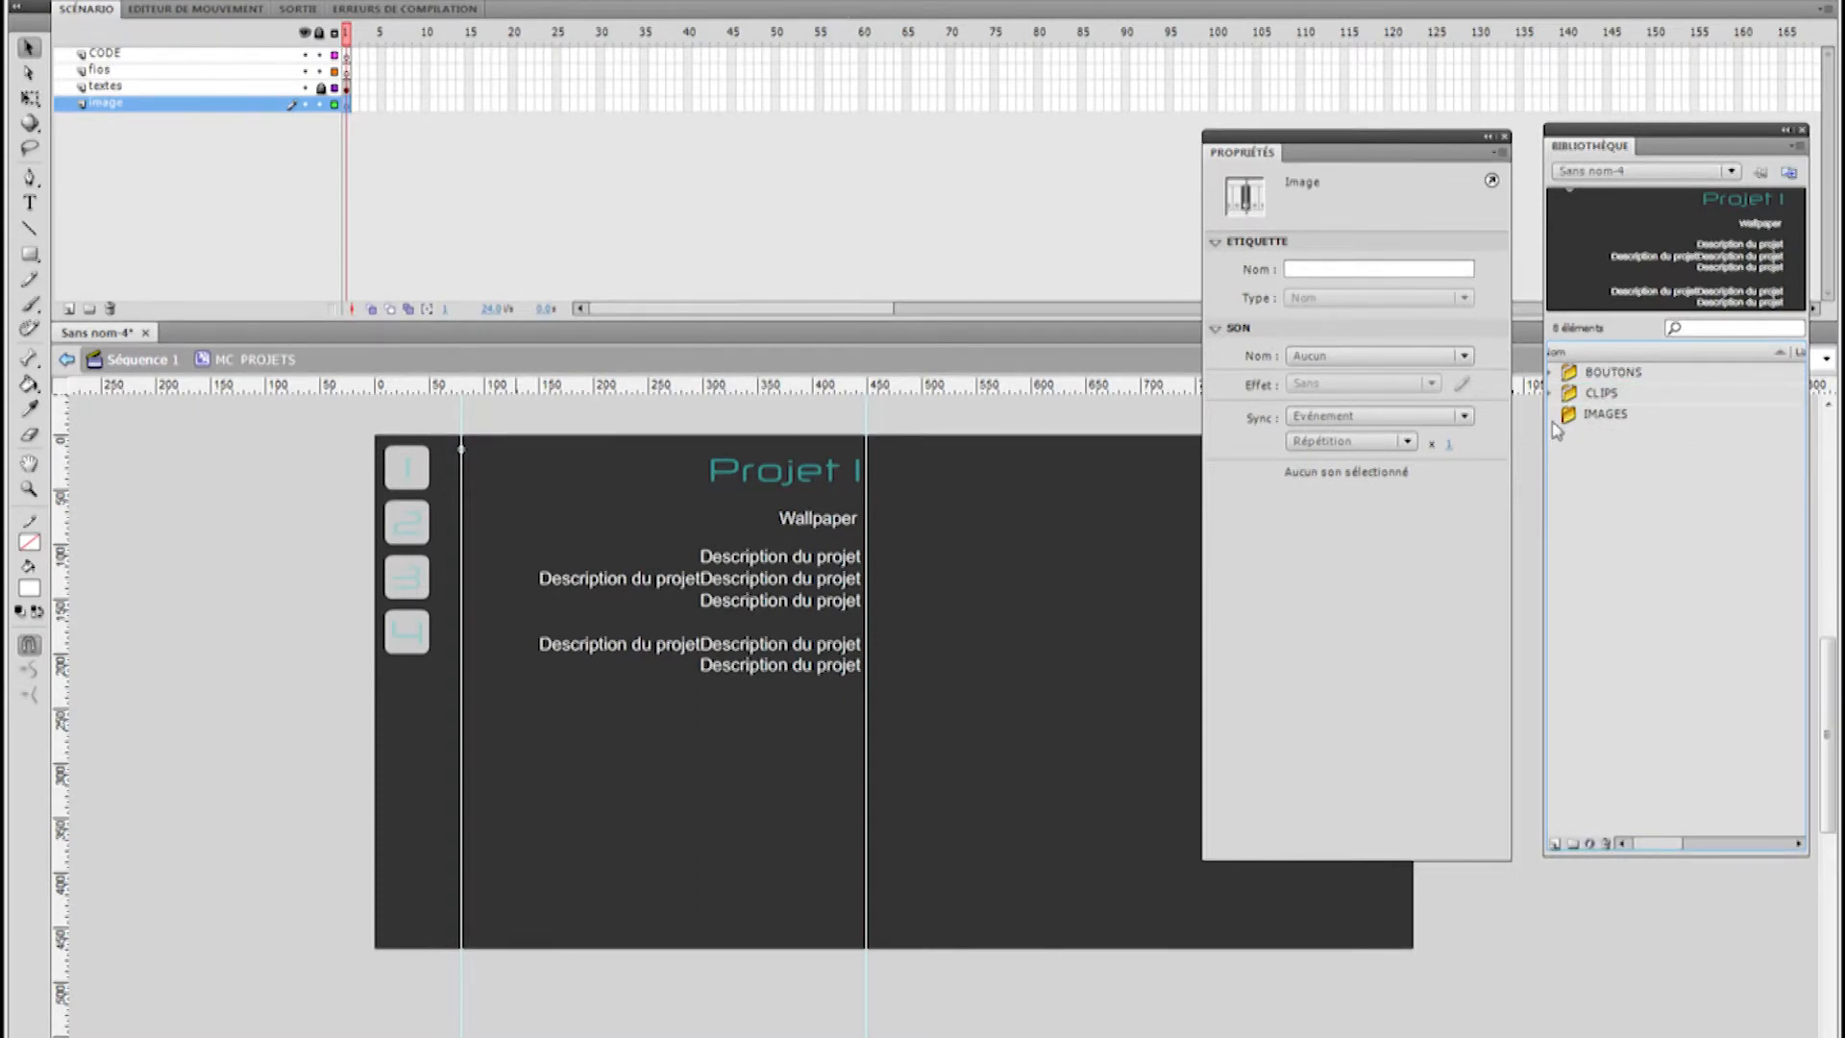
# Import 01.jpg, 02.jpg, 03.jpg and 04.jpg from the graphisme folder into the library
pyautogui.click(101, 4)
pyautogui.moveTo(157, 342)
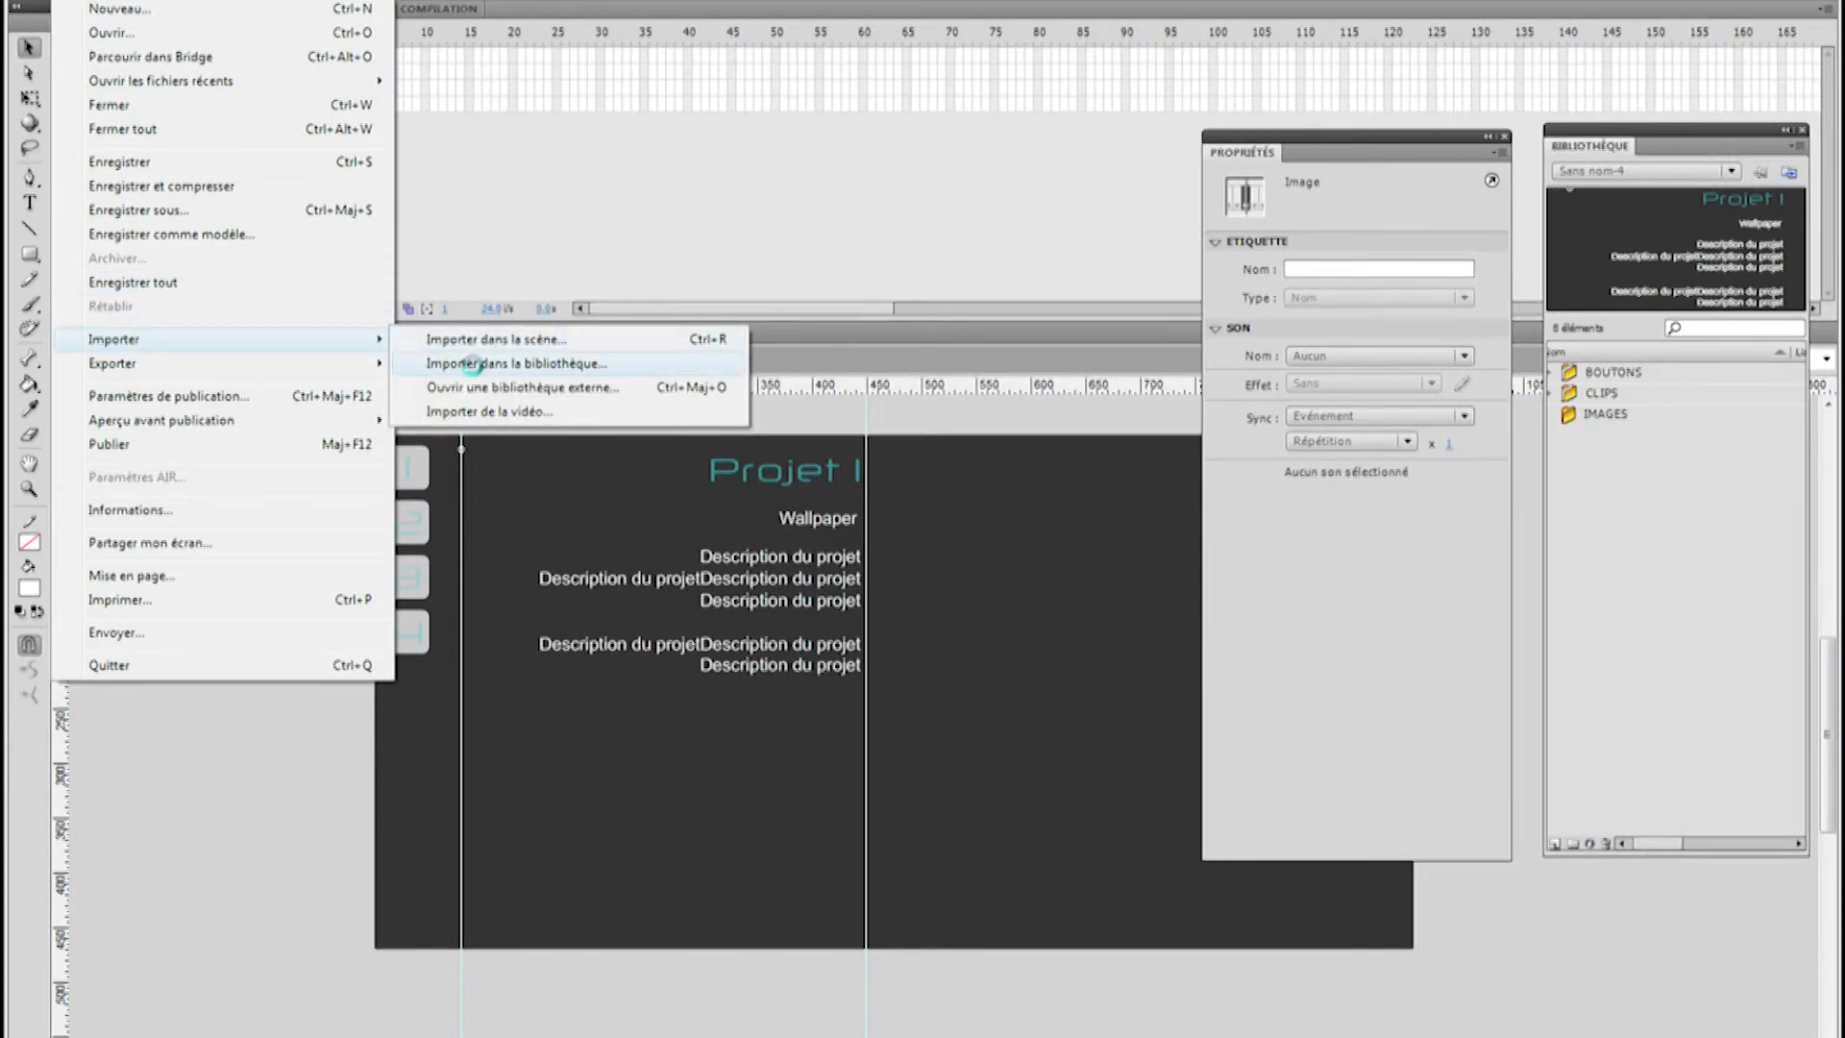
pyautogui.click(471, 363)
pyautogui.click(818, 400)
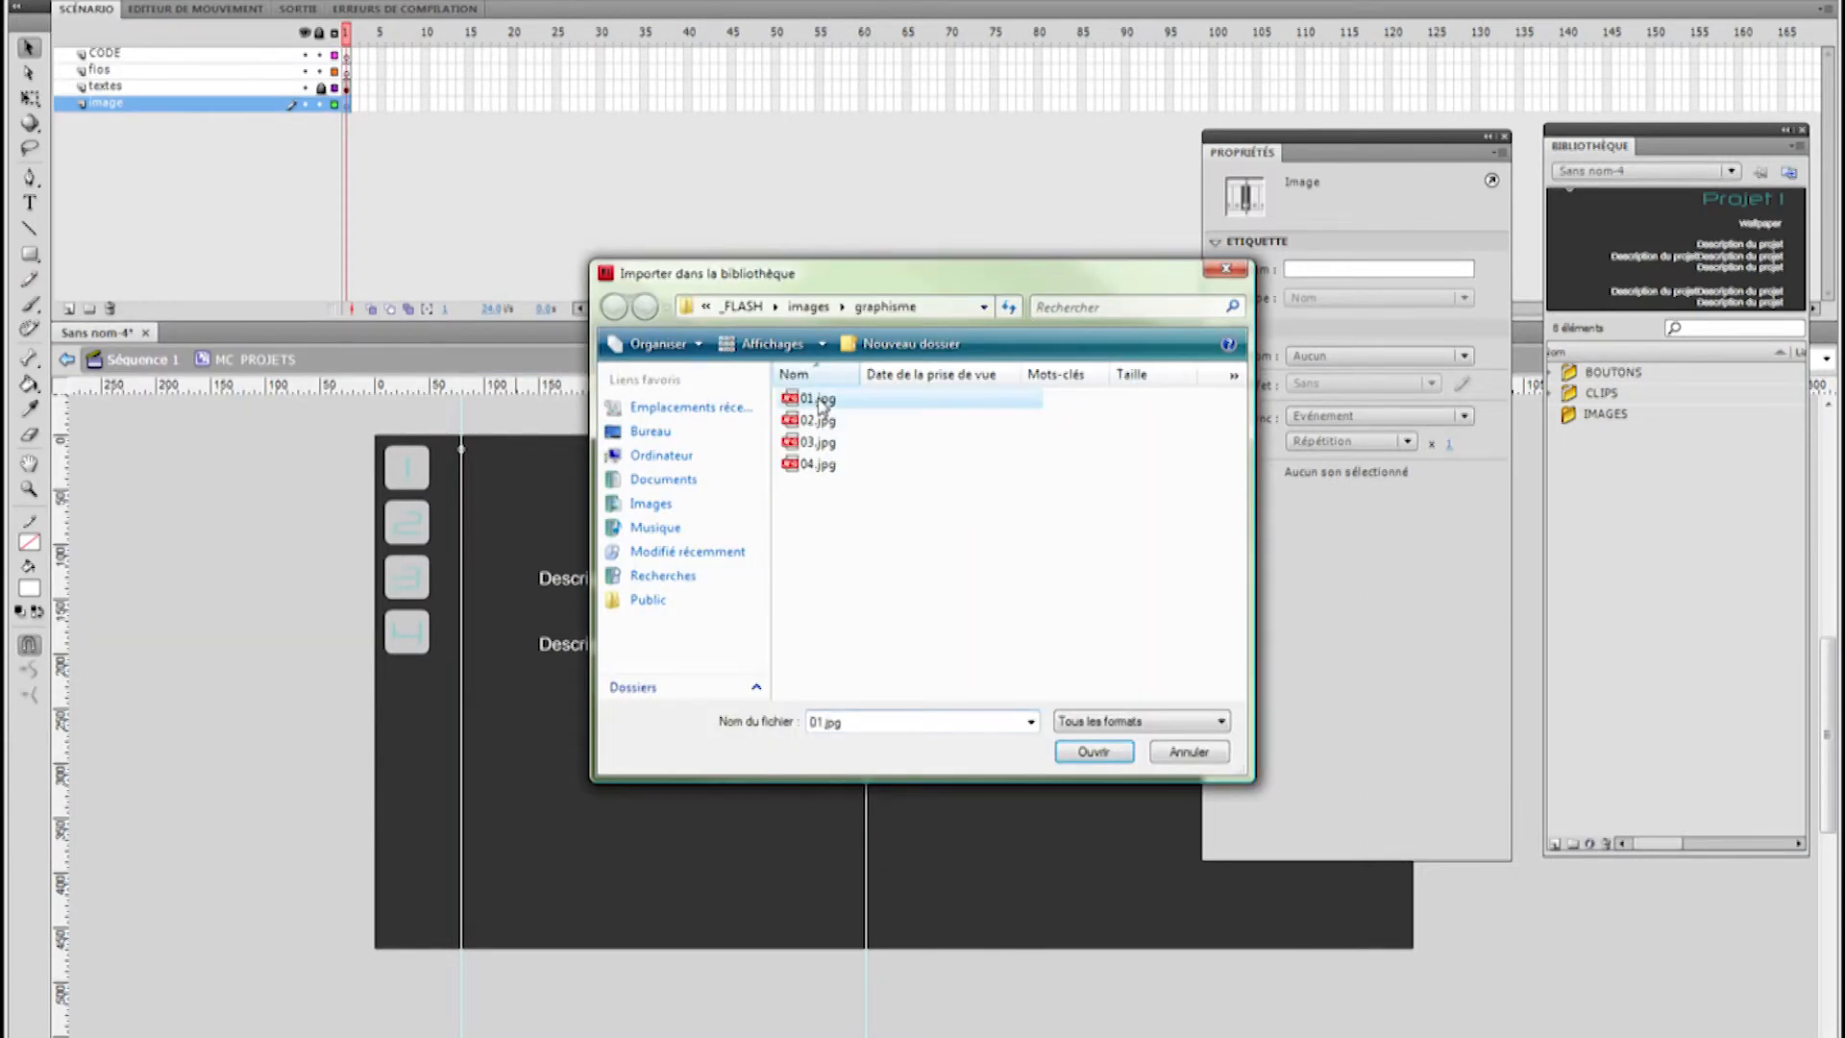
pyautogui.keyDown('shift'); pyautogui.click(819, 465); pyautogui.keyUp('shift')
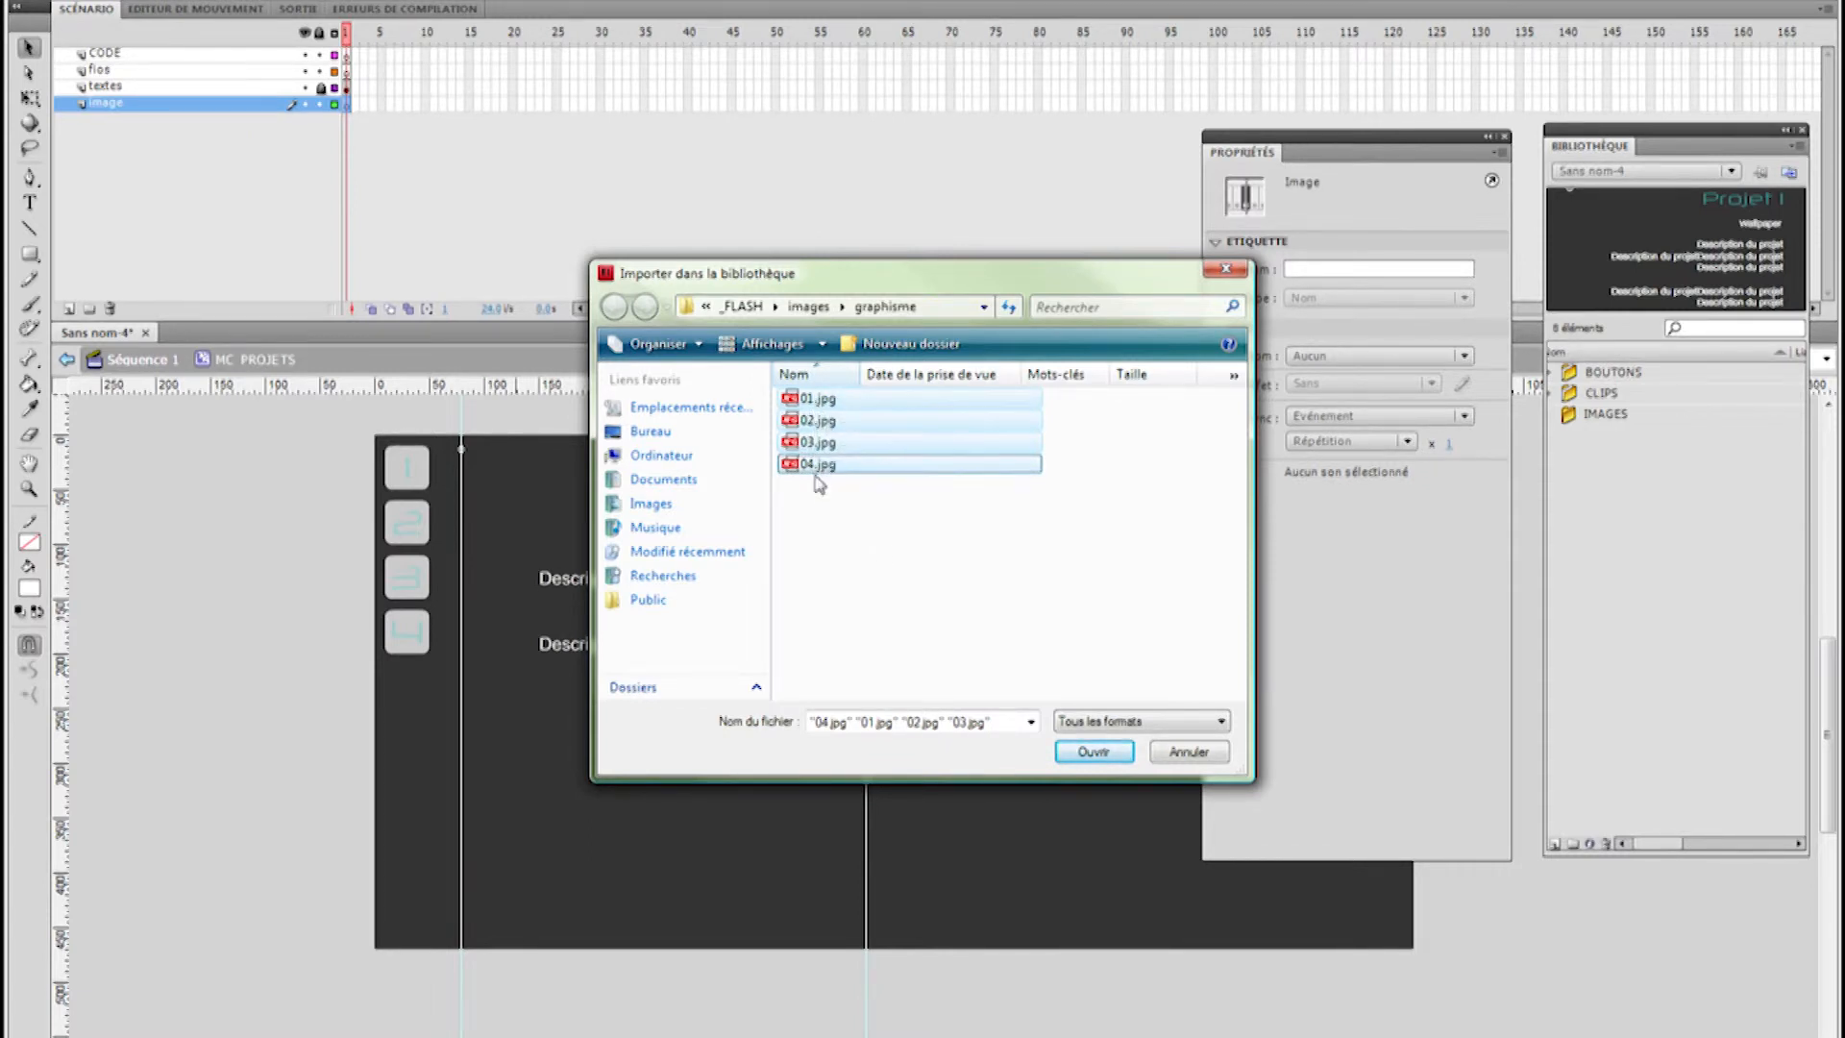
pyautogui.click(1097, 753)
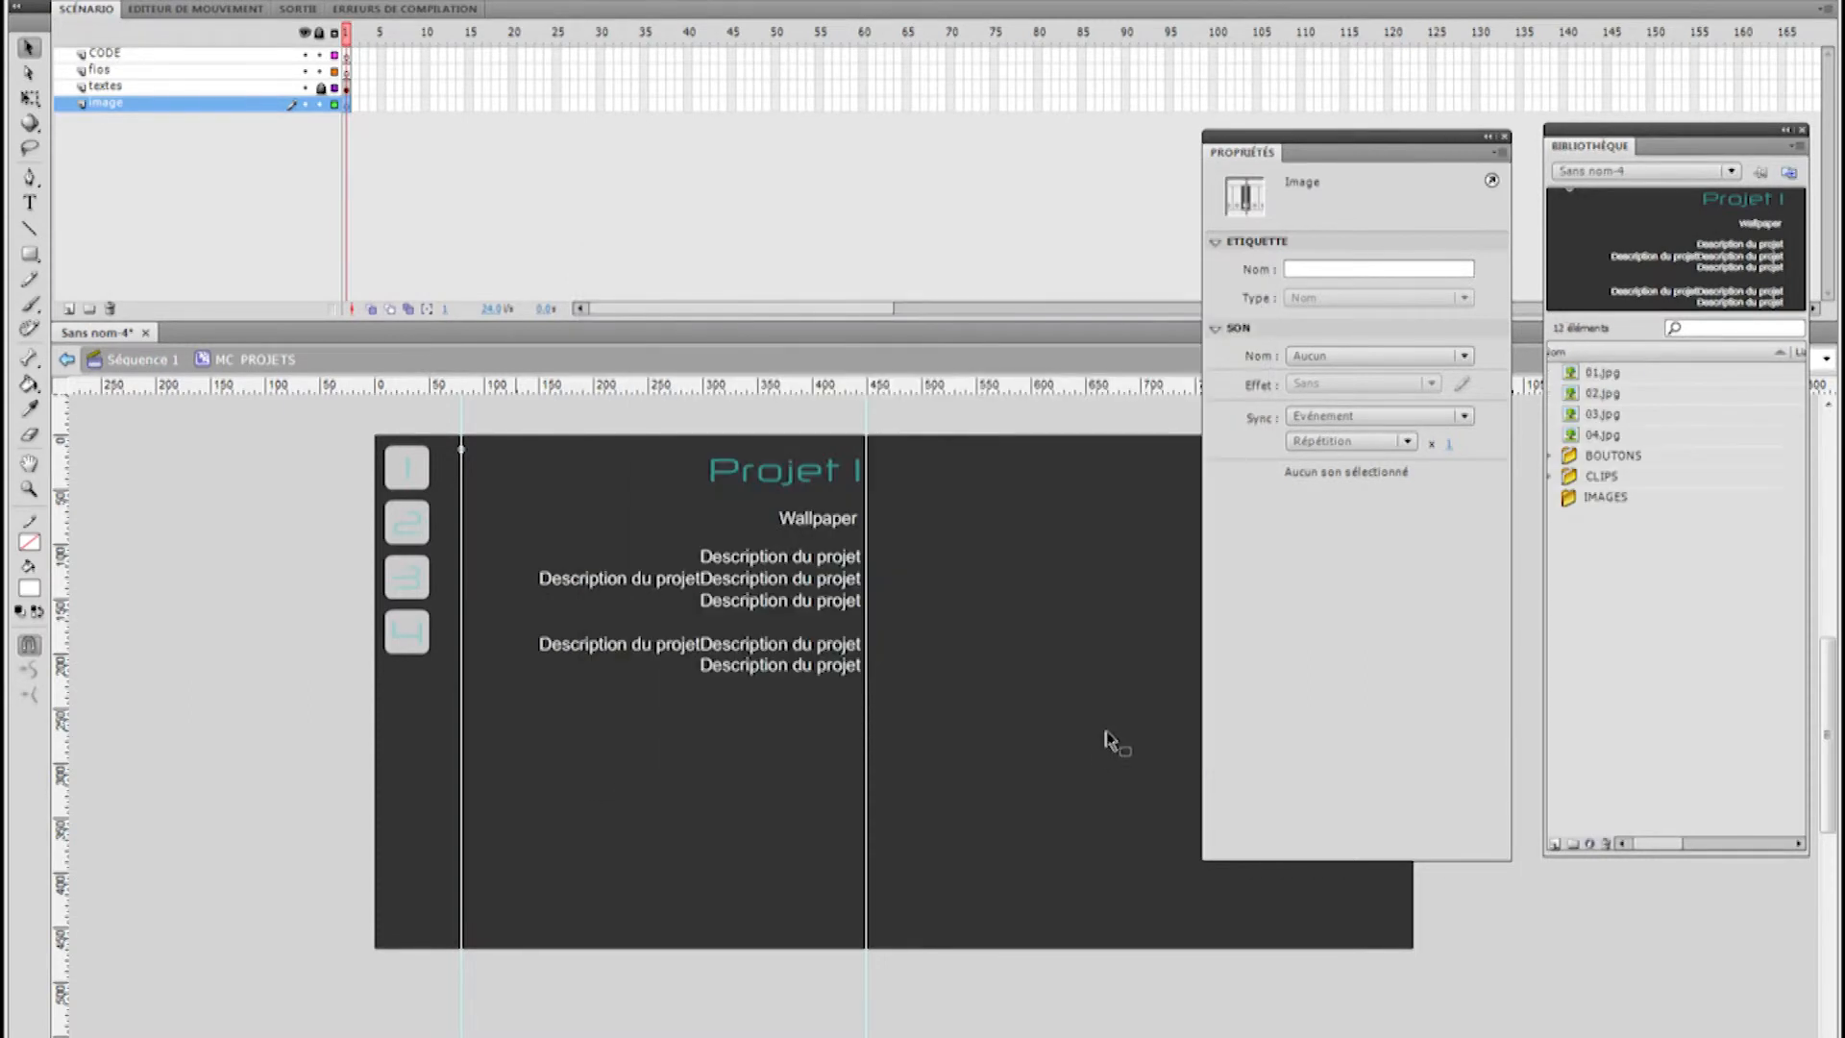
# Move the four imported JPG images into the IMAGES library folder and preview each one there
pyautogui.click(1614, 379)
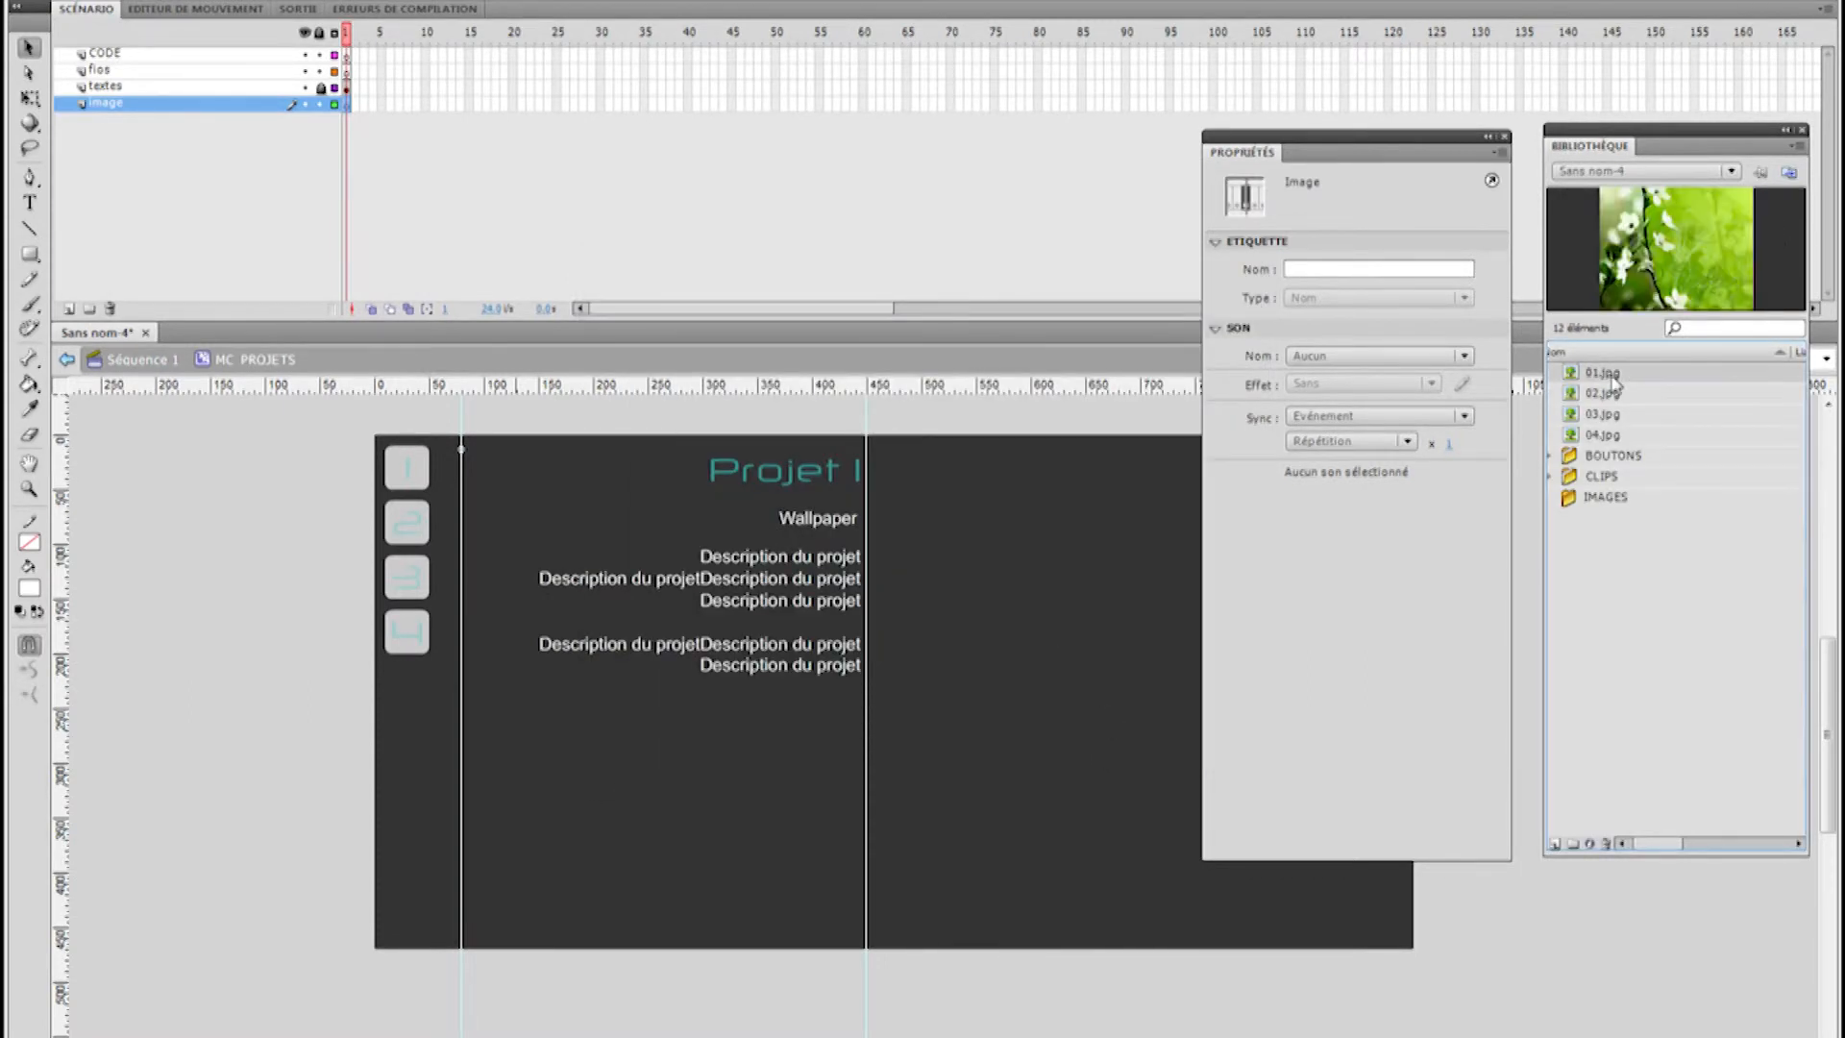
pyautogui.click(1598, 436)
pyautogui.moveTo(1603, 378); pyautogui.dragTo(1604, 499)
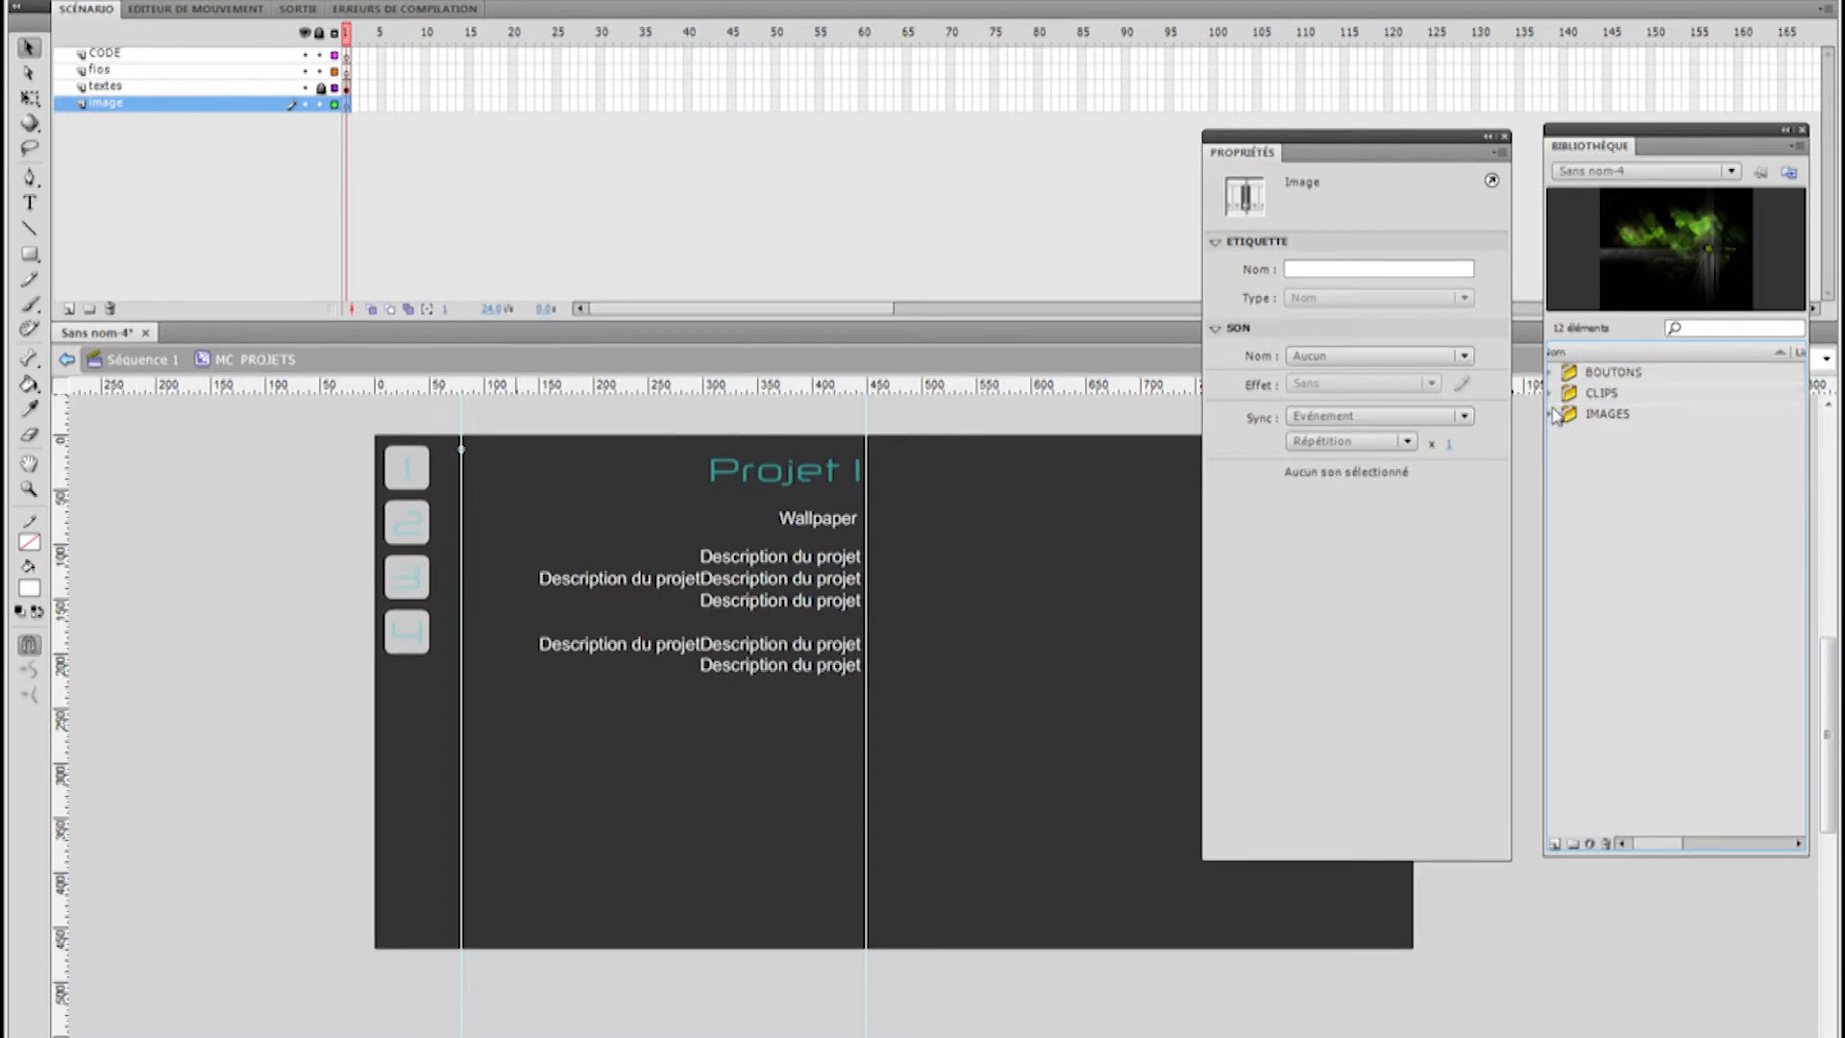
pyautogui.click(1550, 417)
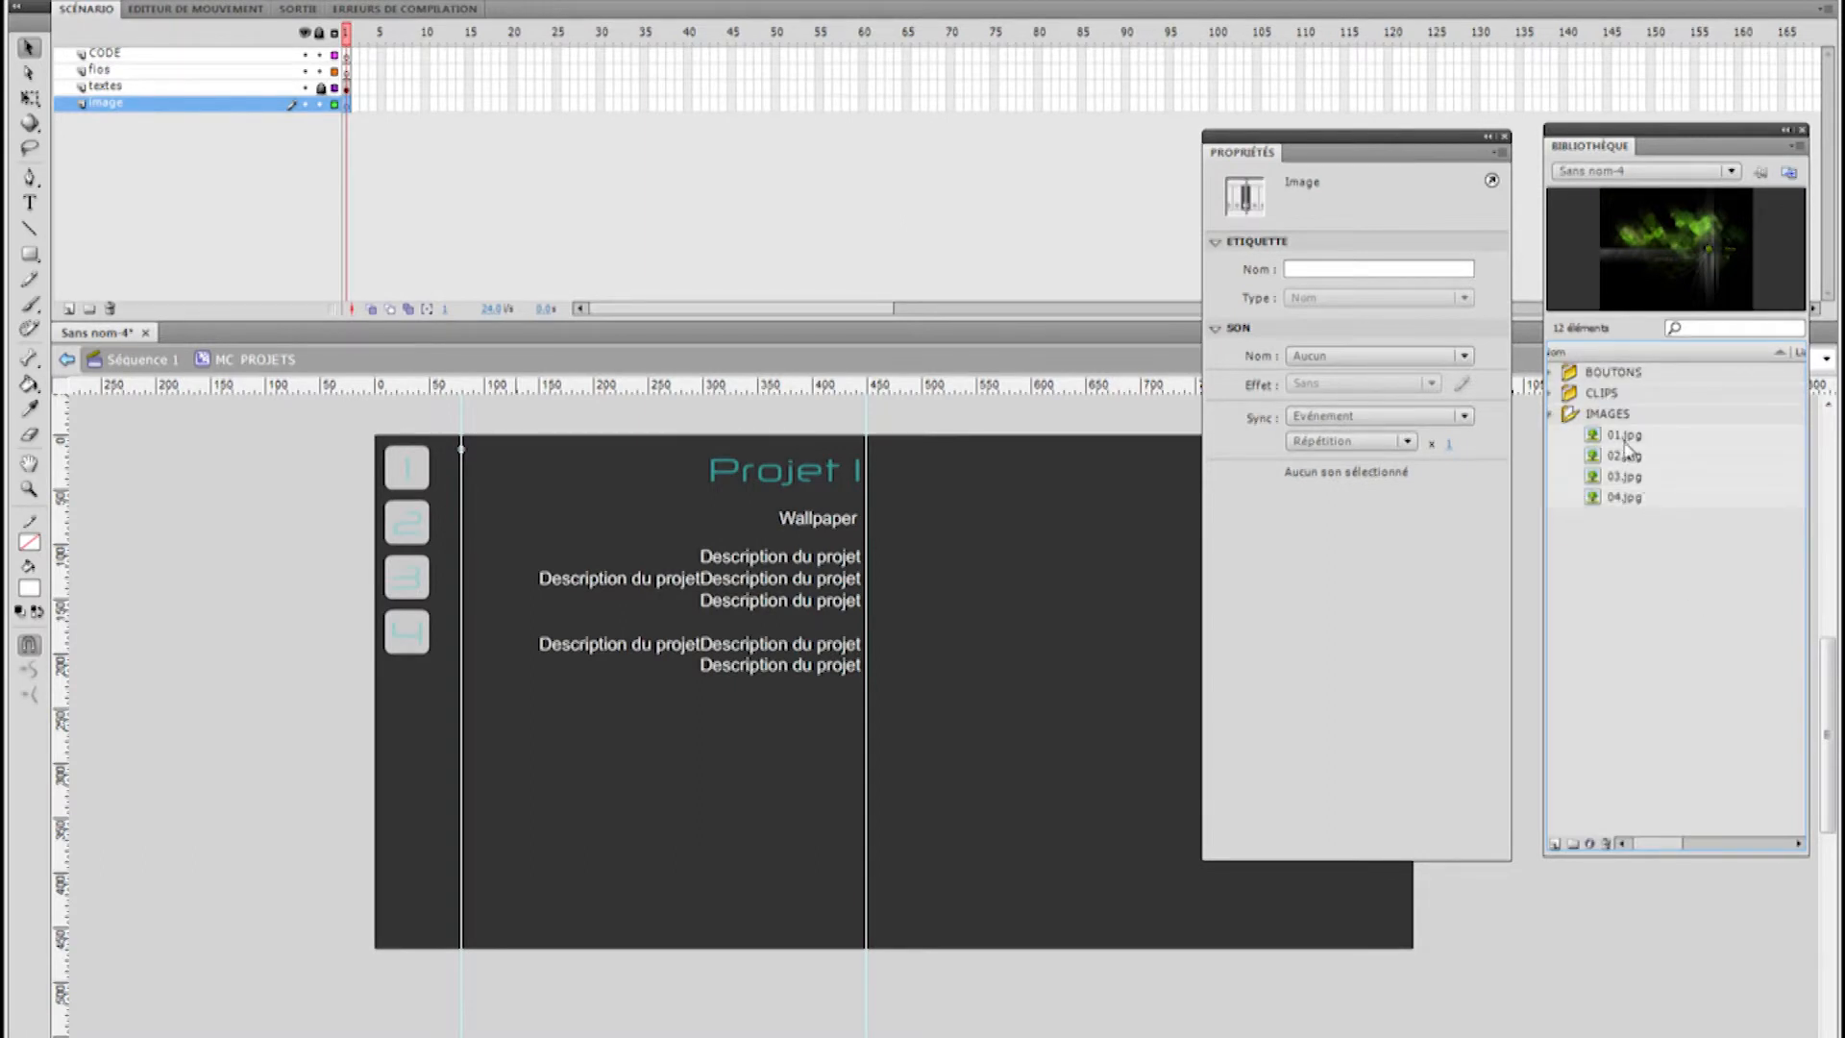
pyautogui.click(1625, 442)
pyautogui.click(1627, 457)
pyautogui.click(1631, 476)
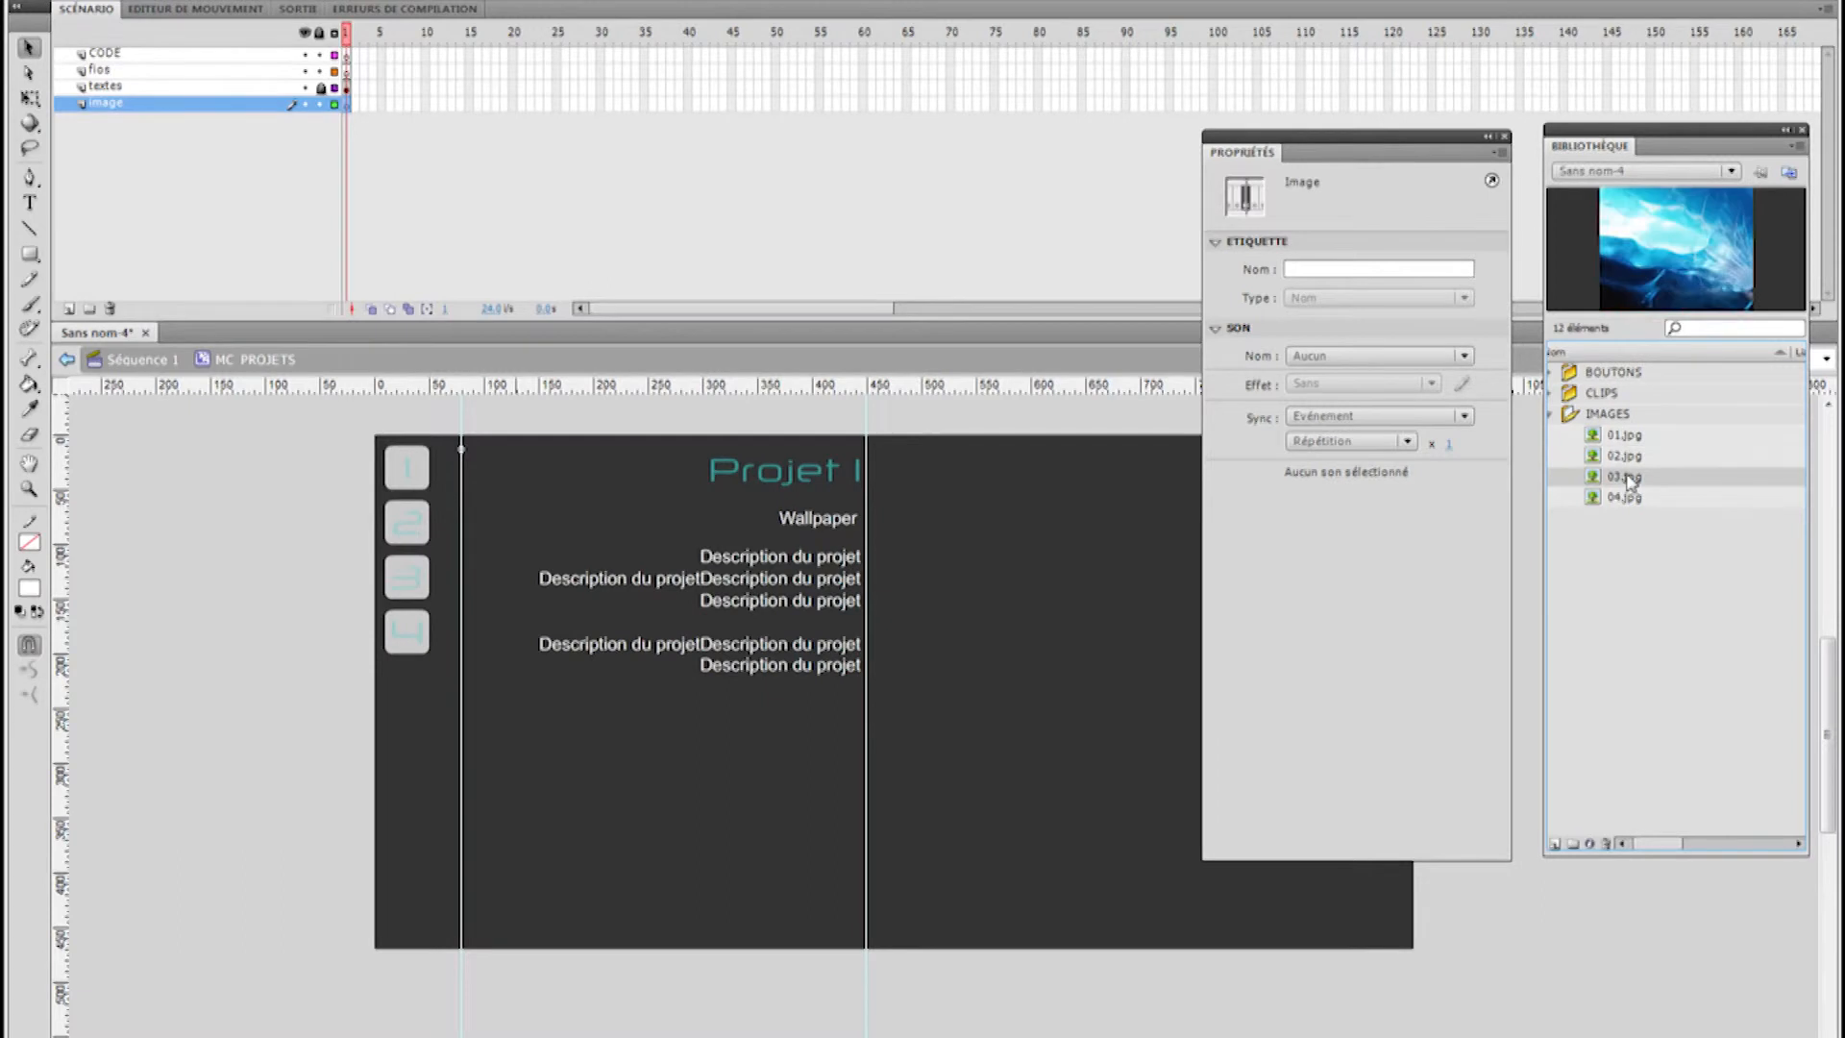
pyautogui.click(1636, 499)
pyautogui.click(1666, 574)
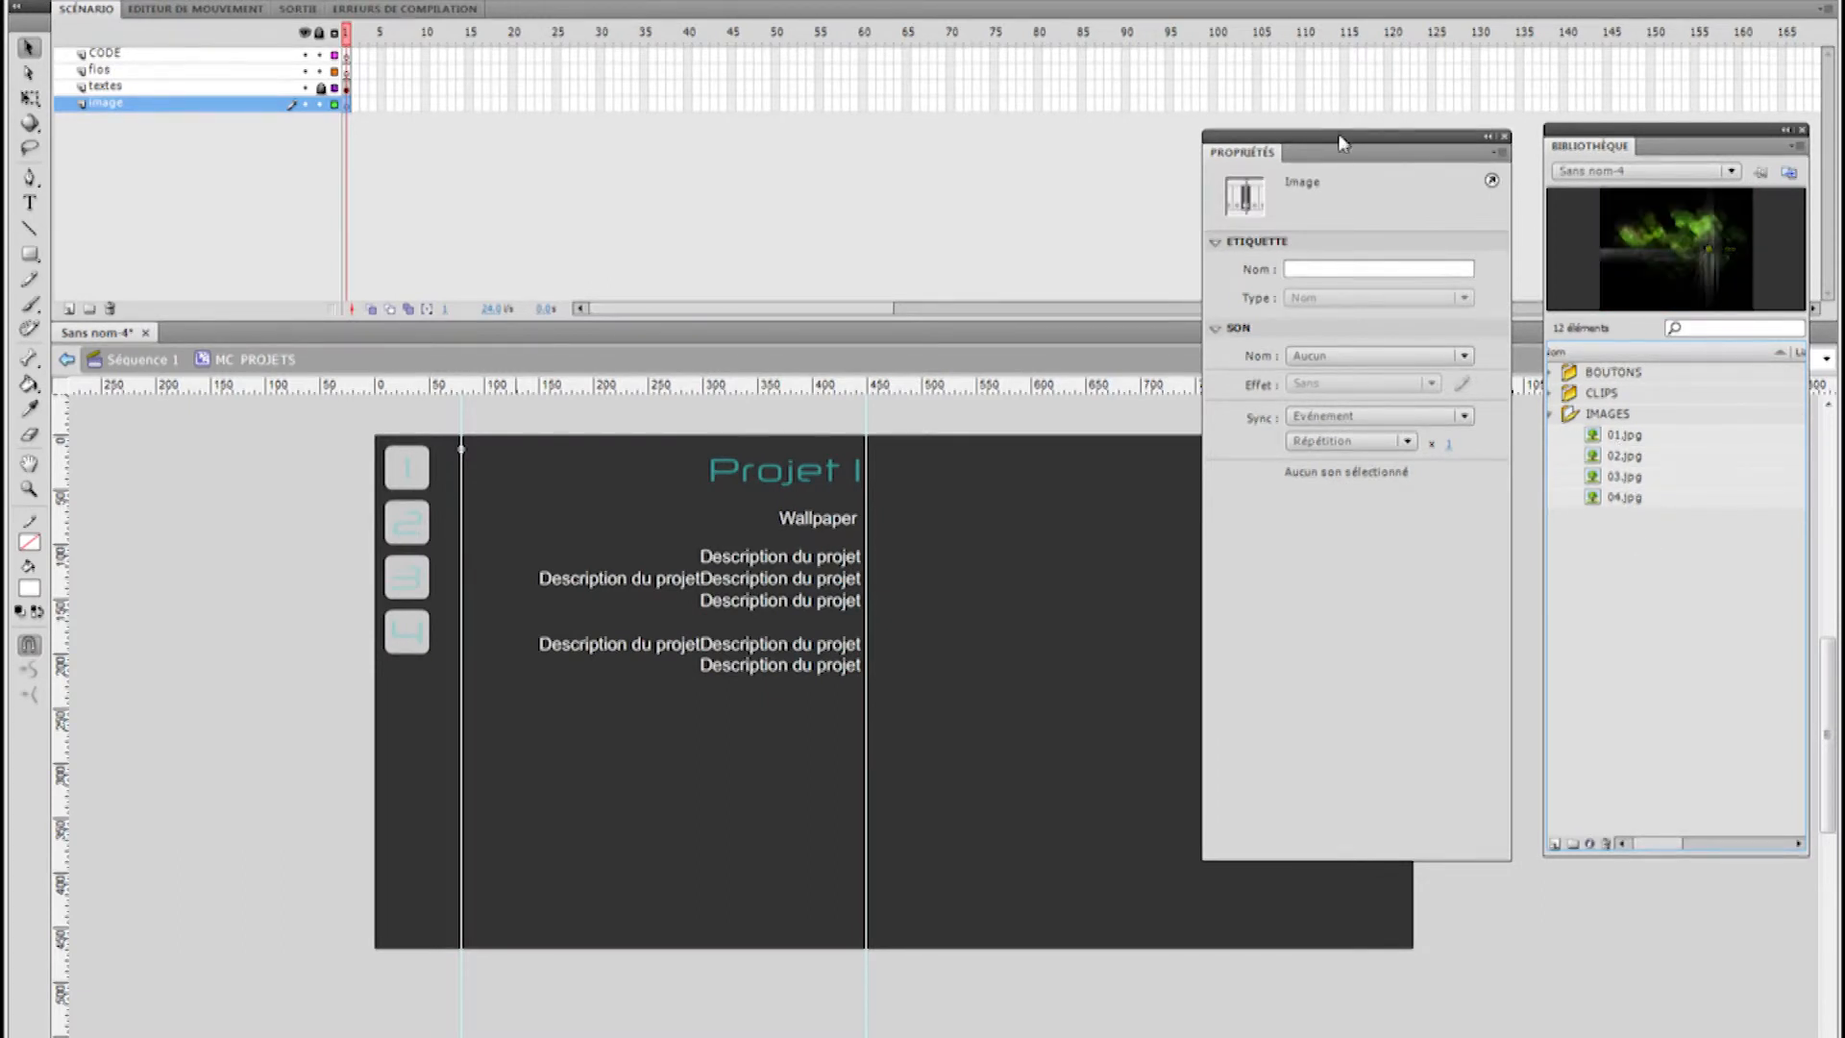
# Place 01.jpg on the image layer, slightly right of the middle guide and level with the Projet 1 title, and lock the layer
pyautogui.moveTo(1341, 137); pyautogui.dragTo(1844, 156)
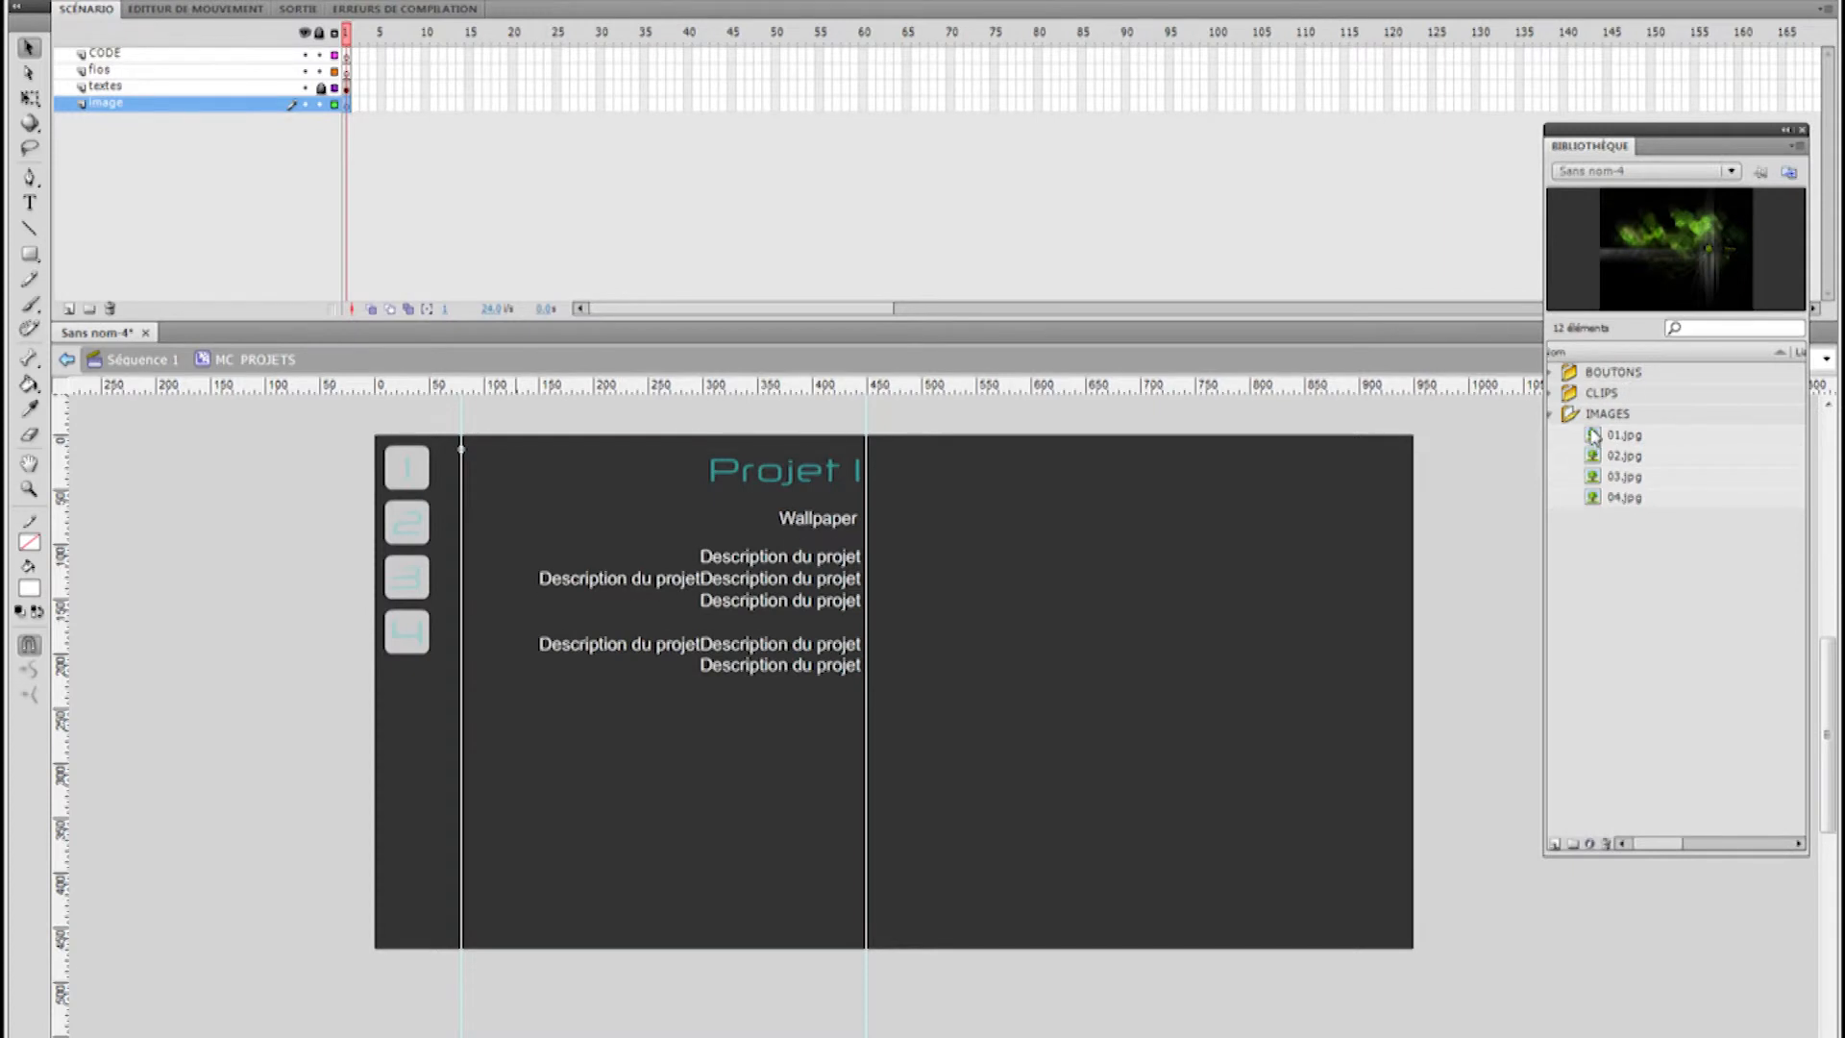
pyautogui.moveTo(1592, 434); pyautogui.dragTo(1108, 642)
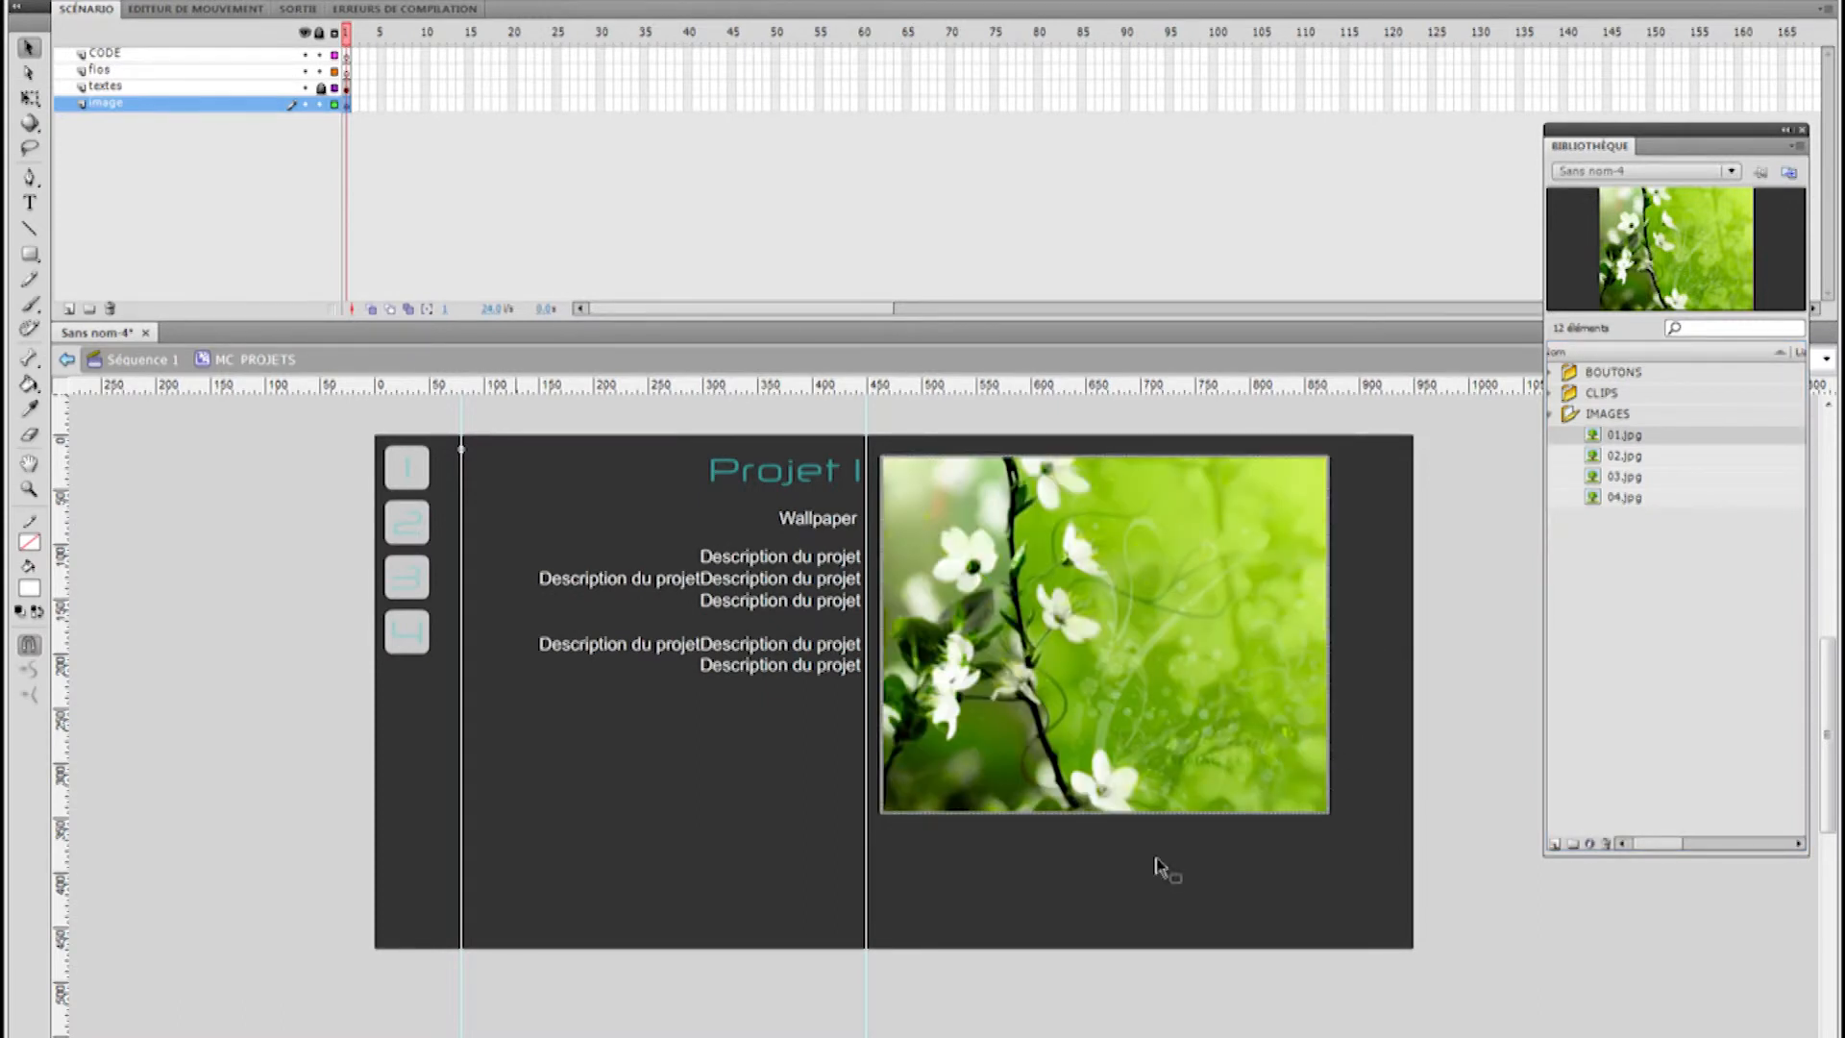
pyautogui.moveTo(1122, 602); pyautogui.dragTo(1144, 601)
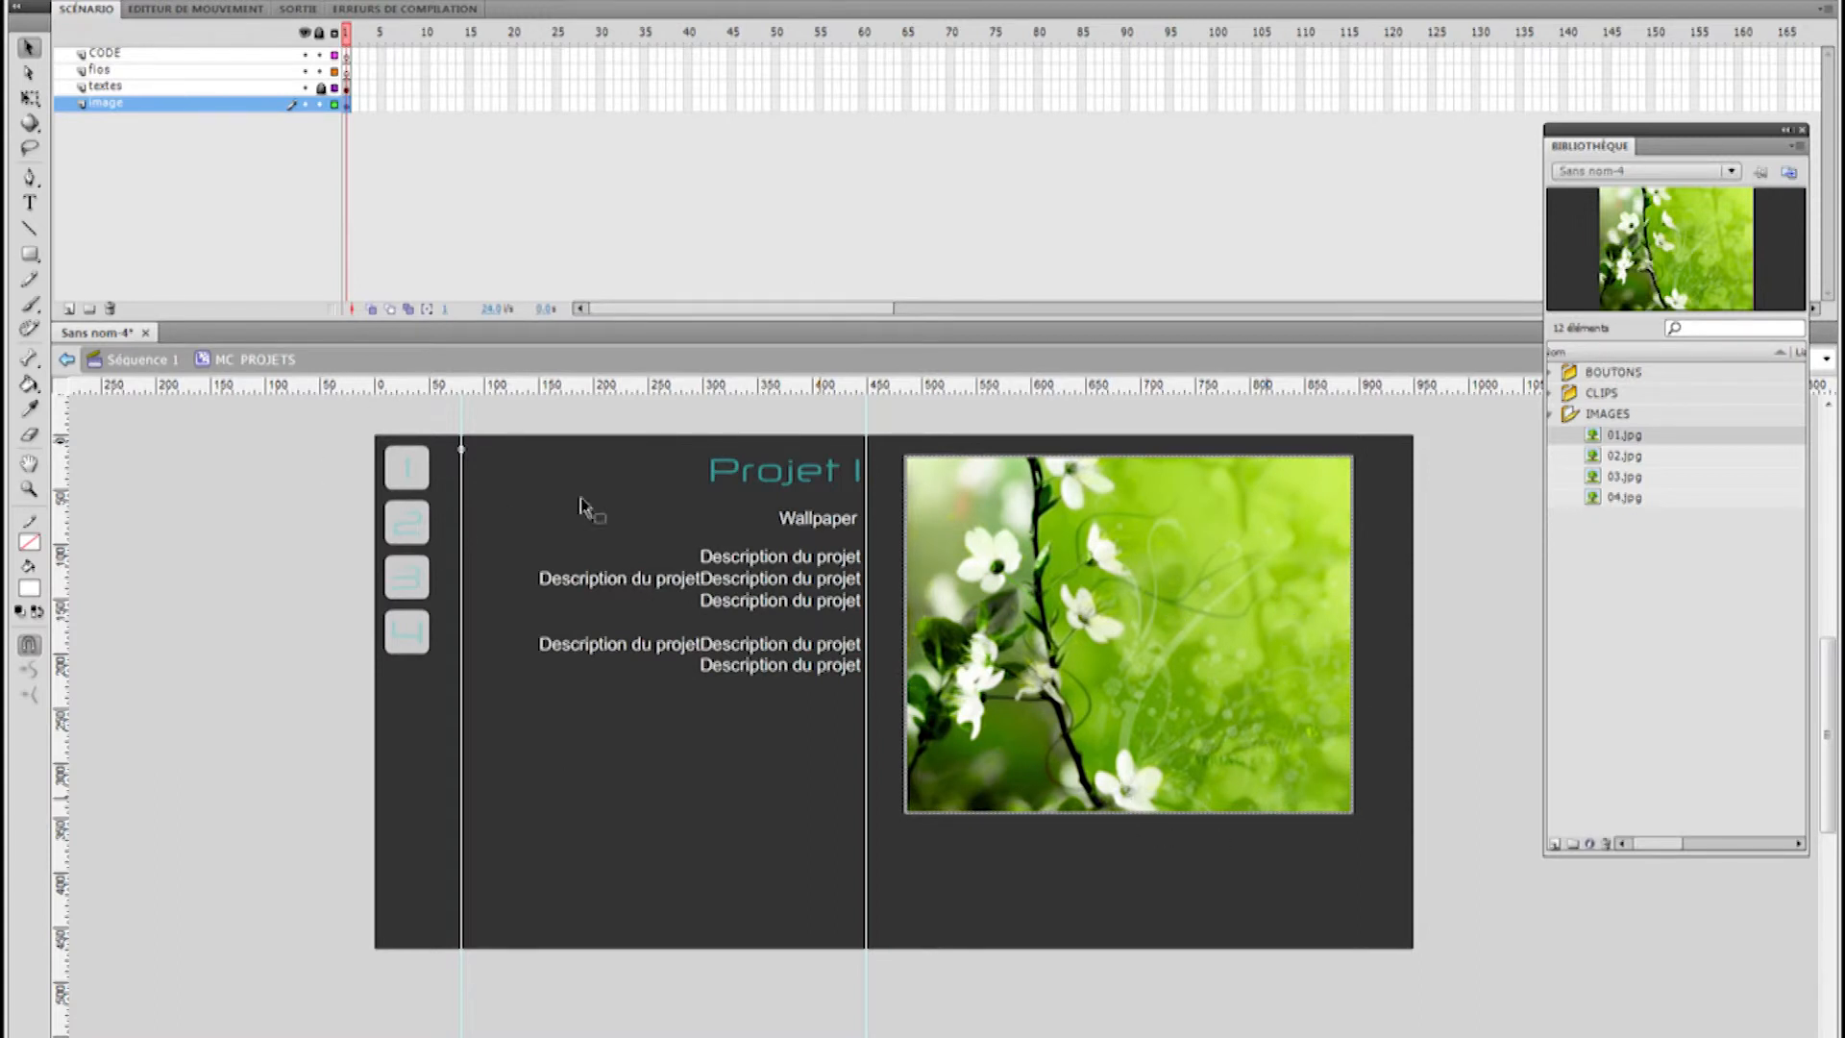
pyautogui.click(847, 469)
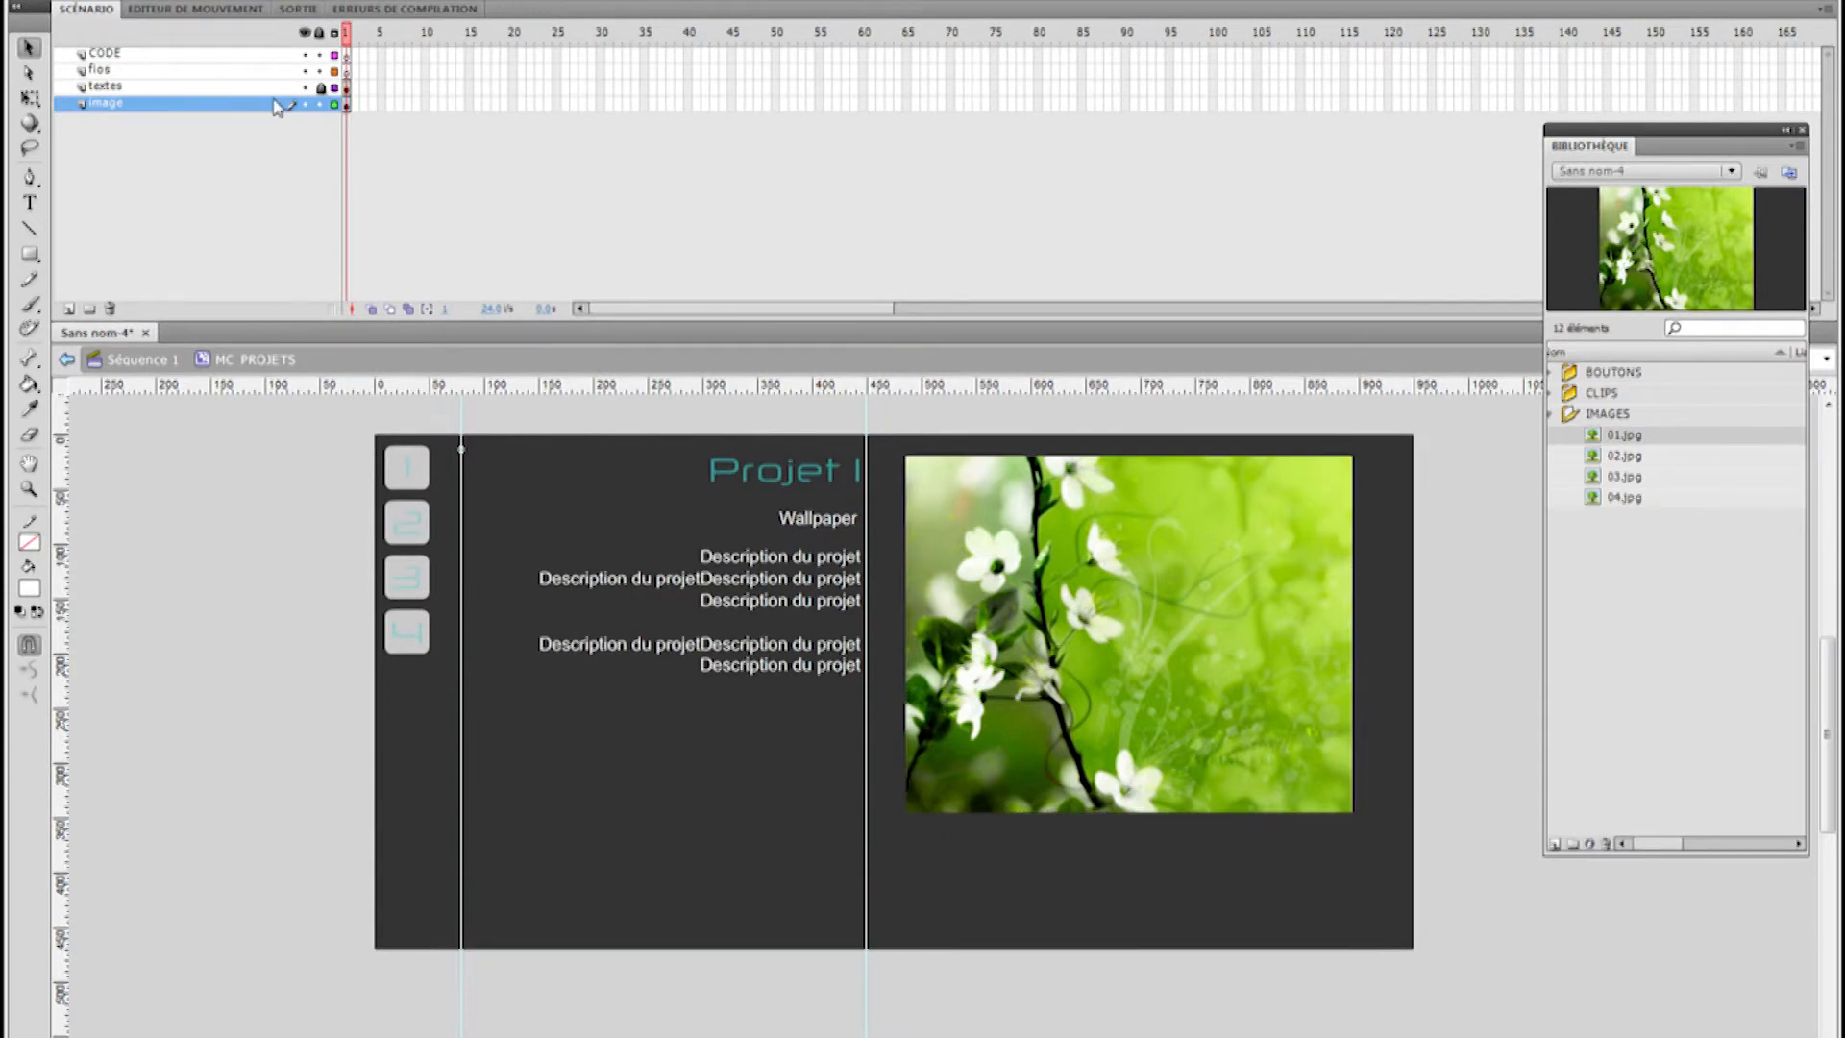
# Draw an unfilled rectangle with a white stroke, about 408 x 326 px, around the image's edges on the fios layer
pyautogui.click(348, 72)
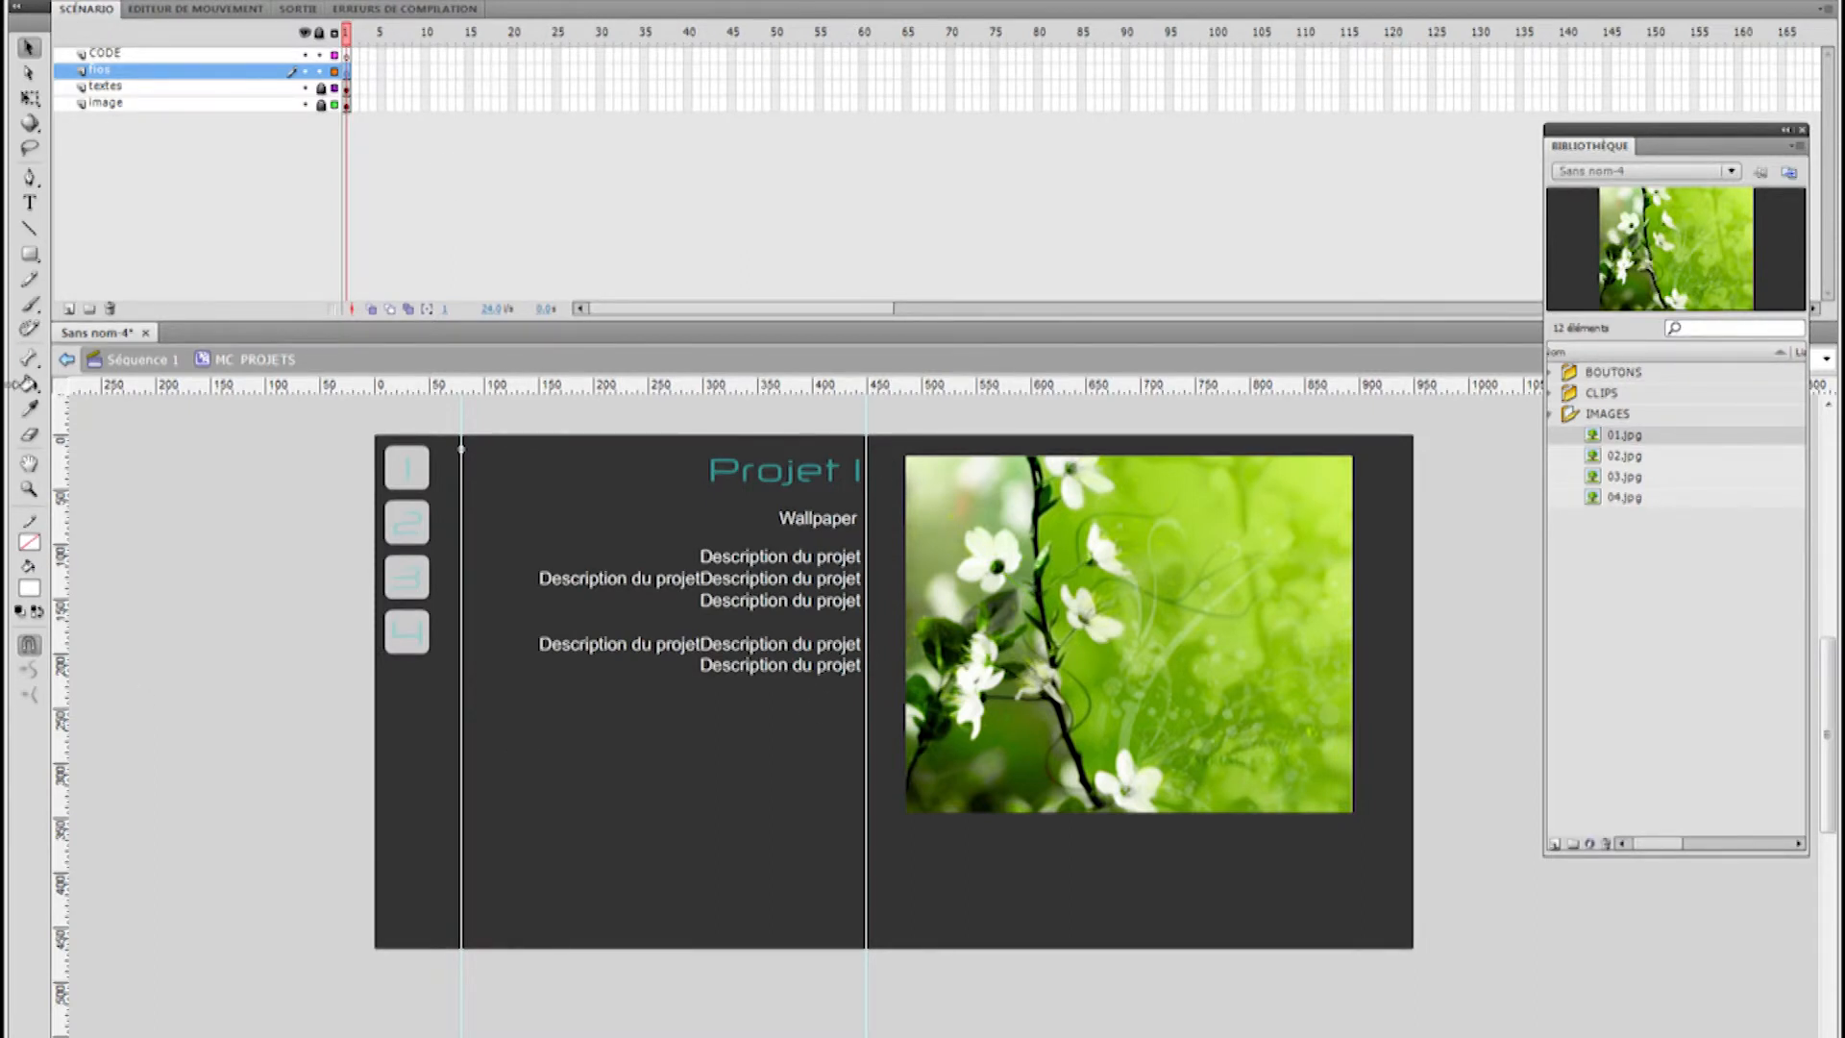
pyautogui.click(32, 256)
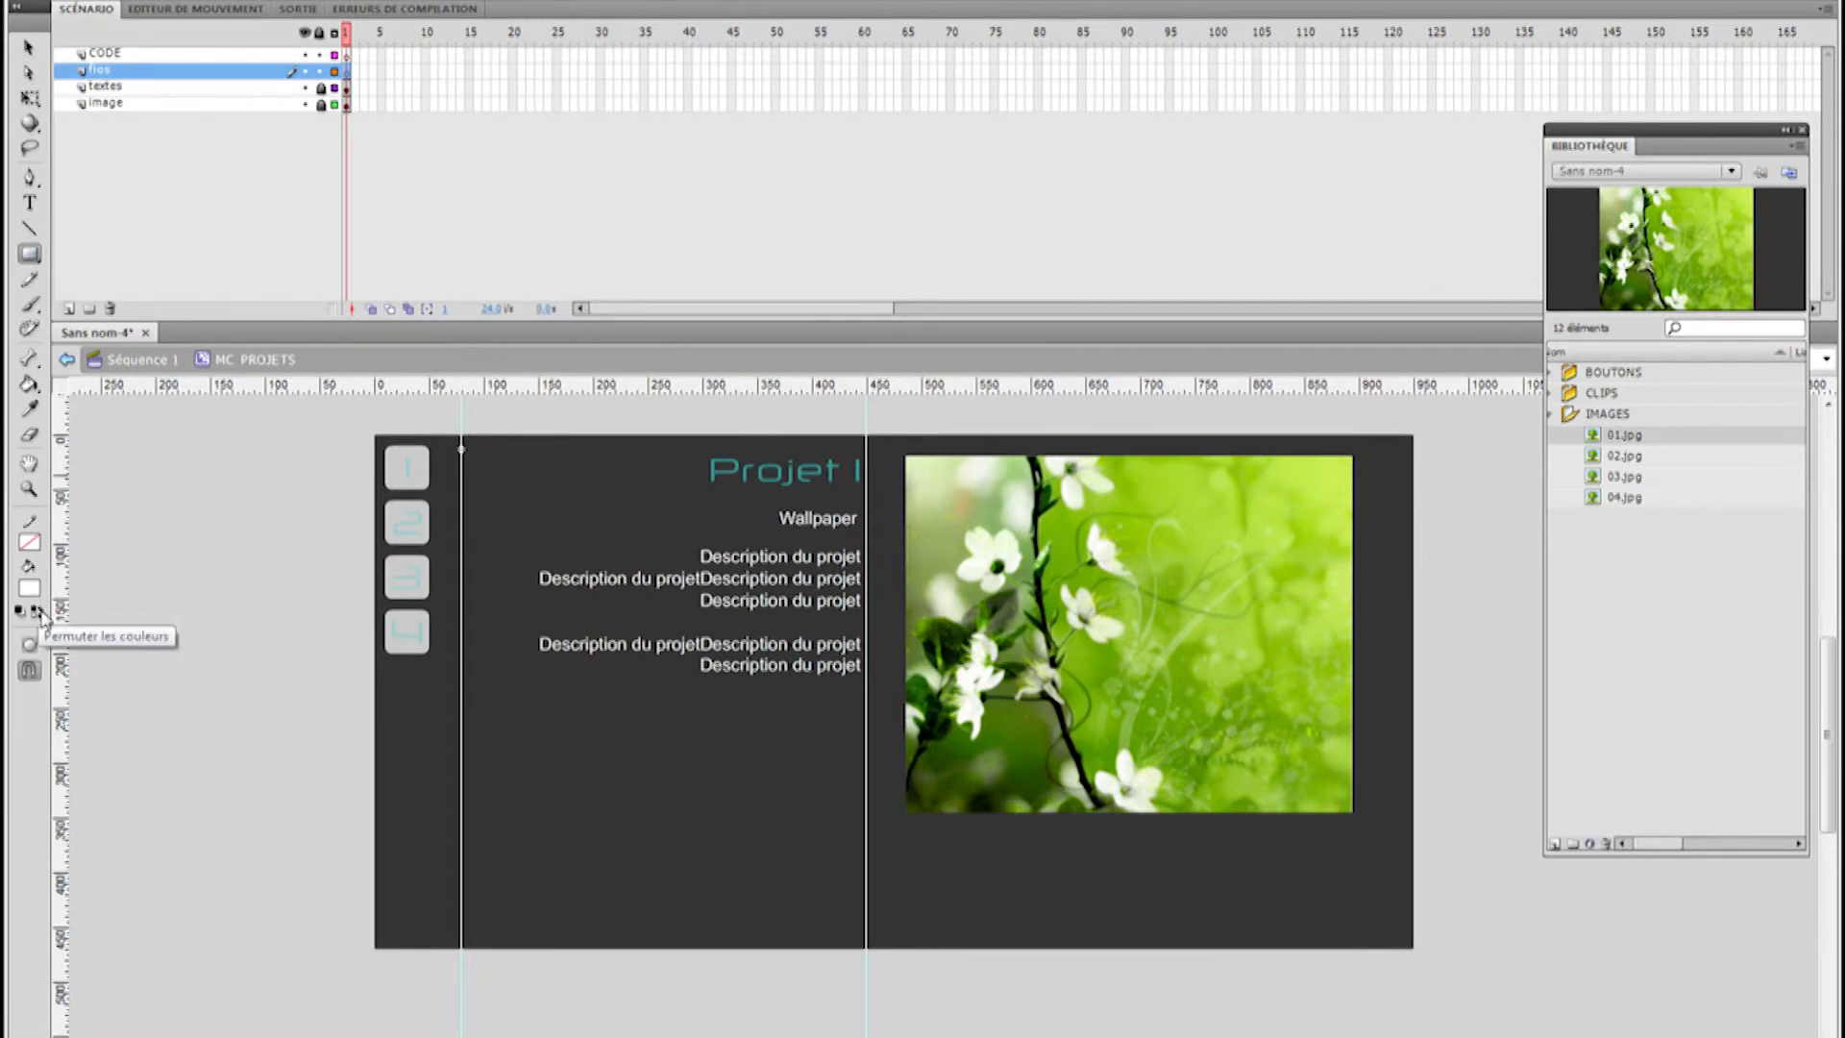
pyautogui.click(39, 612)
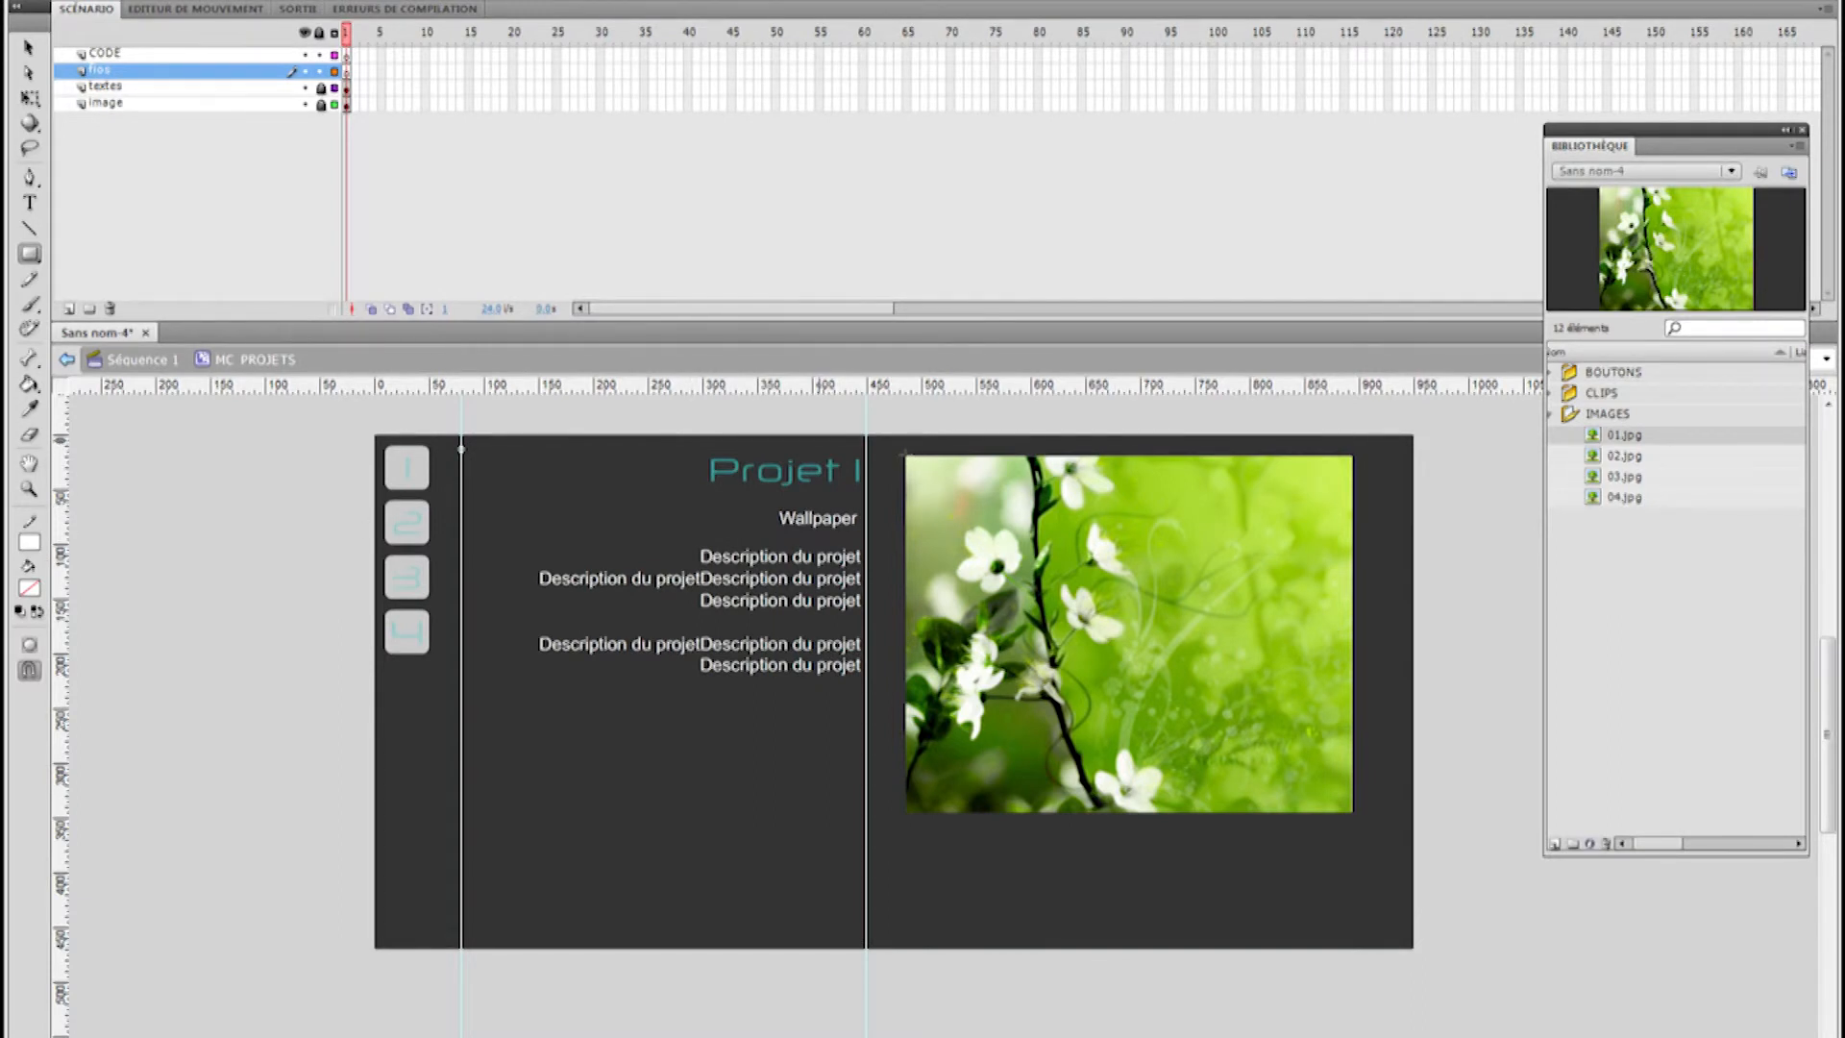
pyautogui.moveTo(904, 454); pyautogui.dragTo(1353, 813)
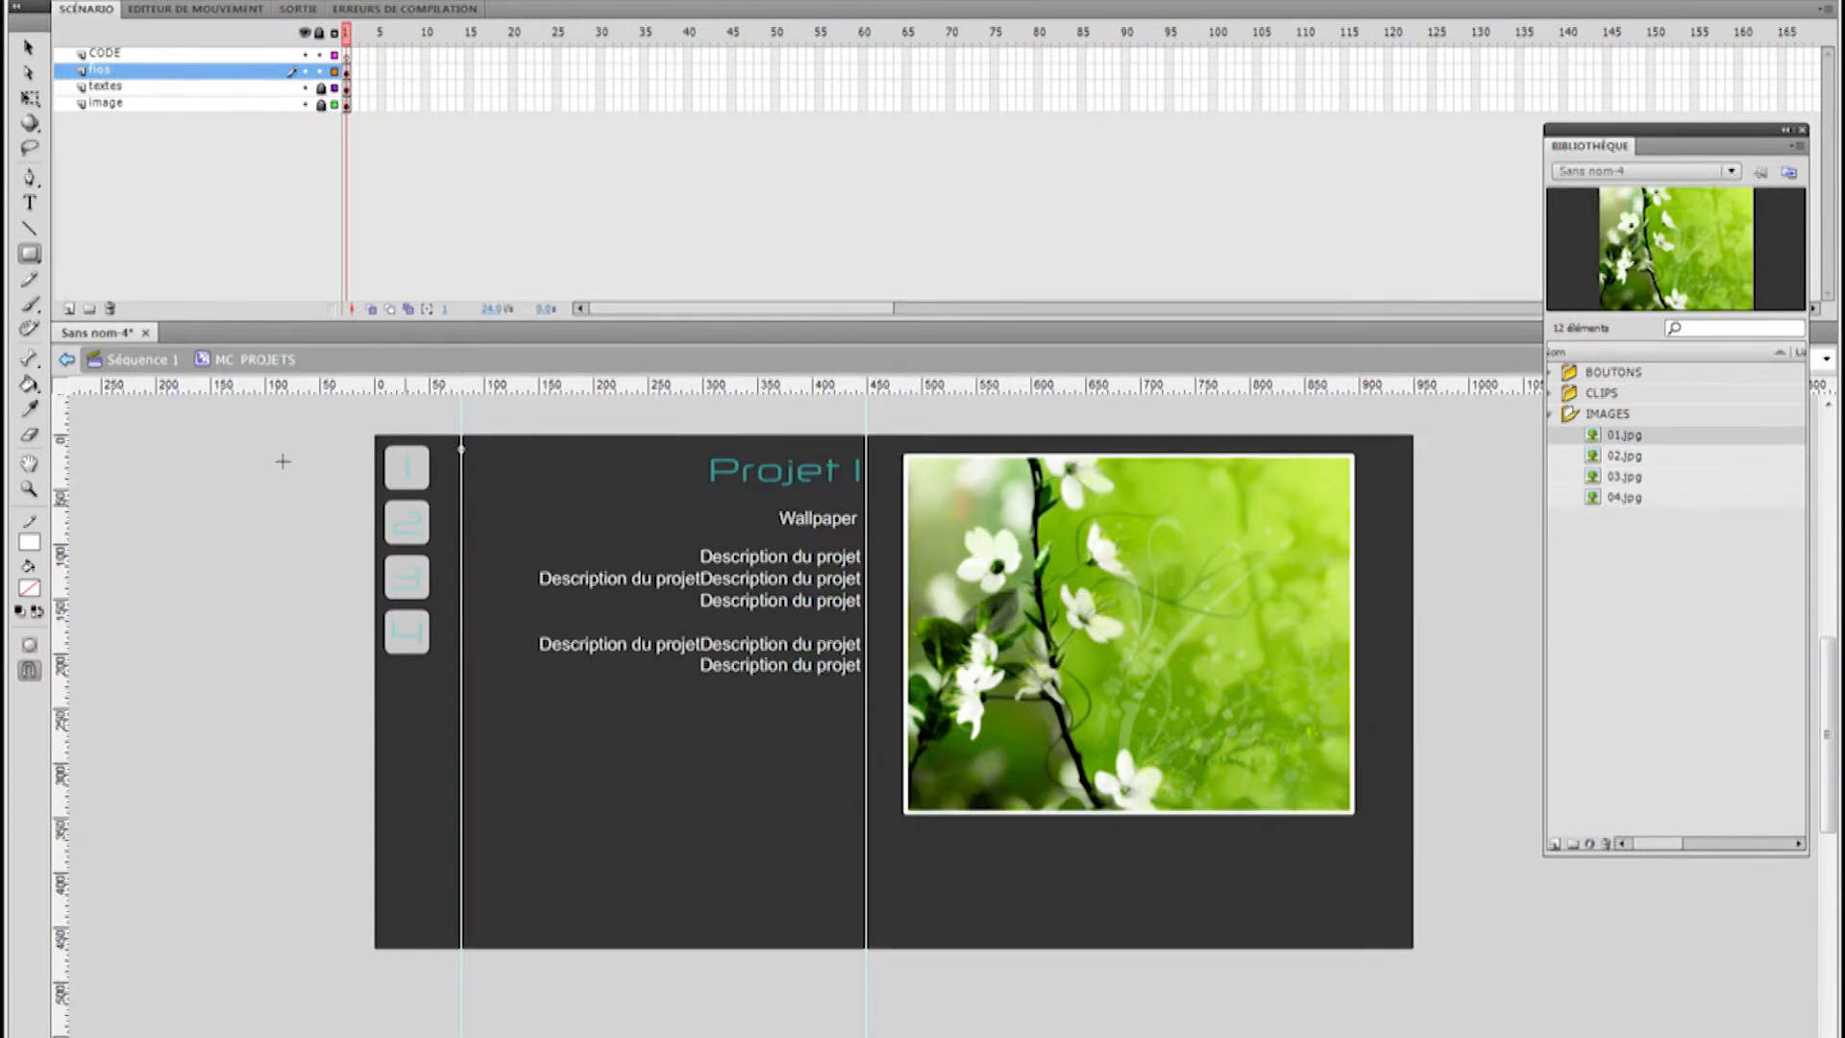
# Set the stroke thickness of the white border around the image to 3
pyautogui.click(29, 48)
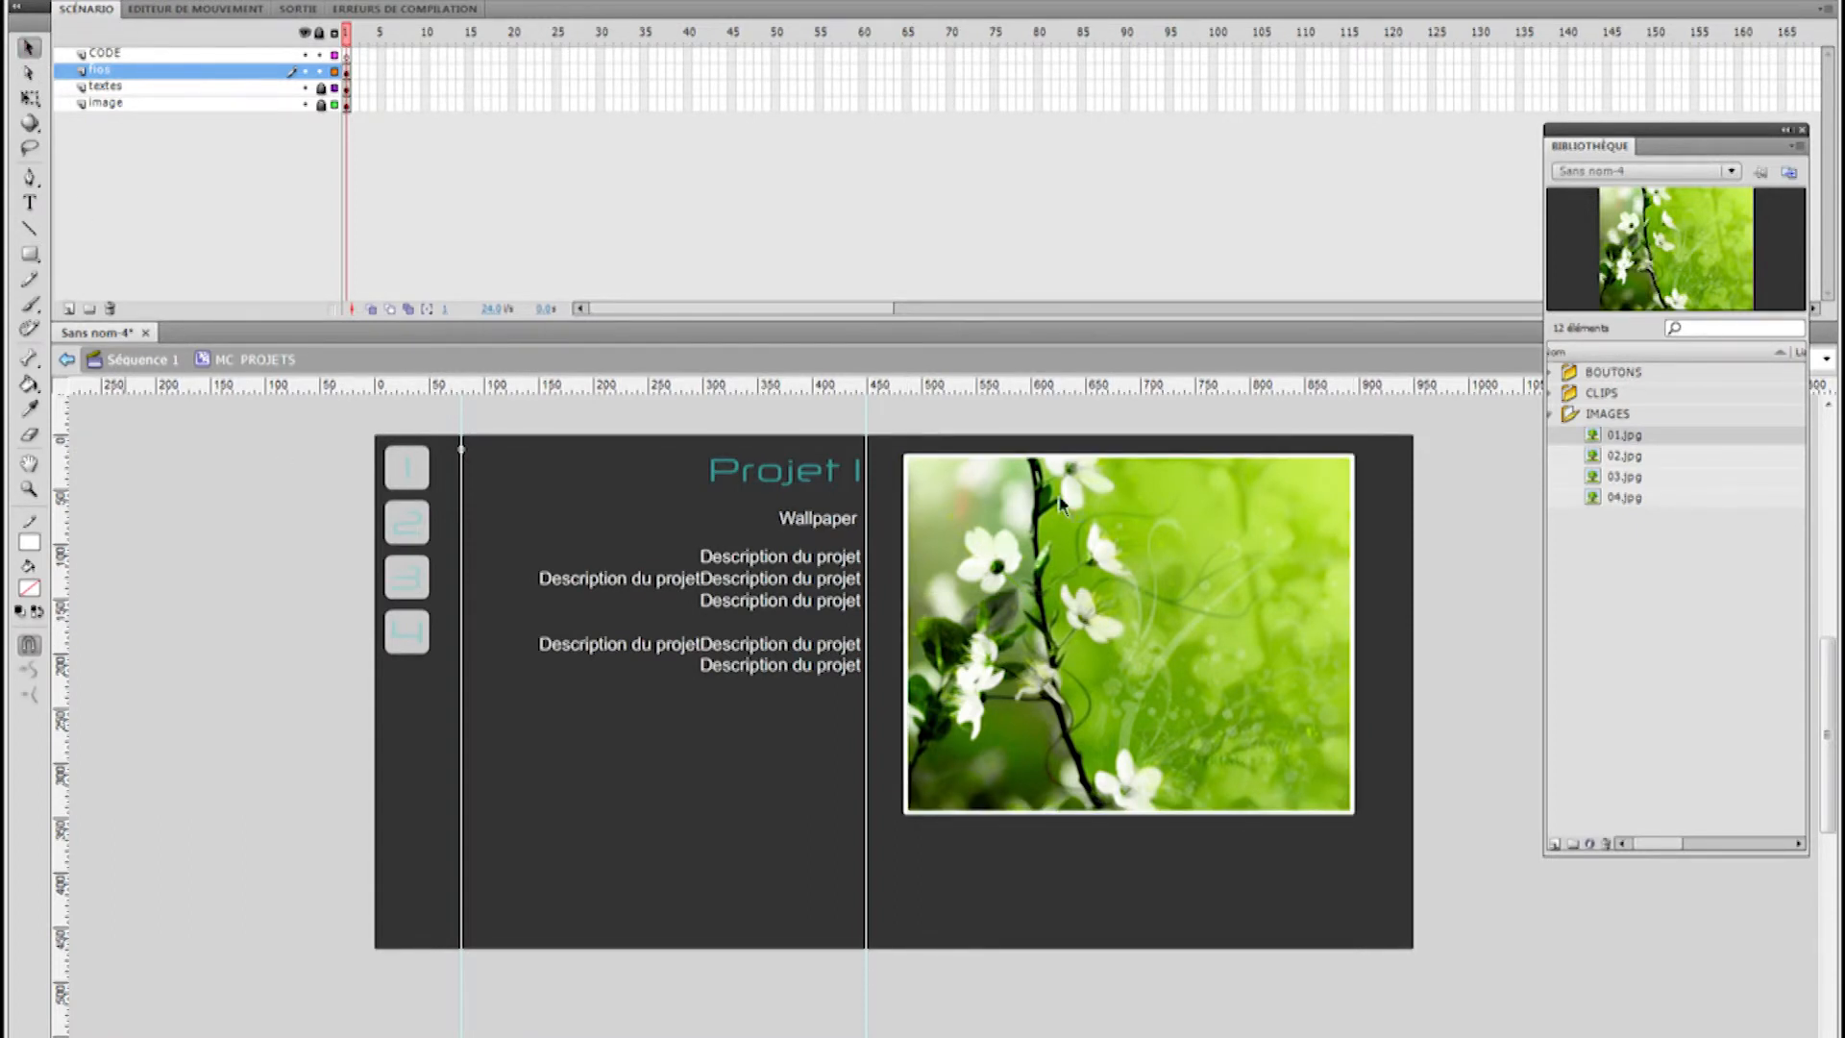
pyautogui.doubleClick(1077, 457)
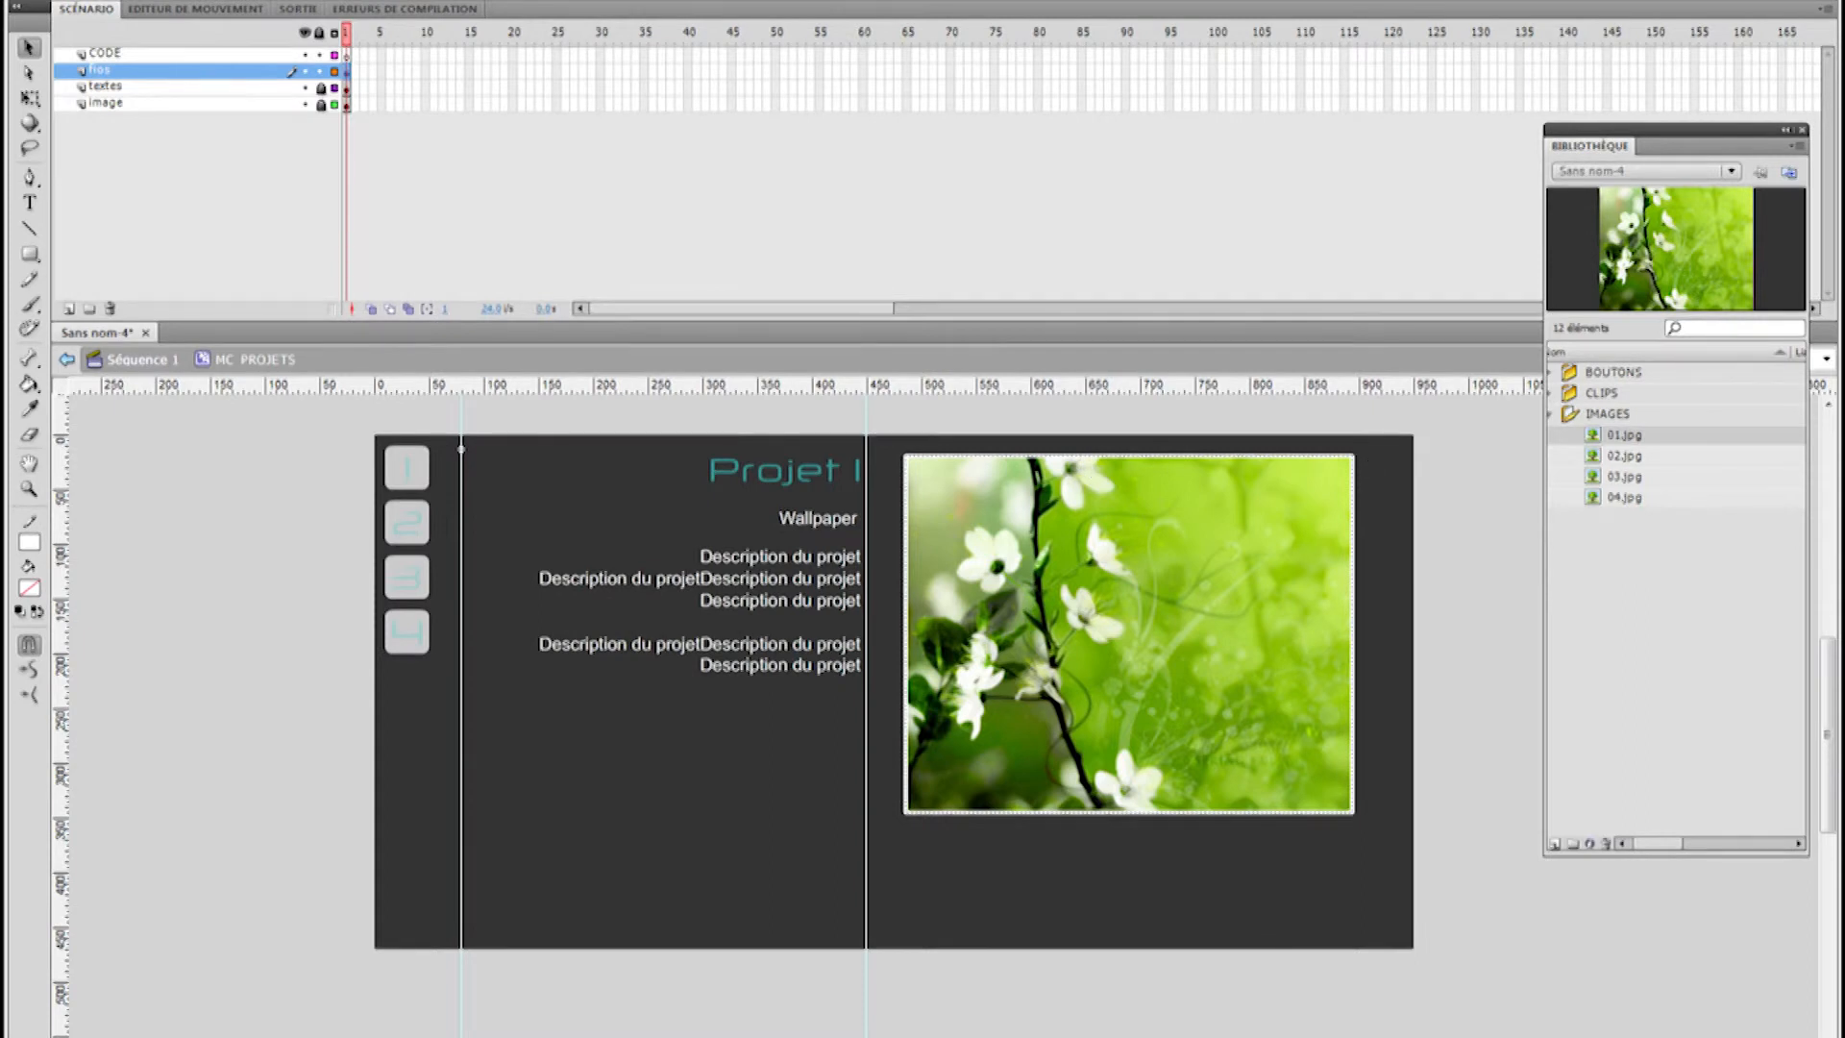
pyautogui.hotkey('ctrl', 'F3')
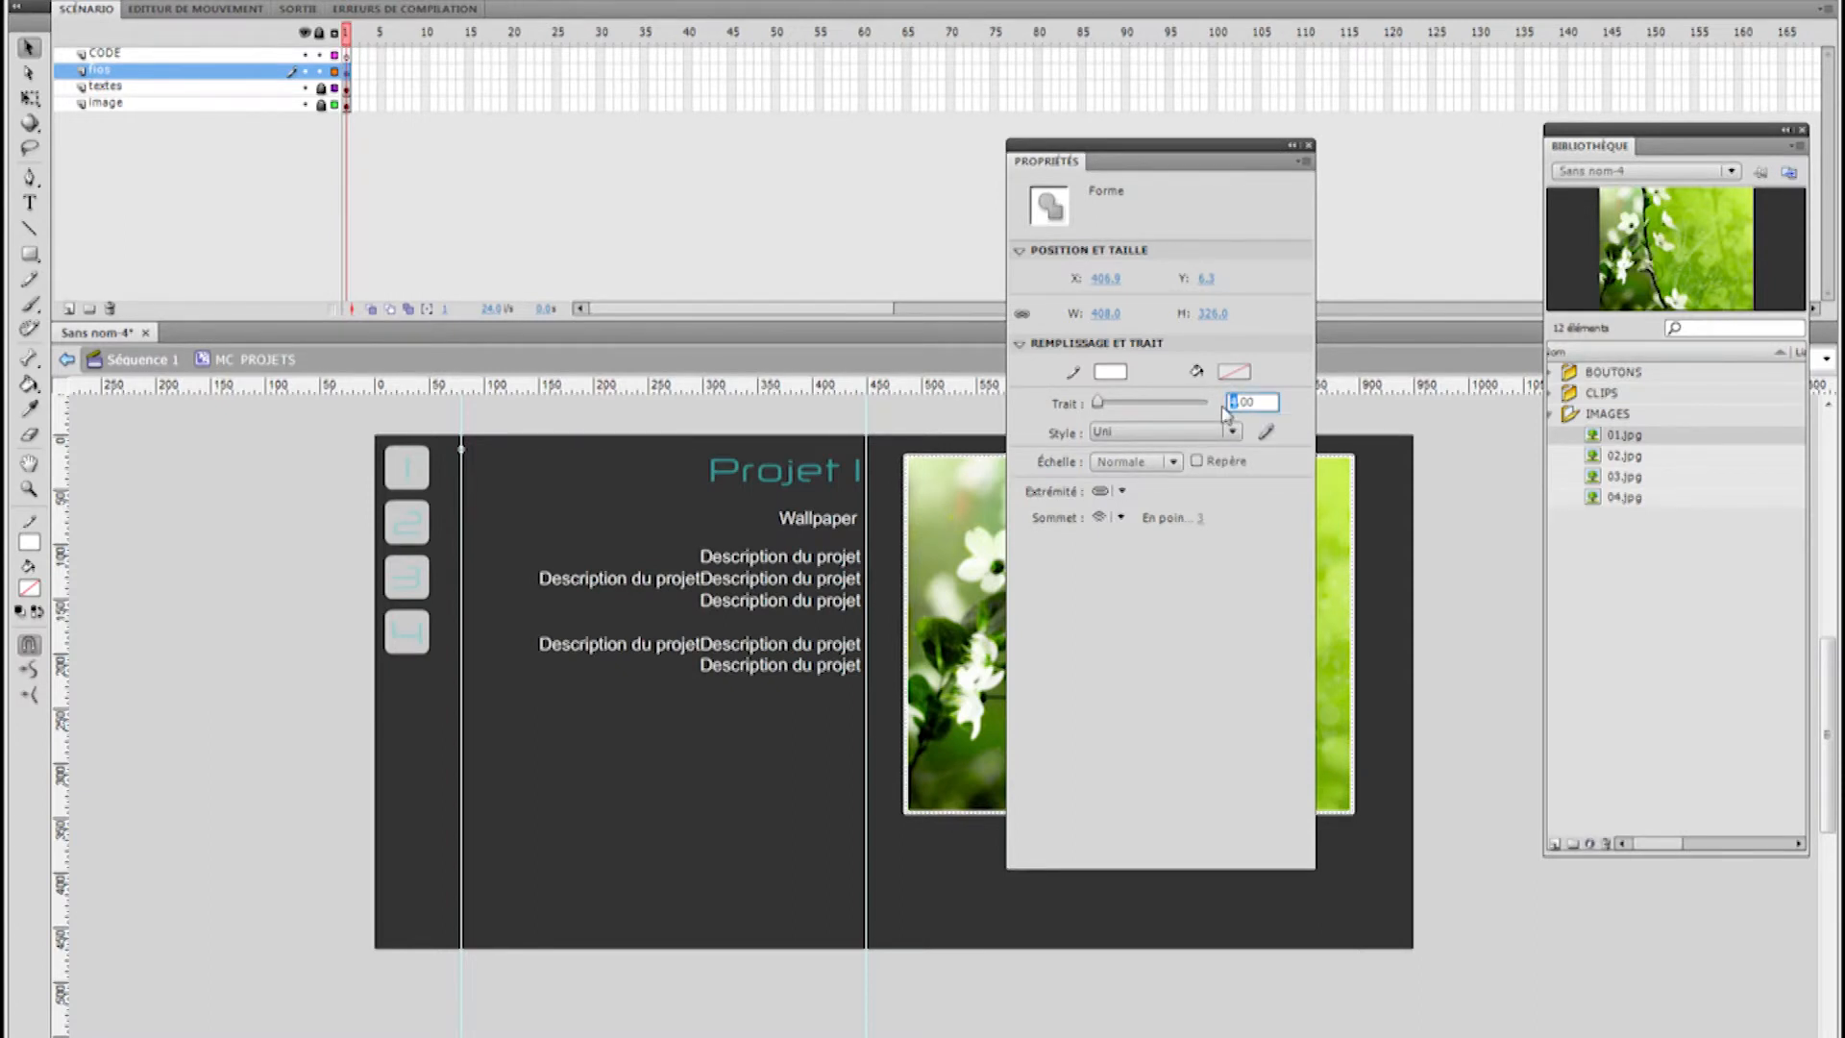
pyautogui.press('Return')
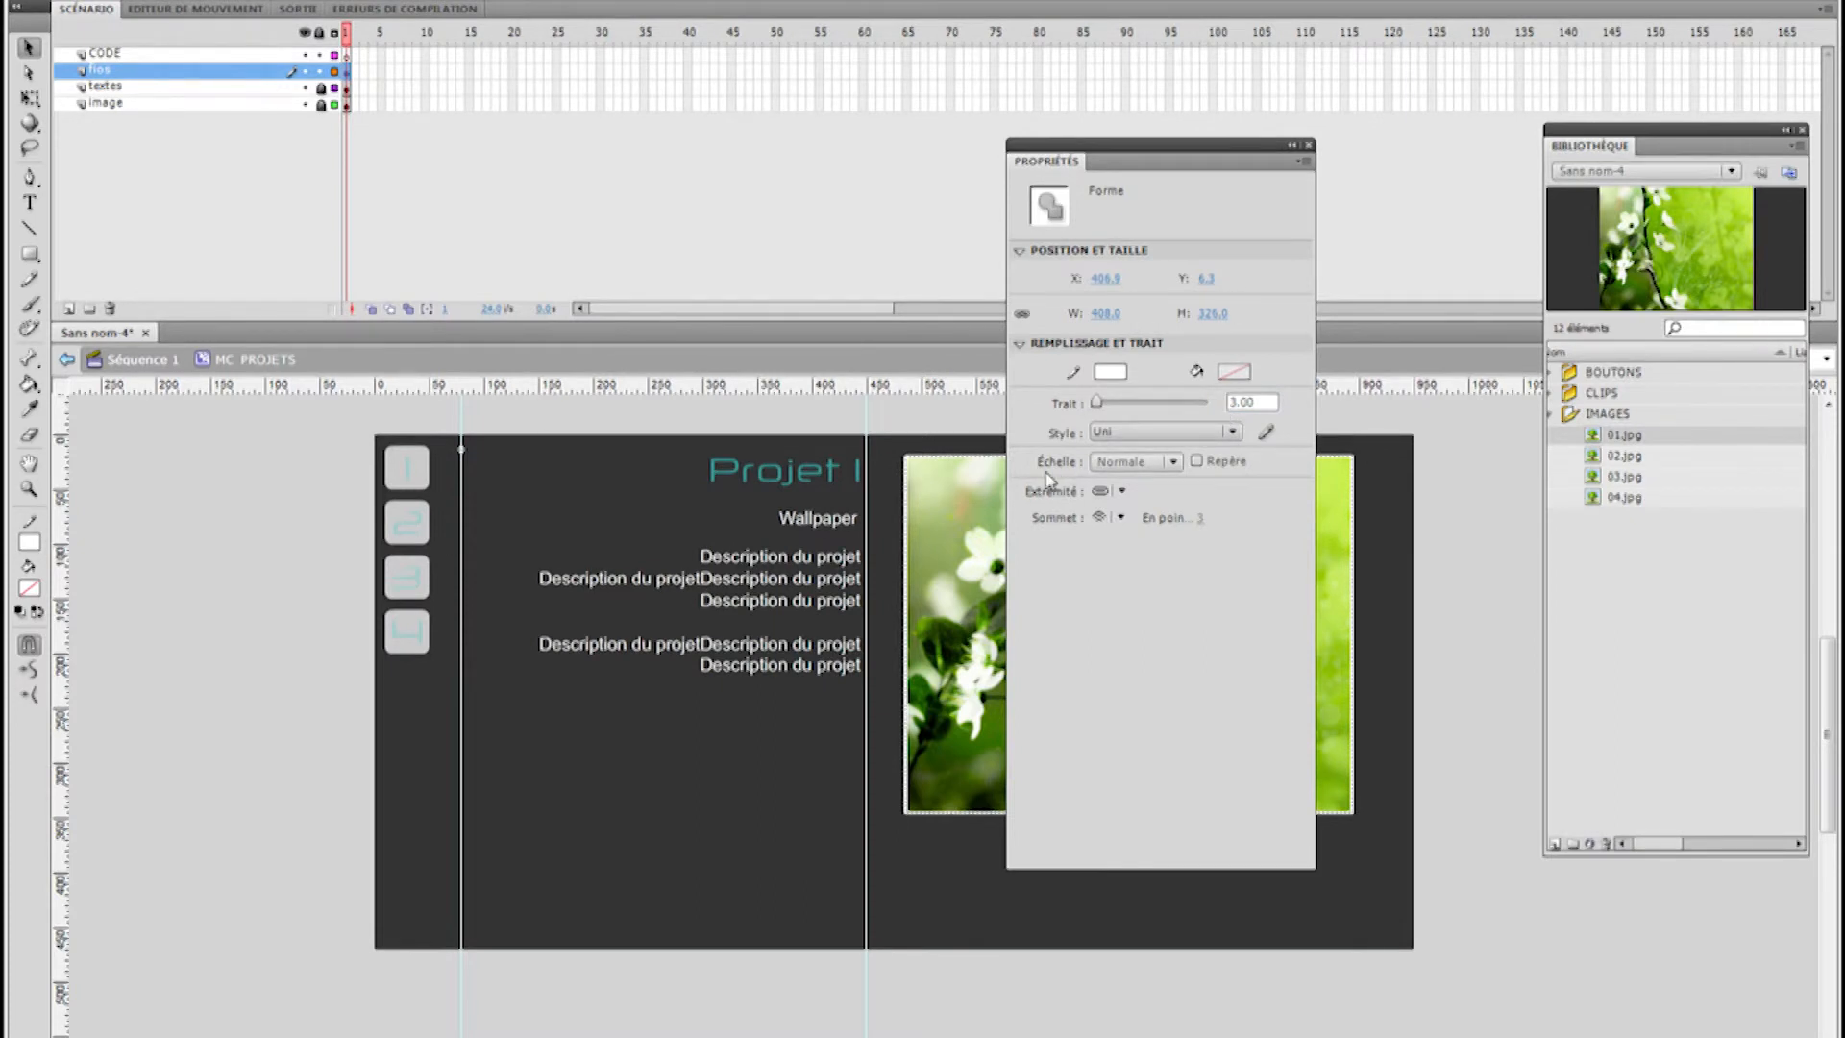
pyautogui.moveTo(1103, 144); pyautogui.dragTo(1225, 105)
pyautogui.click(804, 433)
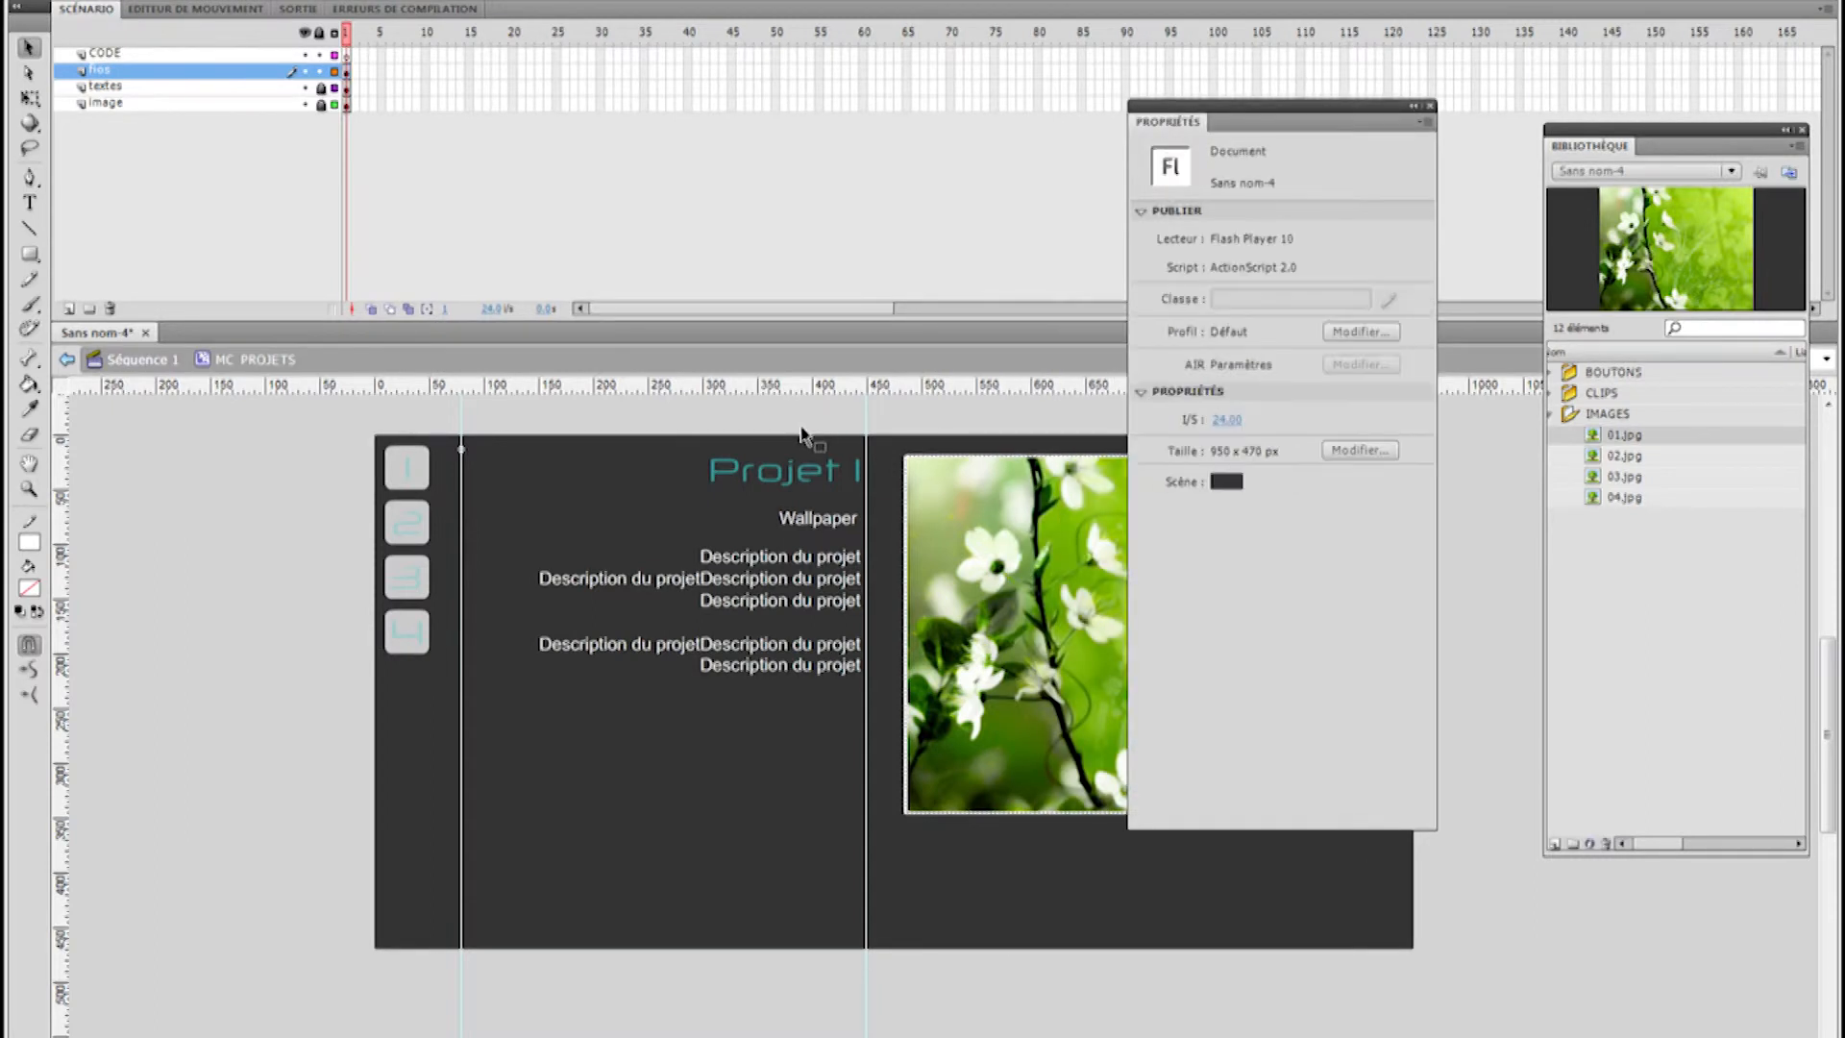
# Set the corner join of the white border around the project image to En pointe
pyautogui.press('z')
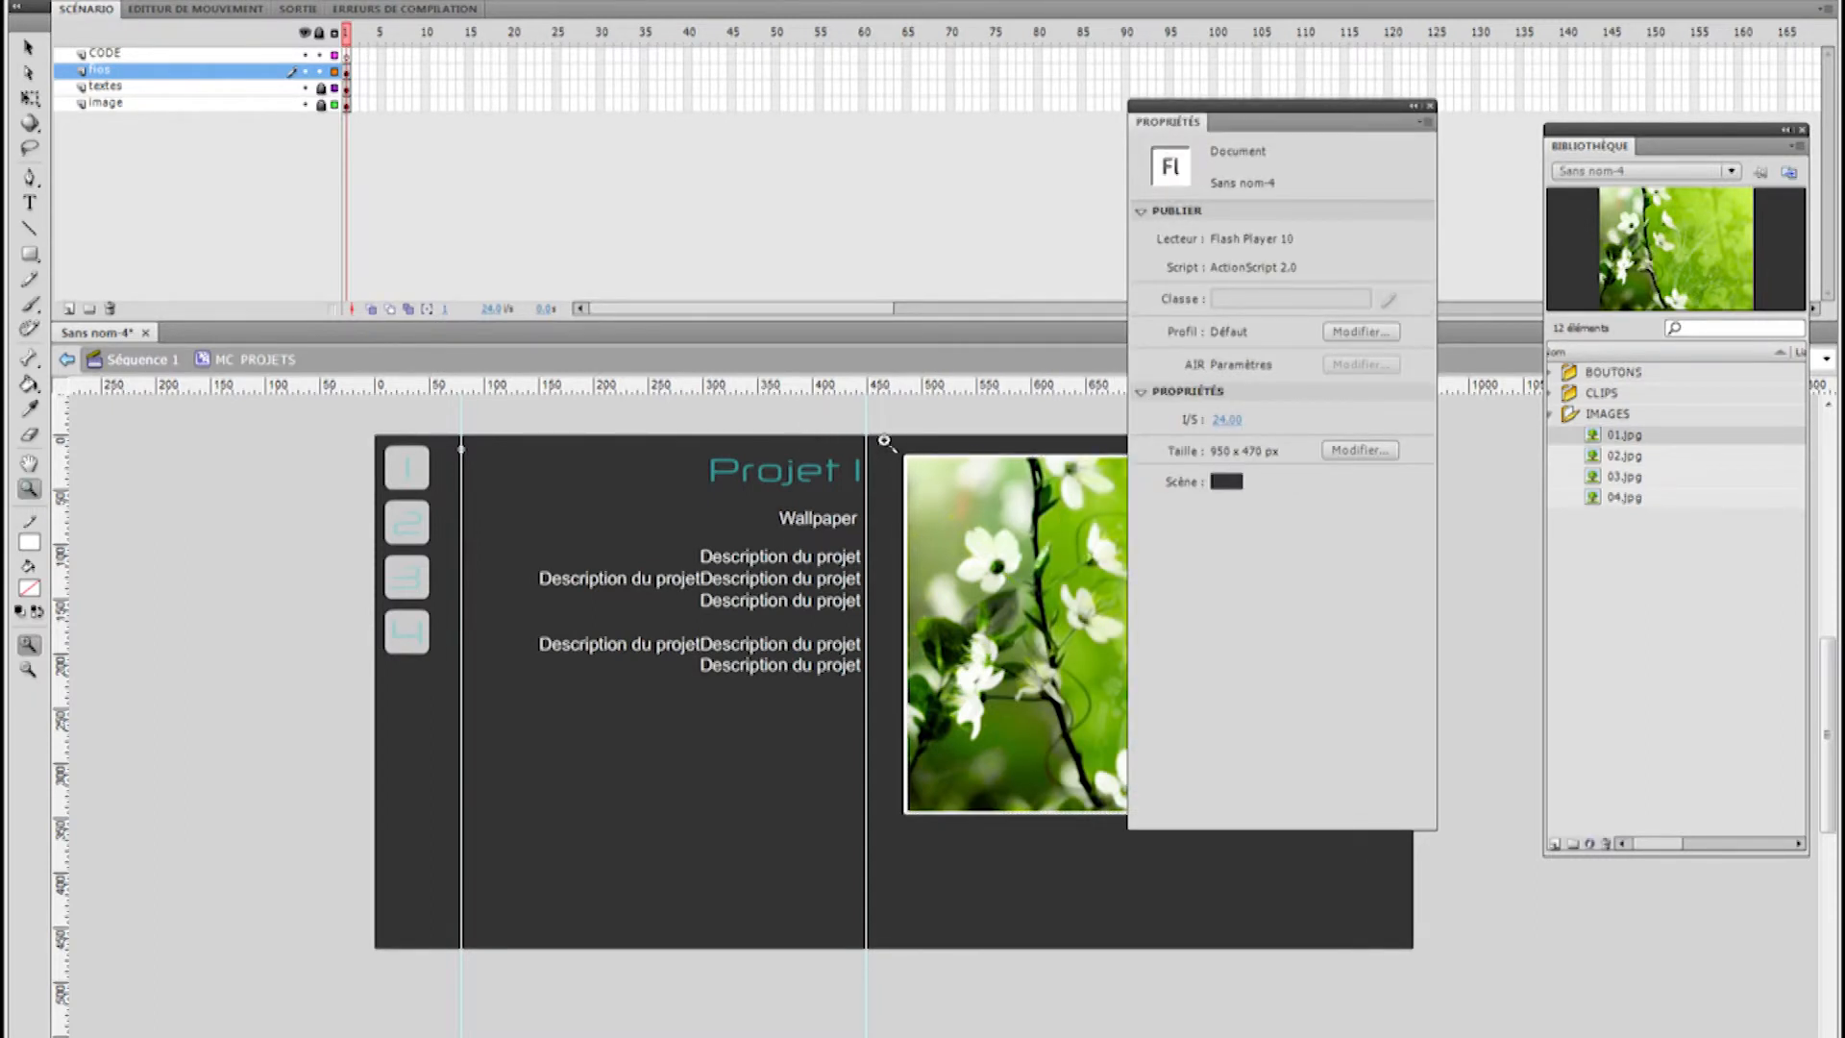
pyautogui.moveTo(884, 441); pyautogui.dragTo(940, 494)
pyautogui.click(26, 48)
pyautogui.click(1006, 603)
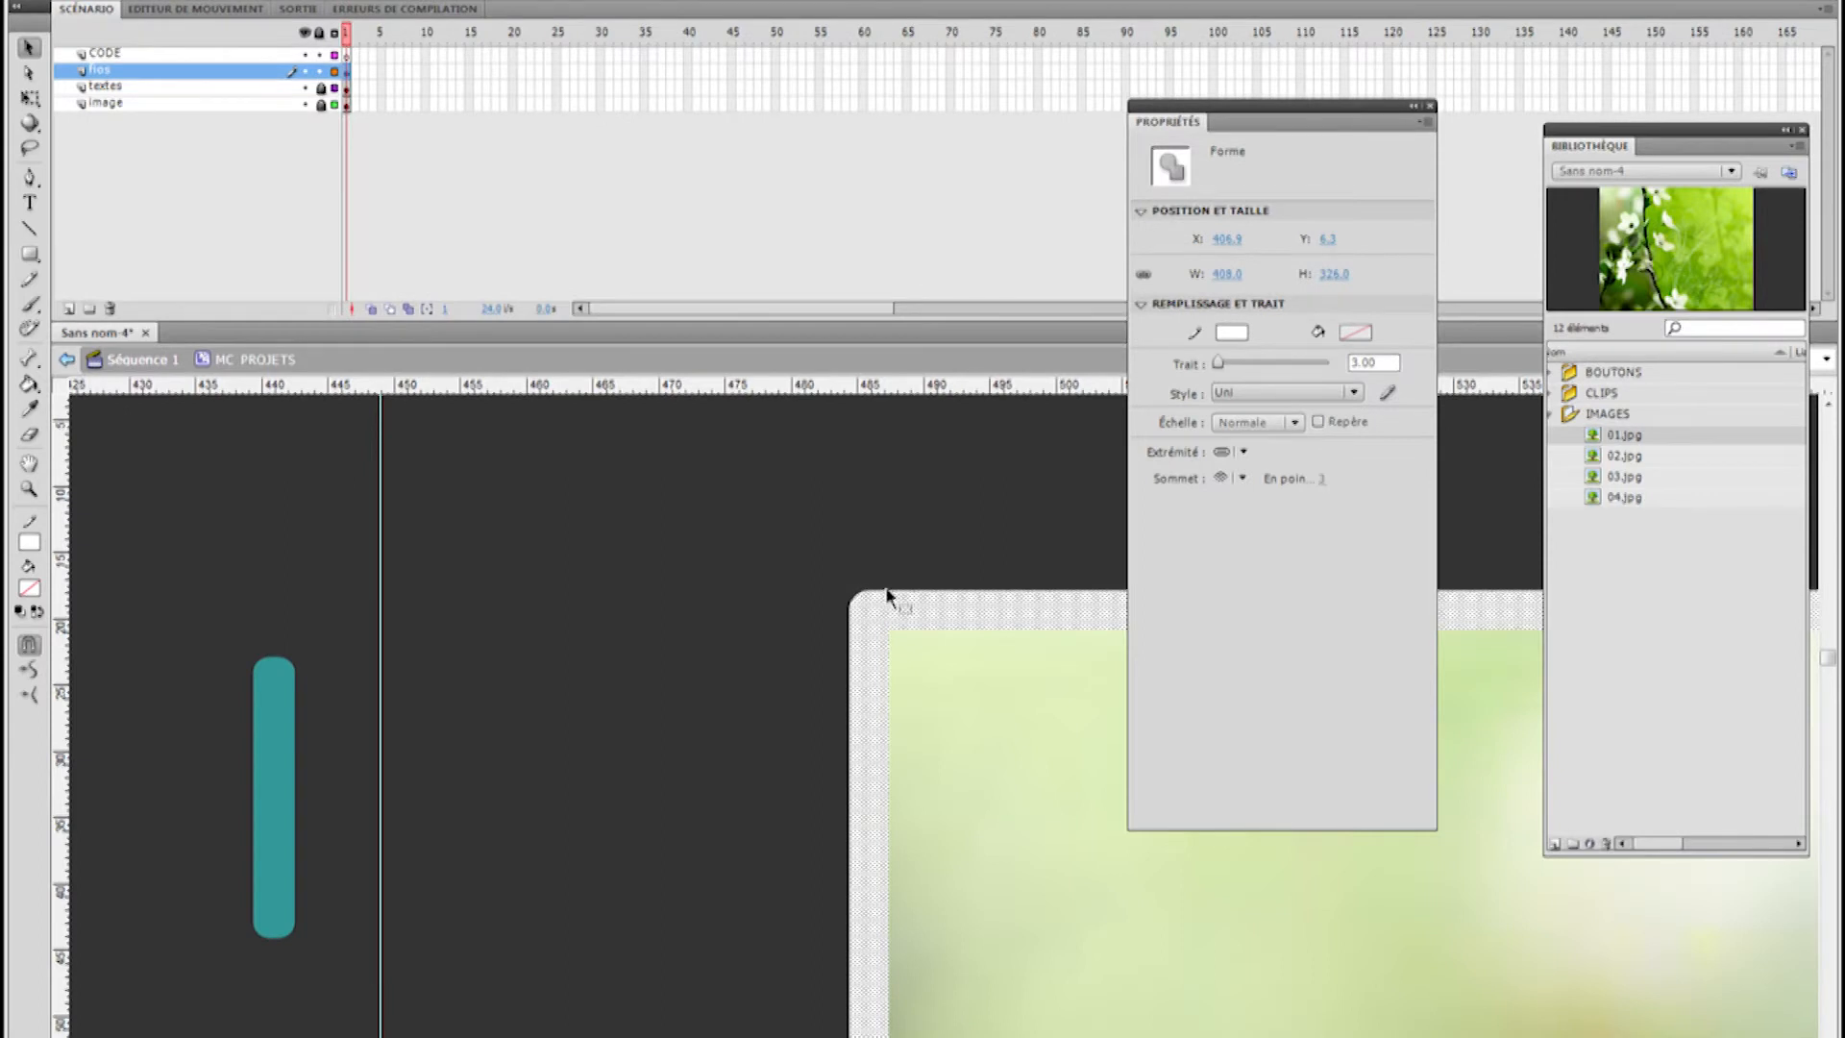
pyautogui.click(1243, 479)
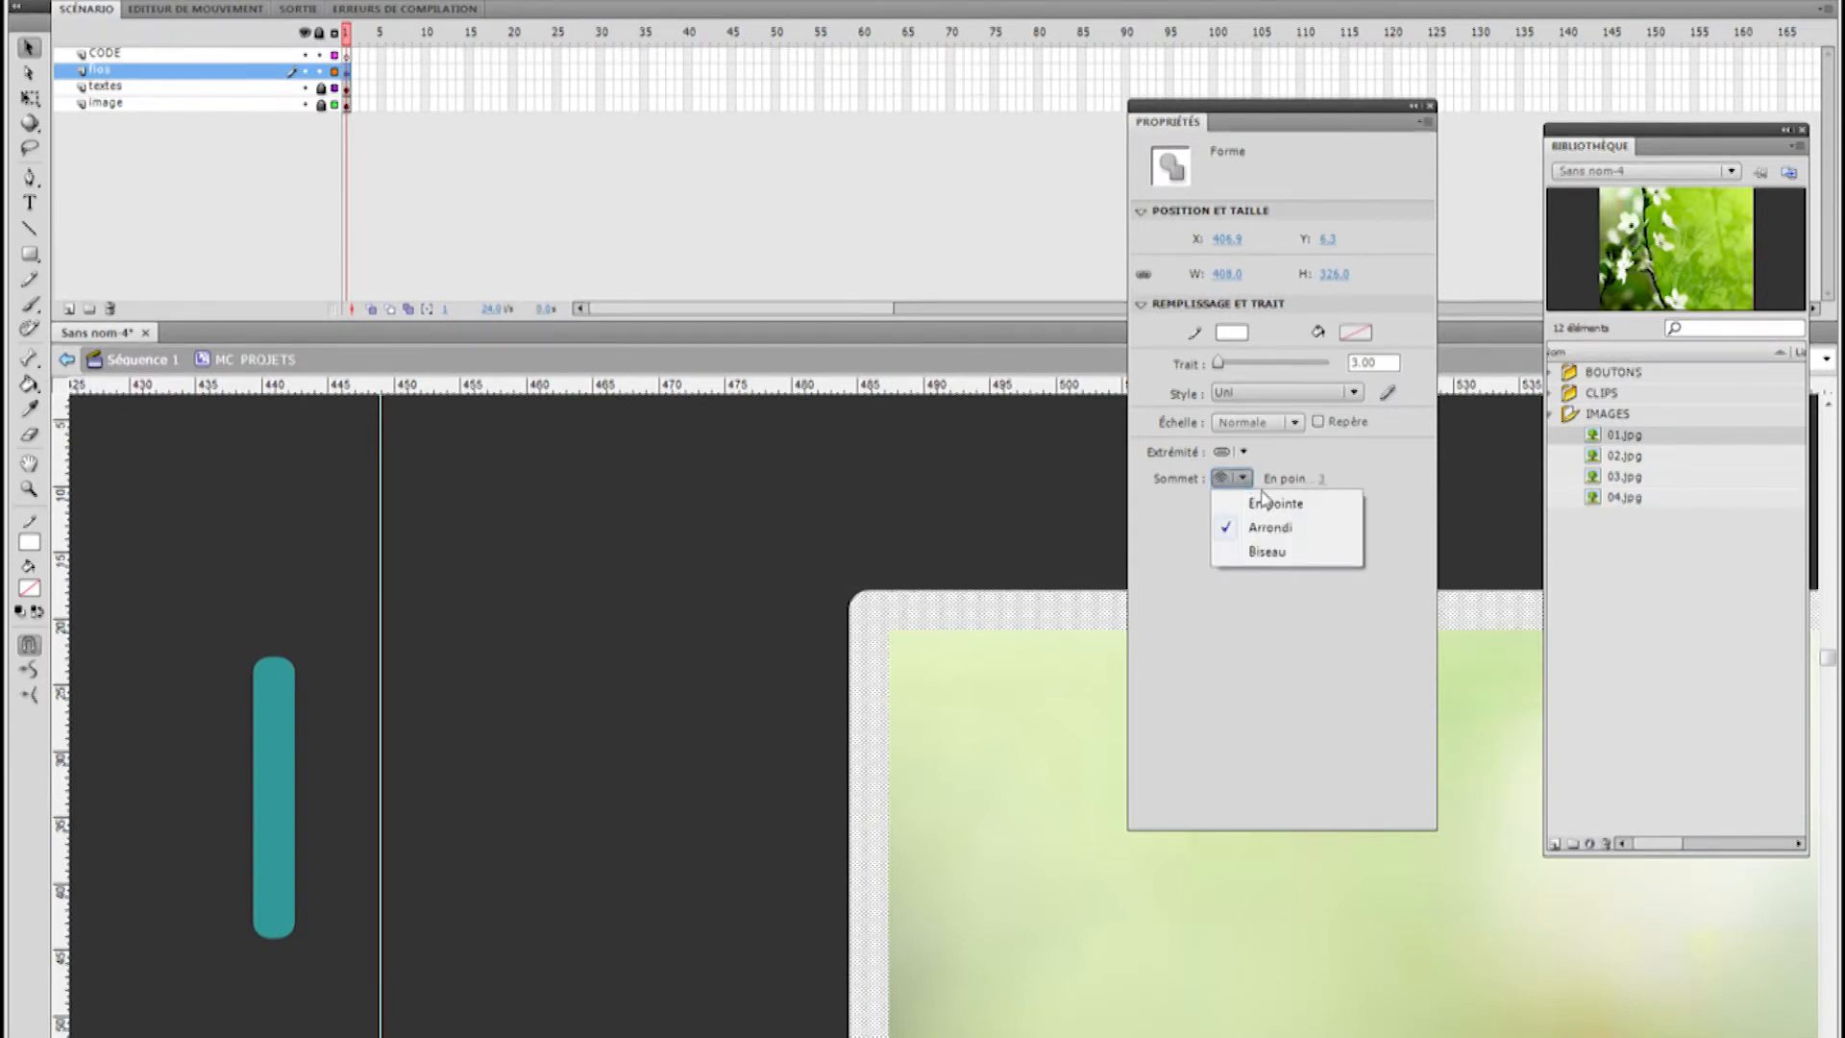
pyautogui.click(1276, 503)
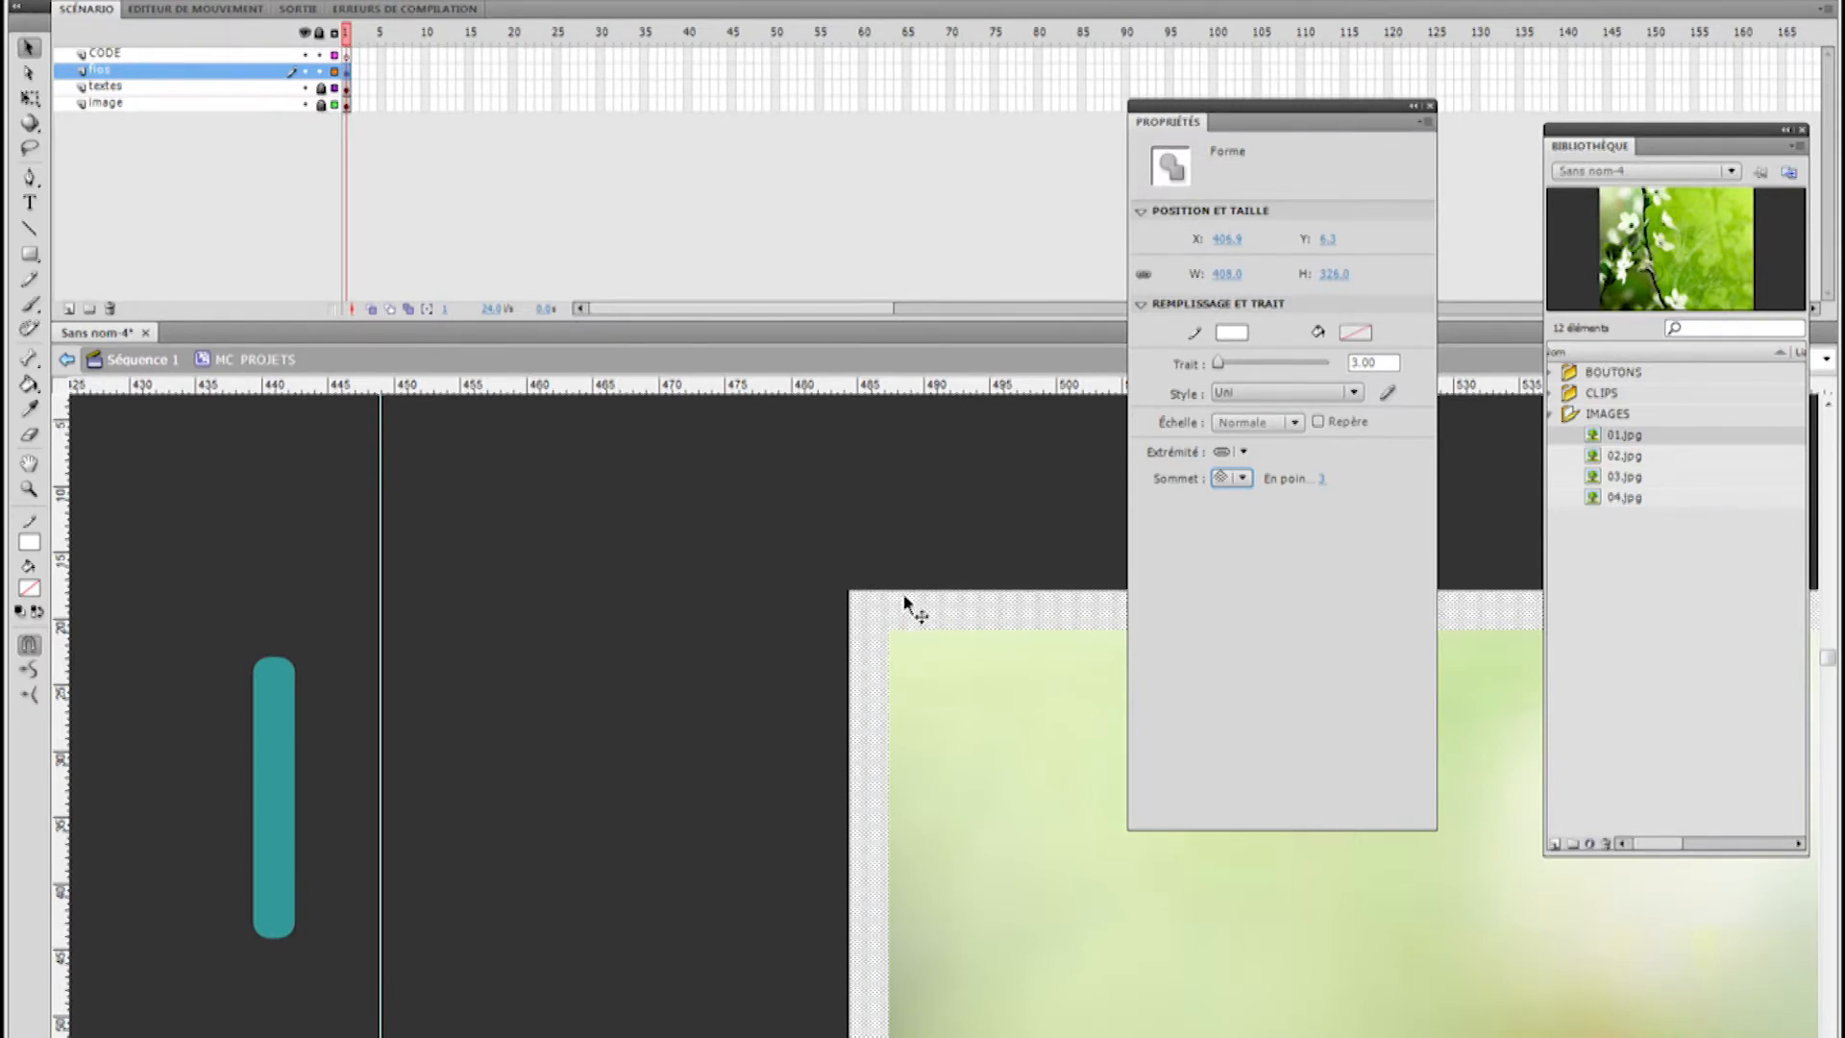
# Try the Biseau corner join on the image border, and return it to En pointe
pyautogui.click(1233, 478)
pyautogui.click(1267, 551)
pyautogui.click(1245, 481)
pyautogui.click(1267, 500)
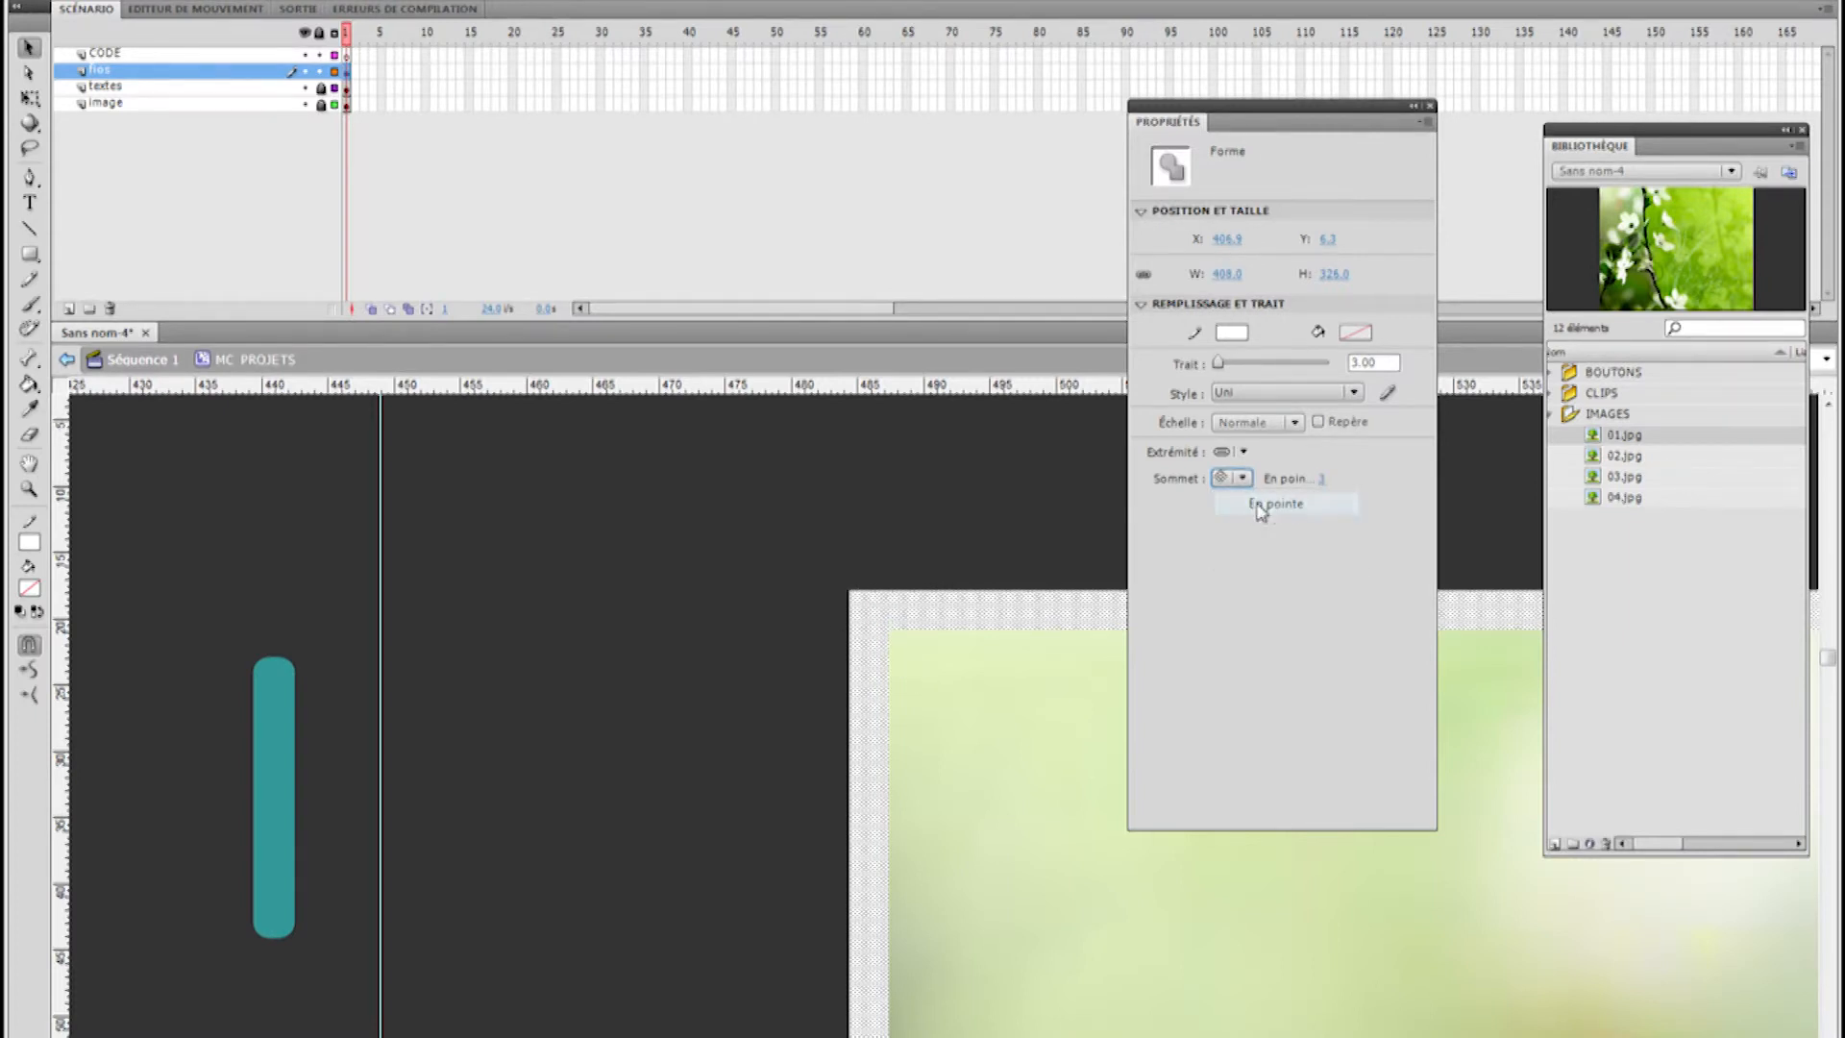
# Extend the white image border on the fios layer through frame 4
pyautogui.moveTo(1307, 108); pyautogui.dragTo(1843, 94)
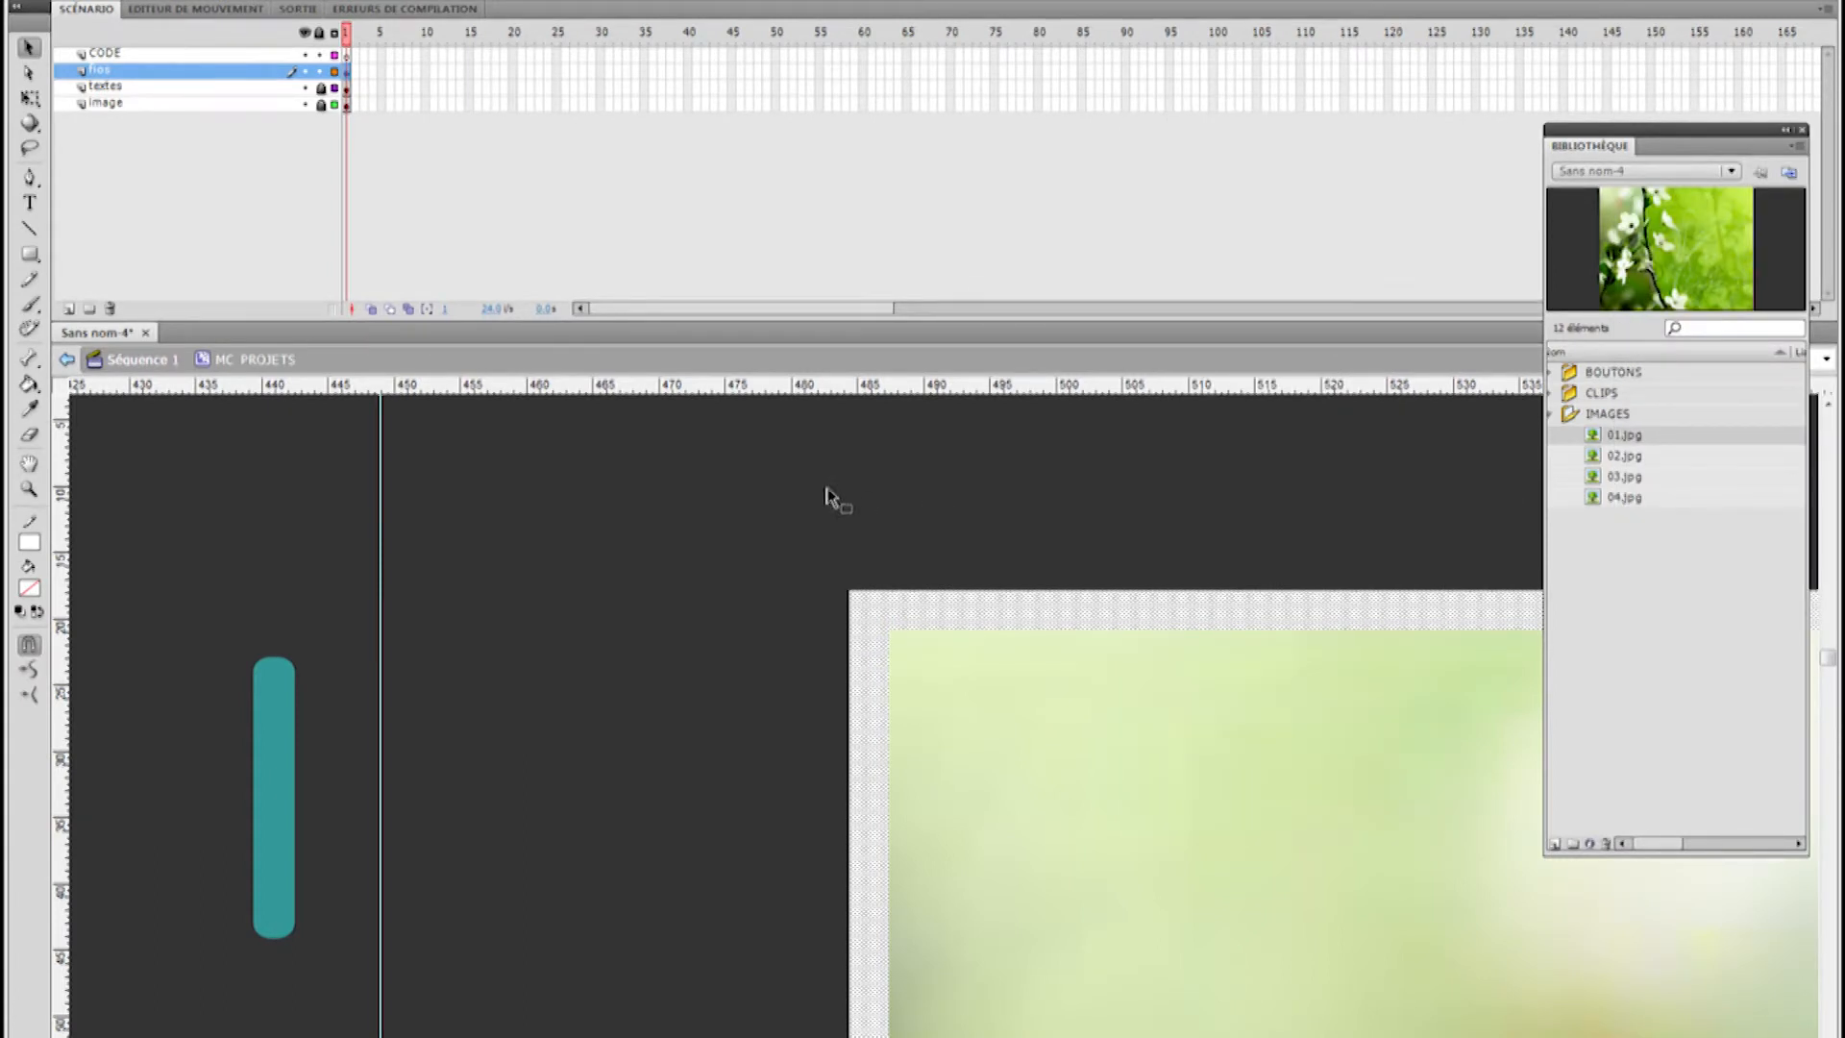
pyautogui.click(802, 530)
pyautogui.doubleClick(29, 490)
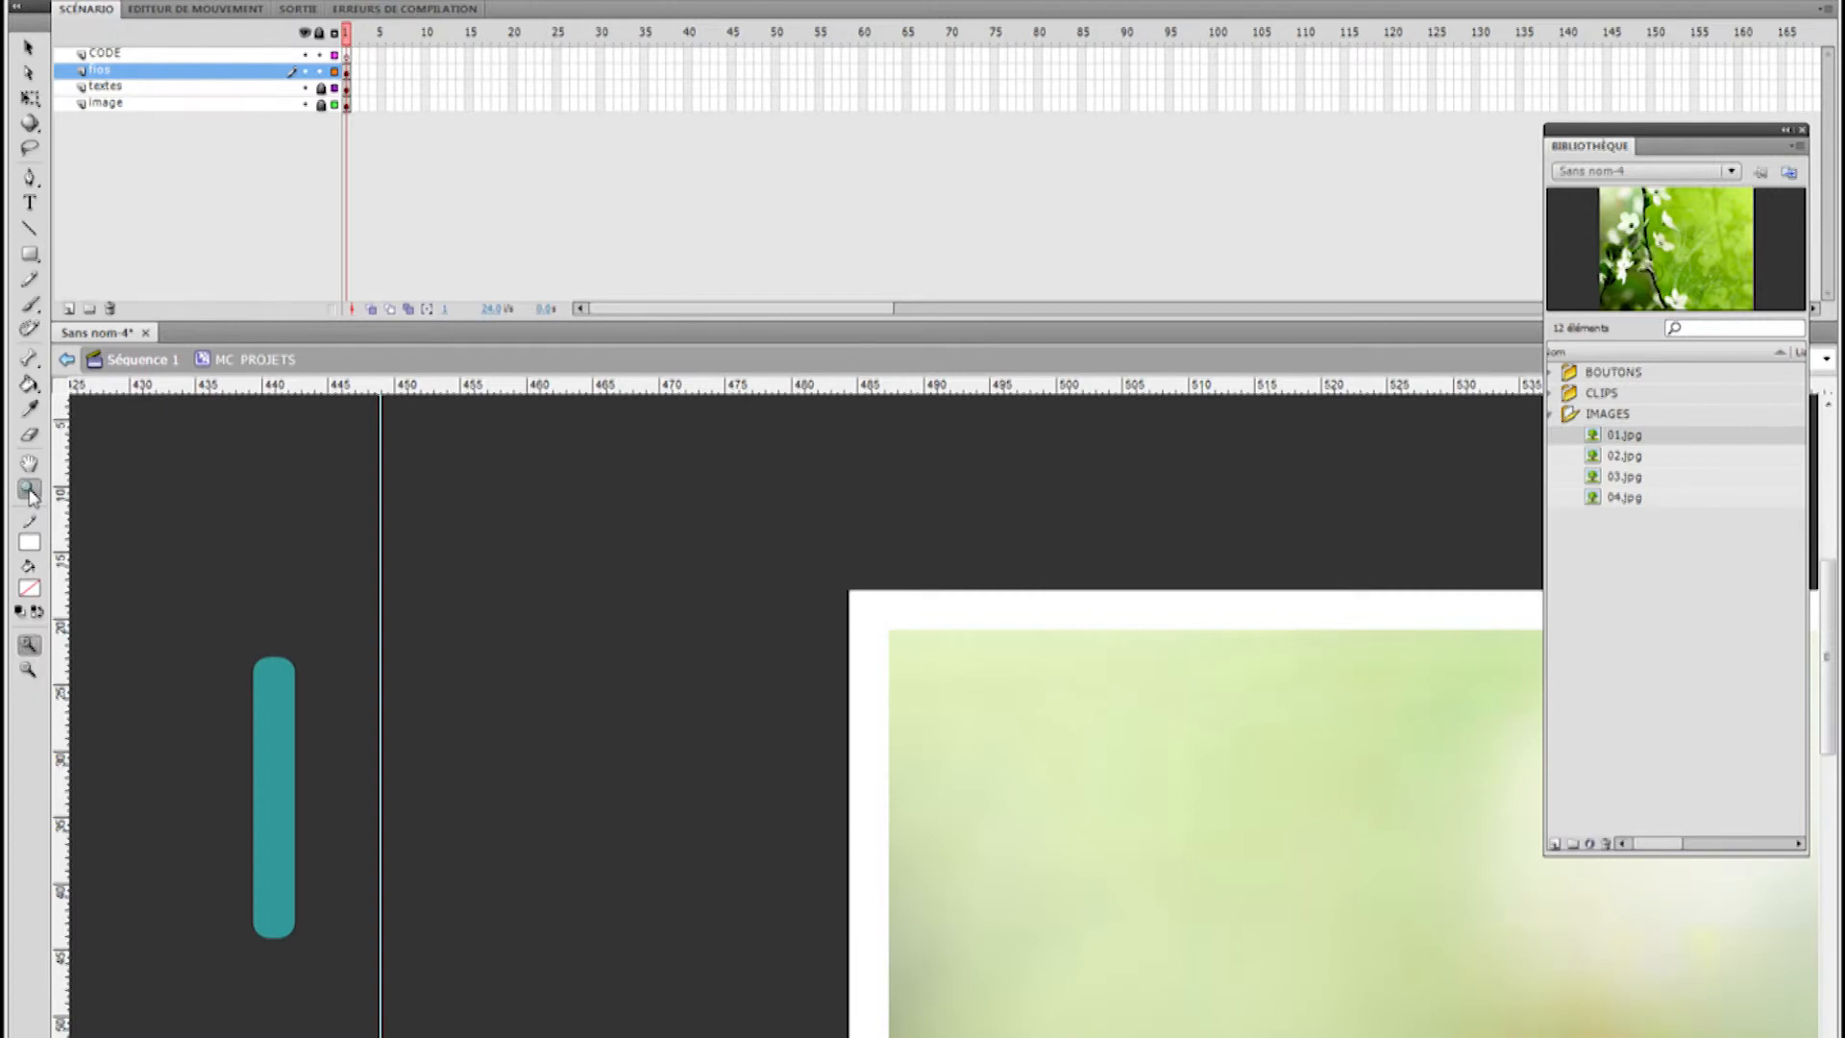
pyautogui.press('v')
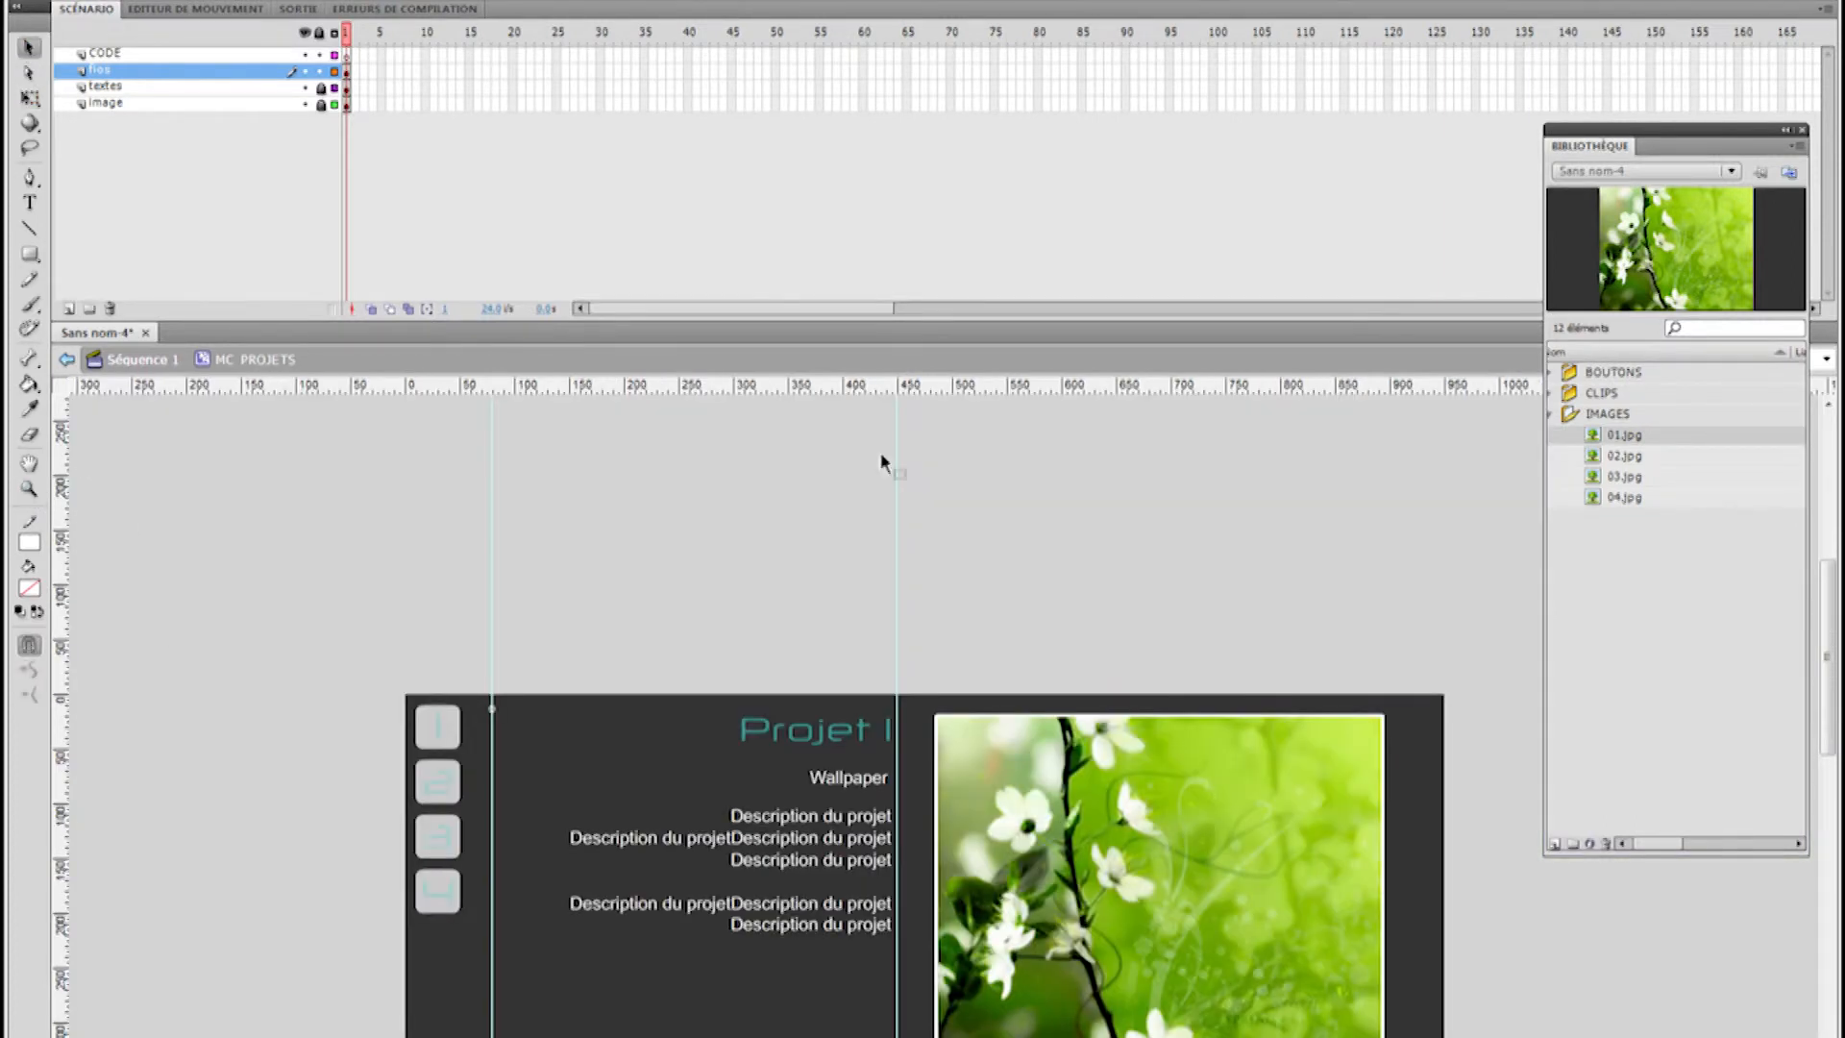
pyautogui.scroll(-5, 949, 470)
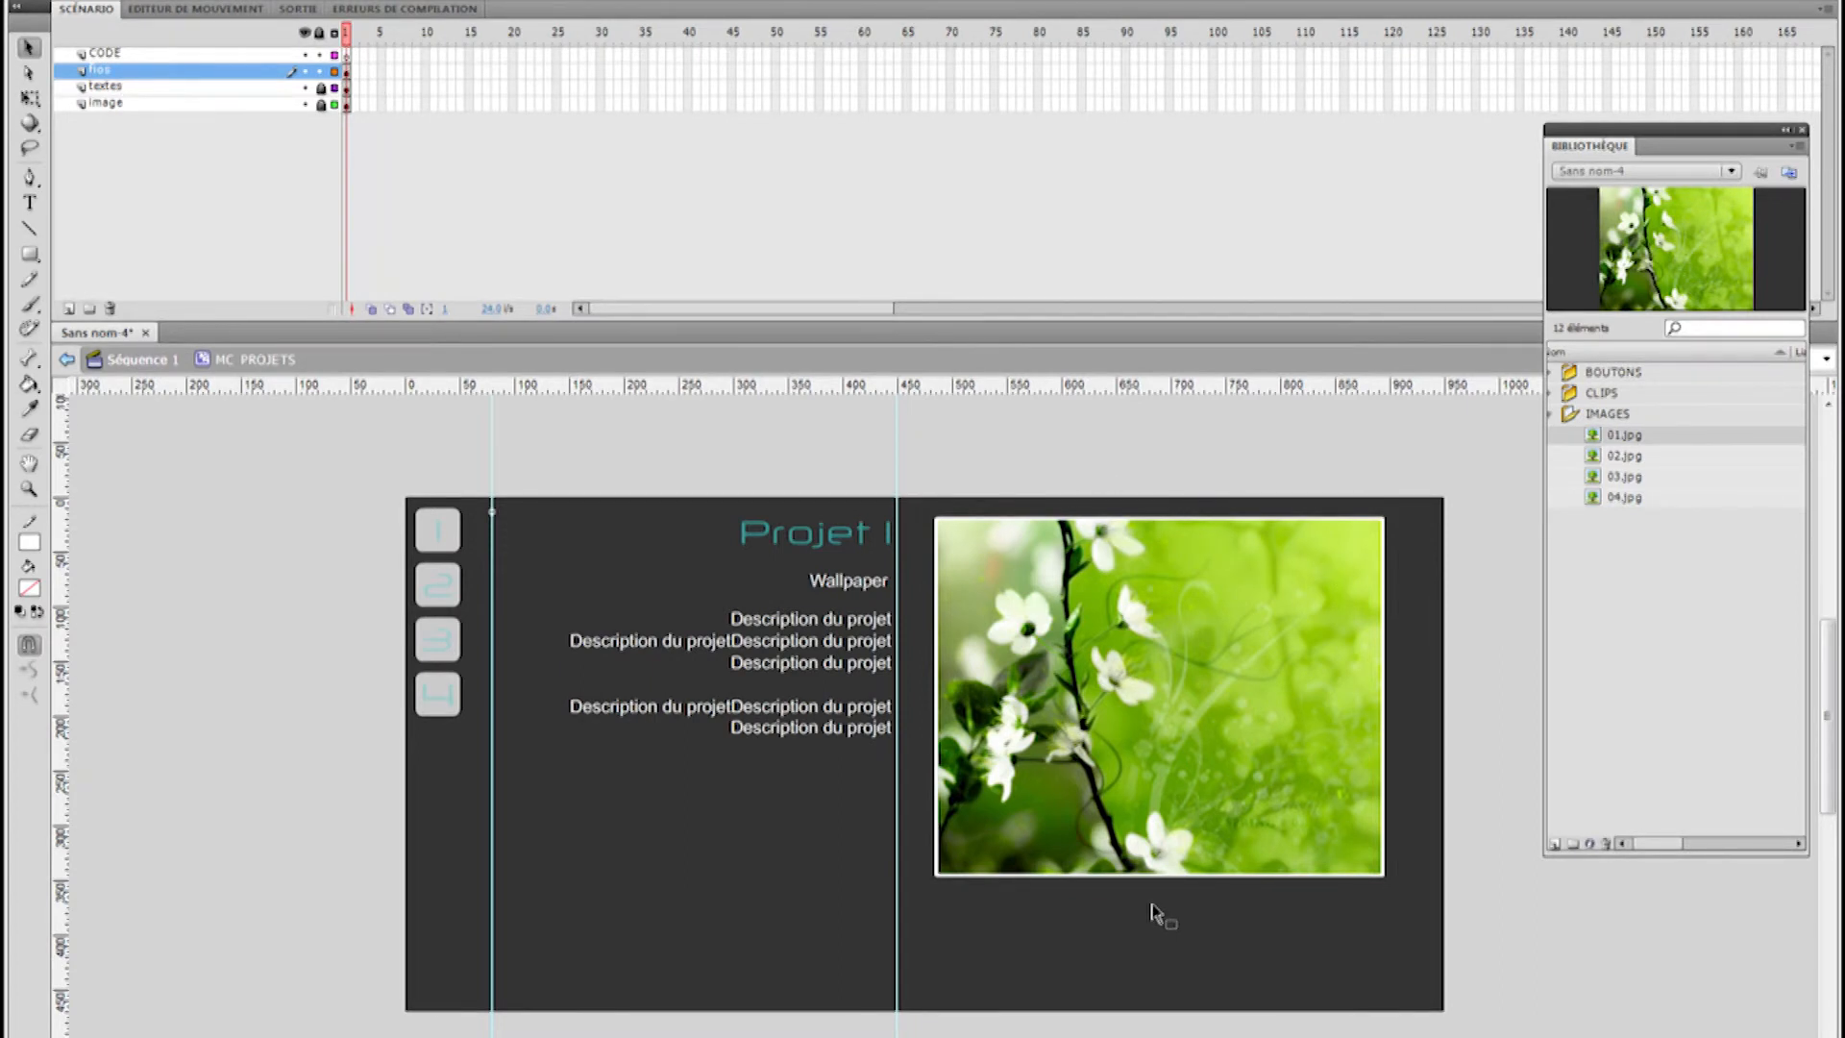
pyautogui.click(373, 71)
pyautogui.press('F5')
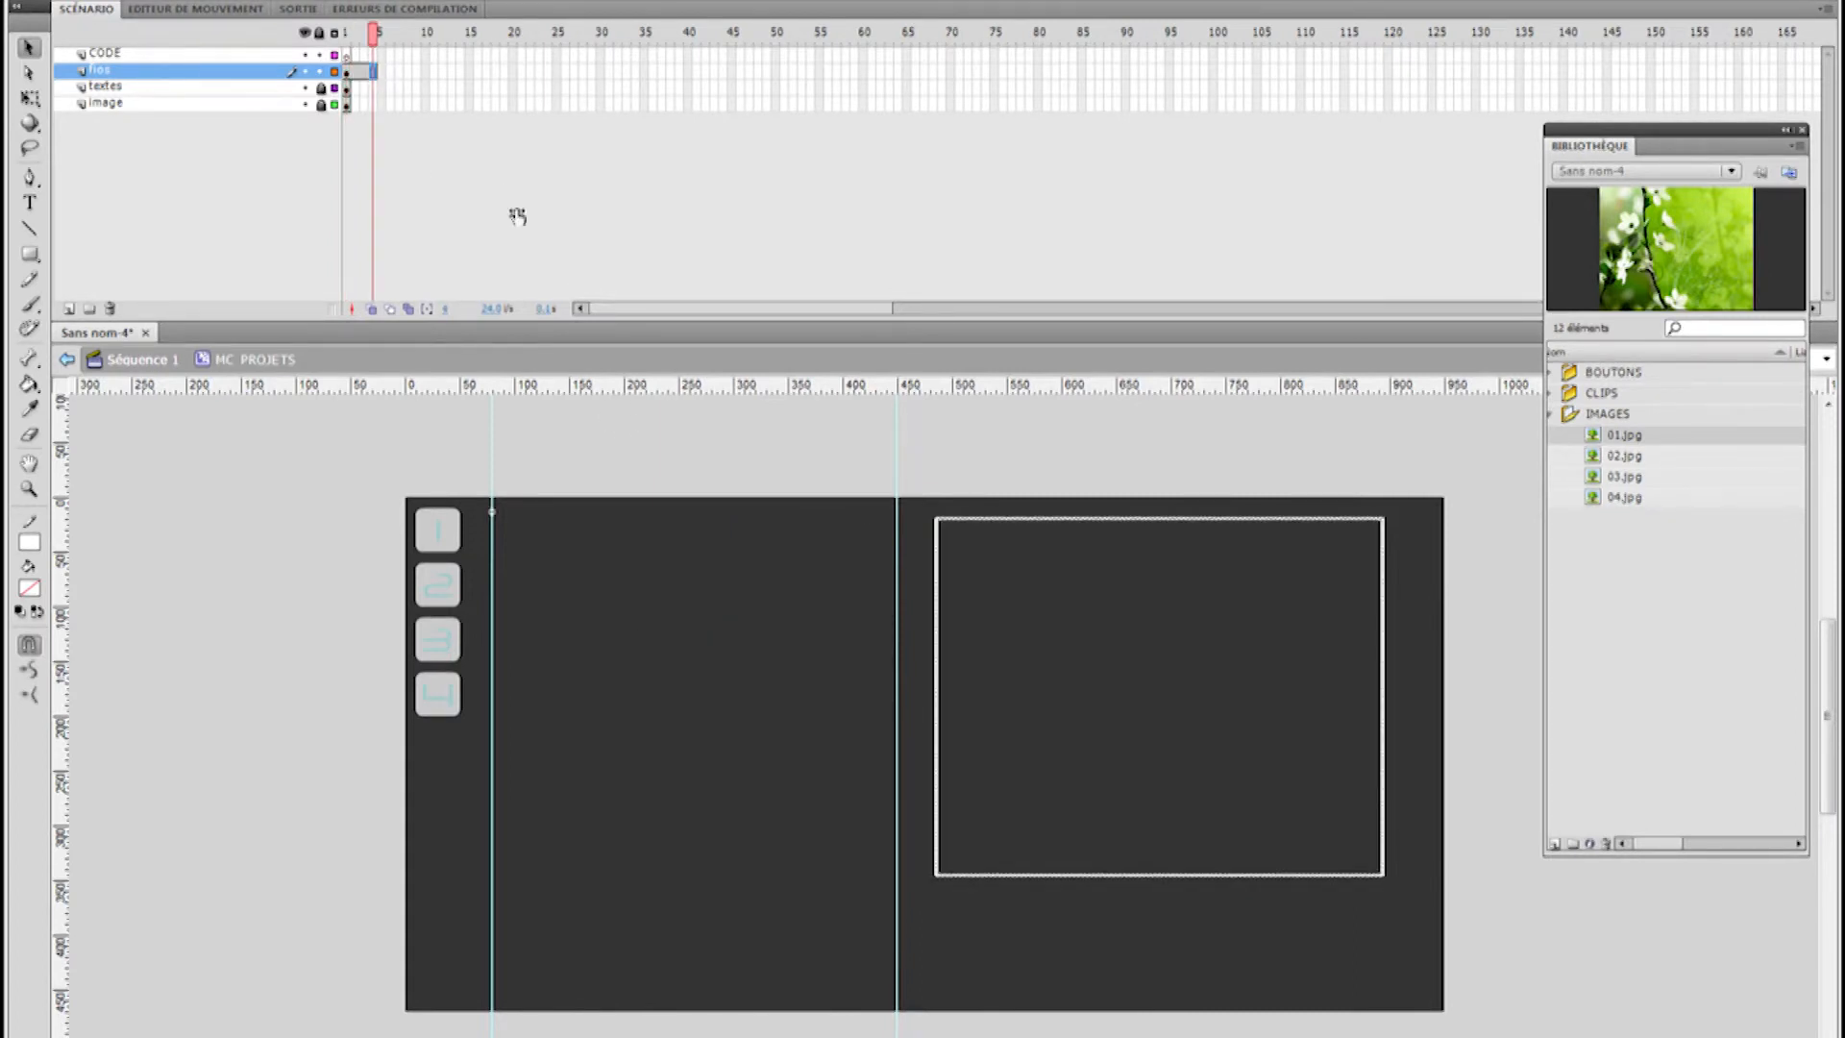
# Insert keyframes at frame 2 on the textes and image layers, and lock the fios layer
pyautogui.moveTo(382, 36)
pyautogui.mouseDown()
pyautogui.moveTo(350, 39)
pyautogui.moveTo(366, 40)
pyautogui.mouseUp()
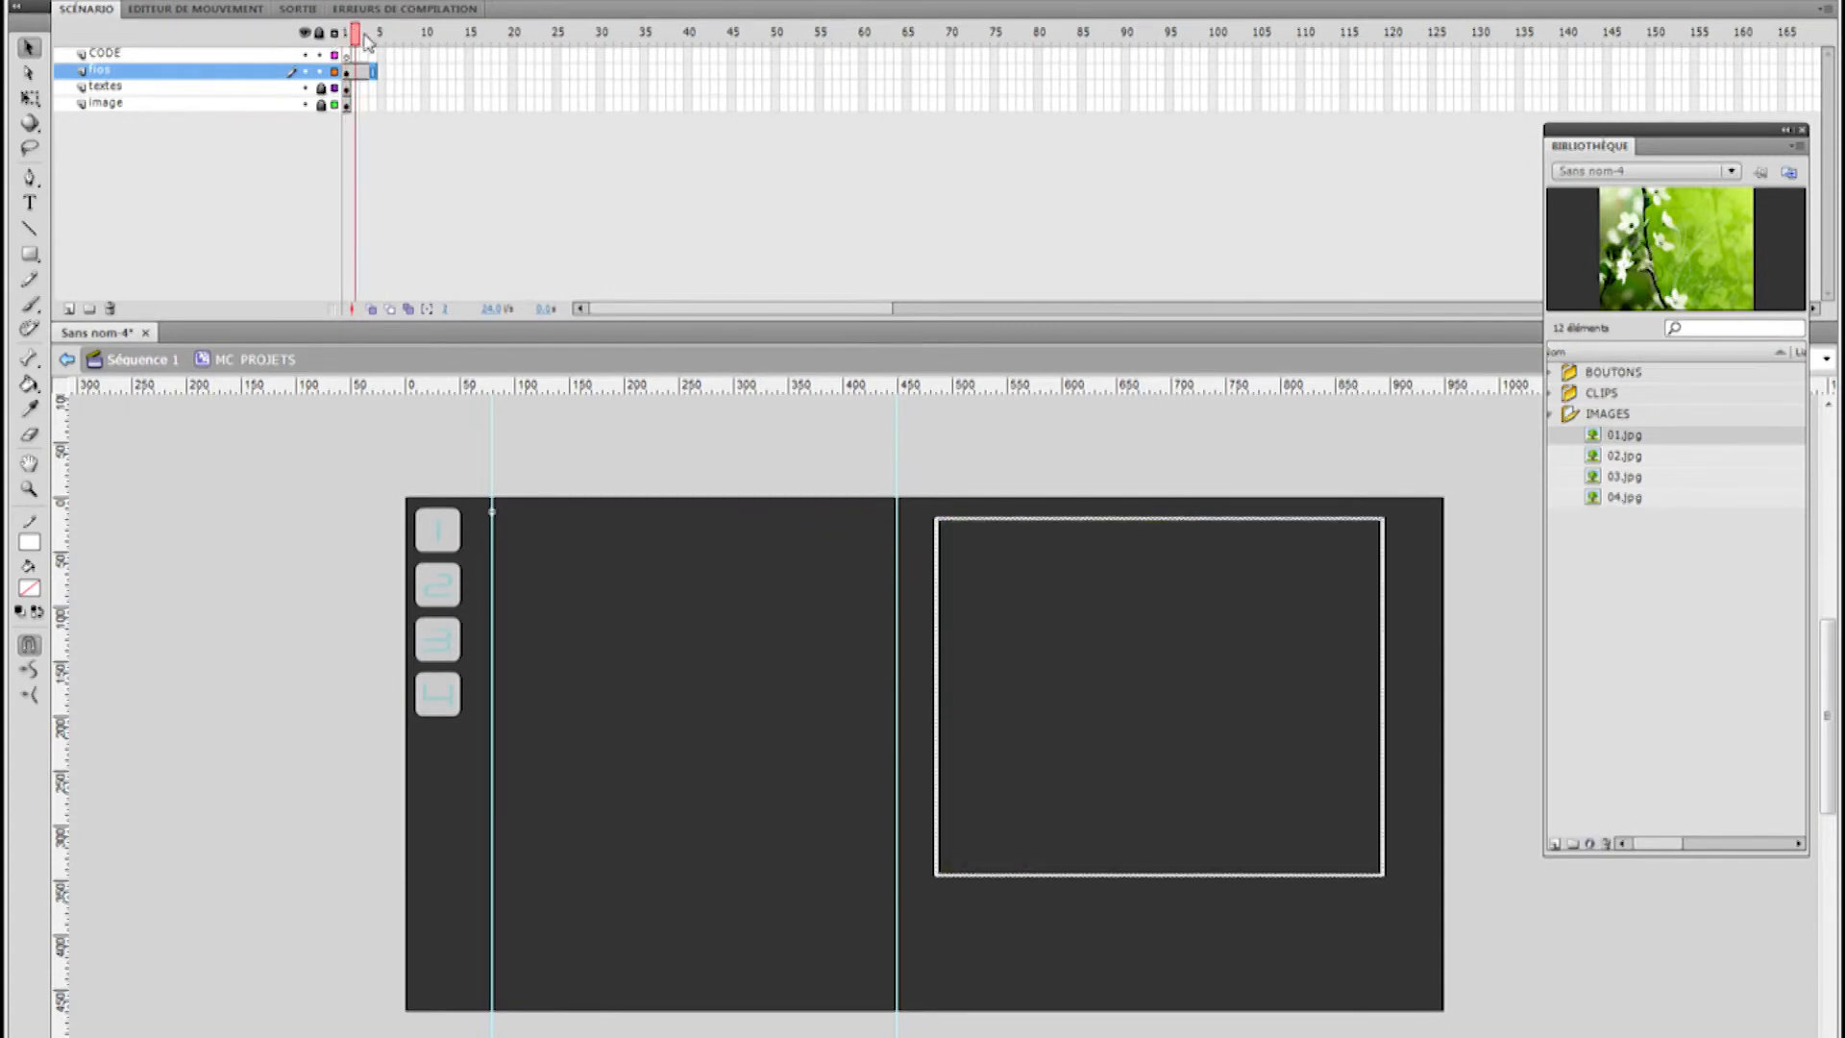
pyautogui.click(356, 89)
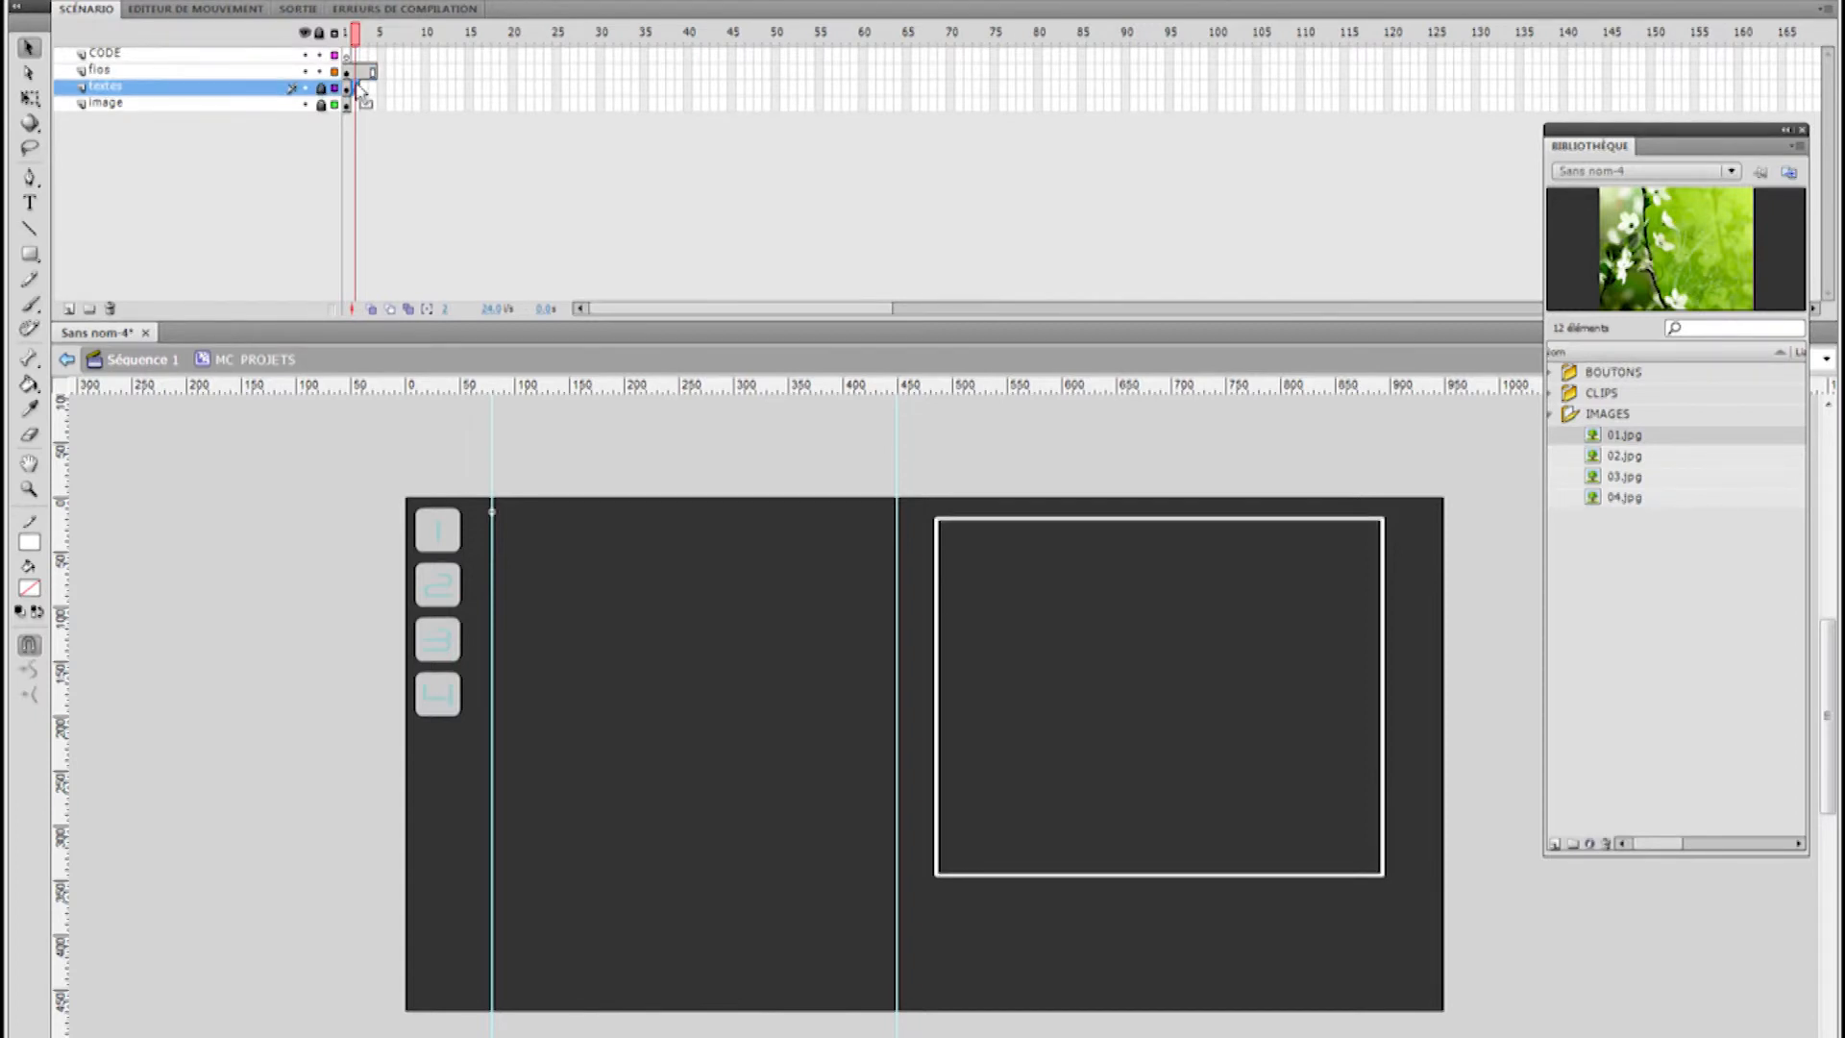
pyautogui.hotkey('ctrl', 'shift', 'v')
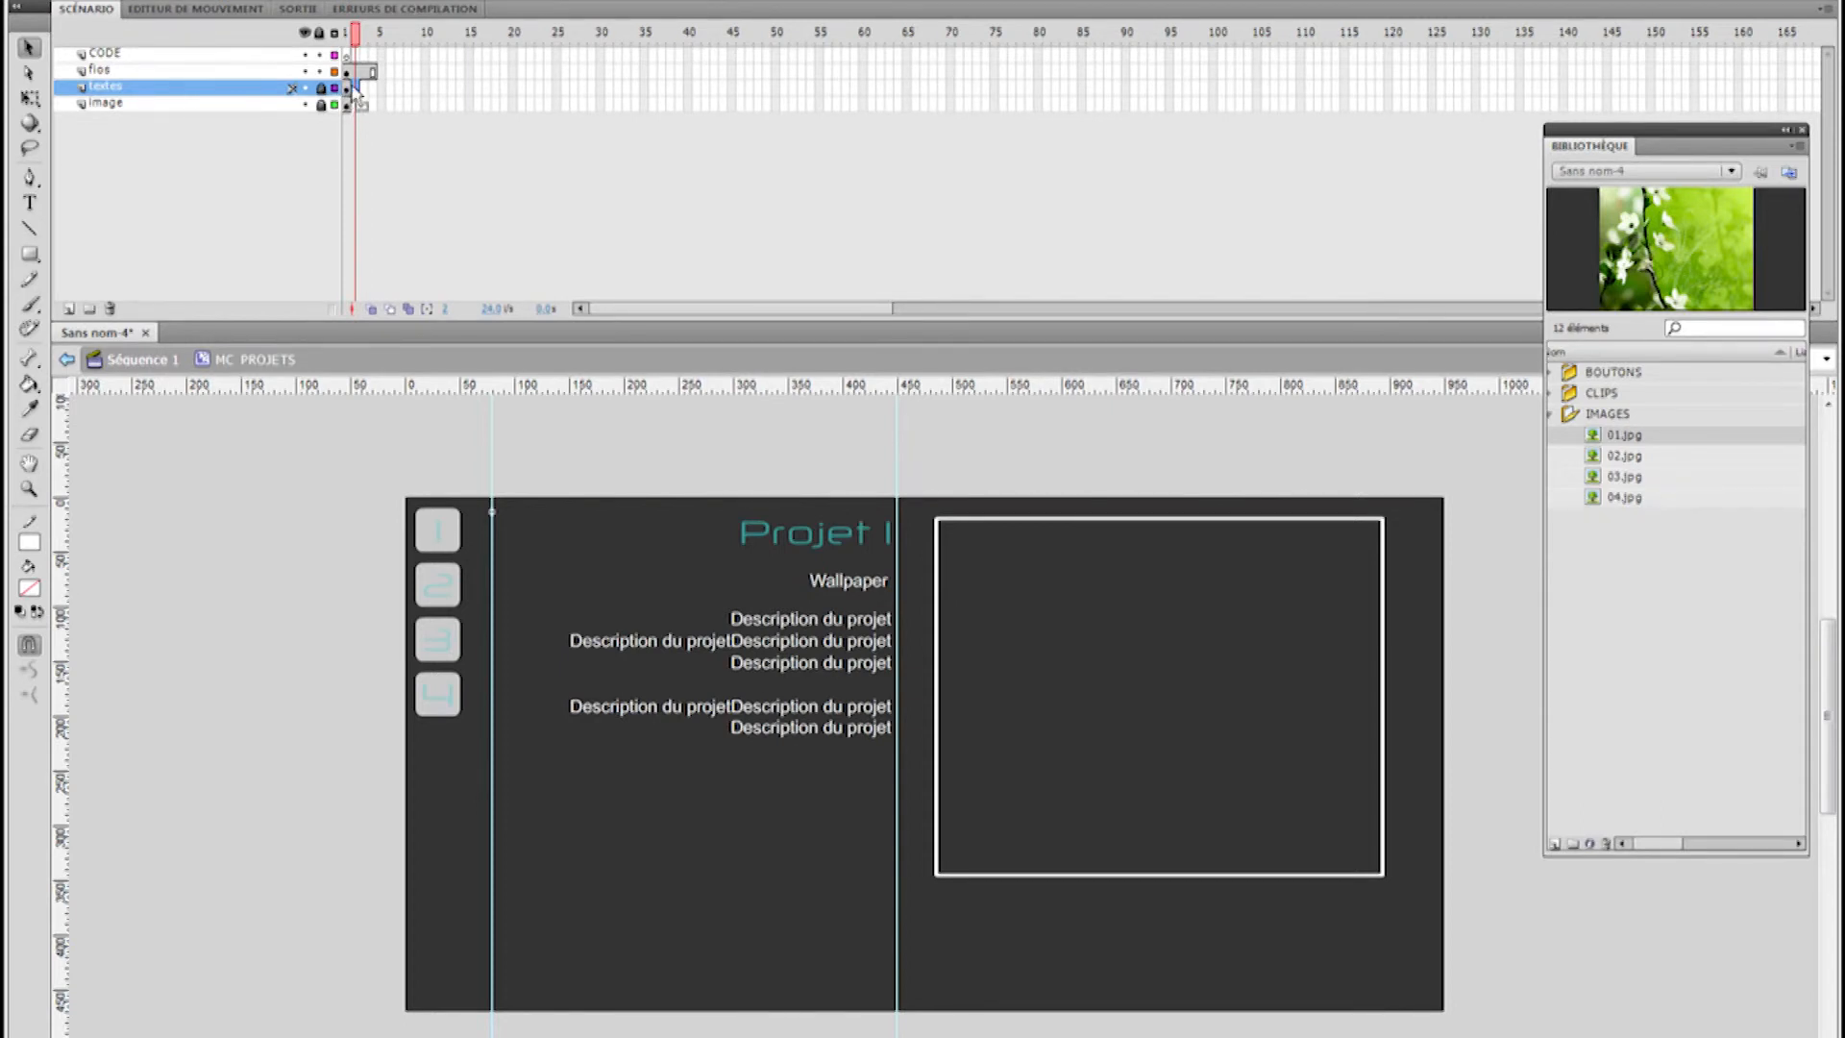
pyautogui.click(353, 104)
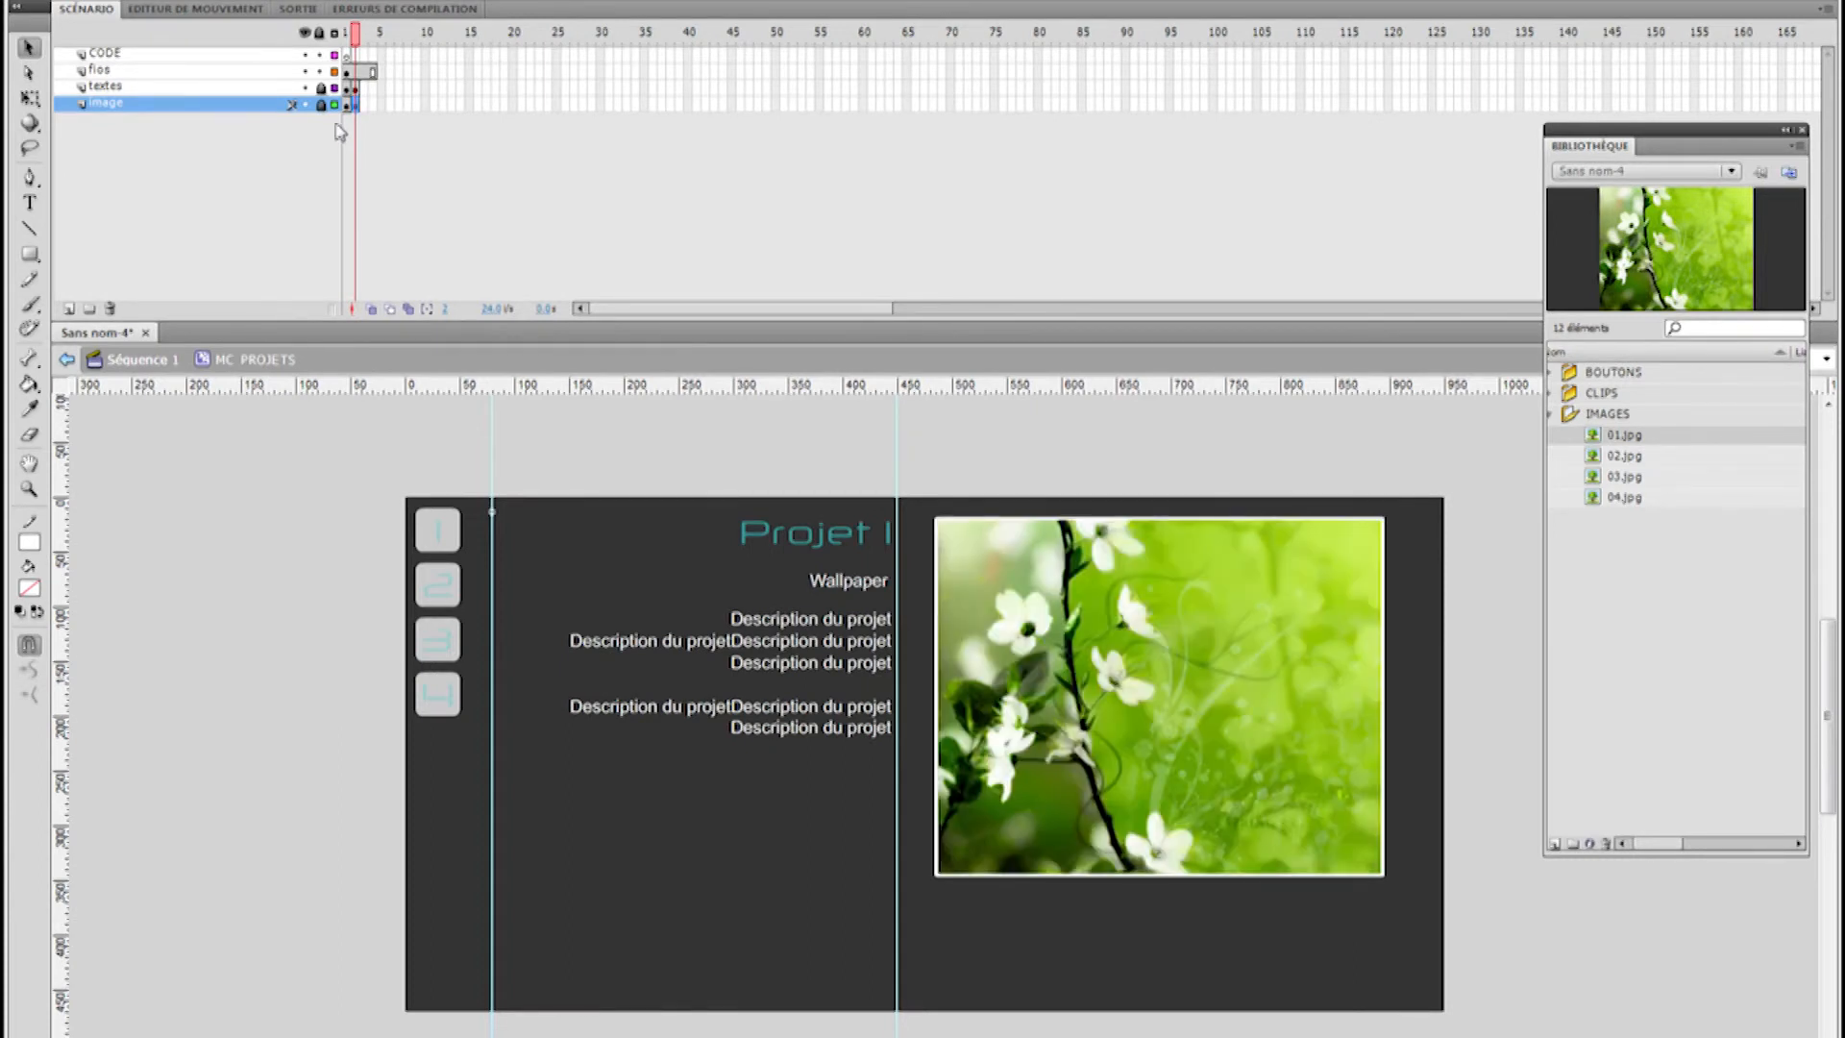
pyautogui.click(321, 72)
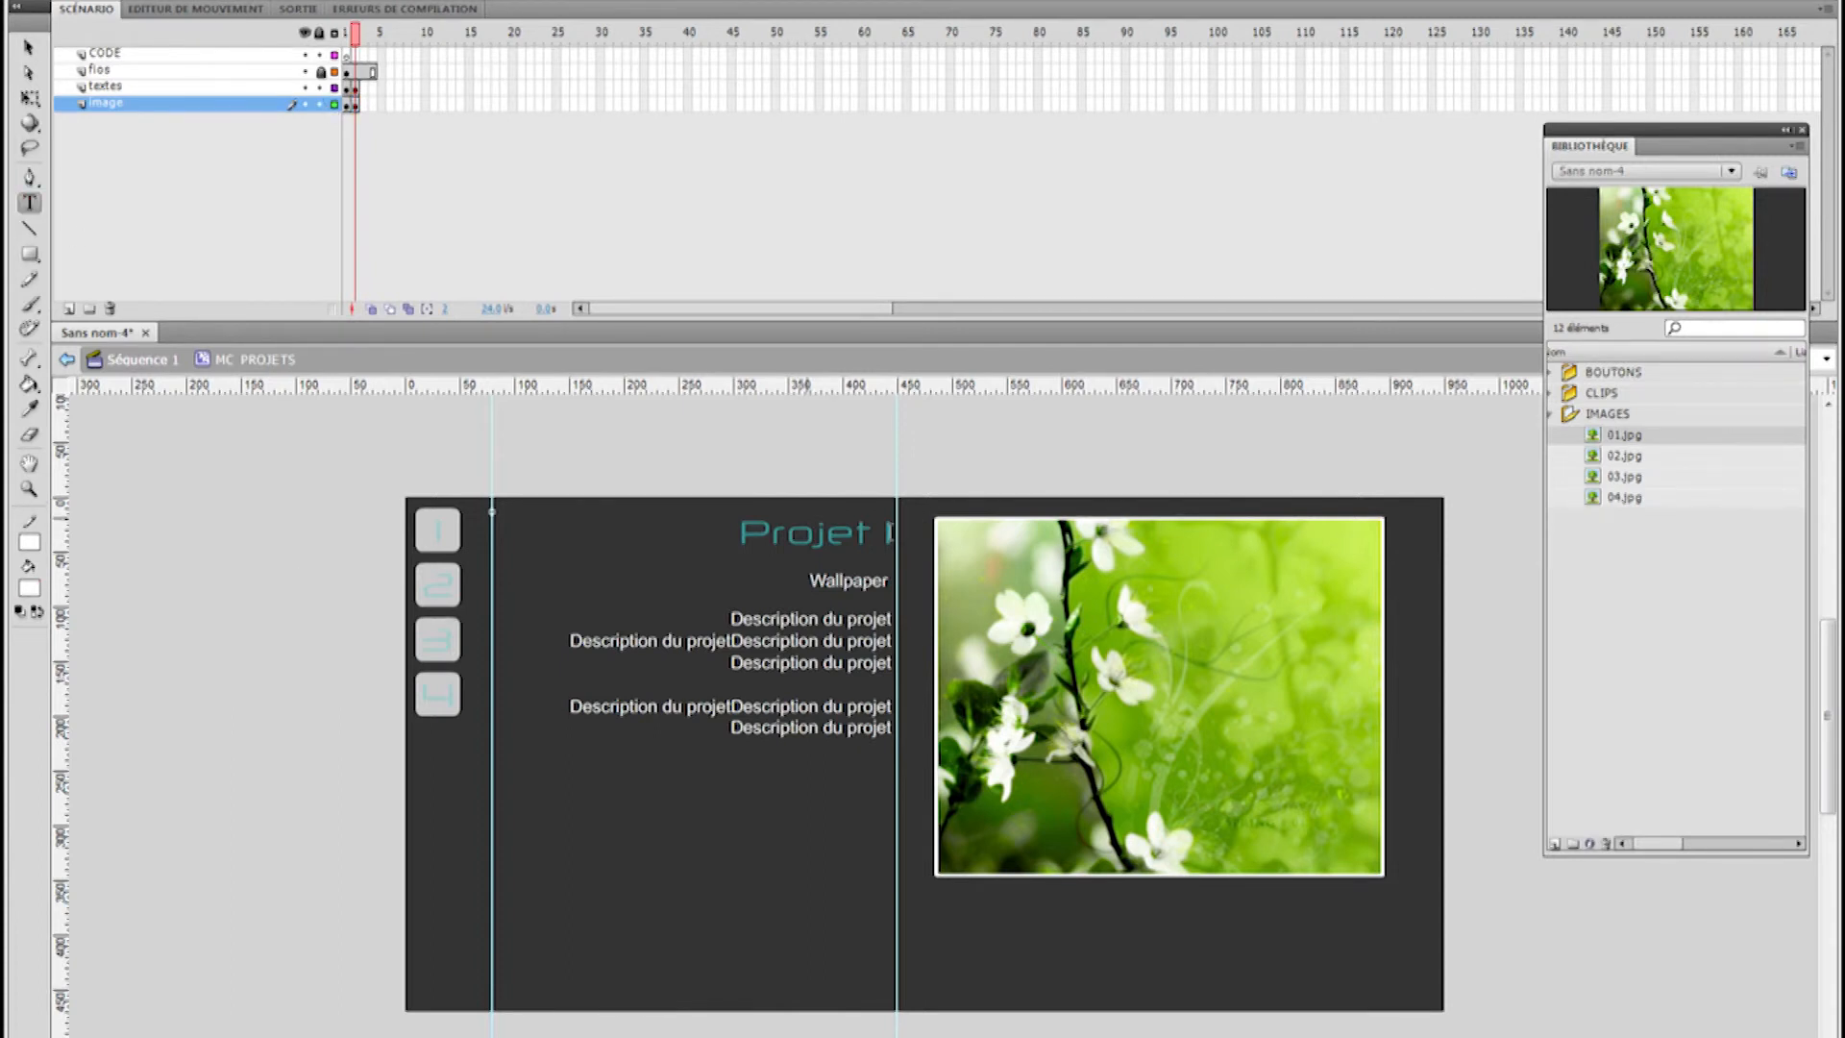
# Change the project title in frame 2 to "Projet 2"
pyautogui.click(888, 533)
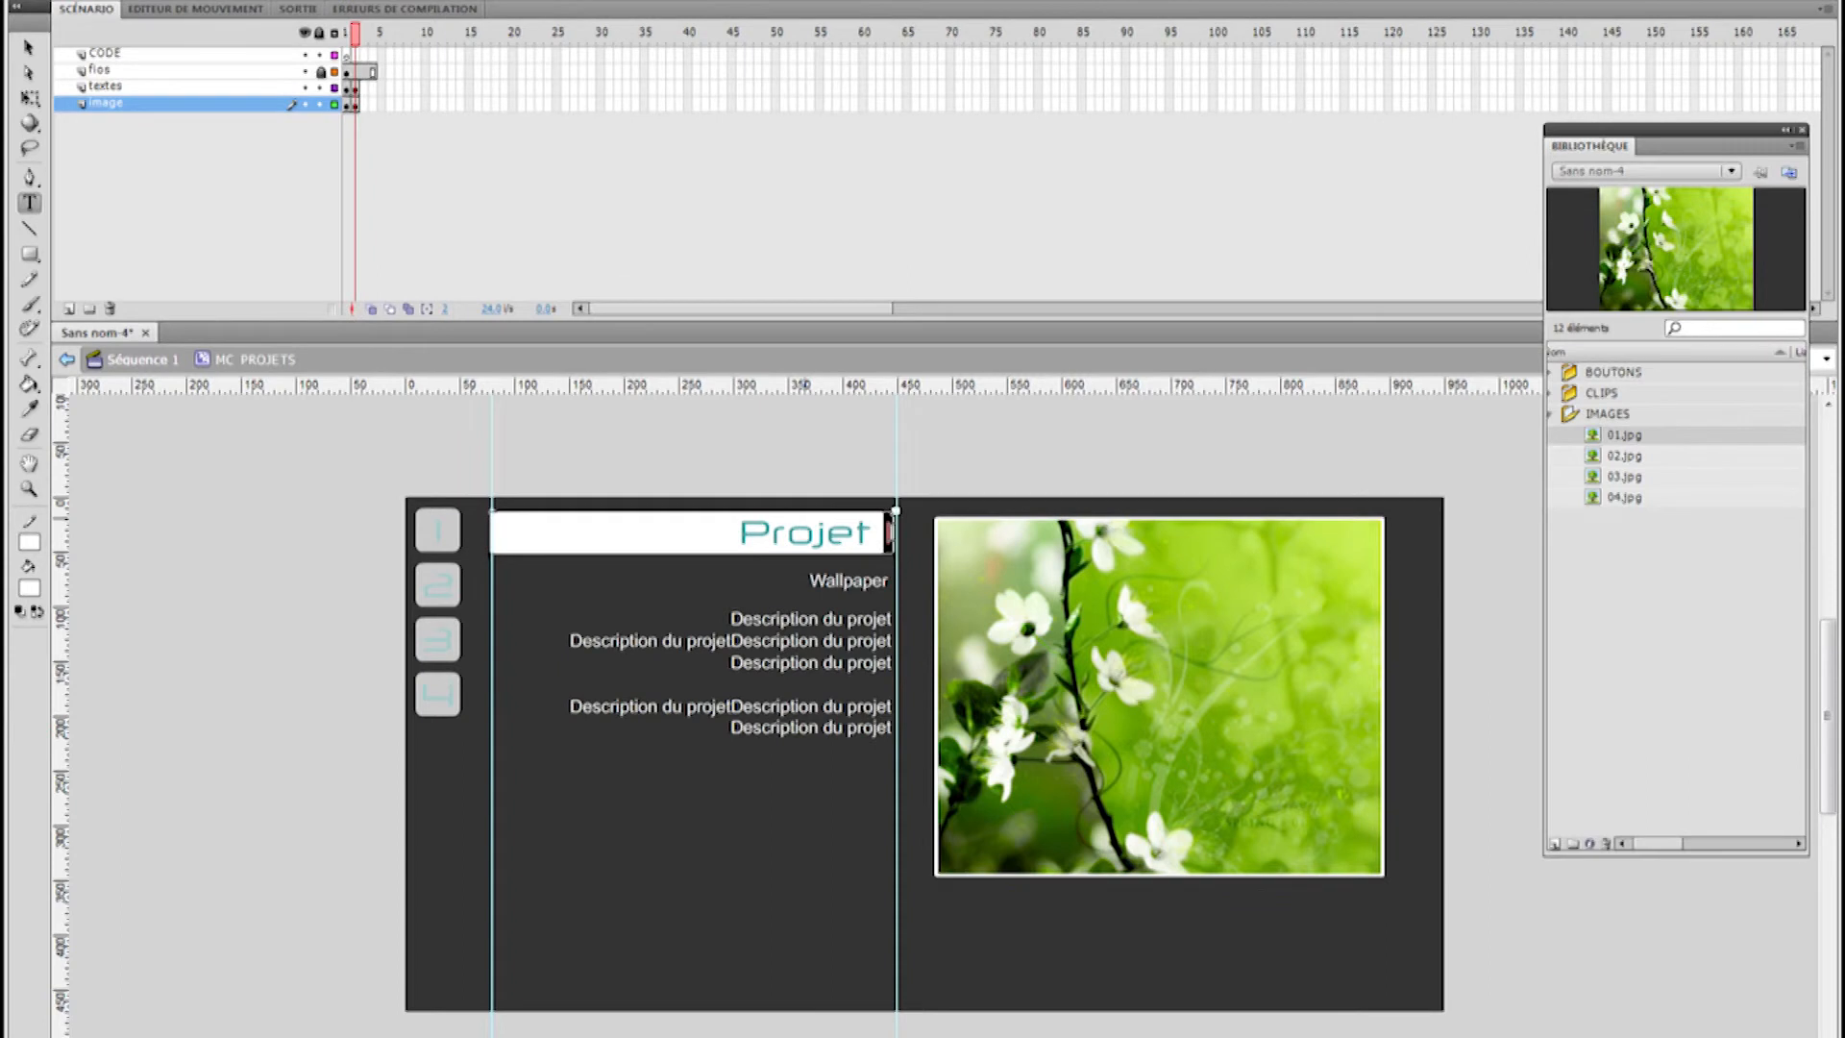
pyautogui.write('2')
pyautogui.click(824, 581)
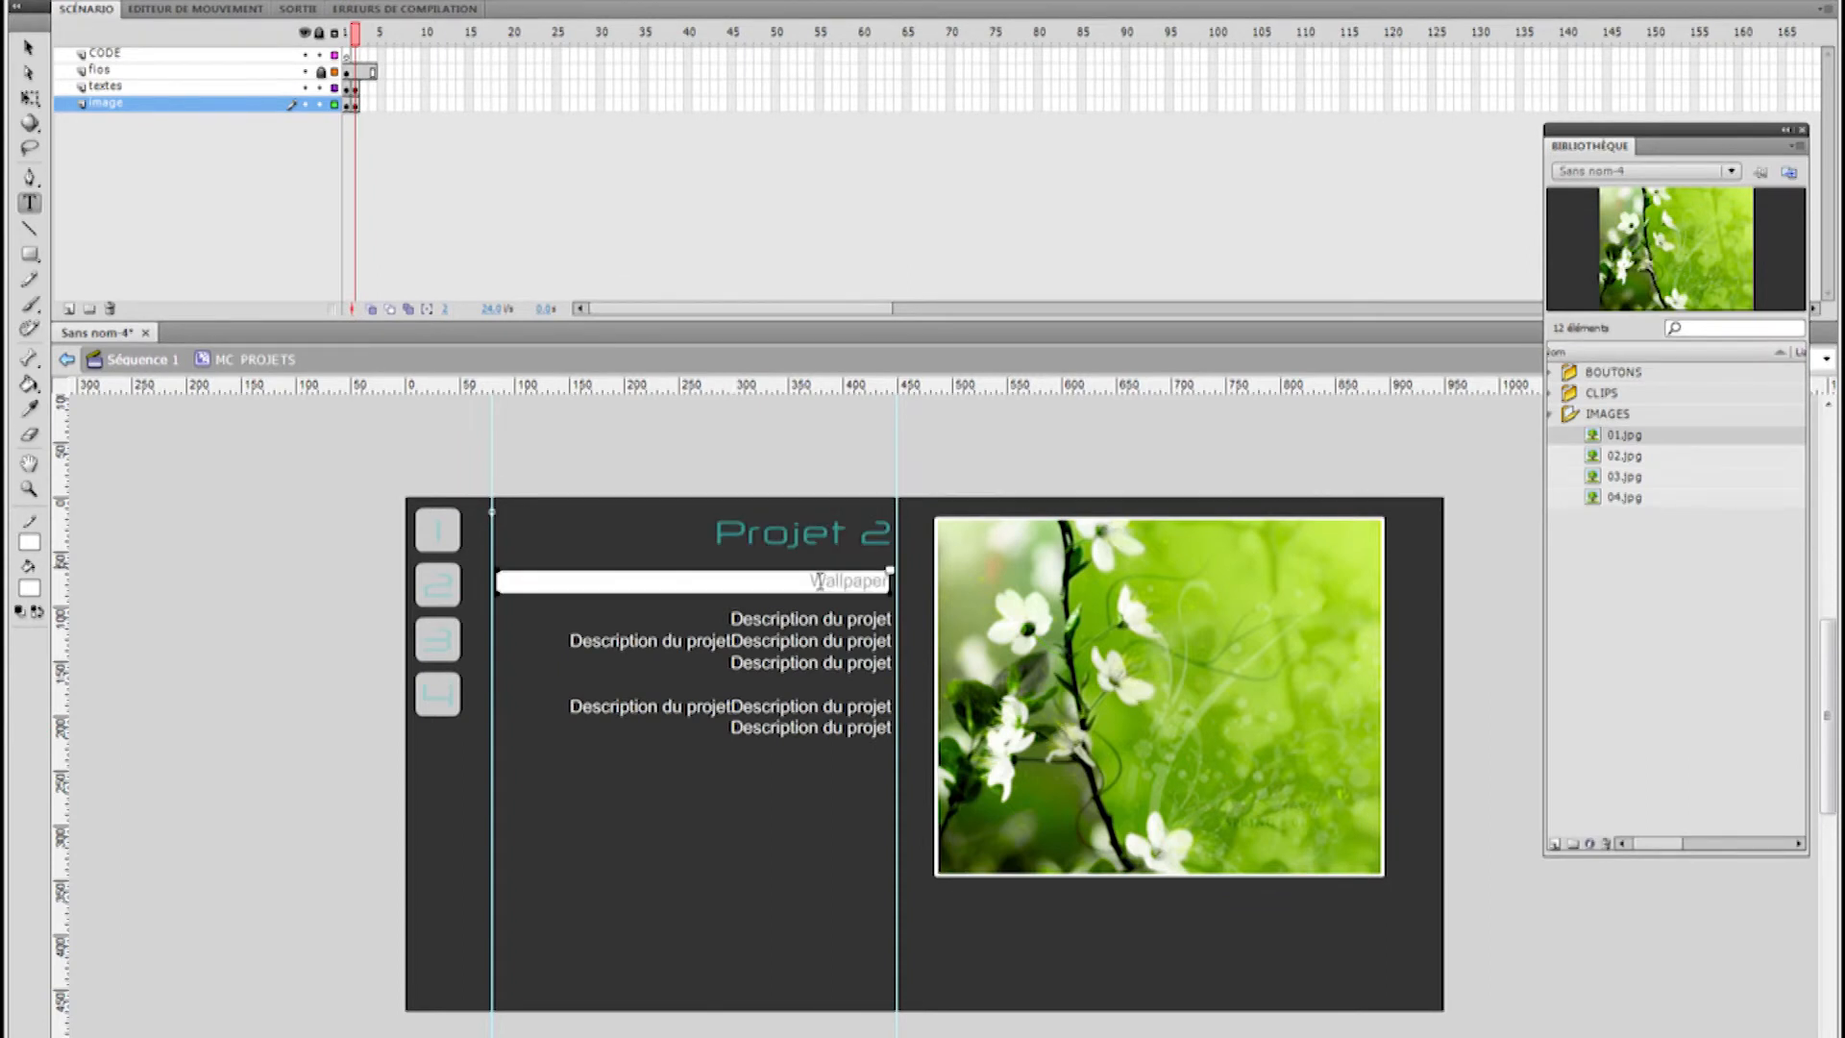
# Split the frame 2 description with extra line breaks and add a final line "Description du projetDescription du projet" below a blank line
pyautogui.click(735, 642)
pyautogui.press('Return')
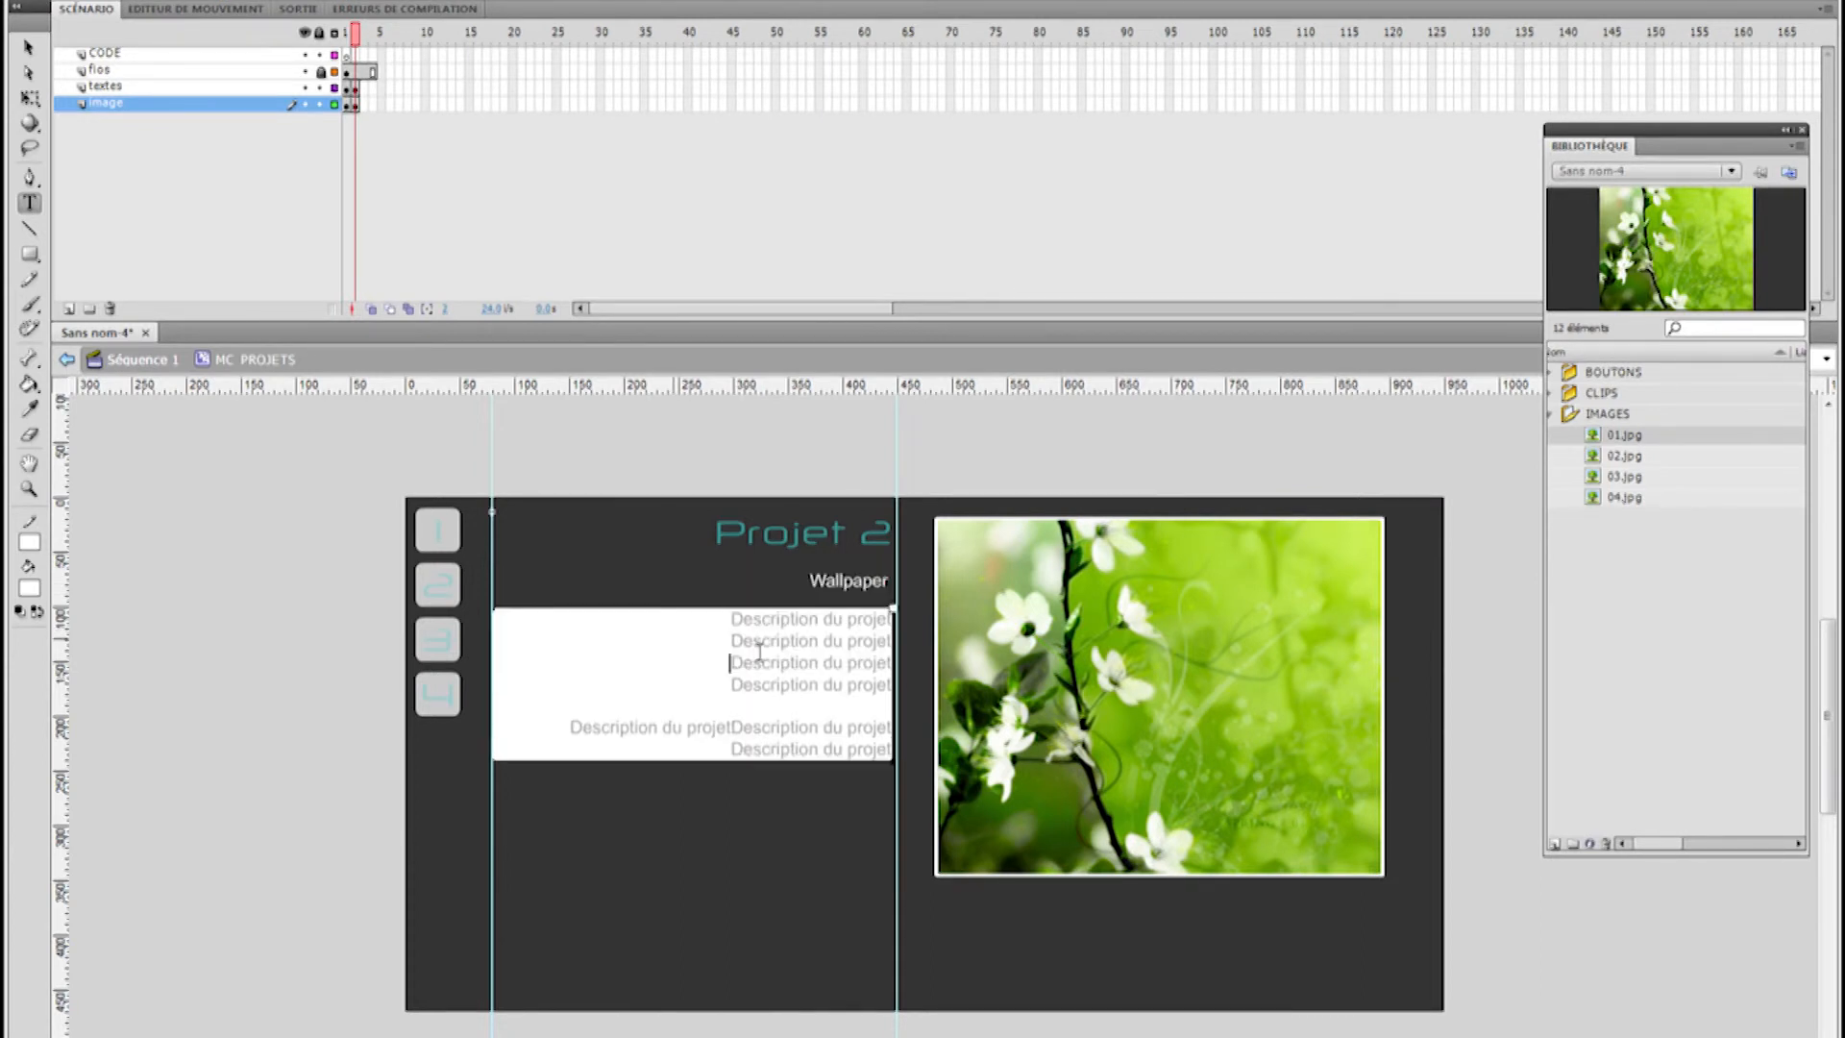
pyautogui.press('Return')
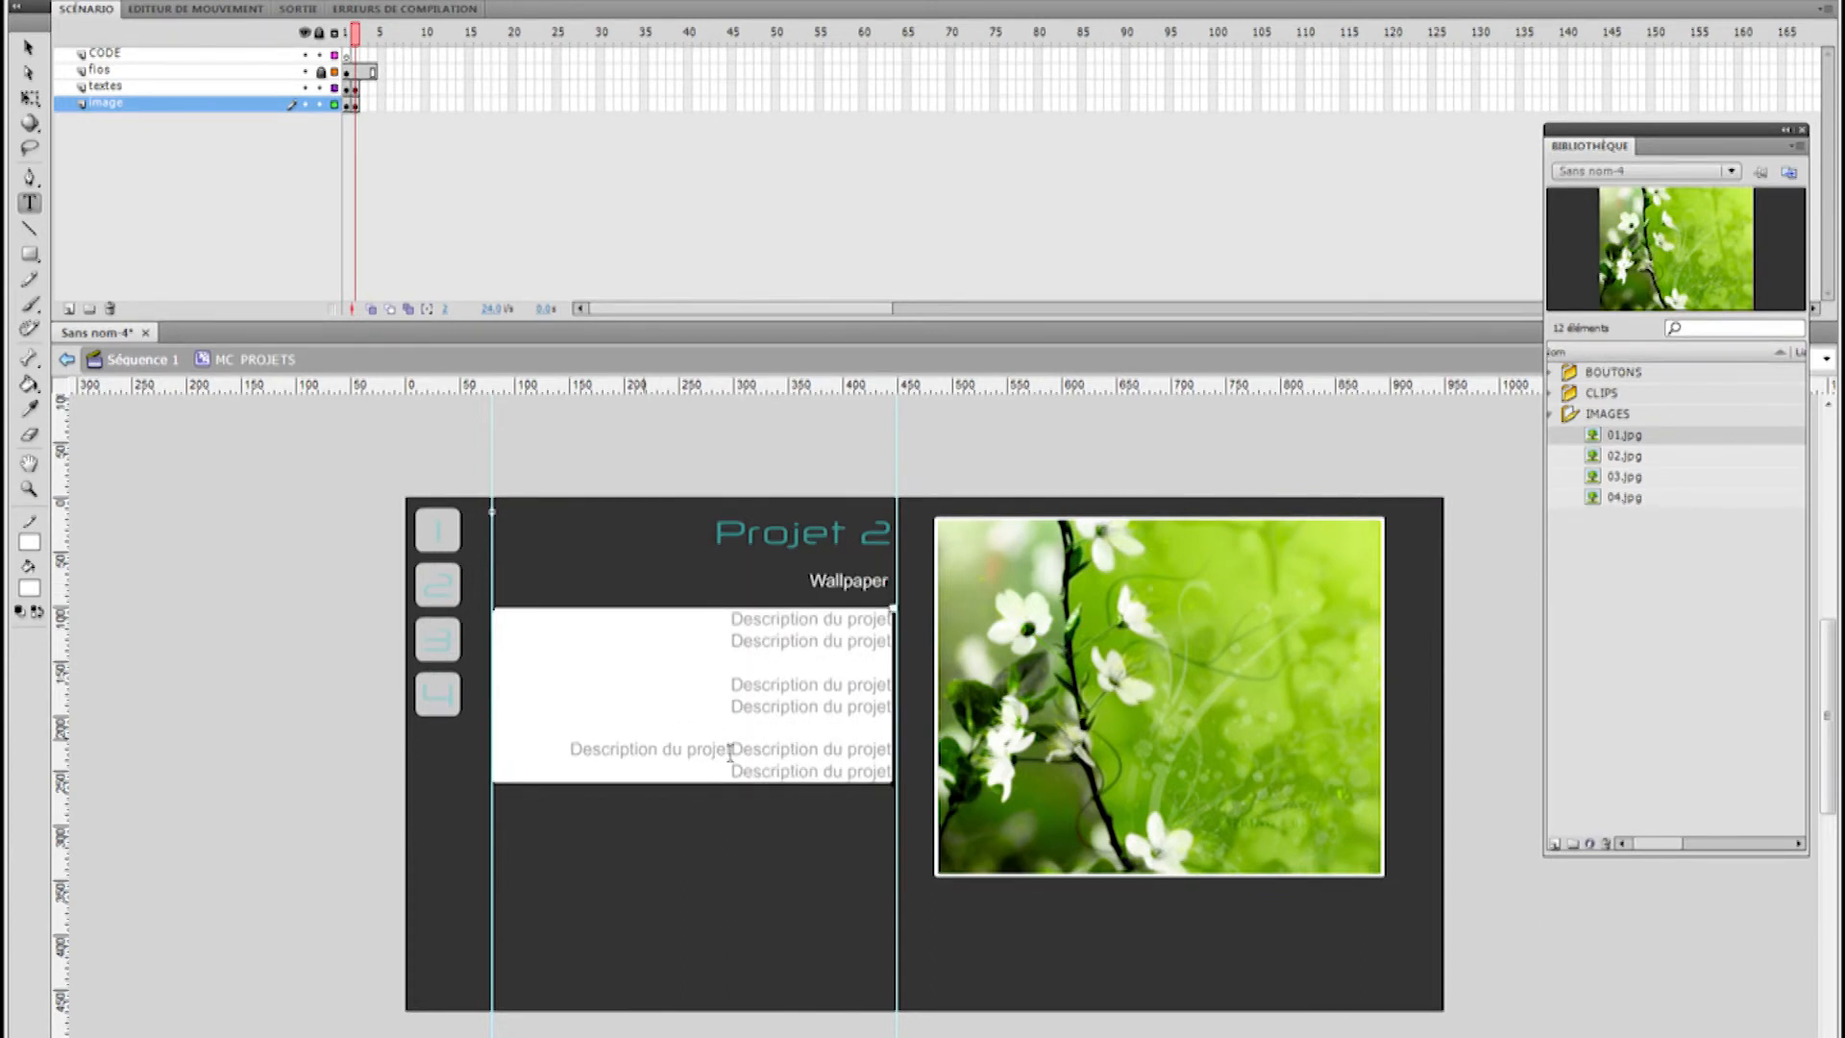
pyautogui.moveTo(727, 771); pyautogui.dragTo(906, 776)
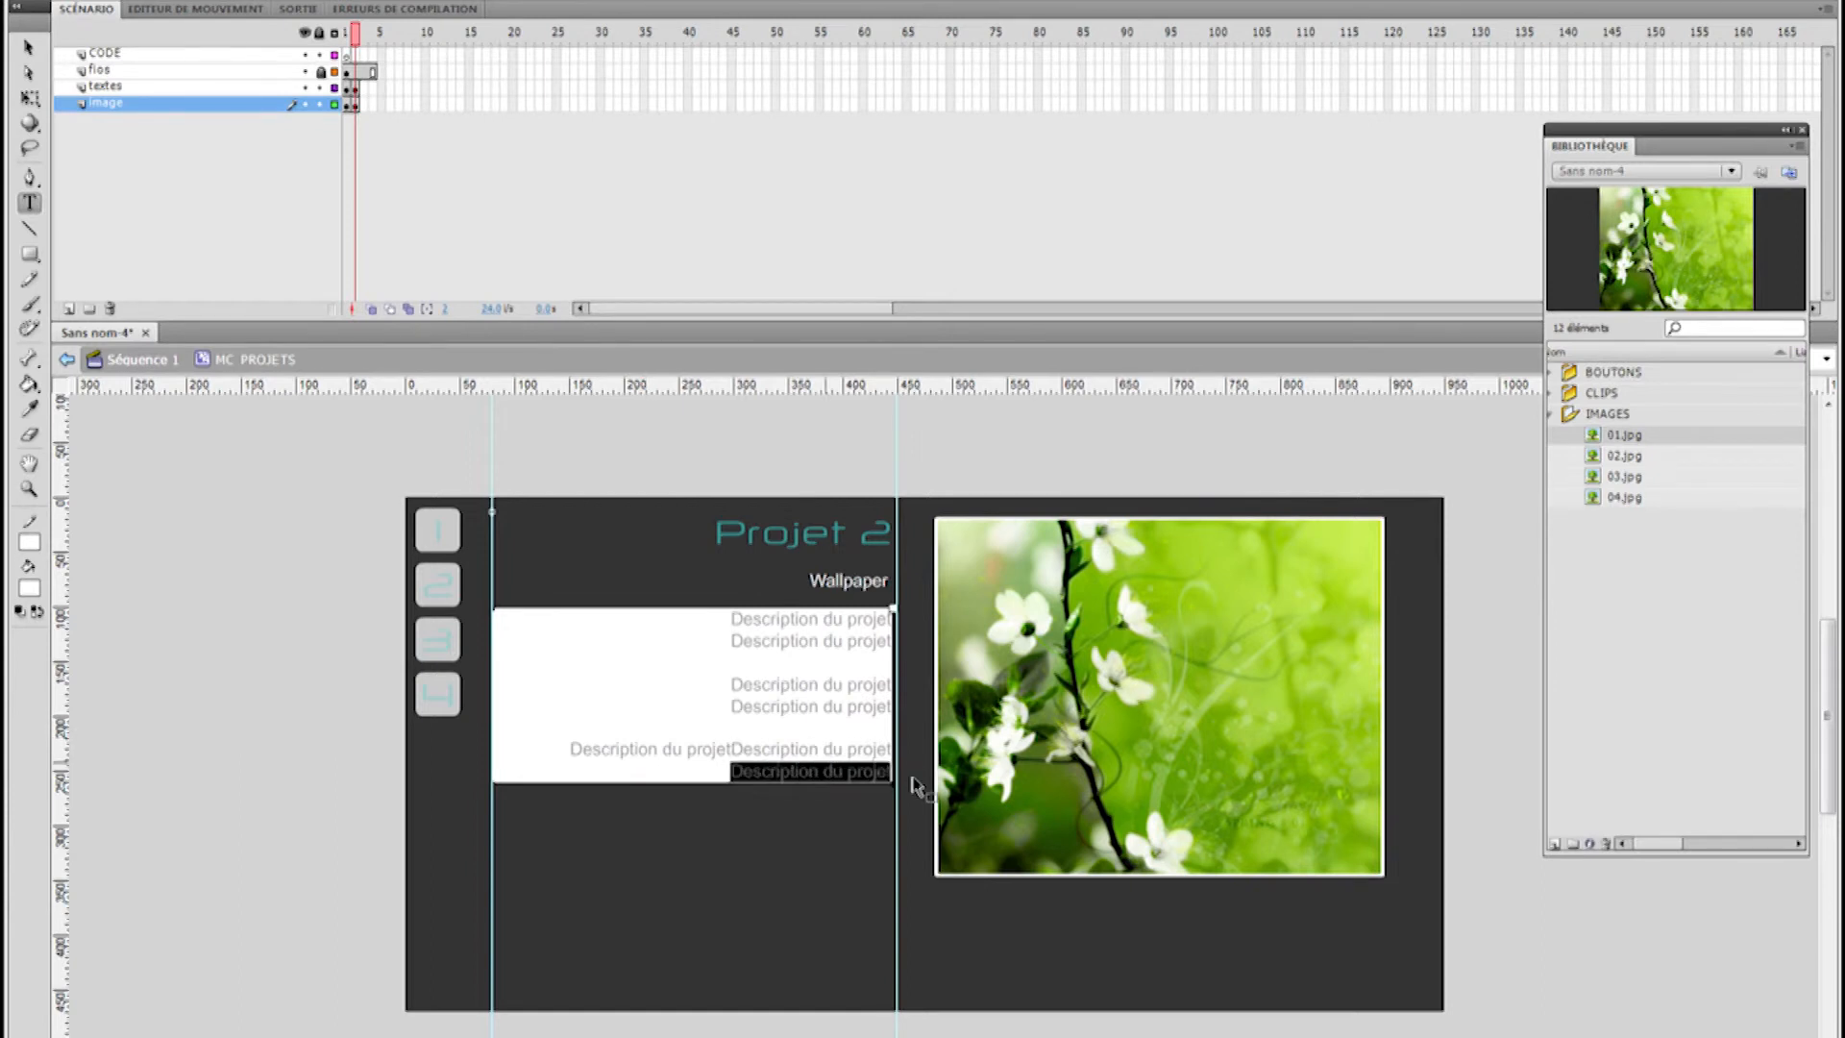
pyautogui.press('Right')
pyautogui.press('Return')
pyautogui.press('Return')
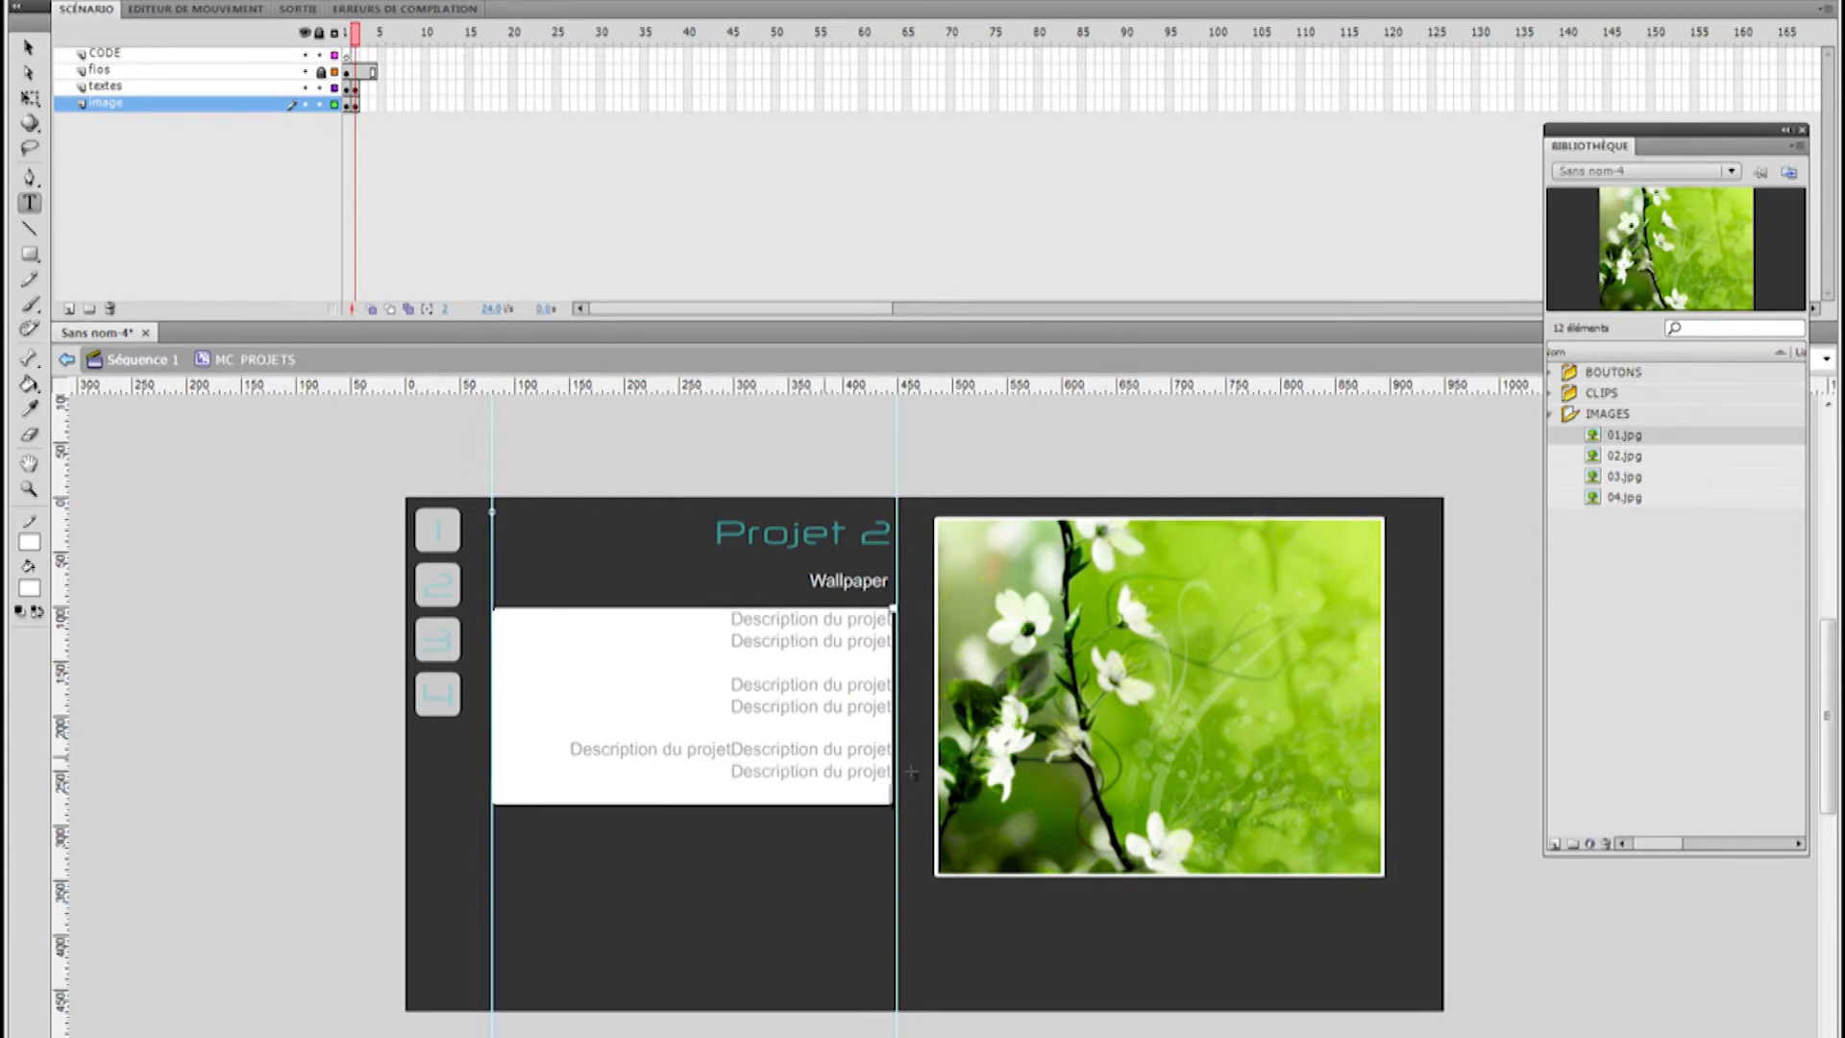
pyautogui.write('Description du projet')
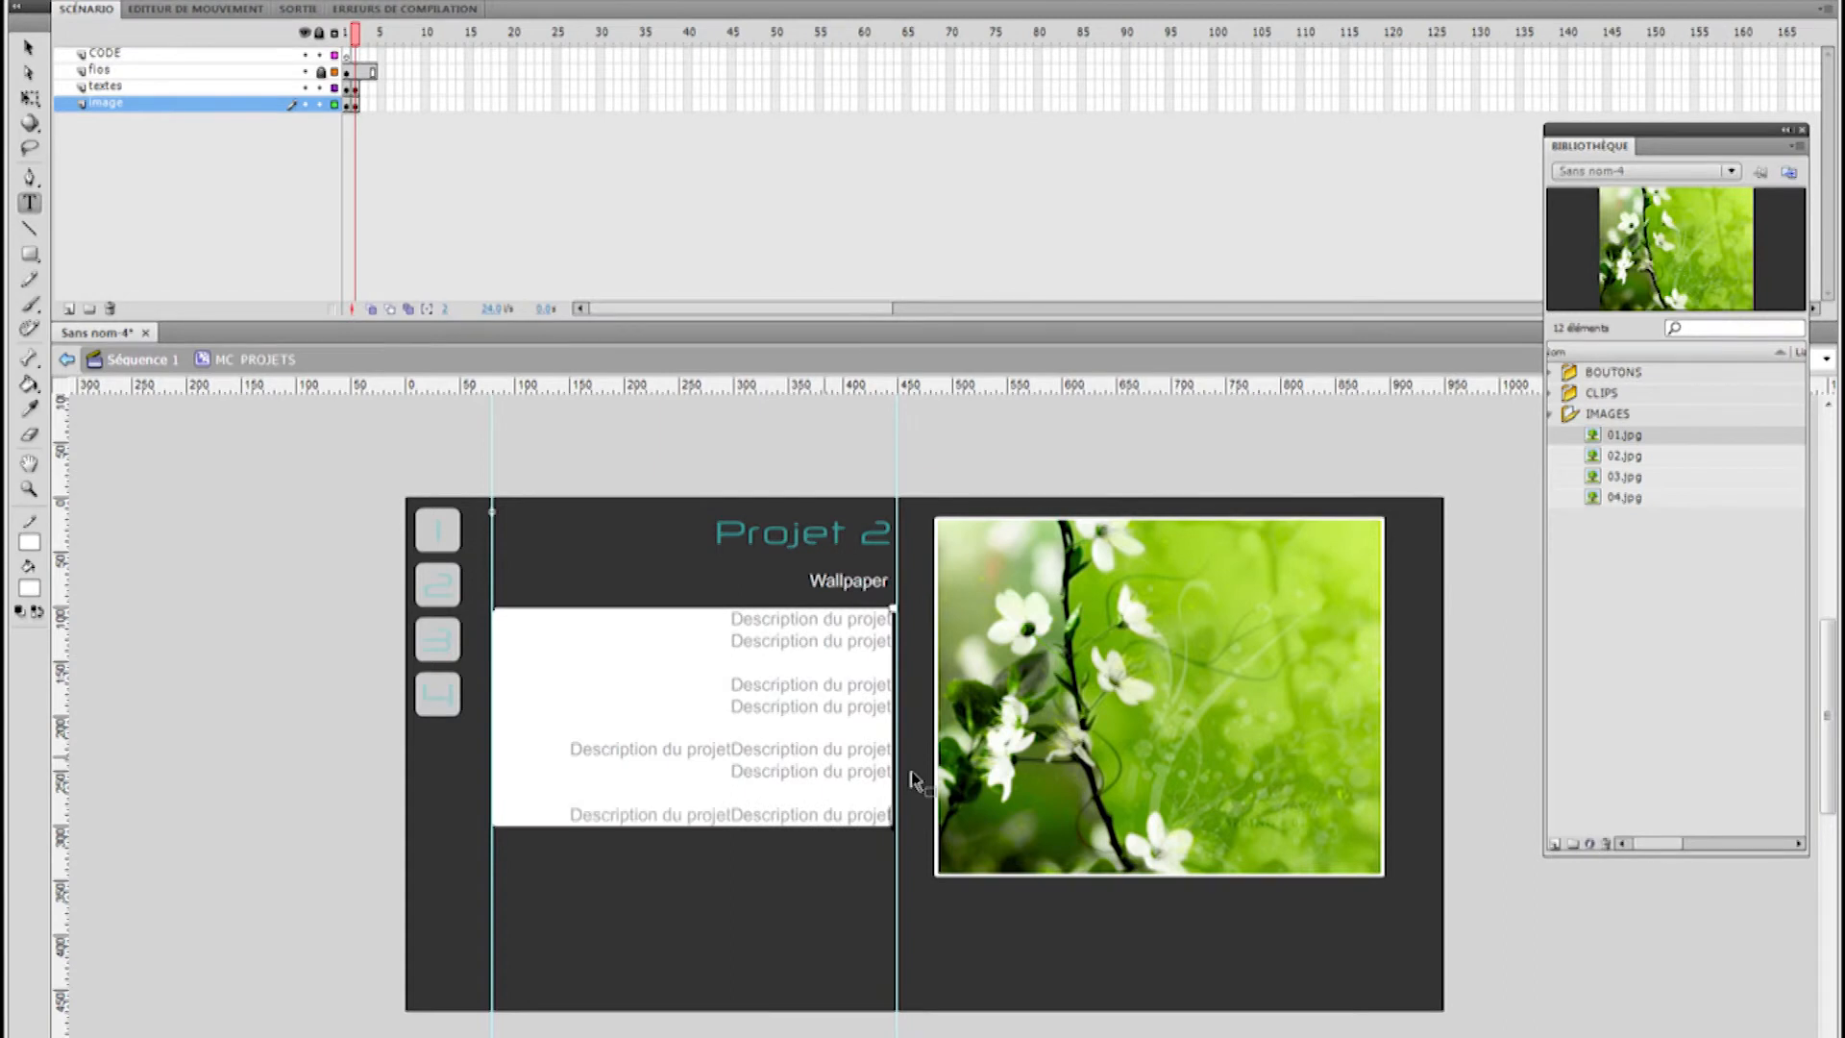
pyautogui.click(29, 46)
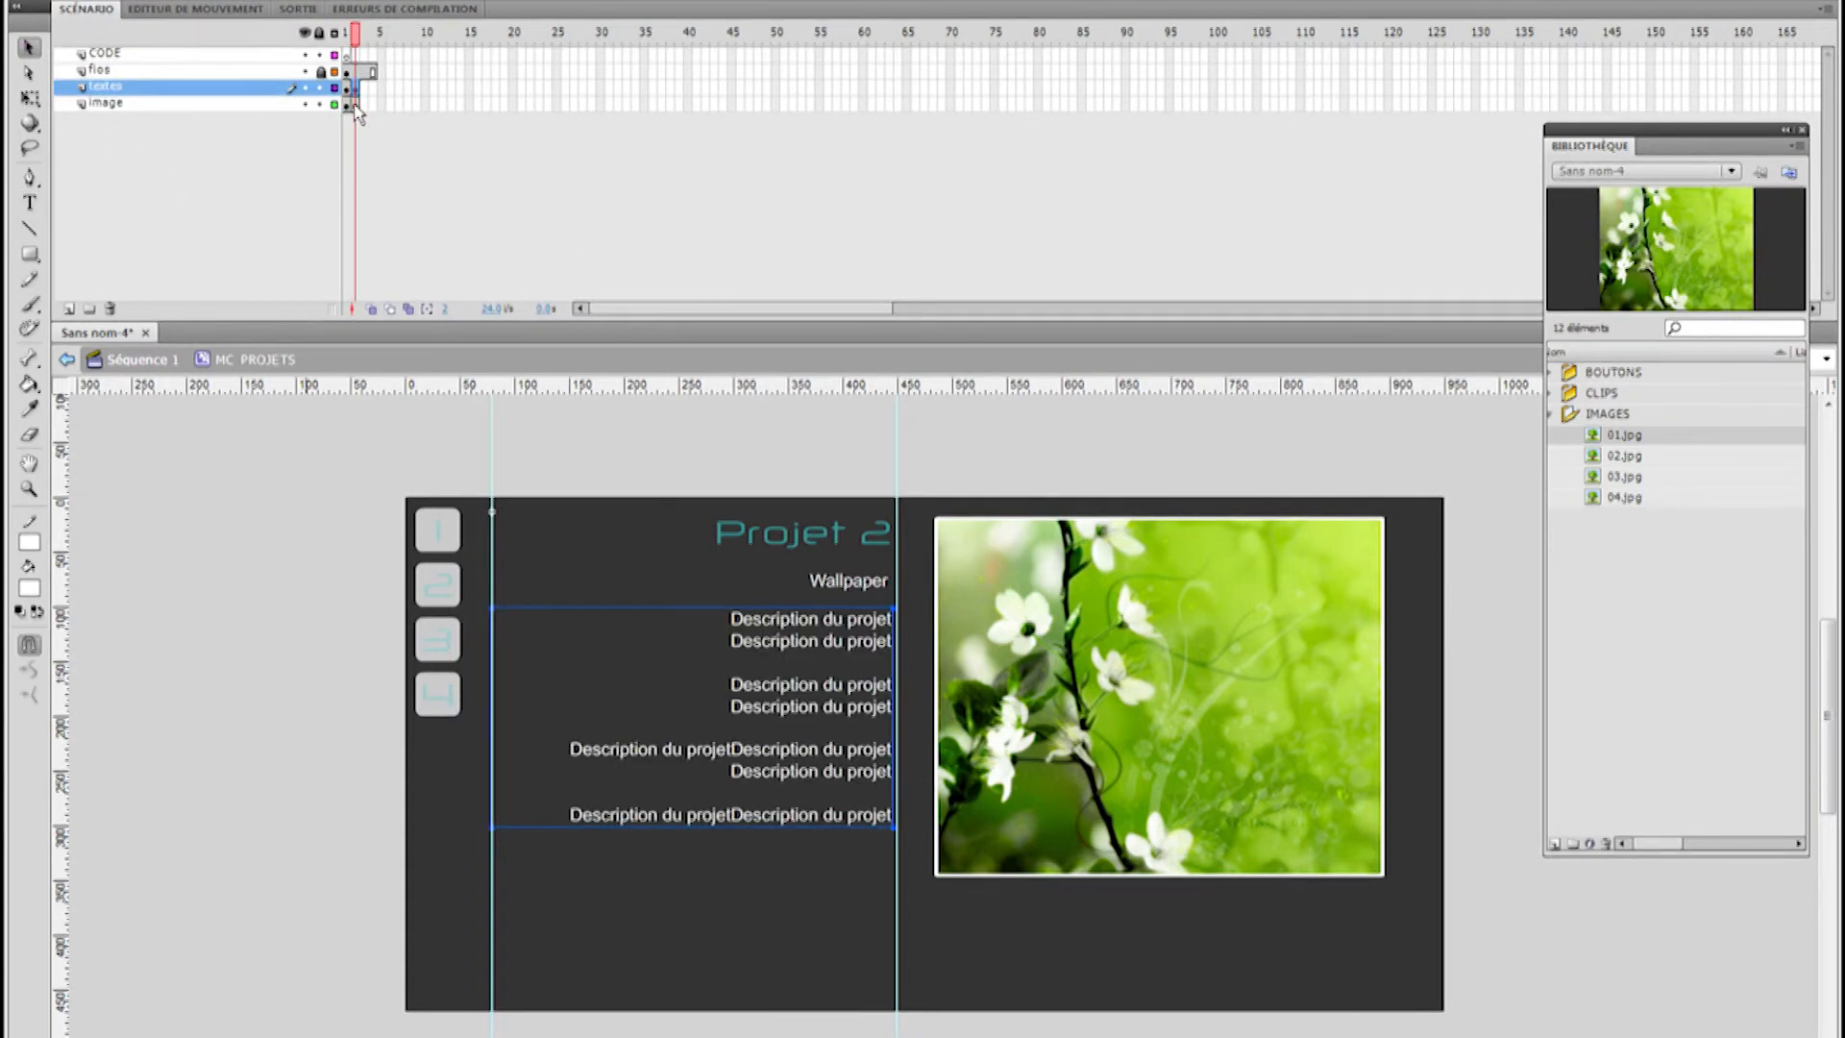
# Swap the bitmap in frame 2 of the image layer for 02.jpg
pyautogui.click(1293, 601)
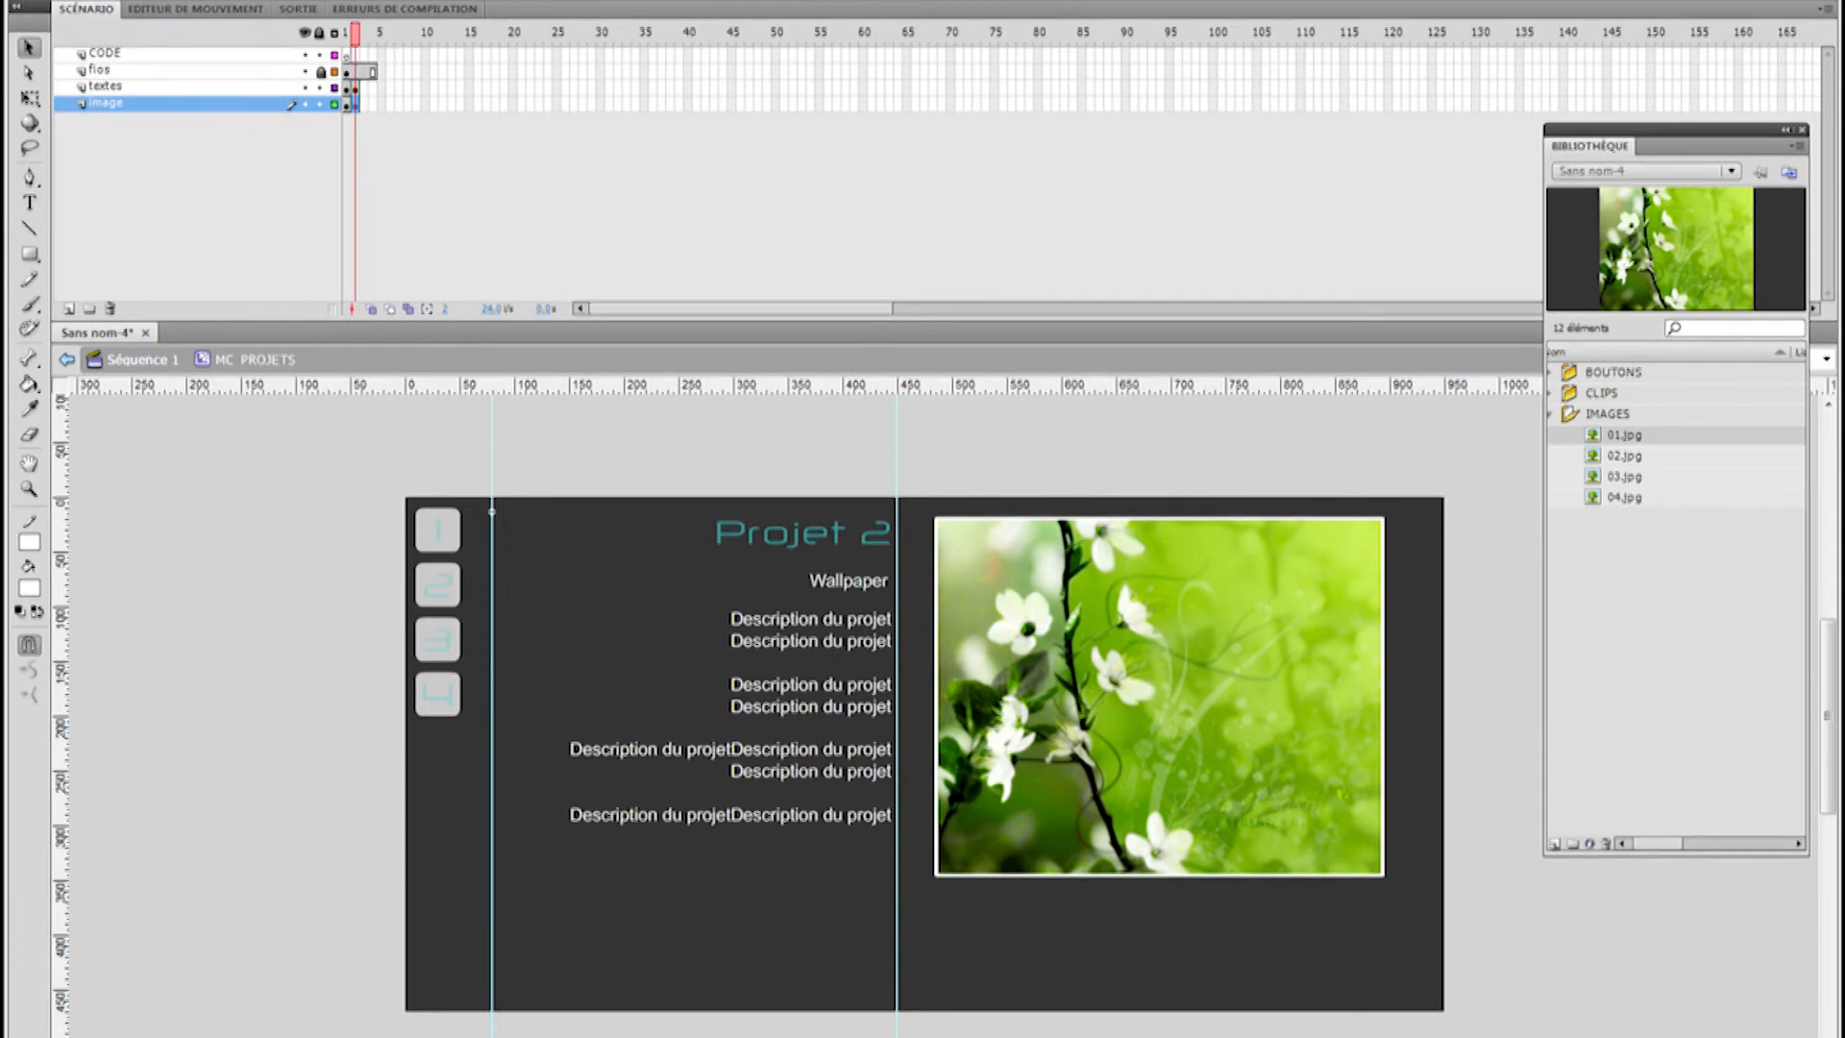
pyautogui.moveTo(1844, 135); pyautogui.dragTo(600, 220)
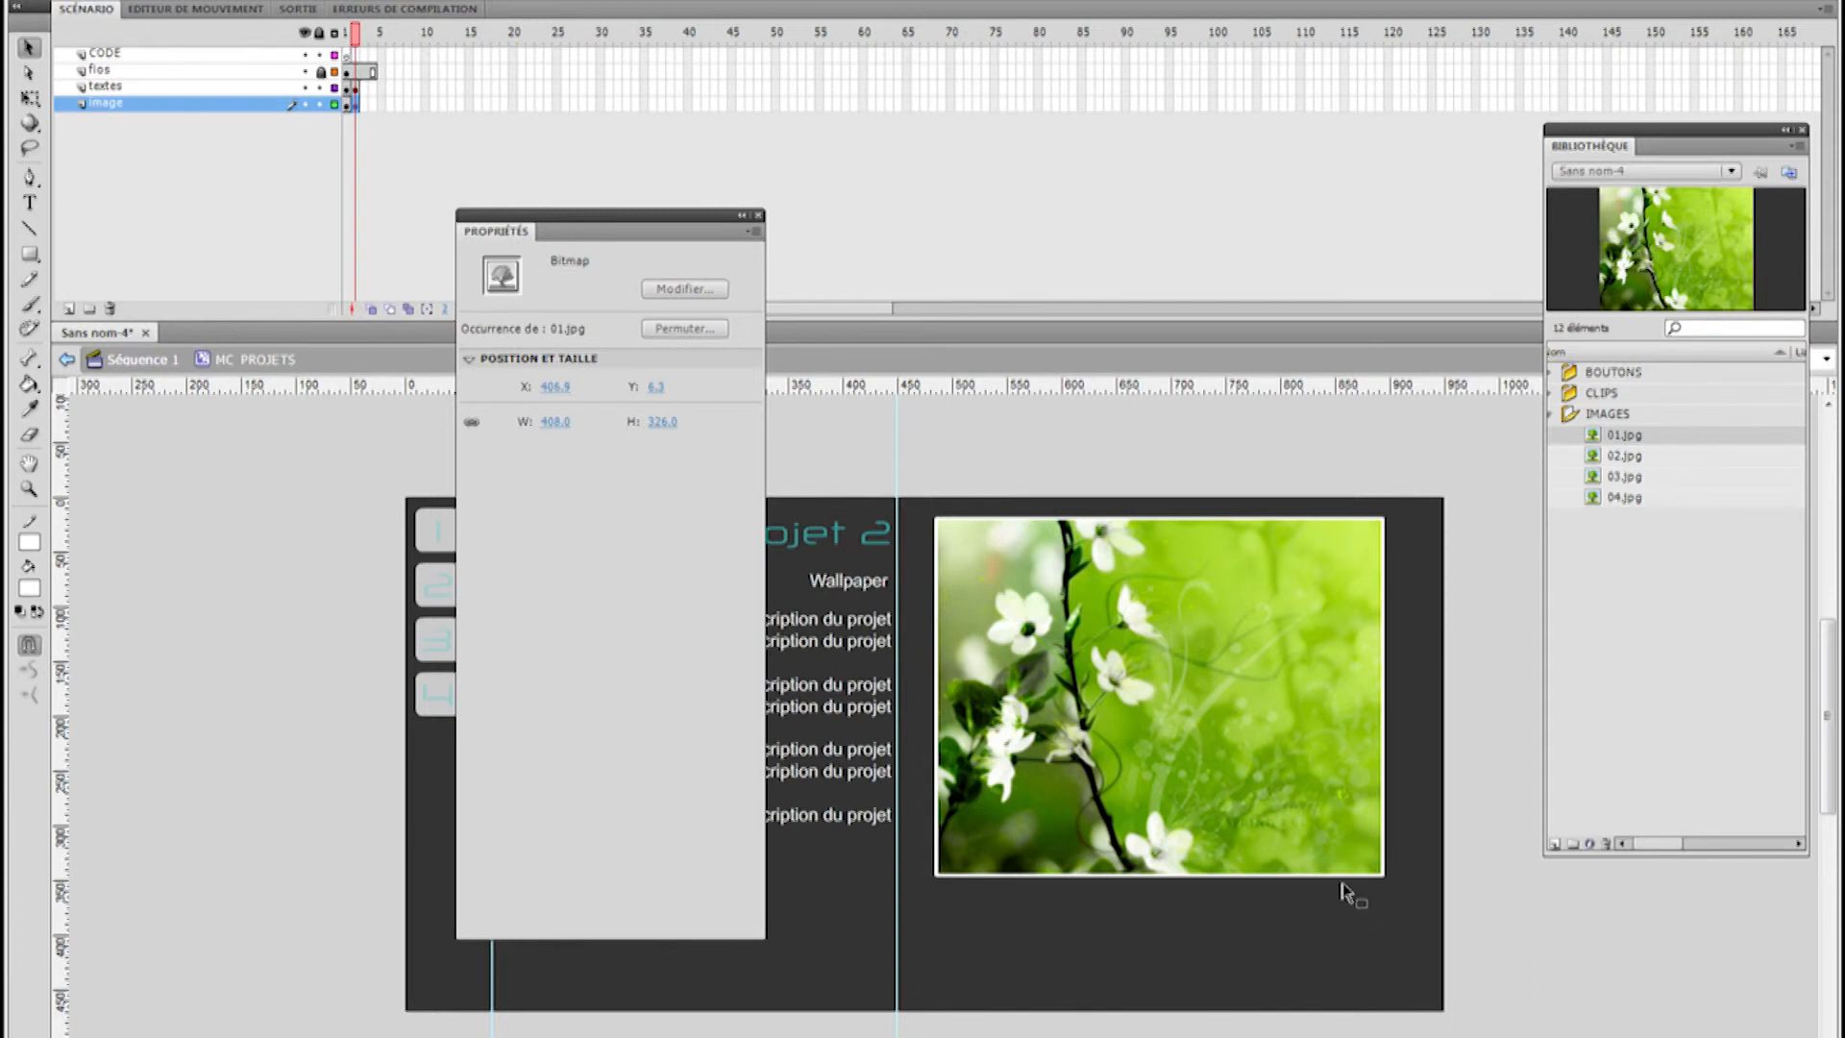
pyautogui.click(1277, 955)
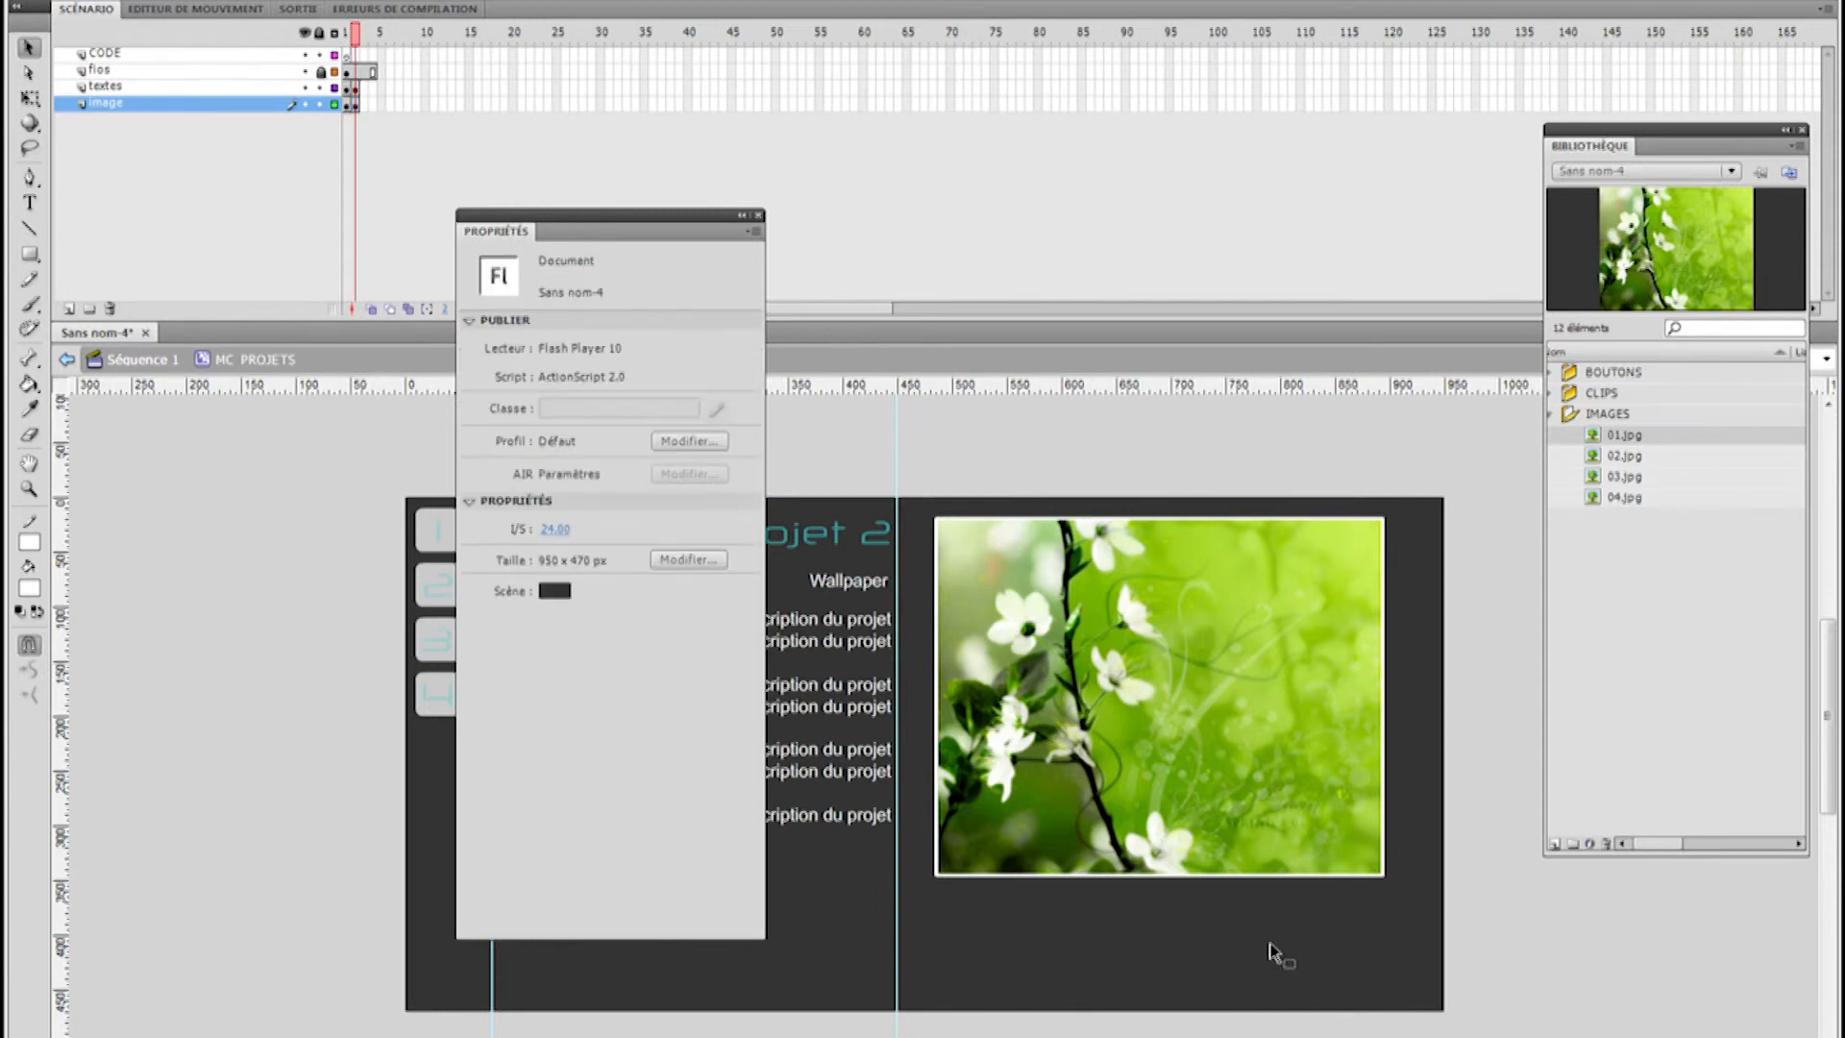
pyautogui.click(1161, 688)
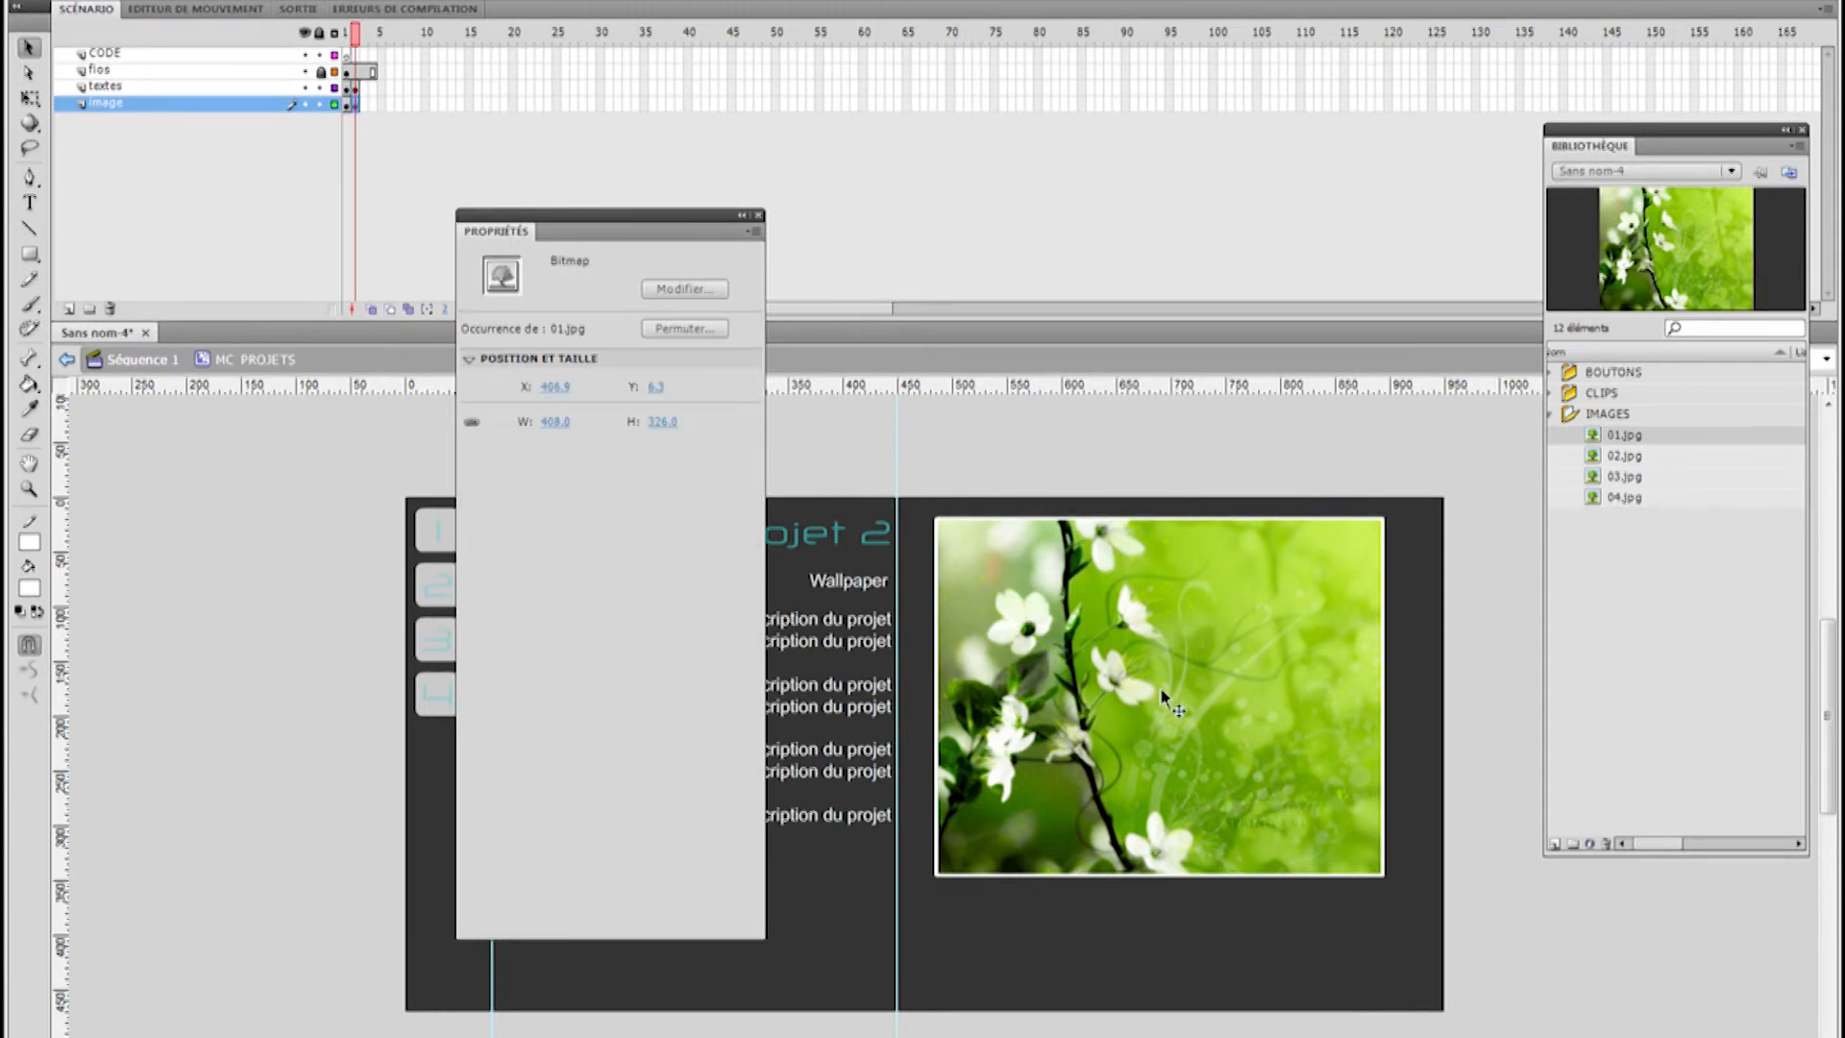
pyautogui.click(686, 330)
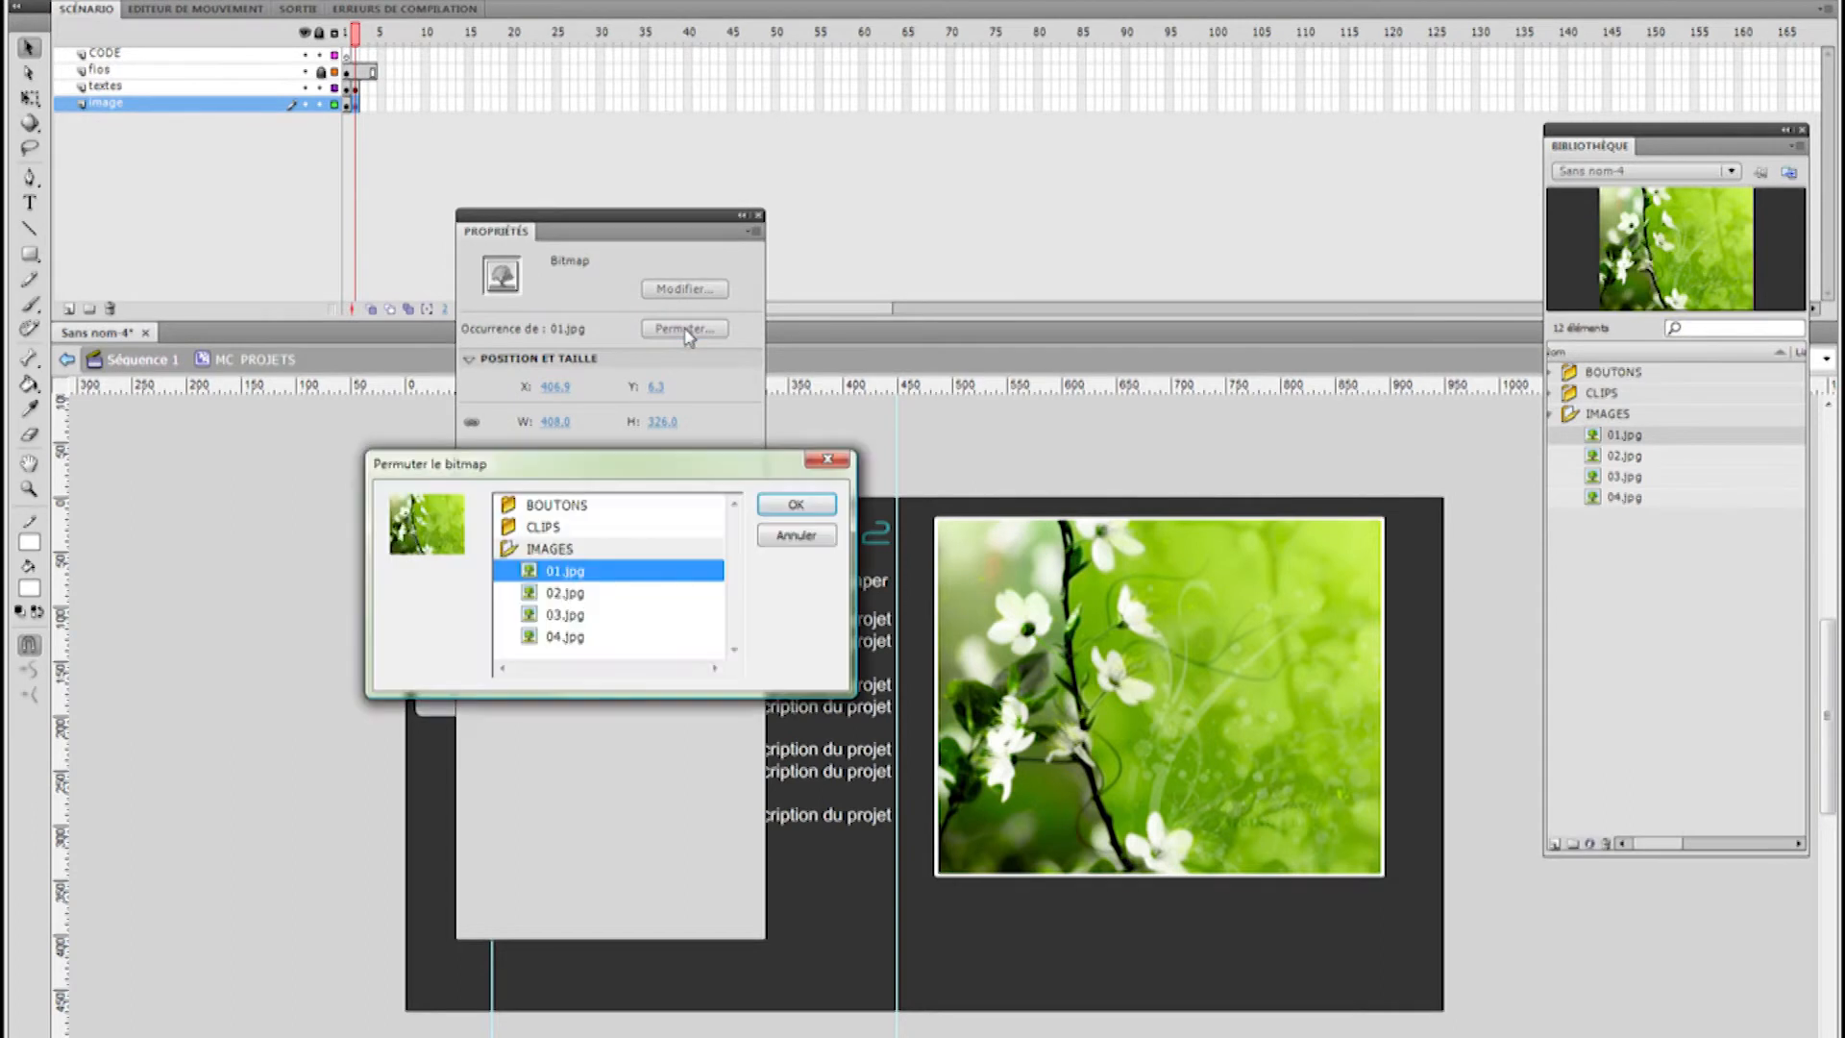
pyautogui.click(562, 593)
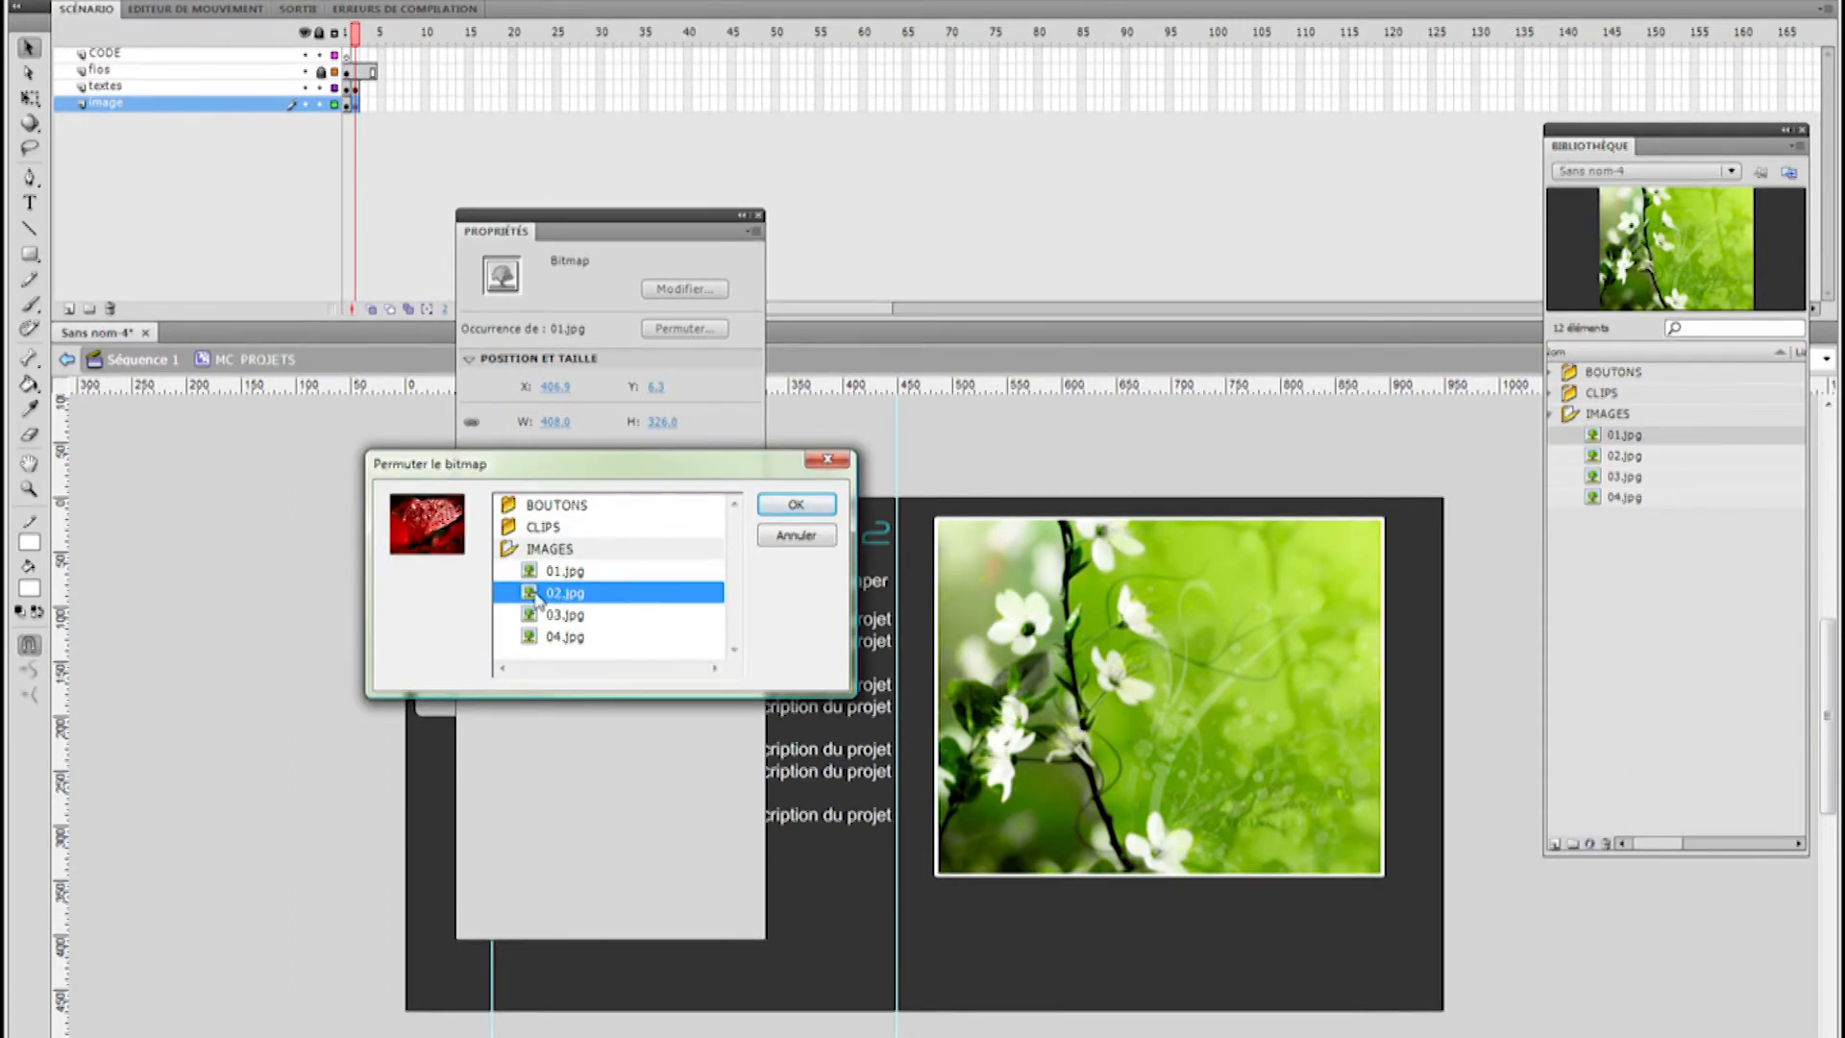
pyautogui.click(797, 505)
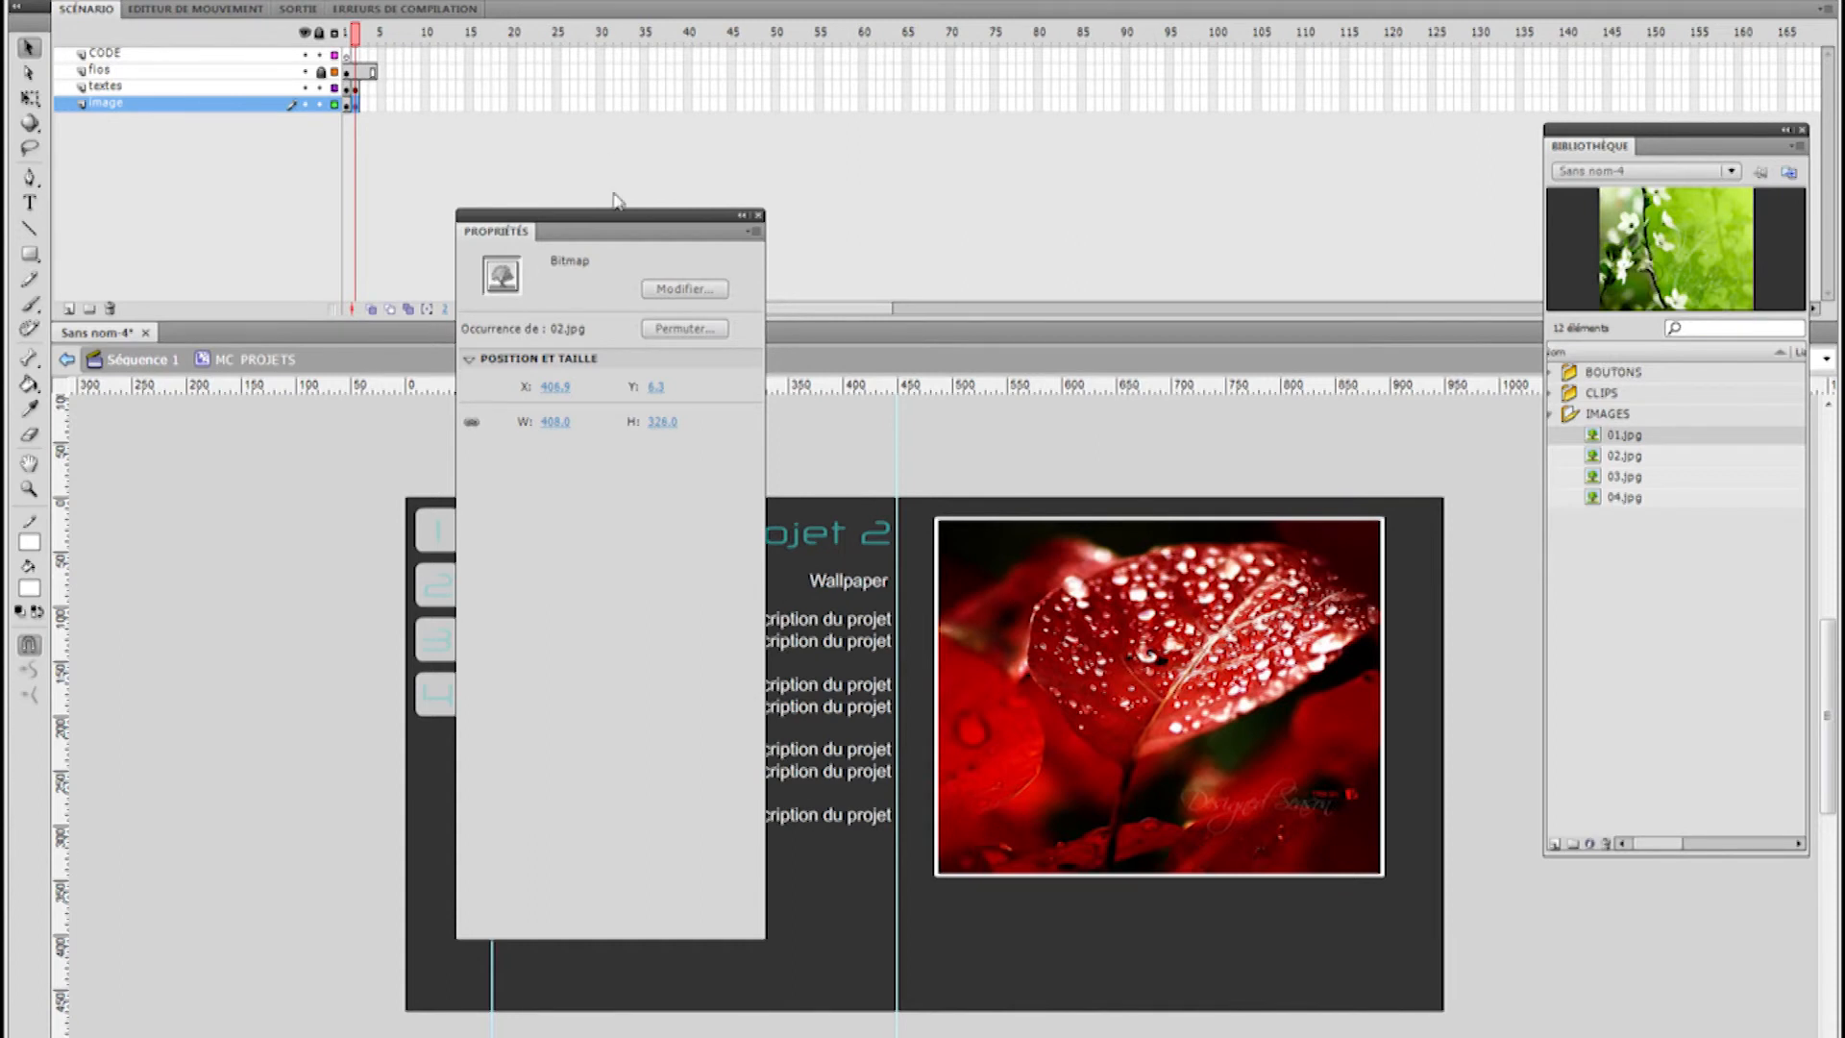
pyautogui.moveTo(603, 216); pyautogui.dragTo(1844, 230)
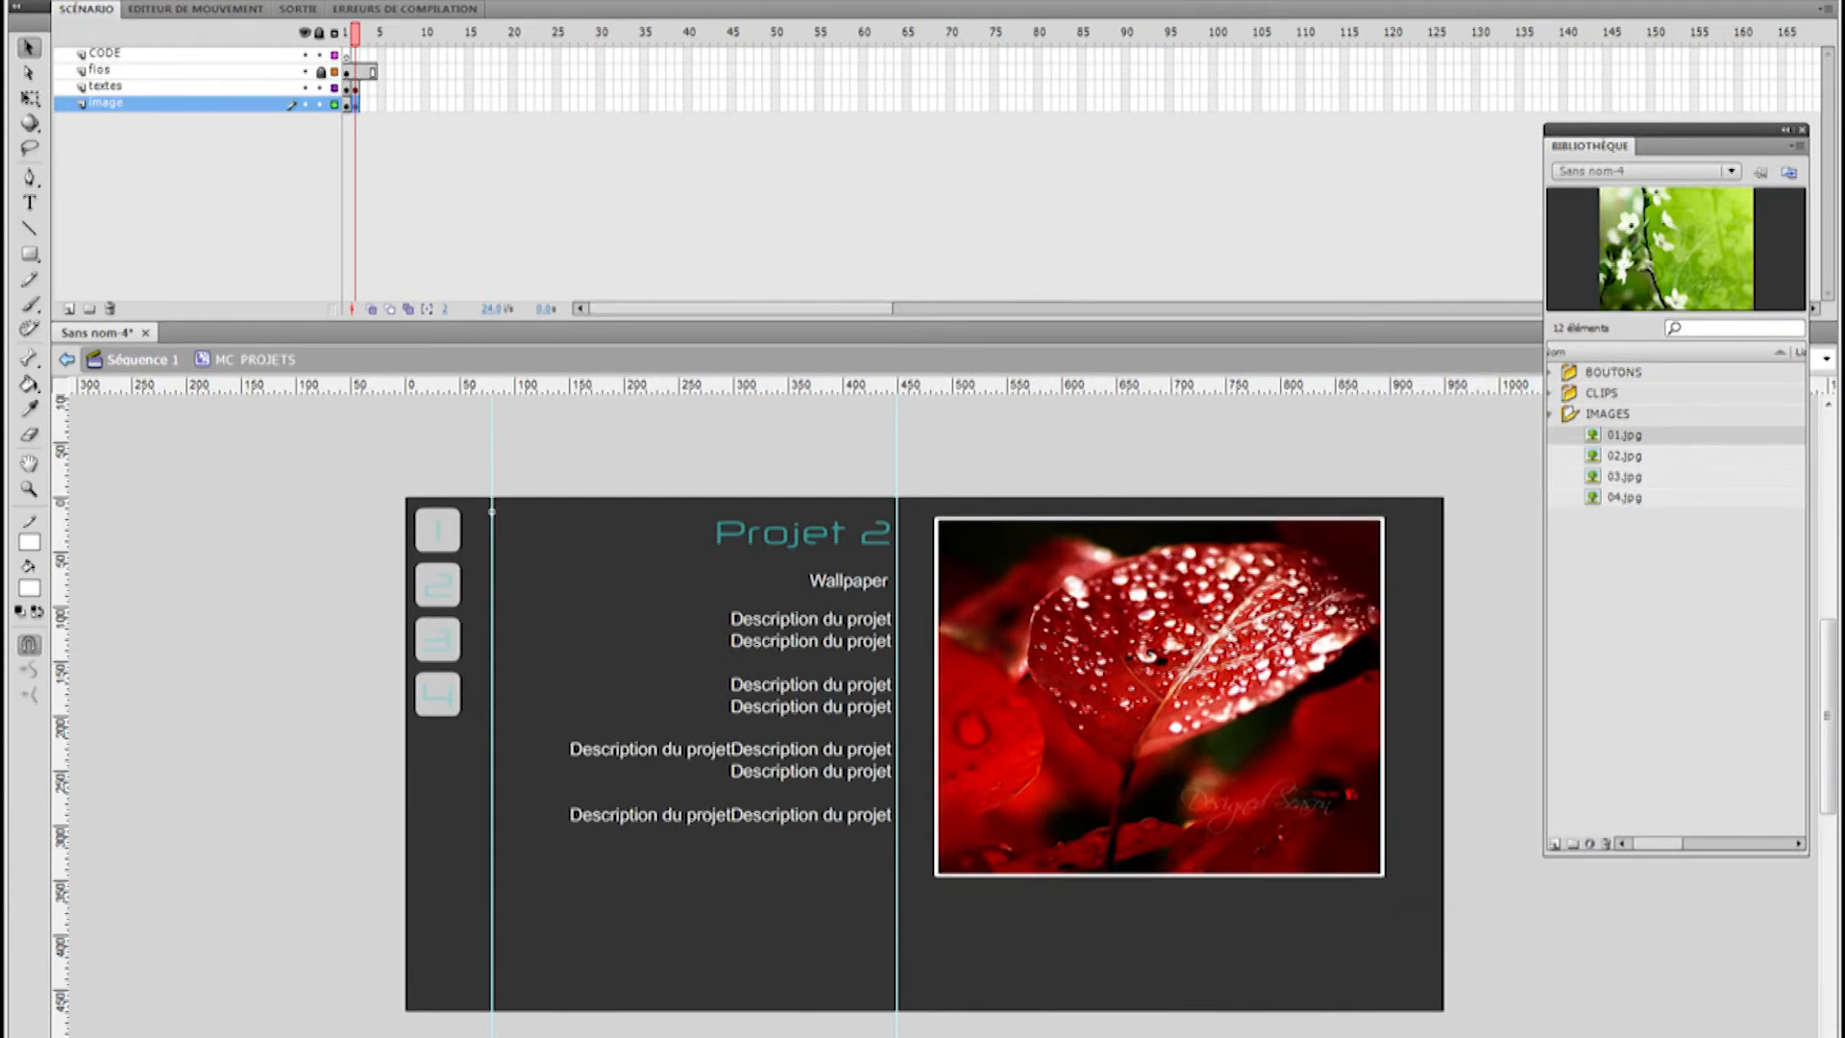
# Insert keyframes at frame 3 on the image and textes layers
pyautogui.click(365, 105)
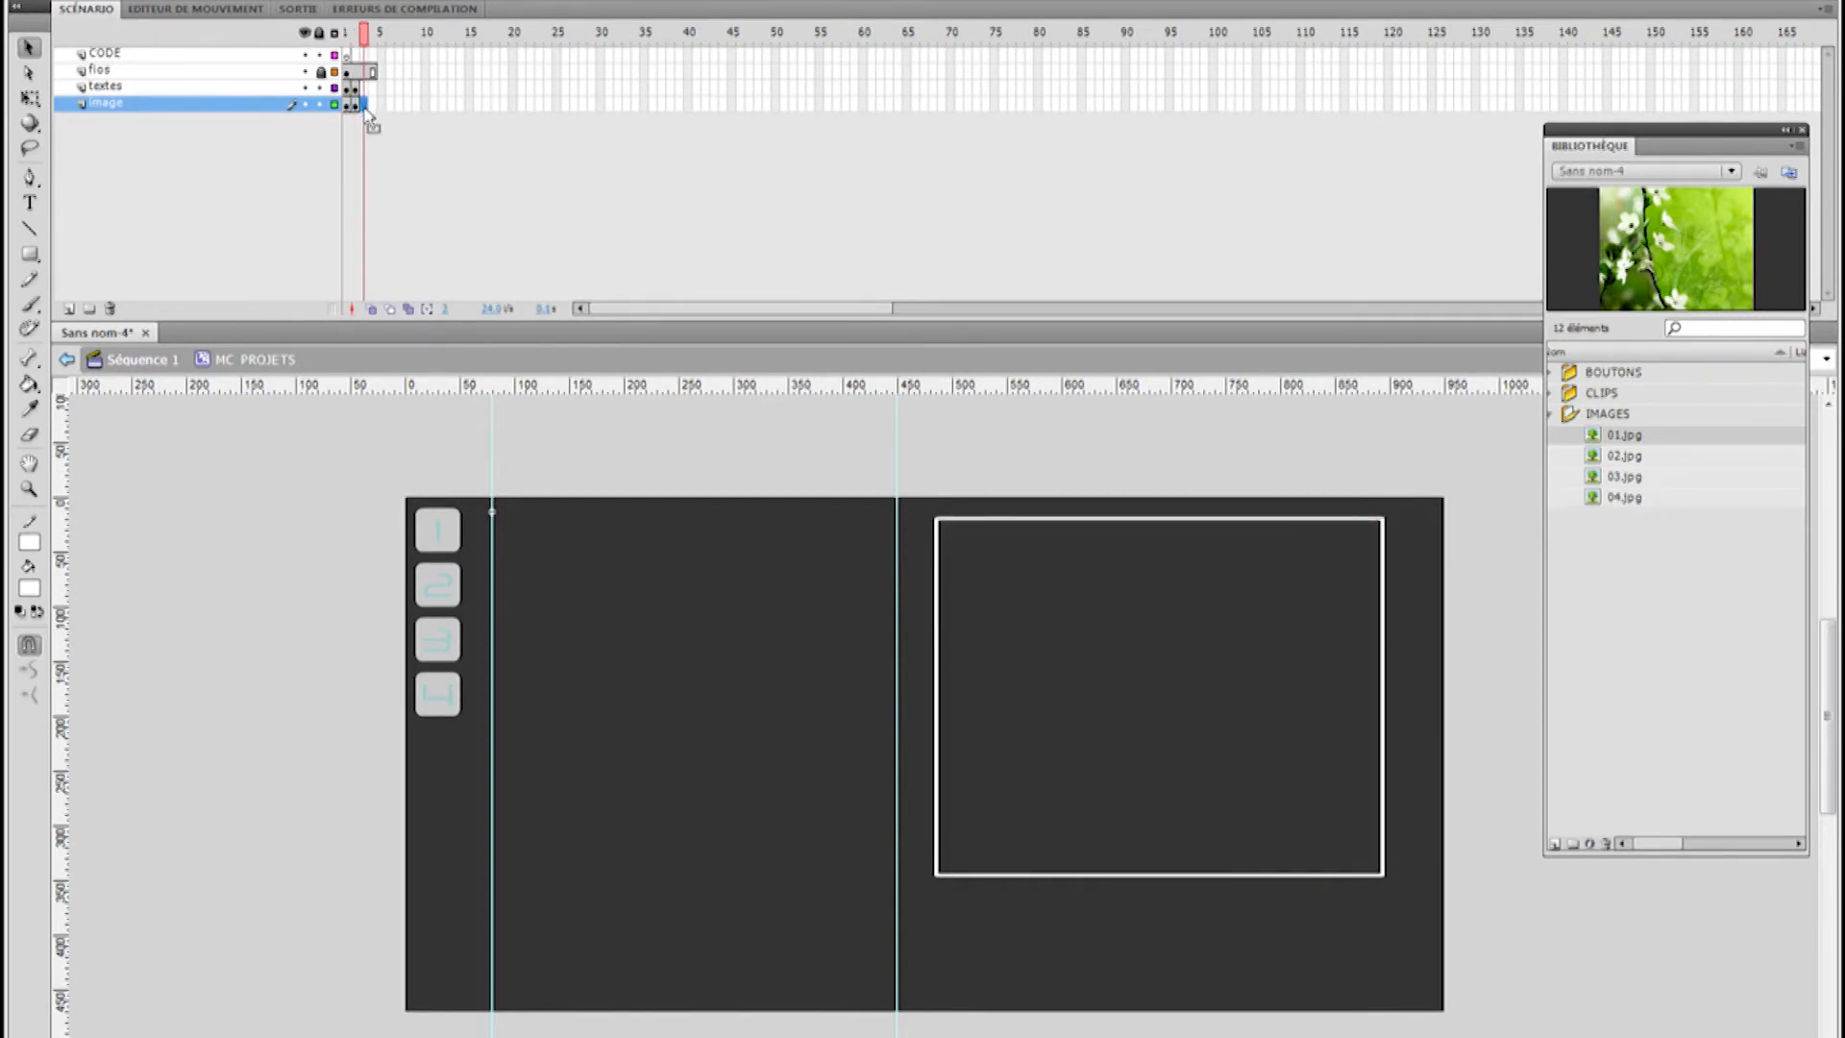
pyautogui.press('F6')
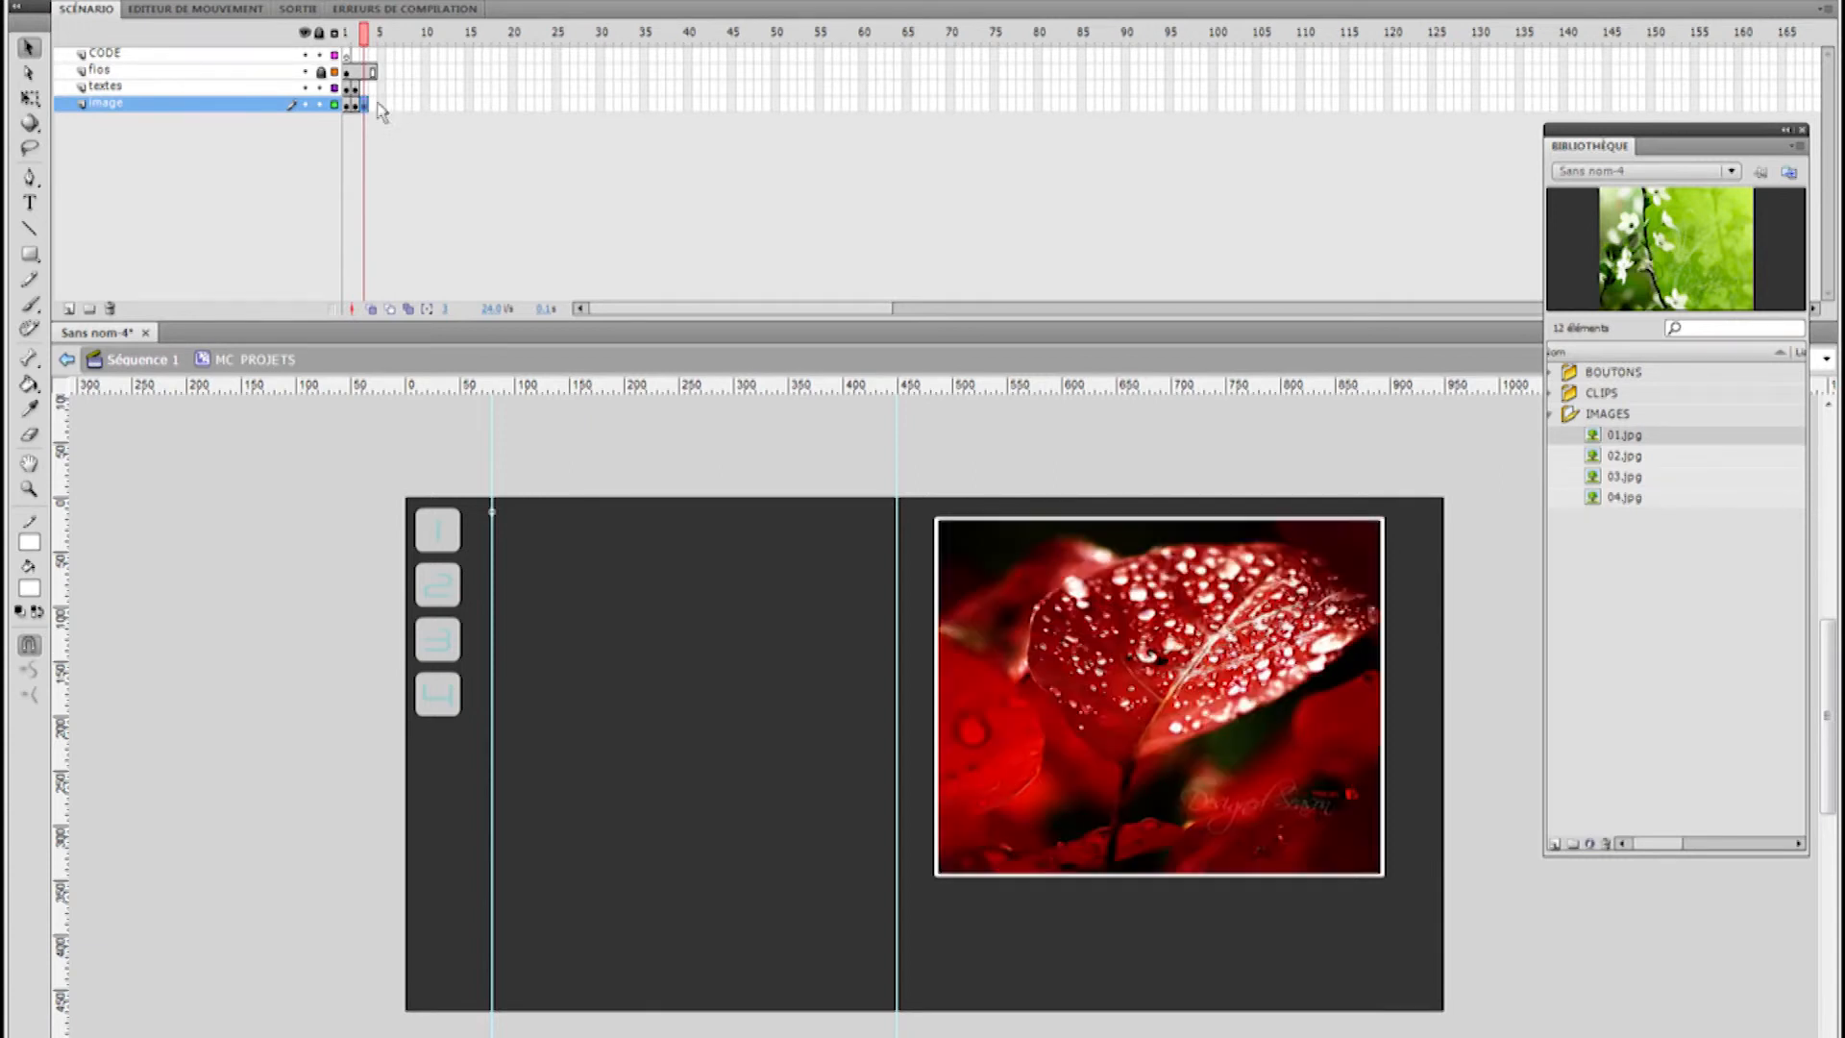
pyautogui.click(366, 89)
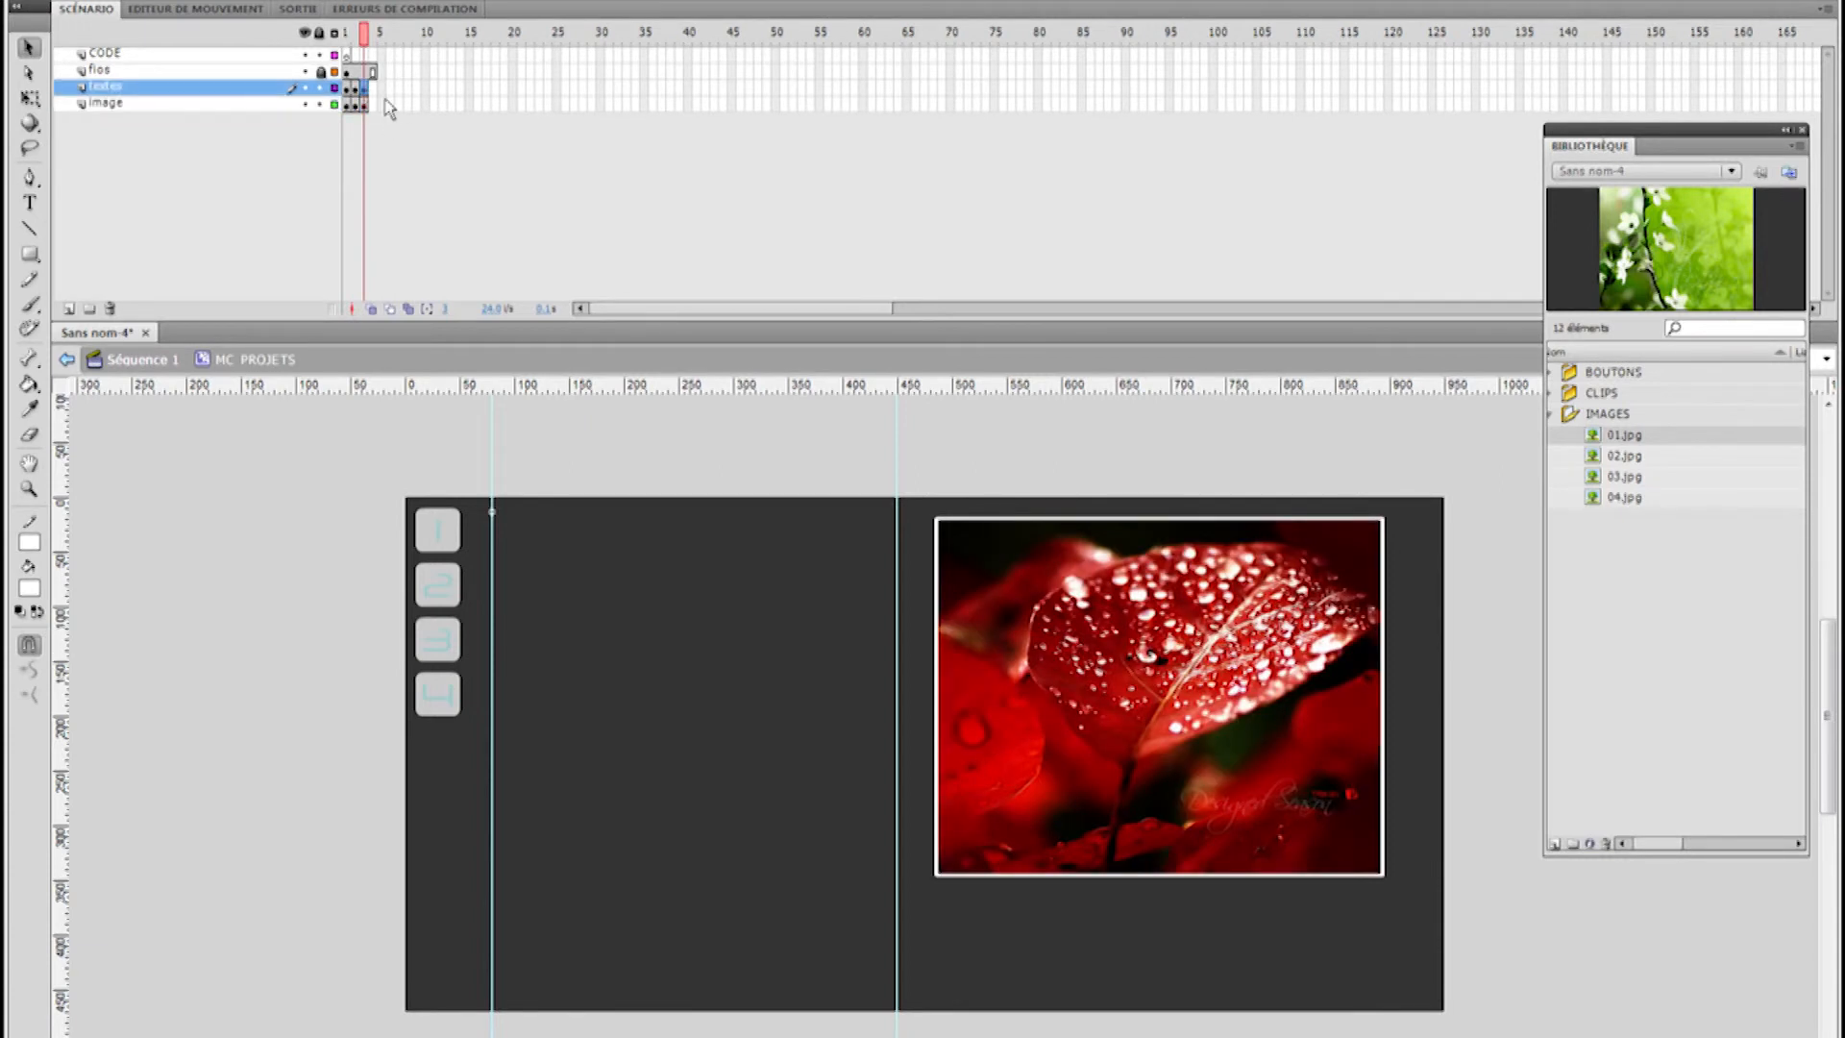
pyautogui.hotkey('ctrl', 'shift', 'v')
# Change the project title in frame 3 to "Projet 3"
pyautogui.click(29, 205)
pyautogui.doubleClick(870, 535)
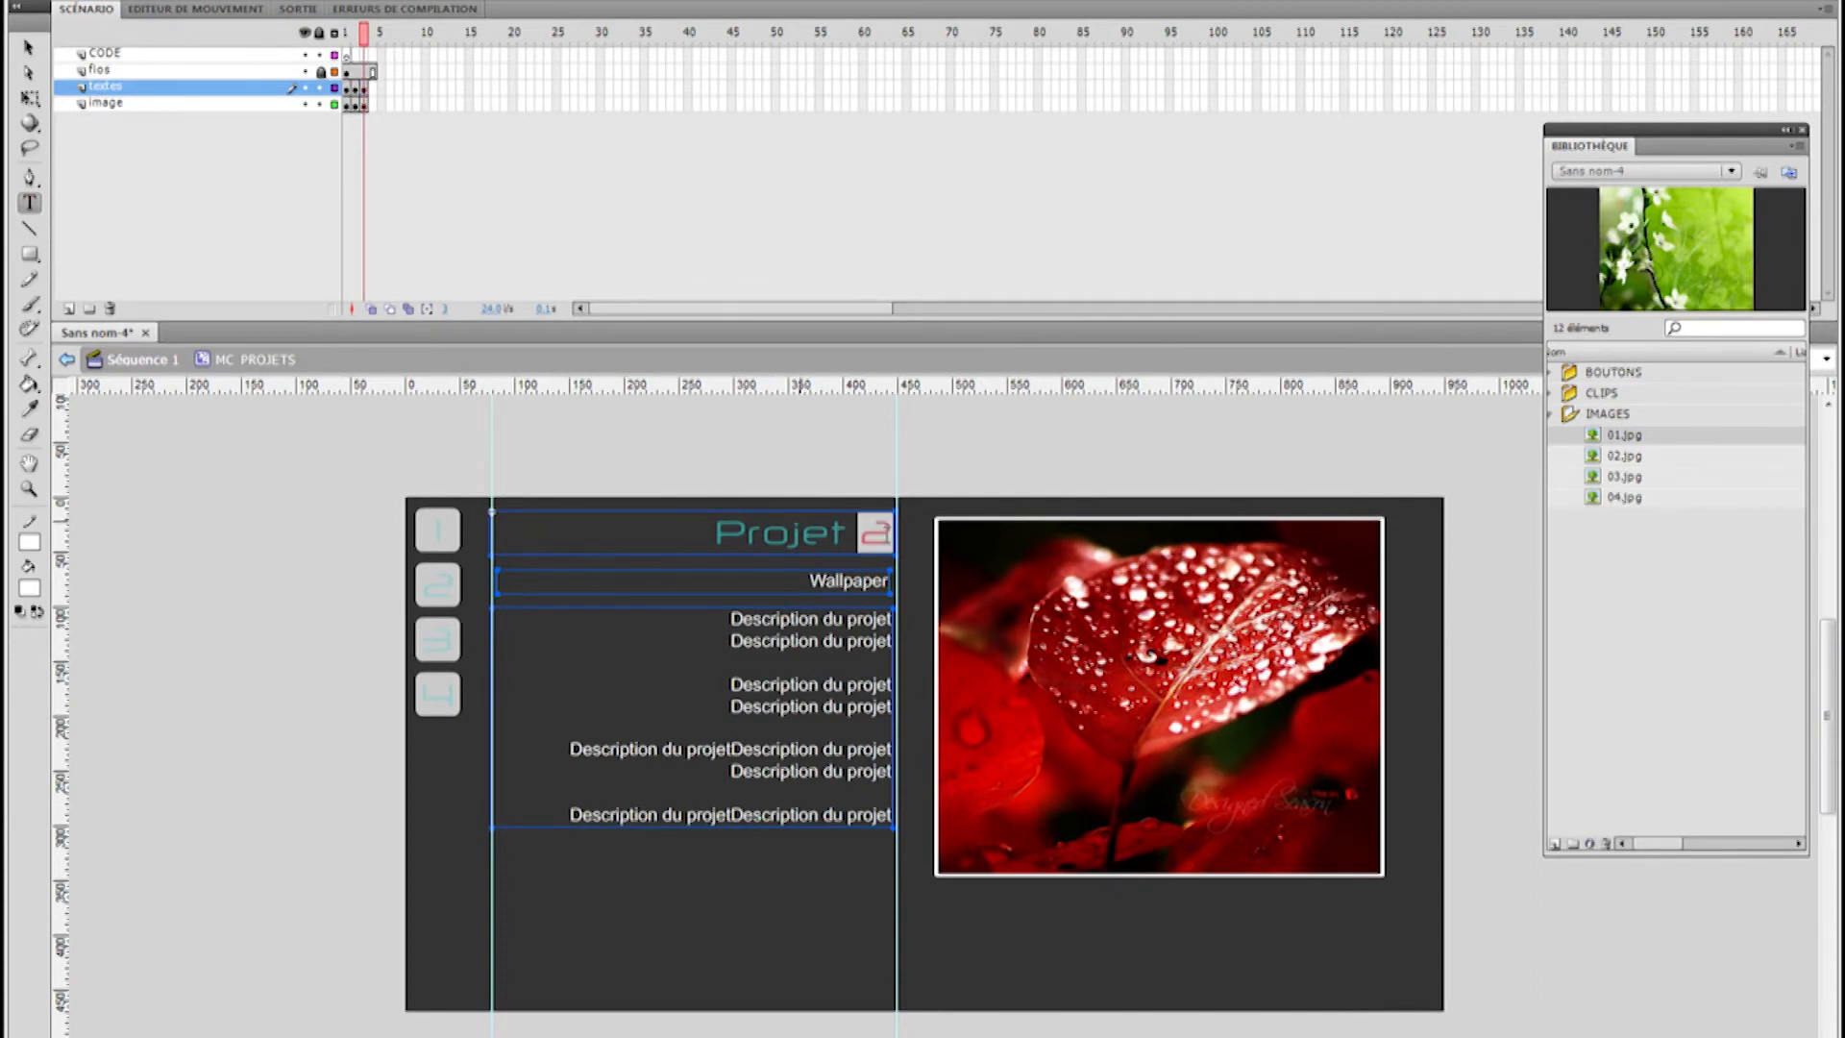
pyautogui.moveTo(887, 534); pyautogui.dragTo(891, 535)
pyautogui.write('3')
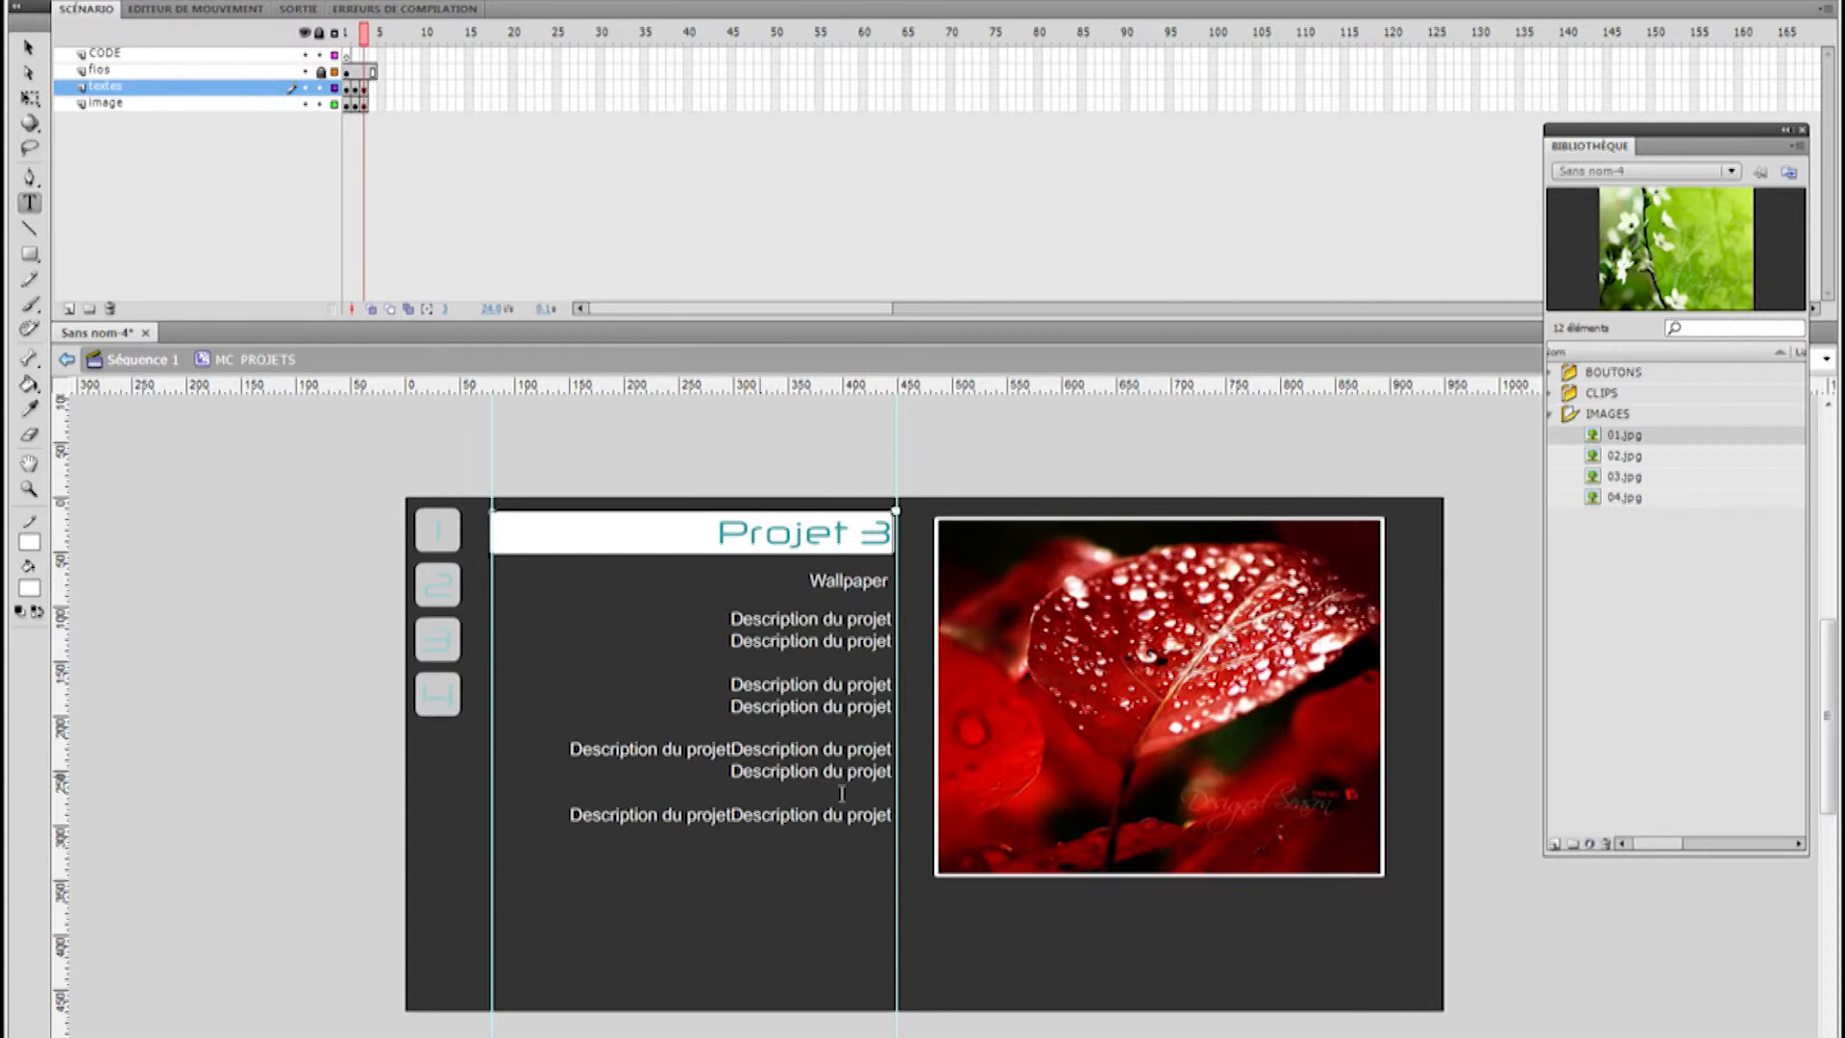
# Rework the frame 3 description by joining the second paragraph into one line and breaking the last line before "du projet"
pyautogui.click(730, 707)
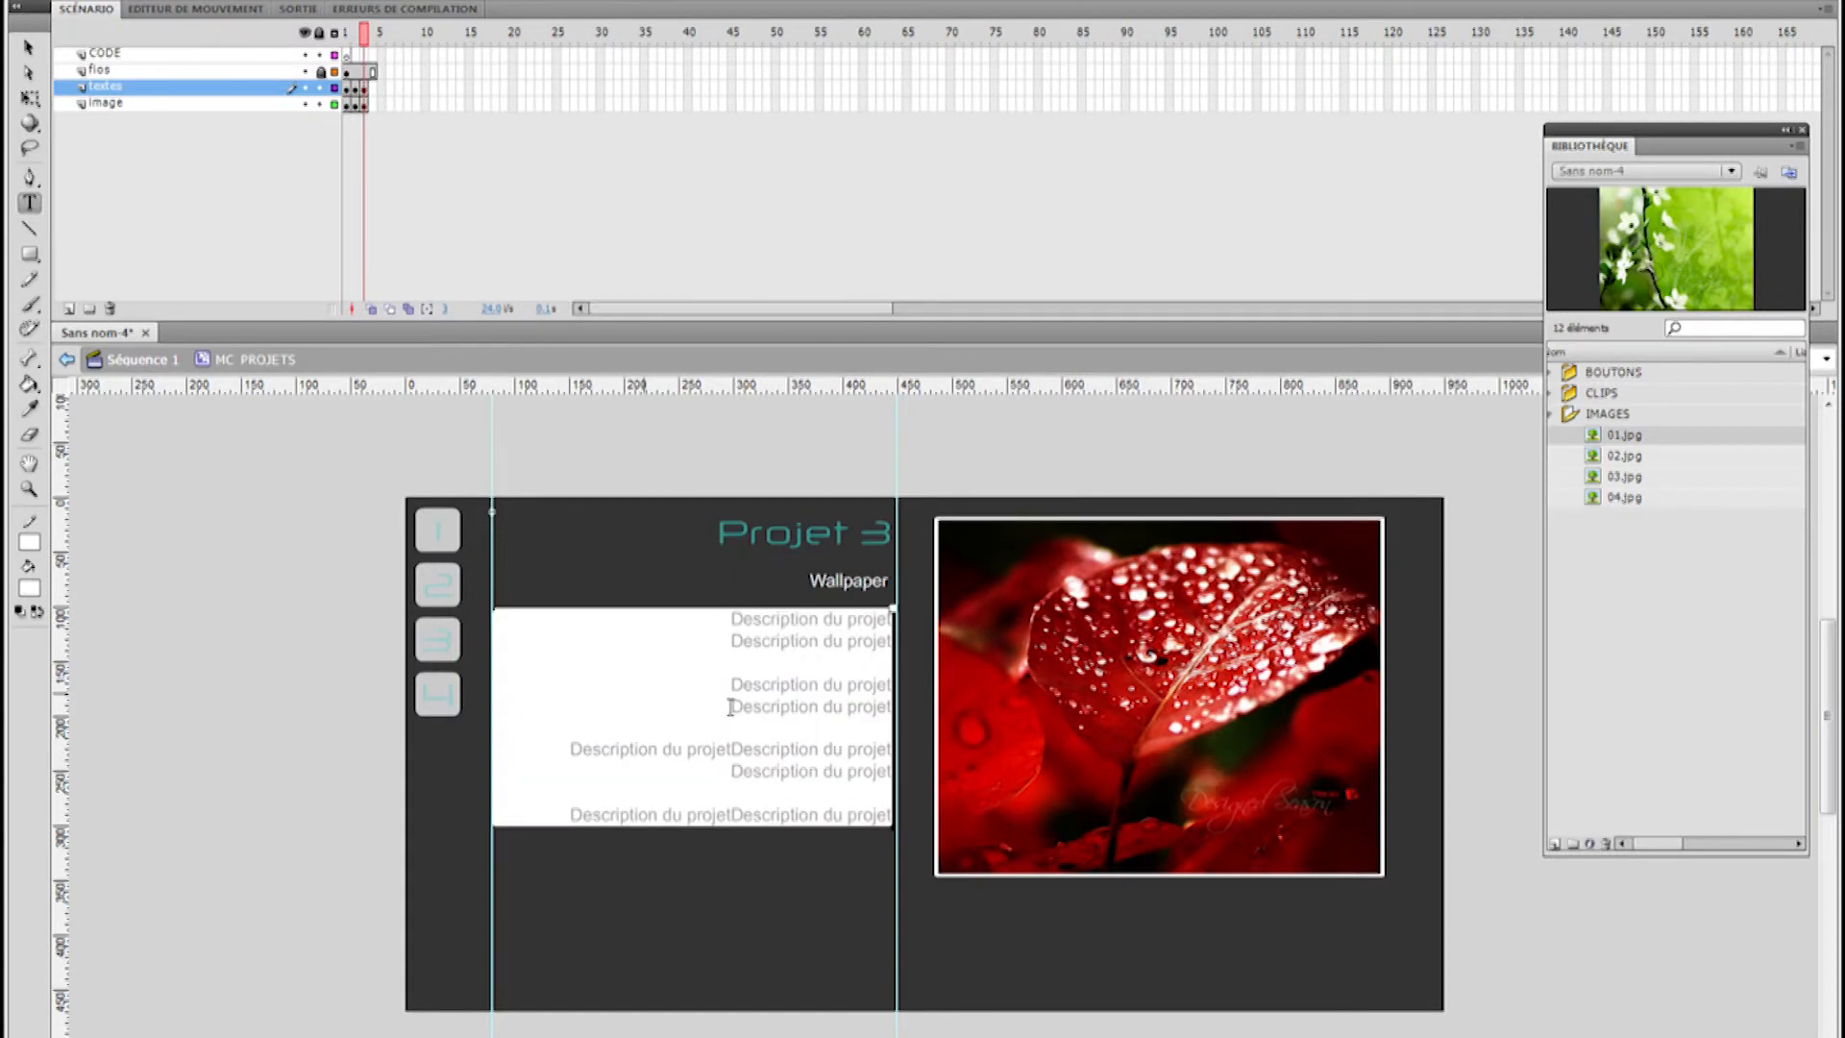
pyautogui.press('BackSpace')
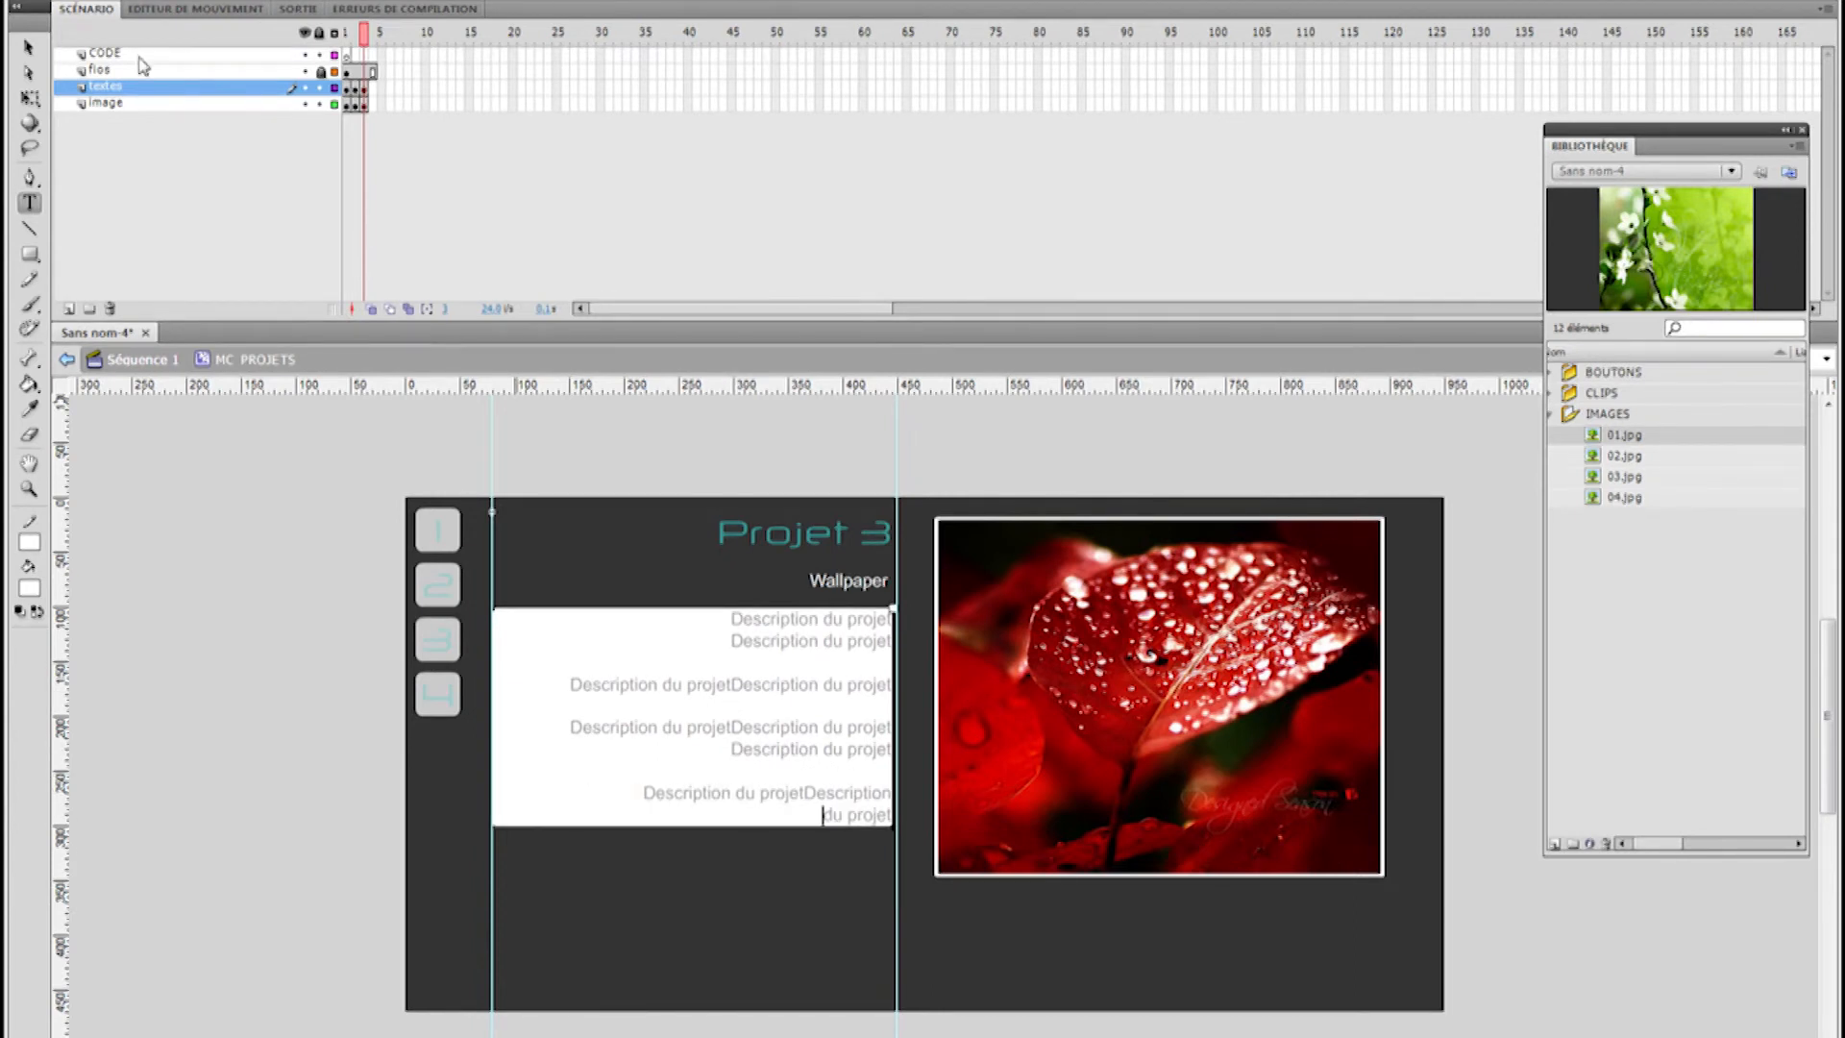
pyautogui.click(28, 48)
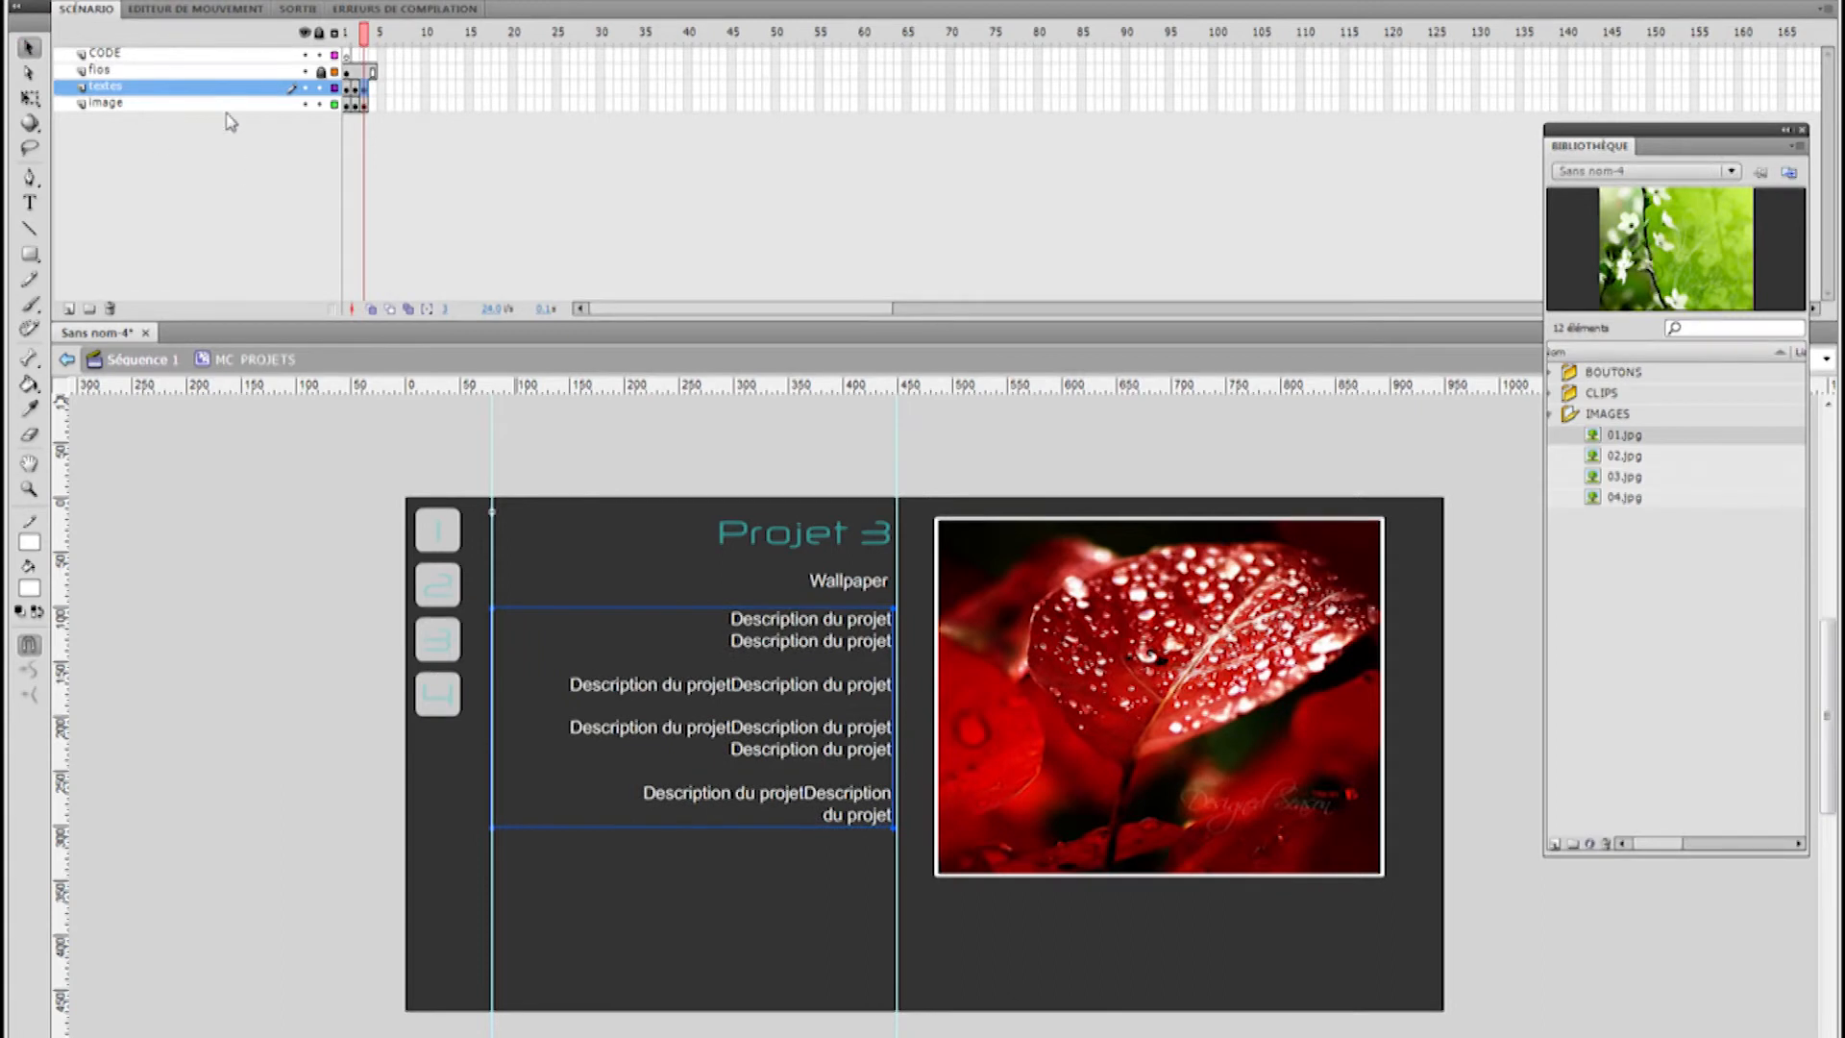
# Swap the bitmap in frame 3 of the image layer for 03.jpg
pyautogui.click(369, 105)
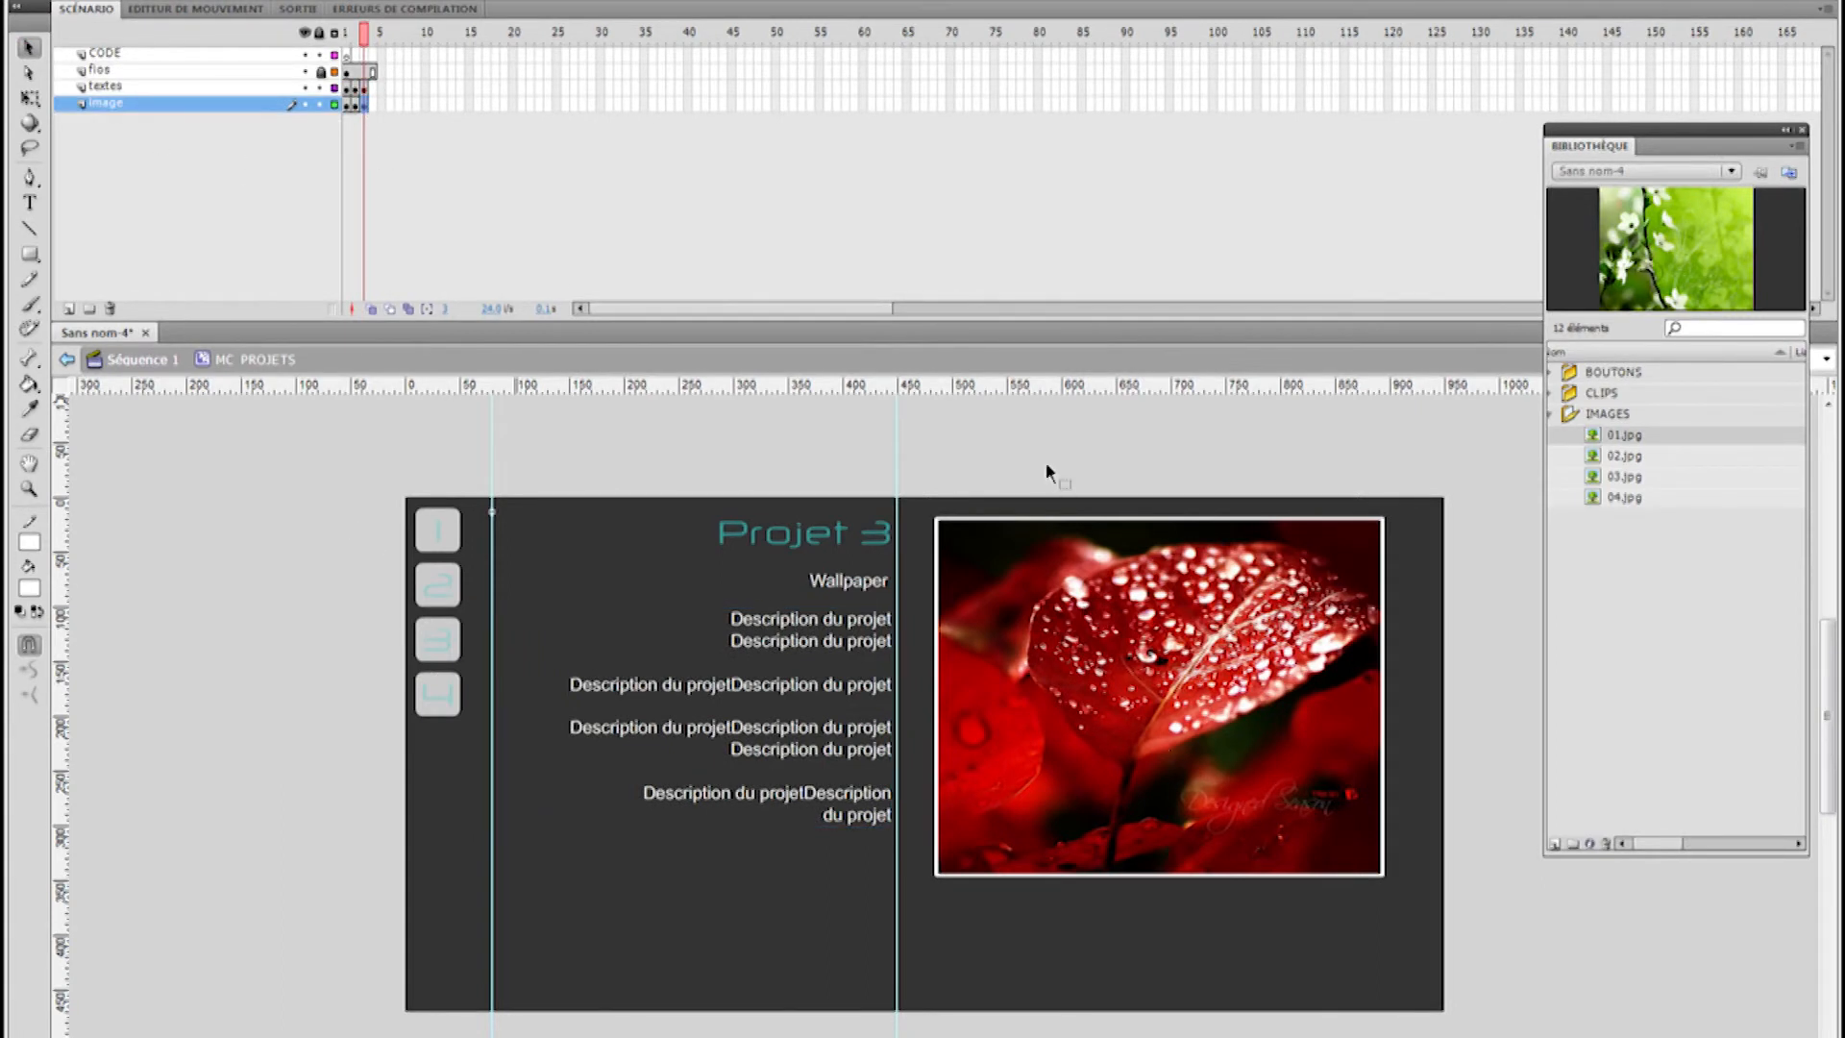
pyautogui.moveTo(1844, 144); pyautogui.dragTo(368, 241)
pyautogui.click(436, 354)
pyautogui.click(316, 641)
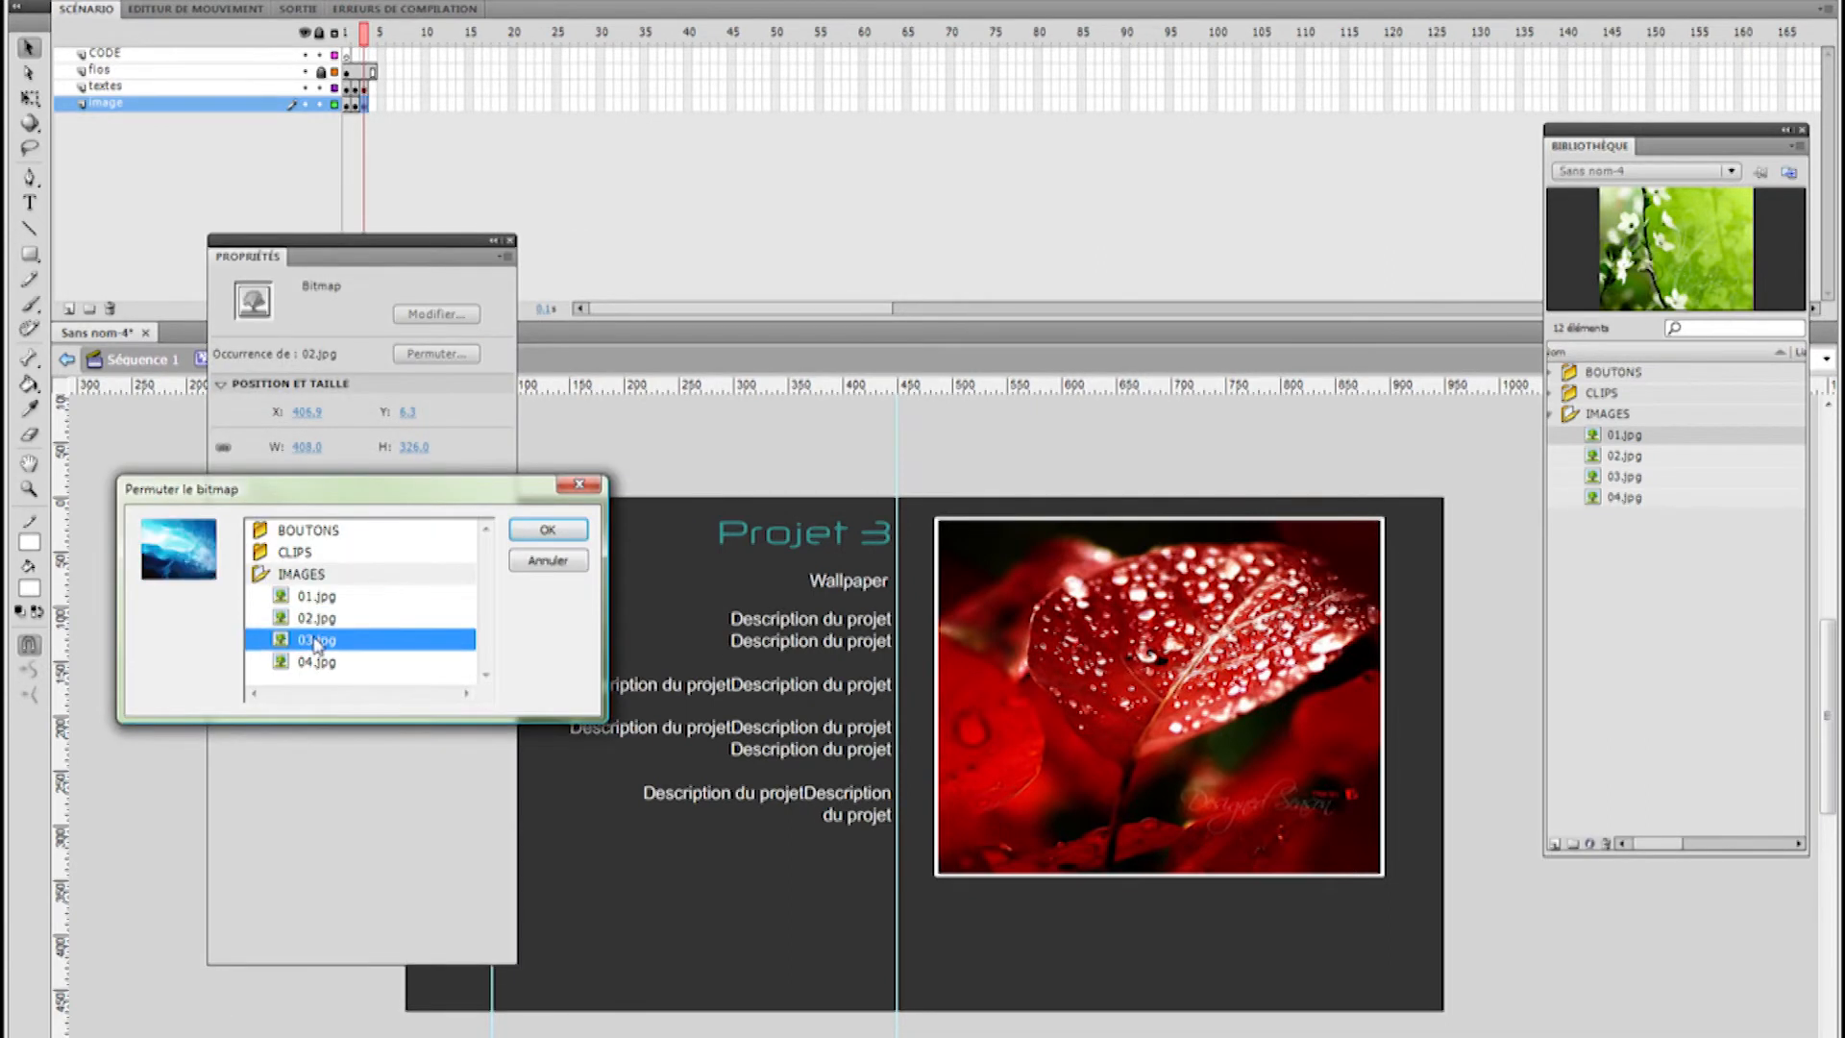
pyautogui.click(547, 530)
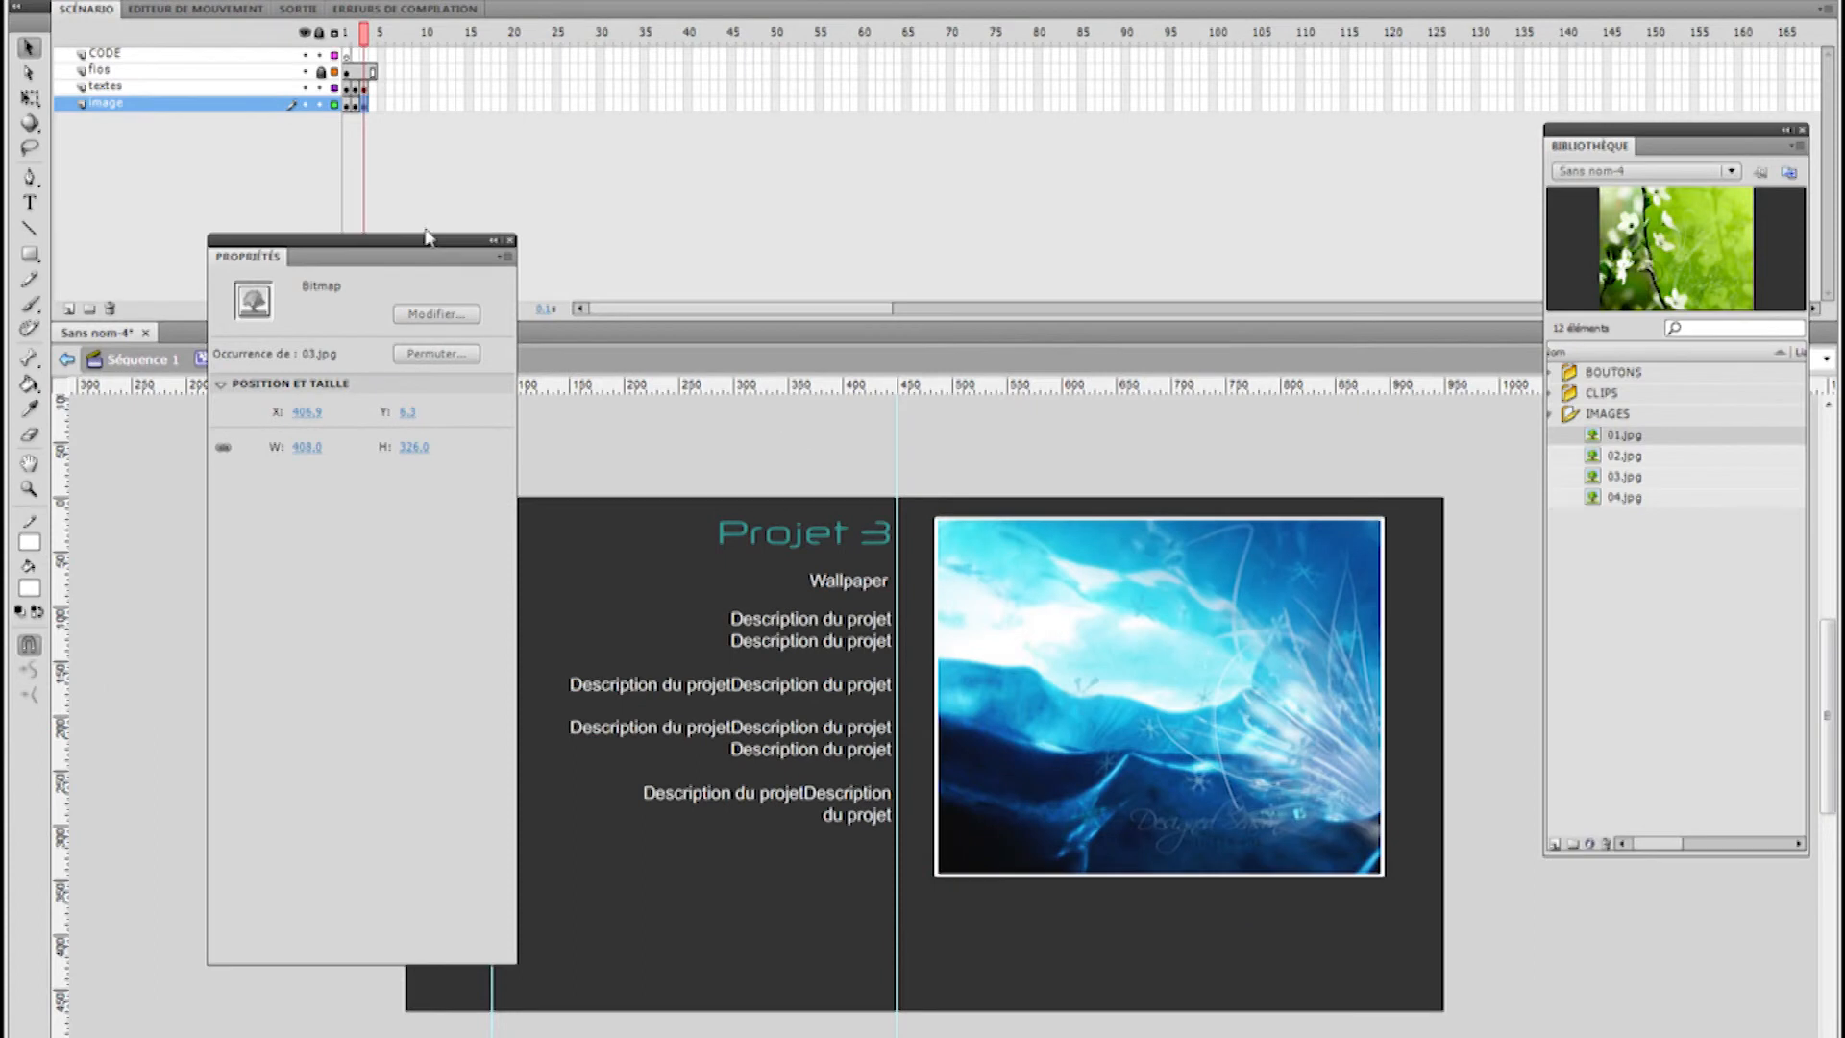
# Insert keyframes at frame 4 on the textes and image layers
pyautogui.click(374, 87)
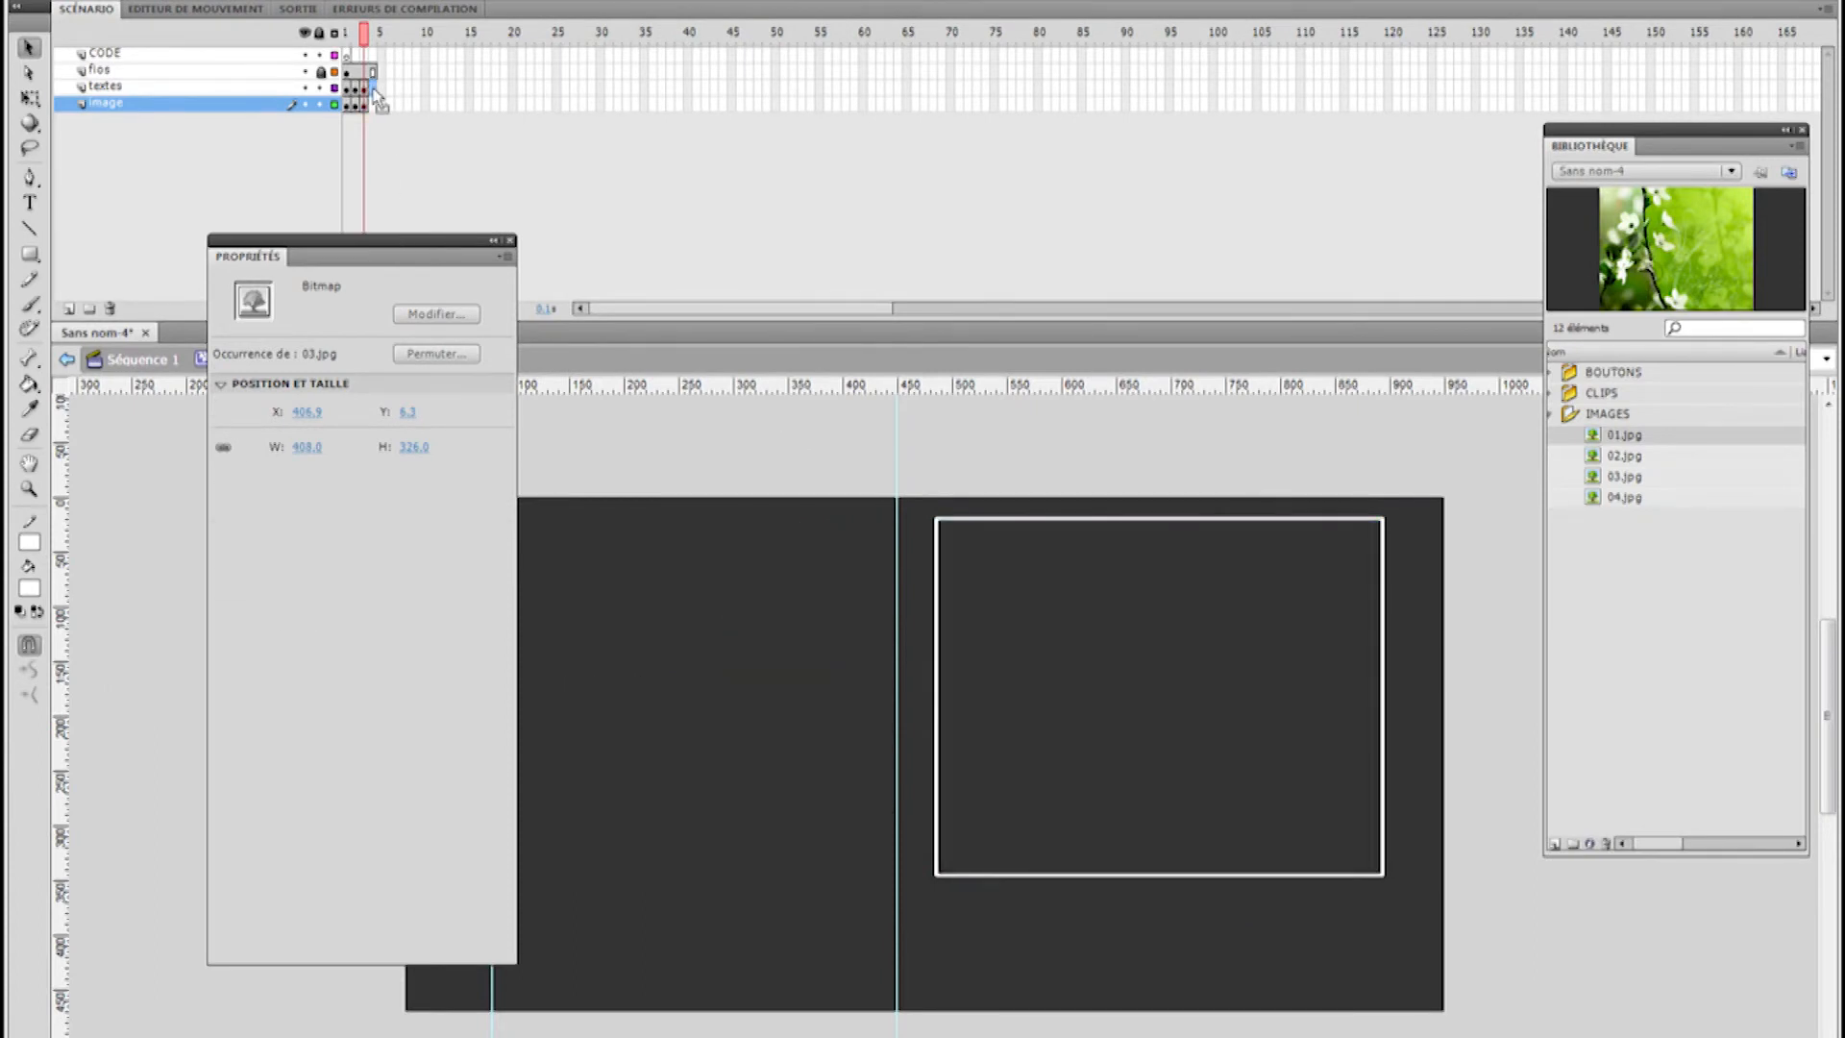
pyautogui.press('F6')
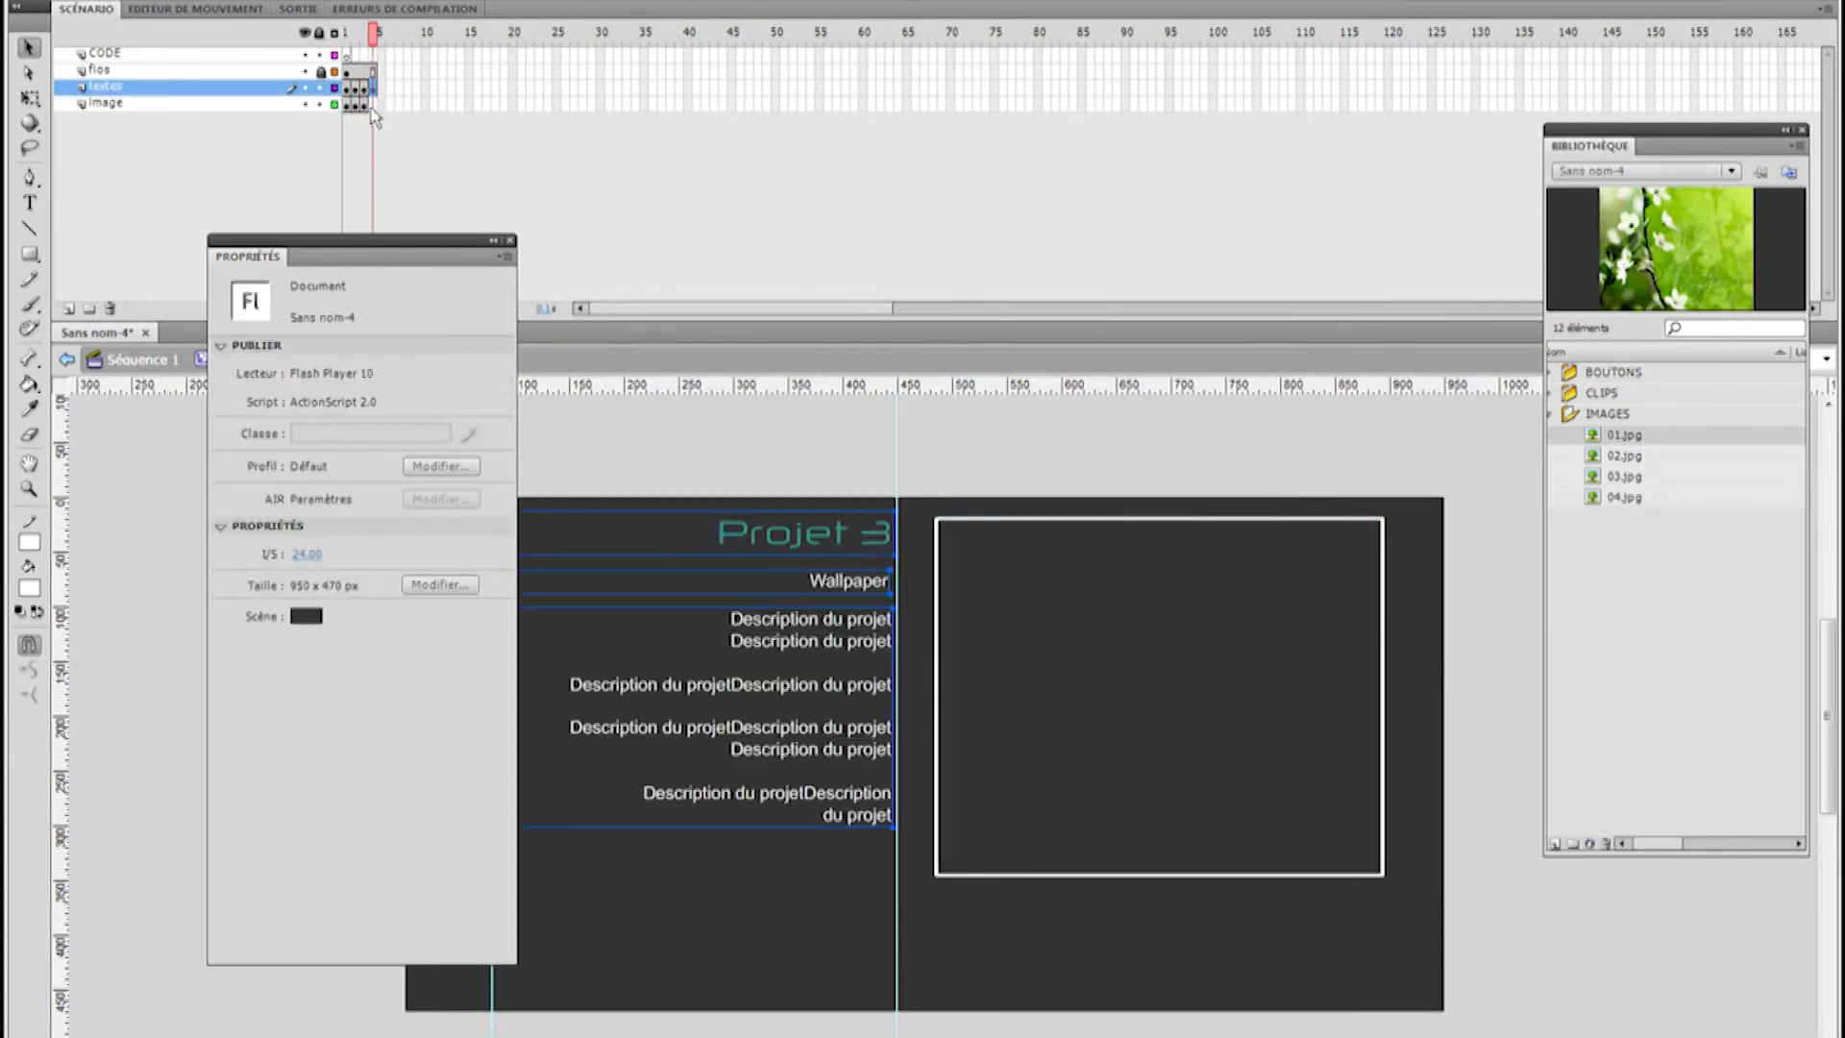
pyautogui.click(374, 104)
pyautogui.press('F6')
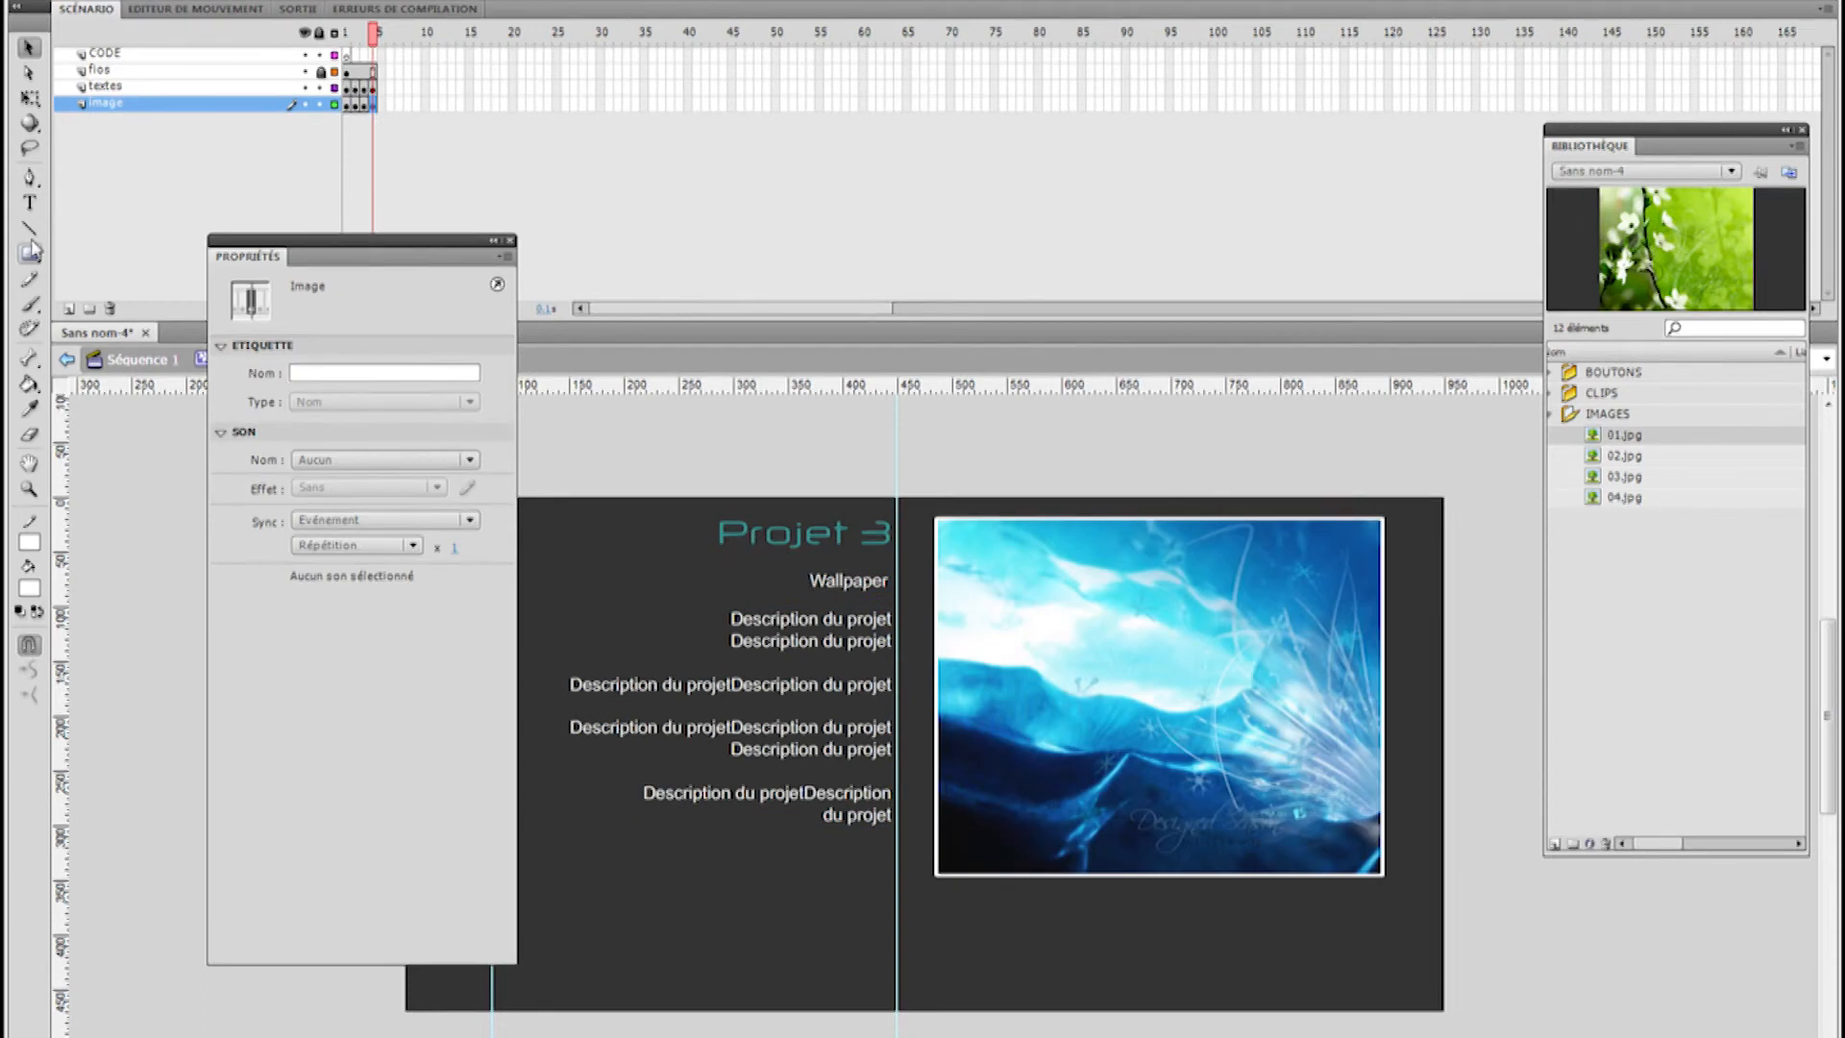
# Change the frame 4 title to "Projet 4" and the category line below it to "Affiche"
pyautogui.click(29, 202)
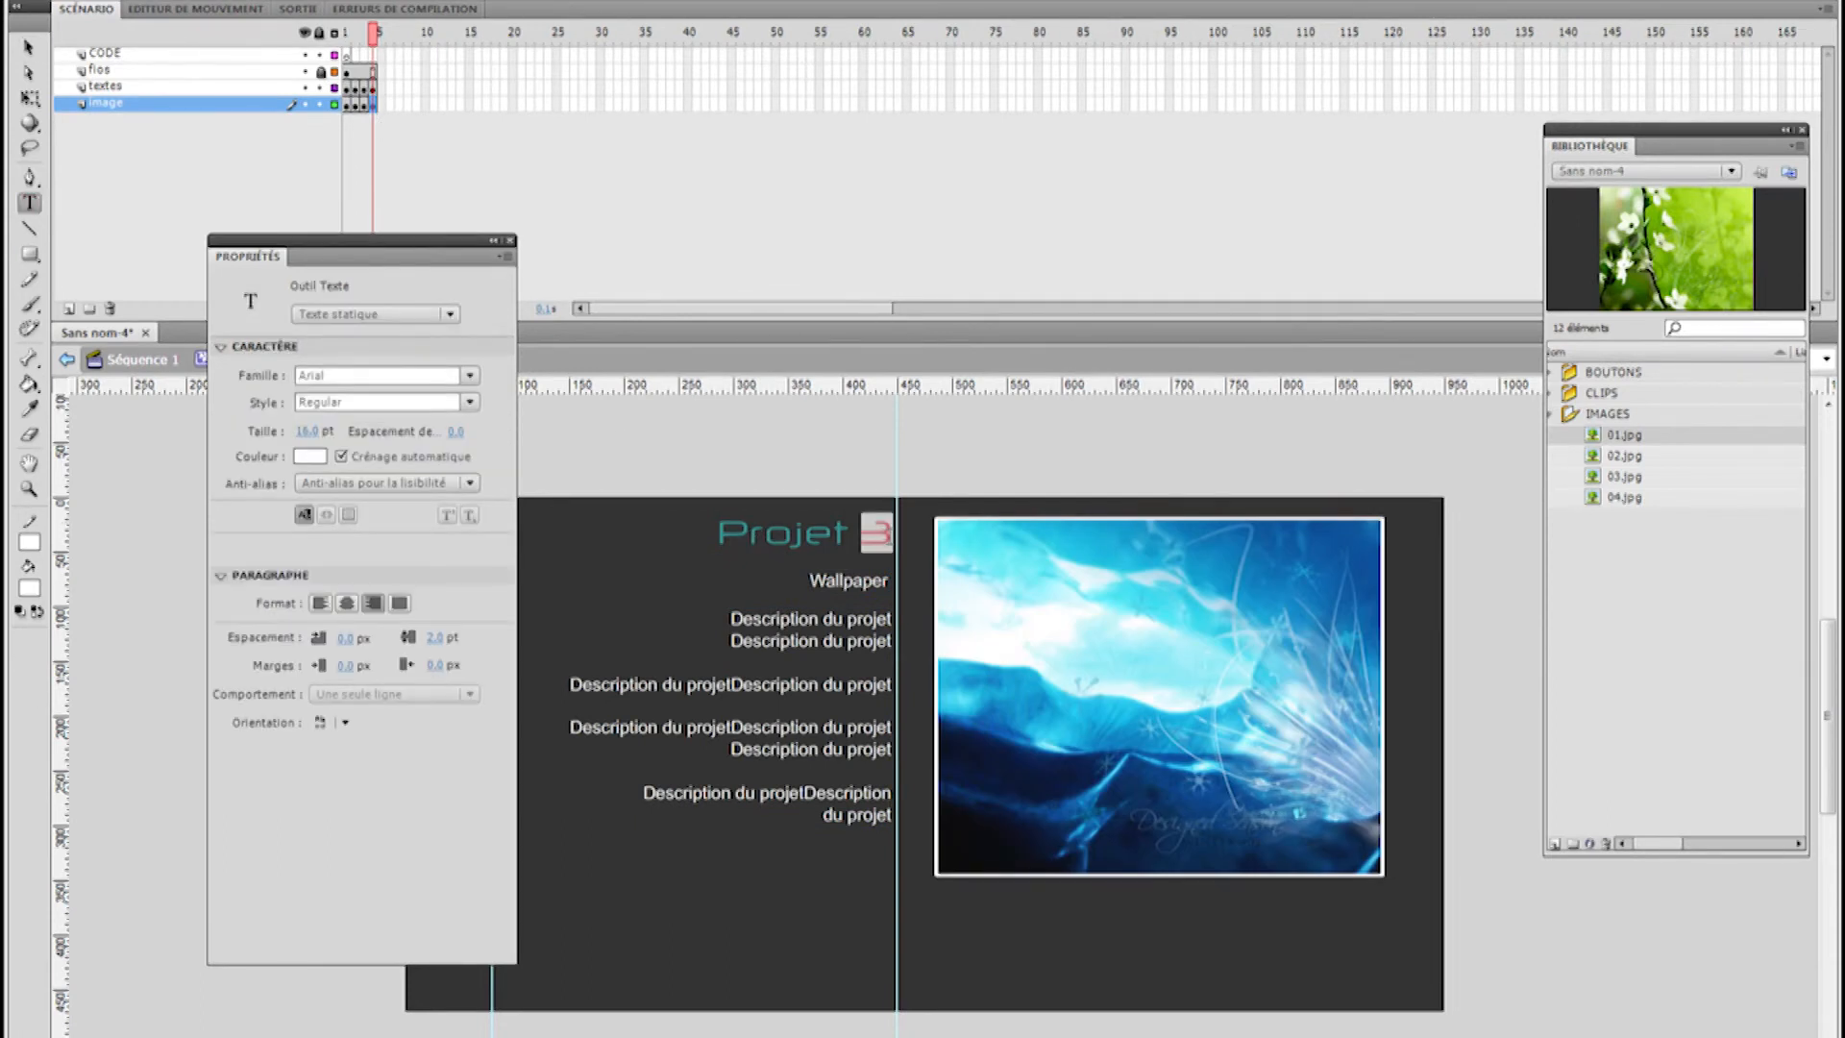
pyautogui.moveTo(890, 540); pyautogui.dragTo(892, 534)
pyautogui.moveTo(812, 585); pyautogui.dragTo(901, 586)
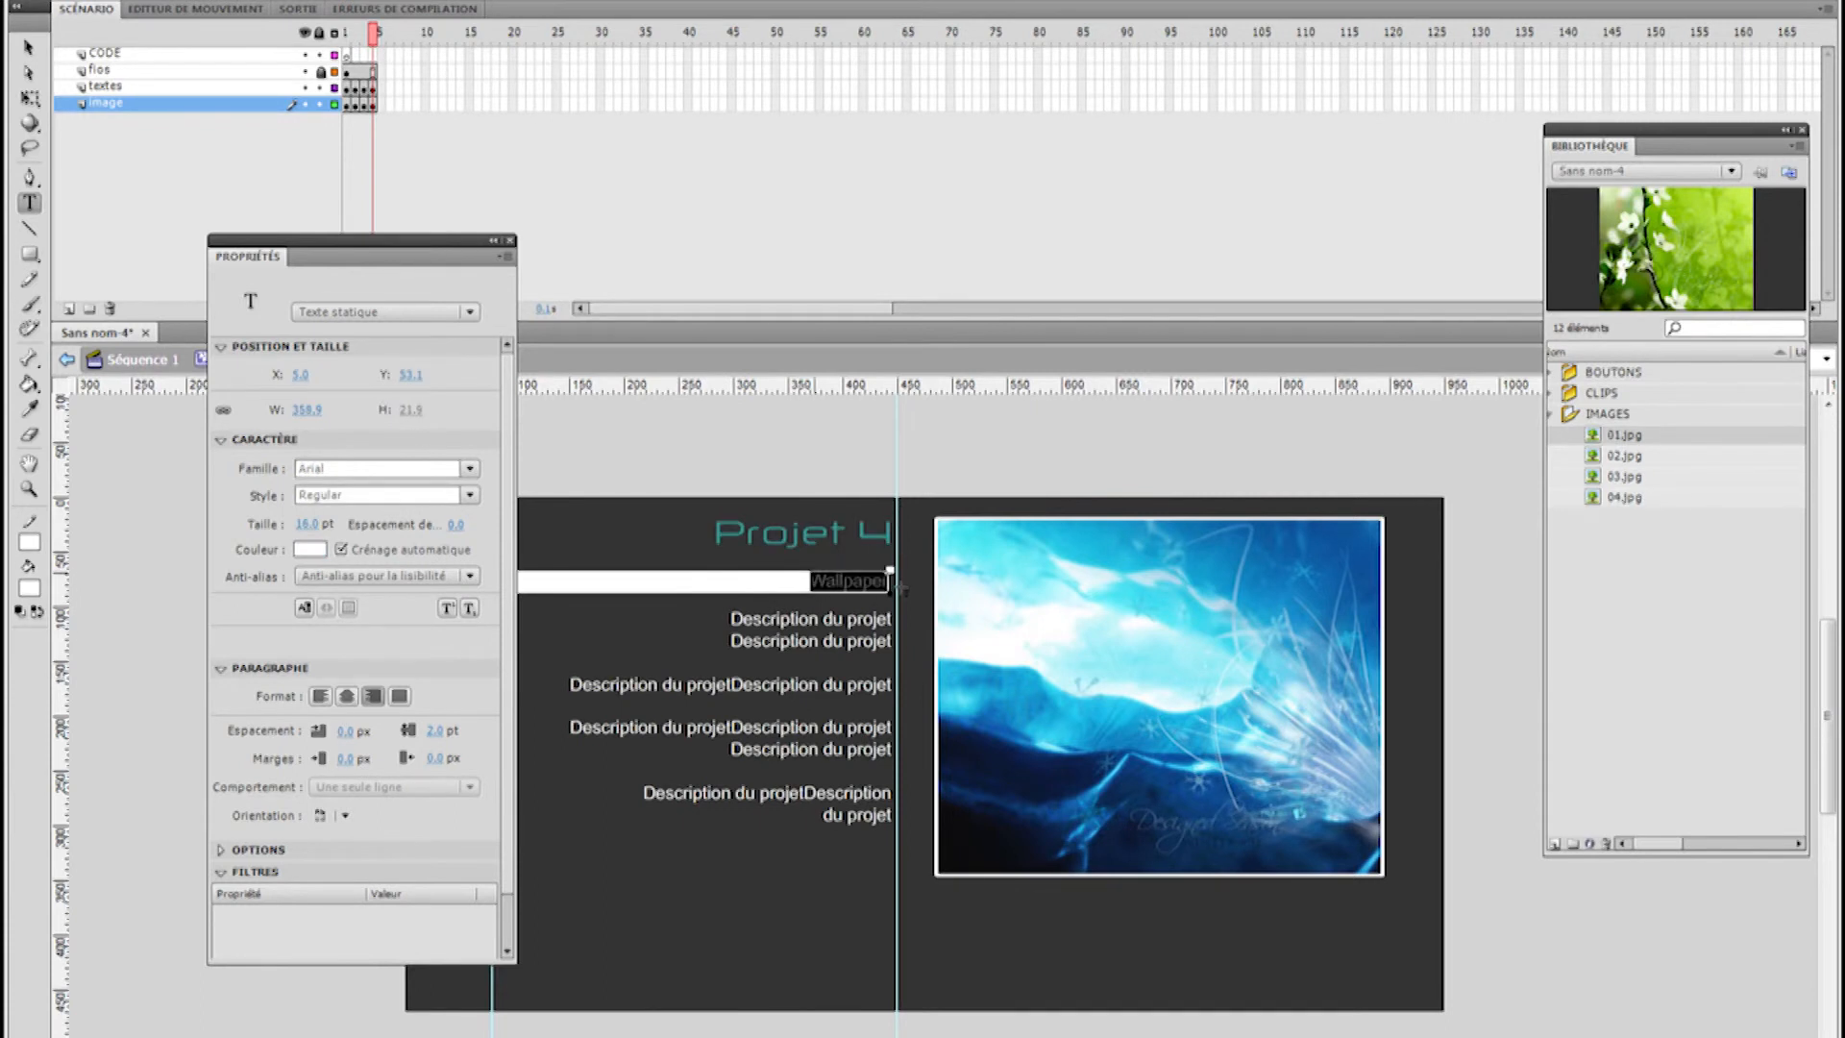
pyautogui.write('Affiche')
# Rework the frame 4 description by splitting the second paragraph into two lines and joining the text of the third paragraph
pyautogui.click(755, 690)
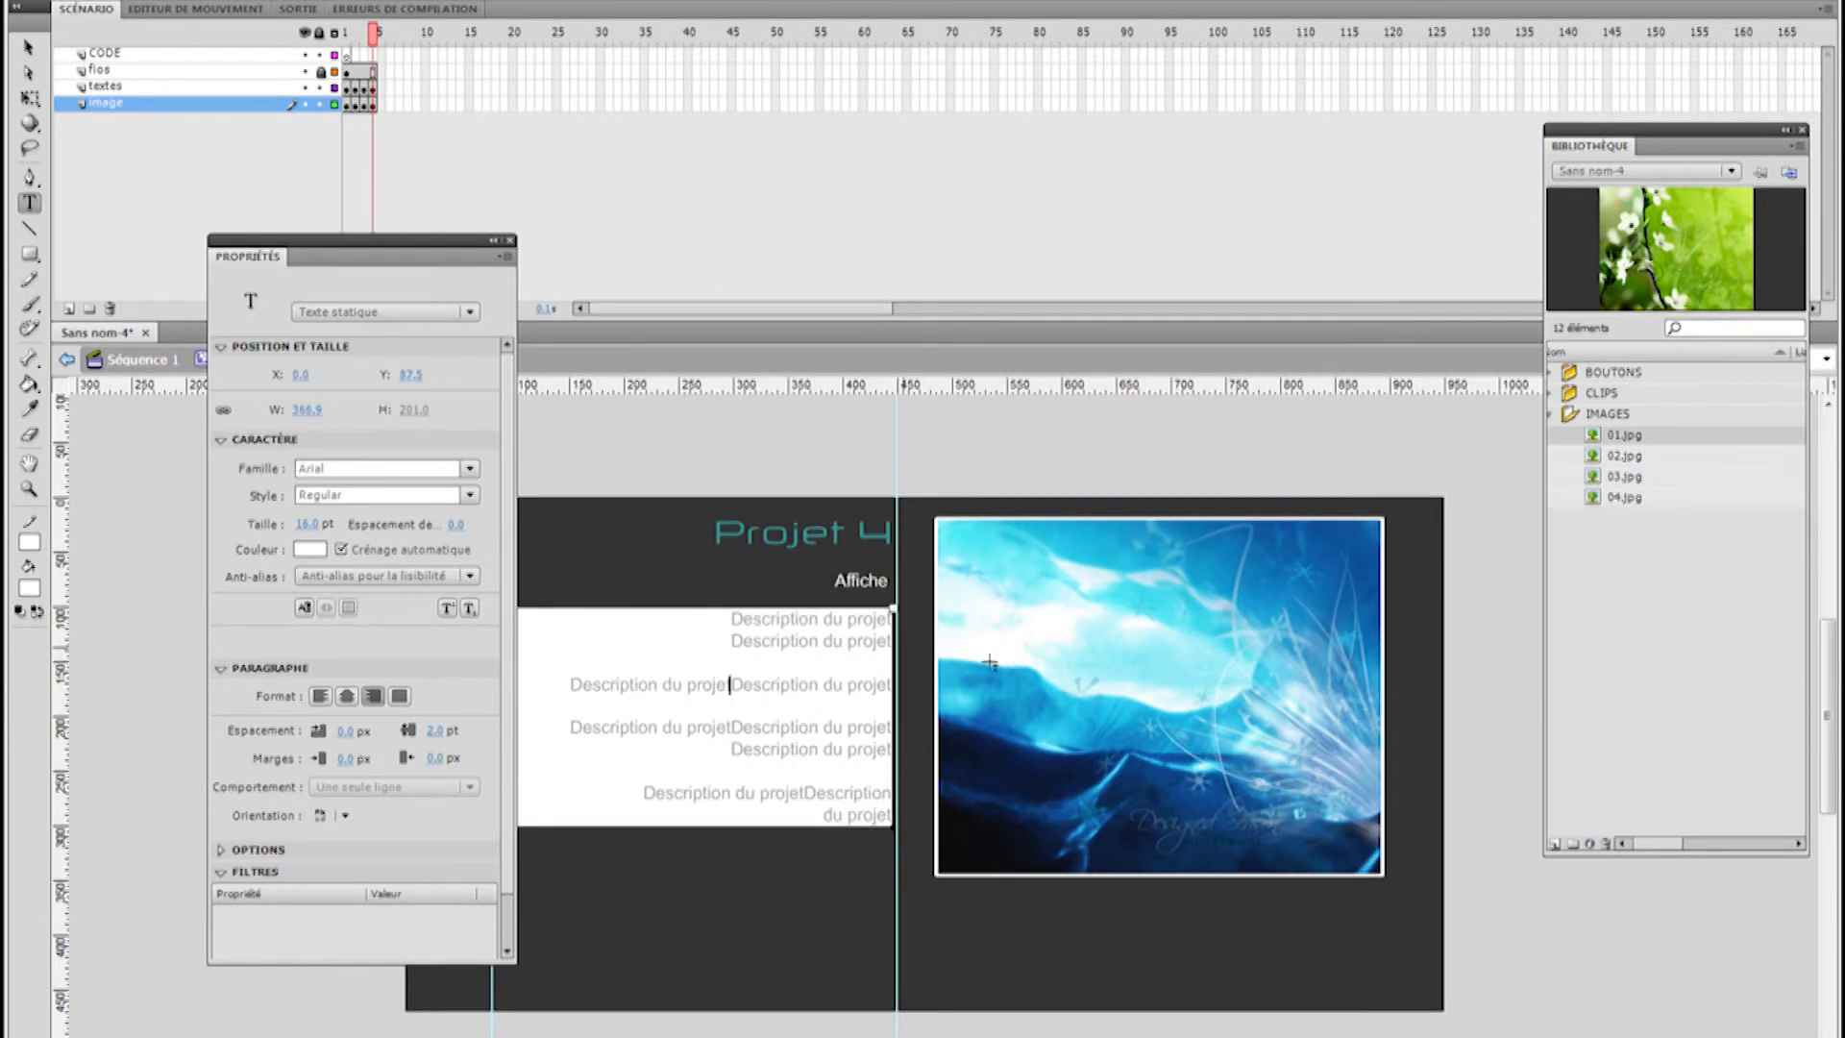
pyautogui.press('Return')
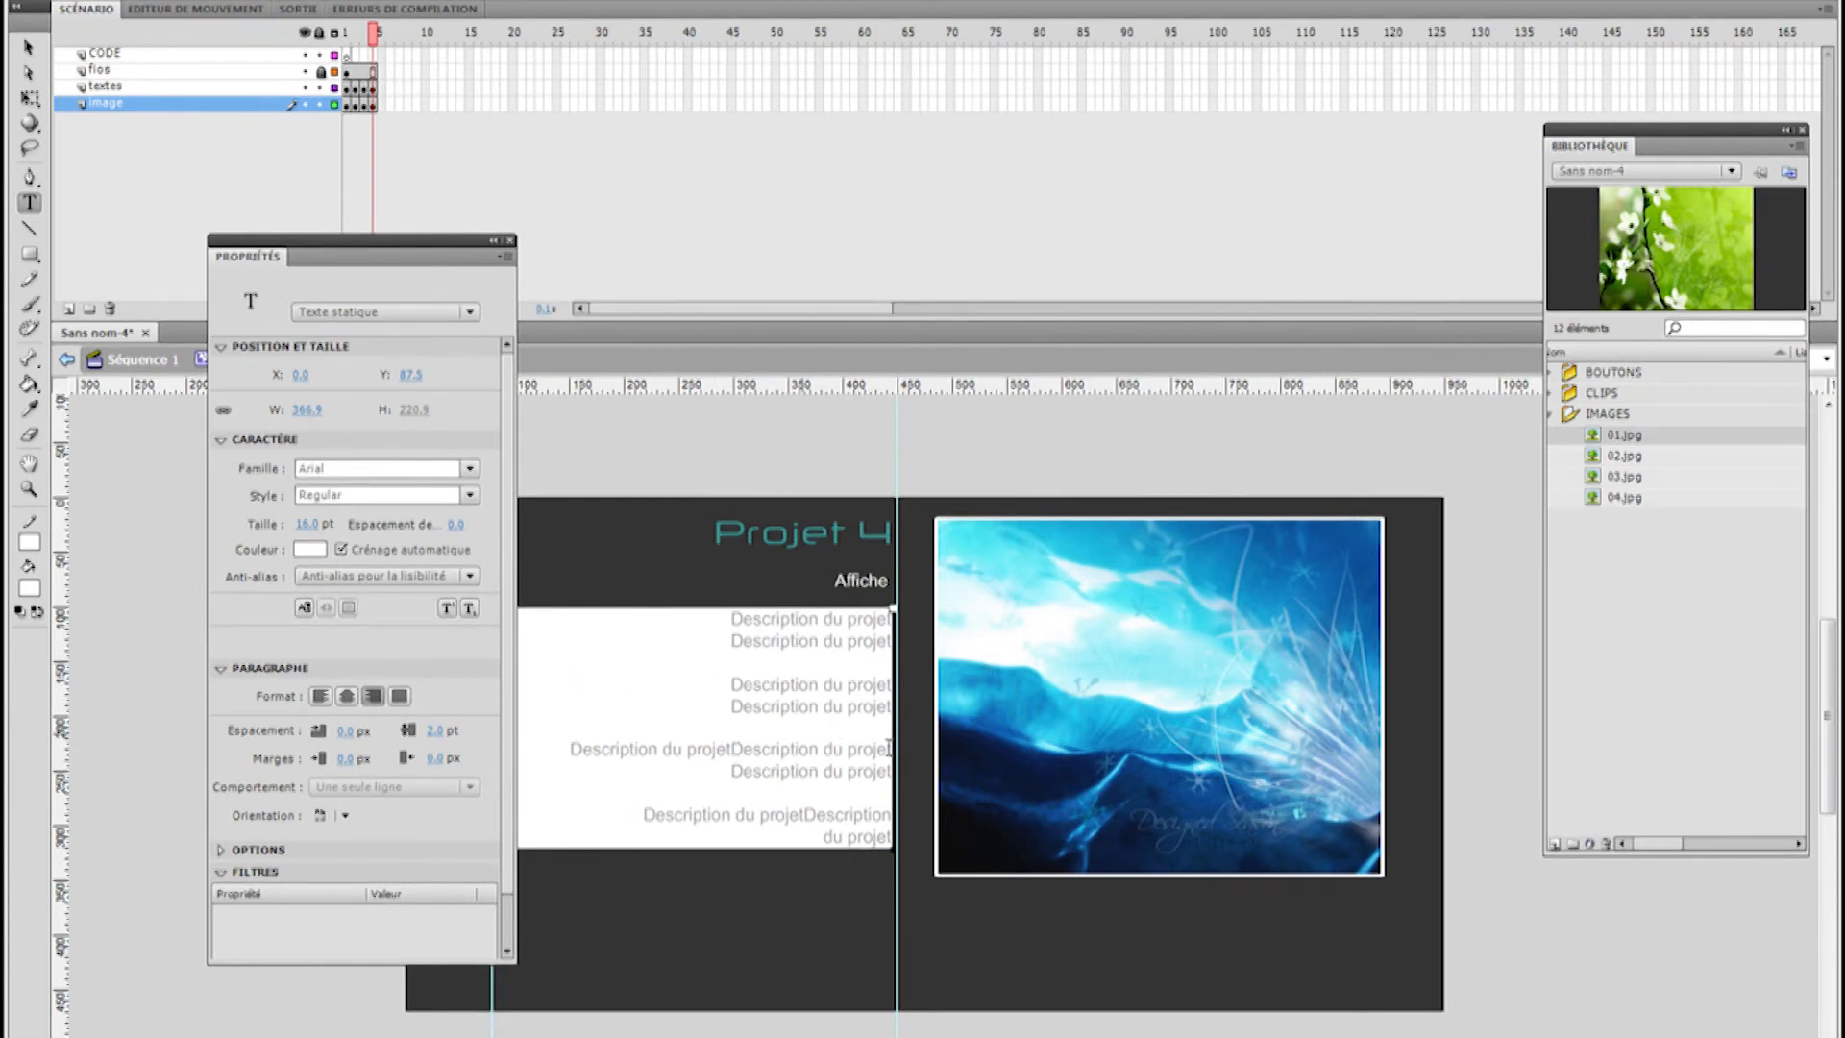
pyautogui.press('BackSpace')
pyautogui.press('Return')
pyautogui.press('BackSpace')
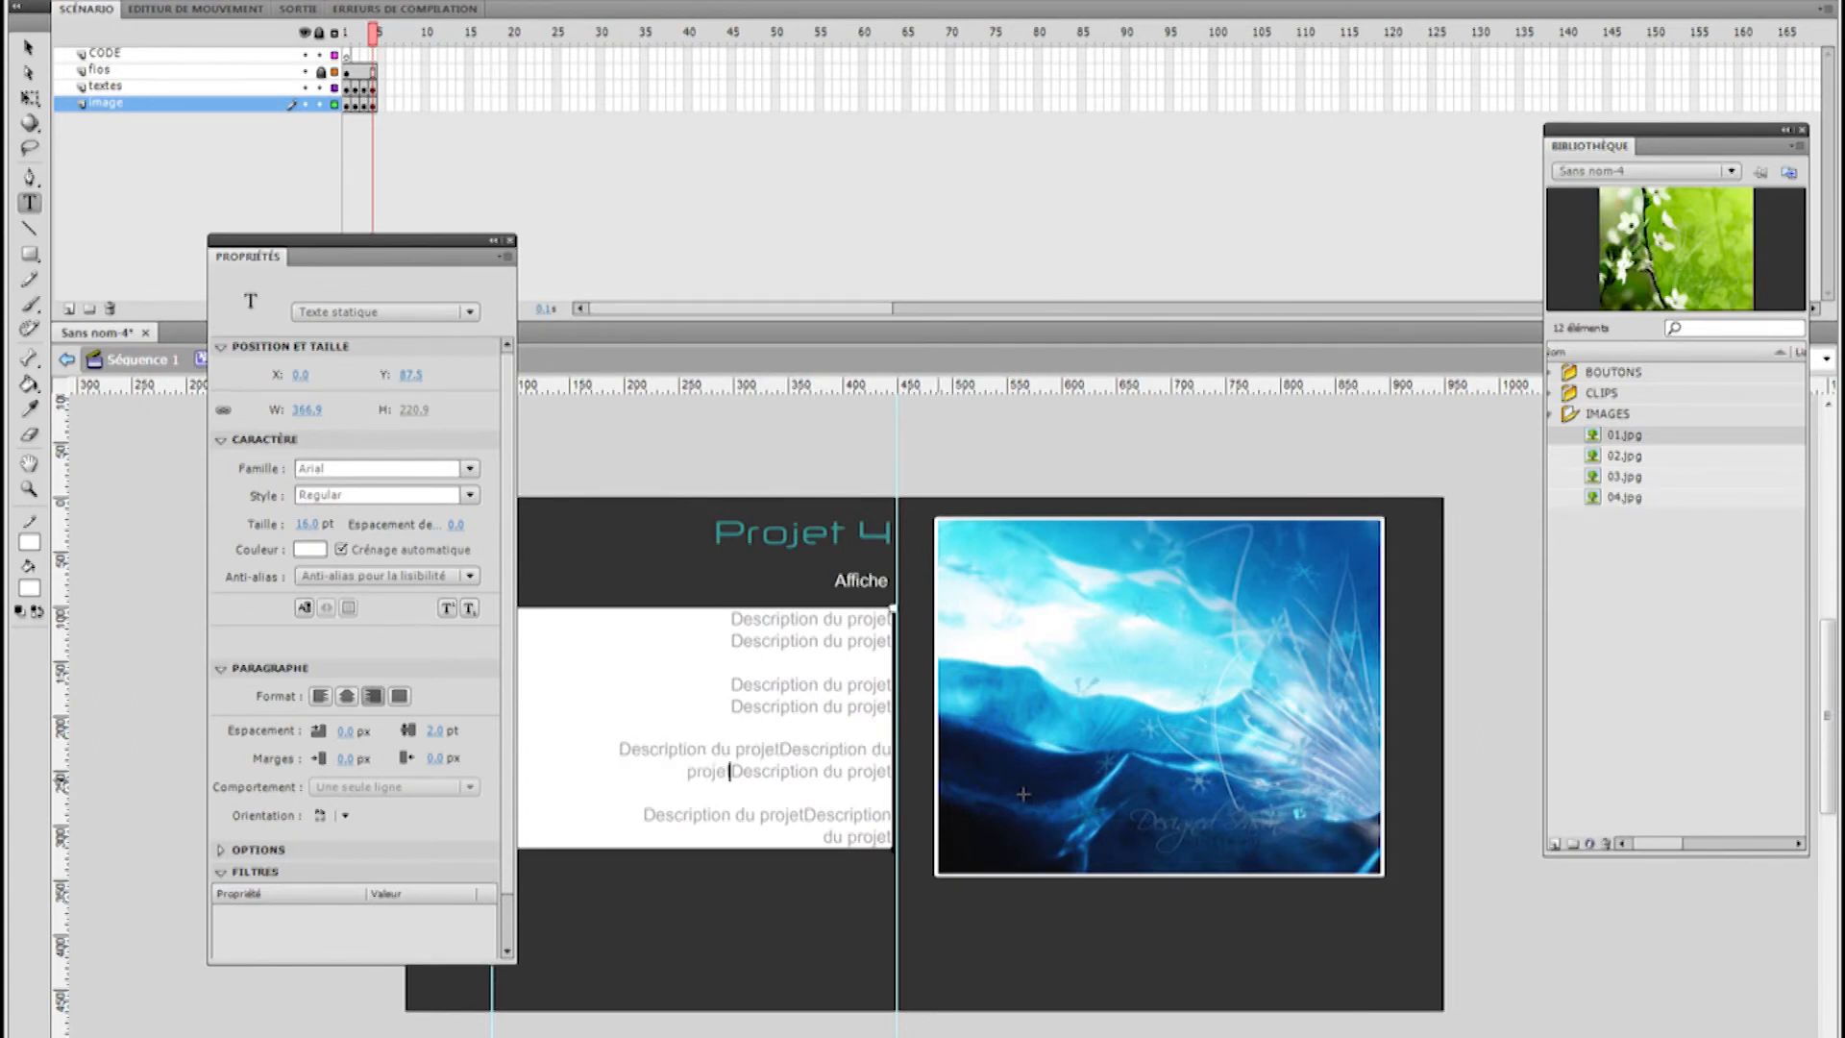
pyautogui.press('Escape')
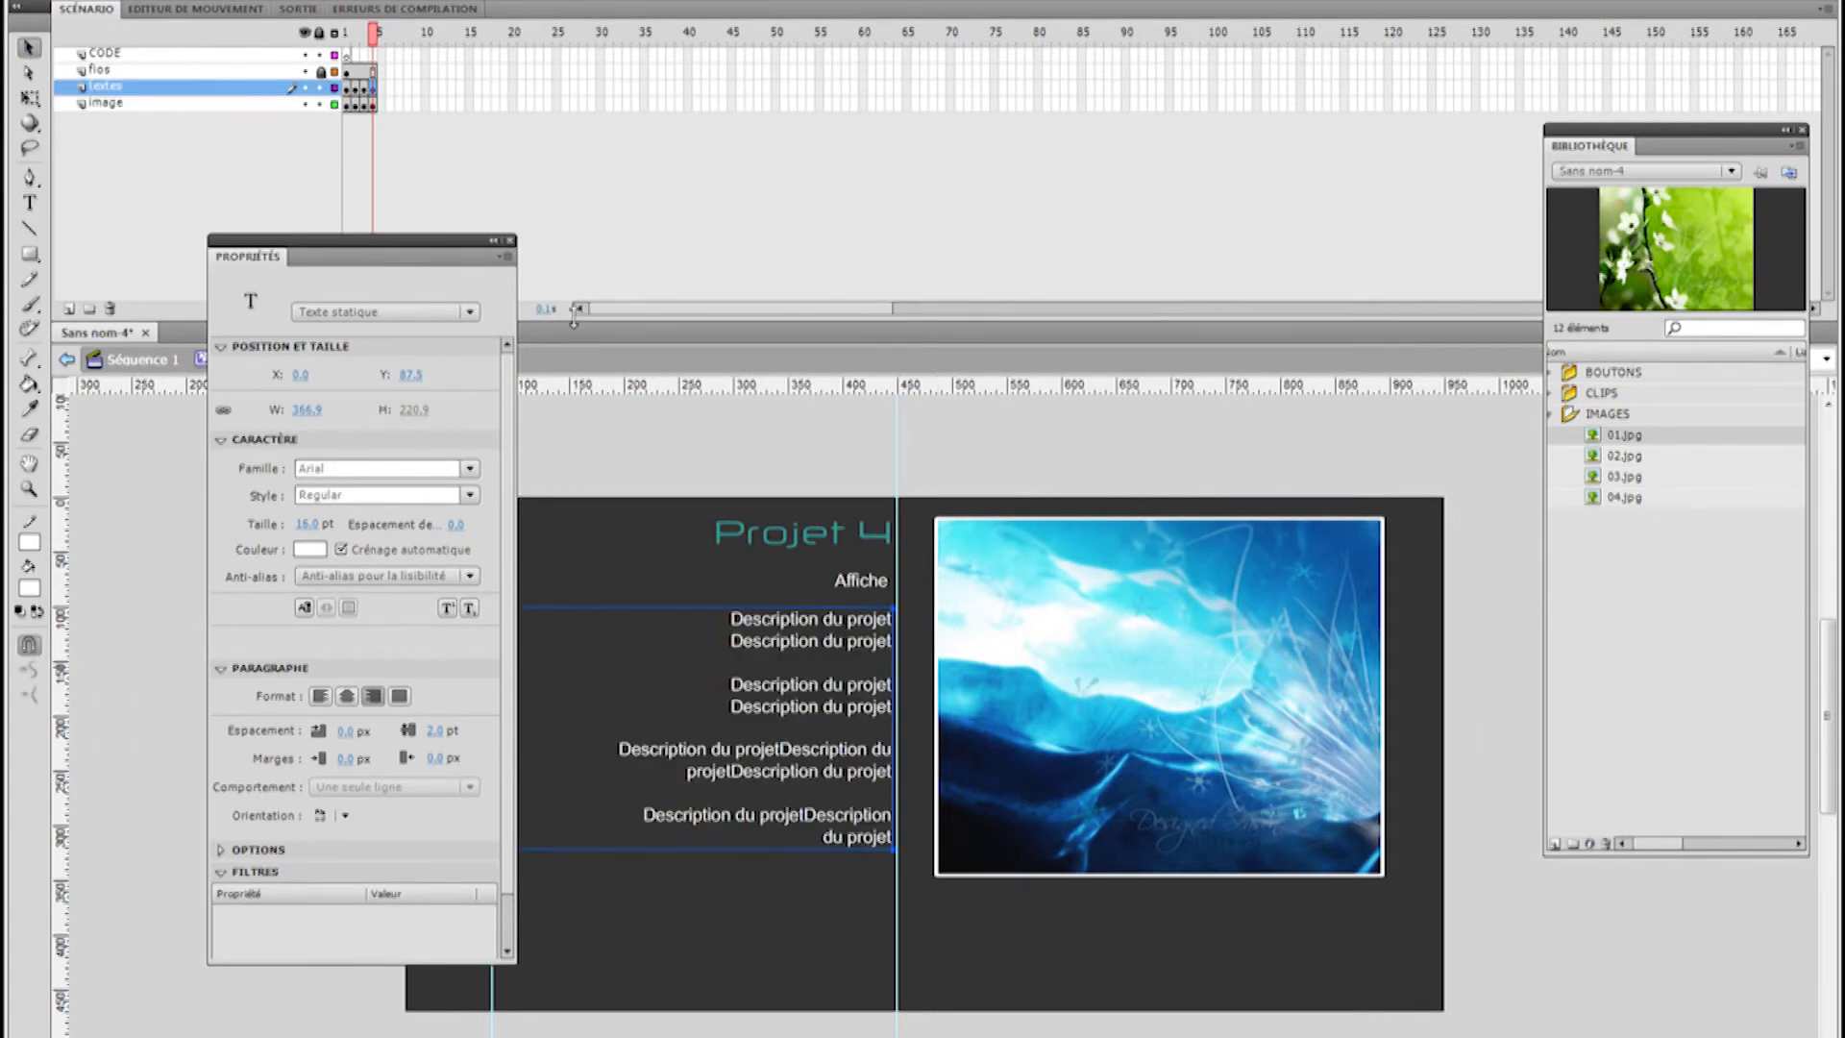
# Swap the bitmap in frame 4 of the image layer for 04.jpg
pyautogui.click(1046, 685)
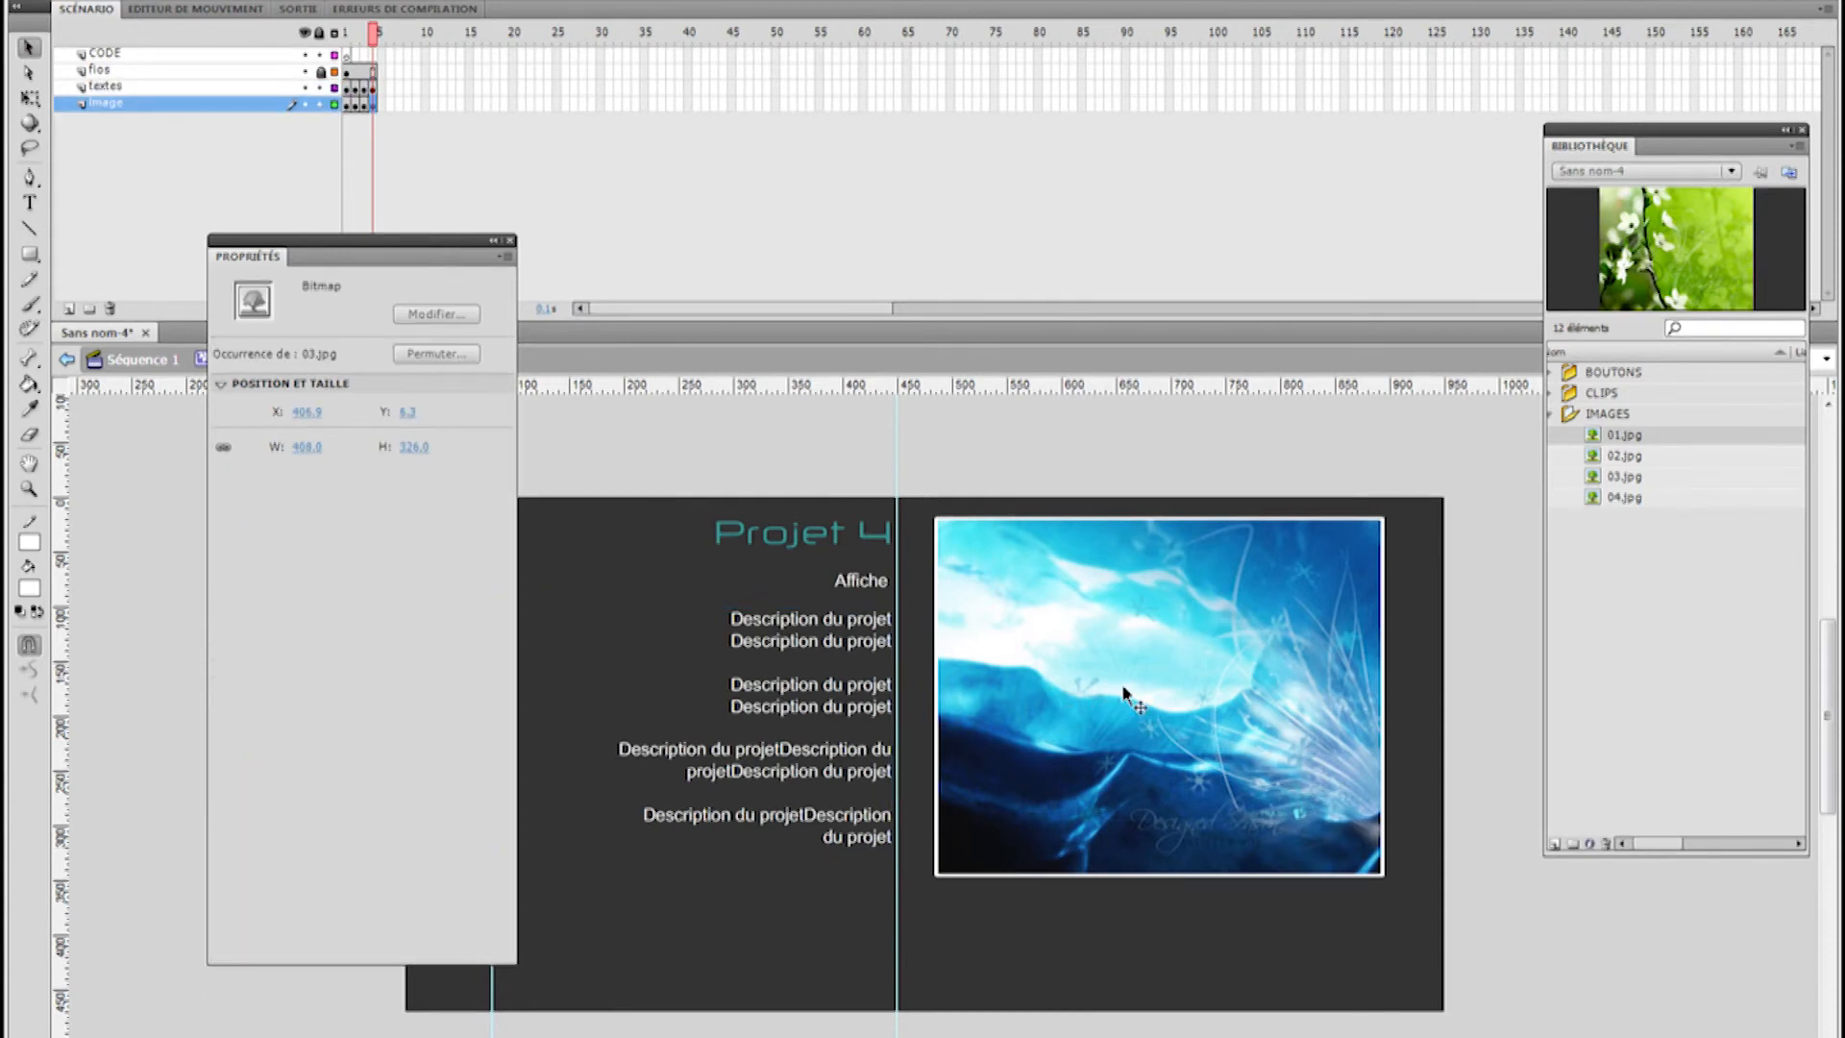
pyautogui.click(416, 356)
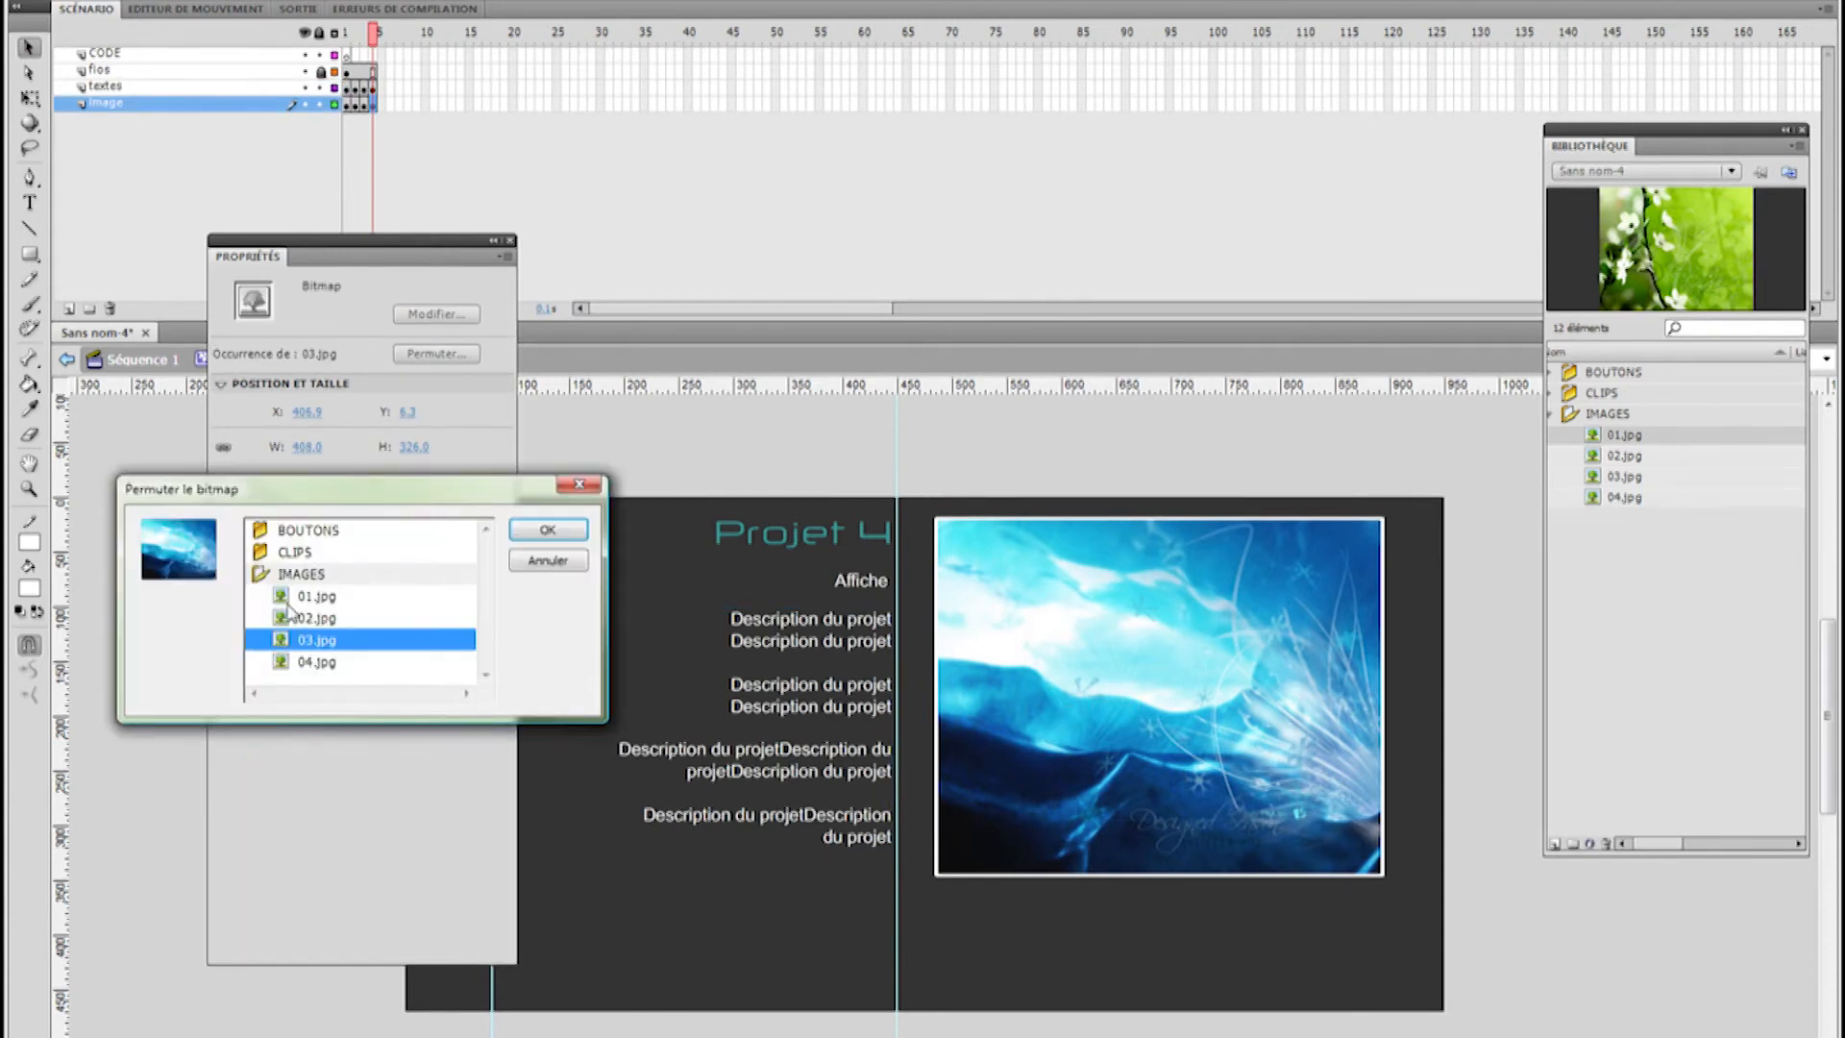
pyautogui.press('Down')
pyautogui.click(543, 531)
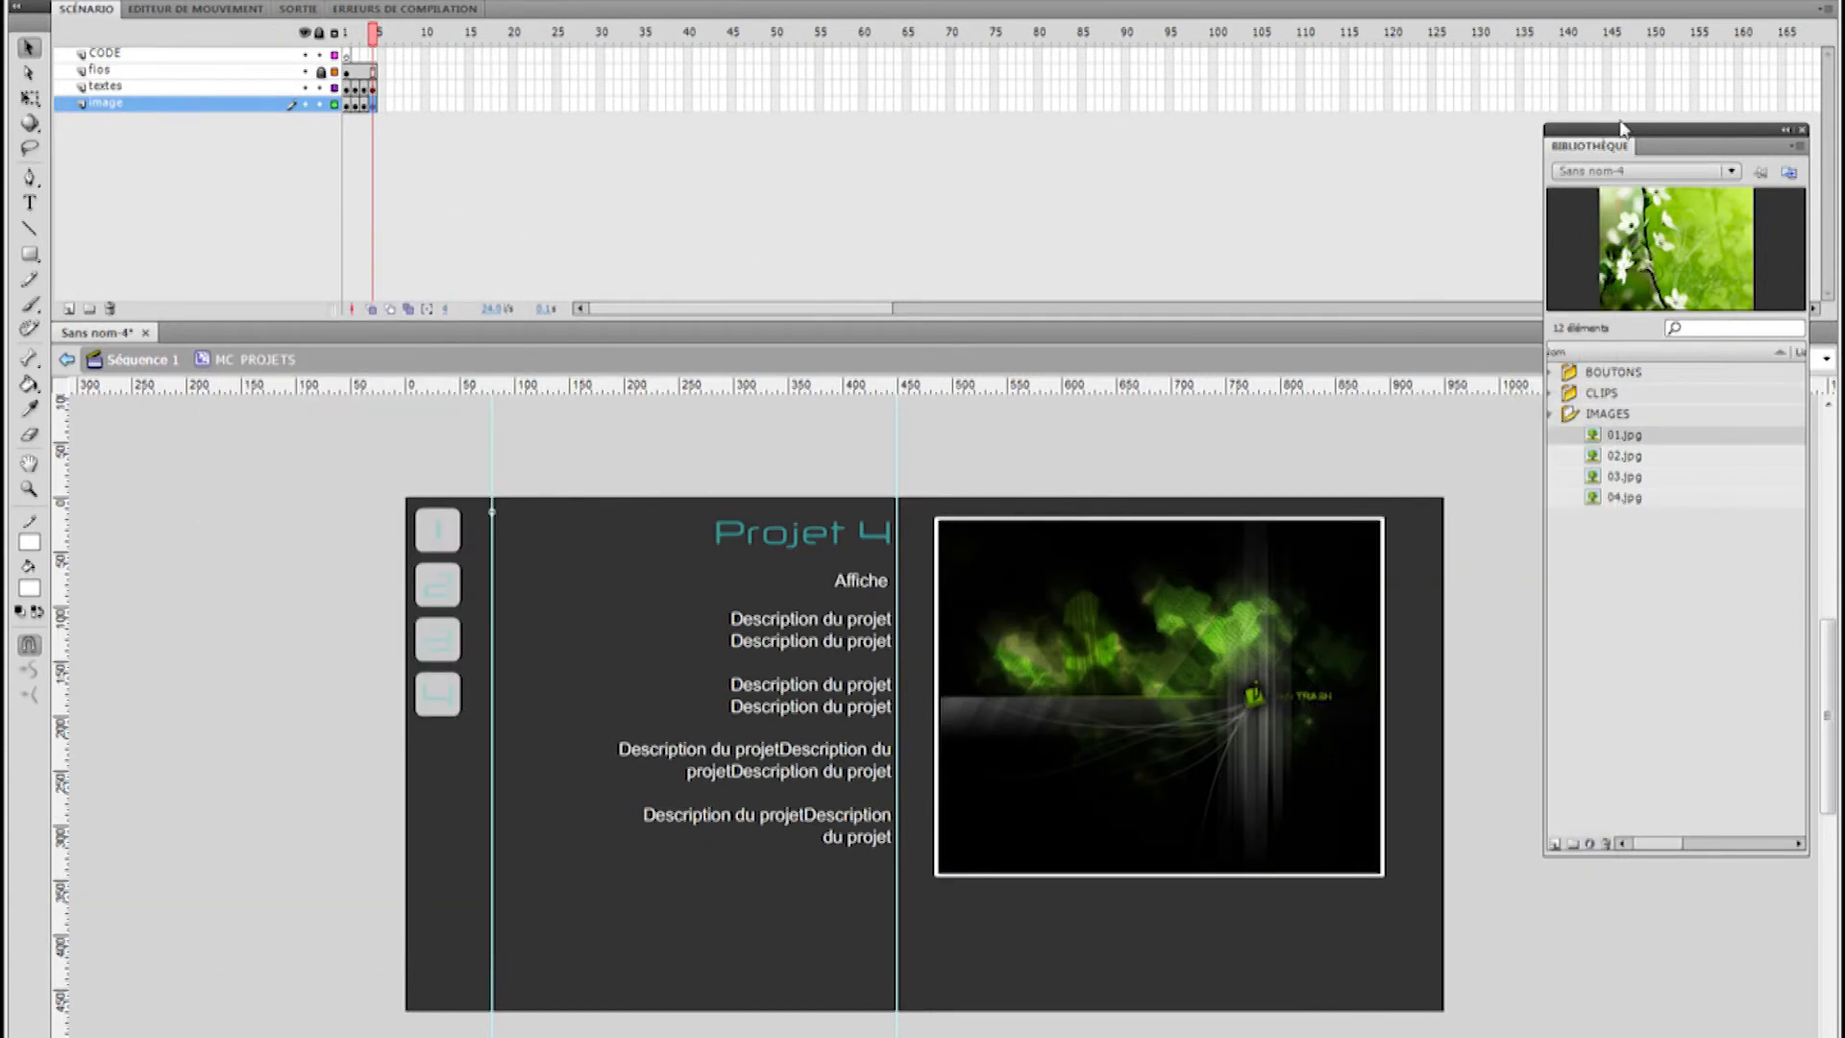
# Collapse the IMAGES folder in the library and move the library off the workspace
pyautogui.click(1551, 414)
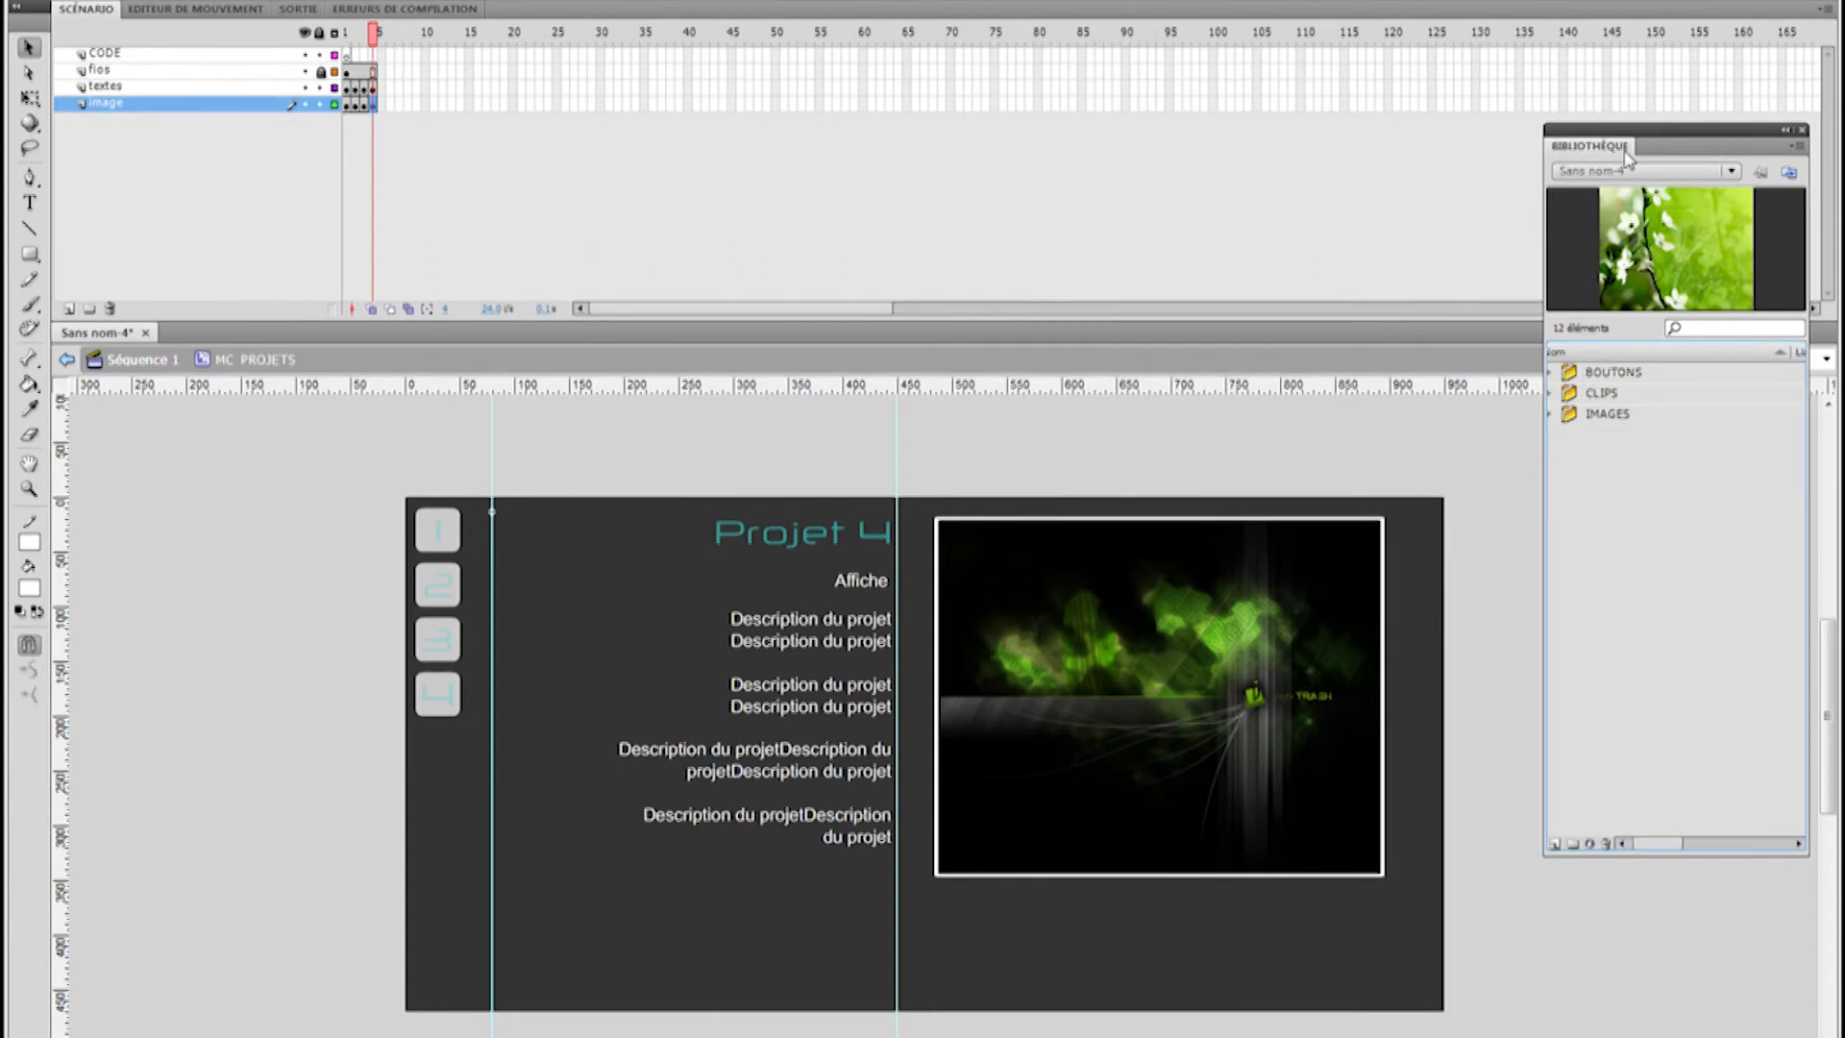
pyautogui.moveTo(1635, 129); pyautogui.dragTo(1844, 131)
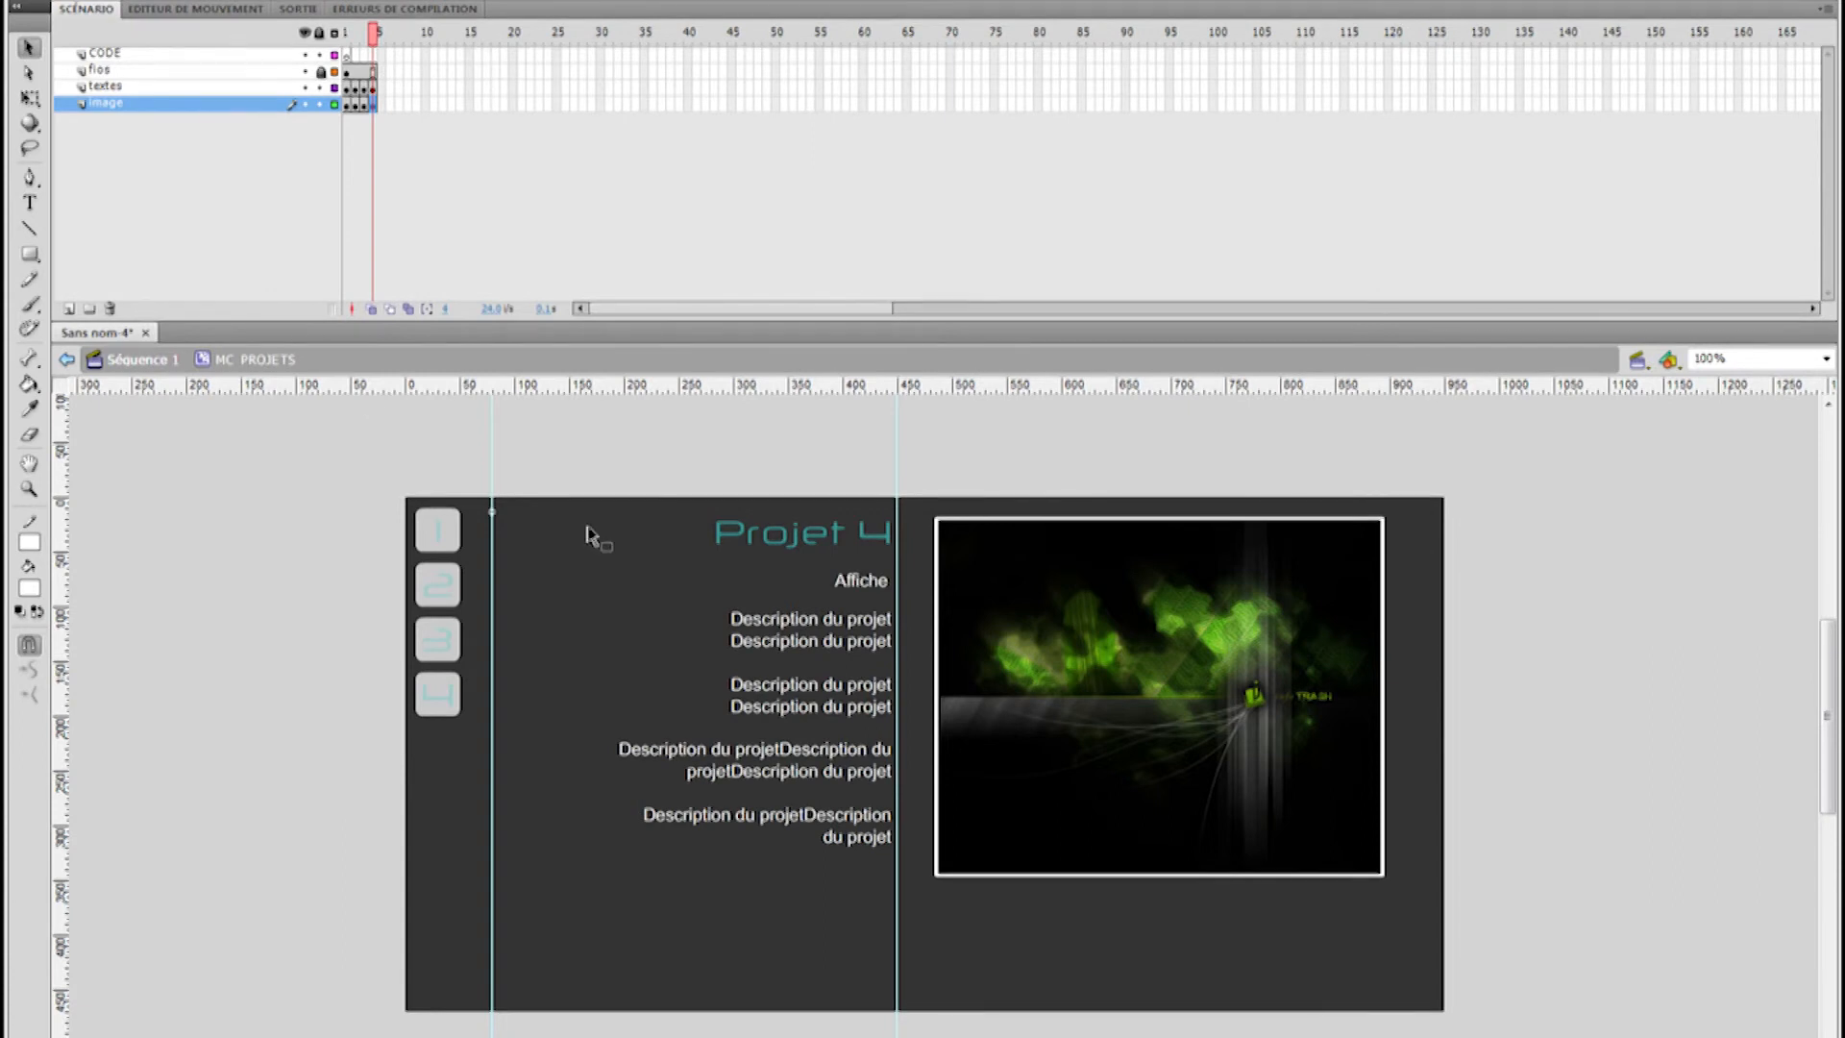
# Lock the textes and image layers and select frame 1 of the CODE layer
pyautogui.moveTo(377, 40); pyautogui.dragTo(298, 68)
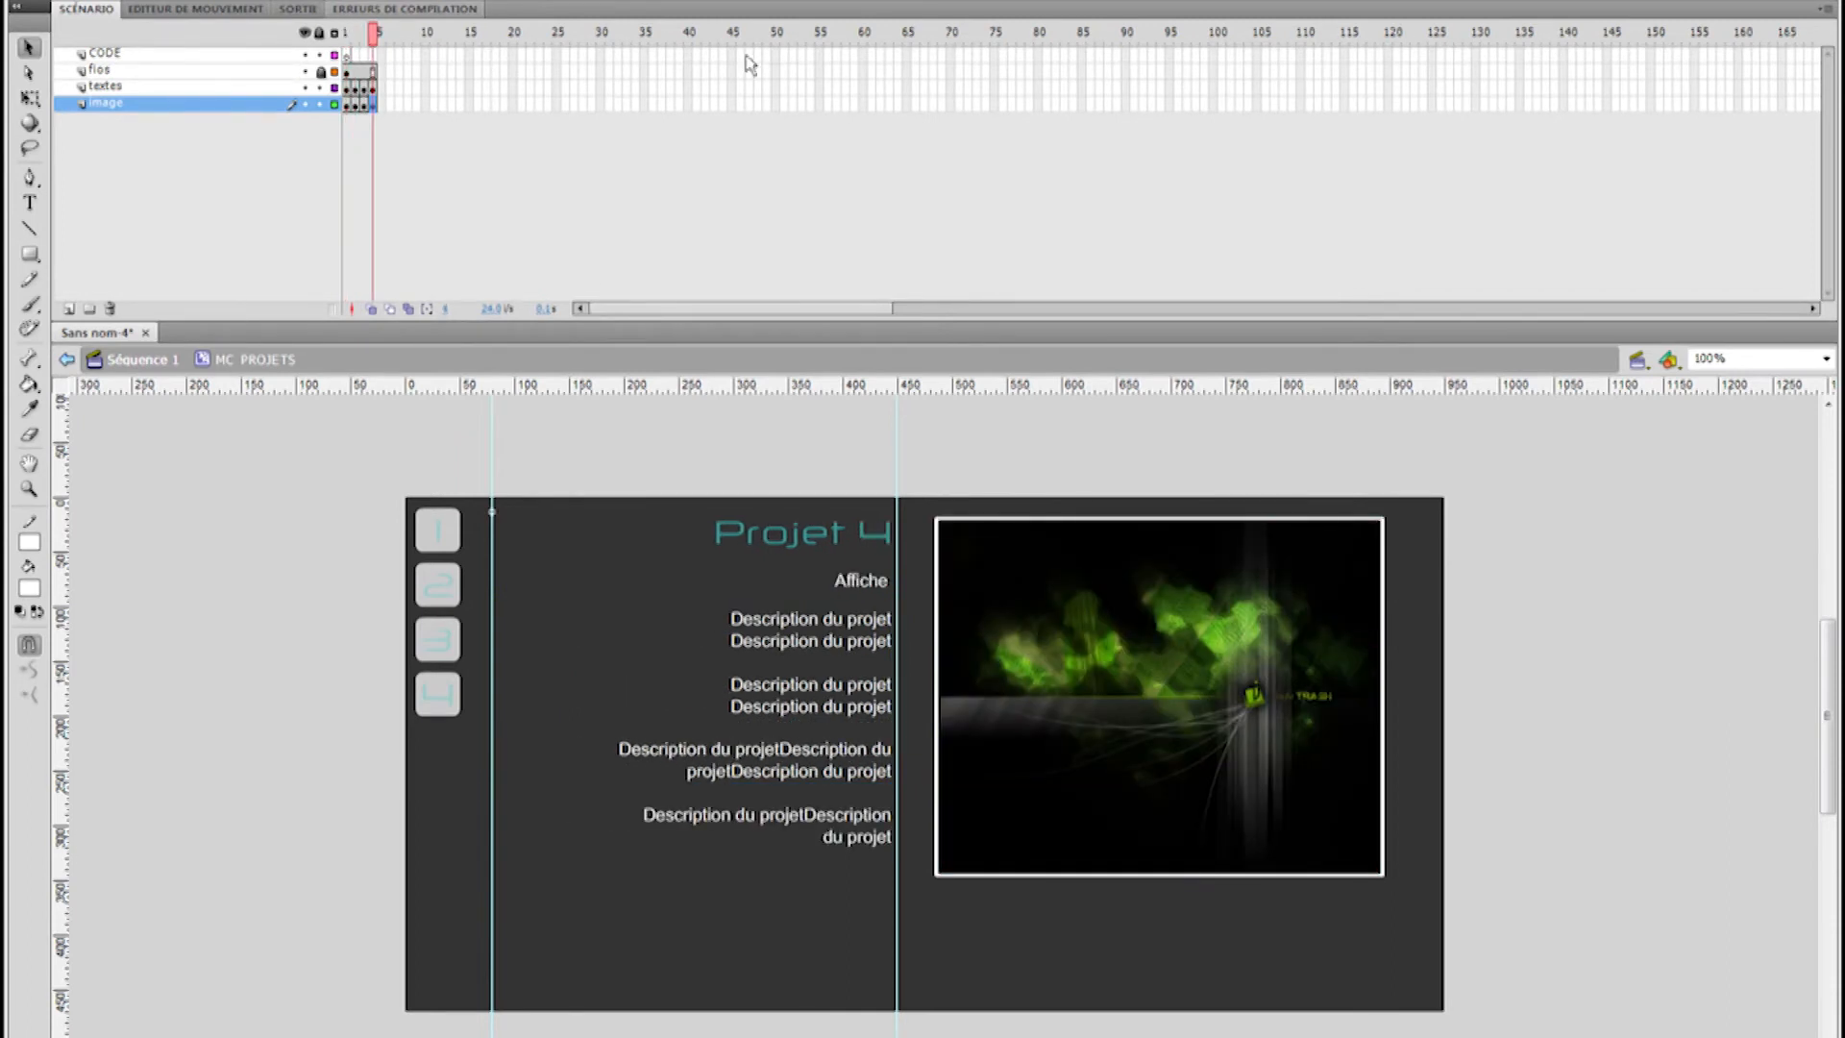
pyautogui.click(347, 54)
pyautogui.click(320, 105)
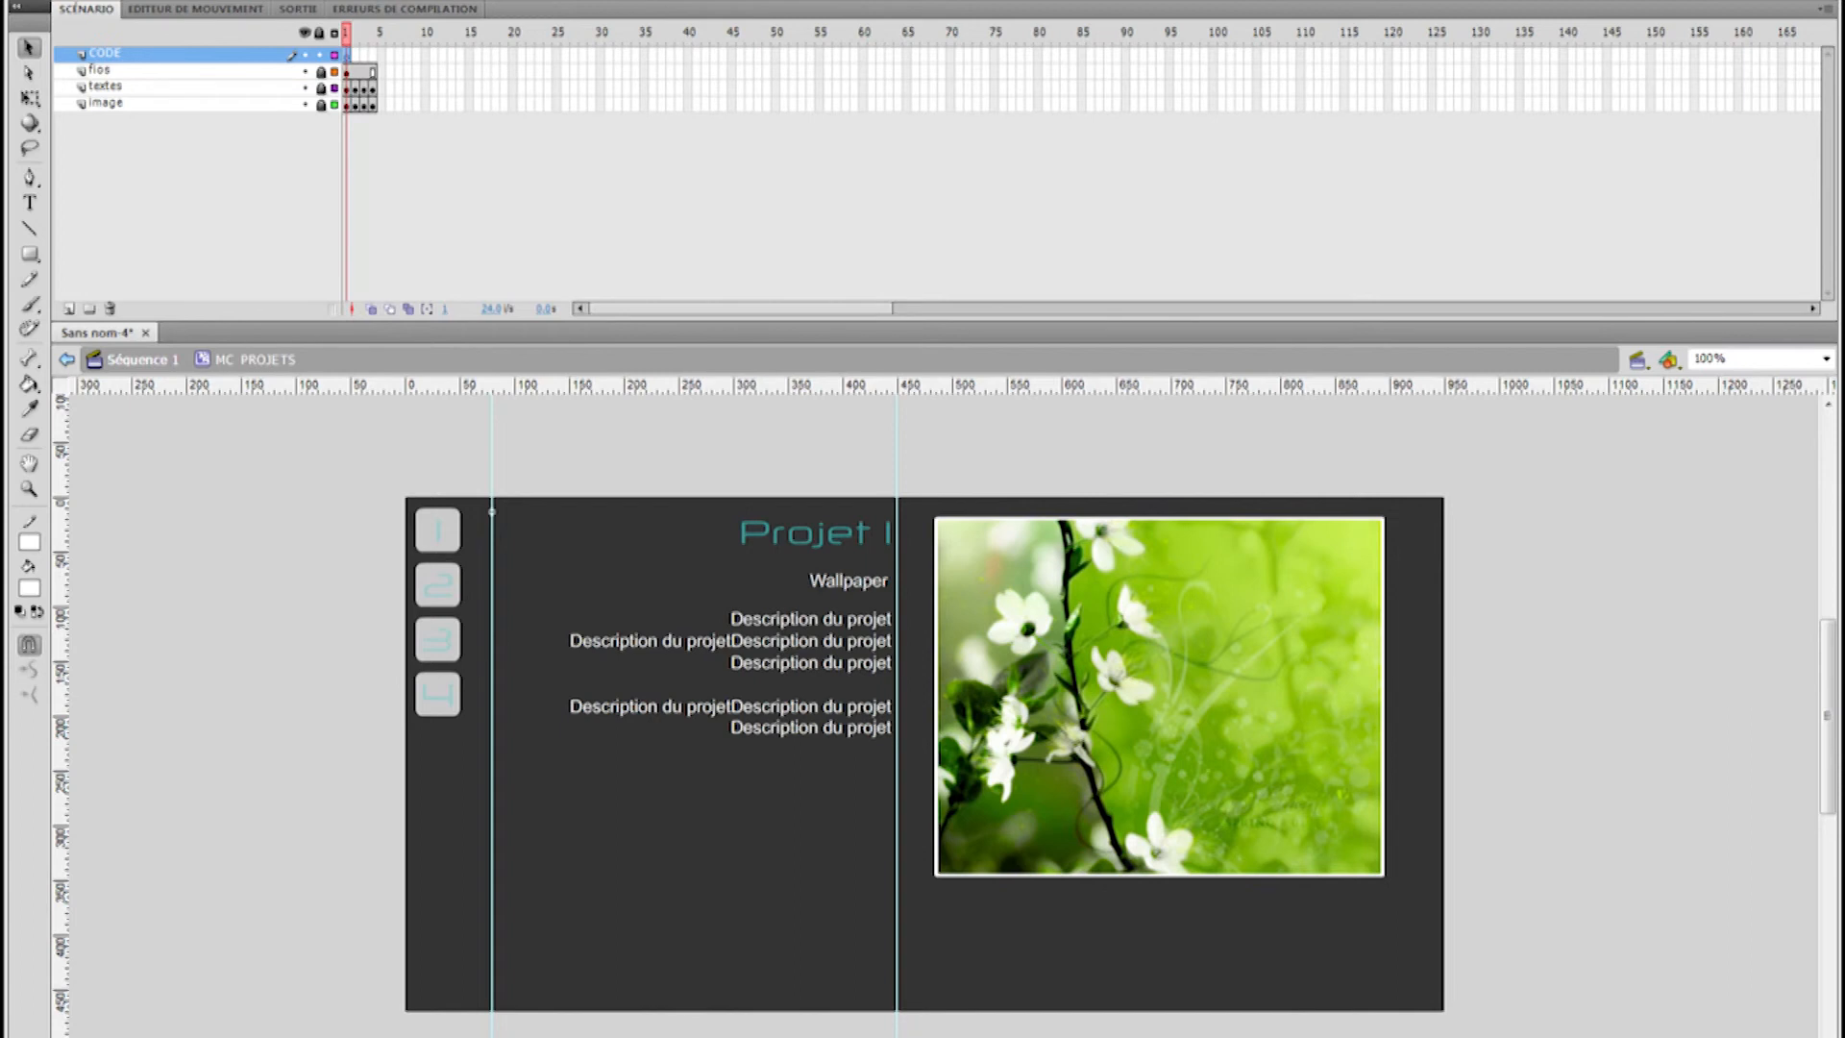
# Open the script editor for frame 1 of the CODE layer and enter the action "stop();"
pyautogui.press('F9')
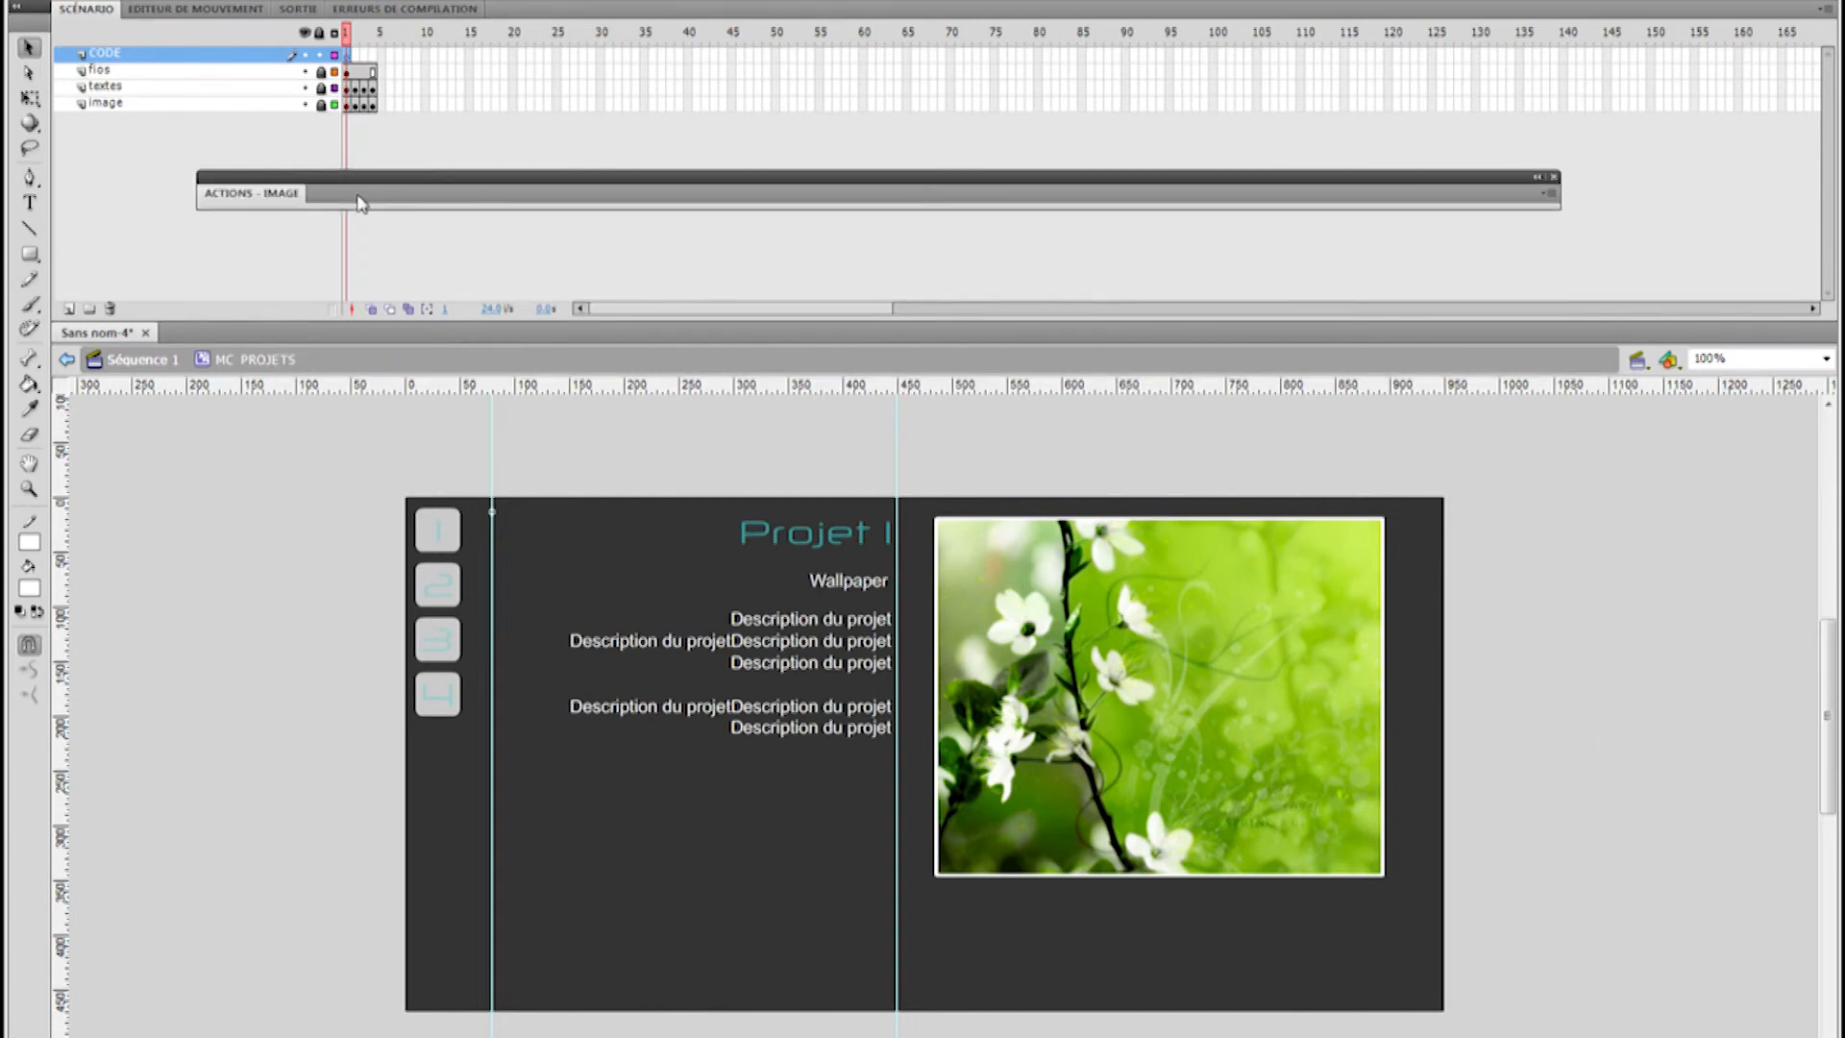
pyautogui.click(360, 203)
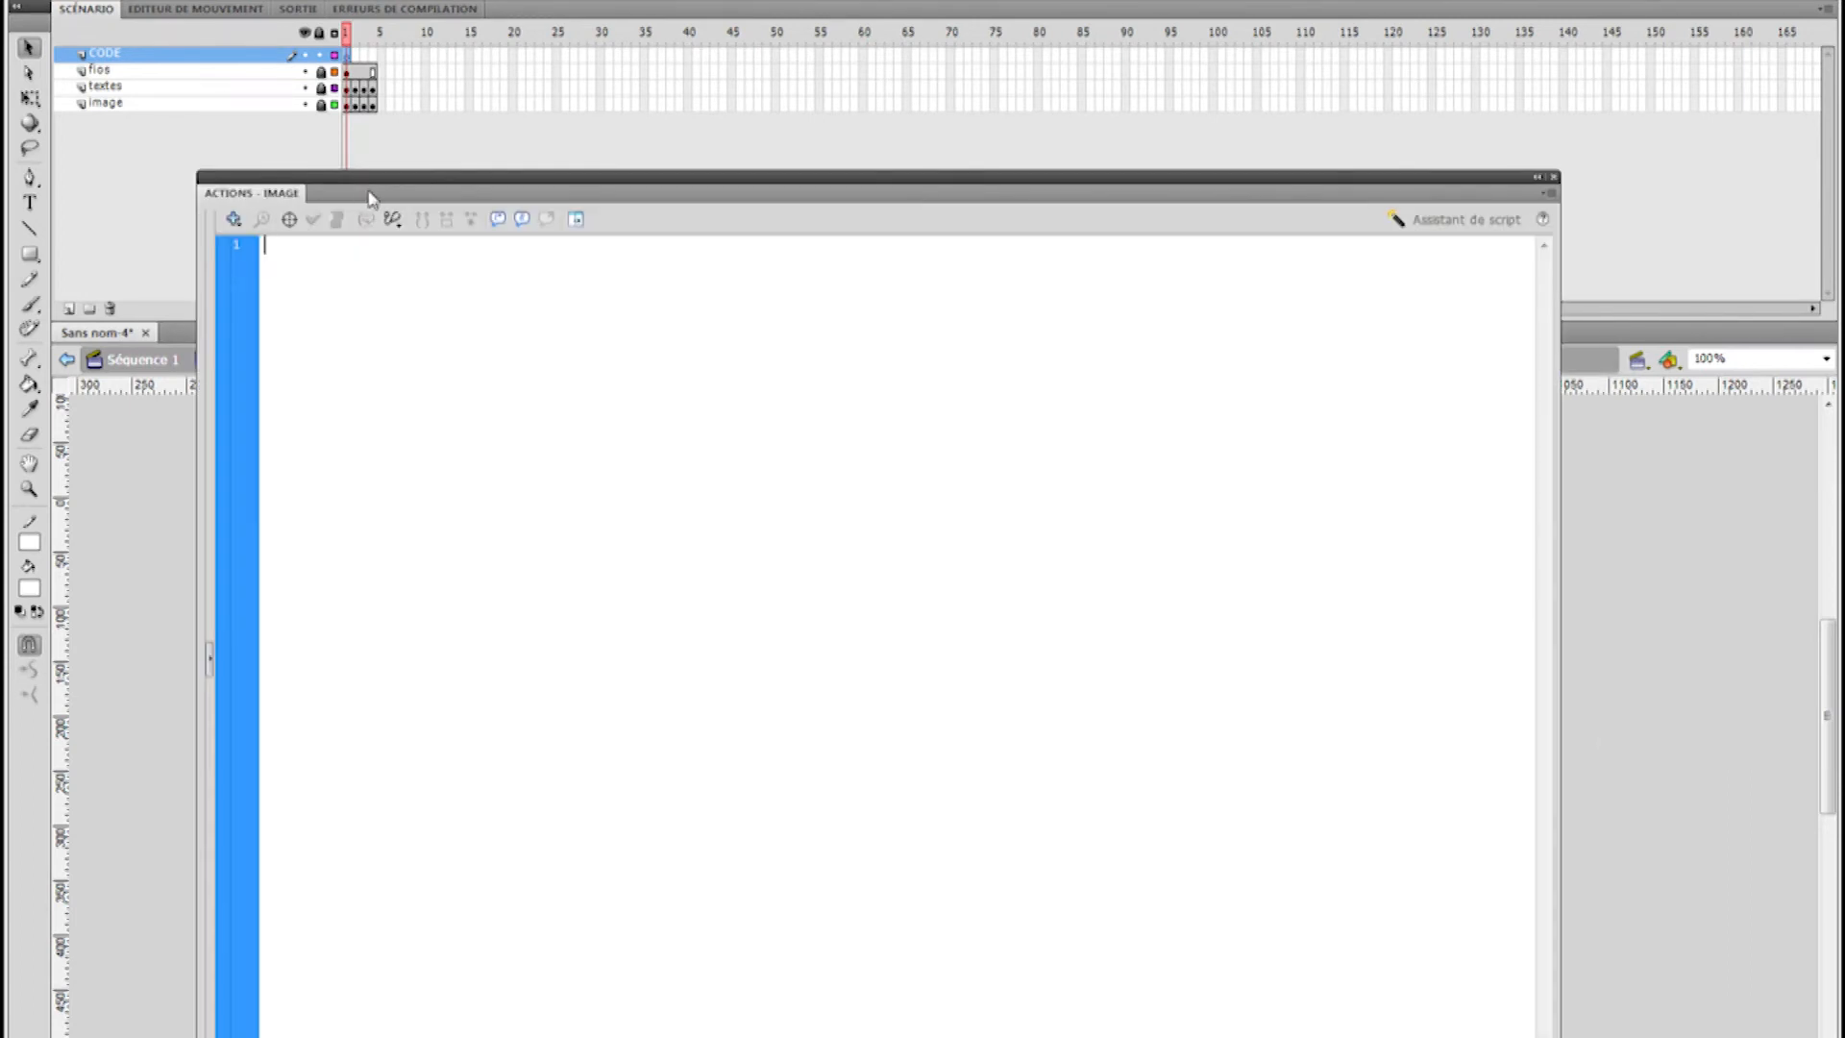
pyautogui.moveTo(372, 176); pyautogui.dragTo(374, 98)
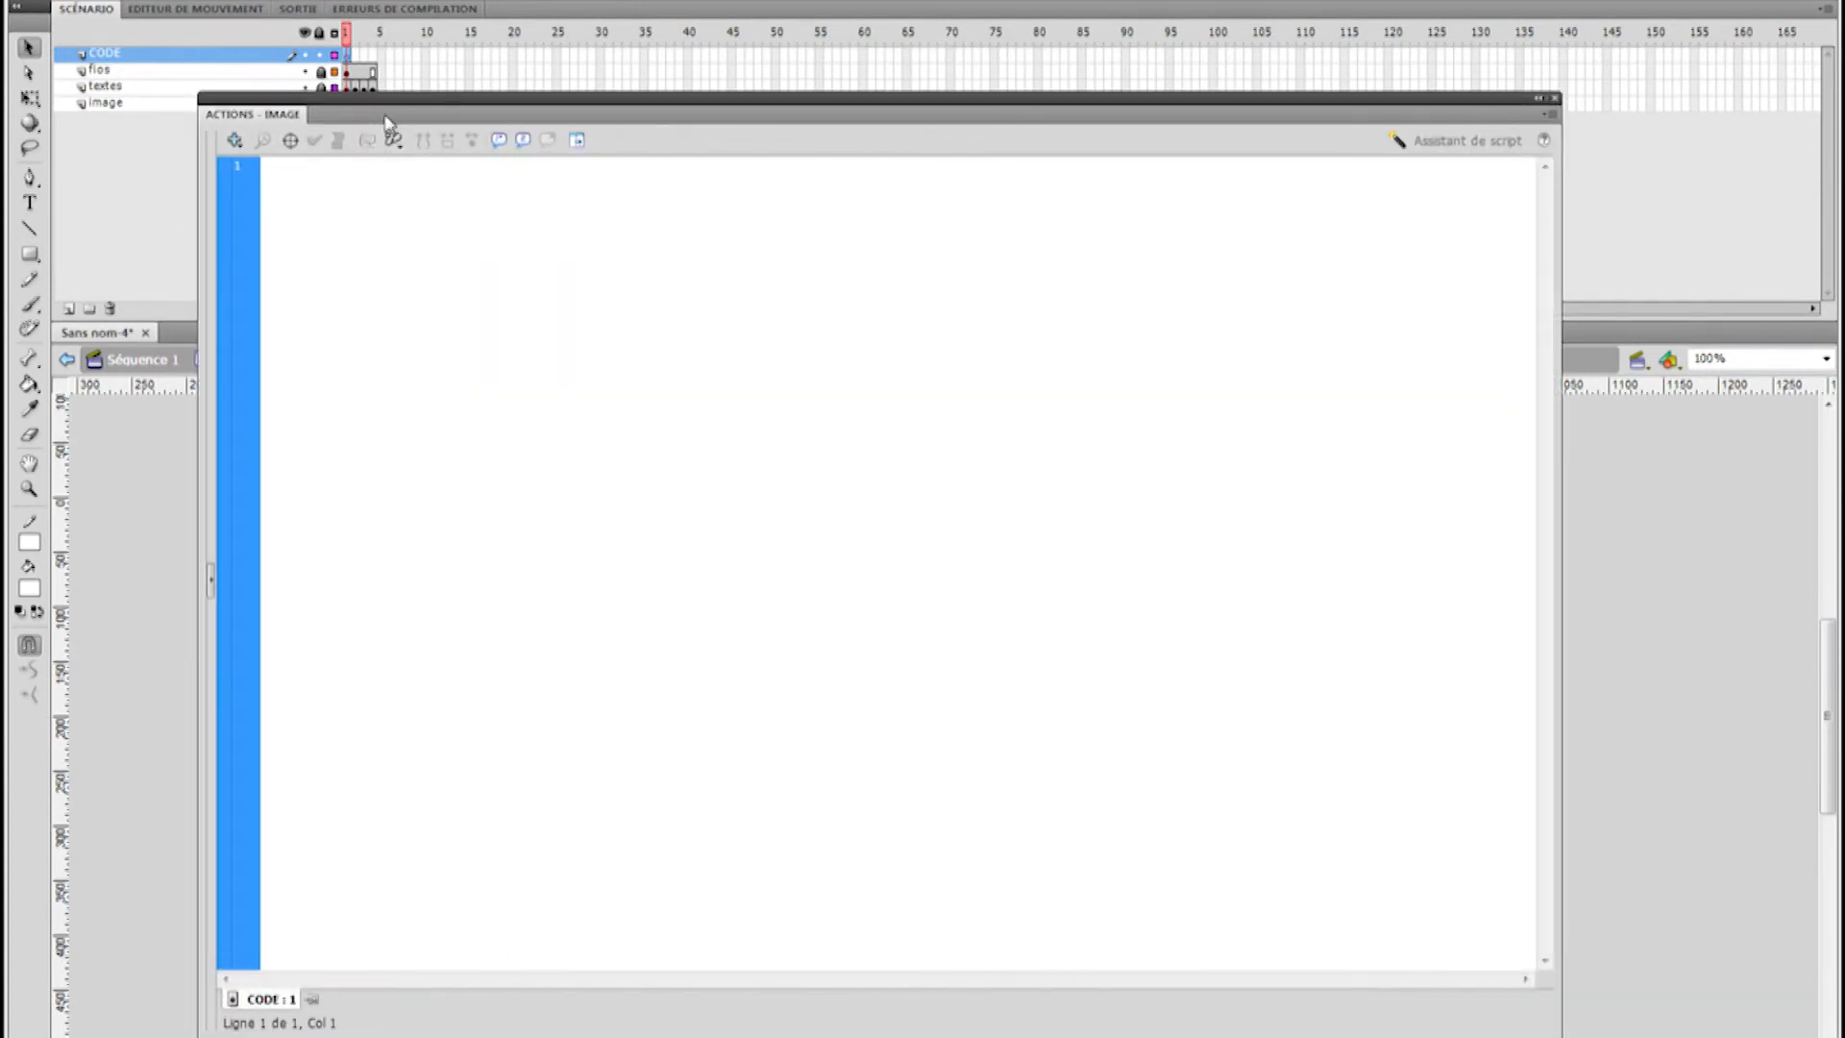
pyautogui.click(742, 3)
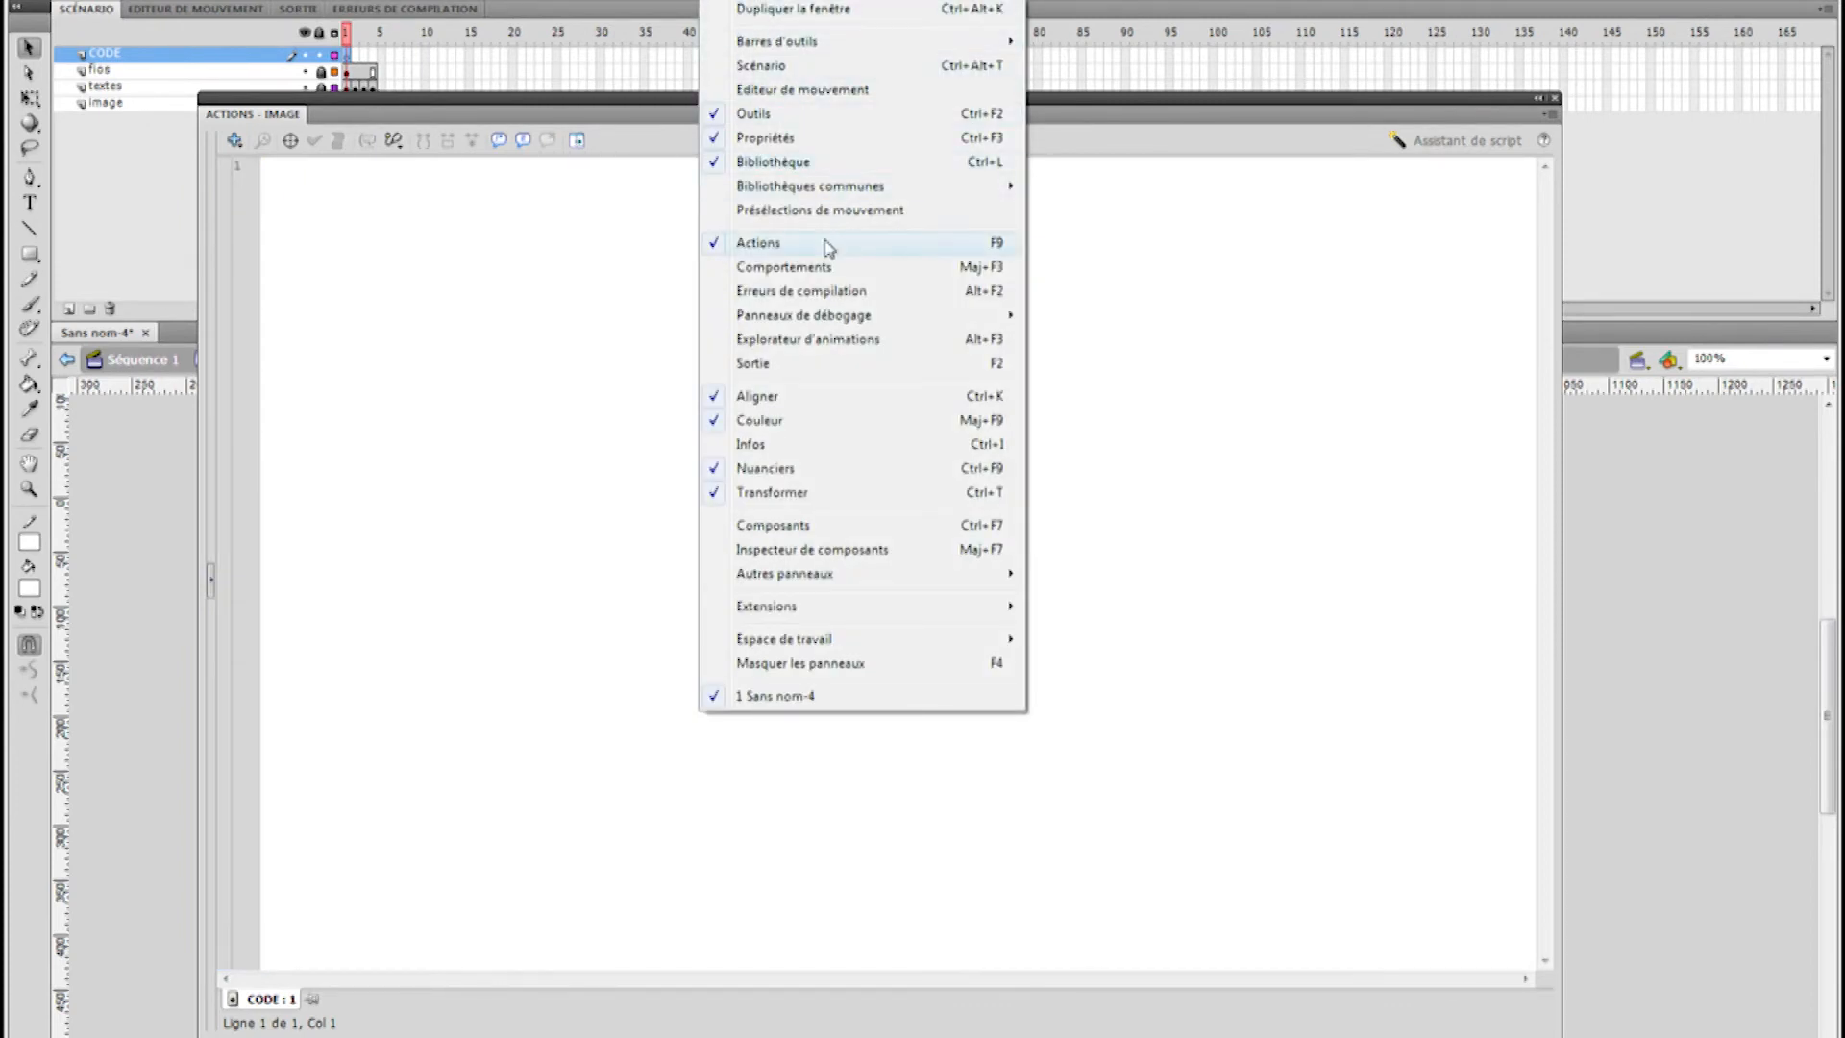
pyautogui.click(476, 103)
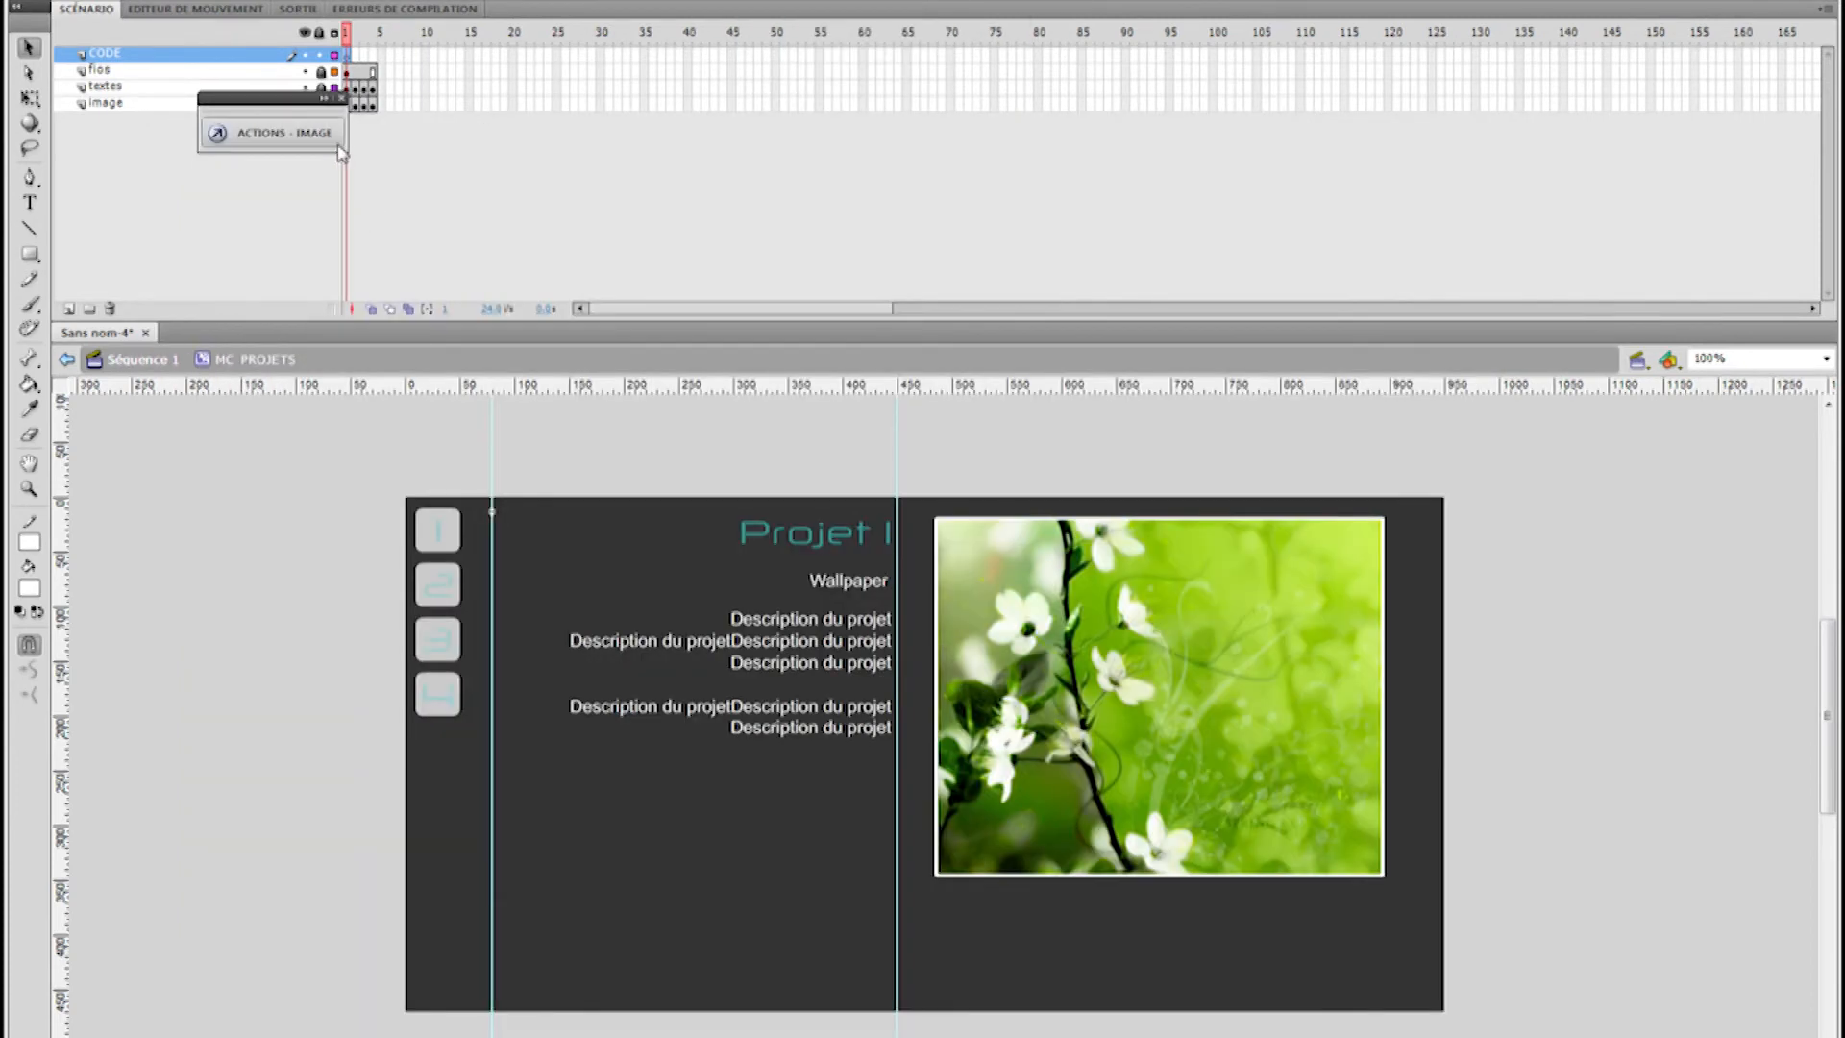
pyautogui.click(324, 110)
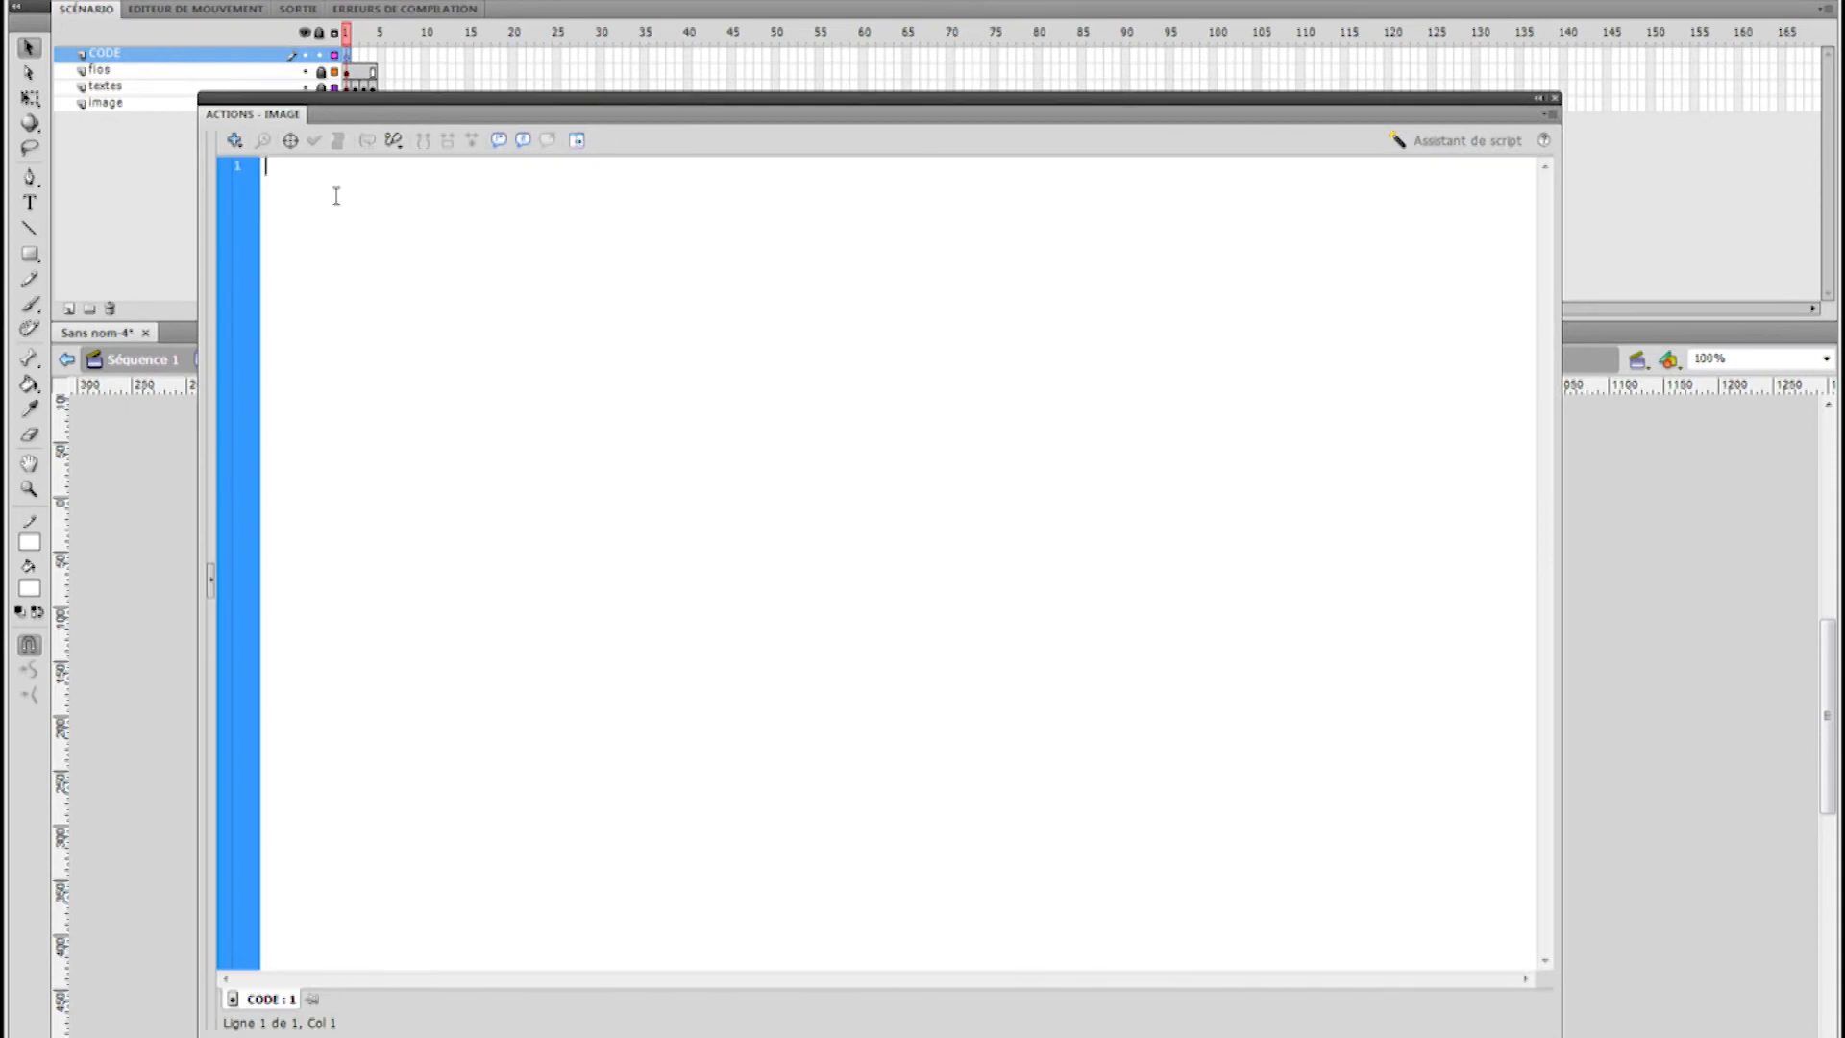
pyautogui.write('top();')
pyautogui.press('Return')
# Collapse the script editor and move it out of the workspace
pyautogui.click(464, 99)
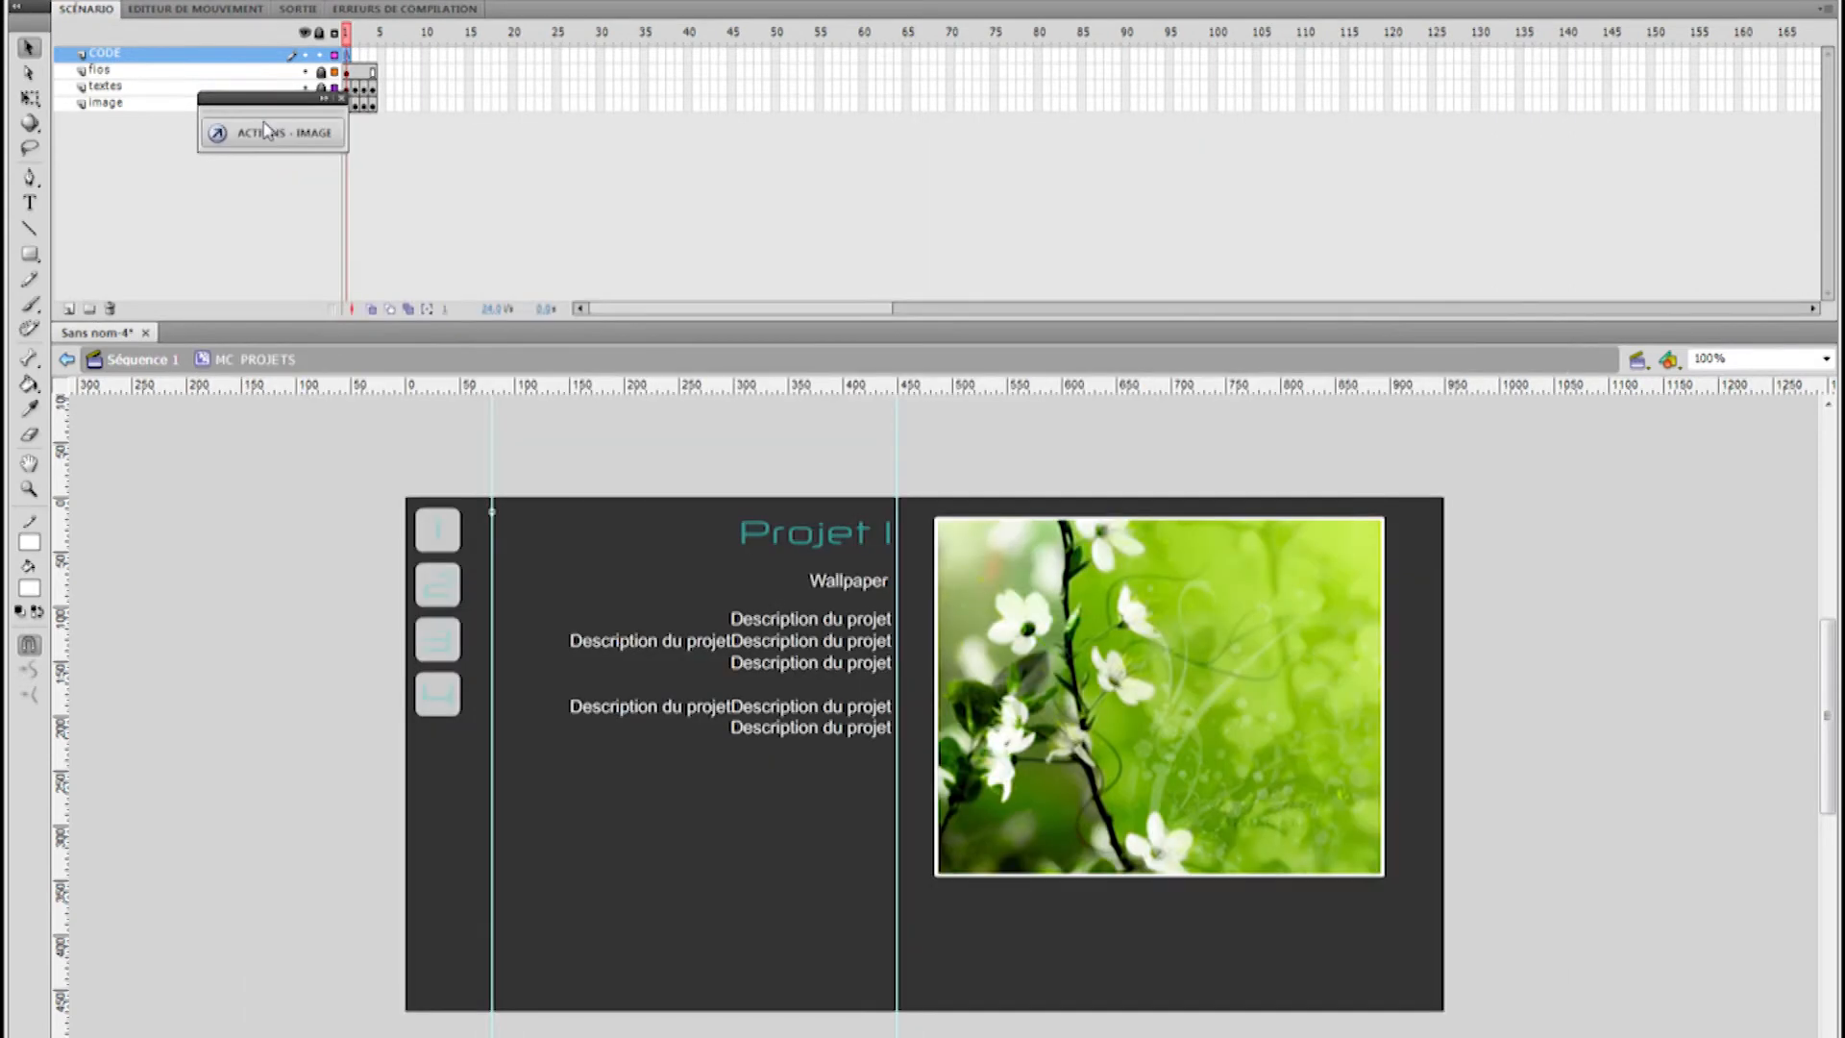
pyautogui.click(317, 117)
pyautogui.click(332, 100)
pyautogui.moveTo(348, 175); pyautogui.dragTo(1843, 711)
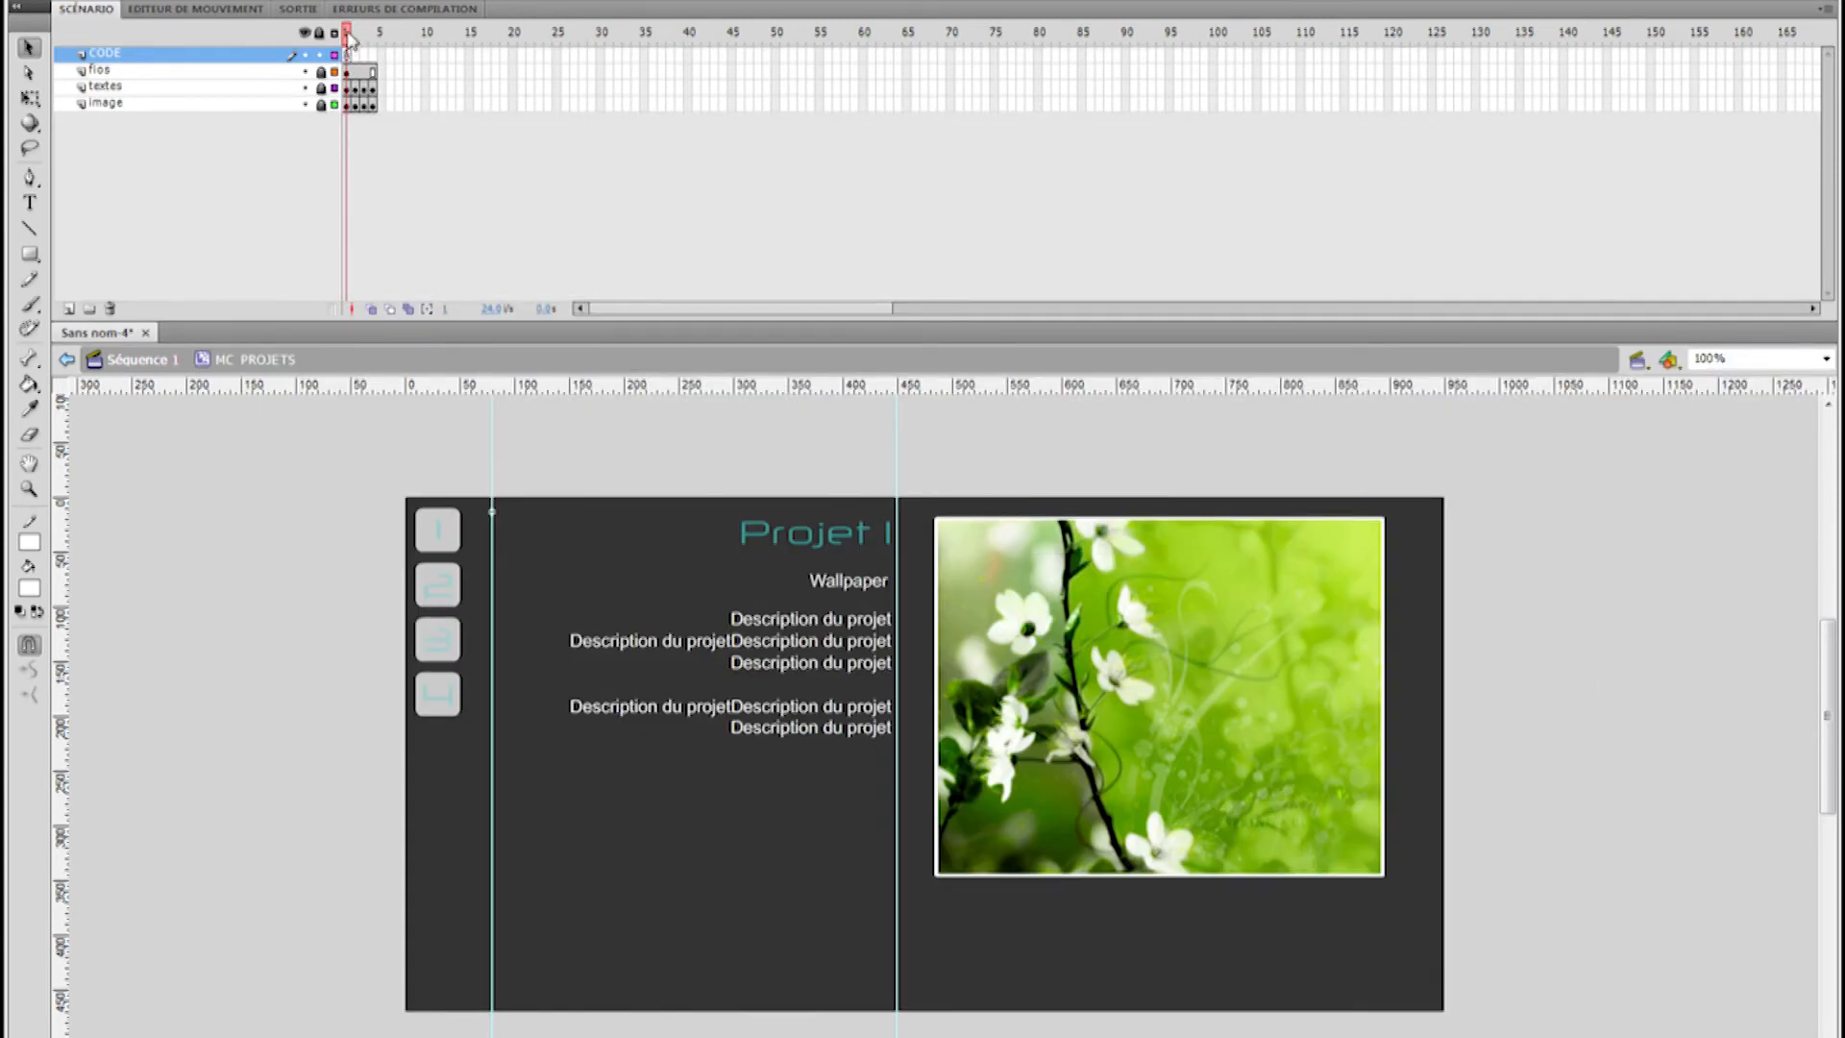
# Return to the main timeline, Séquence 1, and select the MC_PROJETS clip on the stage
pyautogui.click(125, 362)
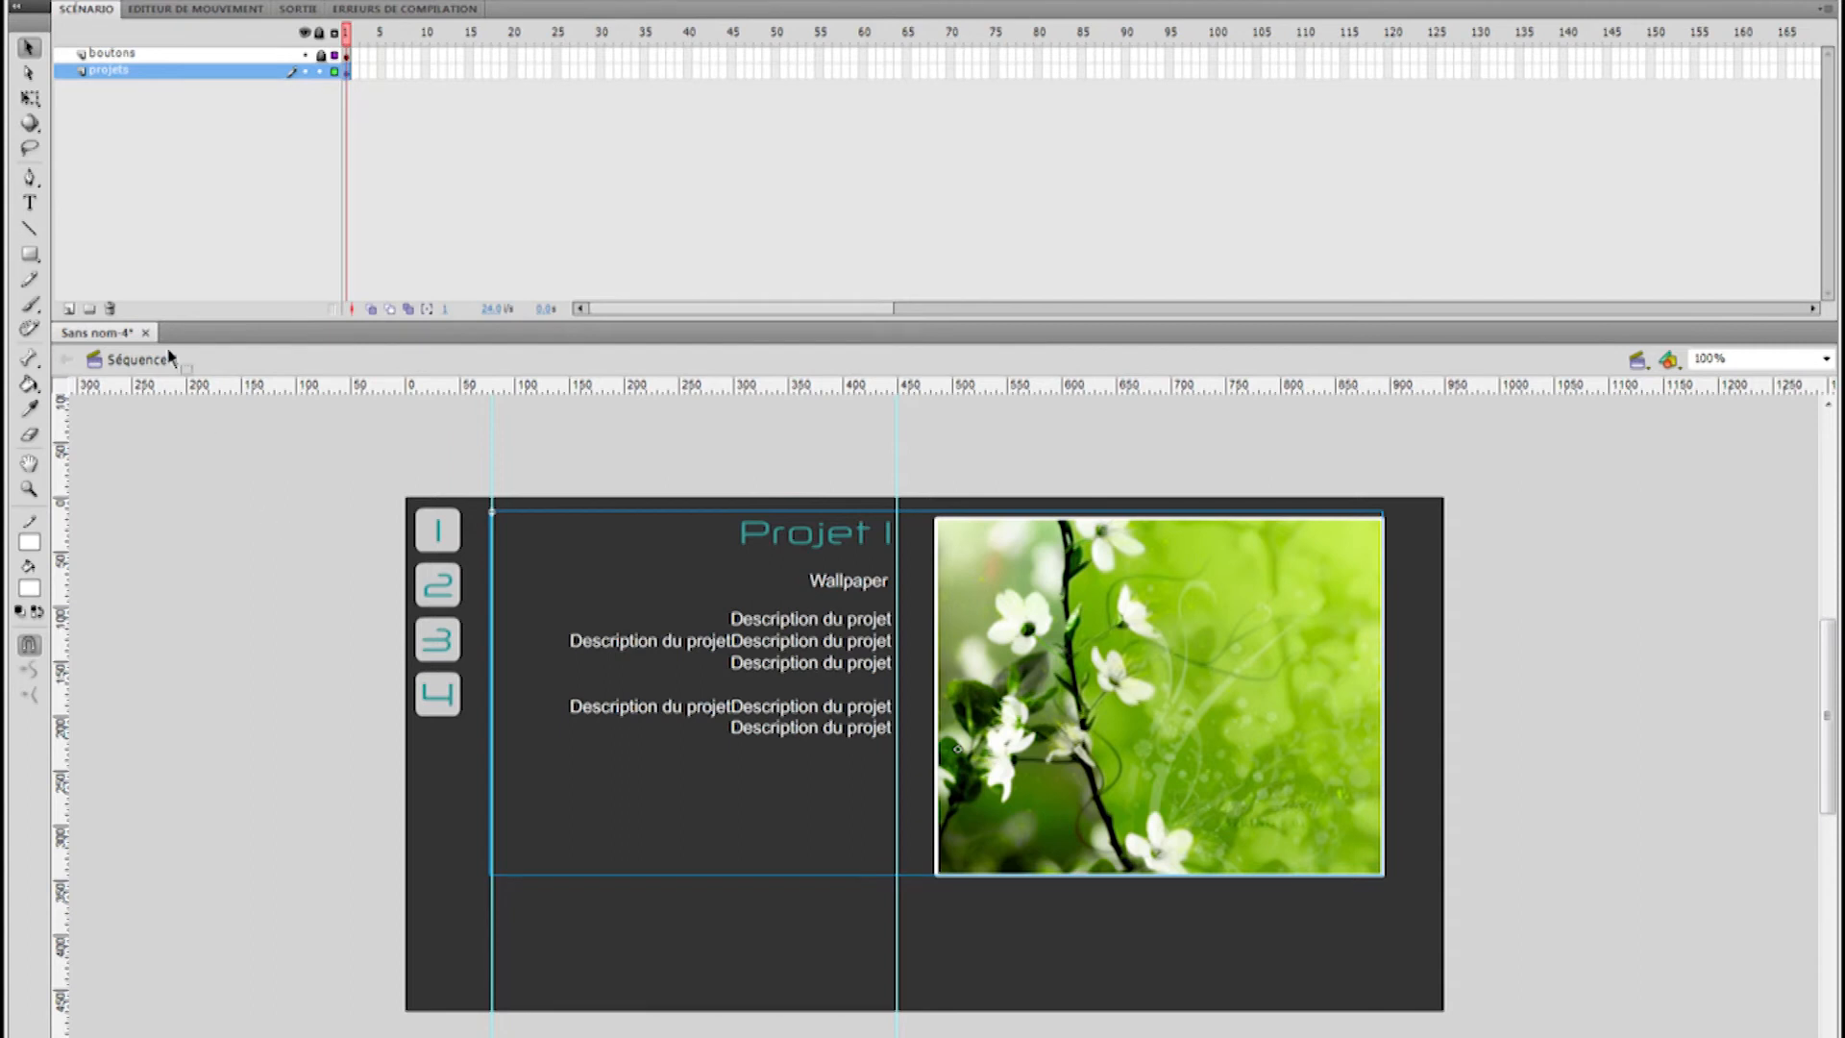
pyautogui.click(268, 488)
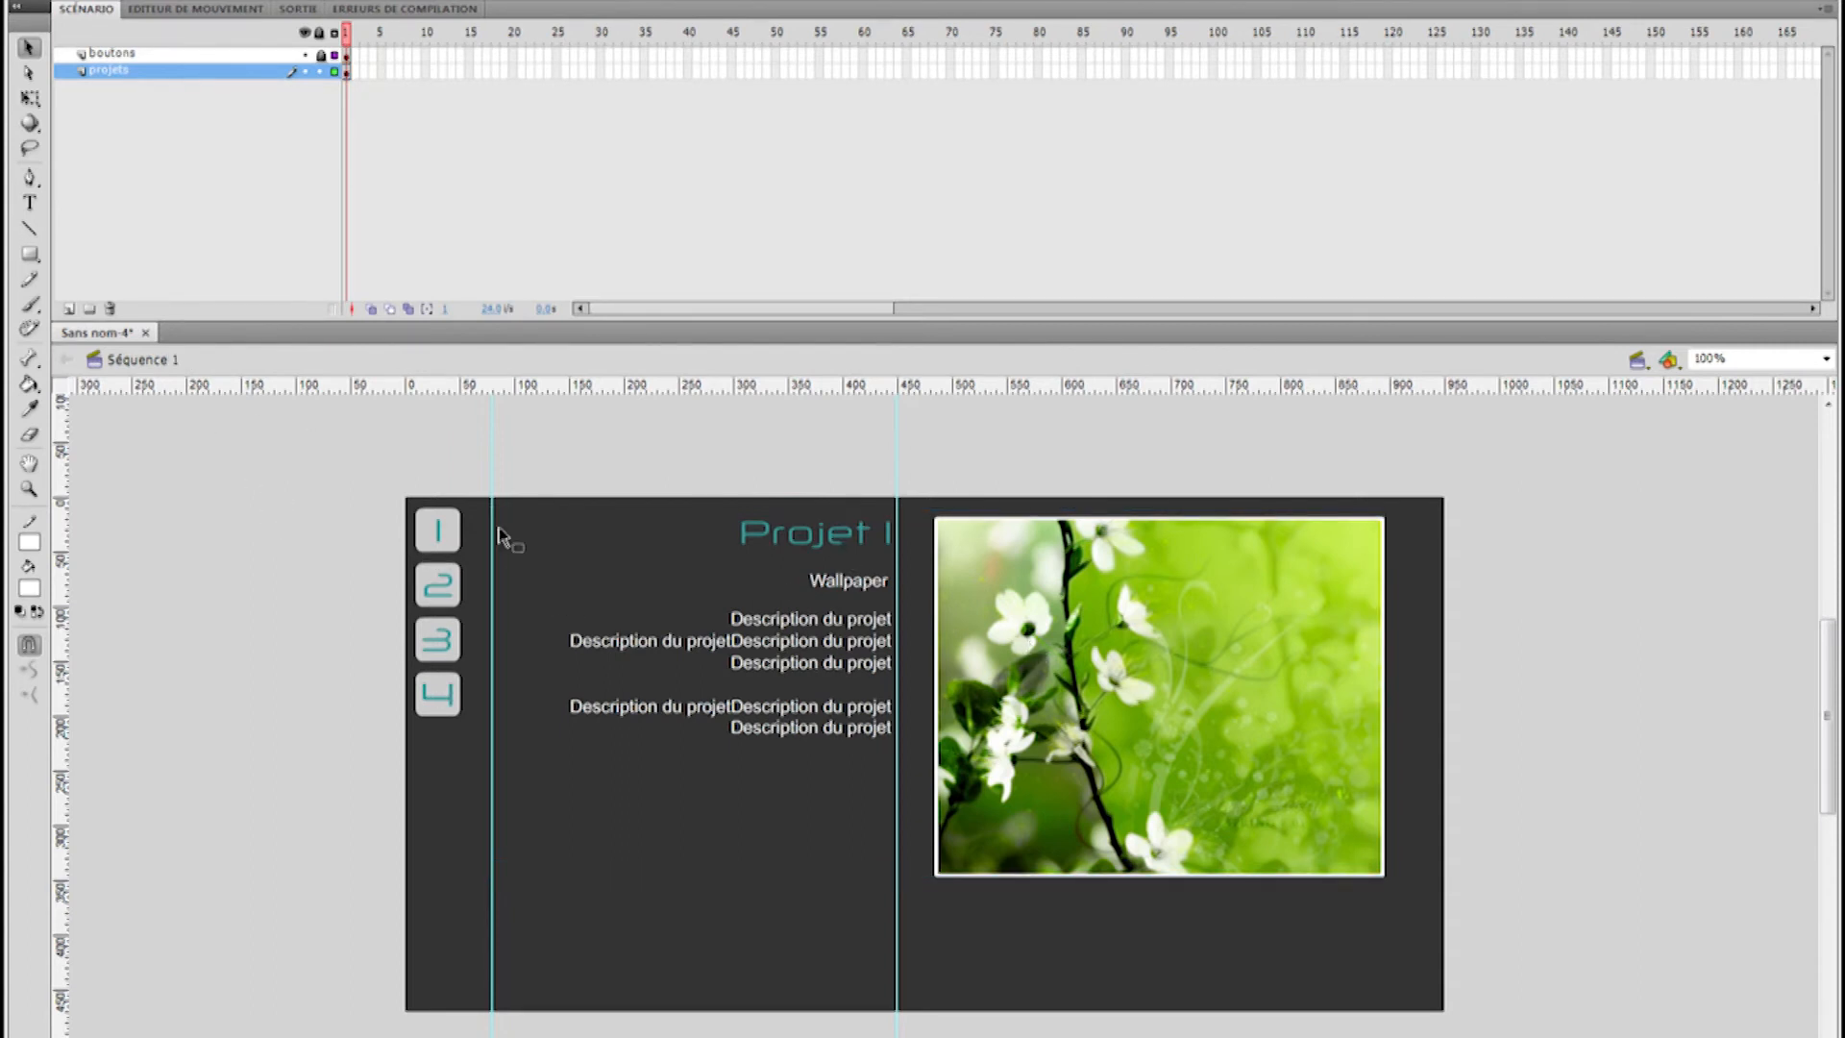
pyautogui.click(825, 558)
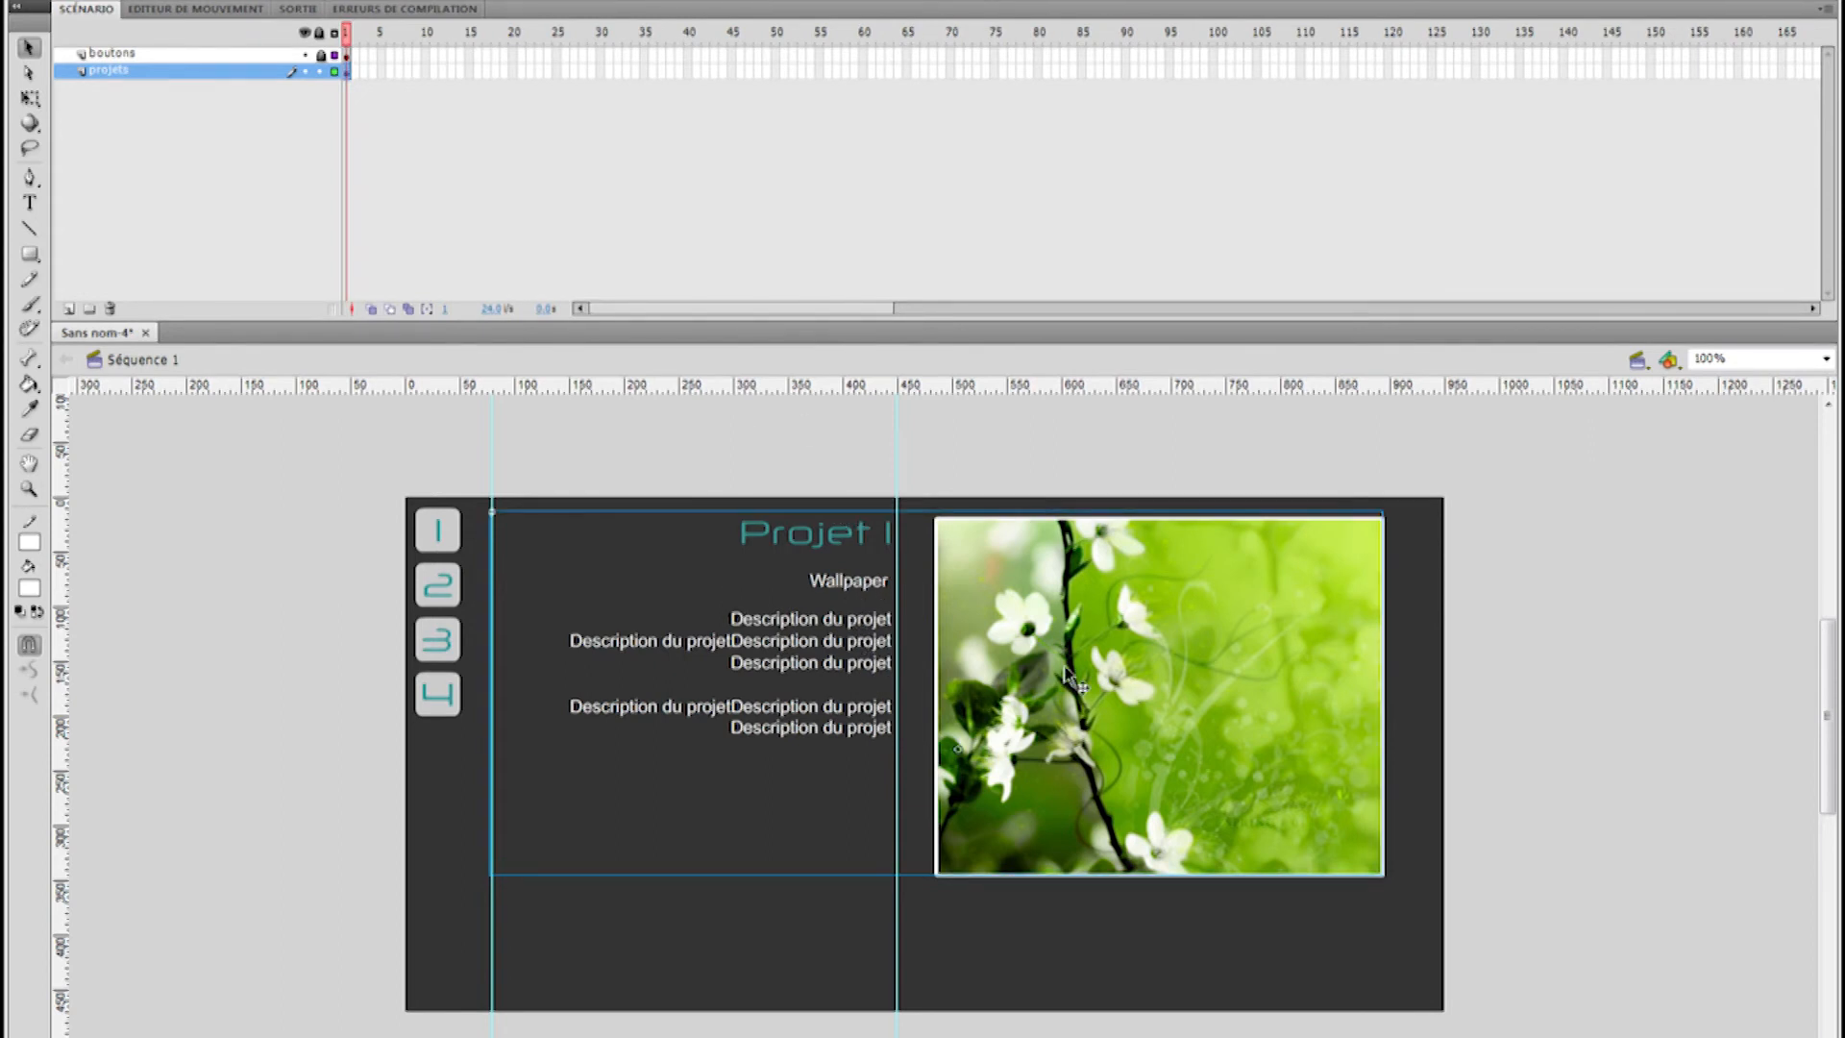
# Give the MC_PROJETS clip on the stage the instance name "graphisme" and deselect it
pyautogui.moveTo(1840, 92); pyautogui.dragTo(1405, 124)
pyautogui.click(1403, 165)
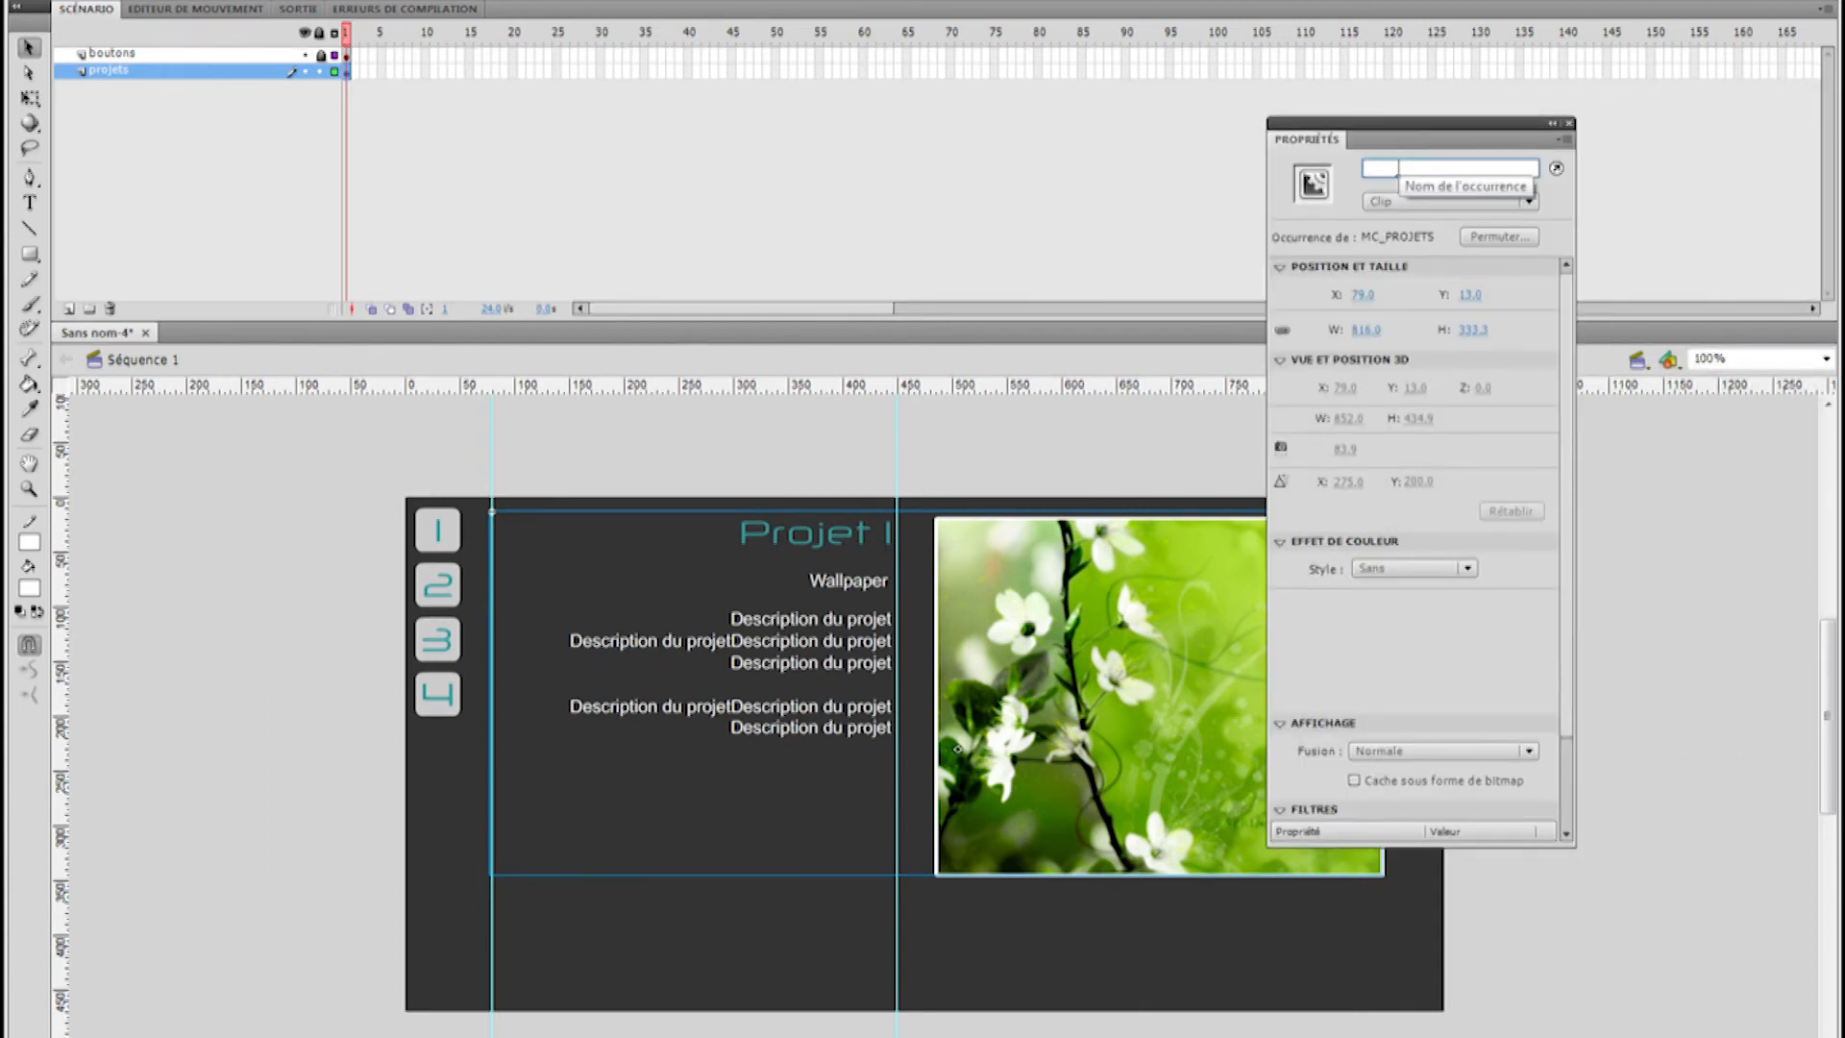
pyautogui.write('proje')
pyautogui.press('BackSpace')
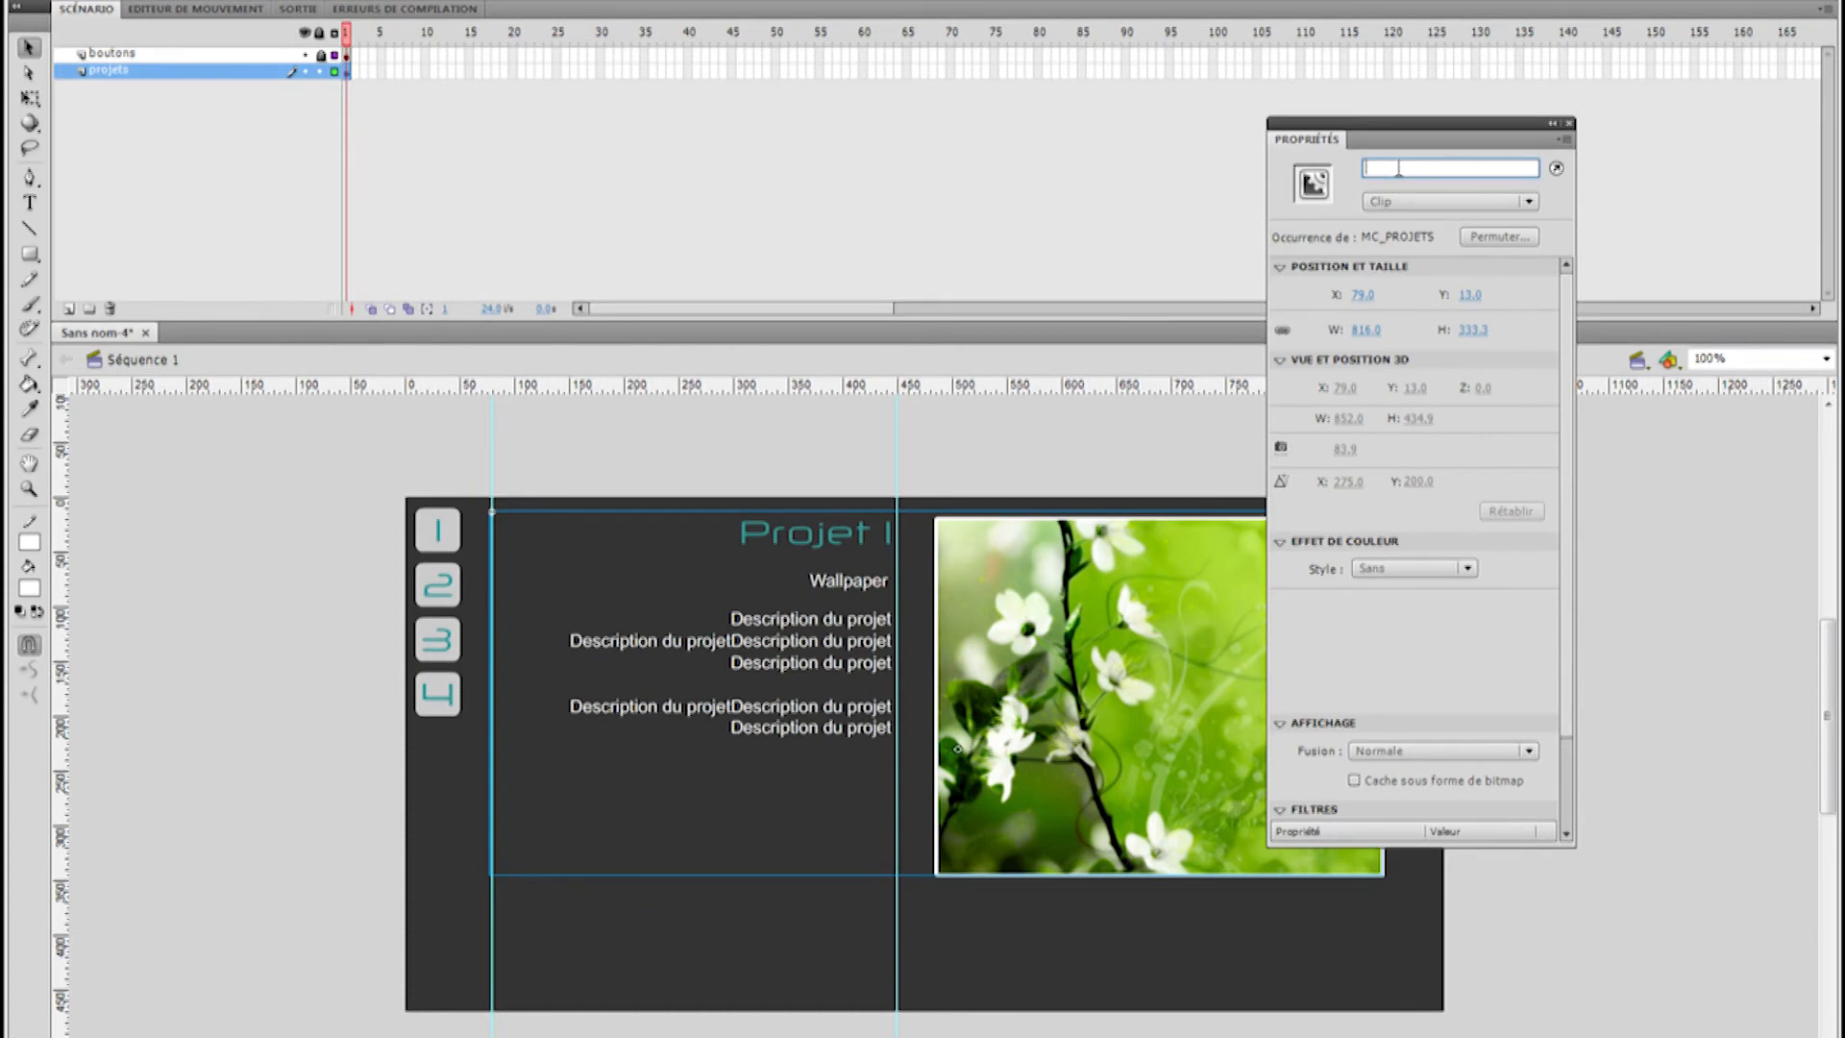
pyautogui.write('graphisme')
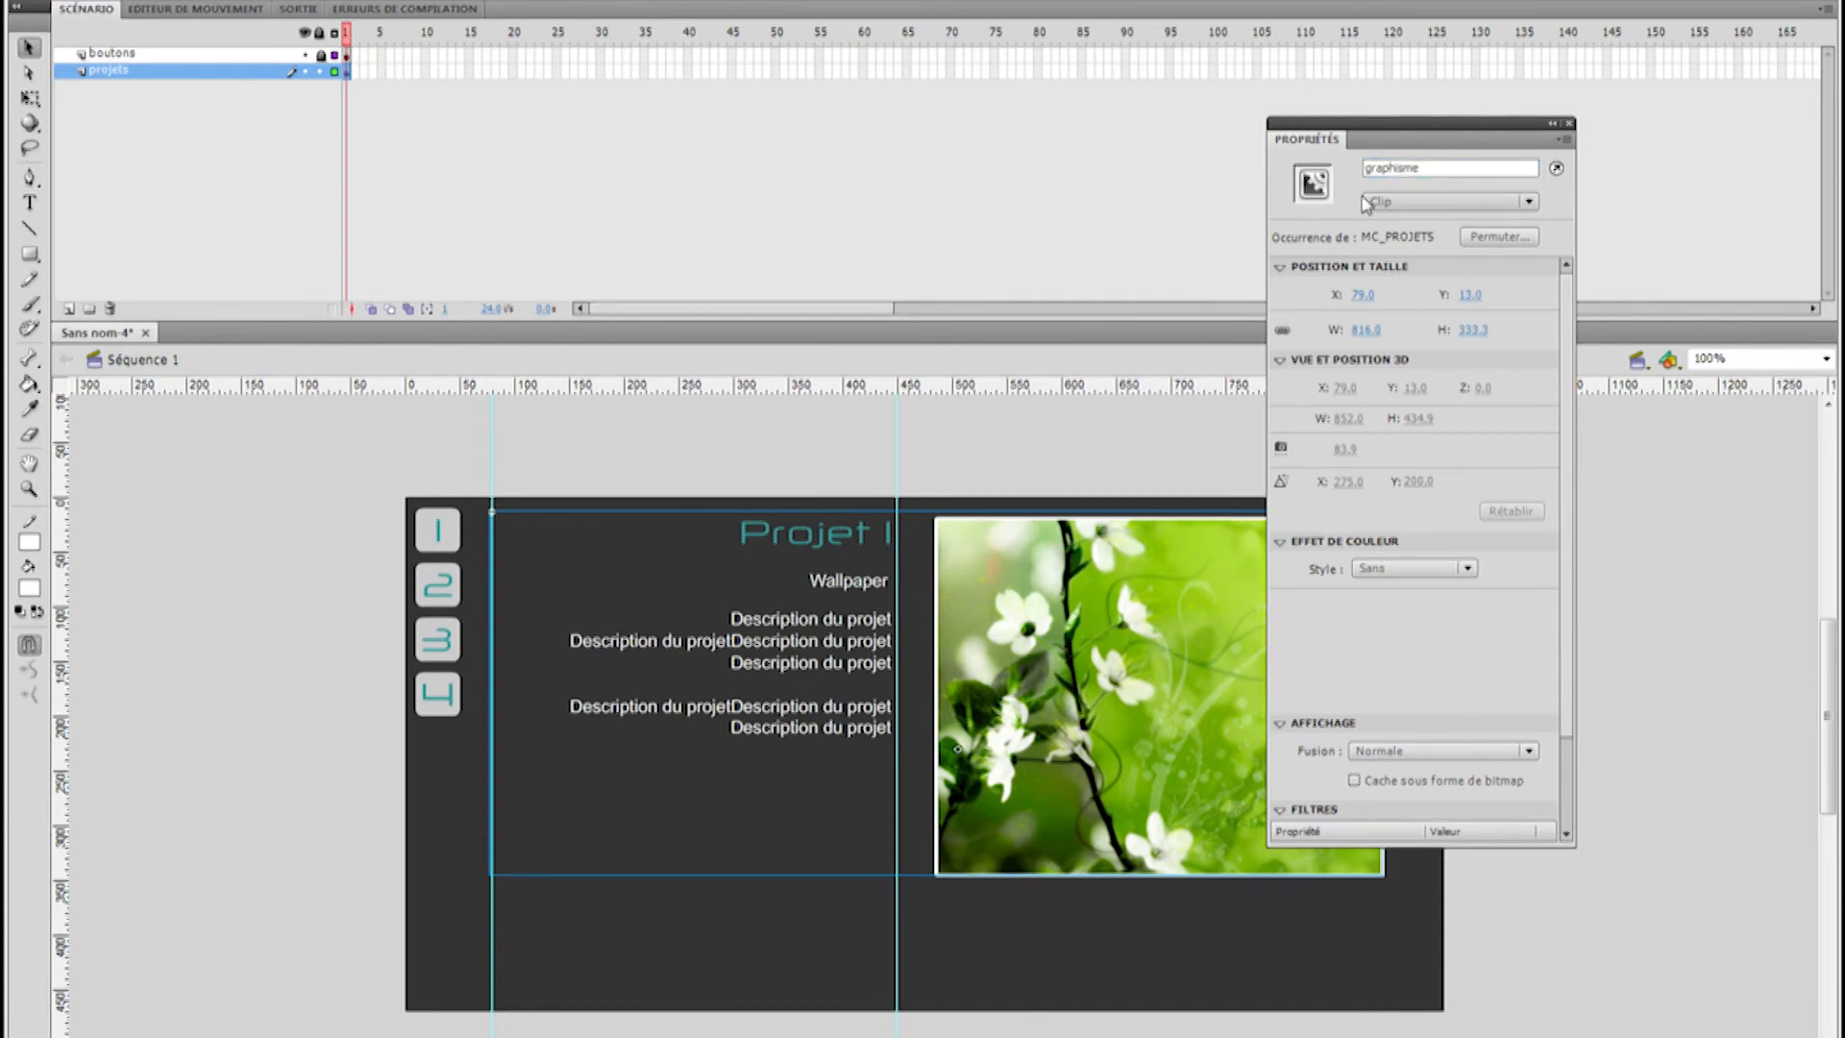
pyautogui.moveTo(1404, 125); pyautogui.dragTo(1844, 128)
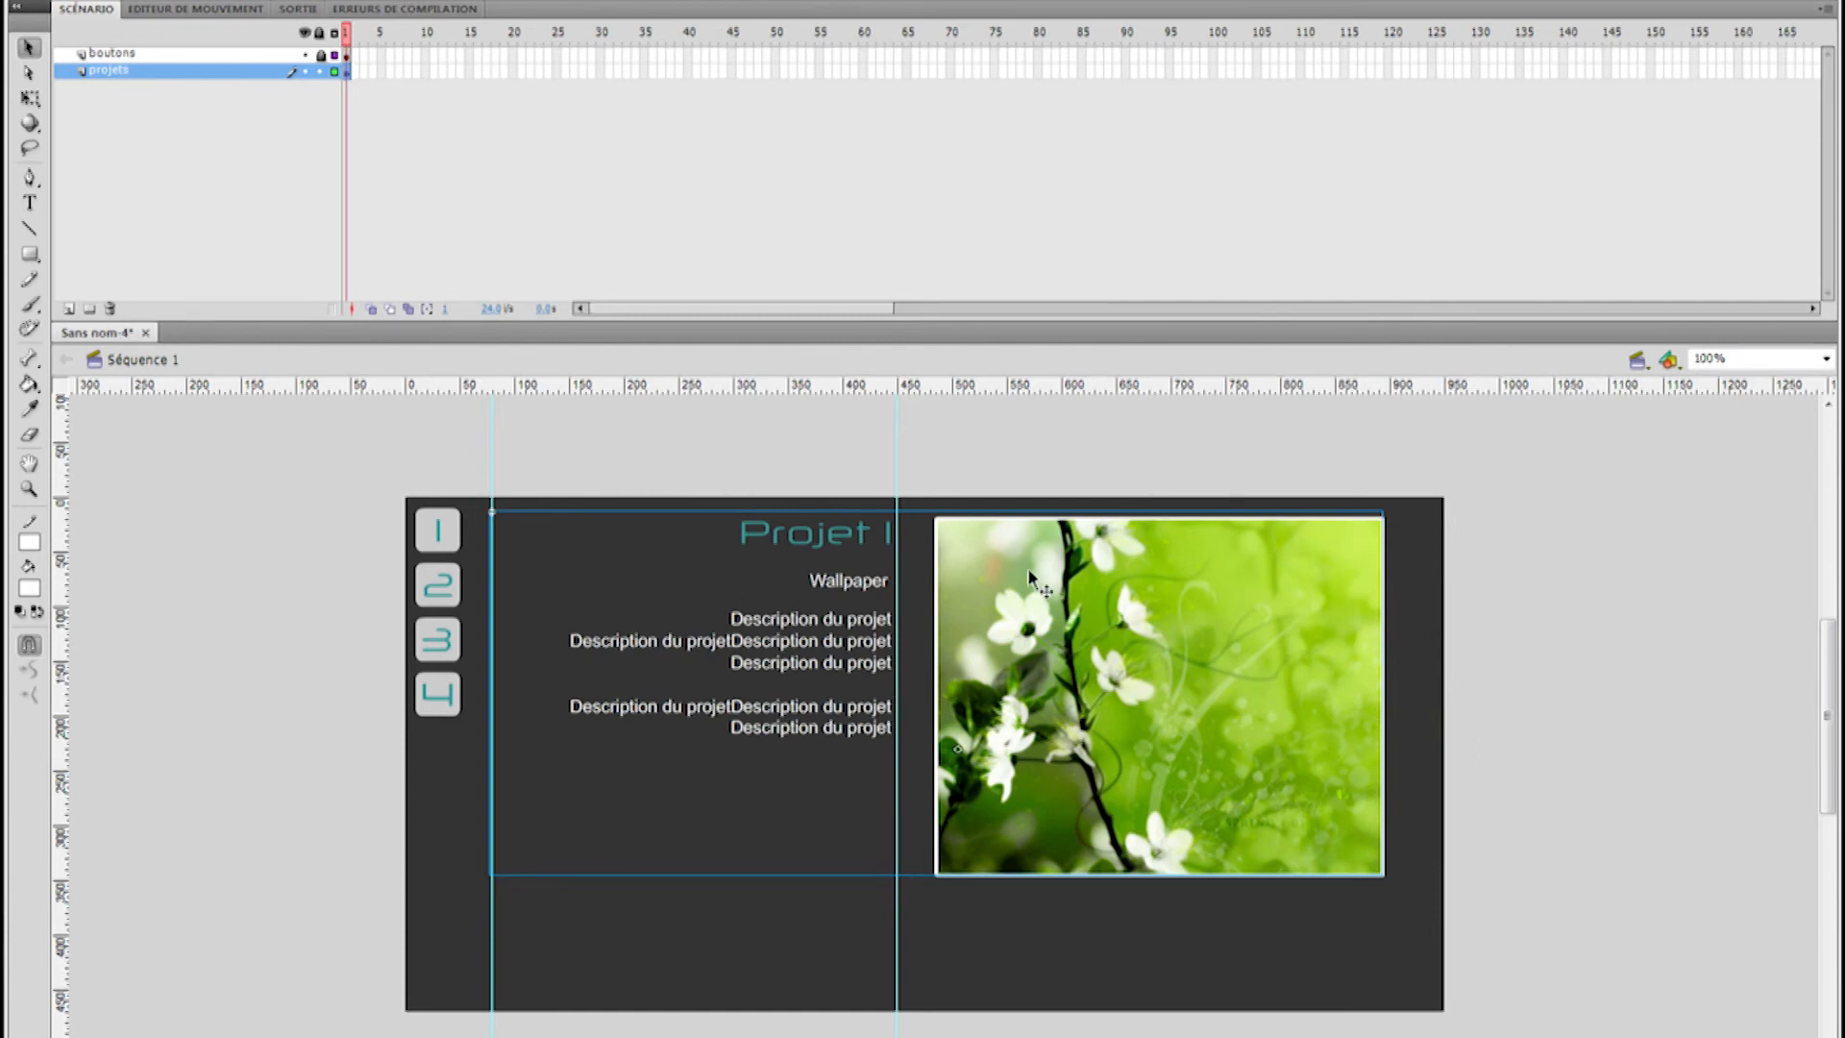
pyautogui.click(671, 458)
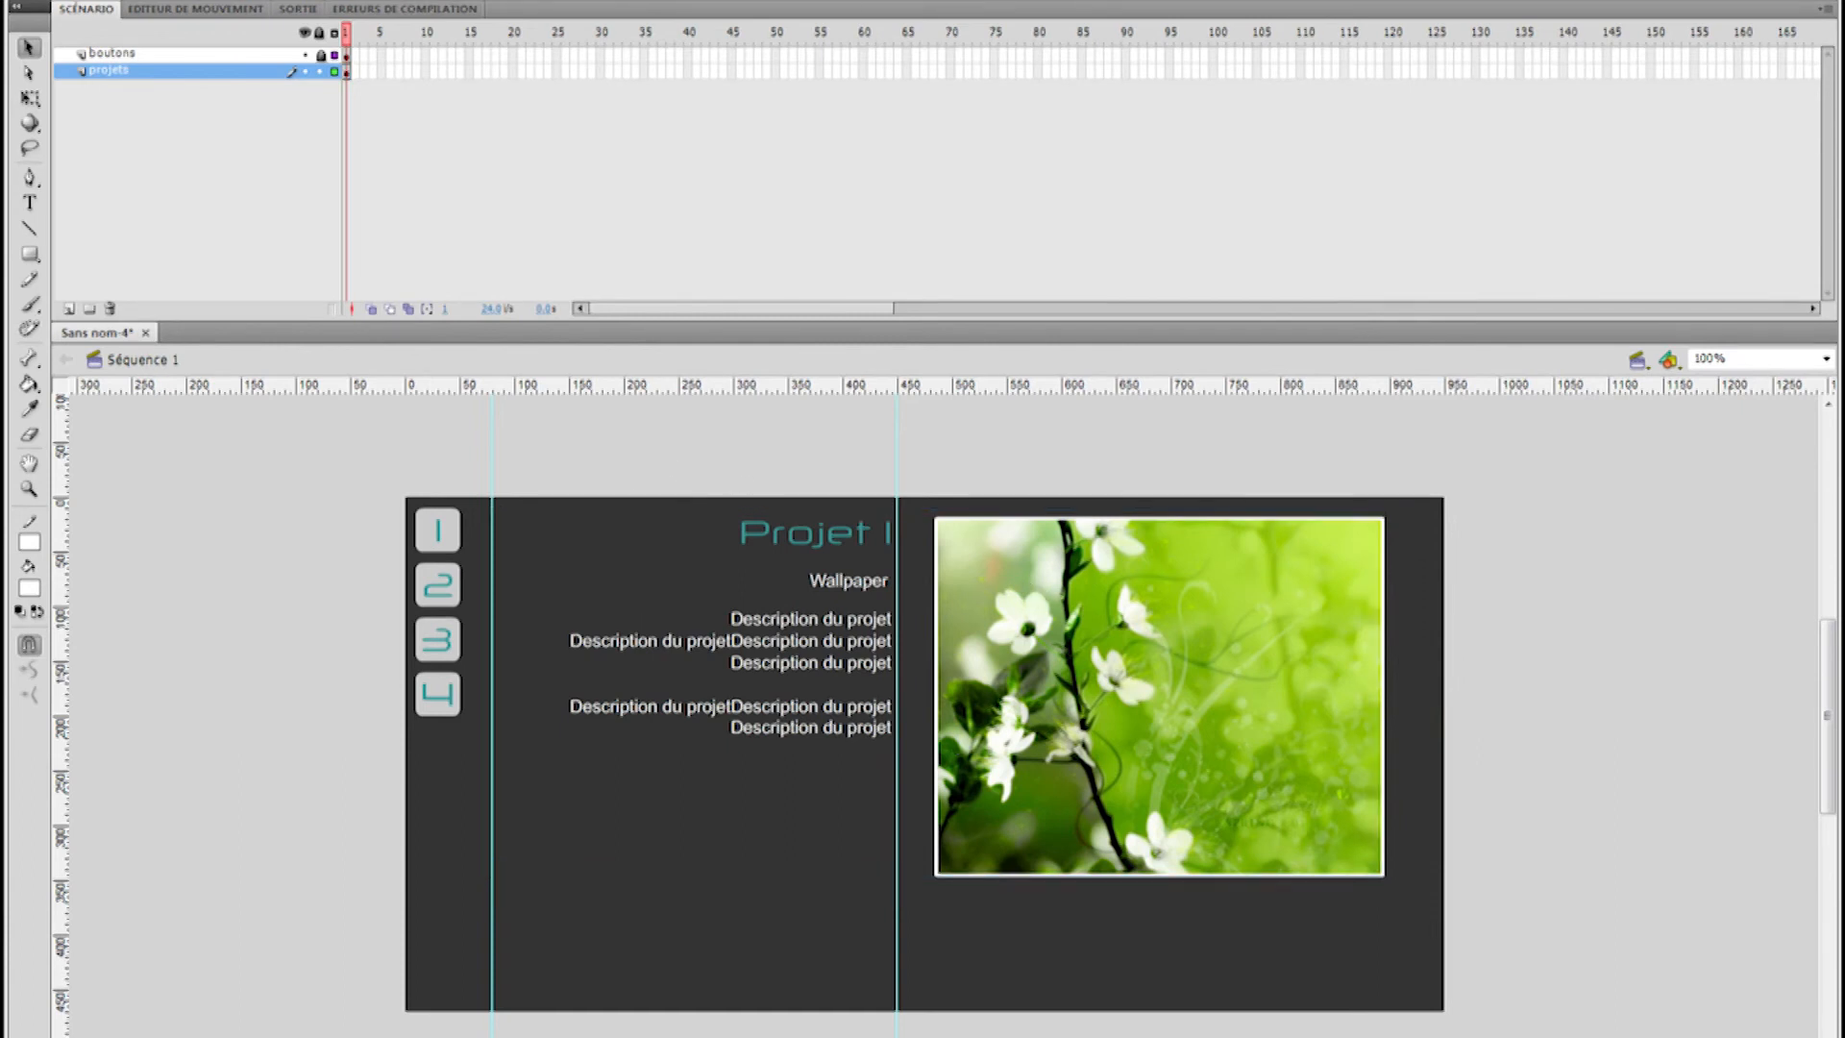
# Bring the script editor into the workspace, expand and narrow it, and place it so the four numbered buttons stay uncovered
pyautogui.moveTo(615, 4); pyautogui.dragTo(513, 155)
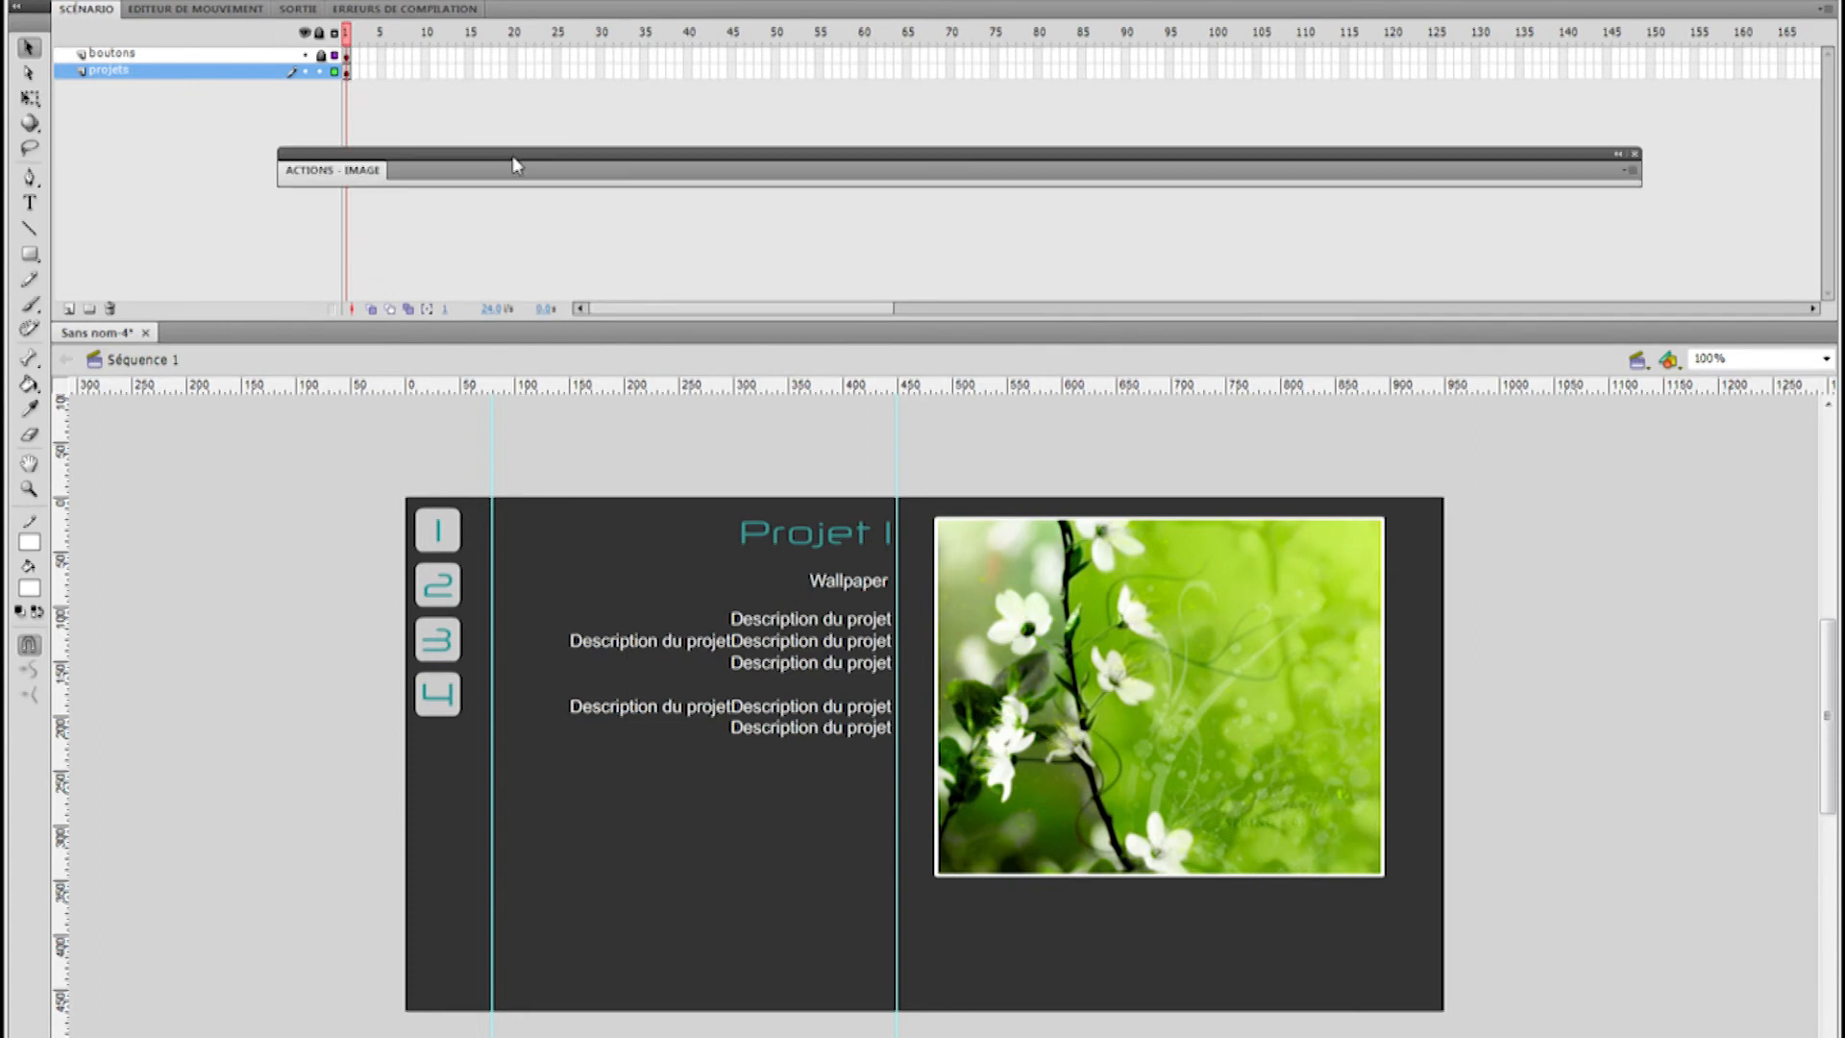
pyautogui.click(1623, 185)
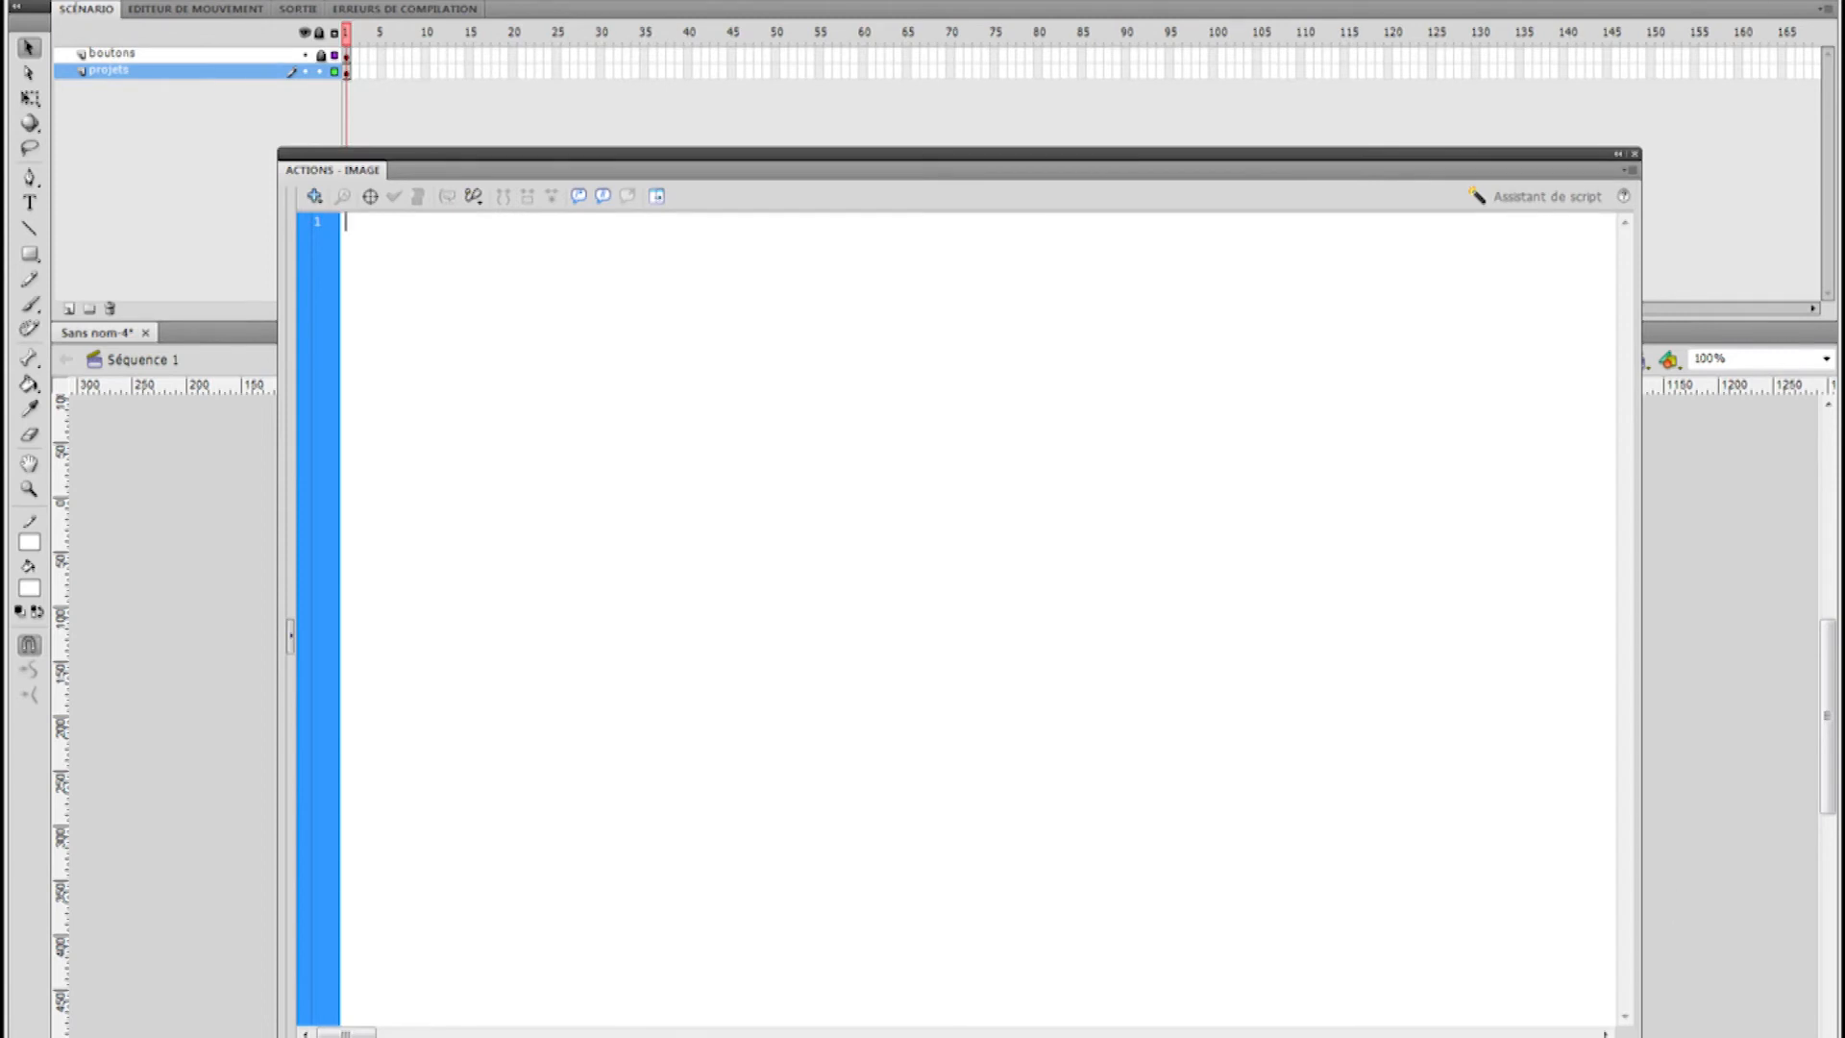
pyautogui.moveTo(1642, 1035); pyautogui.dragTo(1261, 1035)
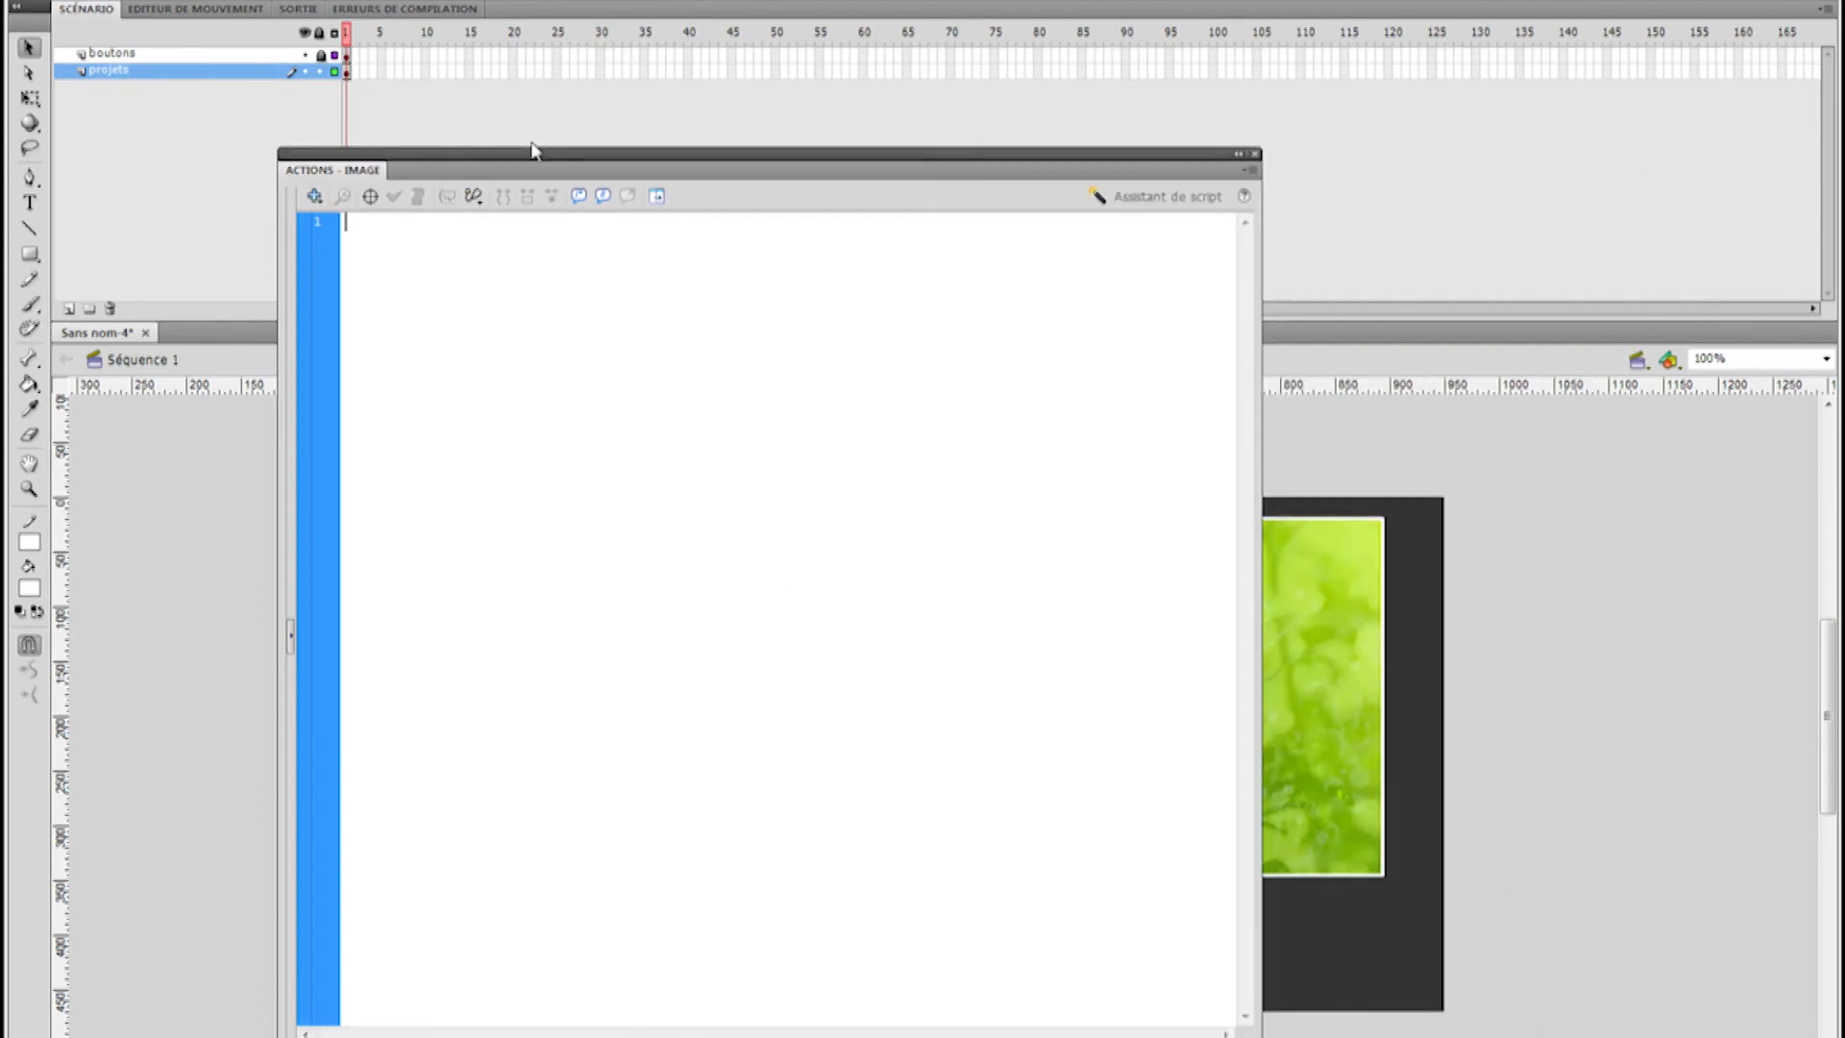
pyautogui.moveTo(534, 151); pyautogui.dragTo(876, 67)
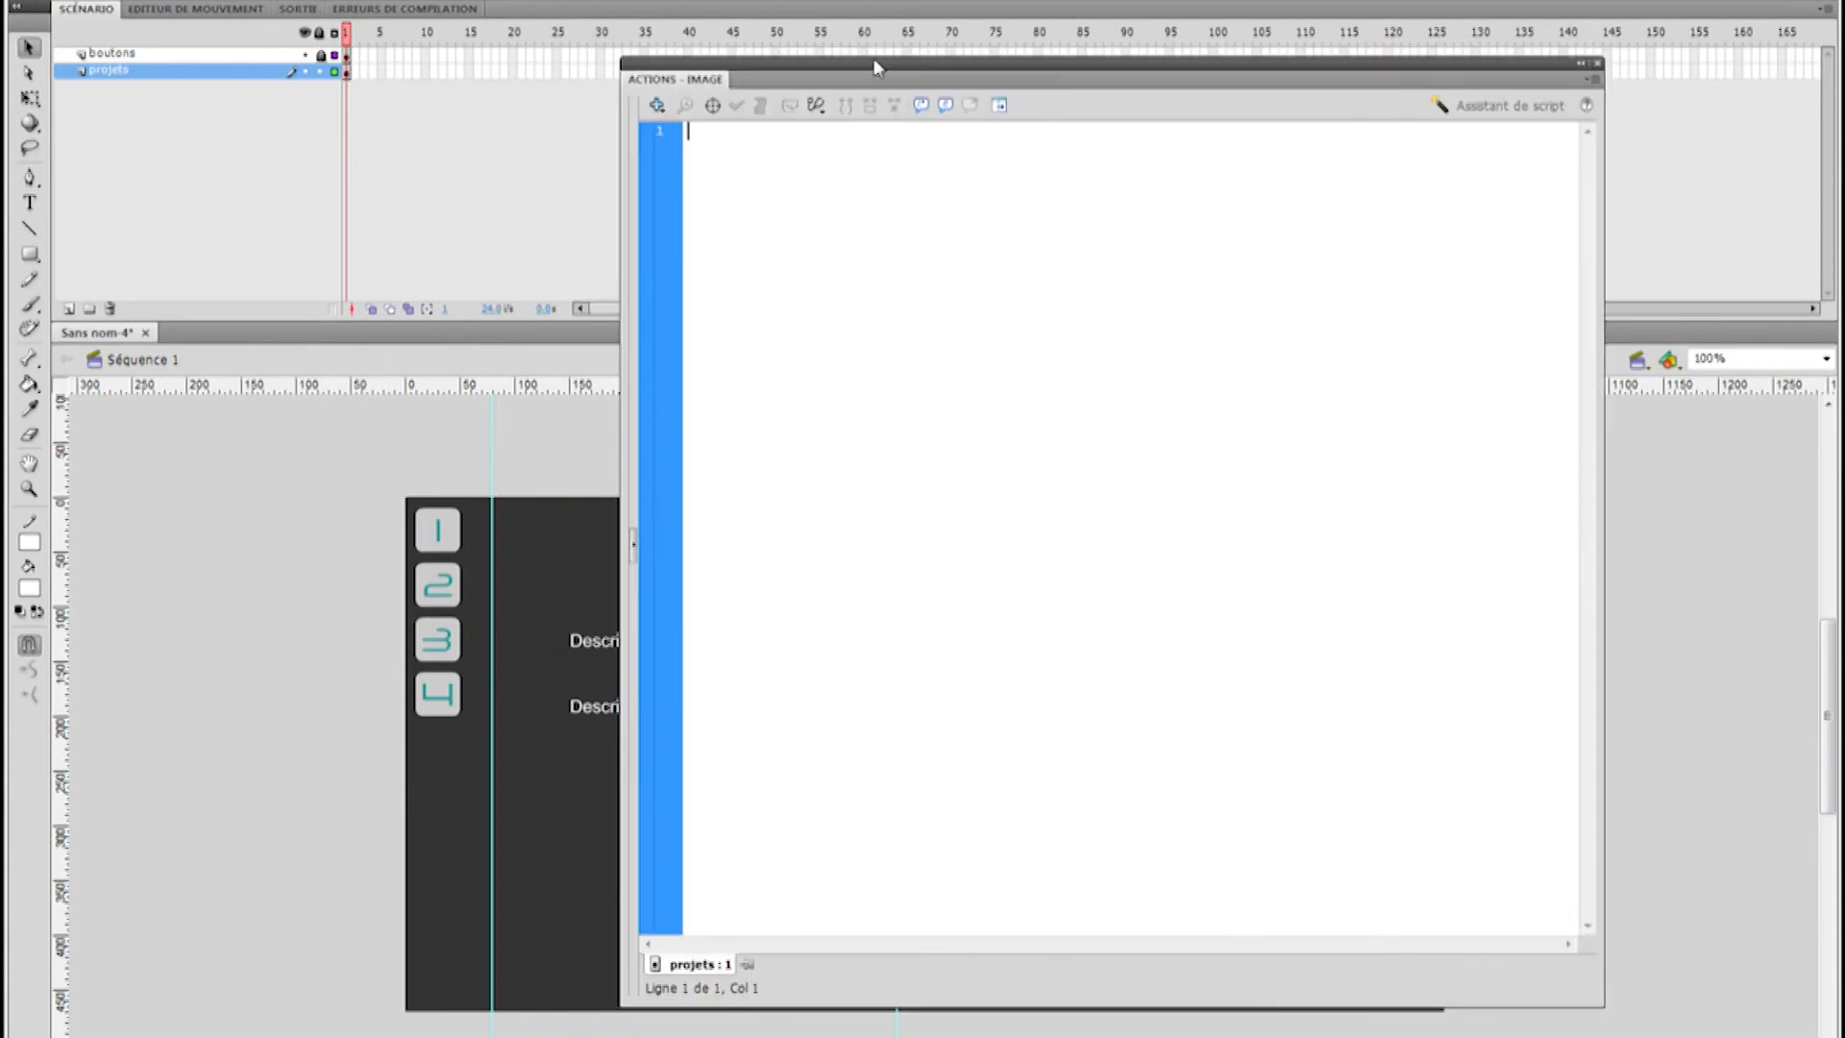
# Lock the projets layer and select only button 1 on the unlocked boutons layer
pyautogui.click(321, 72)
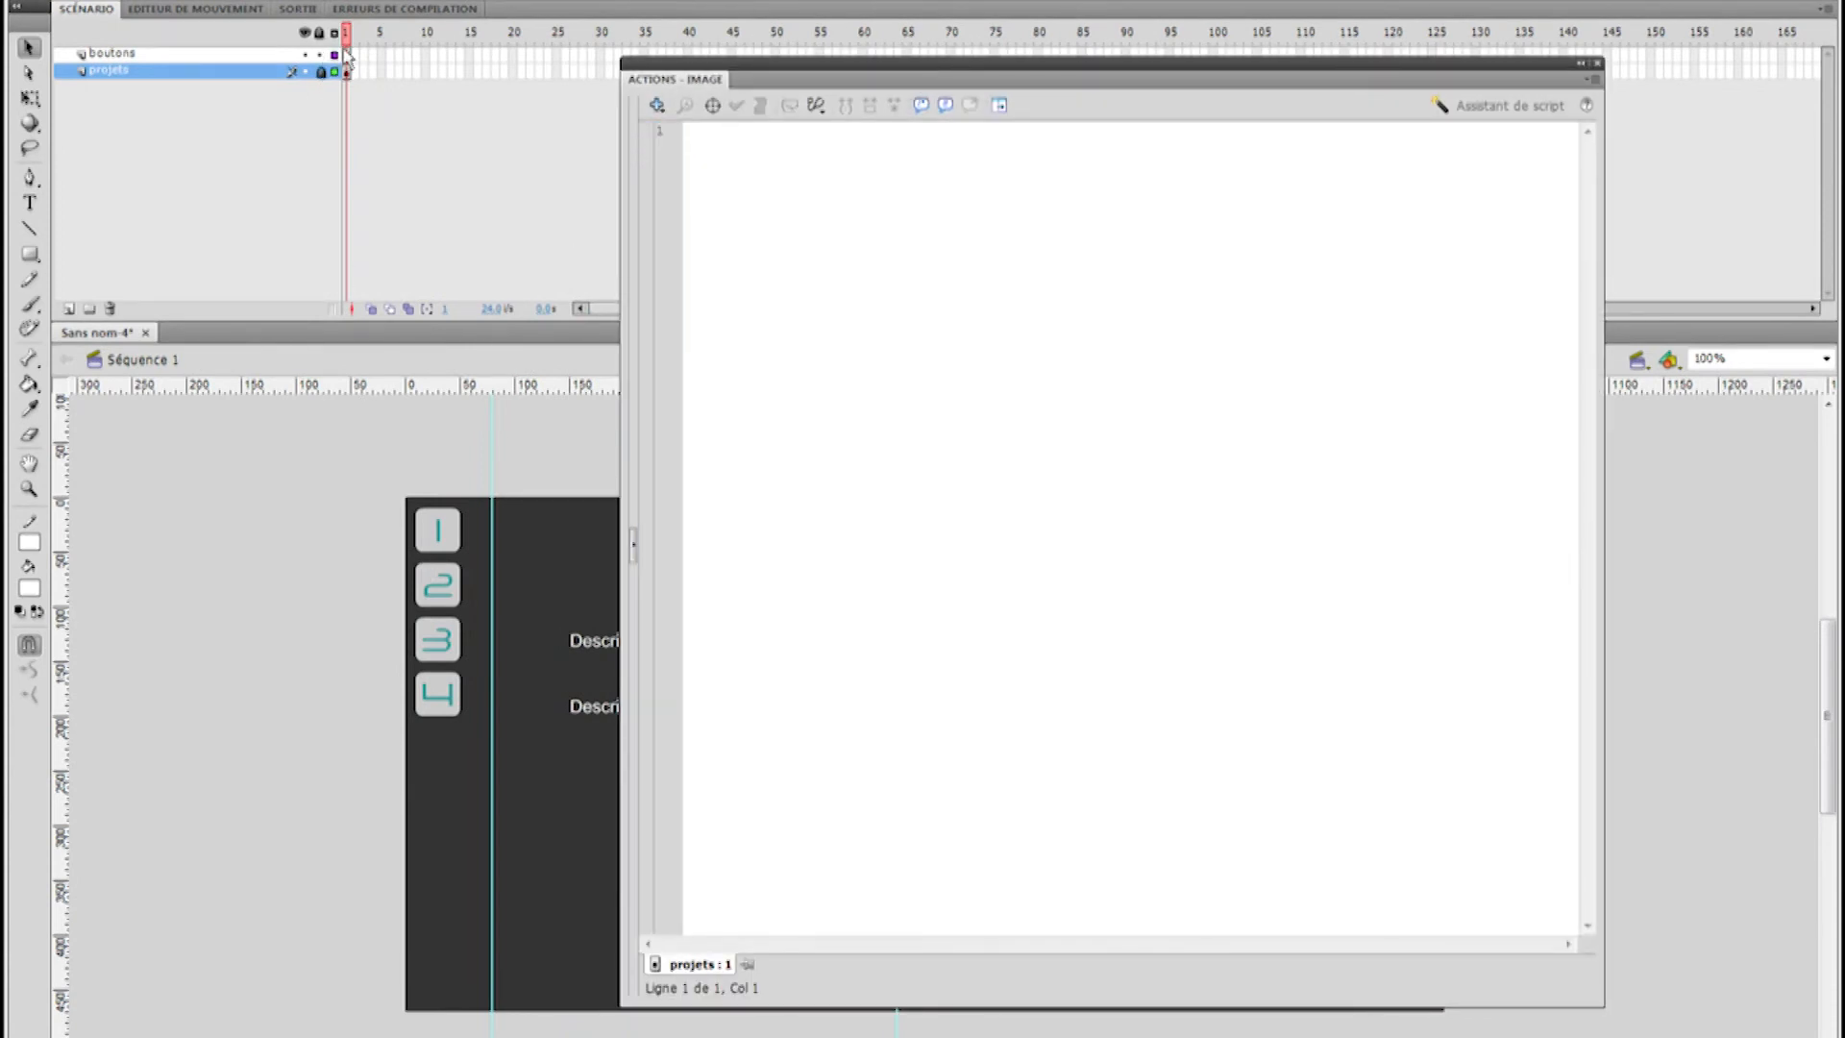
pyautogui.click(346, 56)
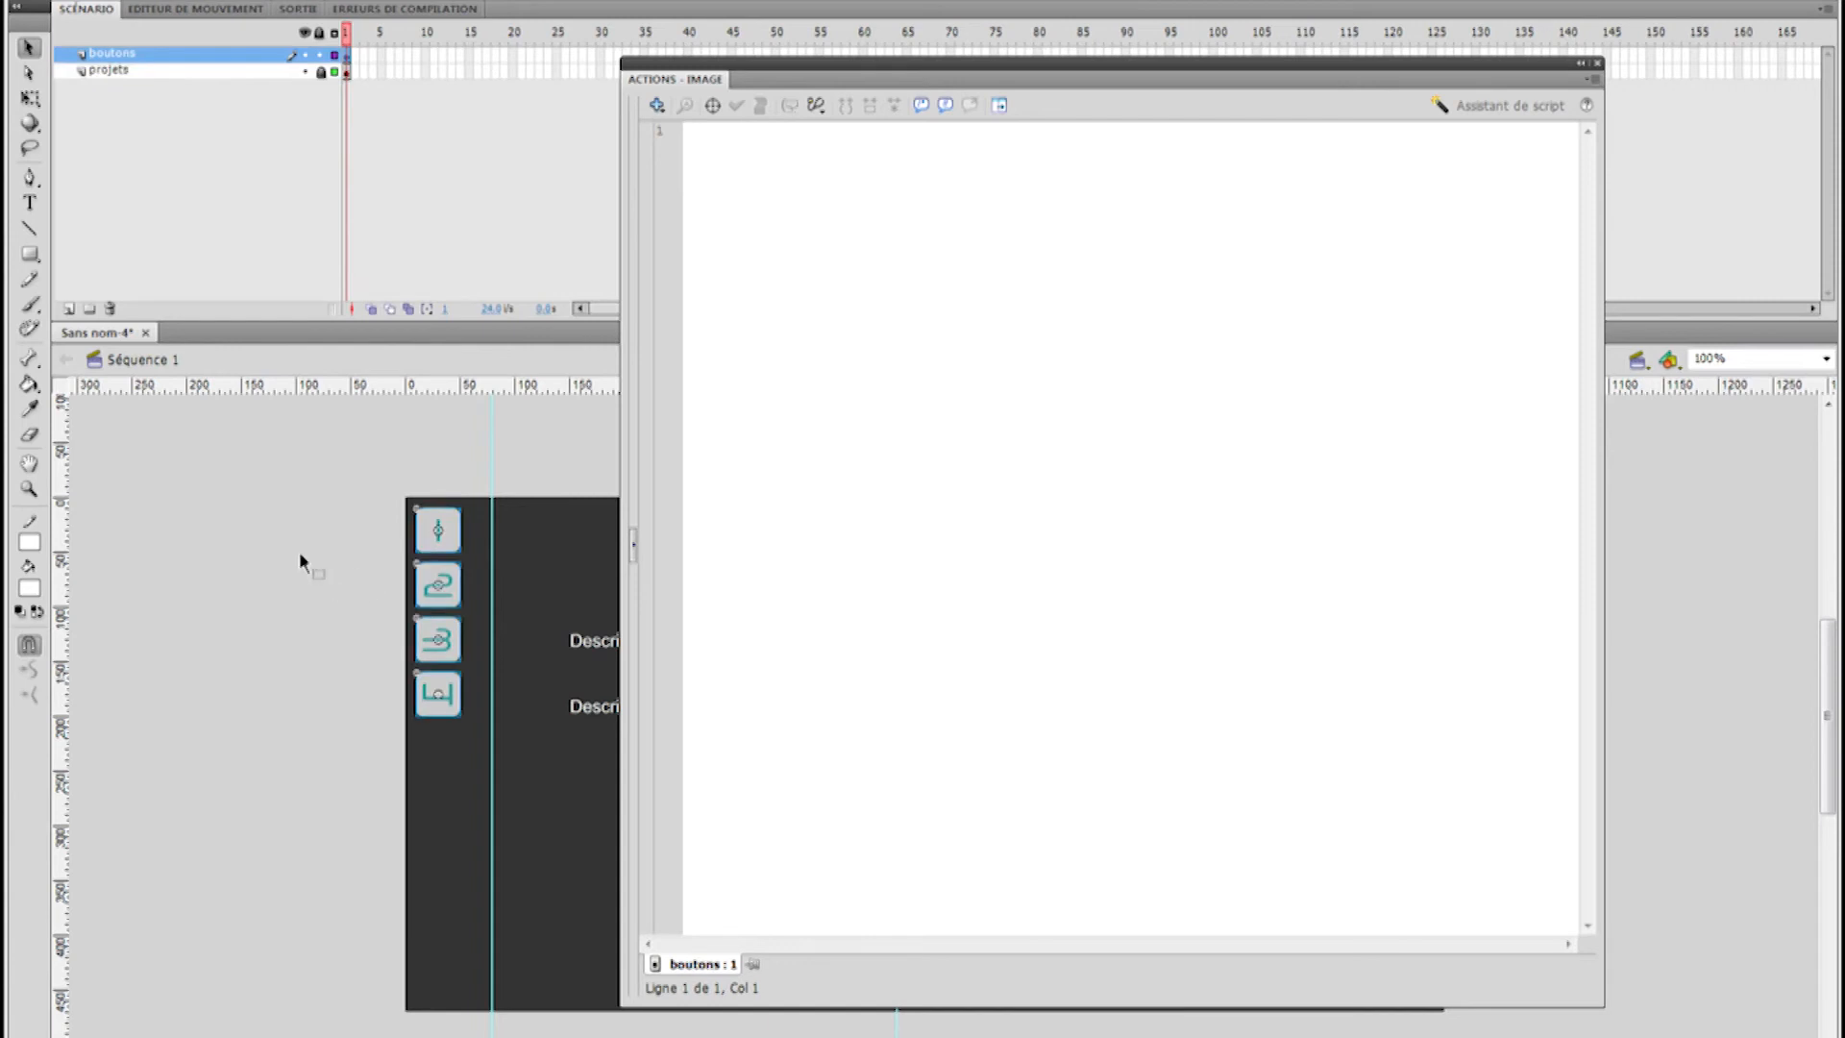
pyautogui.click(439, 538)
# Write button 1's script as an on(press) handler containing "graphisme.gotoAndStop(1);"
pyautogui.click(726, 146)
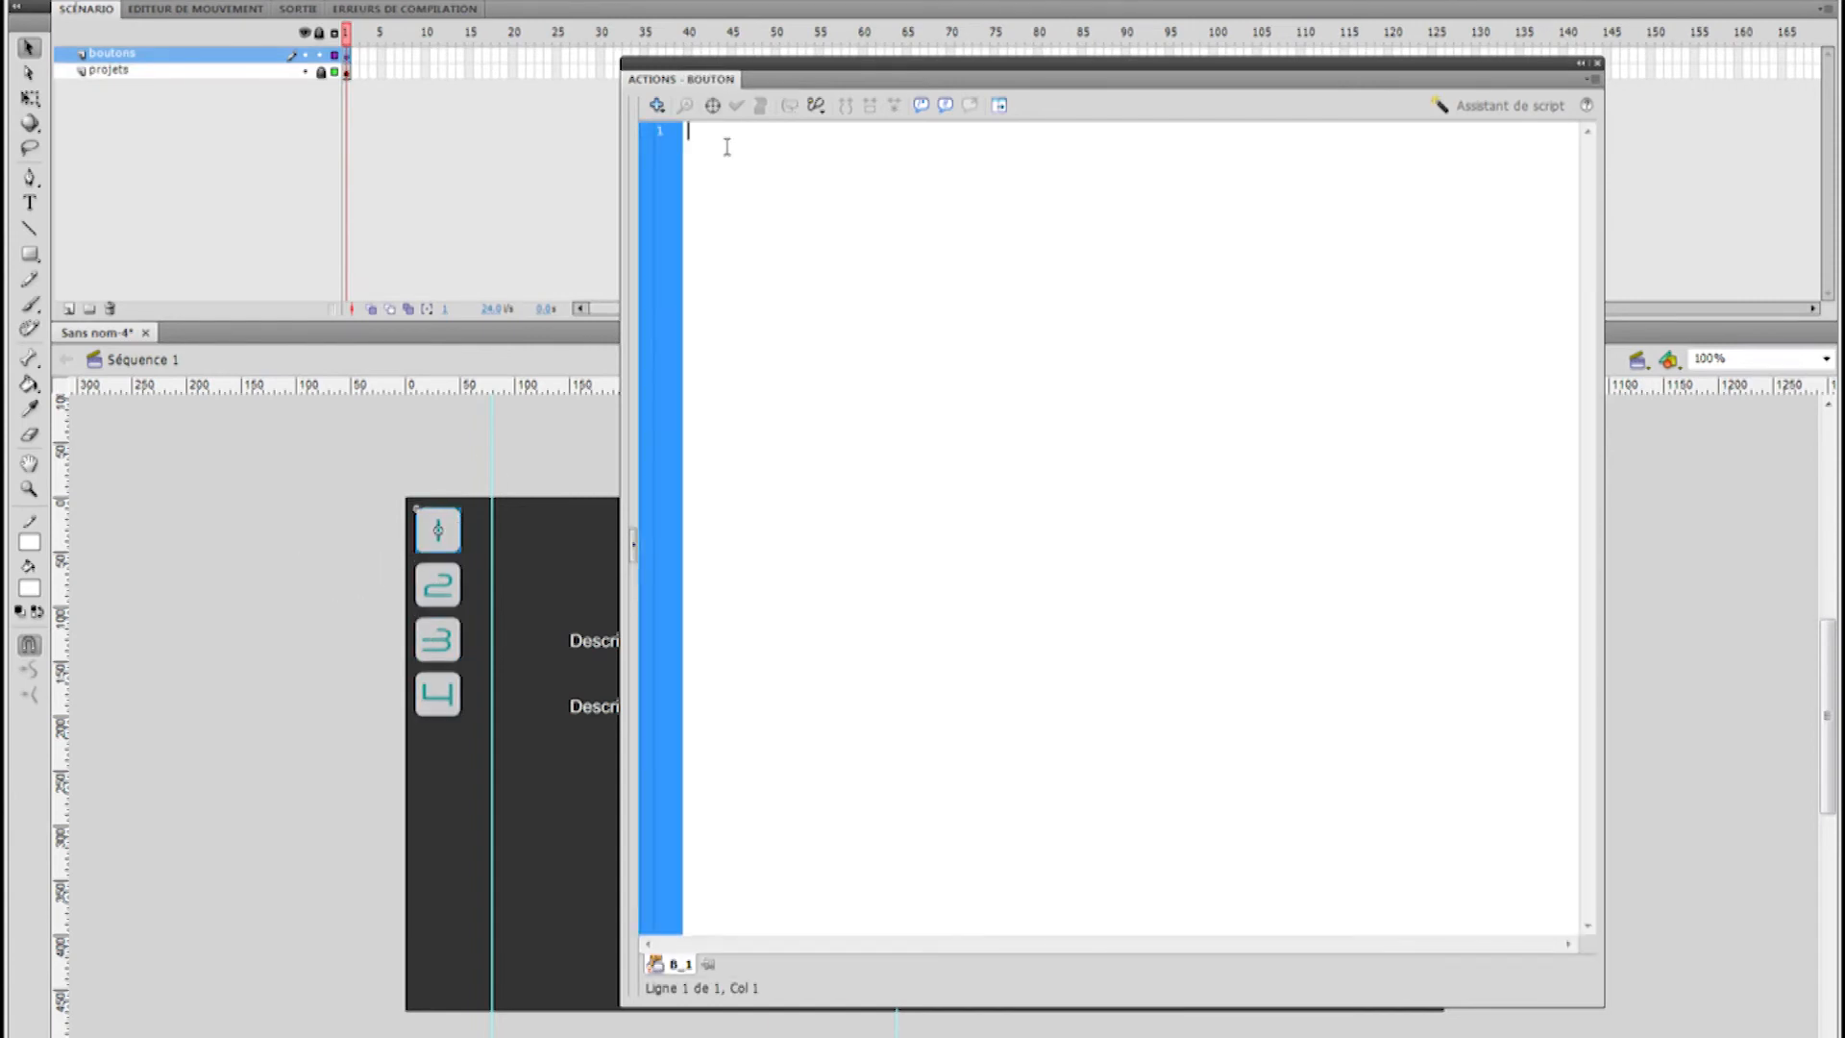
pyautogui.write('on (pre')
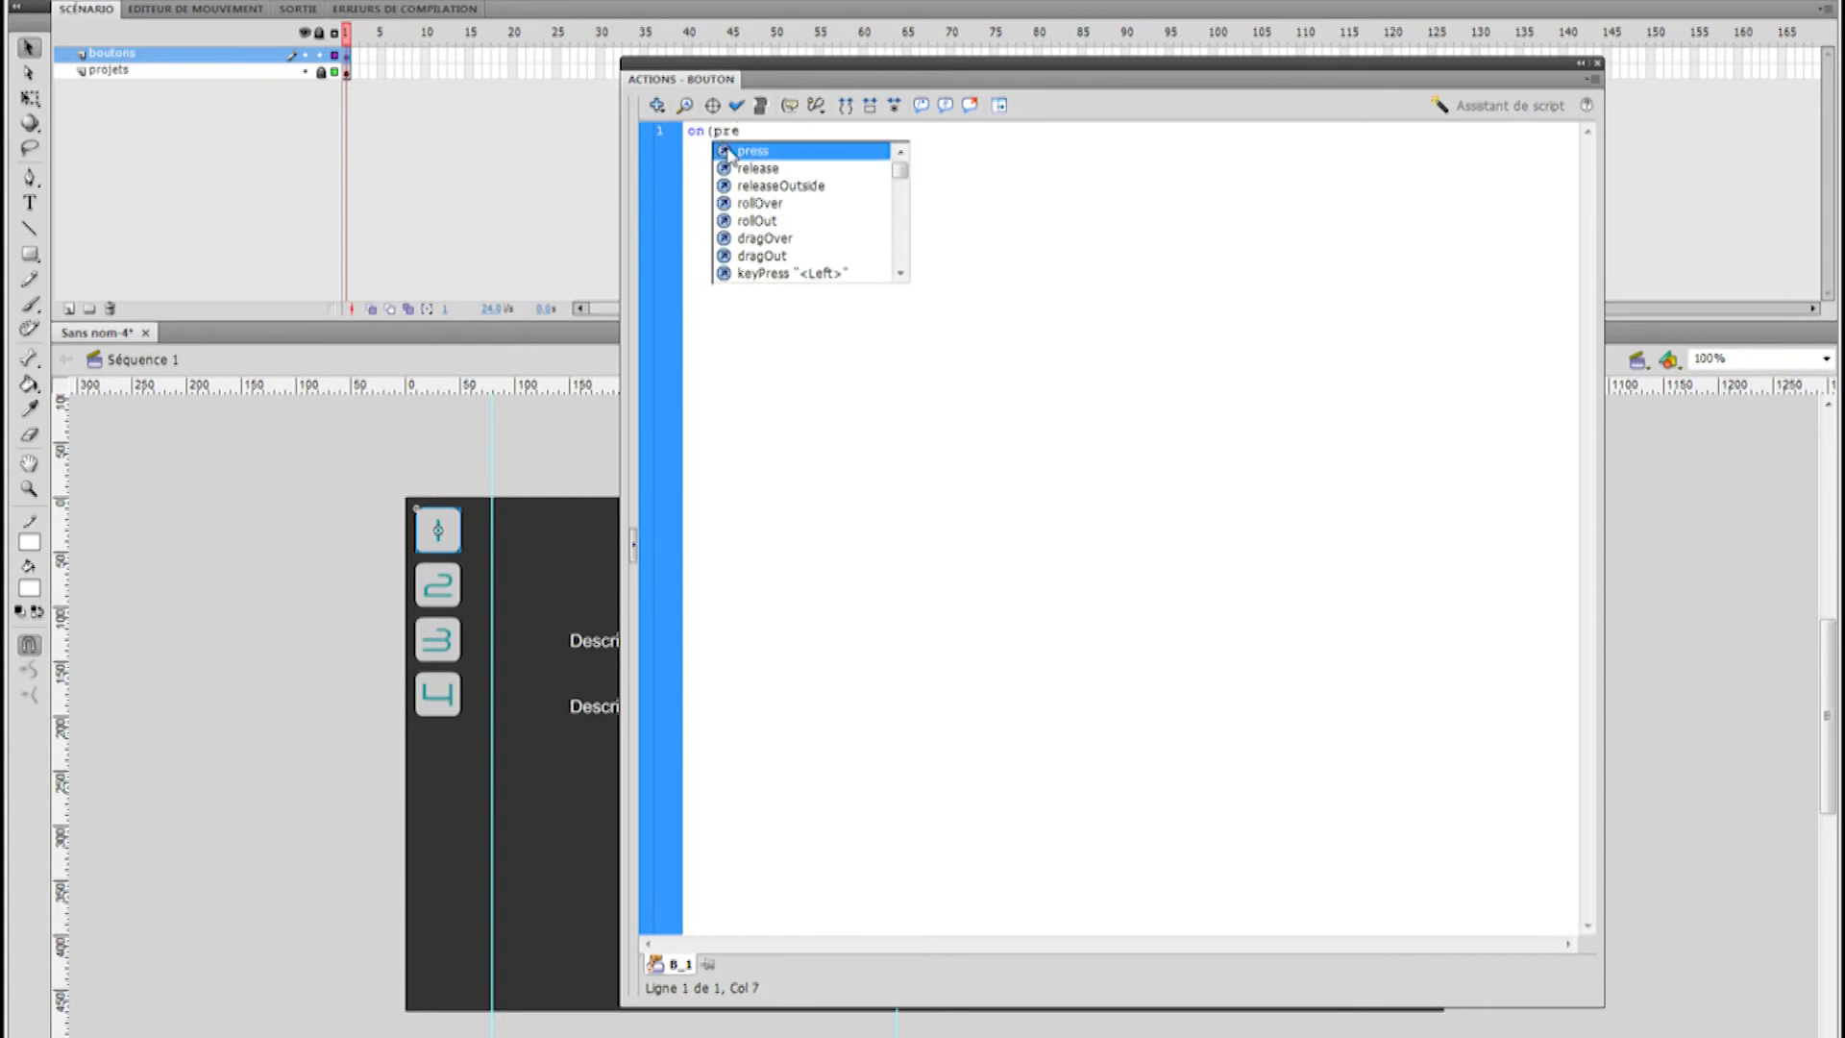
pyautogui.press('Return')
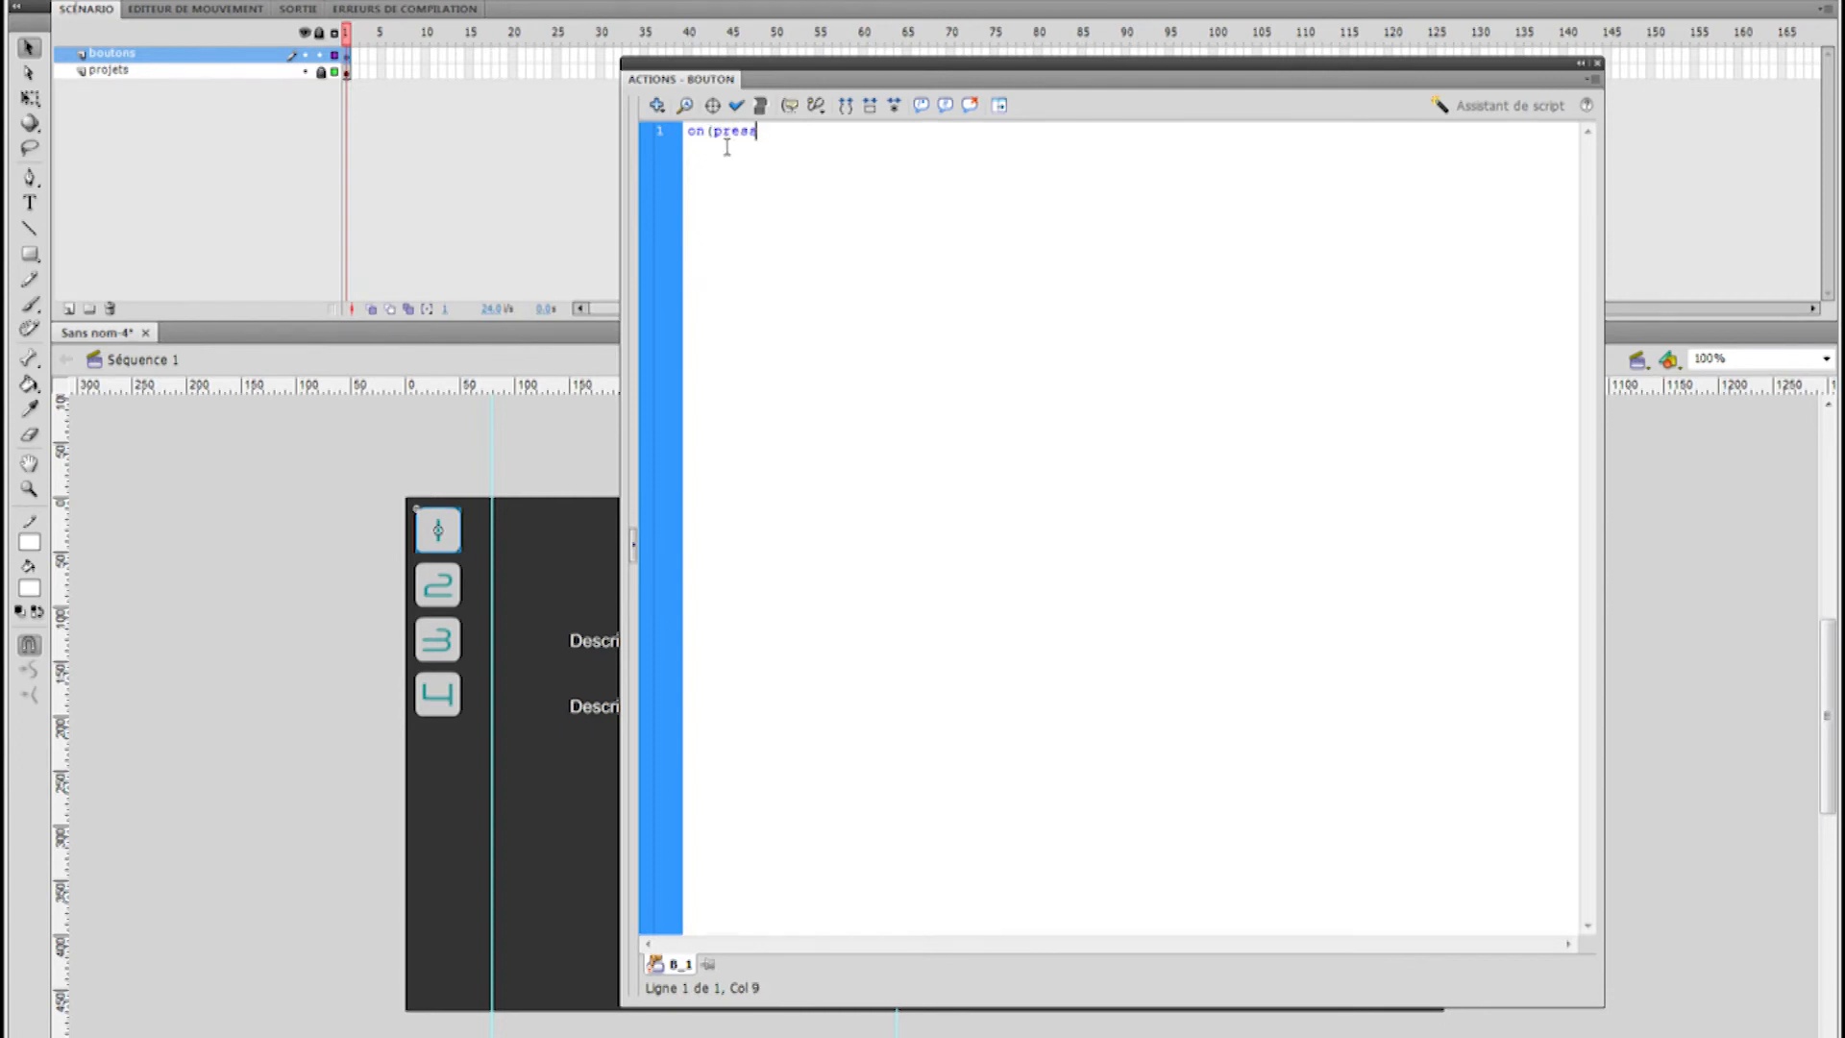
pyautogui.write(') {')
pyautogui.press('Left')
pyautogui.press('Up')
pyautogui.press('Tab')
pyautogui.write('draphisme.gotoAndStop(1')
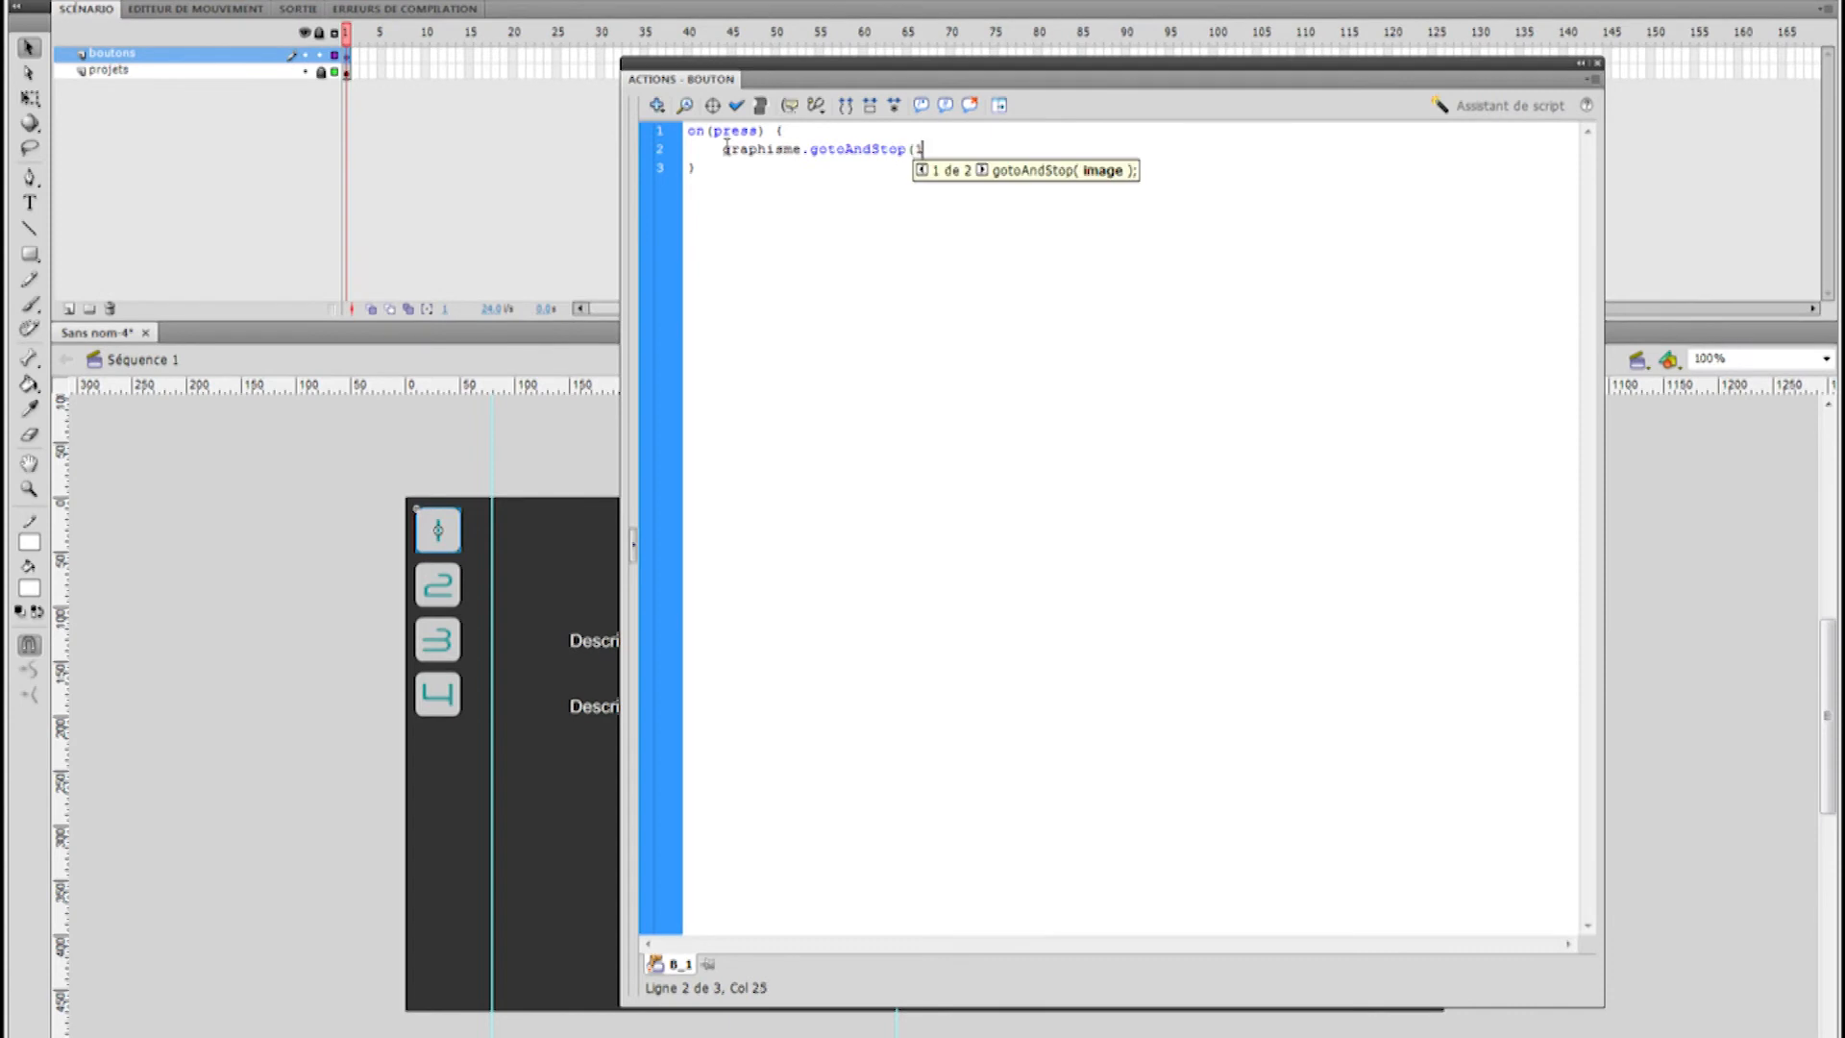
pyautogui.write(');')
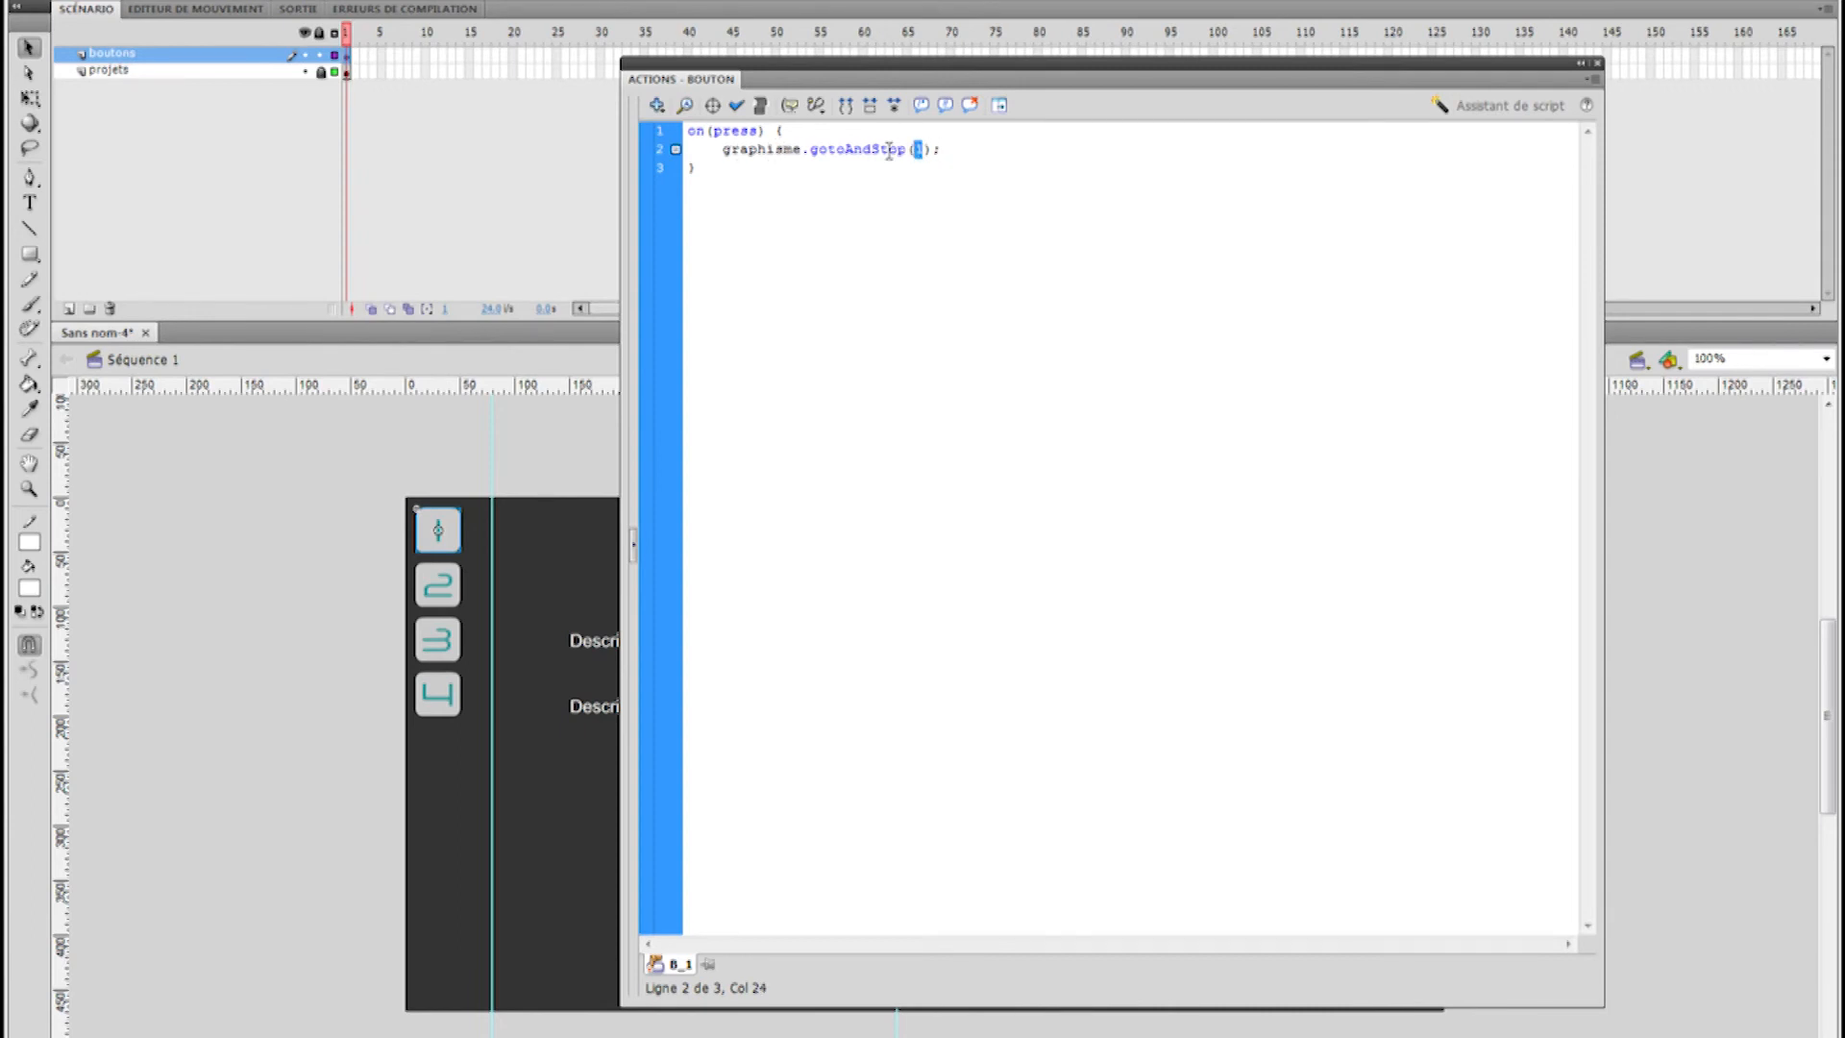
pyautogui.moveTo(726, 151); pyautogui.dragTo(785, 154)
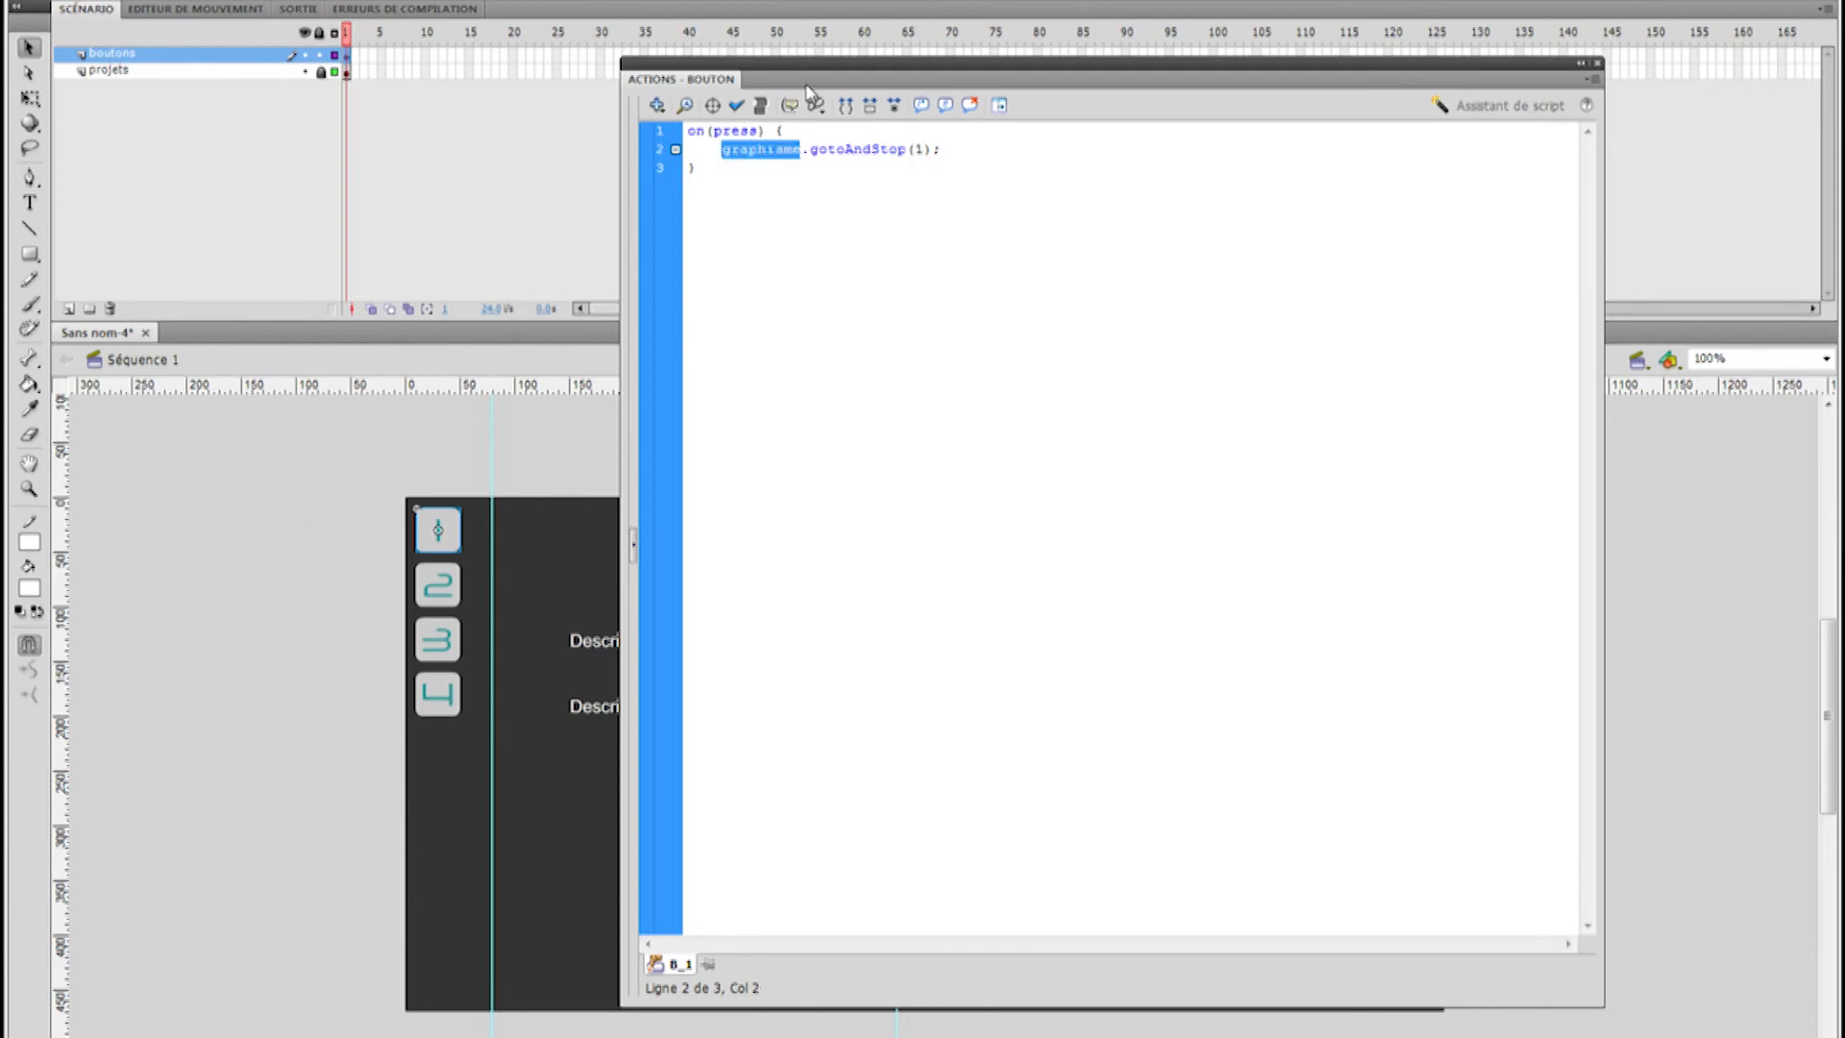
# Copy button 1's whole script onto button 2 and point its gotoAndStop call at project 2's frame
pyautogui.doubleClick(807, 86)
pyautogui.doubleClick(865, 80)
pyautogui.moveTo(703, 176); pyautogui.dragTo(688, 130)
pyautogui.hotkey('ctrl', 'c')
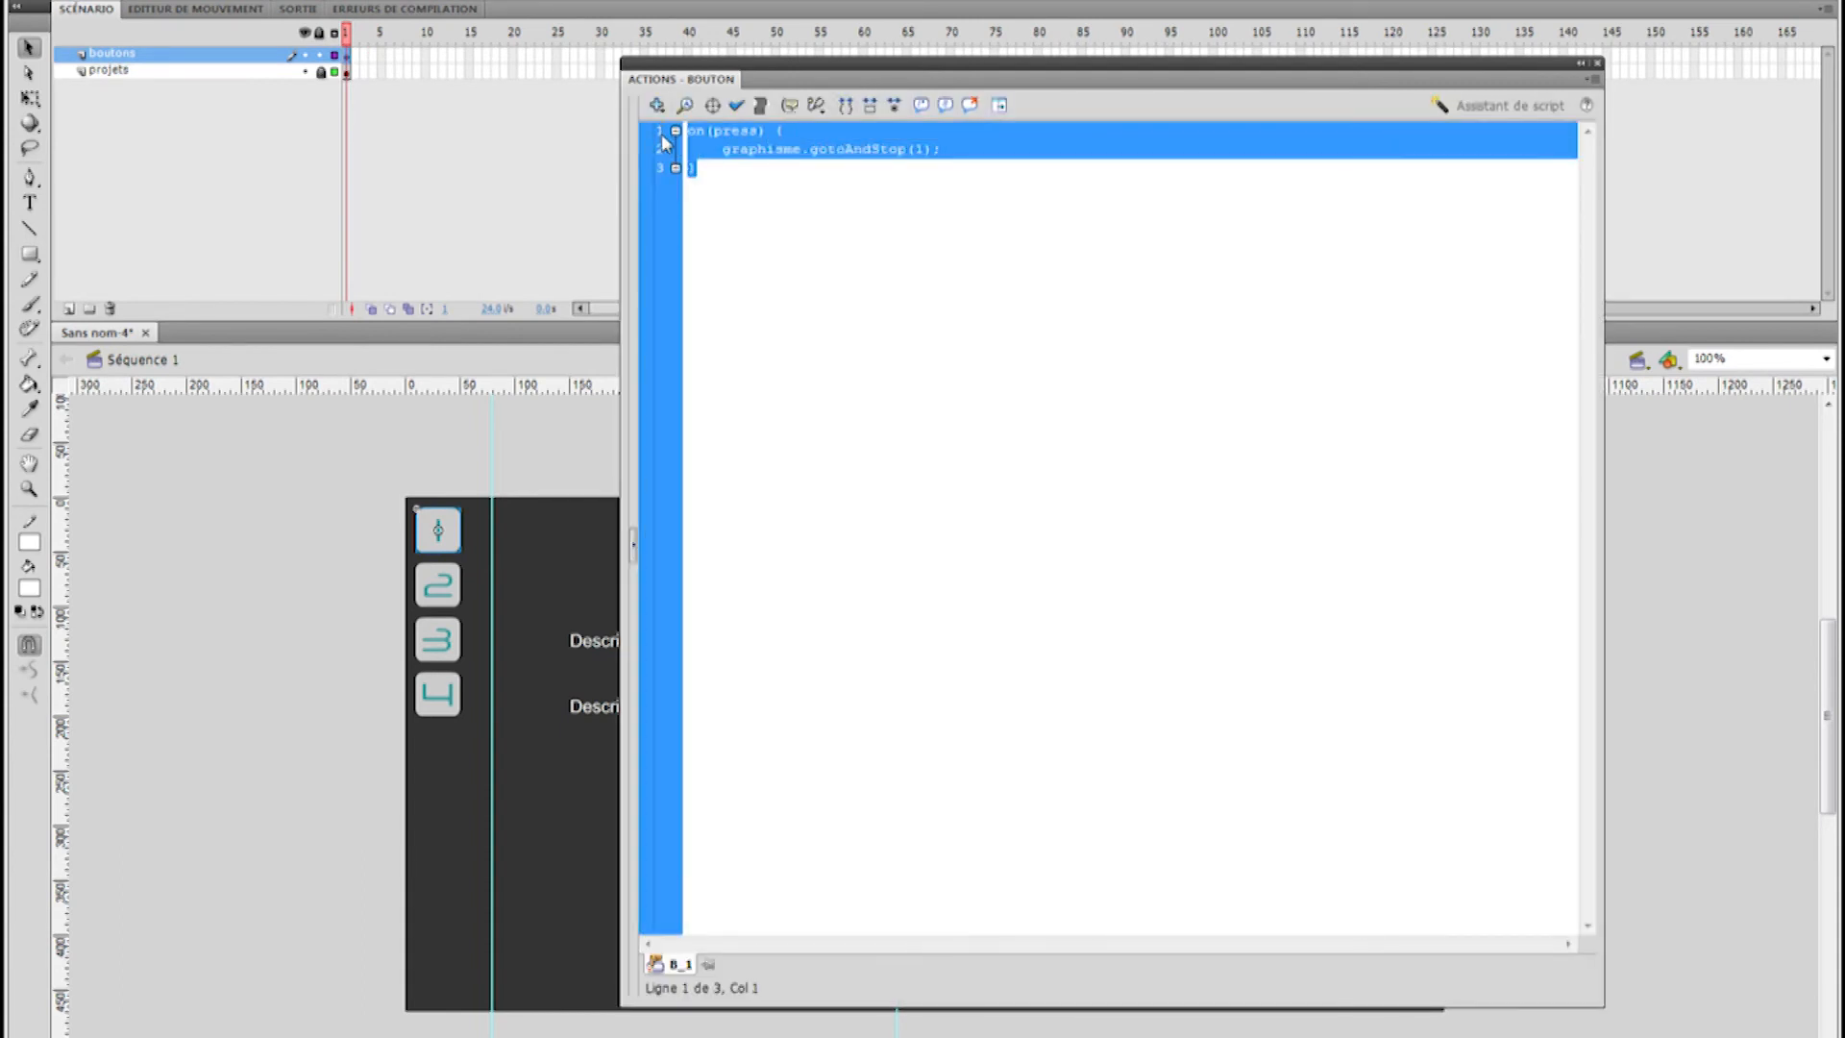
pyautogui.click(440, 581)
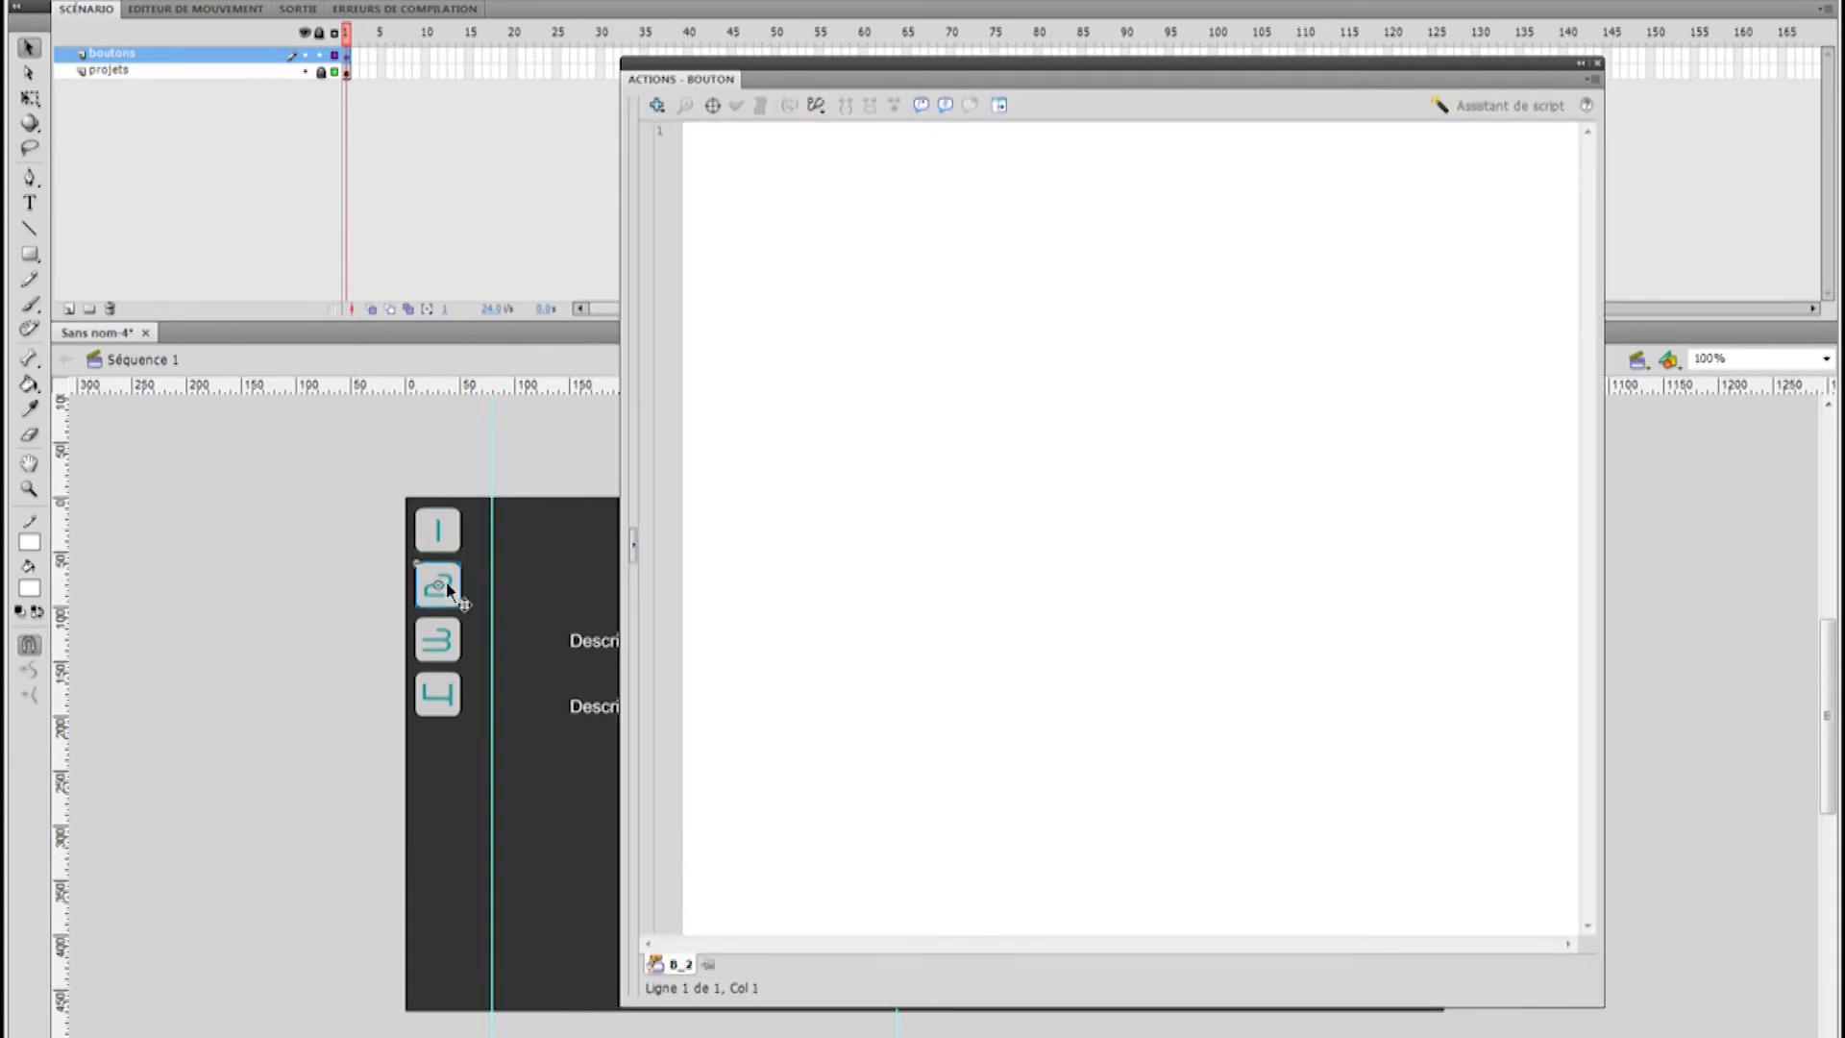
pyautogui.hotkey('ctrl', 'v')
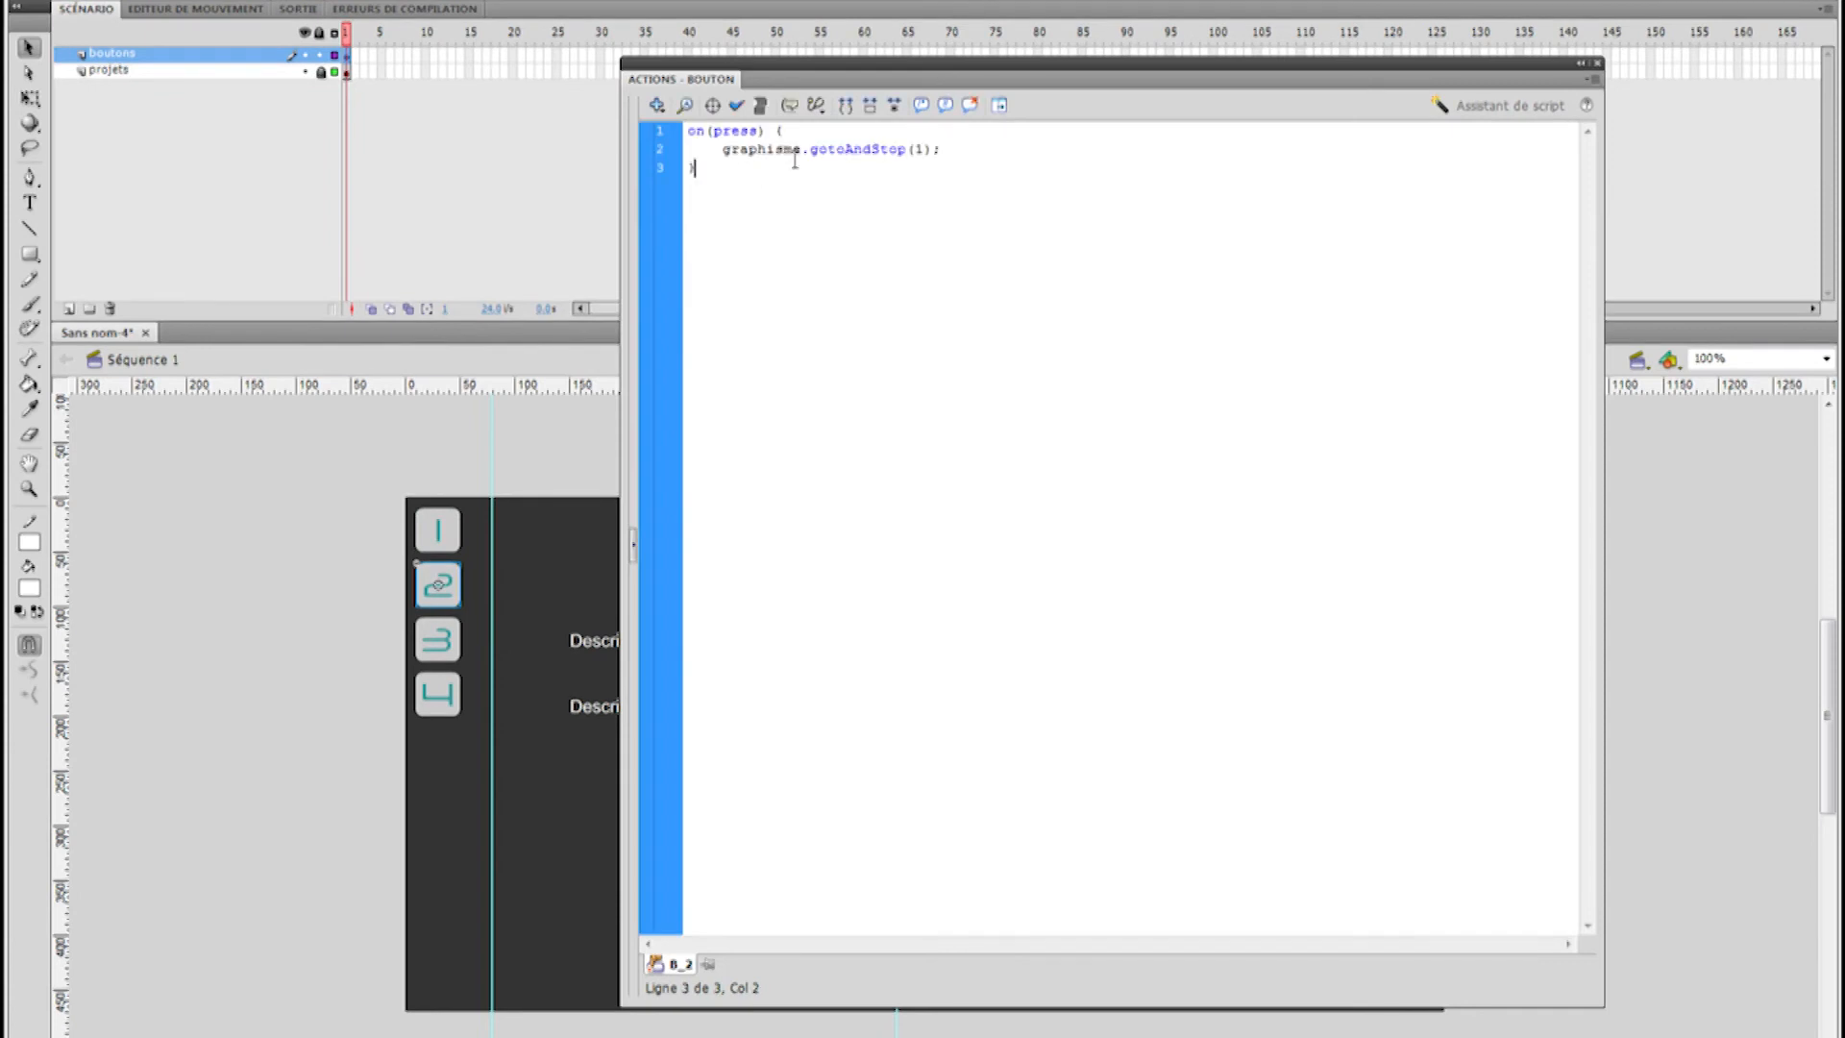
pyautogui.doubleClick(917, 150)
# Paste the copied on(press) script onto button 3 and point its gotoAndStop call at project 3's frame
pyautogui.click(447, 646)
pyautogui.click(755, 157)
pyautogui.hotkey('ctrl', 'v')
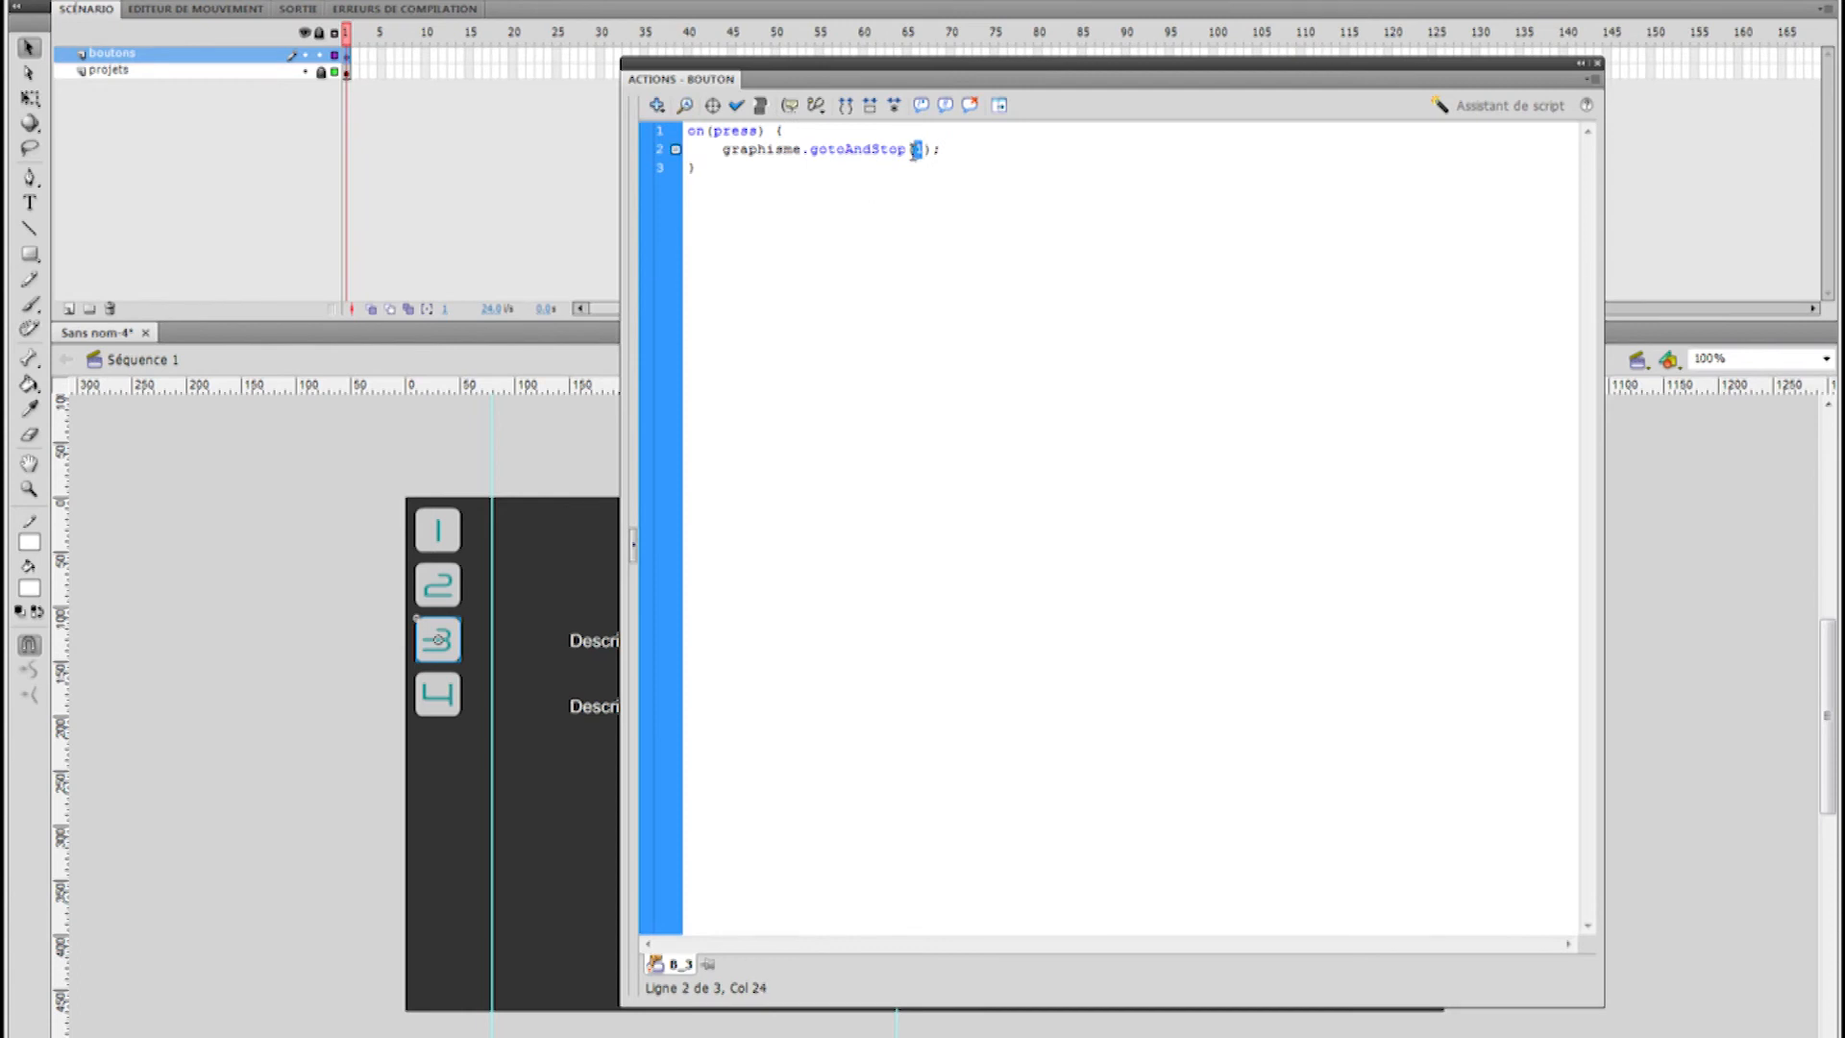
# Paste the copied script onto button 4, target project 4's frame, and collapse the script editor
pyautogui.click(454, 699)
pyautogui.click(825, 205)
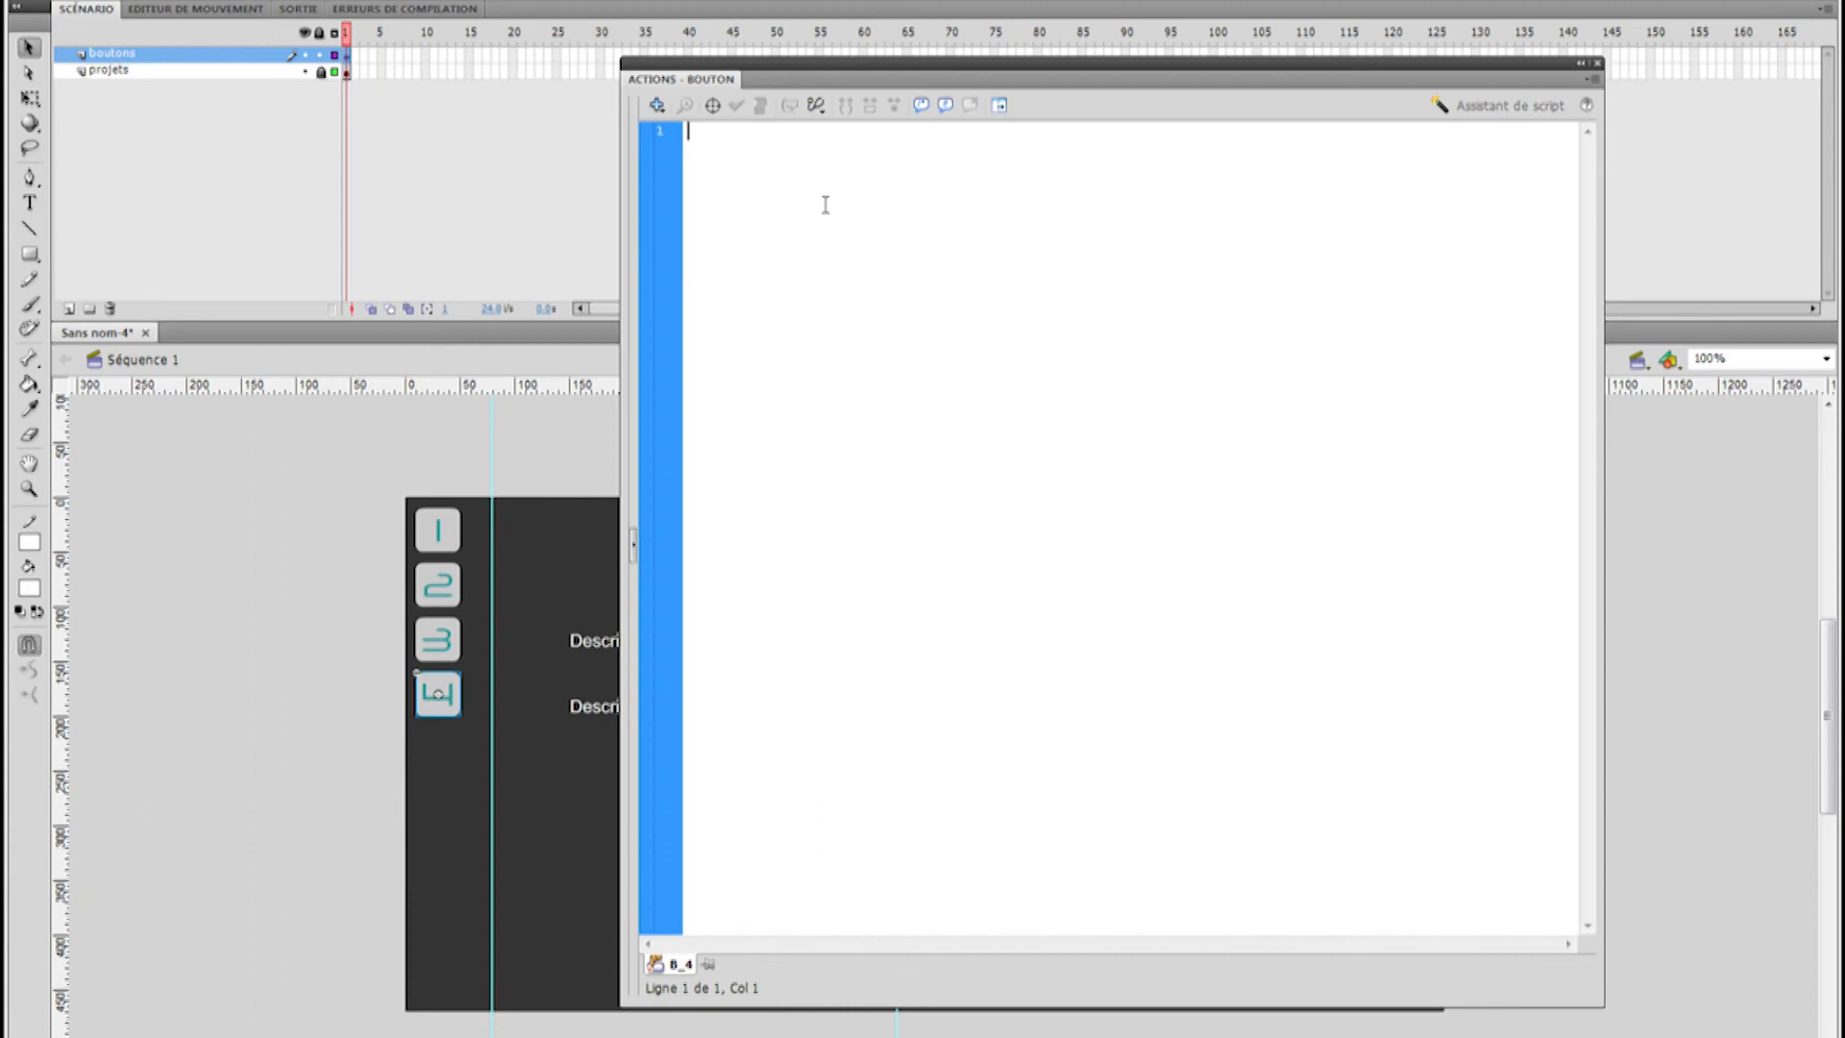
pyautogui.hotkey('ctrl', 'v')
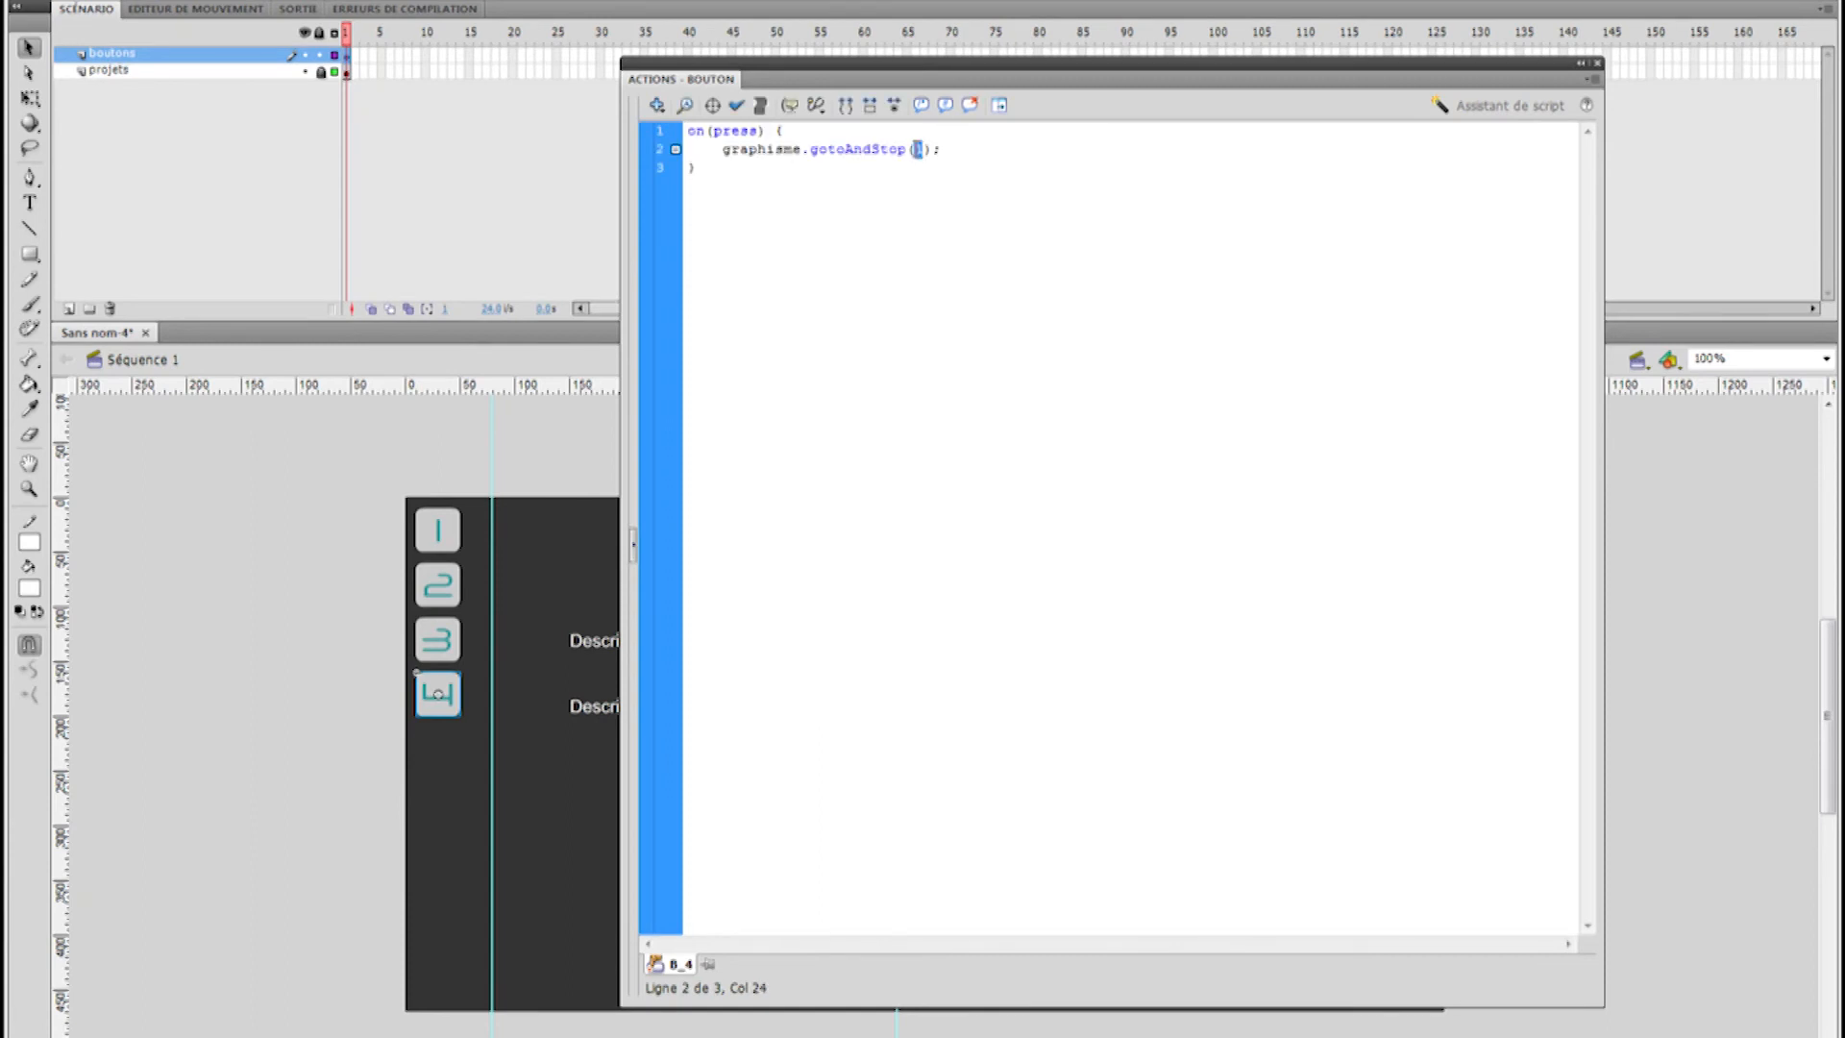
pyautogui.doubleClick(886, 84)
pyautogui.click(558, 474)
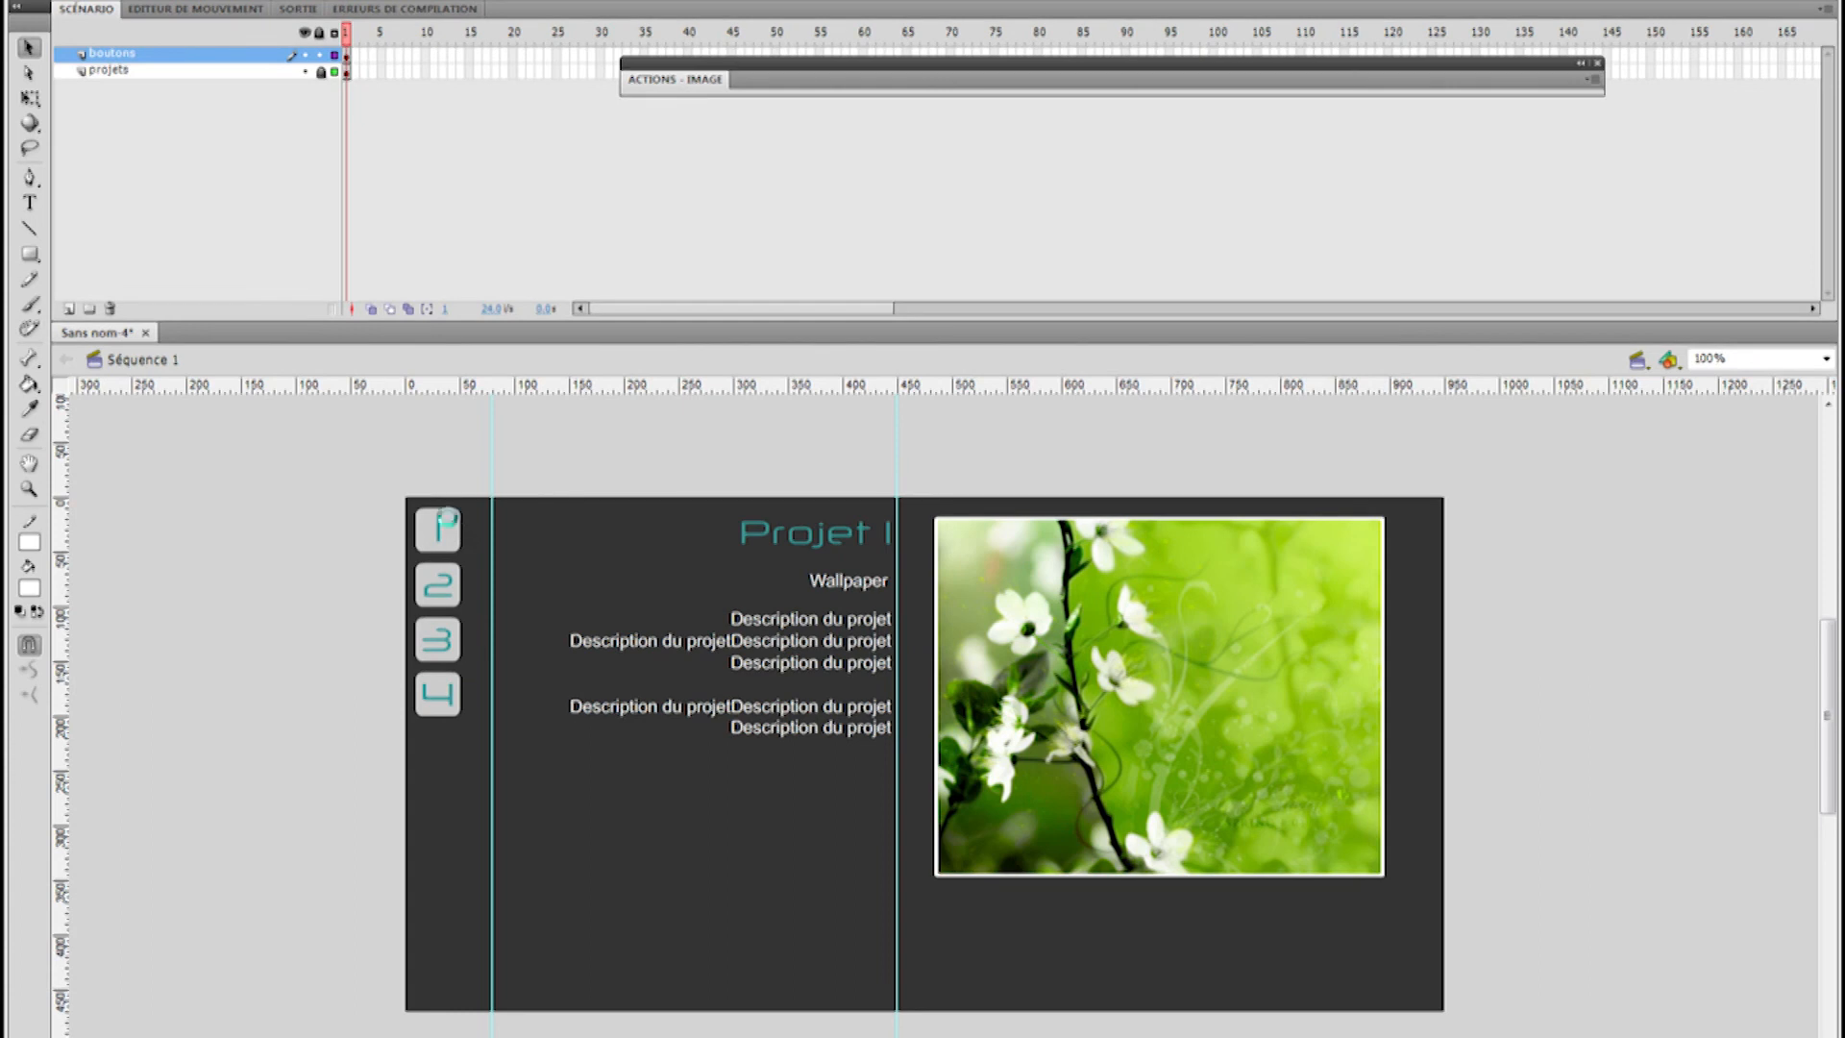
# Save the document as "portfolio-graphisme" in the SANS AS folder, in Flash CS4 document format
pyautogui.hotkey('ctrl', 's')
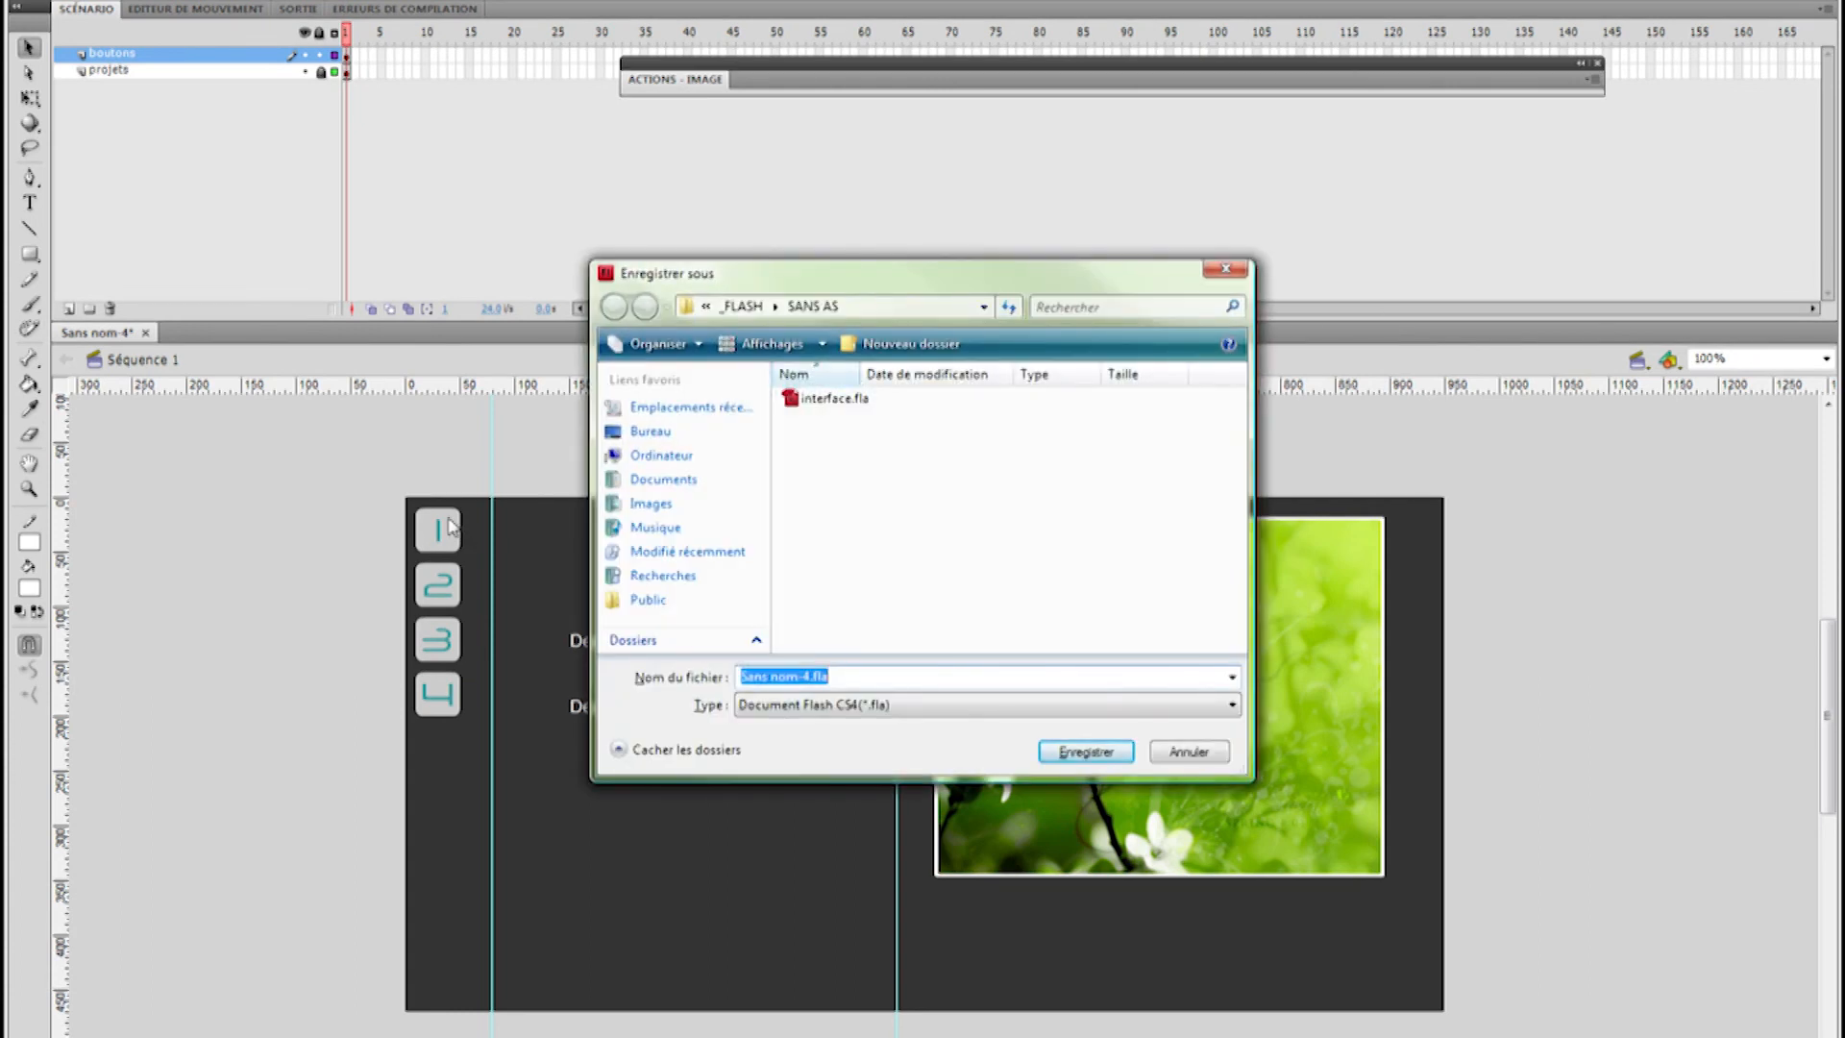
pyautogui.click(809, 676)
pyautogui.moveTo(807, 675); pyautogui.dragTo(726, 680)
pyautogui.write('portfolio-graphisme')
pyautogui.press('Return')
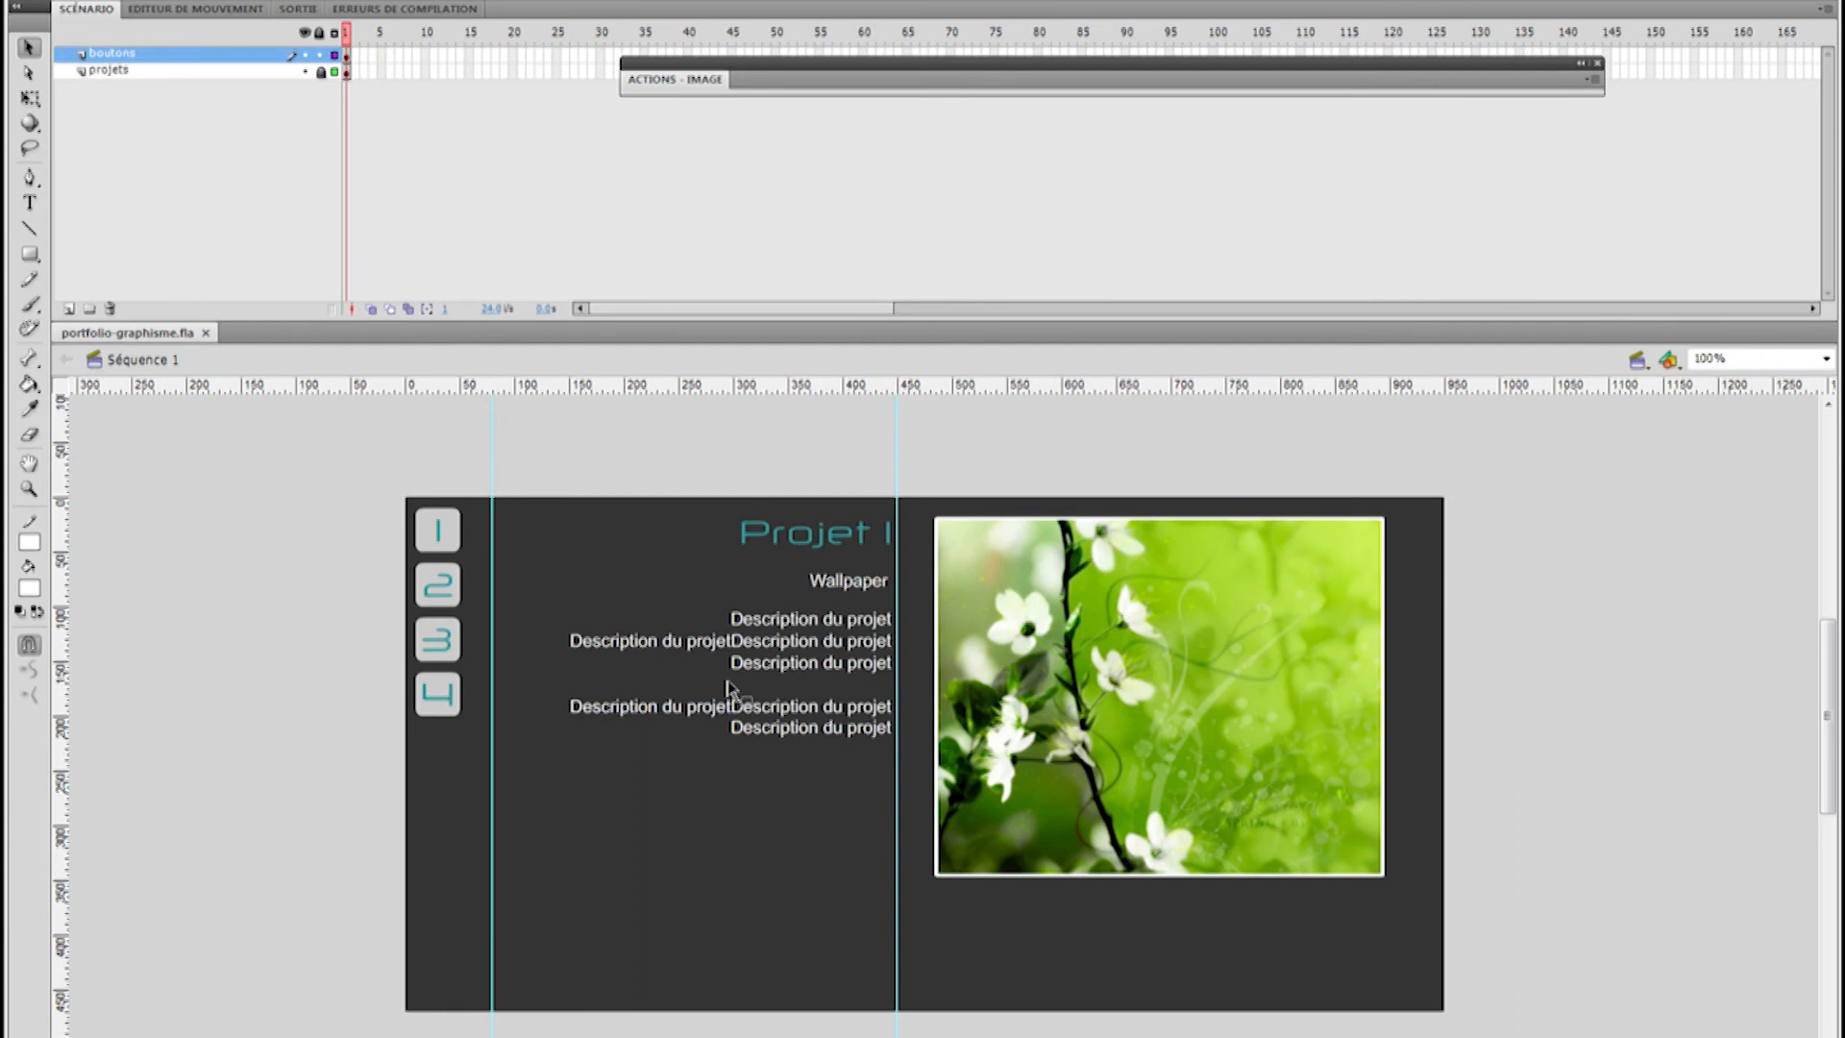
# Test the movie by switching between all four projects with the numbered buttons, and close the preview
pyautogui.hotkey('ctrl', 'Return')
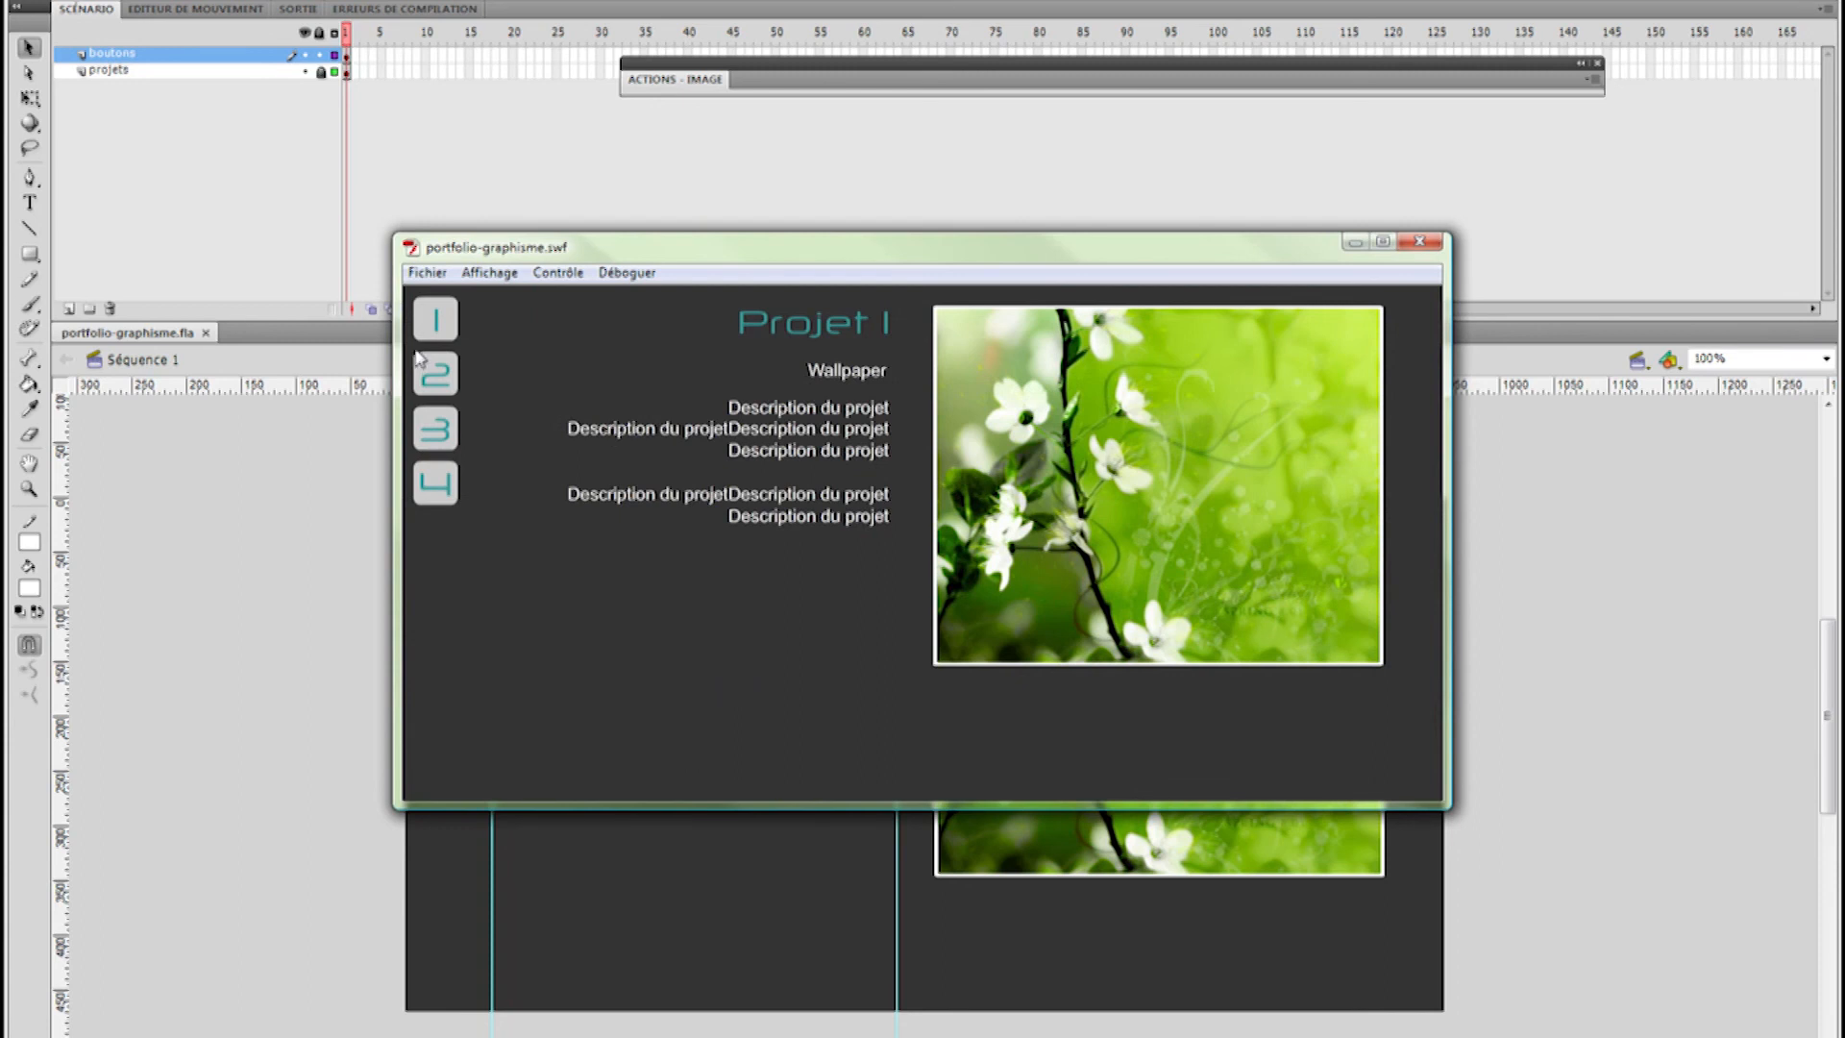
pyautogui.click(436, 377)
pyautogui.click(436, 429)
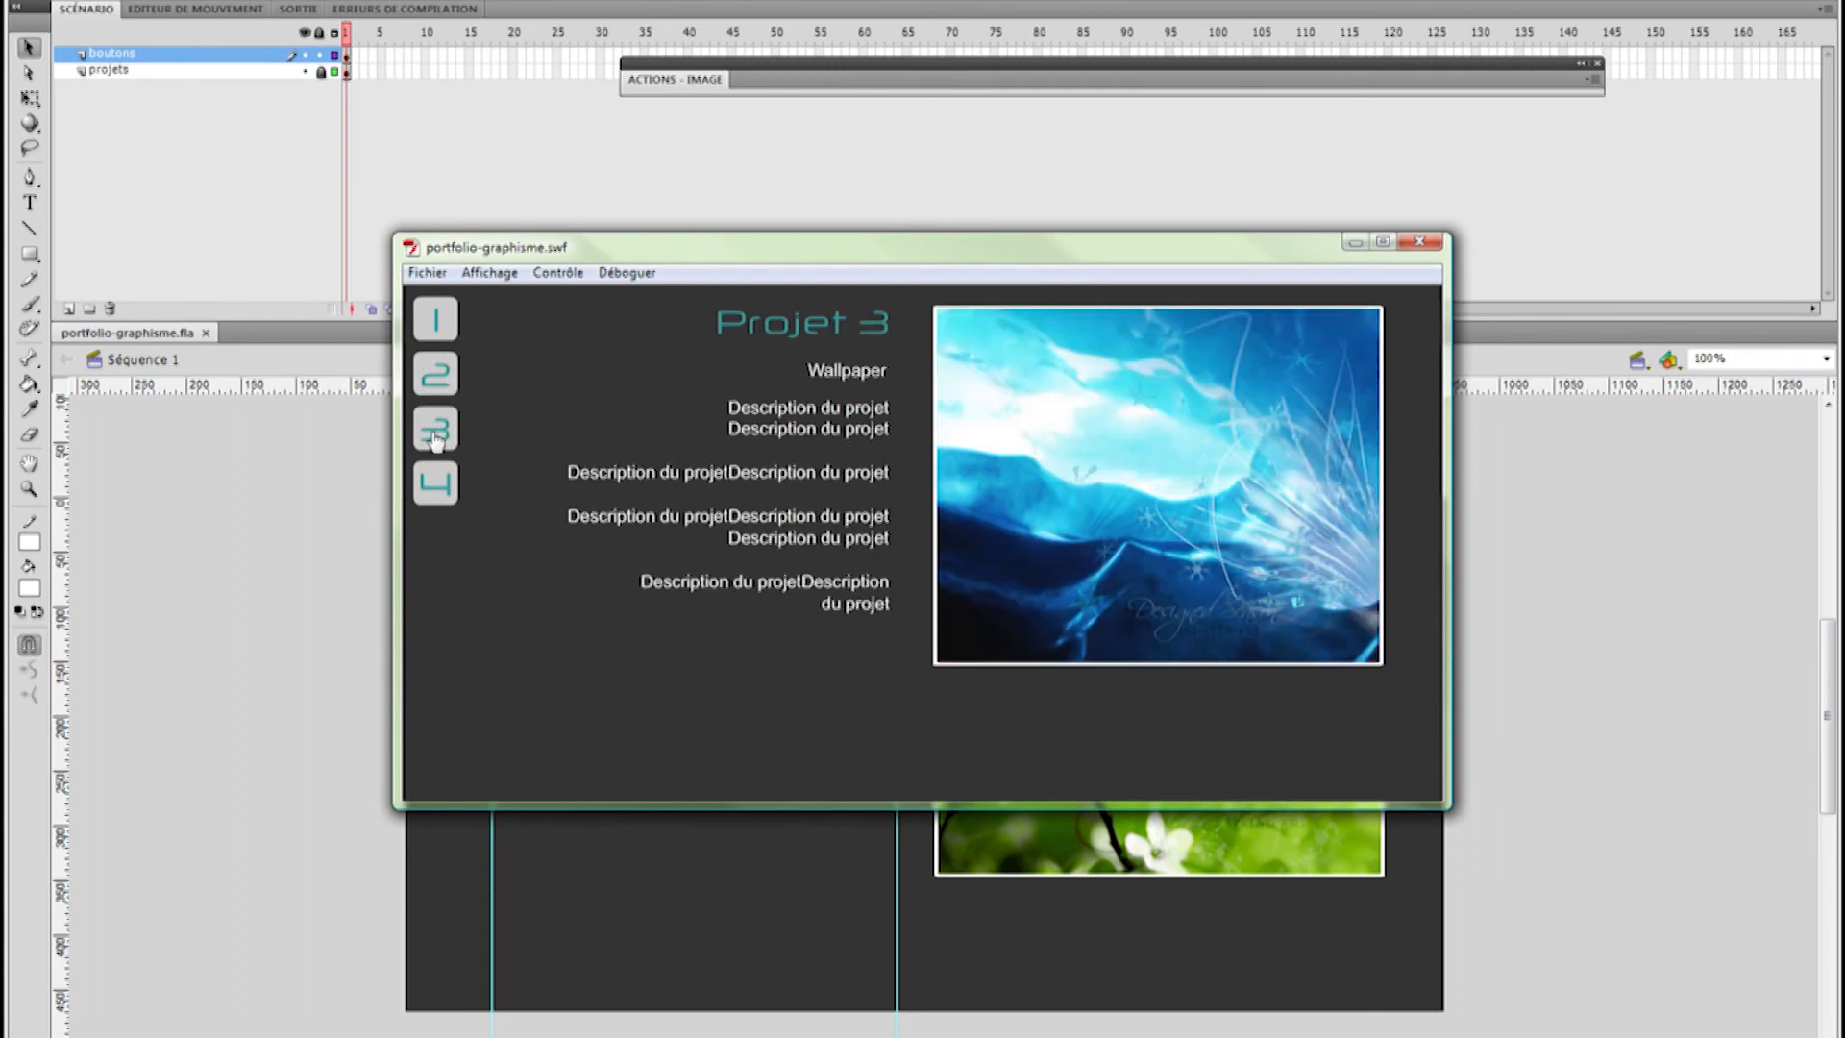
pyautogui.click(435, 486)
pyautogui.click(440, 335)
pyautogui.click(440, 389)
pyautogui.click(438, 434)
pyautogui.click(435, 491)
pyautogui.click(449, 332)
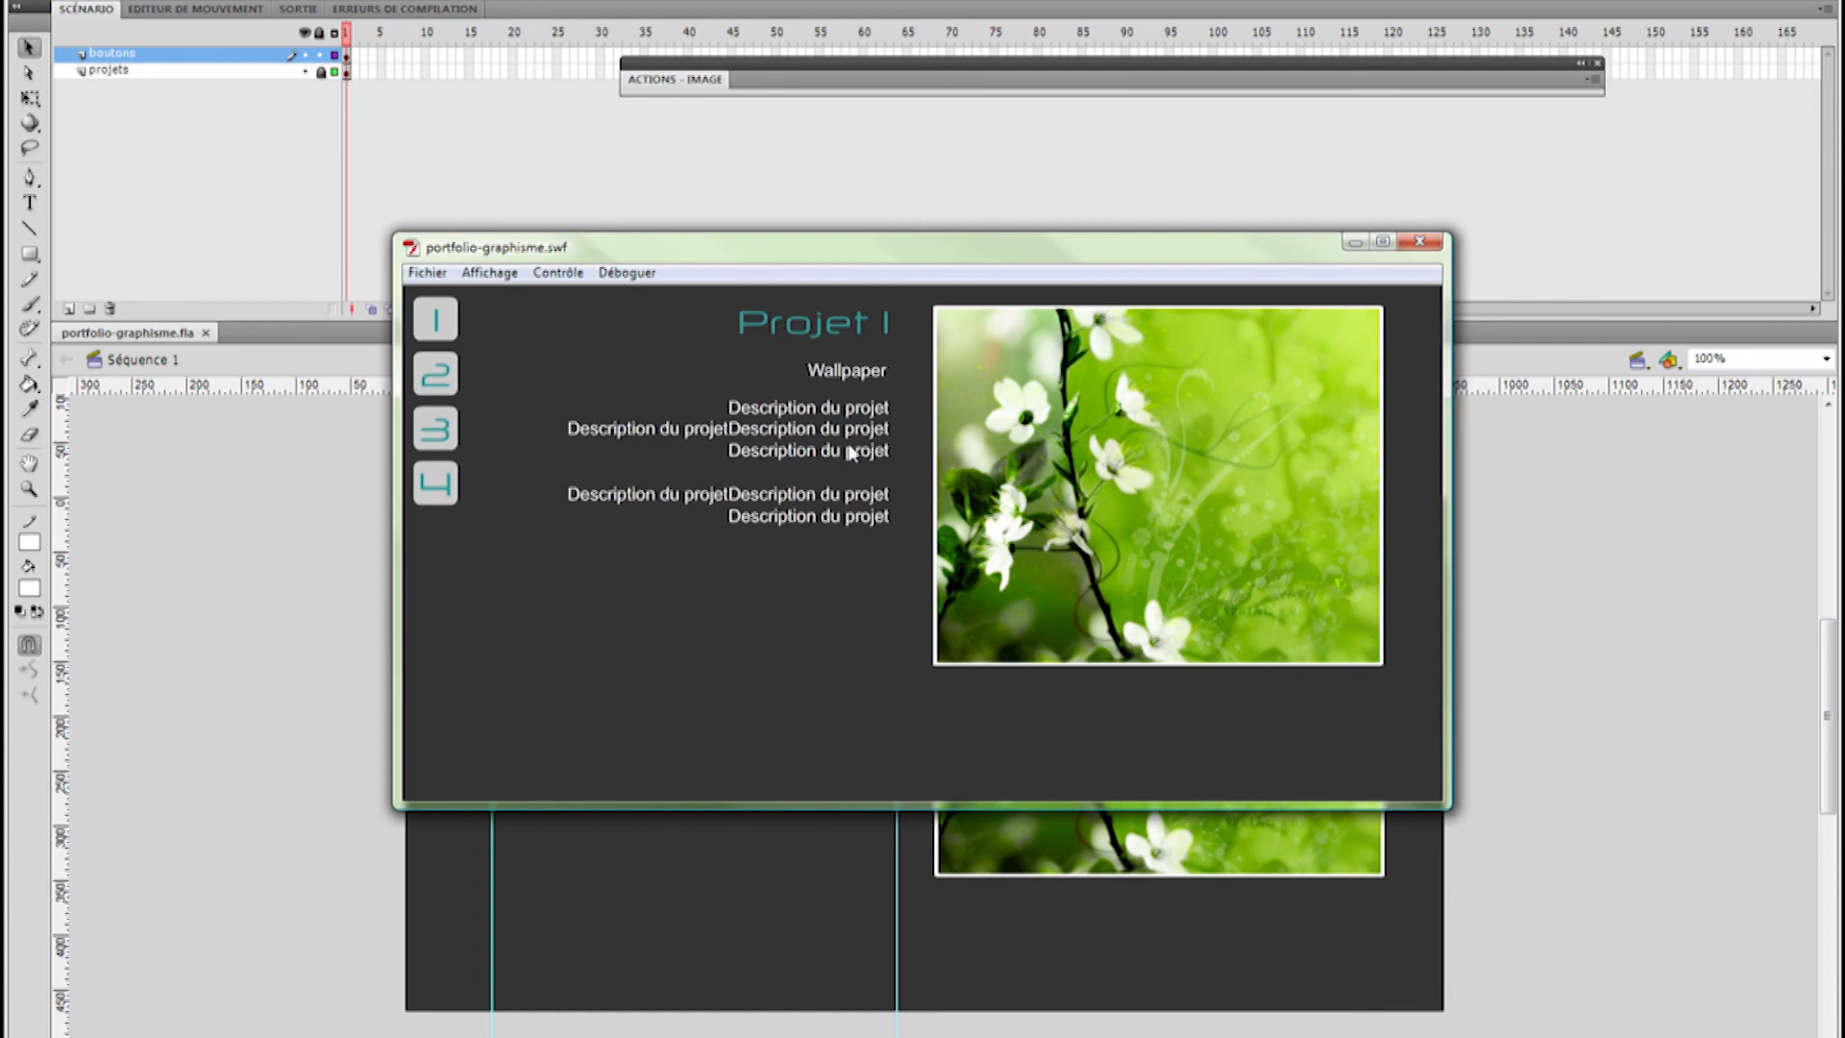
pyautogui.click(1420, 242)
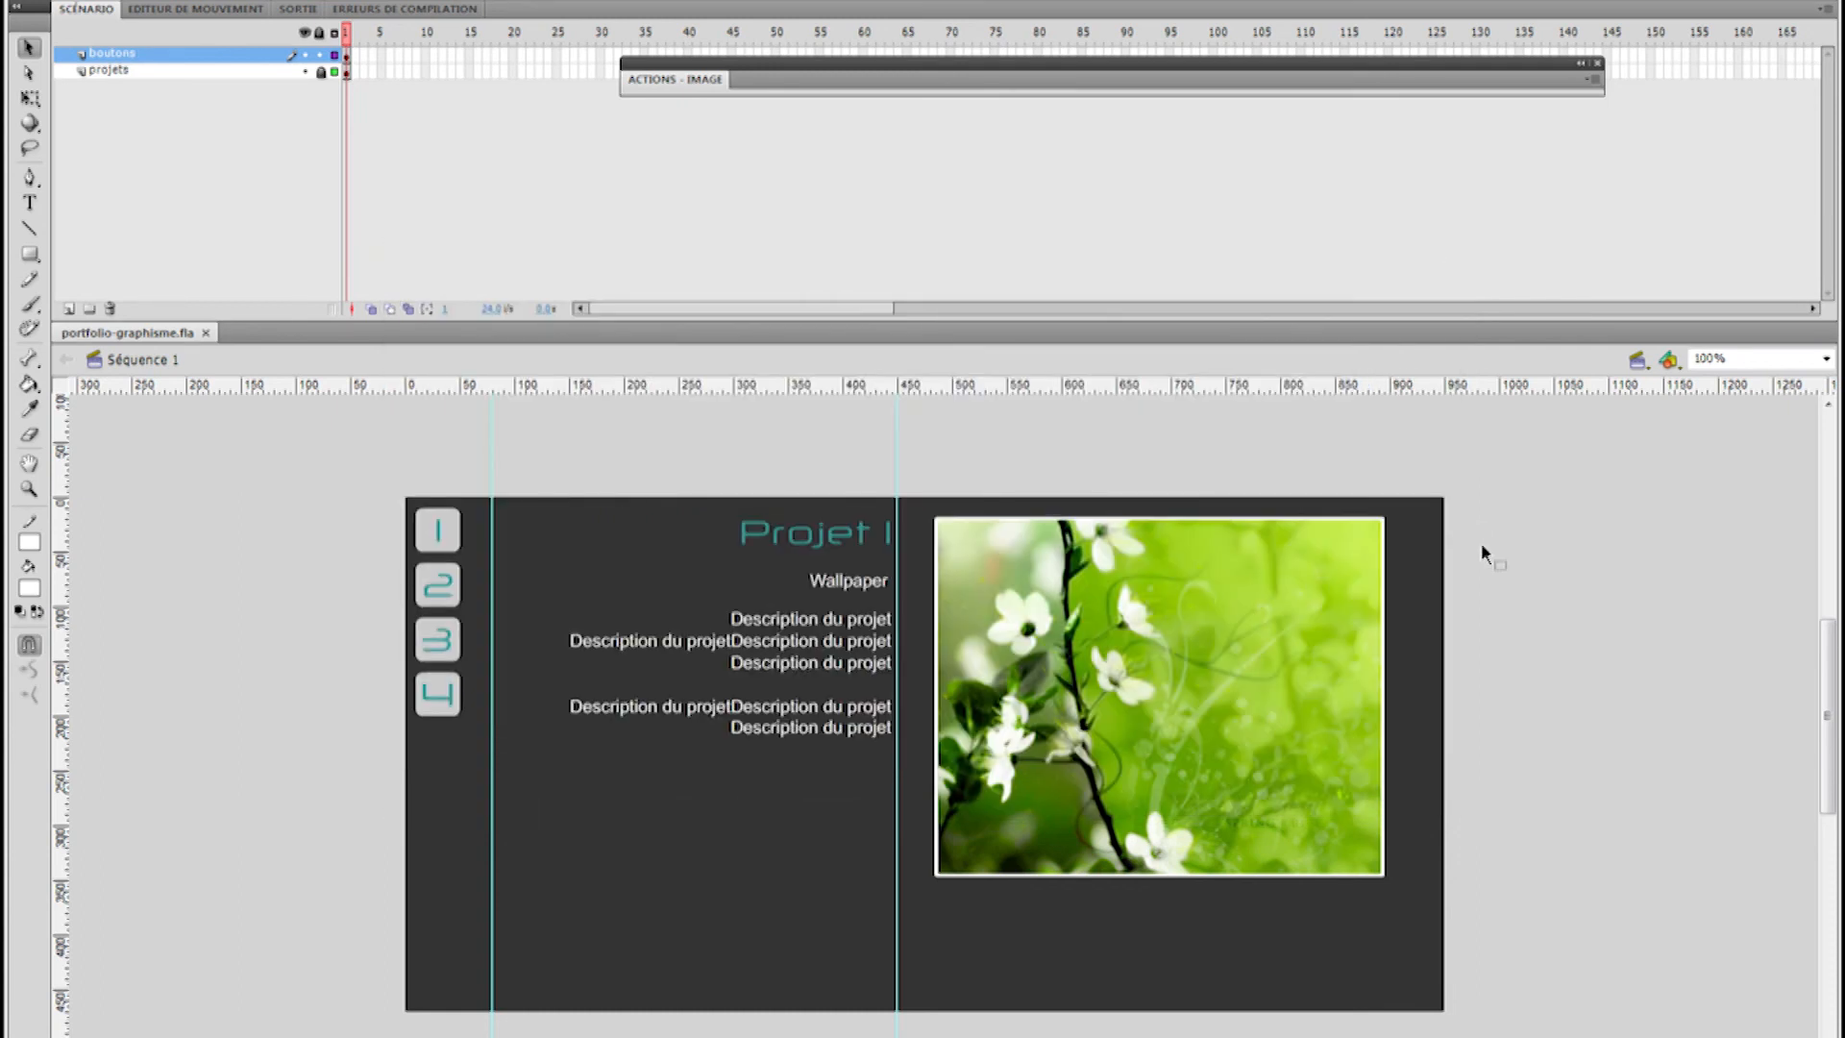